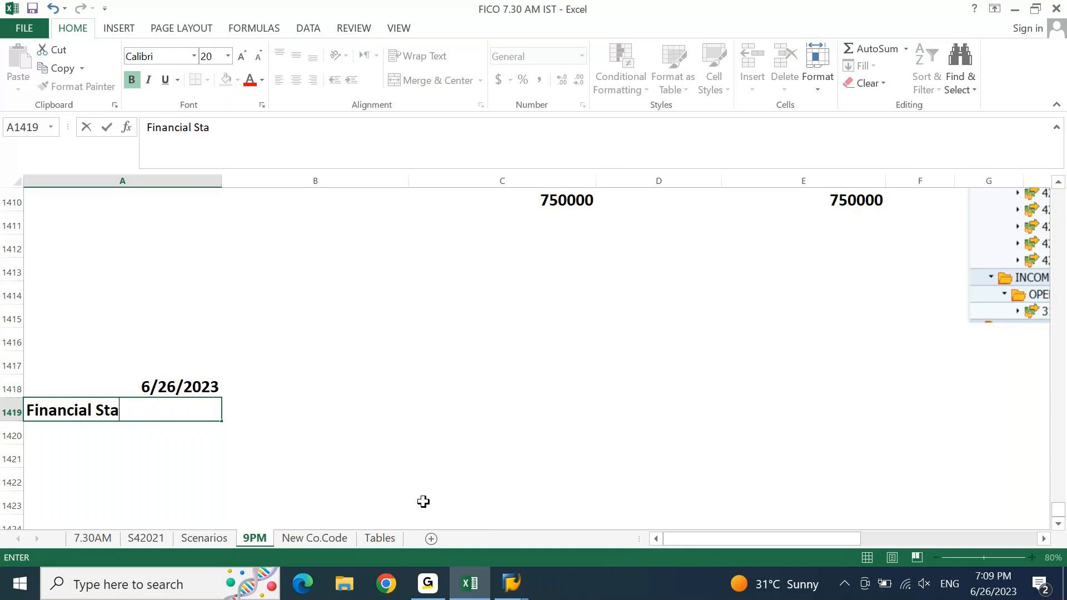
Step: Complete the heading in cell A1419 as "Financial Statement Version (FSV)"
text(tement Version)
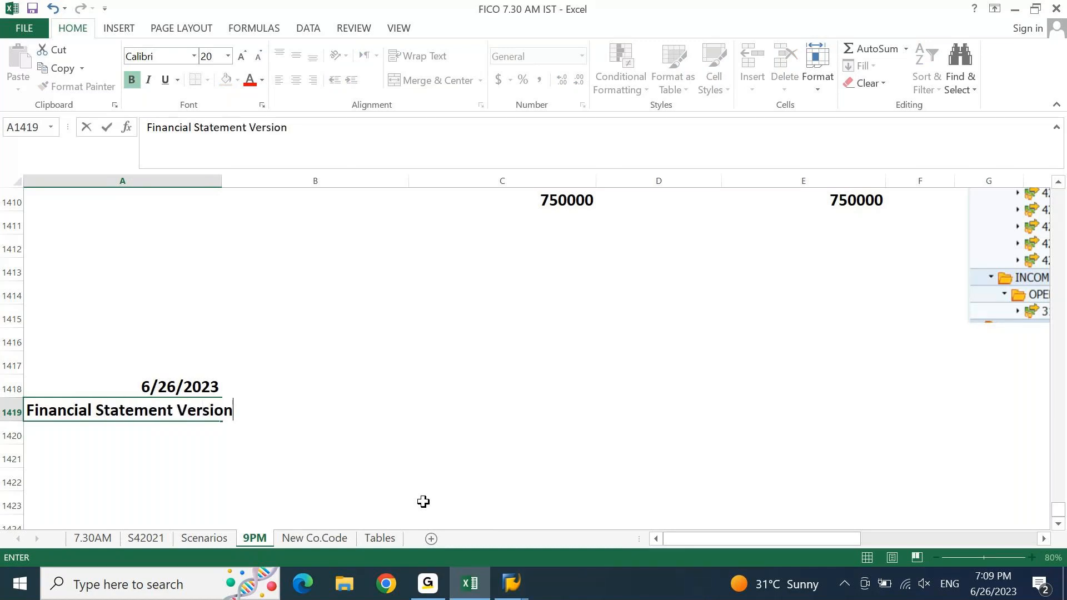
text( (FSV))
key(Return)
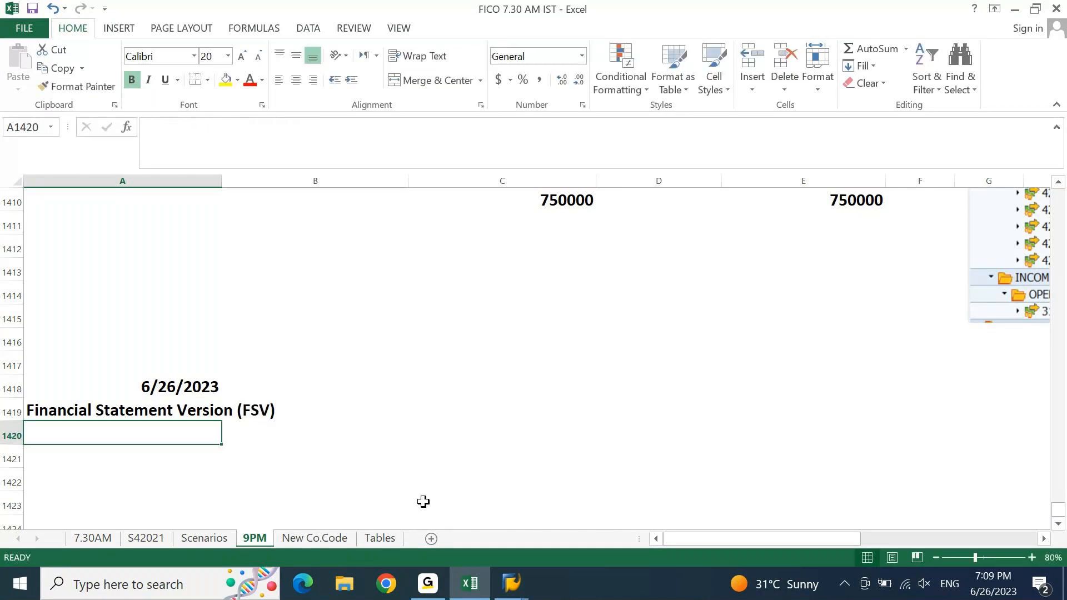
Step: Enter the note "PNL - We verified Profit/Loss amount from our manaul calculation" in cell A1420
text(PNL )
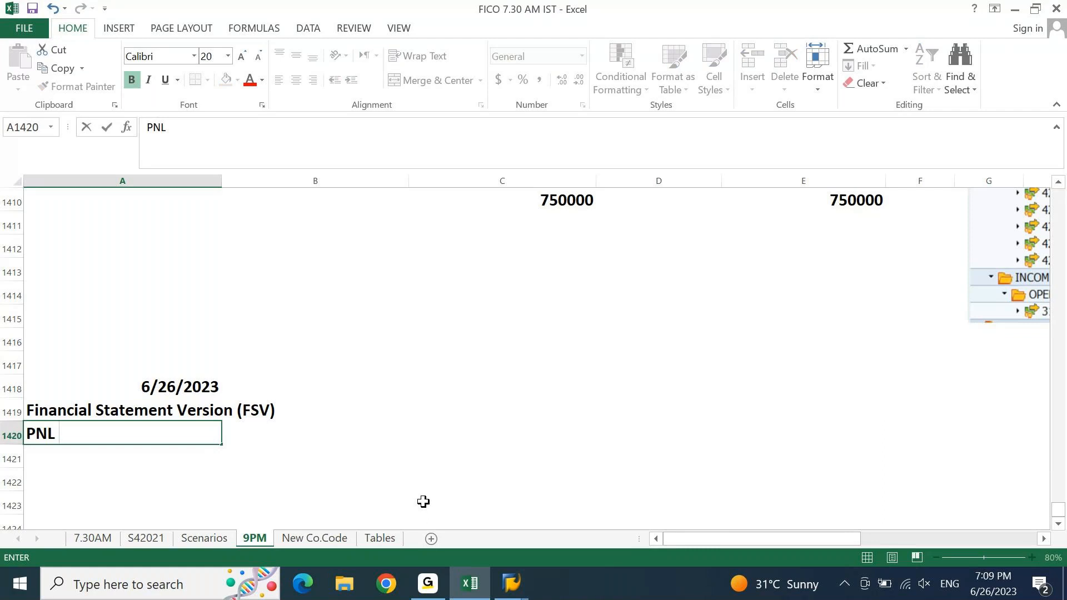
text(- We ber)
key(BackSpace)
key(BackSpace)
key(BackSpace)
text(verified)
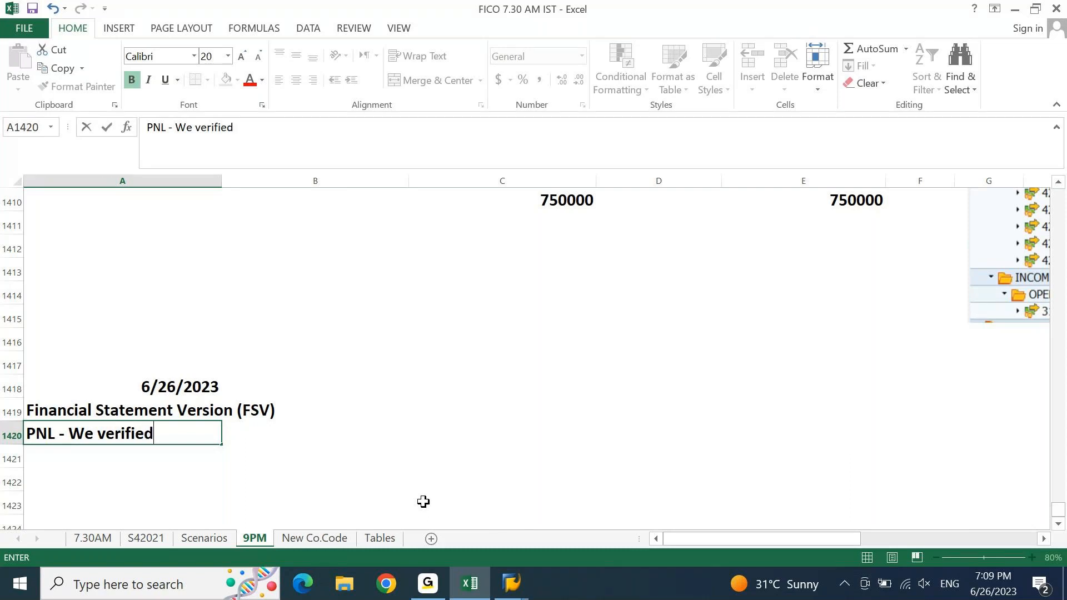
text( Profit/Loss v)
key(BackSpace)
text(ao)
key(BackSpace)
text(mount)
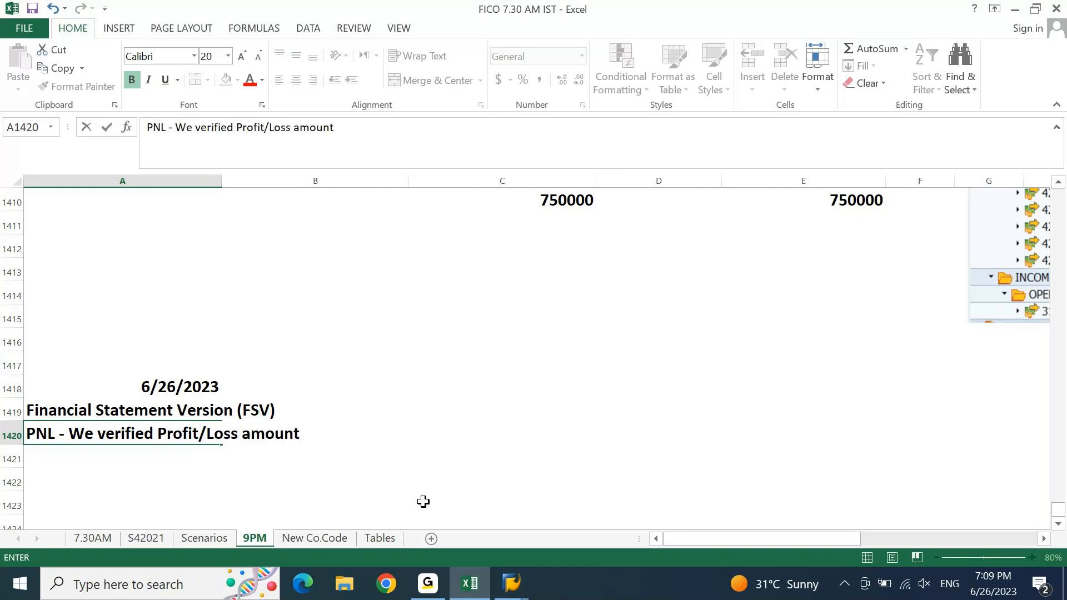
text( from our manaul calculat)
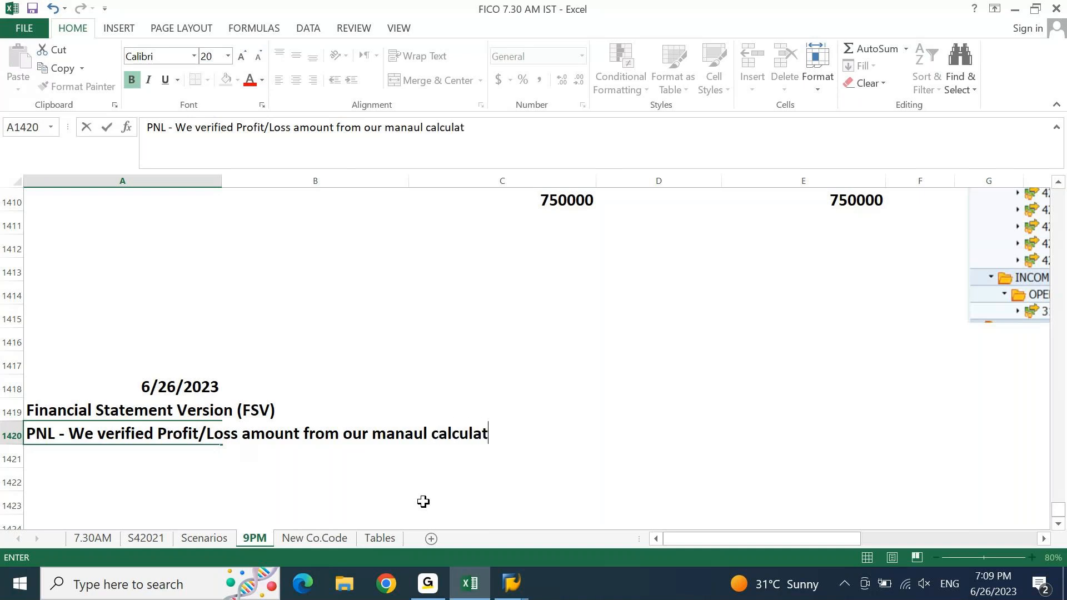
text(ion)
key(Return)
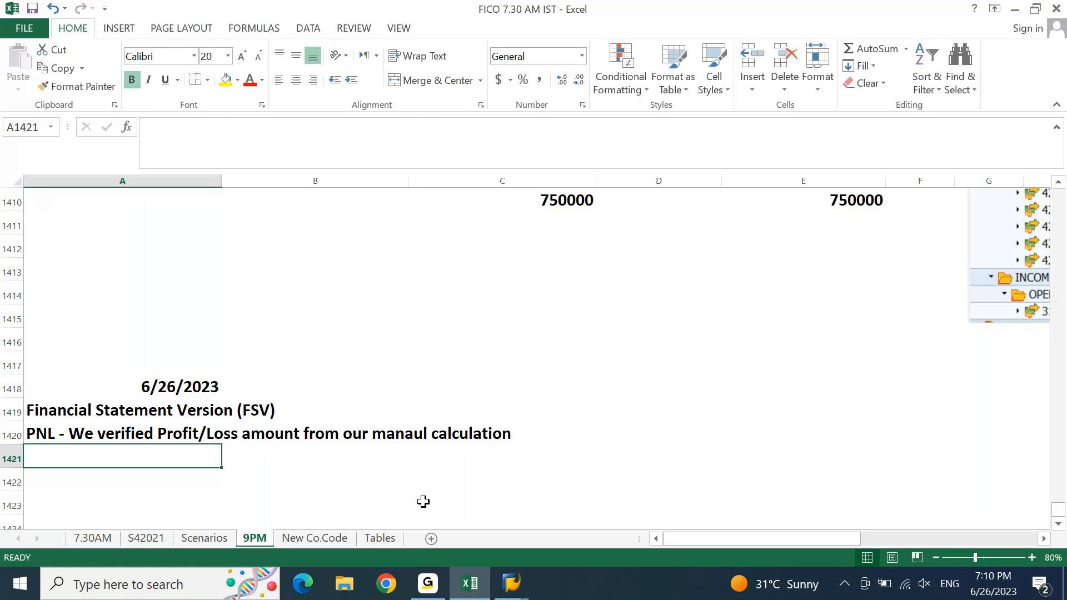
Step: Enter the heading "Balance Sheet - BS" in cell A1422, leaving one empty row below the PNL note
key(Down)
text(B)
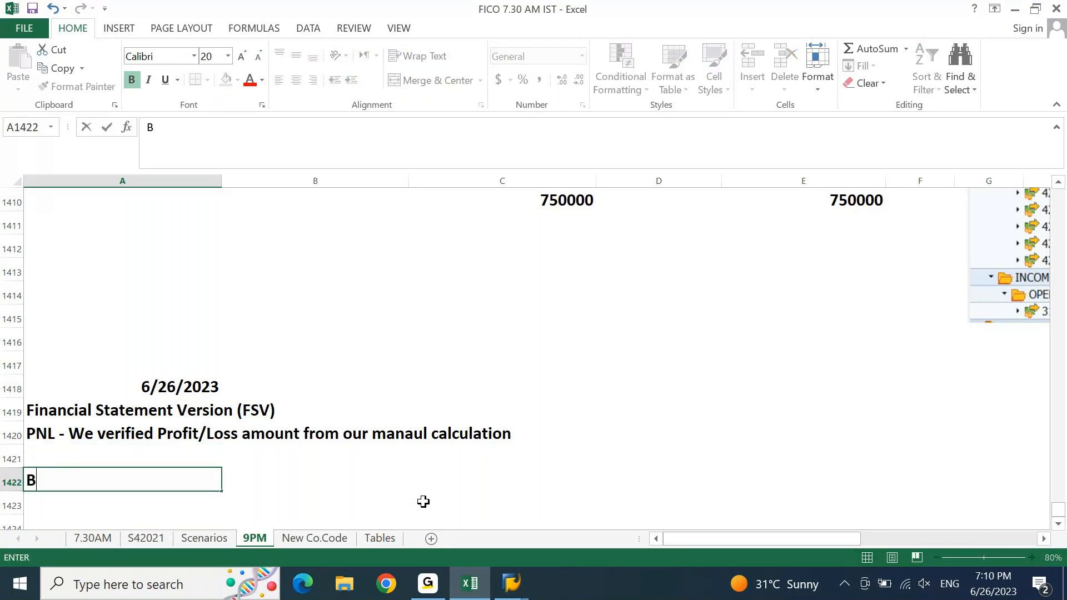
text(alance Sheet - BS)
key(ctrl+Return)
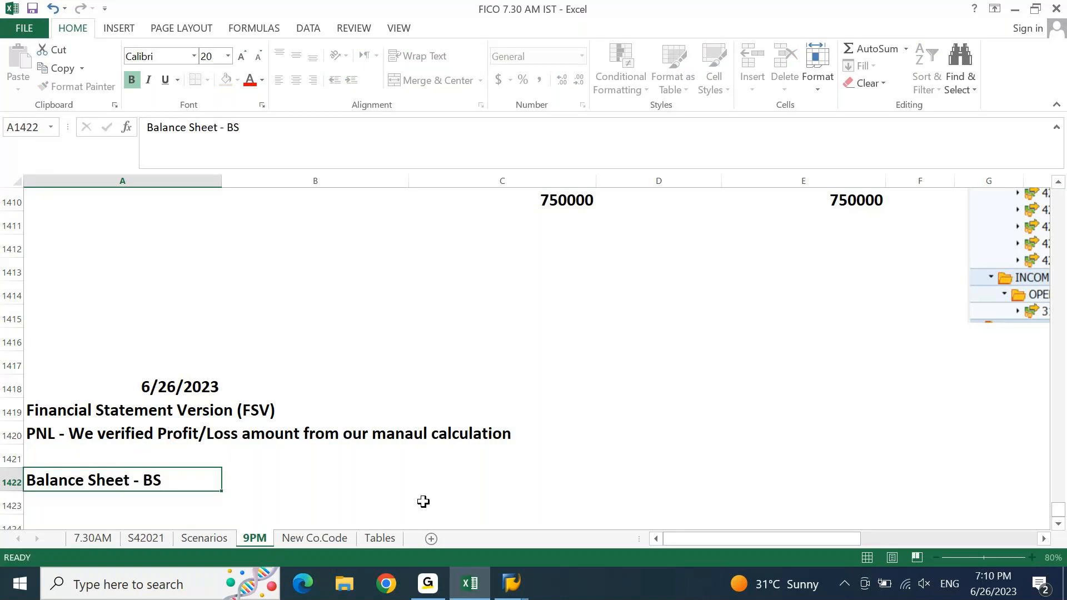
key(Down)
key(Down)
key(Down)
key(Down)
key(Down)
key(Down)
key(Down)
key(Down)
key(Down)
key(Down)
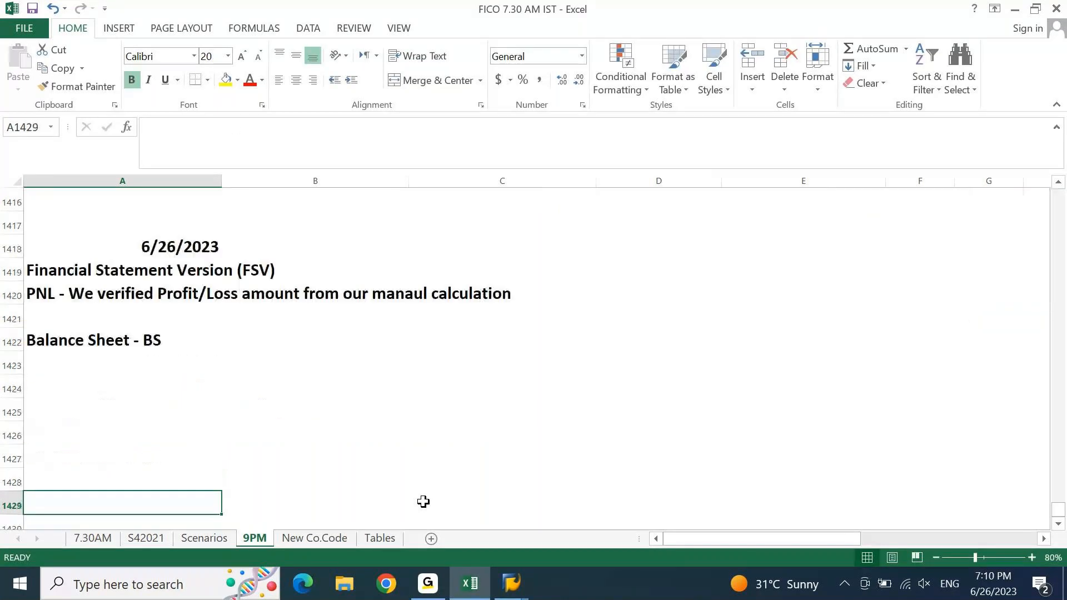
key(ctrl+Up)
key(Up)
key(Up)
key(Up)
key(Up)
key(Up)
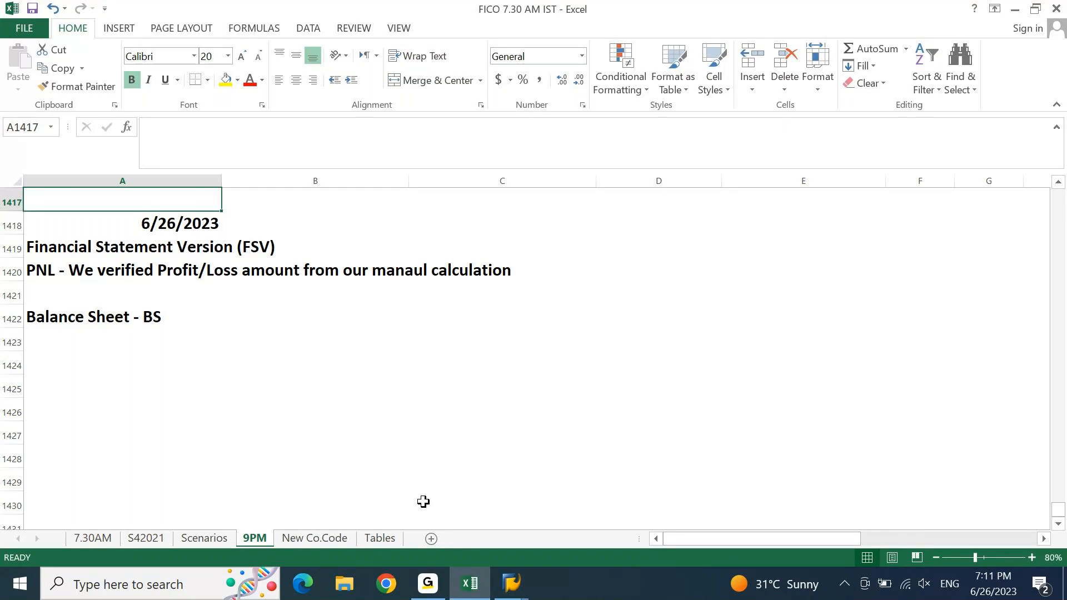
key(Down)
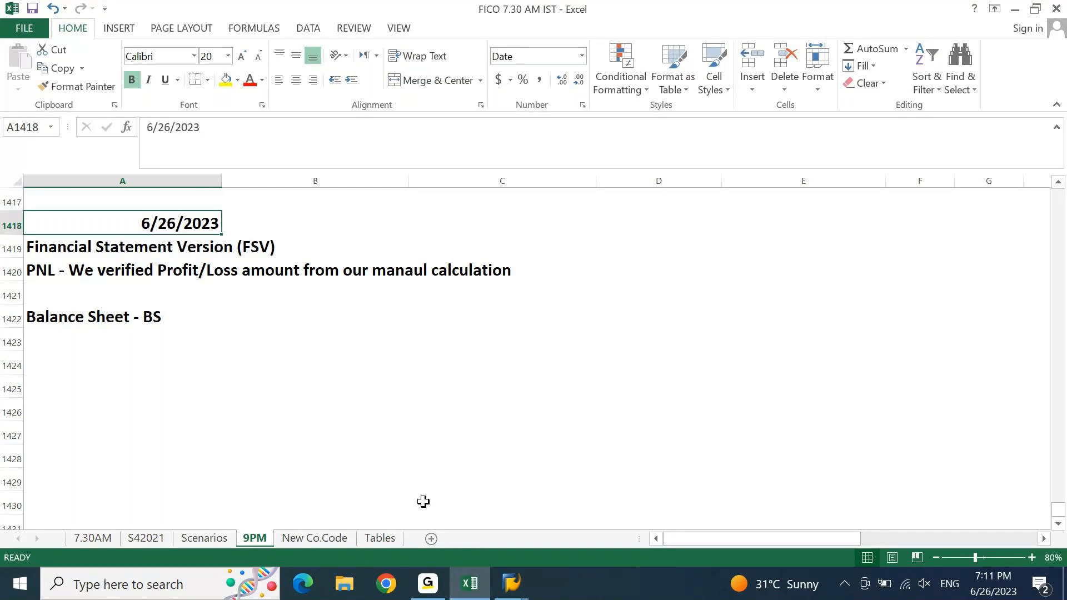
key(Down)
key(Down)
key(Down)
key(Down)
key(Down)
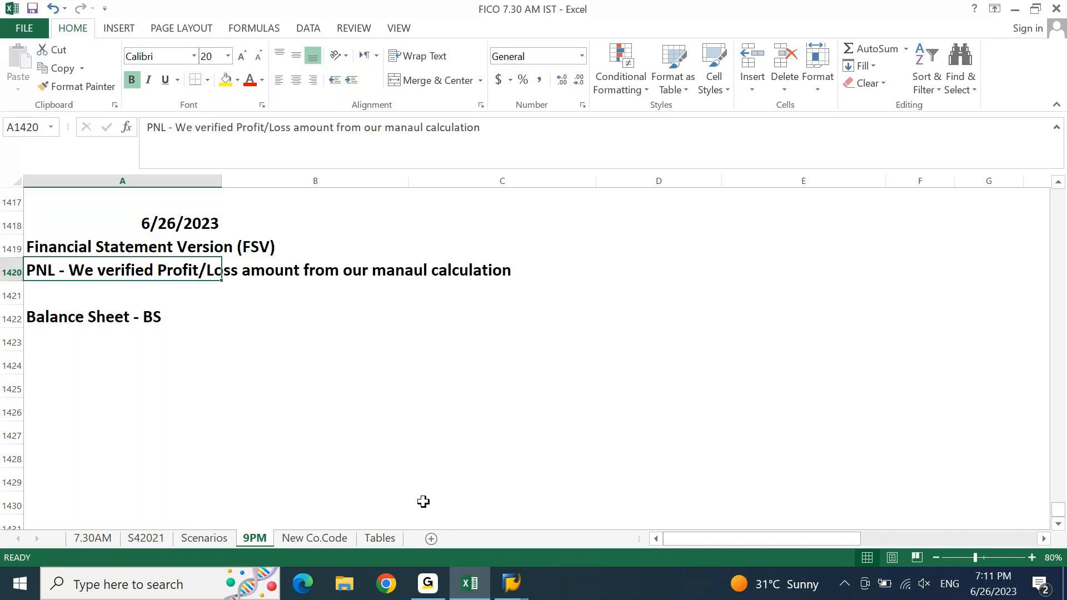
Step: Enter "Liabilities" in cell A1424 and "Assets" in cell A1425 below the balance sheet heading
key(Right)
key(Left)
key(Down)
text(Llabilities)
key(ctrl+Return)
key(Down)
text(Assets)
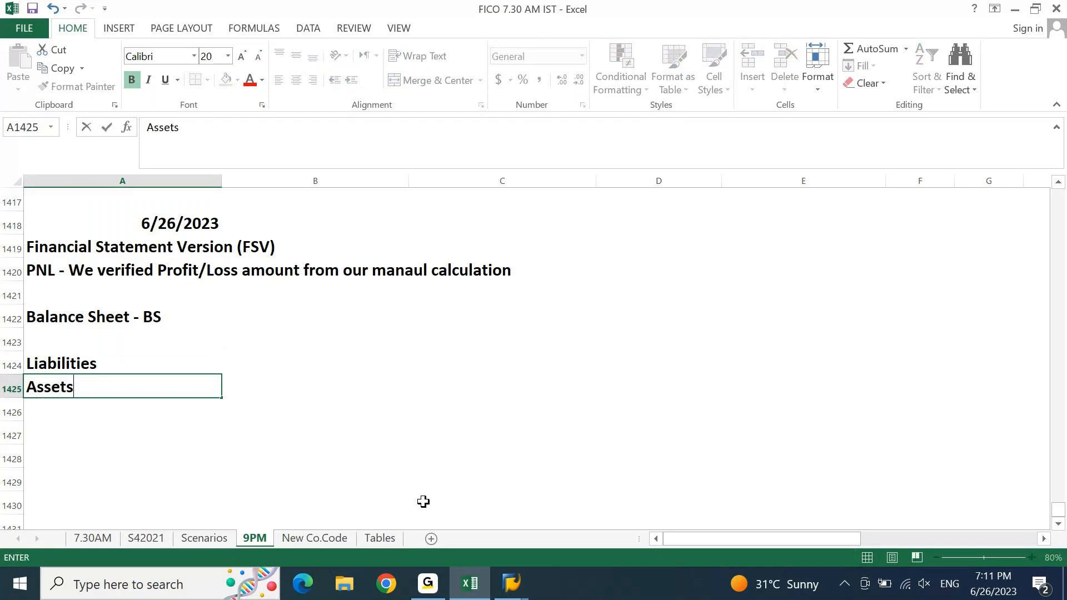
key(Return)
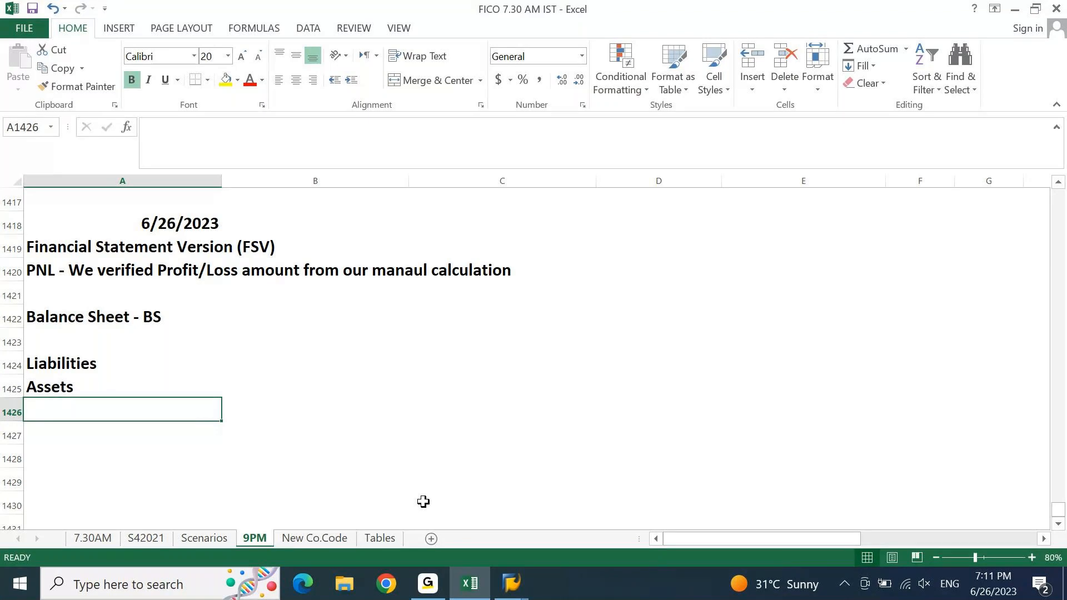
Step: Append a slash to both the Liabilities and the Assets entries in A1424 and A1425
key(Up)
key(Up)
key(F2)
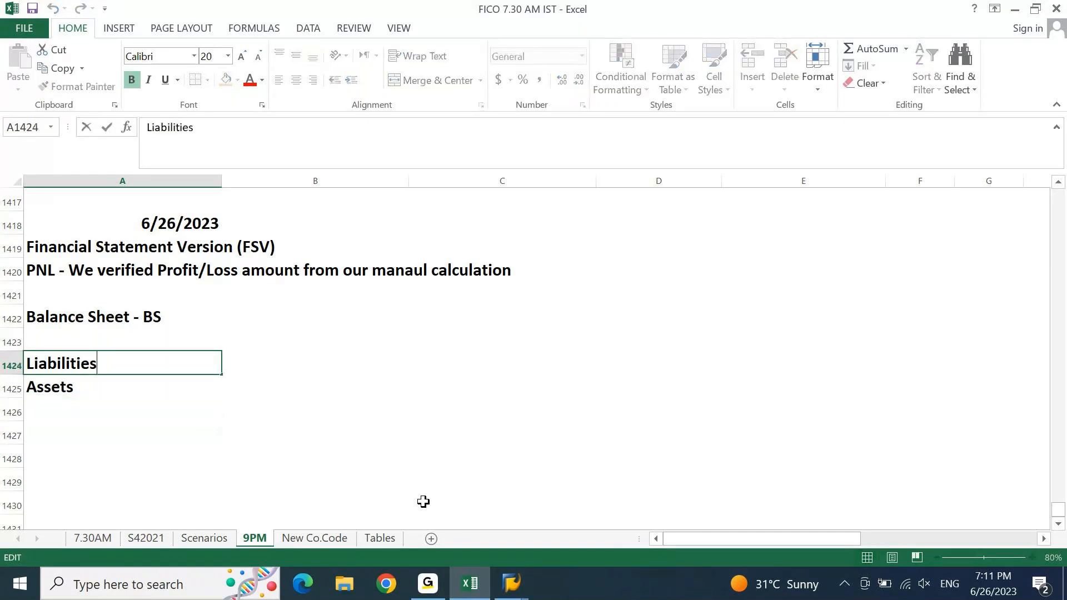
text(/)
key(Return)
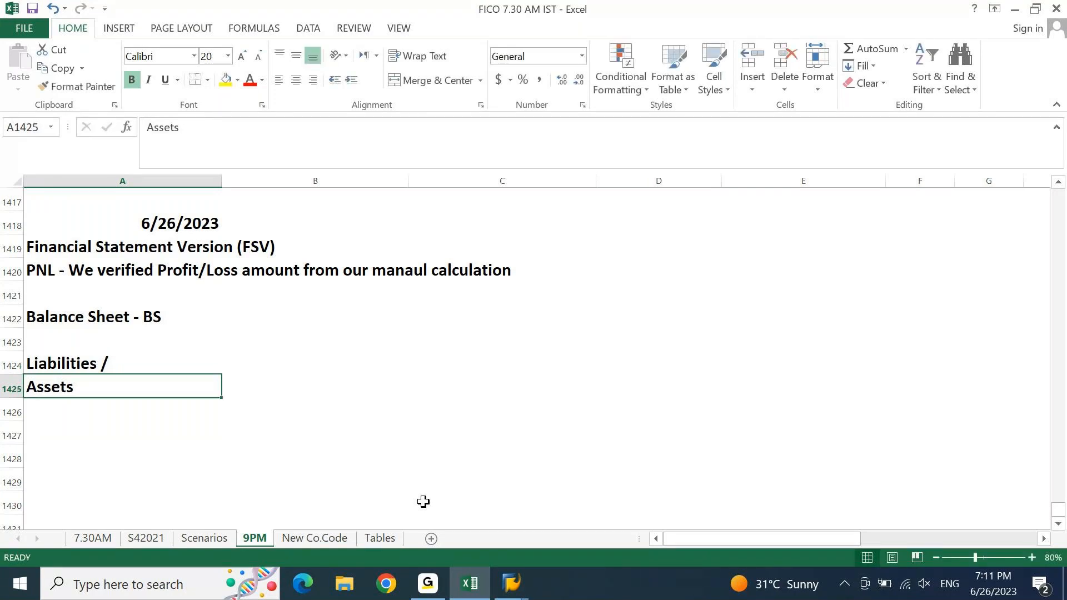
key(F2)
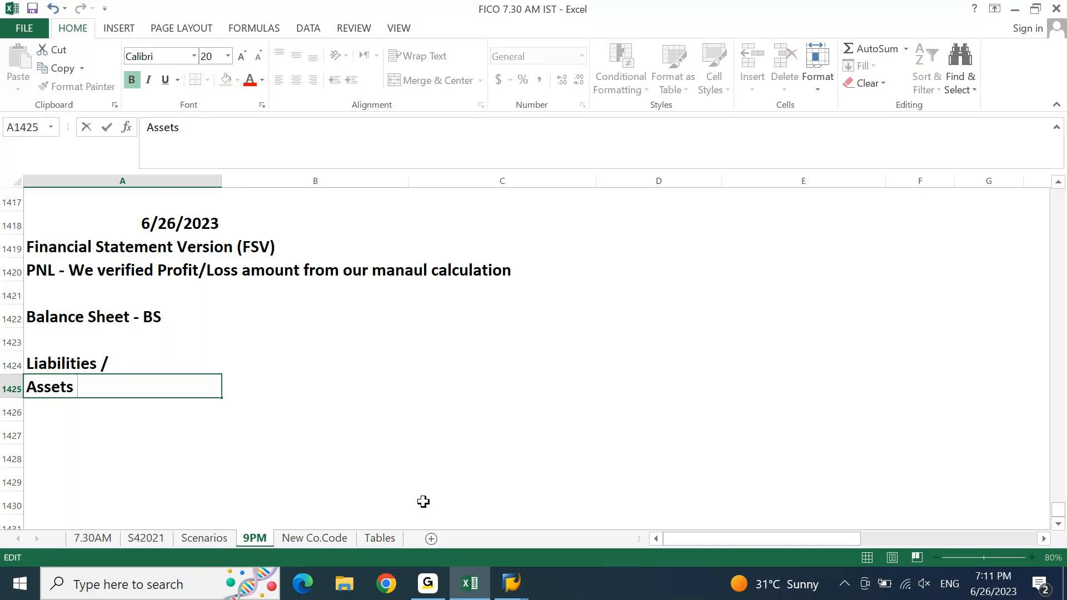
text(/)
key(Return)
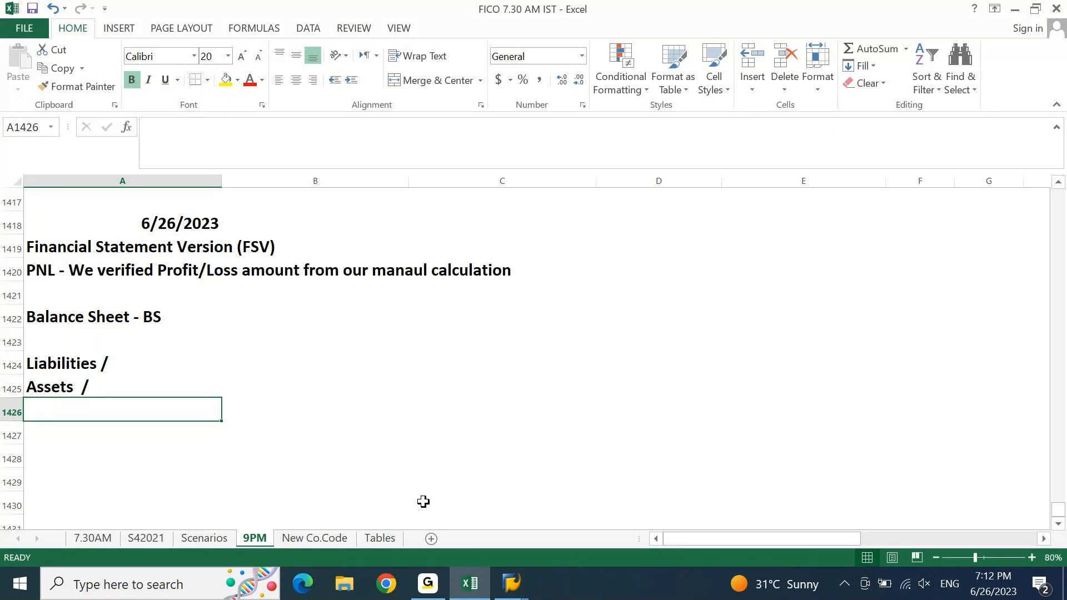
Step: Extend the entry in A1424 to read "Liabilities / Sources of Funds"
key(Up)
key(Up)
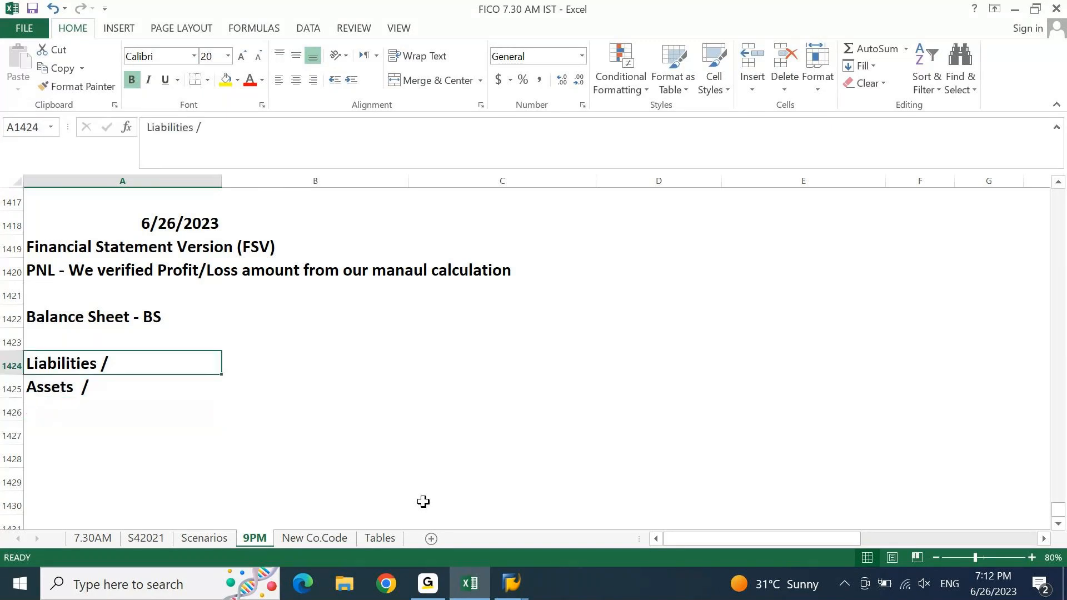
key(F2)
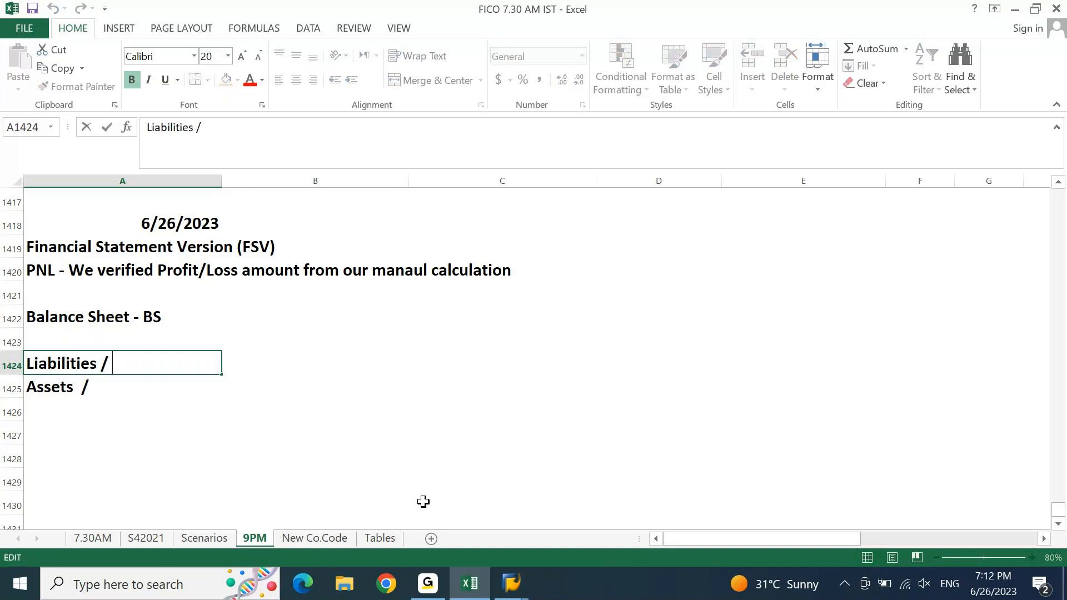
text(Sour)
text(ces )
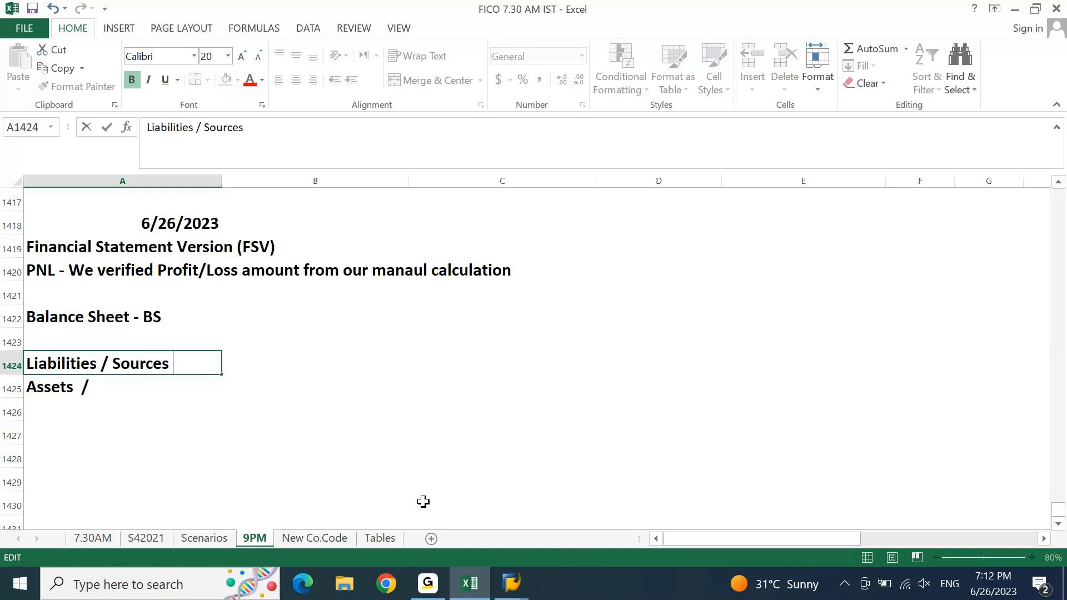
text(of Funds)
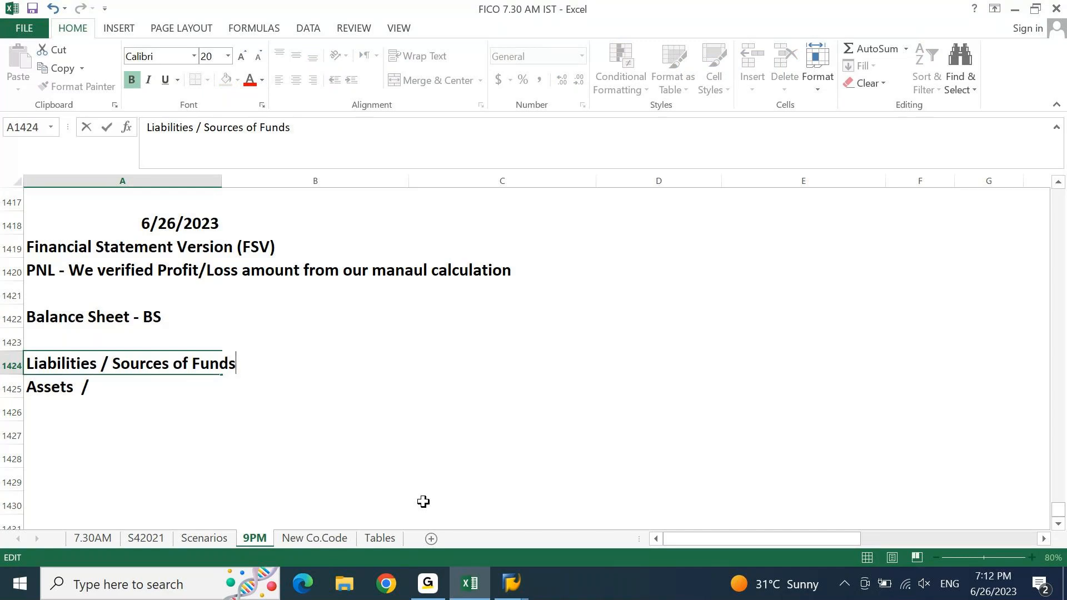
key(shift+Return)
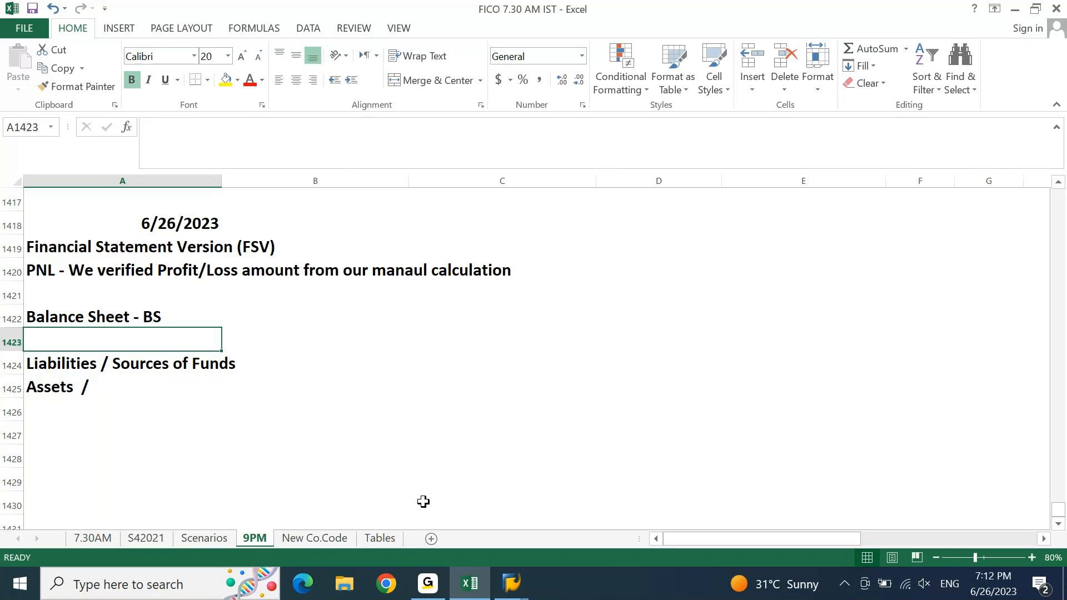
Step: Extend the entry in A1425 to read "Assets / Application of Funds"
key(Down)
key(Down)
key(F2)
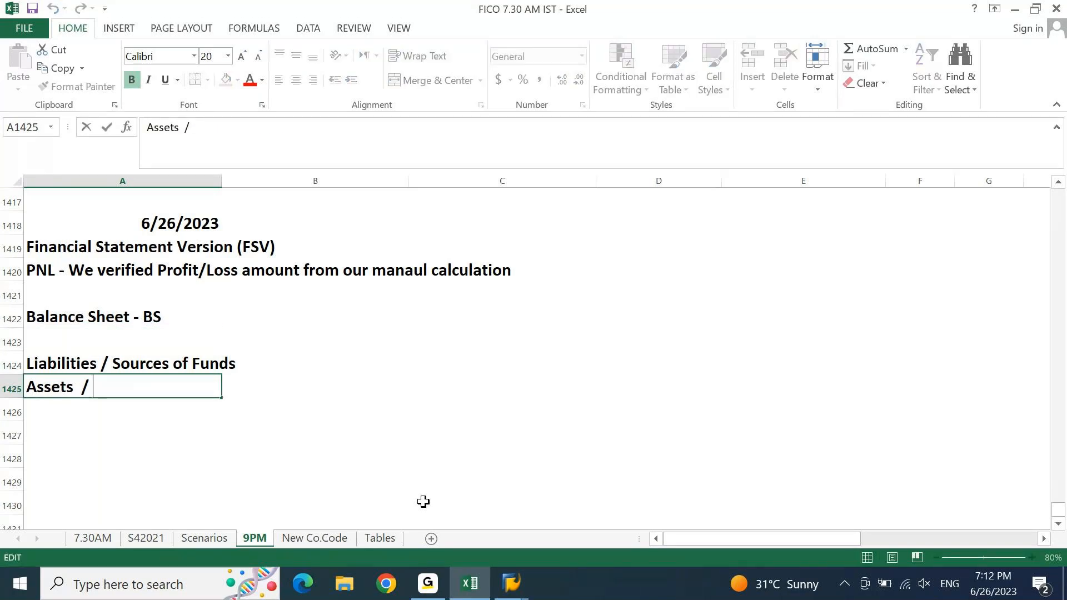
text(Application)
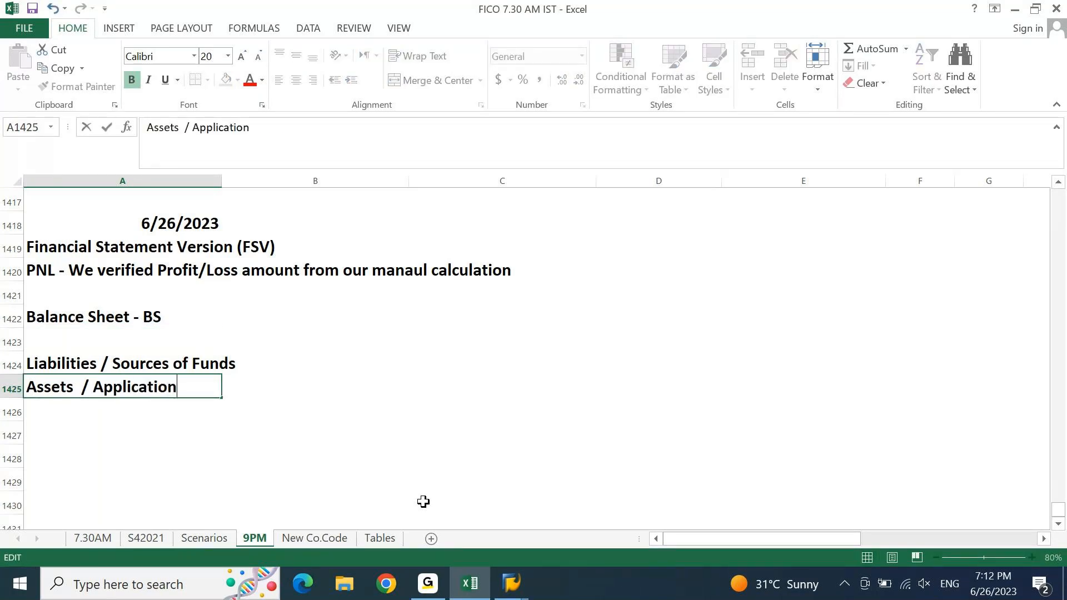
text( of Funds)
key(Return)
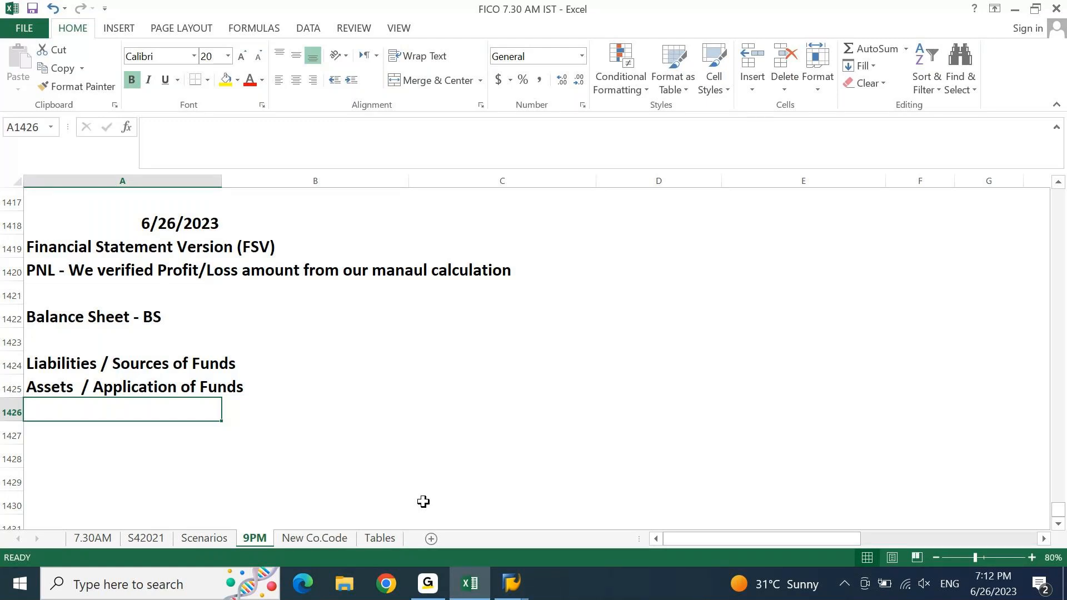
key(Down)
key(Down)
key(Up)
key(Up)
key(Up)
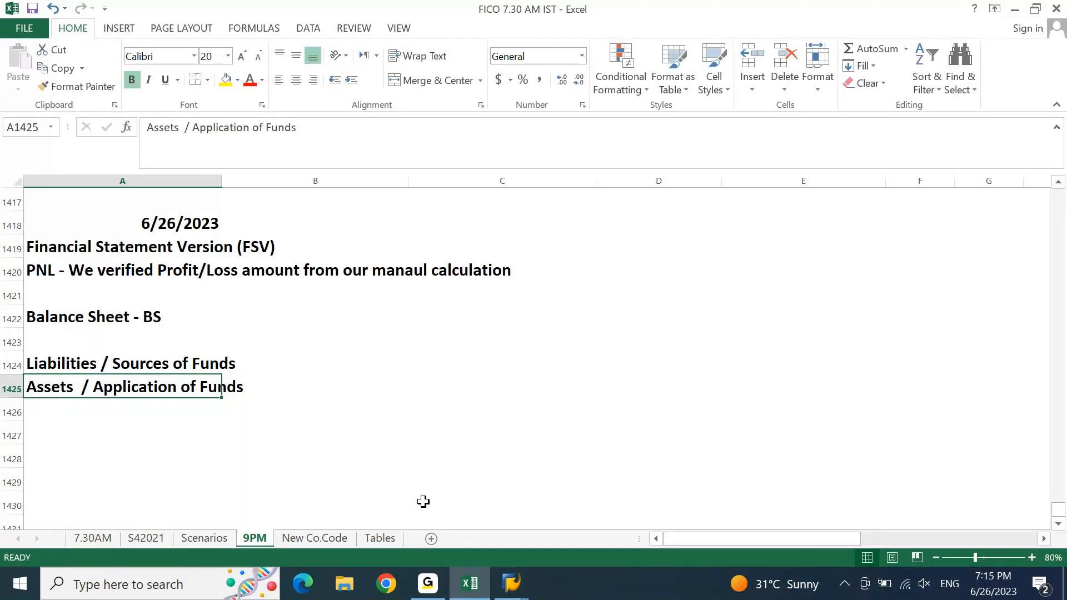
Step: Switch to the SAP Easy Access window and run transaction F.01 for financial statements
mouse_move(499, 593)
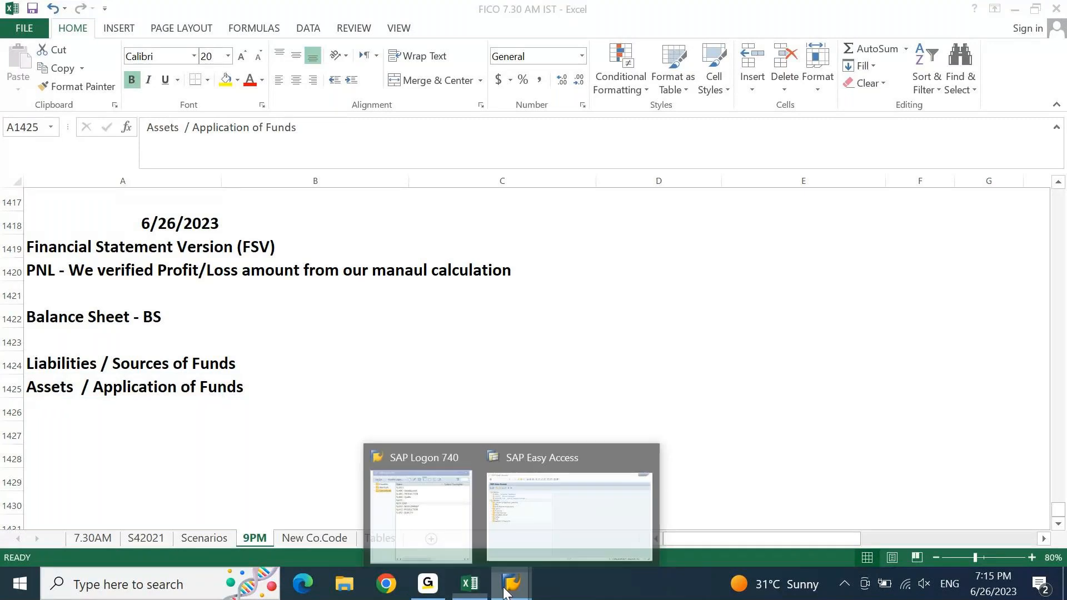
click(591, 510)
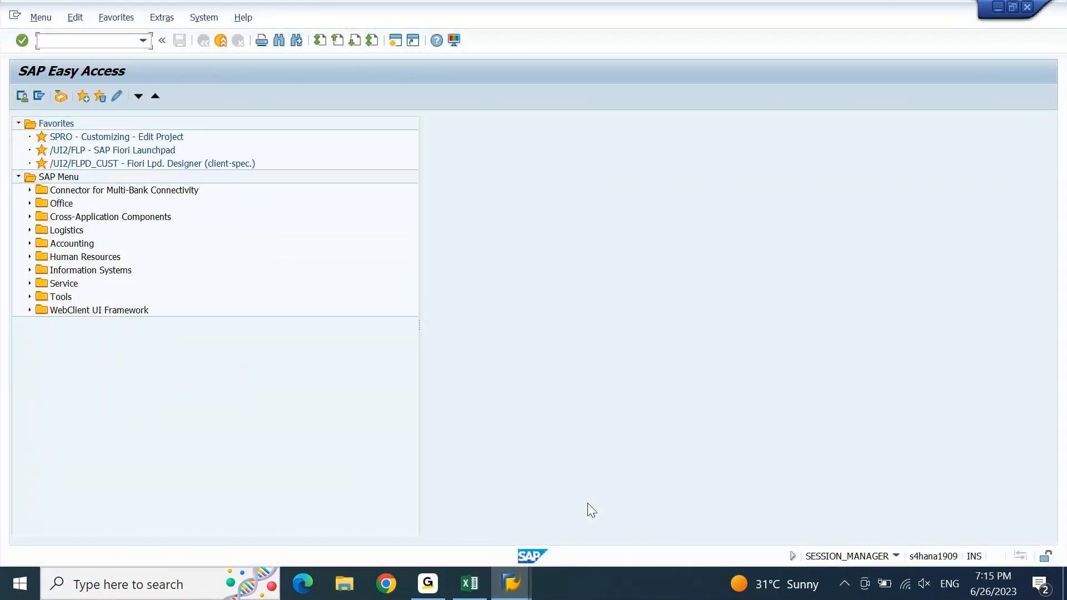
text(f)
text(.01)
key(Return)
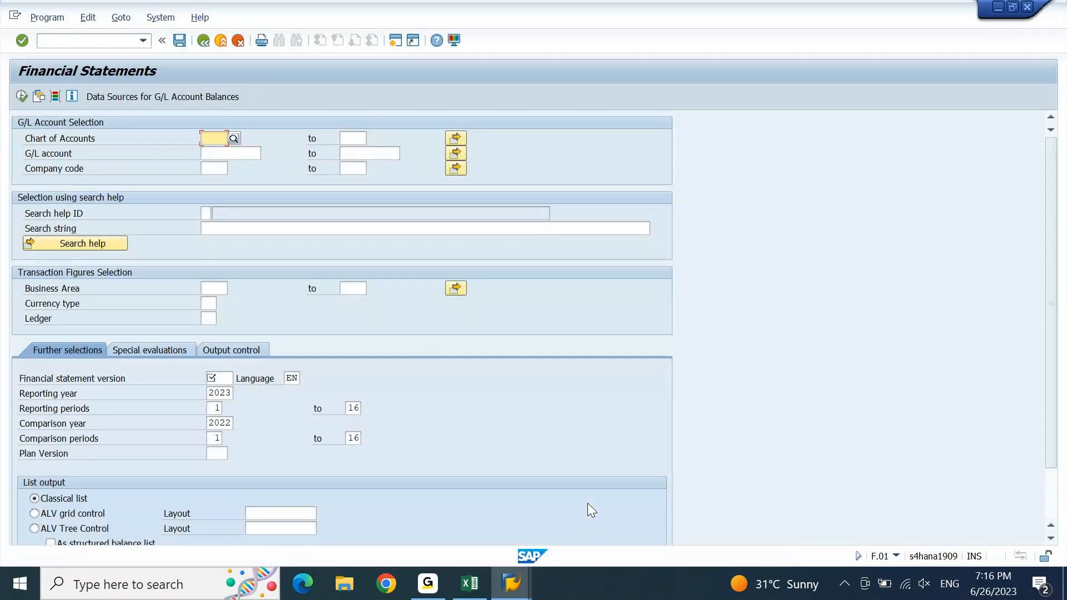
Step: Fill in company code PNIN in the G/L account selection
key(Down)
key(Down)
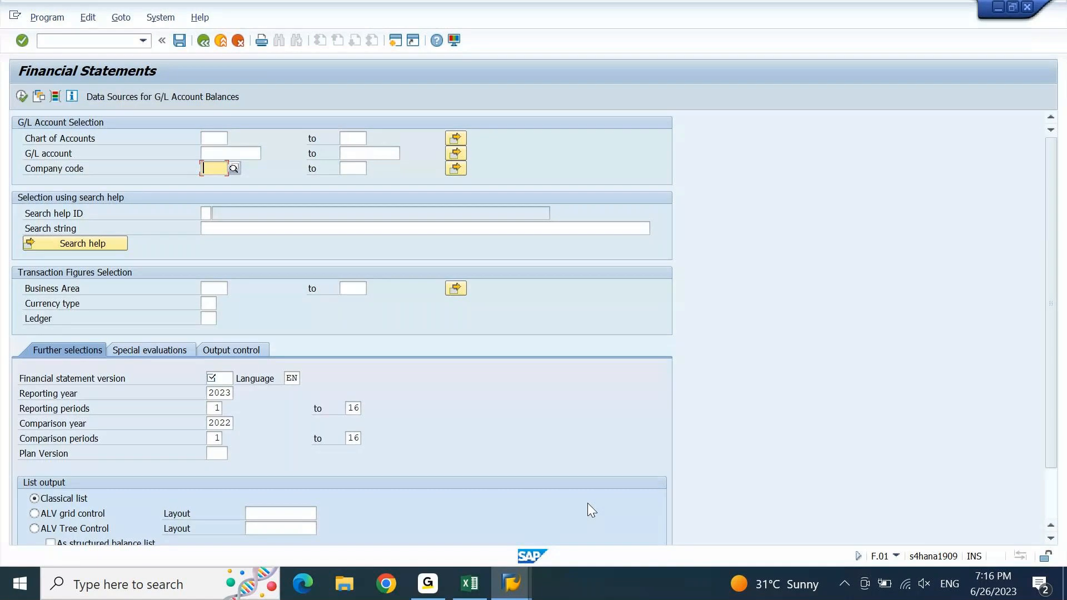
key(BackSpace)
key(Down)
key(Return)
key(Return)
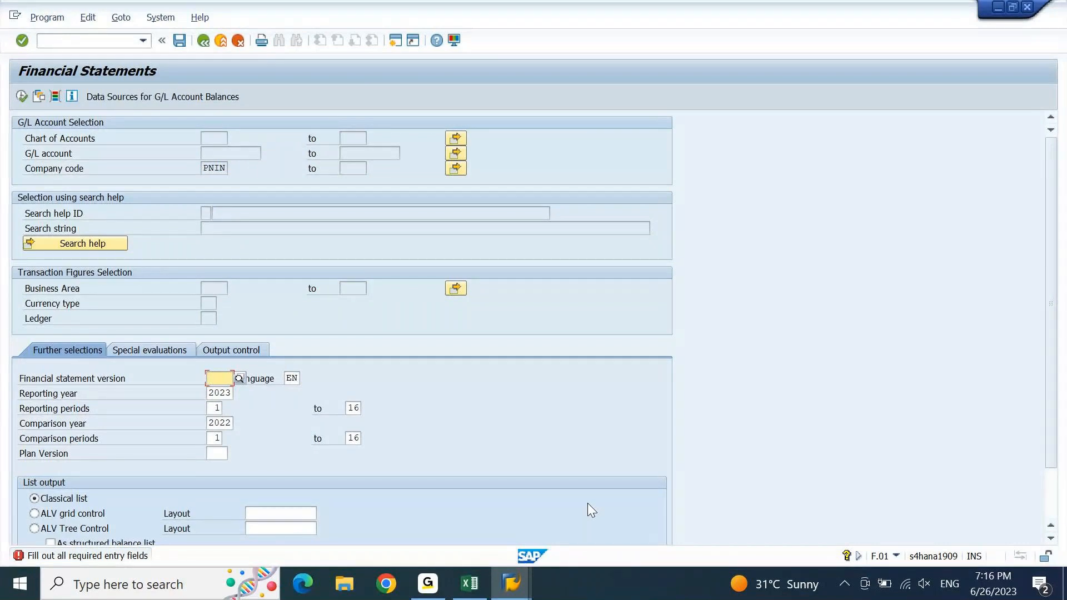
Step: Set the financial statement version to PNIN
key(BackSpace)
key(Down)
key(Return)
Step: Restrict the reporting periods to 6 through 6
key(Down)
key(Down)
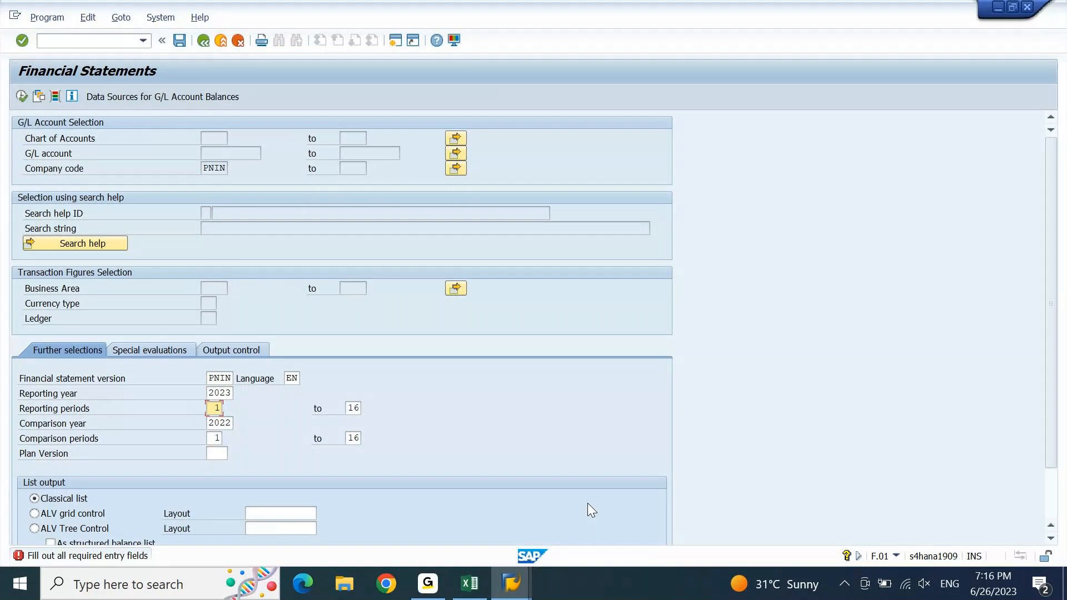
text(6)
key(Tab)
text(6)
key(Tab)
key(Tab)
key(shift+Tab)
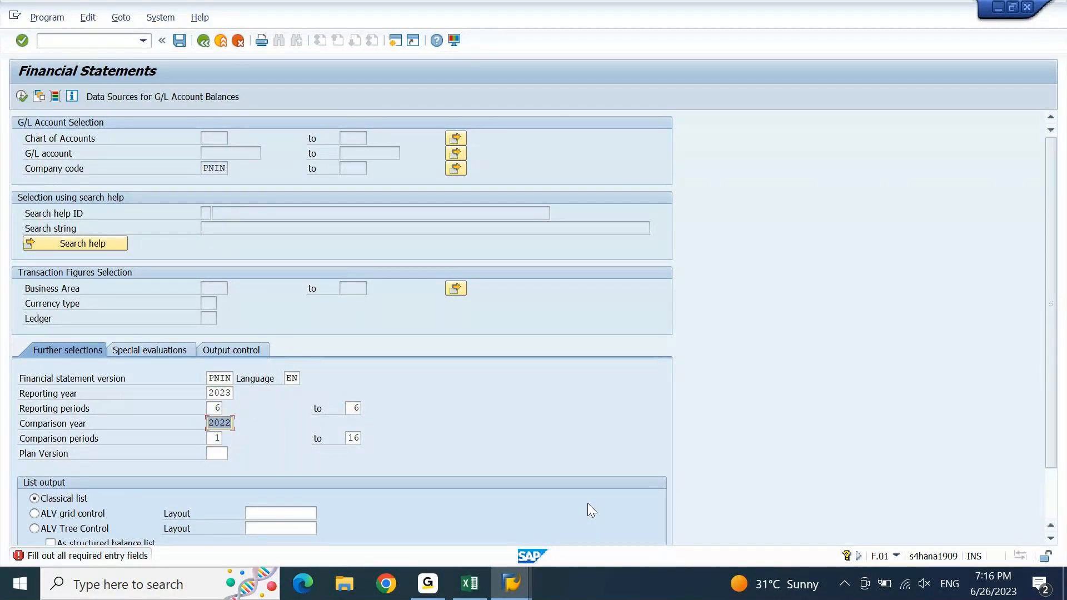
Step: Set the comparison year to 2023 and the comparison periods to 6 through 6
text(3)
key(Tab)
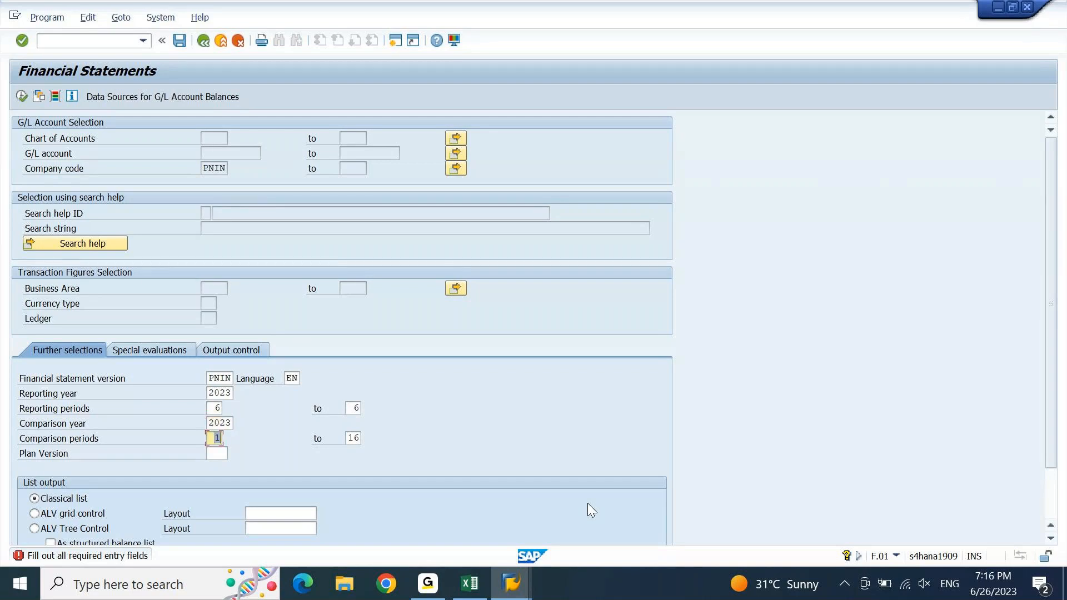
text(6)
key(Tab)
text(6)
key(Return)
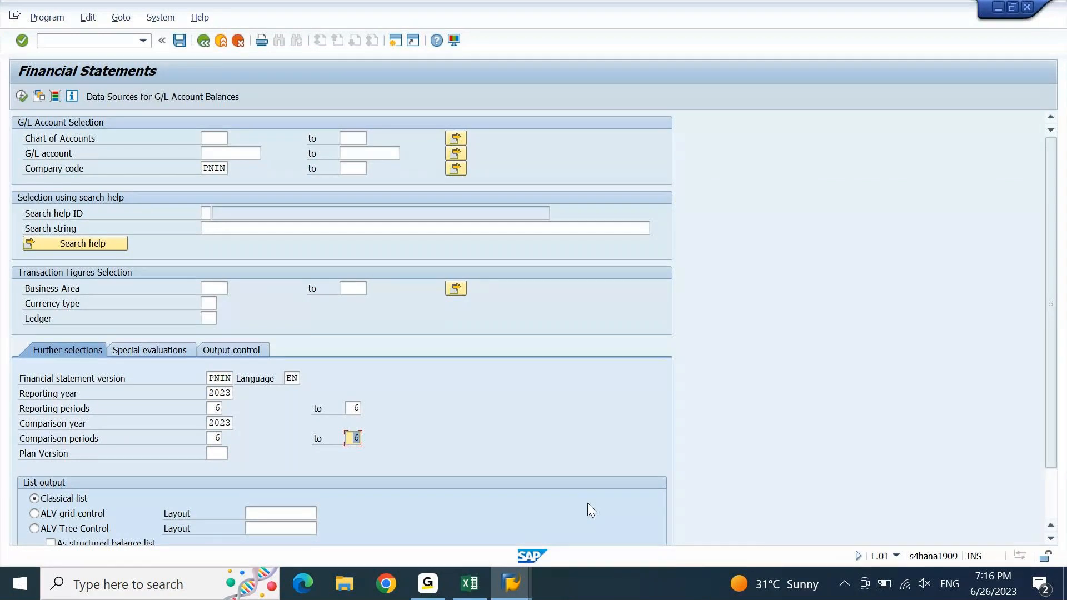
Step: Change the comparison periods to 5 through 5
text(5)
key(shift+Tab)
text(5)
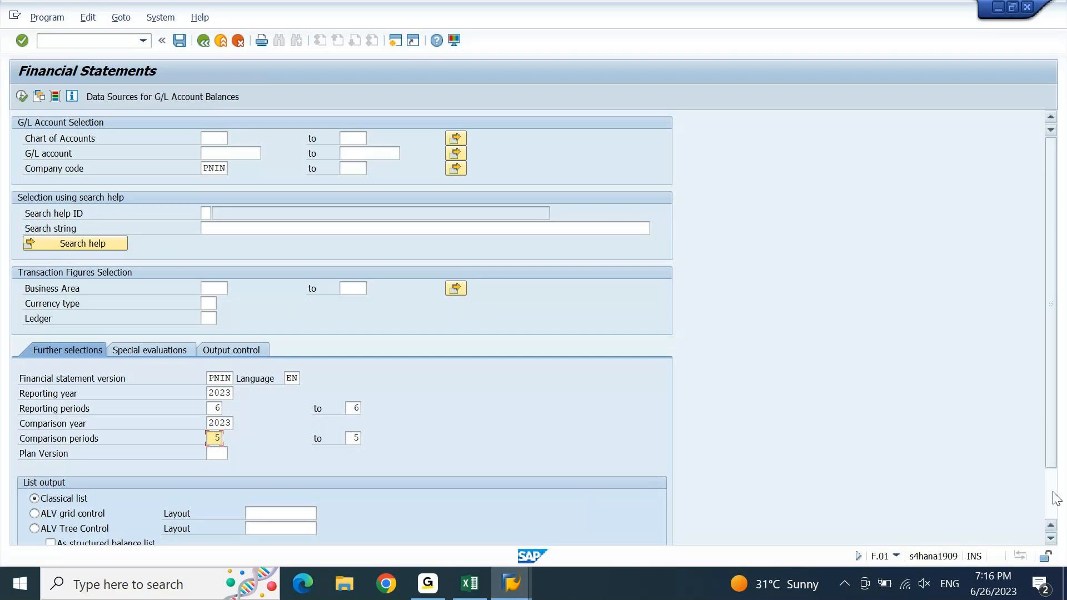
Step: Choose ALV Tree Control as the list output and execute the financial statements report
scroll(1056, 499, down, 2)
click(82, 471)
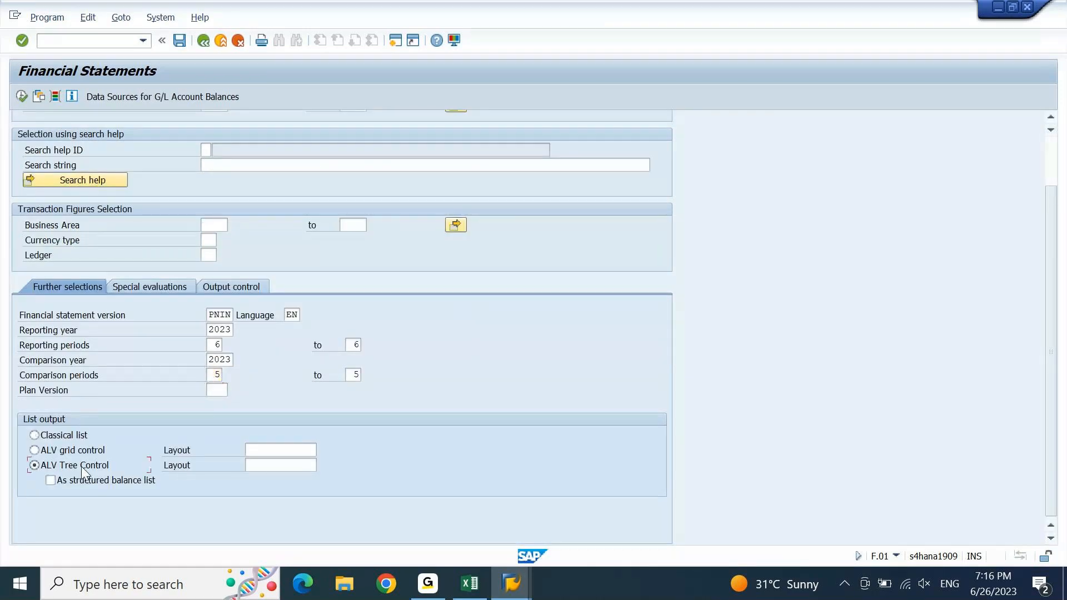
click(21, 96)
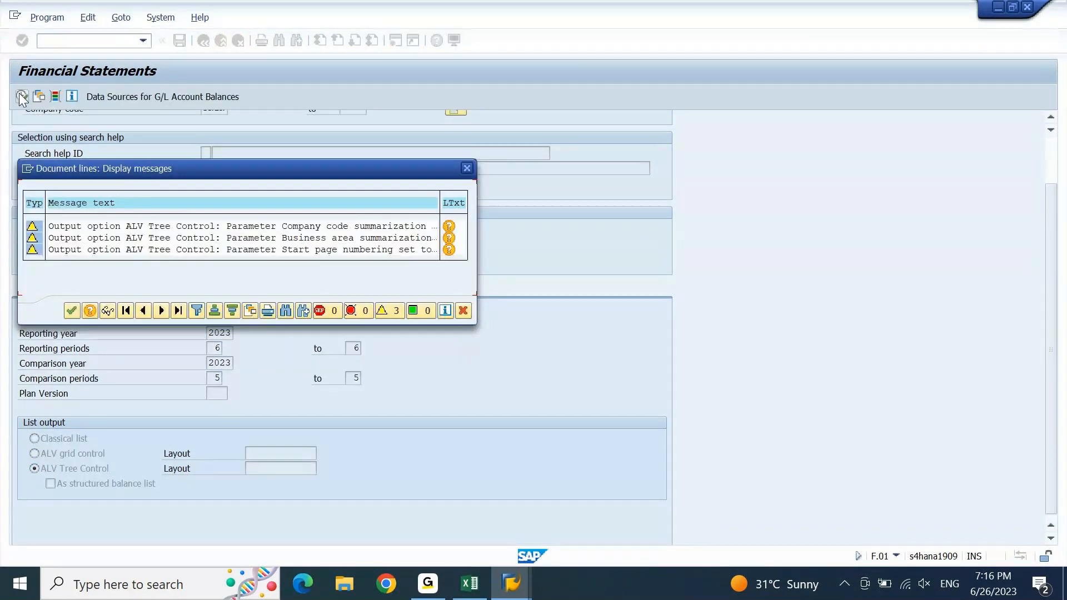
key(Return)
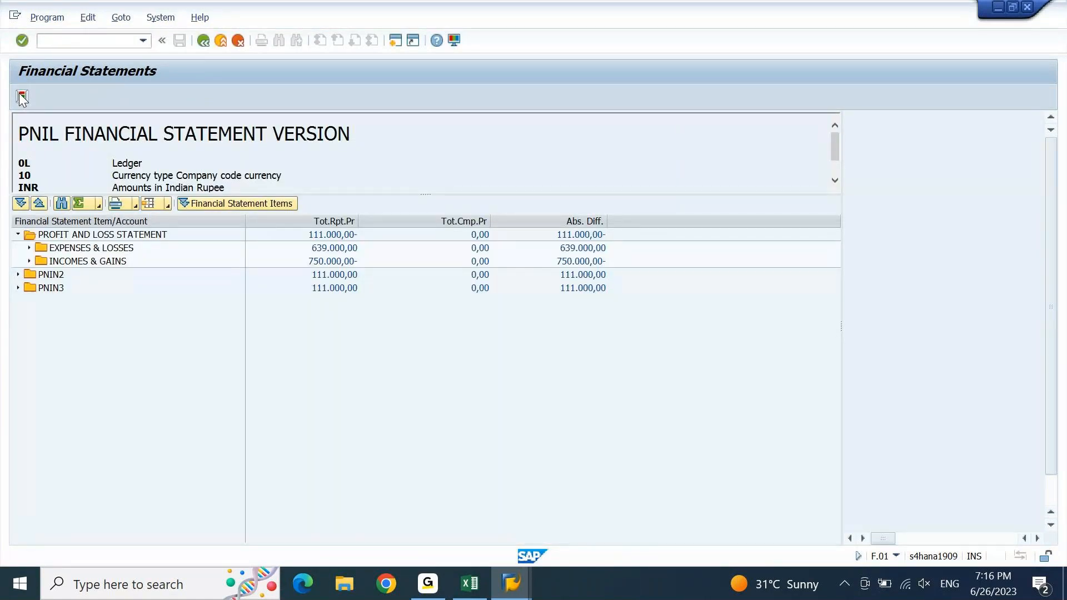
Step: Go back to the report selection, rerun it and examine the profit and loss statement's reporting-period total
click(20, 94)
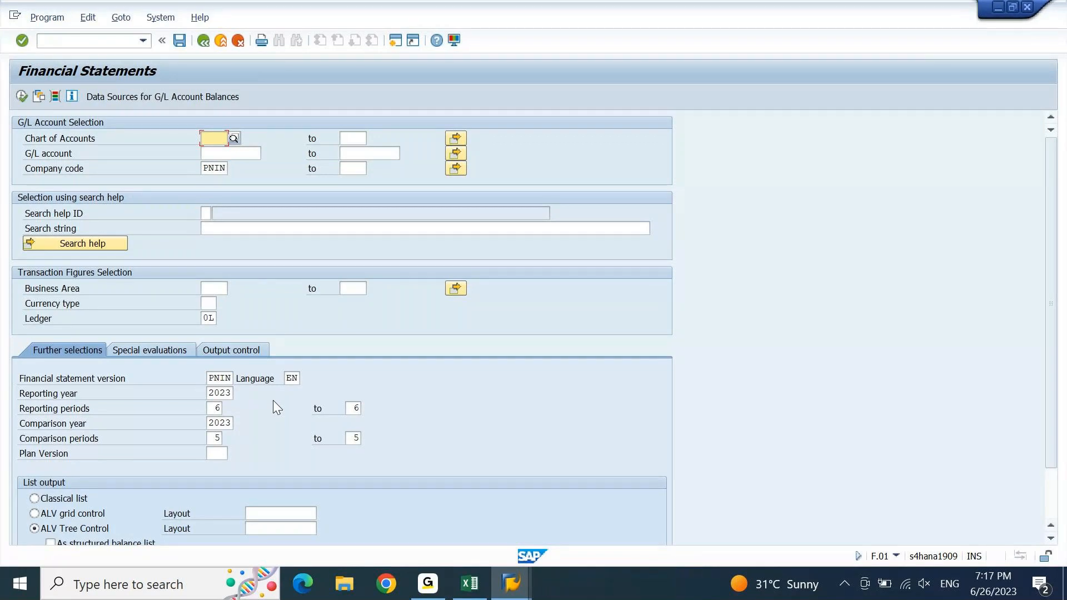
key(F8)
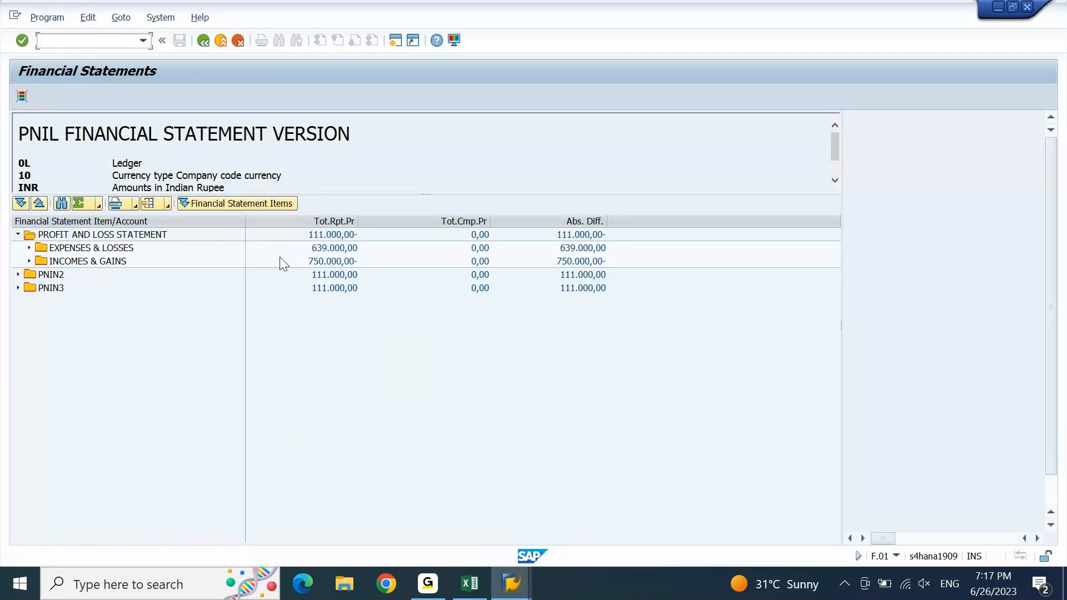
click(345, 236)
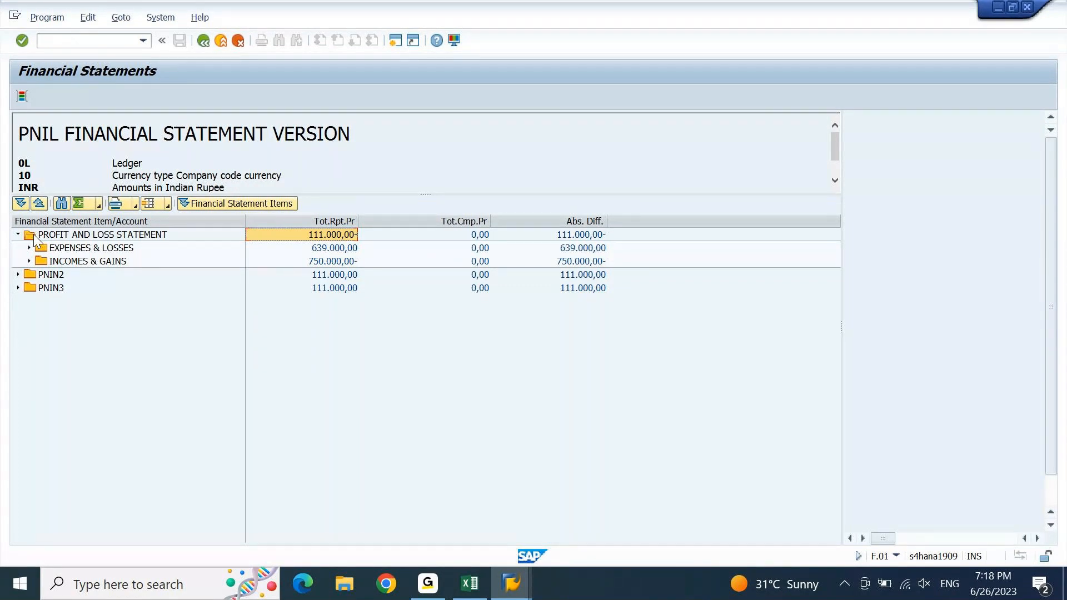
key(Right)
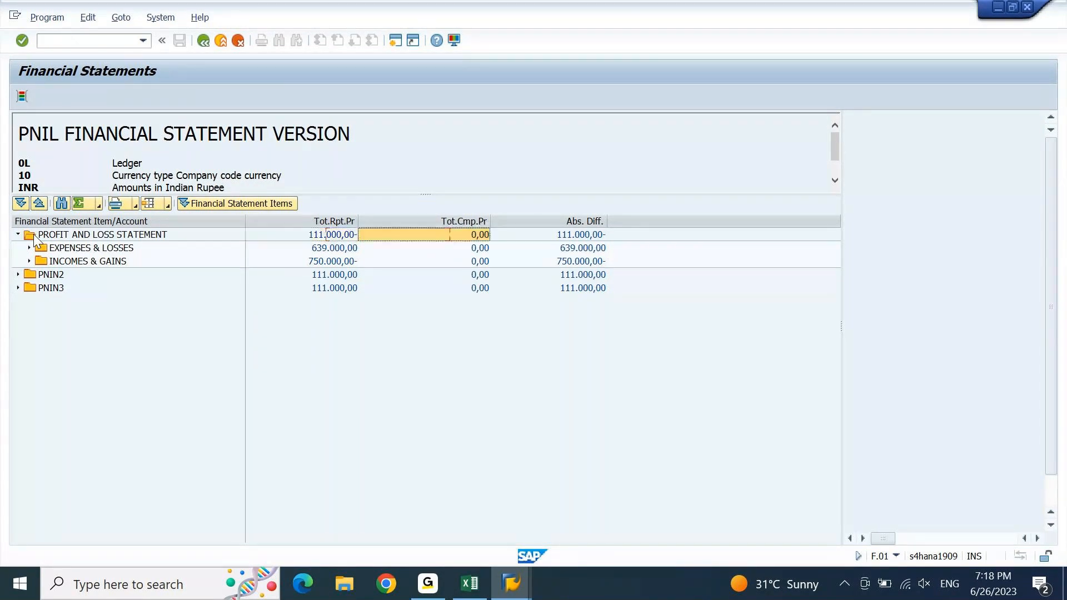
key(Left)
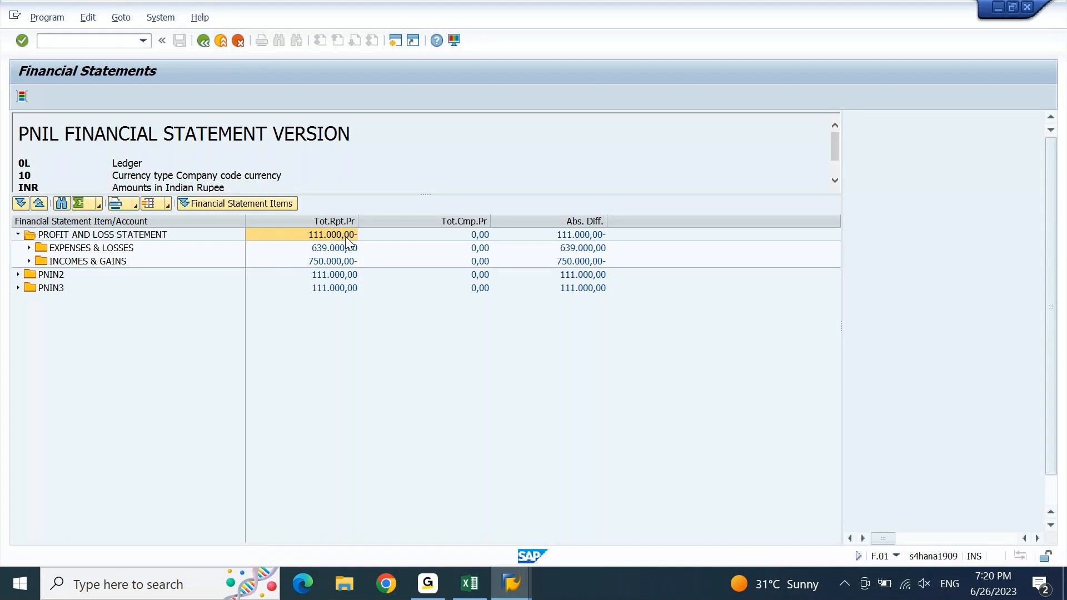
Step: Bring up SAP Easy Access in a separate session and run transaction OB53
key(shift+F3)
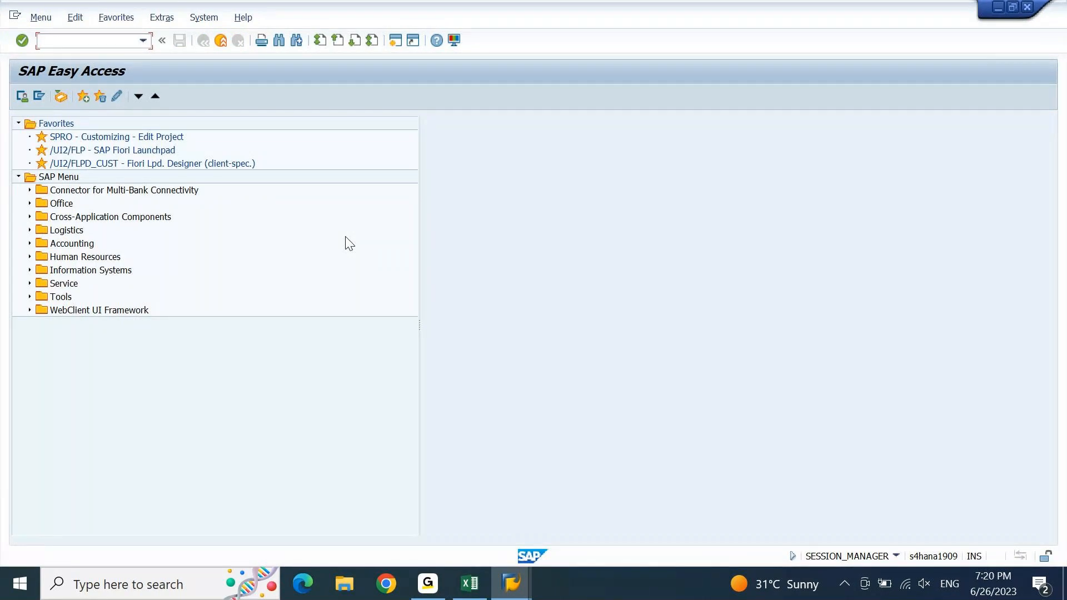
text(ob52)
key(Return)
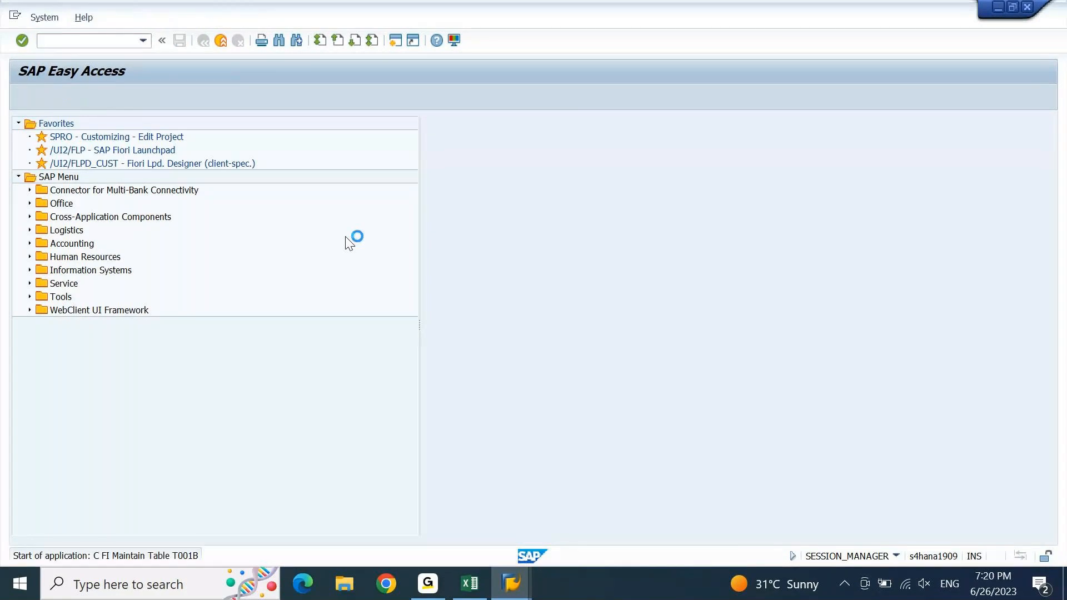
key(Escape)
text(ob53)
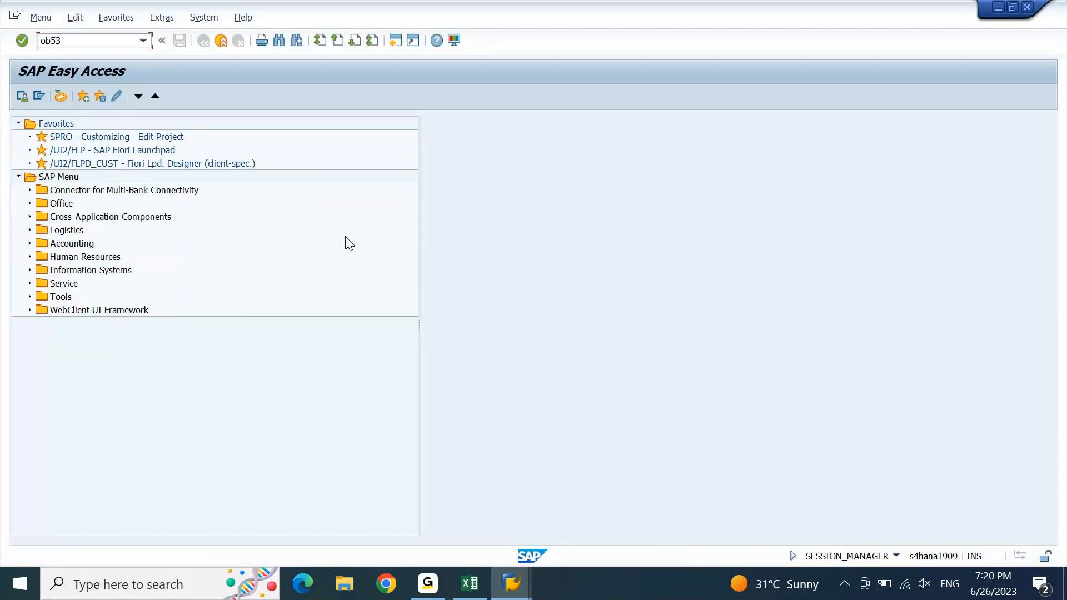
key(Return)
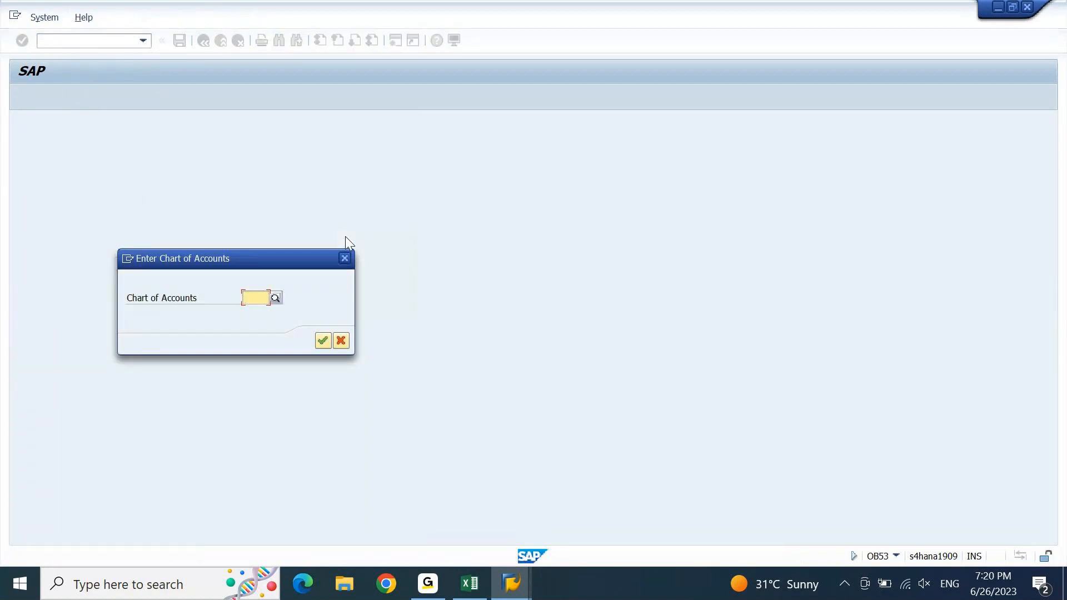
Step: Display the automatic posting account for balance carried forward in chart of accounts DEGR
key(Down)
key(Down)
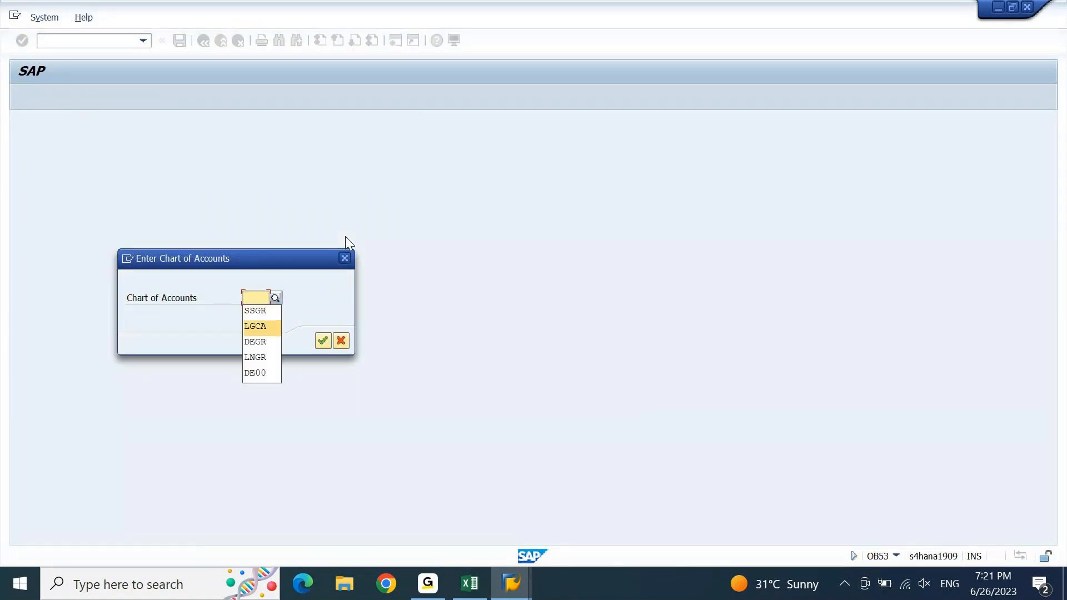
key(Return)
key(Return)
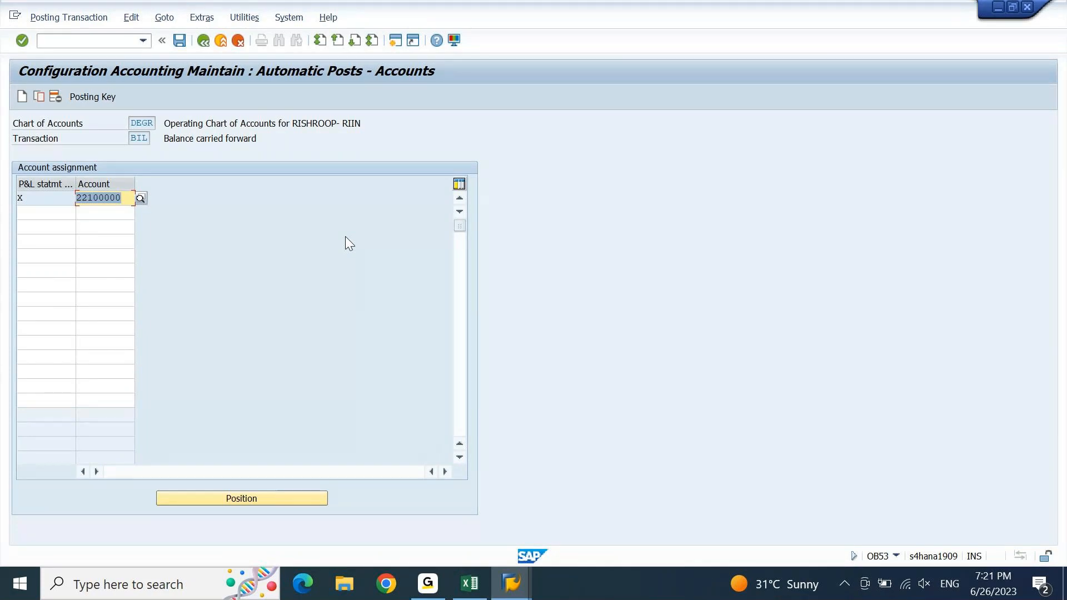
Step: Leave the account assignment and run transaction FAGLL03 for the G/L line item display
click(345, 236)
key(F3)
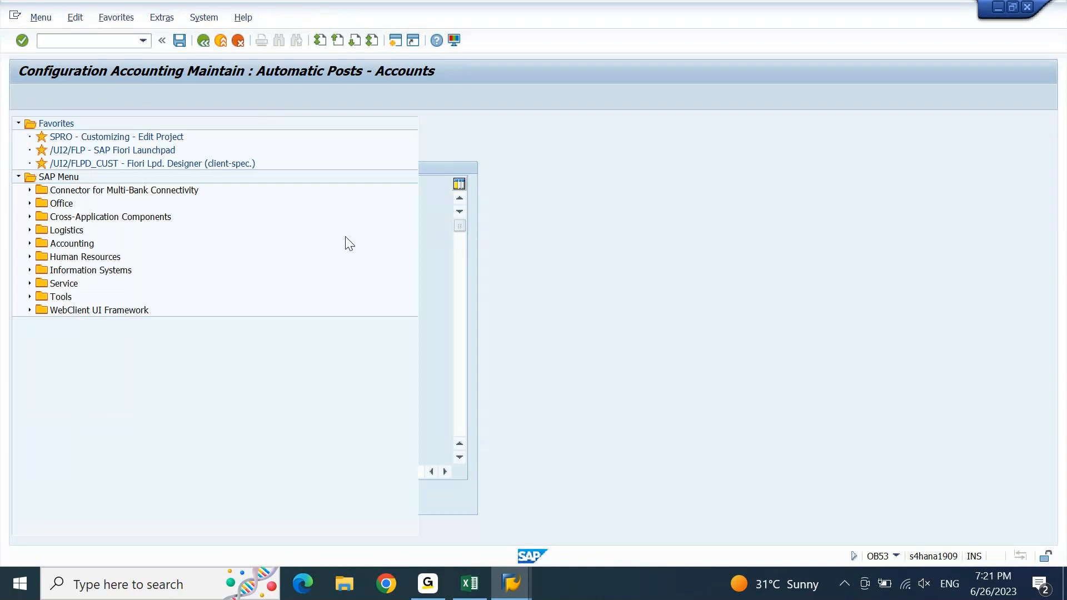
text(fagll03)
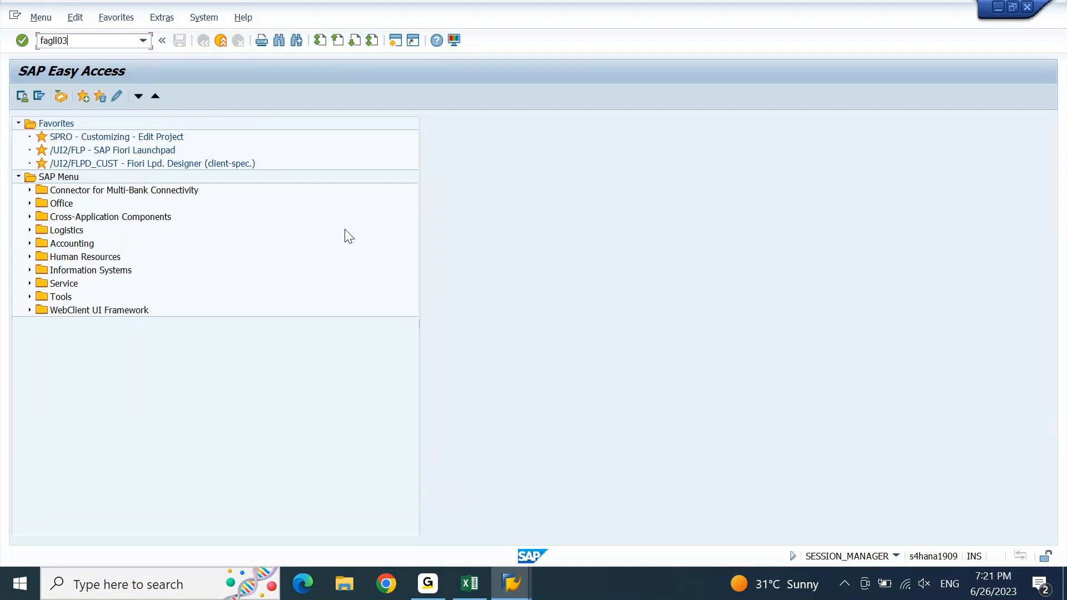
key(Return)
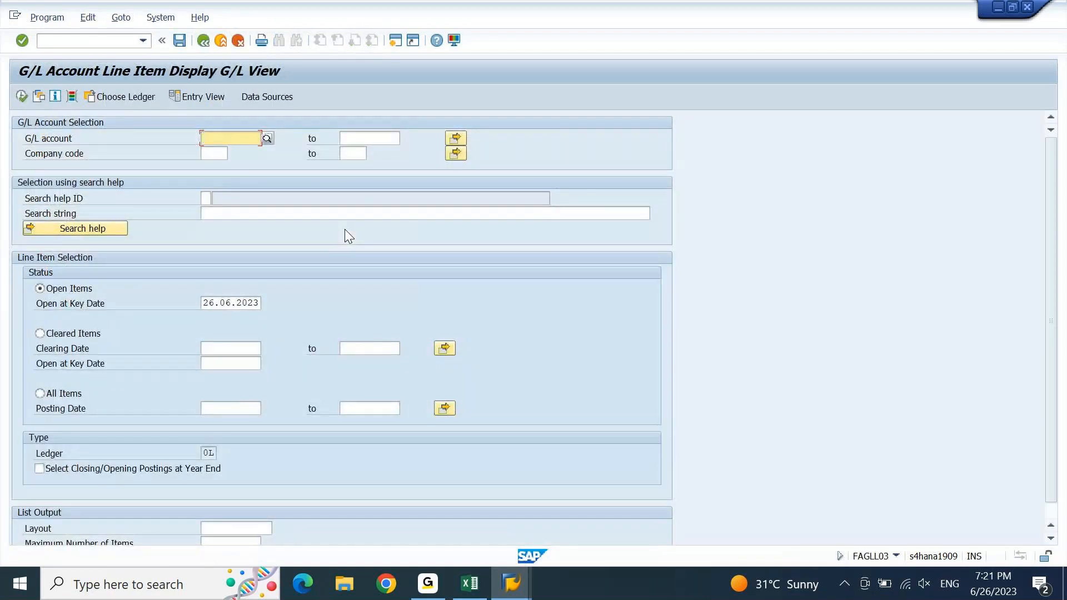
Step: Display the line items of G/L account 22100000 for company code DEIN
text(22100000)
key(Tab)
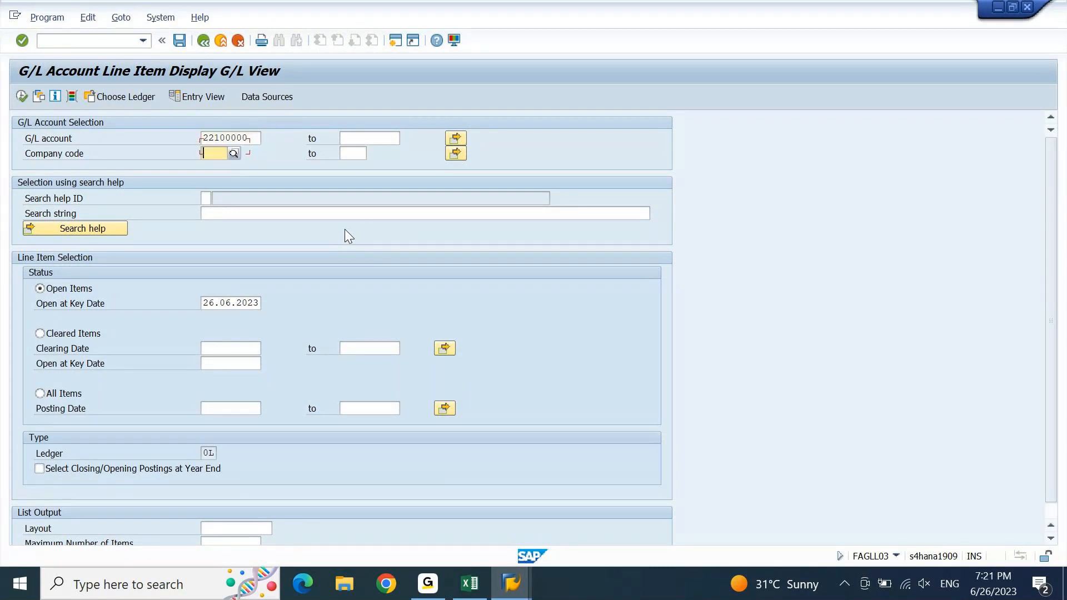
text(dein)
key(Return)
click(23, 97)
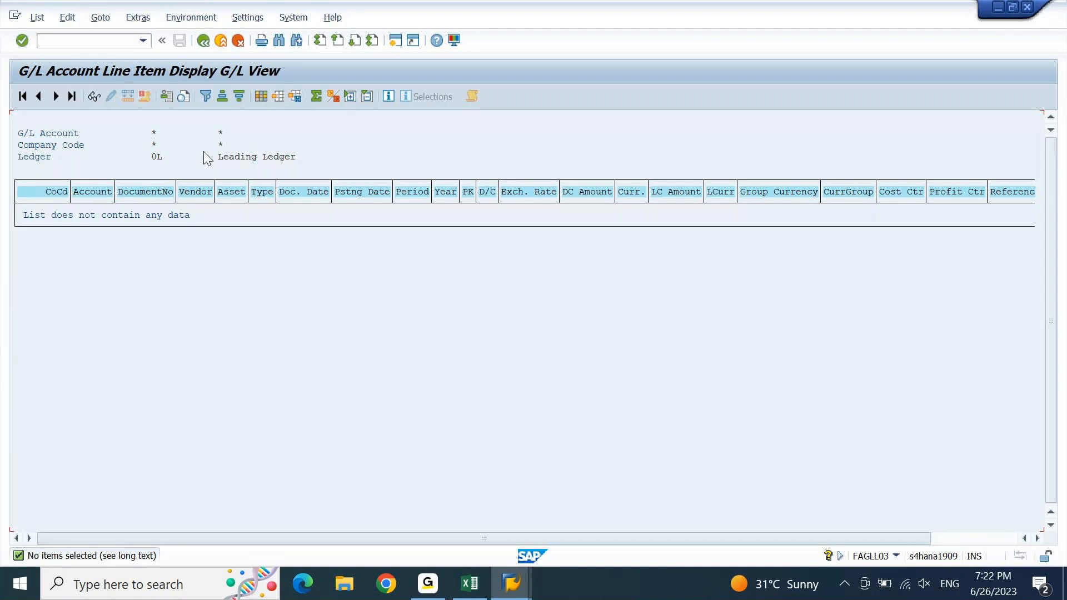
Step: Check the open Financial Statements window, create a new session and run transaction FAGLB03
click(512, 582)
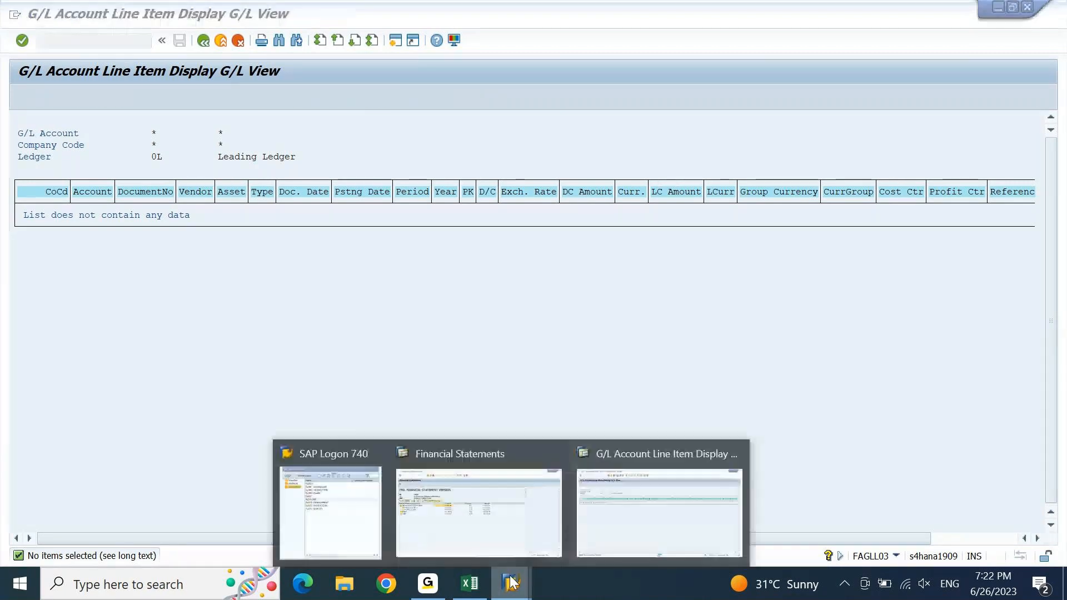
click(516, 507)
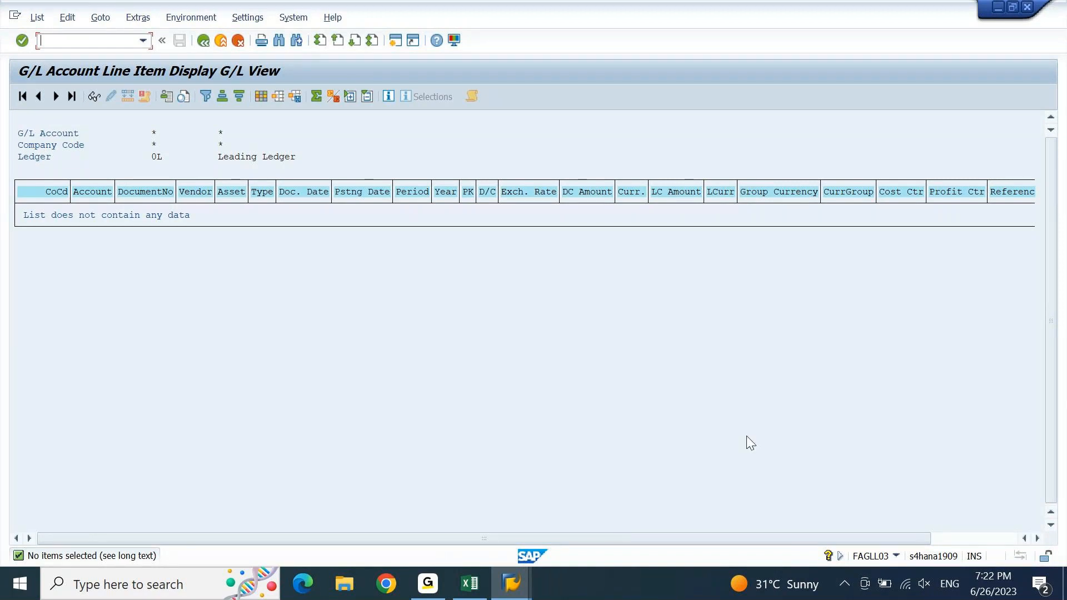
click(398, 45)
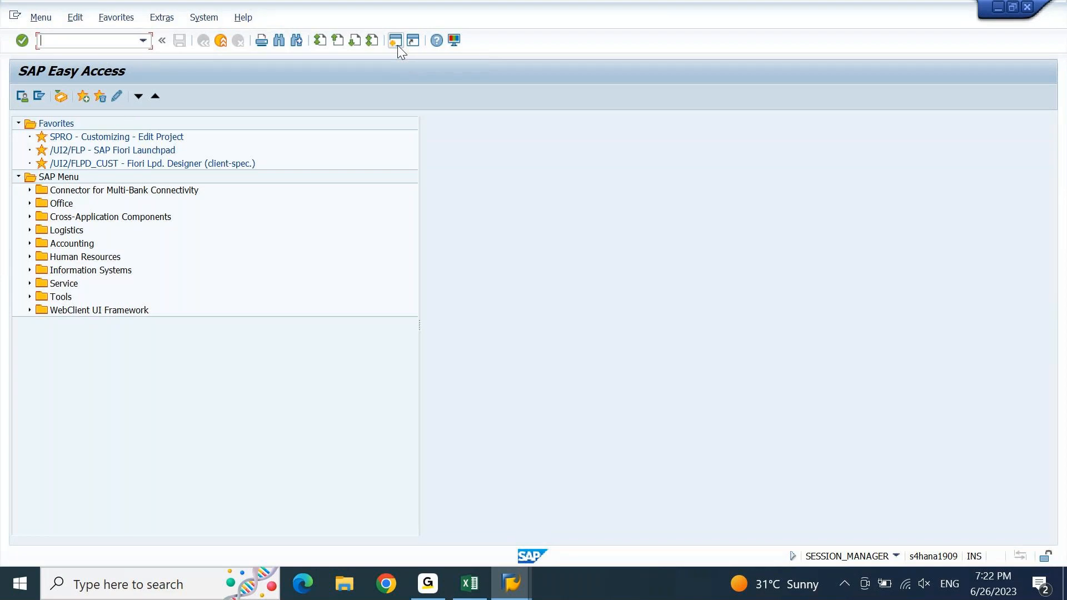
text(FAGLB03)
key(Return)
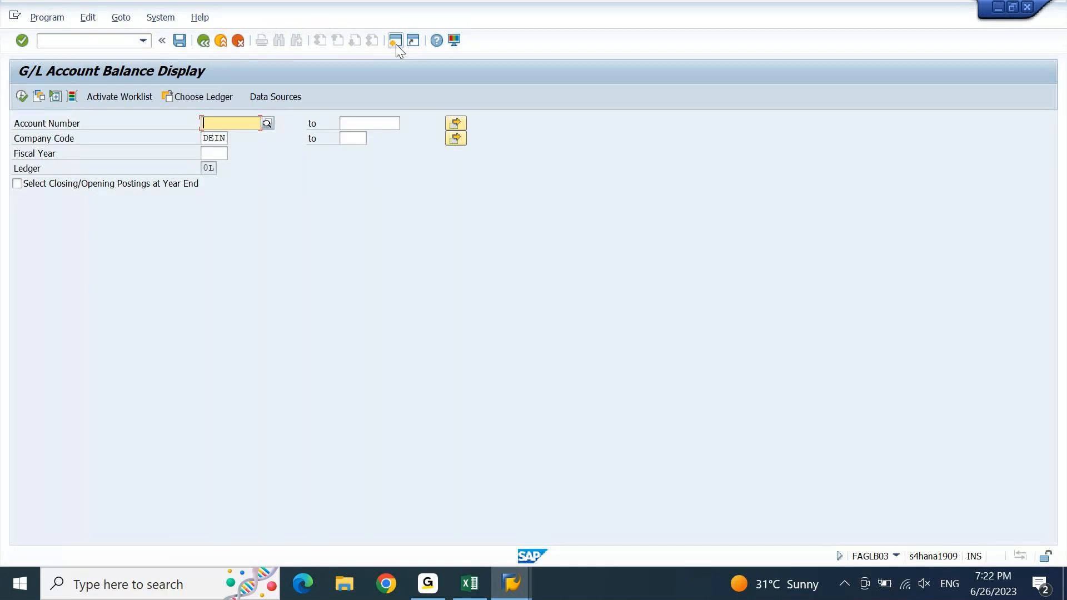
Step: Display the balance of G/L account 22100000 in company code DEIN for fiscal year 2023
text(22100000)
key(Tab)
key(Tab)
text(2023)
key(Return)
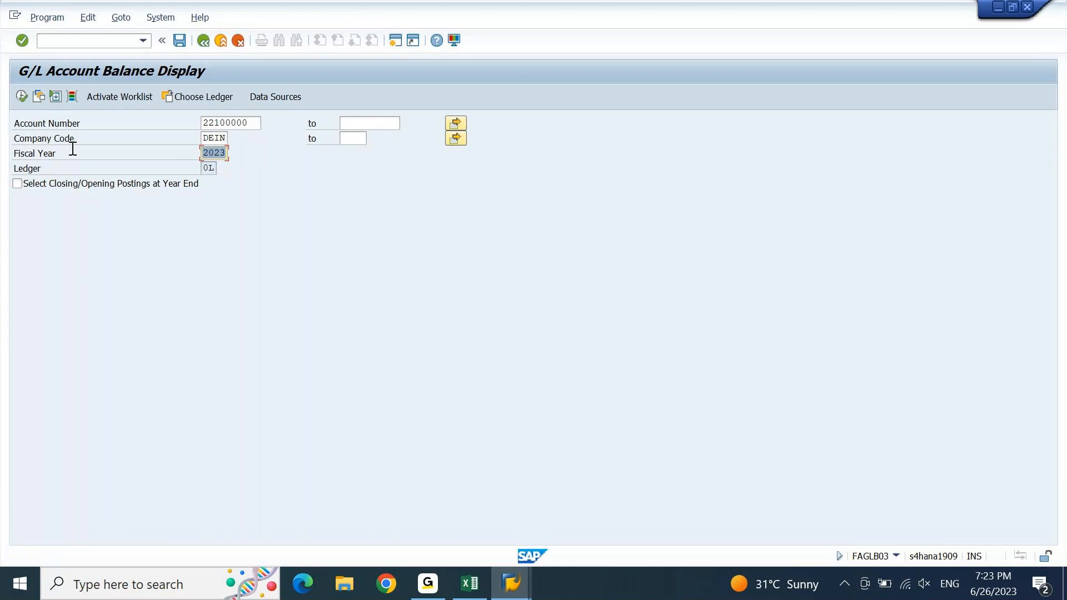
click(21, 96)
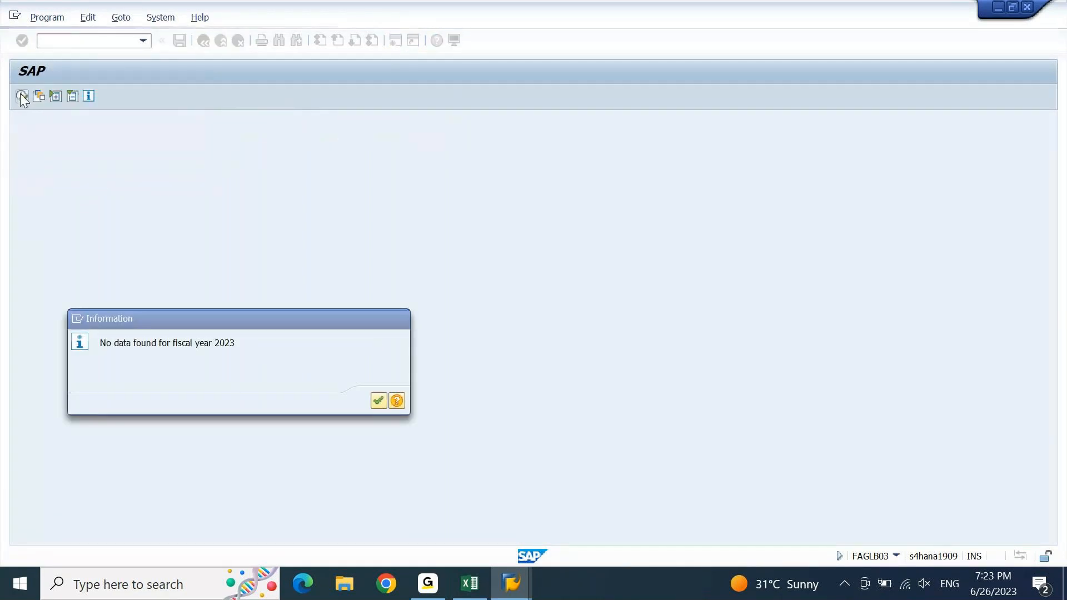
key(Return)
click(21, 96)
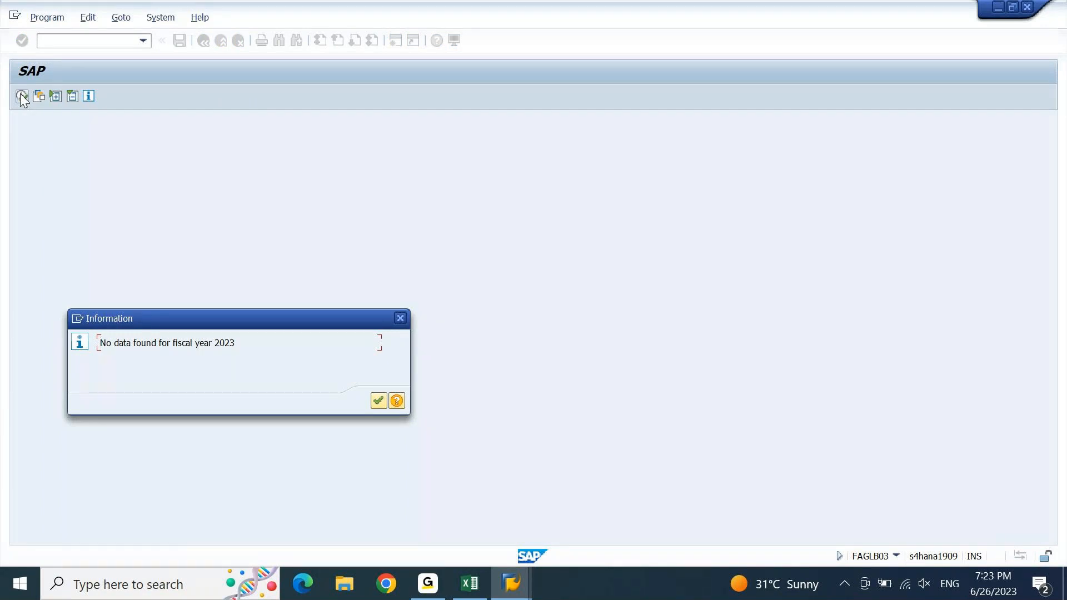
key(Return)
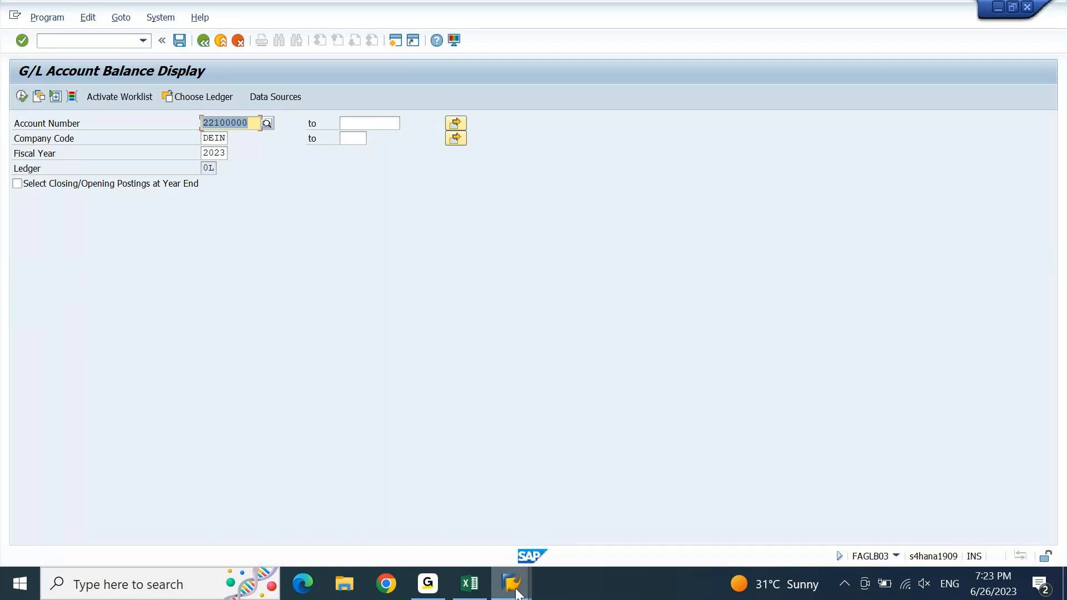
Step: Switch to the Financial Statements window and select the profit and loss statement's reporting-period total
mouse_move(516, 594)
click(400, 453)
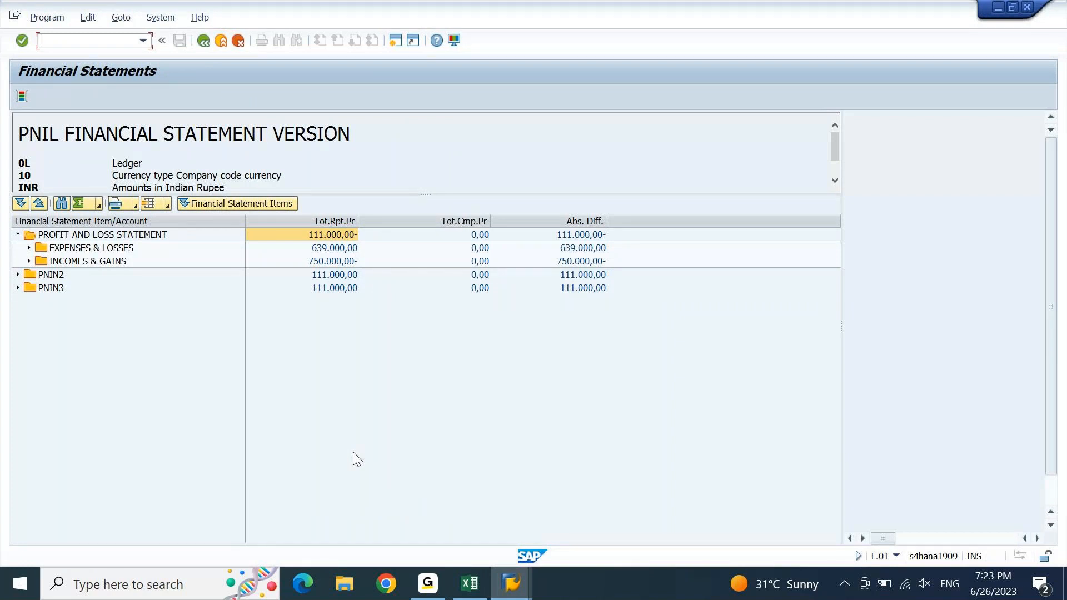
click(343, 238)
Step: Switch to the G/L Account Balance Display window and run it for account 22100000, company code DEIN, fiscal year 2023
mouse_move(522, 588)
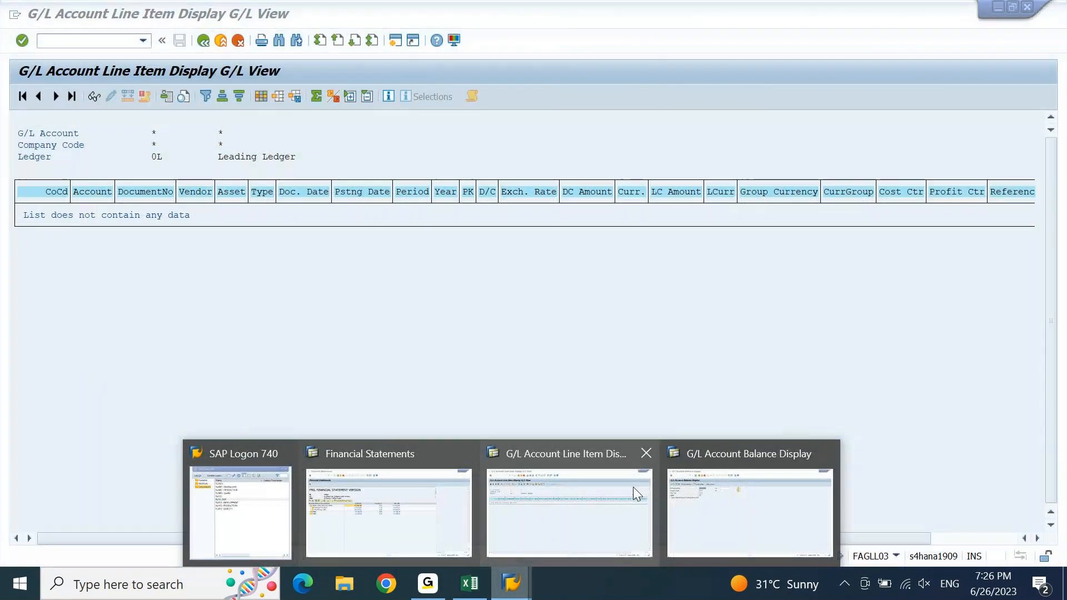
click(692, 500)
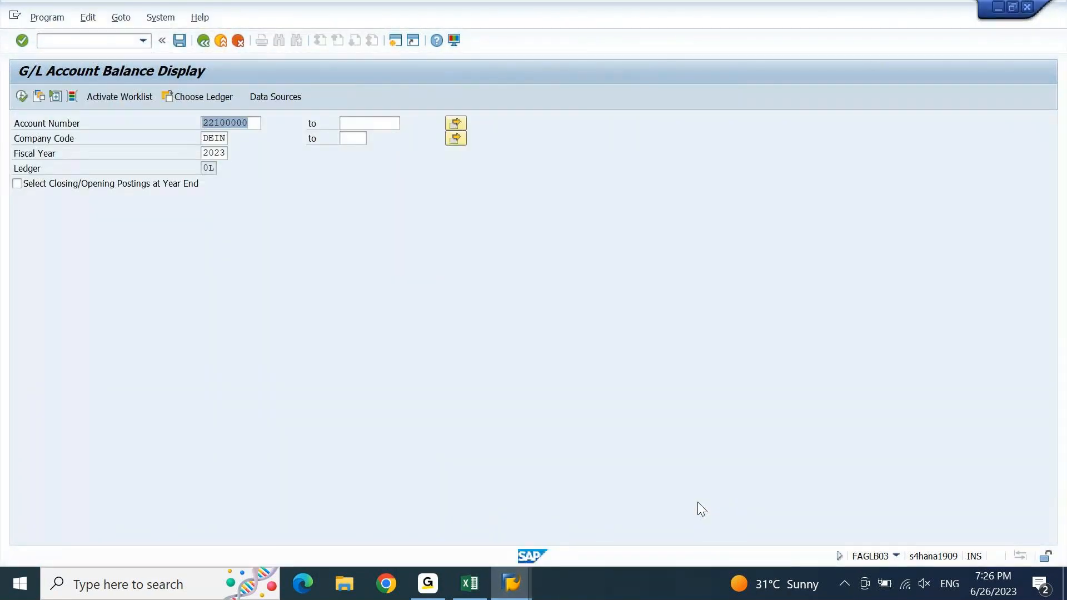
click(22, 96)
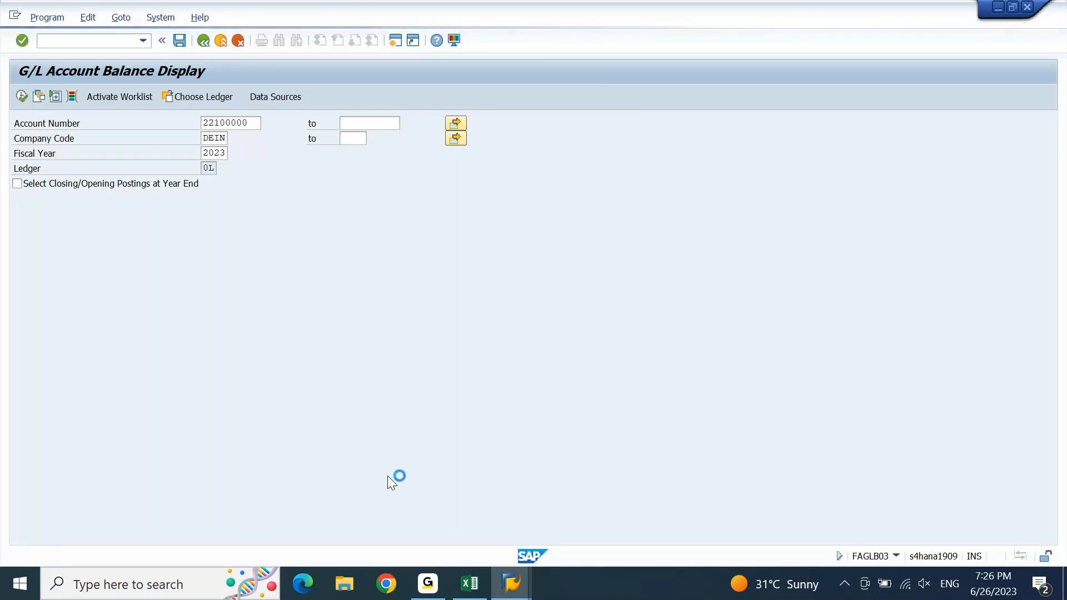
mouse_move(523, 598)
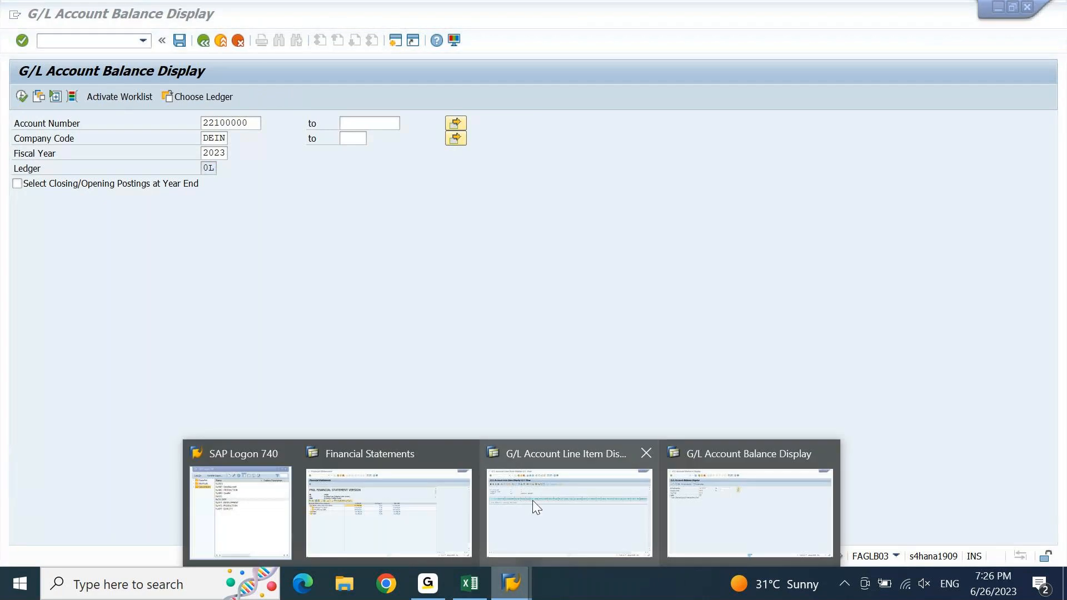
click(701, 488)
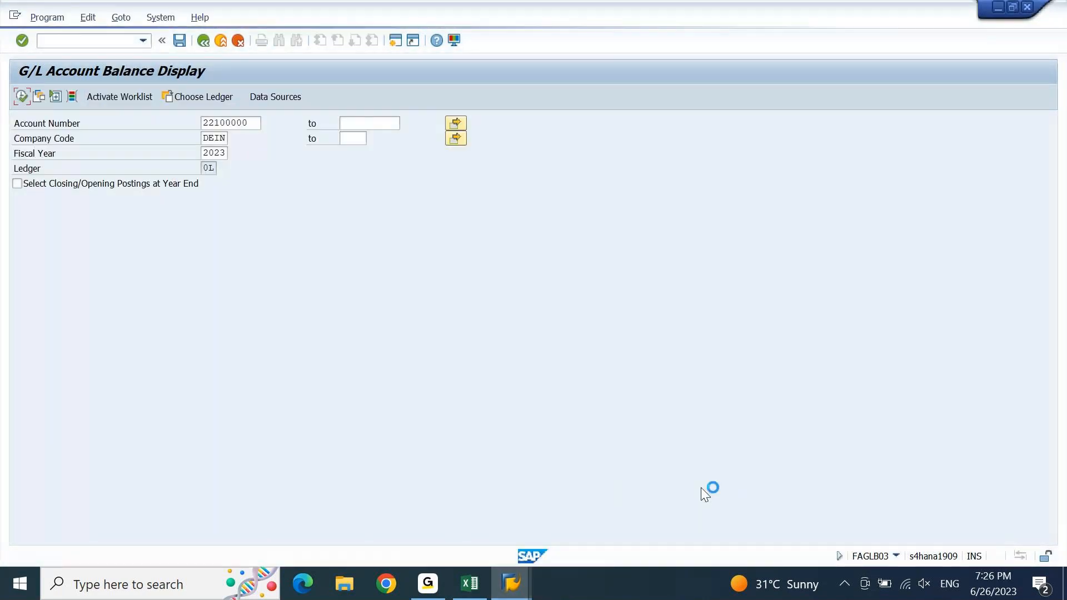
Step: Open a new connection to the S4 1909 system from SAP Logon and minimize the logon window
mouse_move(524, 598)
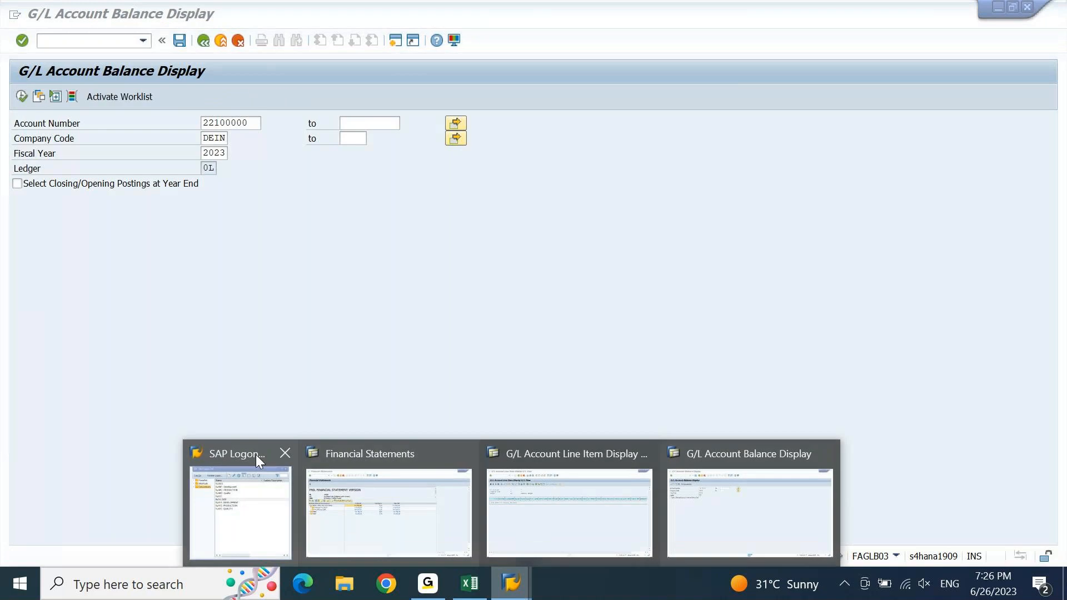
click(246, 478)
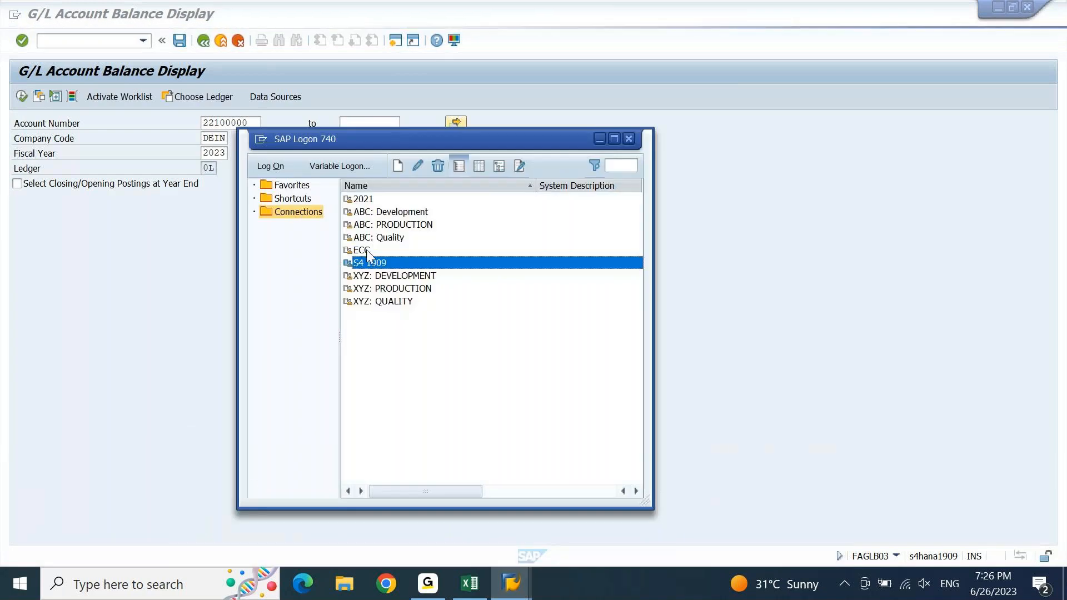
click(605, 136)
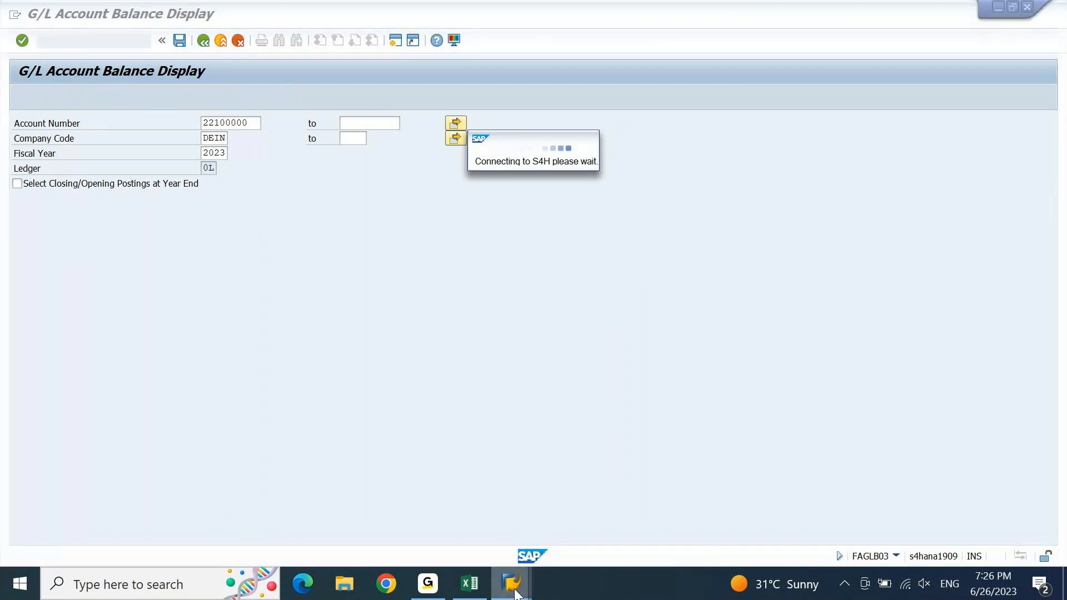
Step: Switch to the G/L Account Line Item Display window and exit it to SAP Easy Access
mouse_move(515, 593)
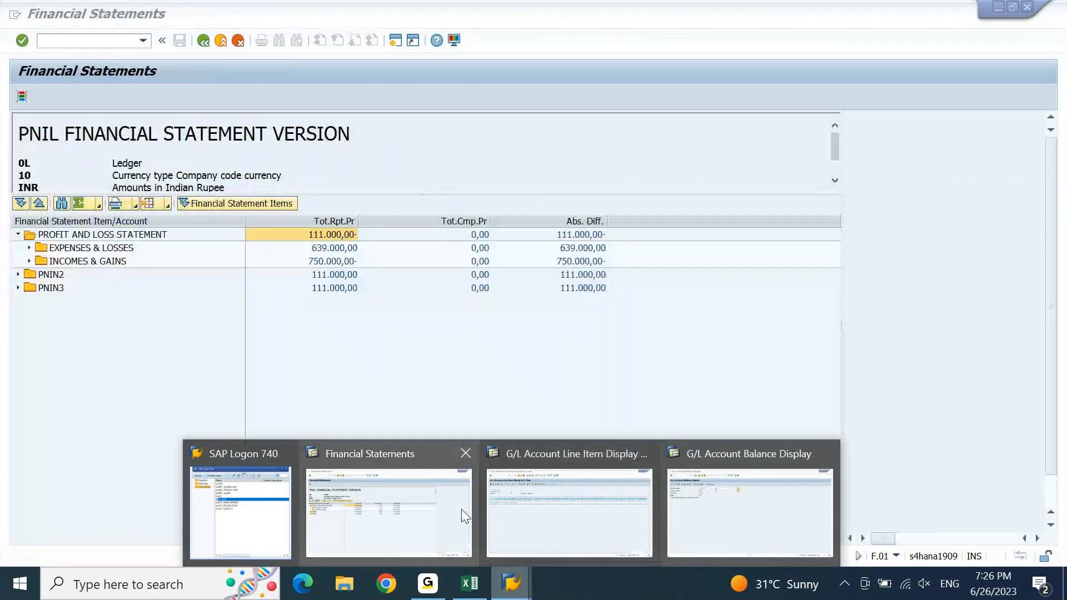
click(567, 514)
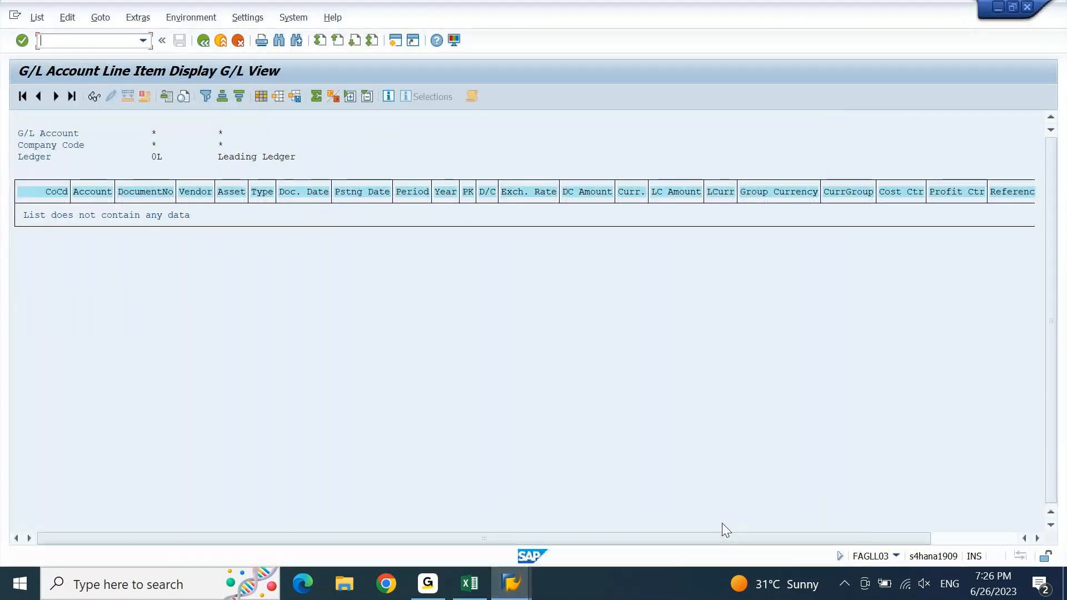
key(shift+F3)
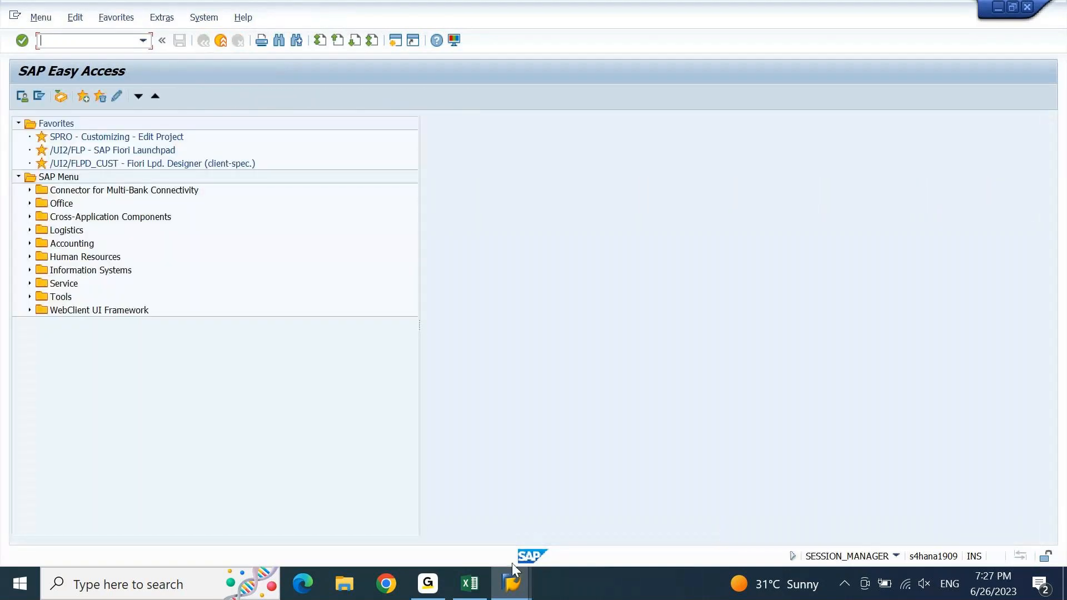
Step: Check the G/L Account Balance Display and SAP Easy Access windows and return to the Financial Statements window
click(510, 590)
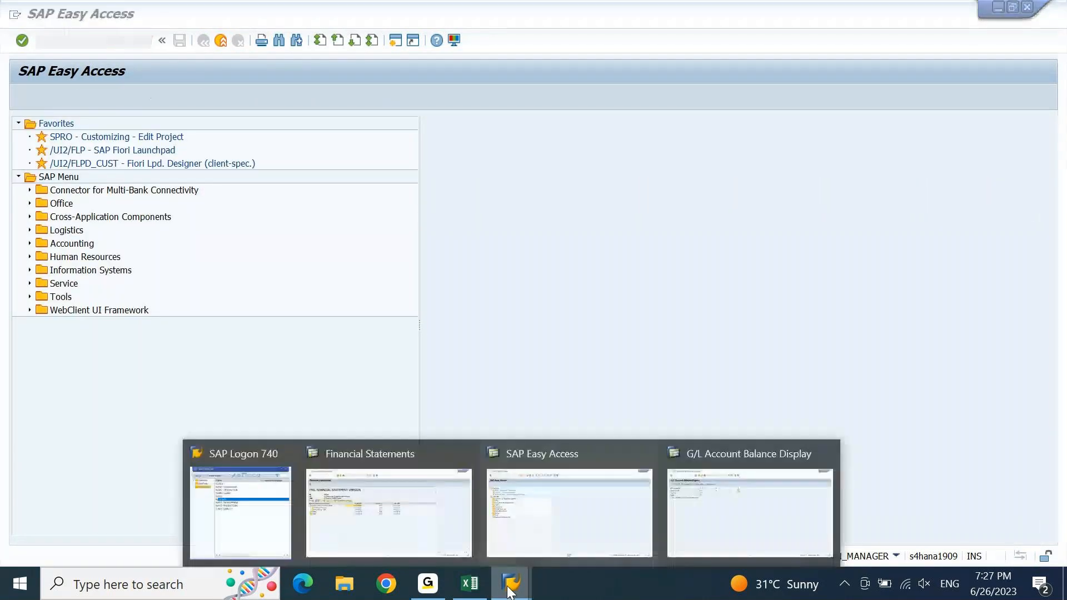
click(709, 500)
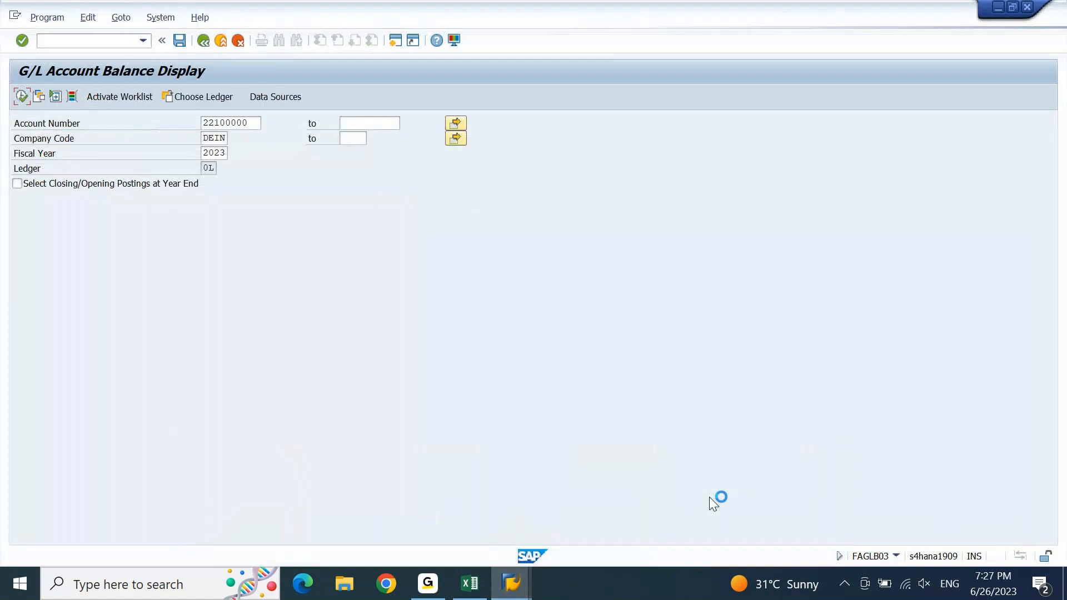
click(528, 584)
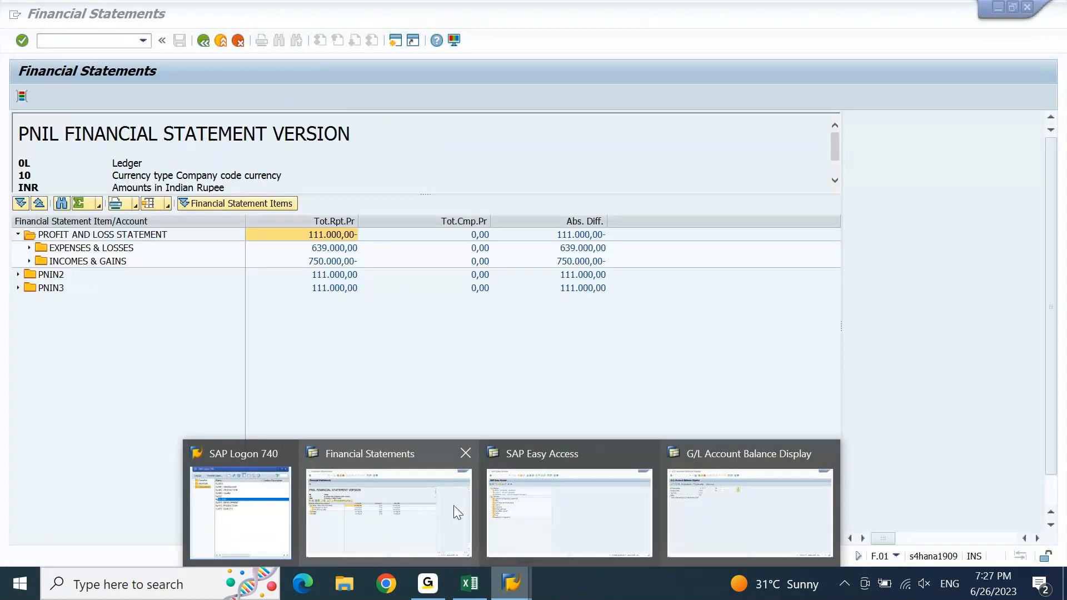
click(554, 513)
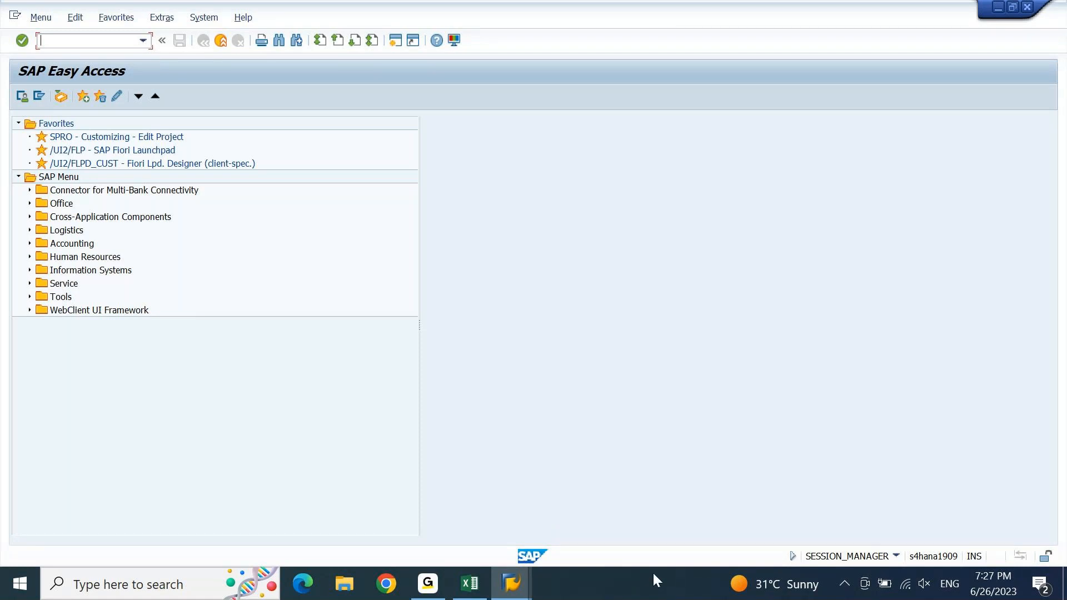
click(708, 509)
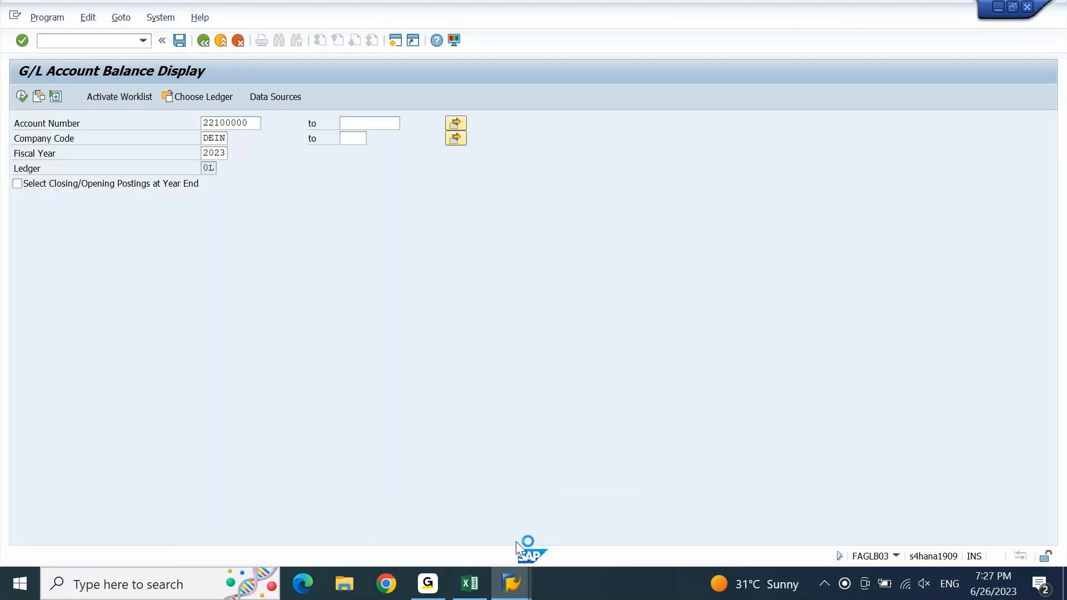
click(512, 586)
click(428, 542)
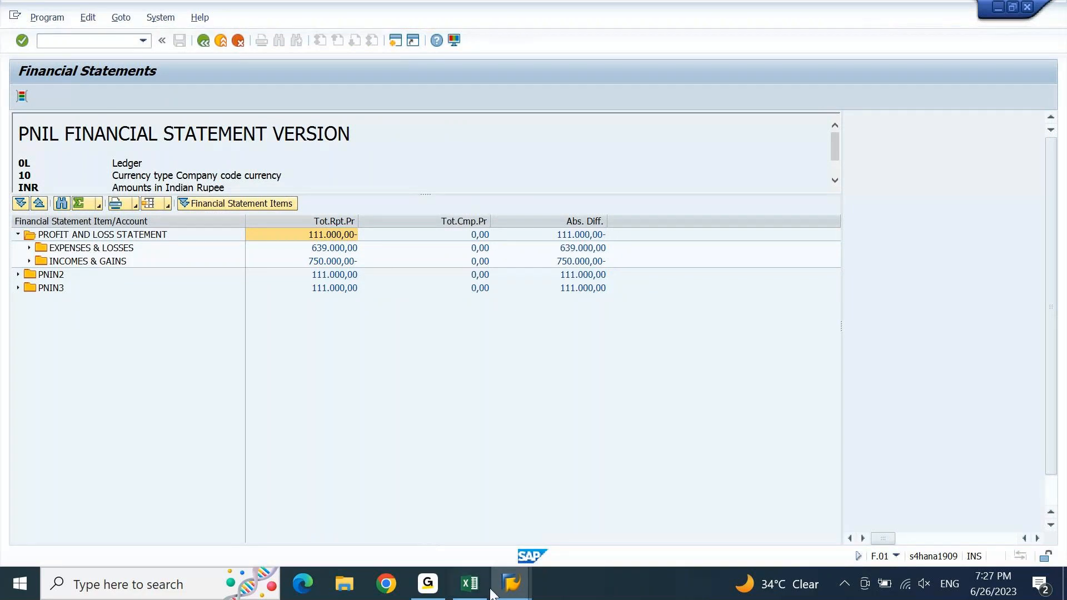
Step: Bring up SAP Logon and close both extra SAP logon sessions
click(511, 584)
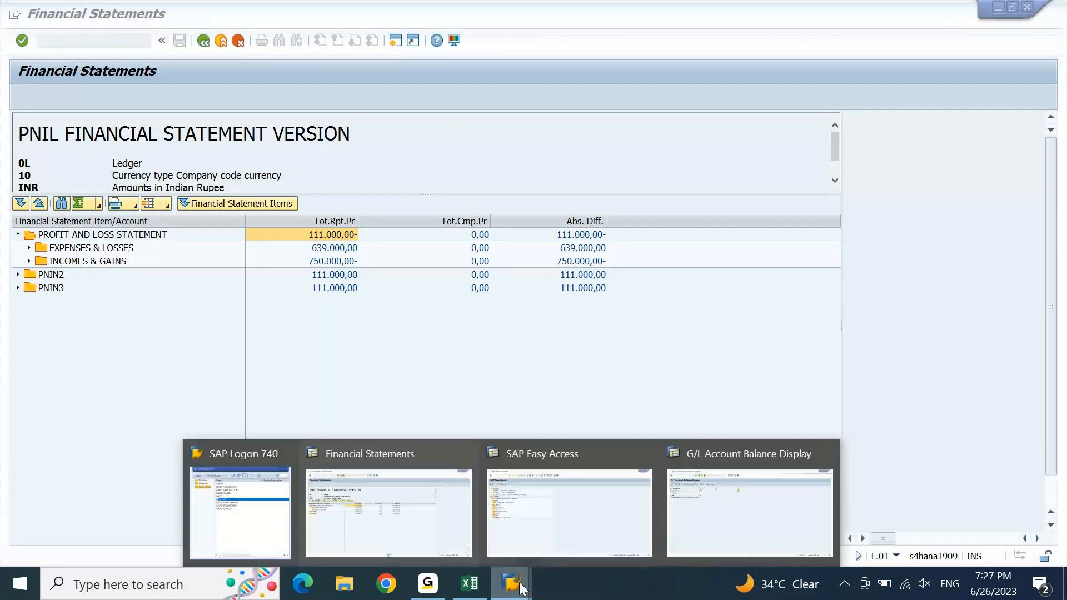
click(236, 492)
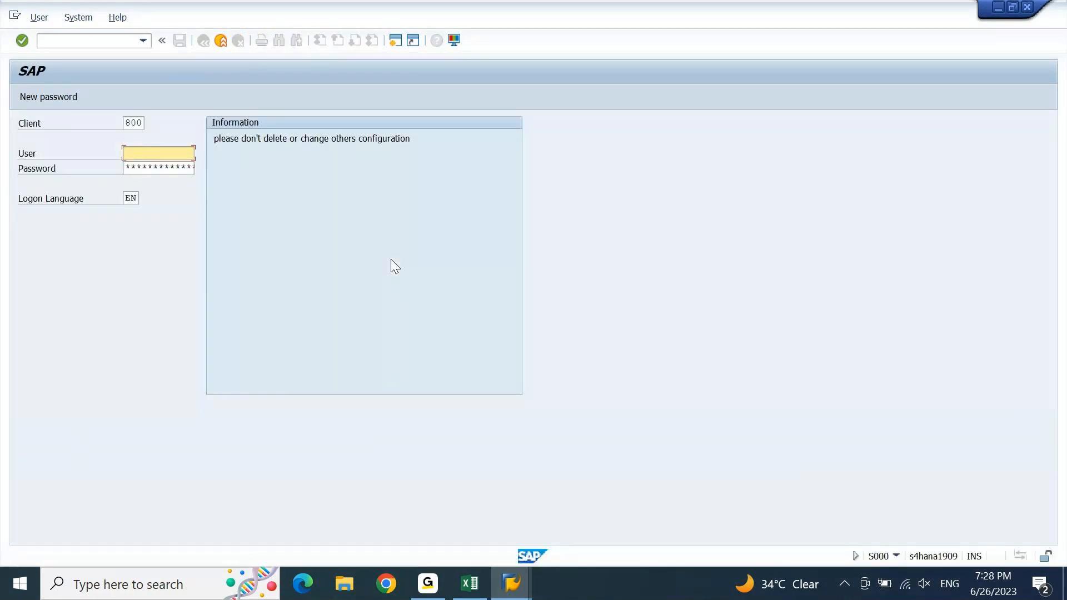
mouse_move(505, 597)
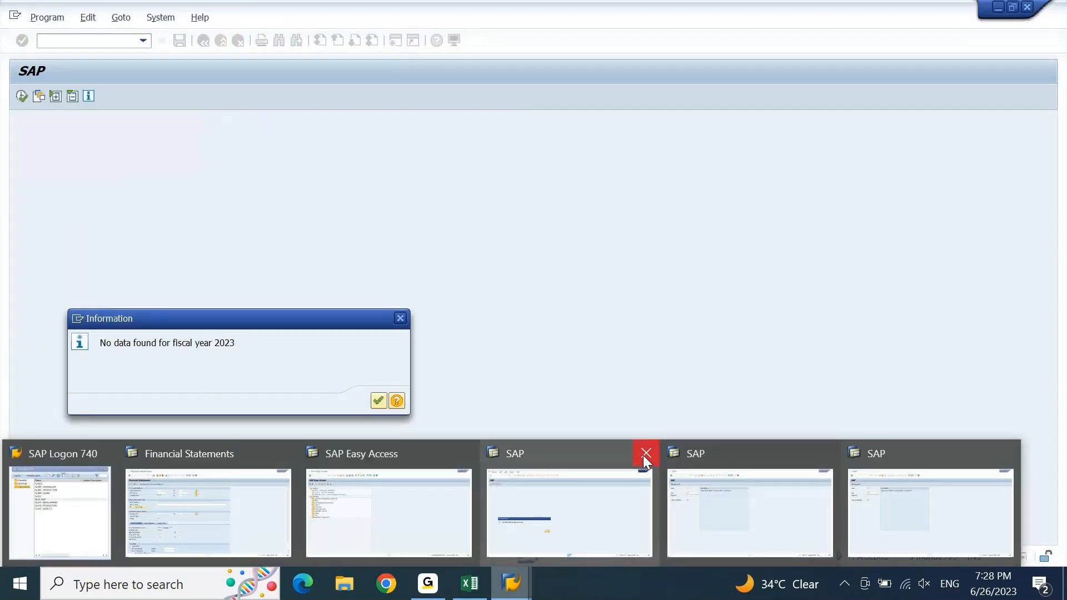
click(643, 455)
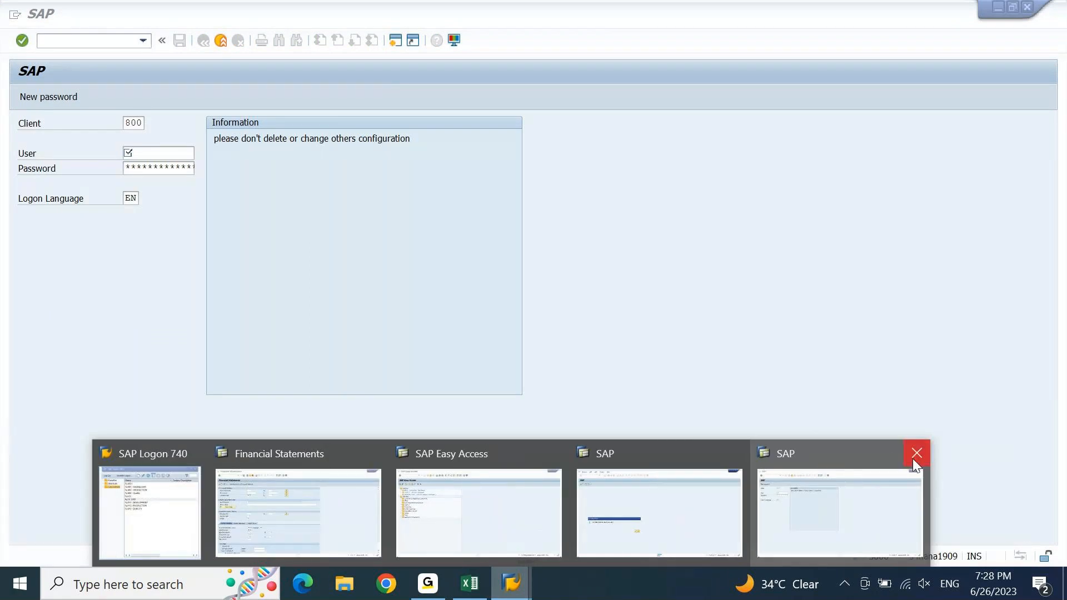
click(914, 460)
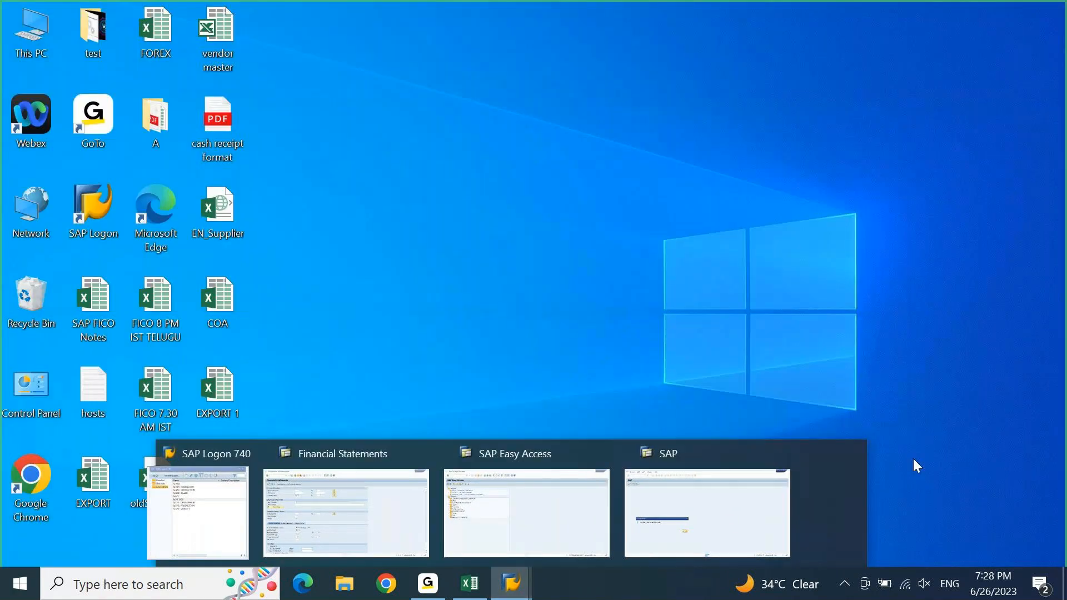
Step: Close the information dialog and return to the G/L Account Balance Display selection screen
key(Return)
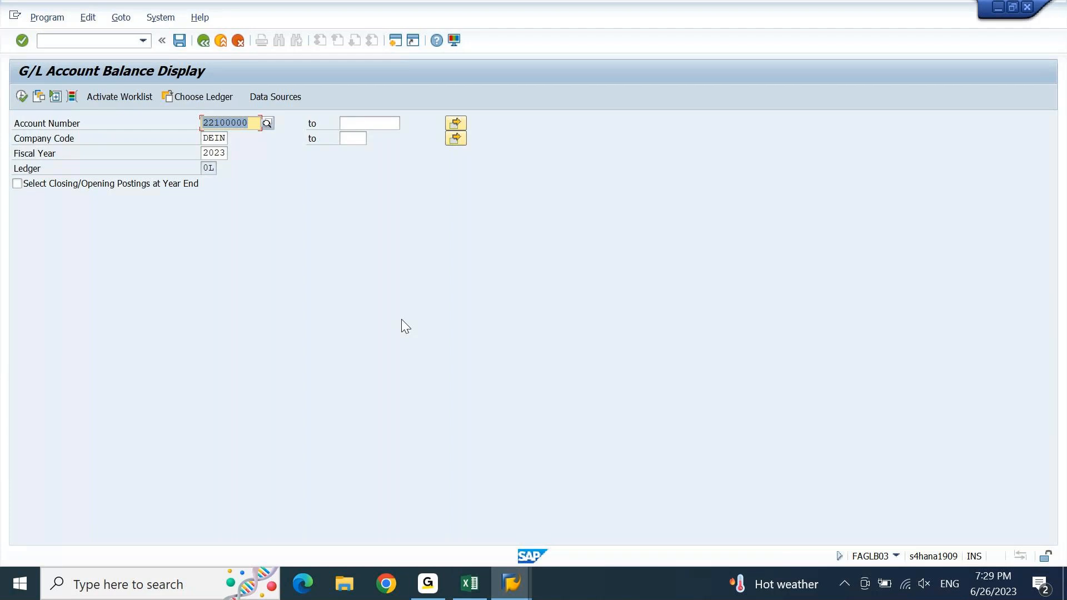
click(508, 592)
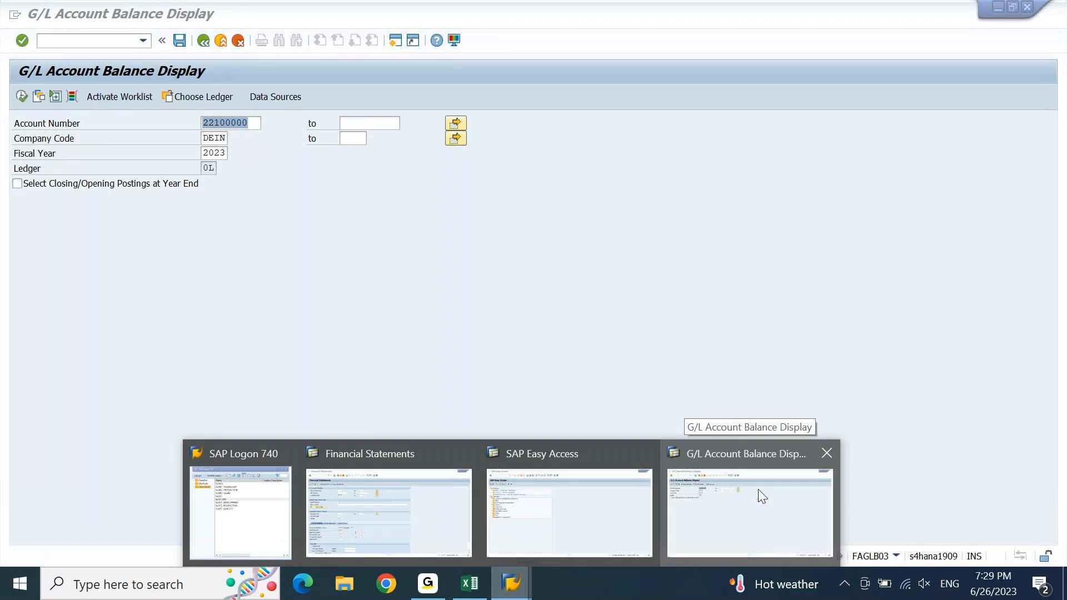
click(758, 490)
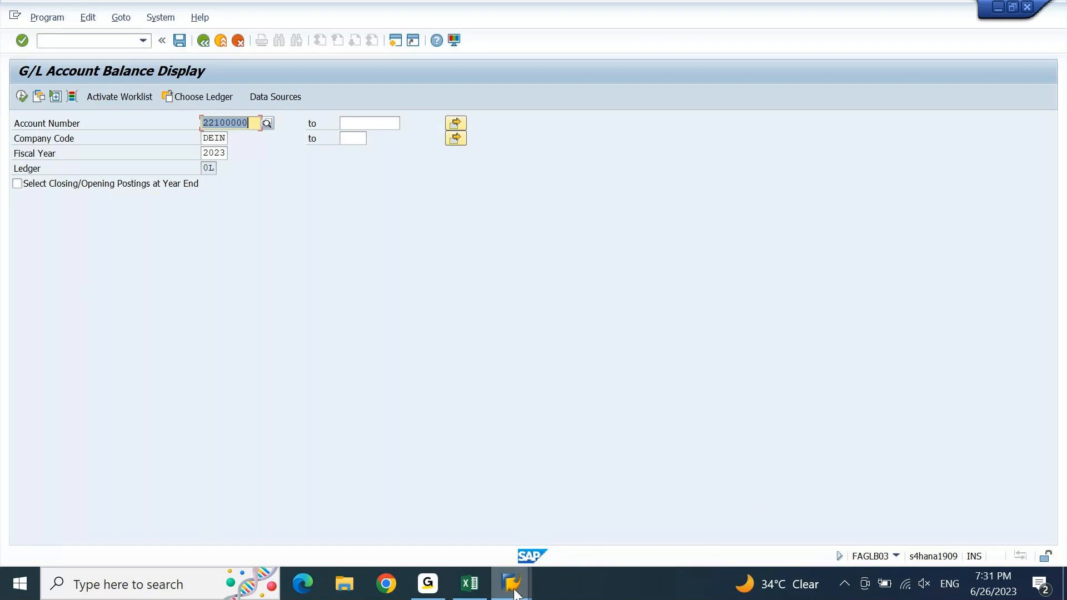
Step: Rerun the Financial Statements report for company code PNIN, expand Incomes & Gains and Expenses & Losses, and select the Expenses & Losses item
mouse_move(516, 594)
click(408, 539)
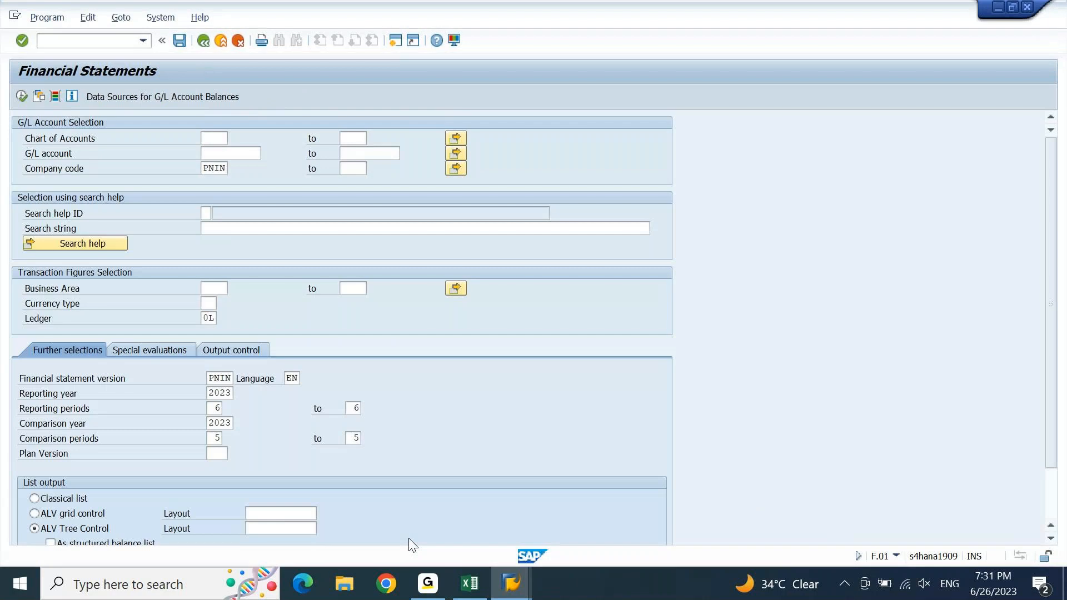
key(F8)
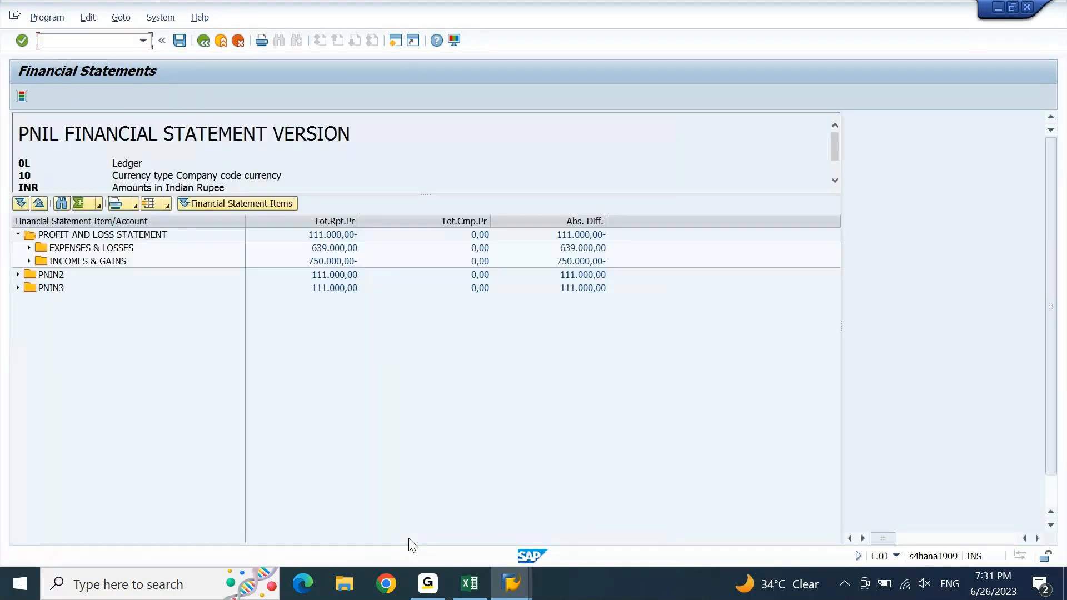
click(29, 261)
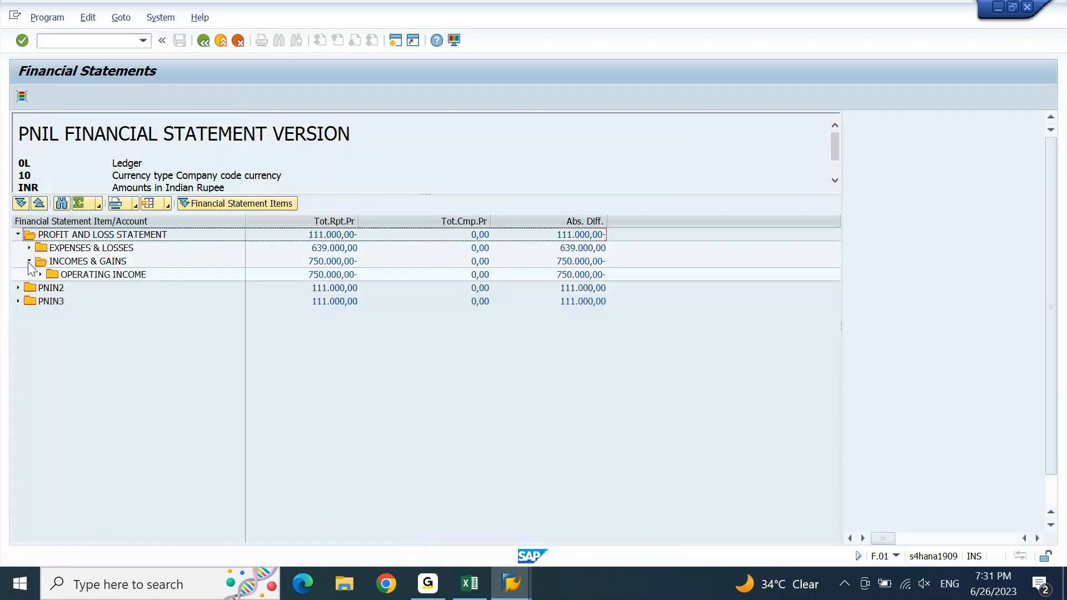
click(29, 248)
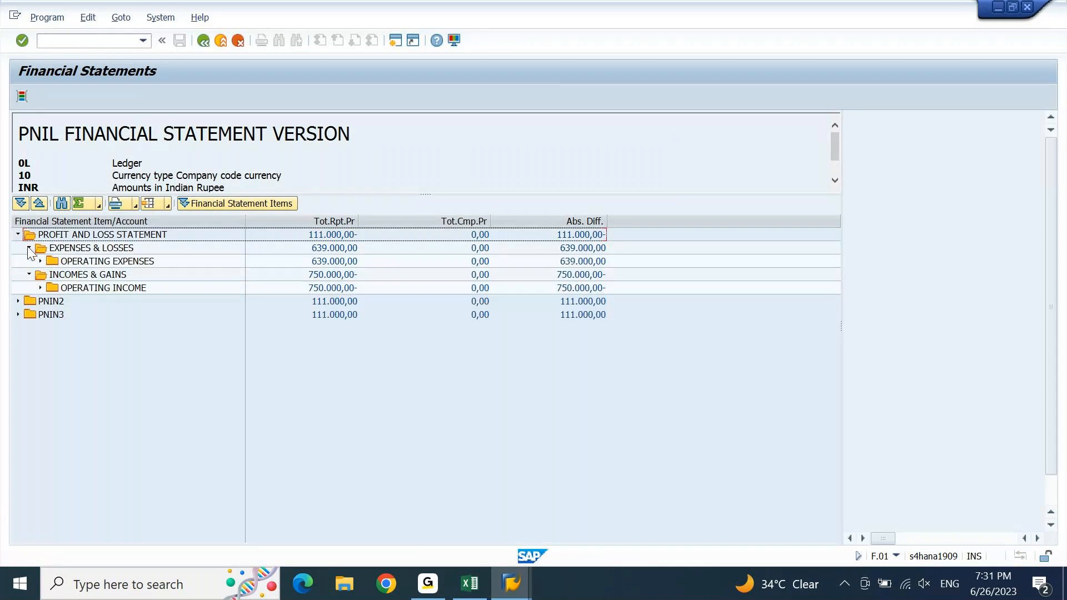
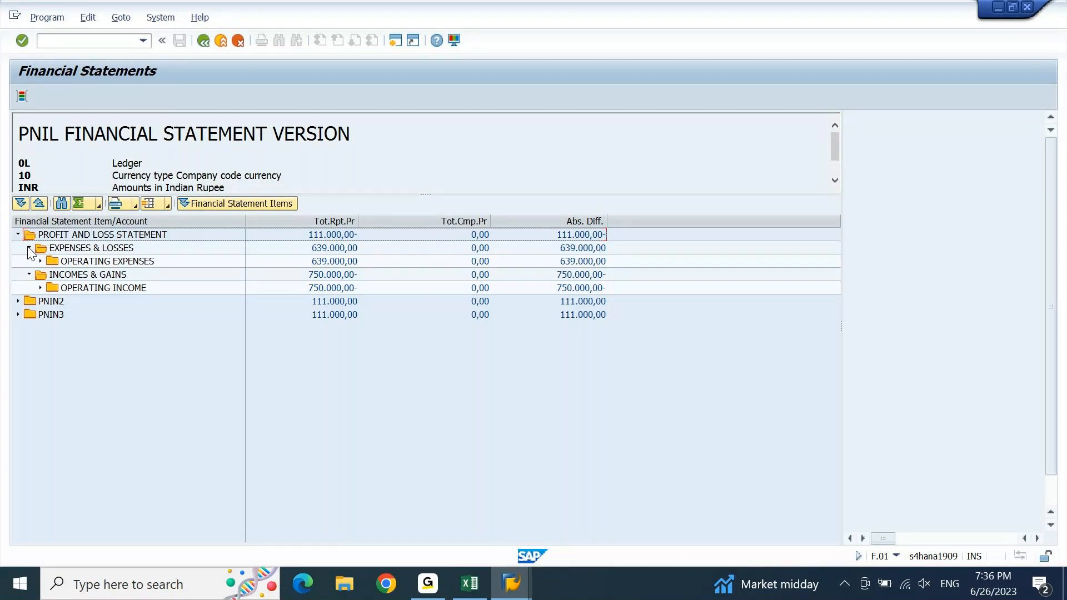
click(84, 260)
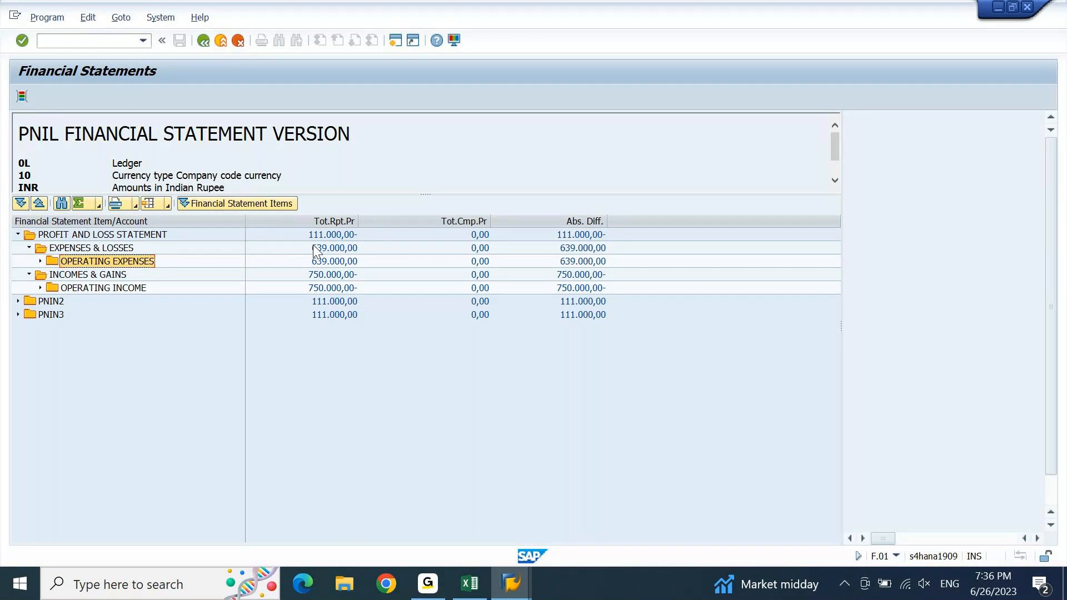
click(313, 244)
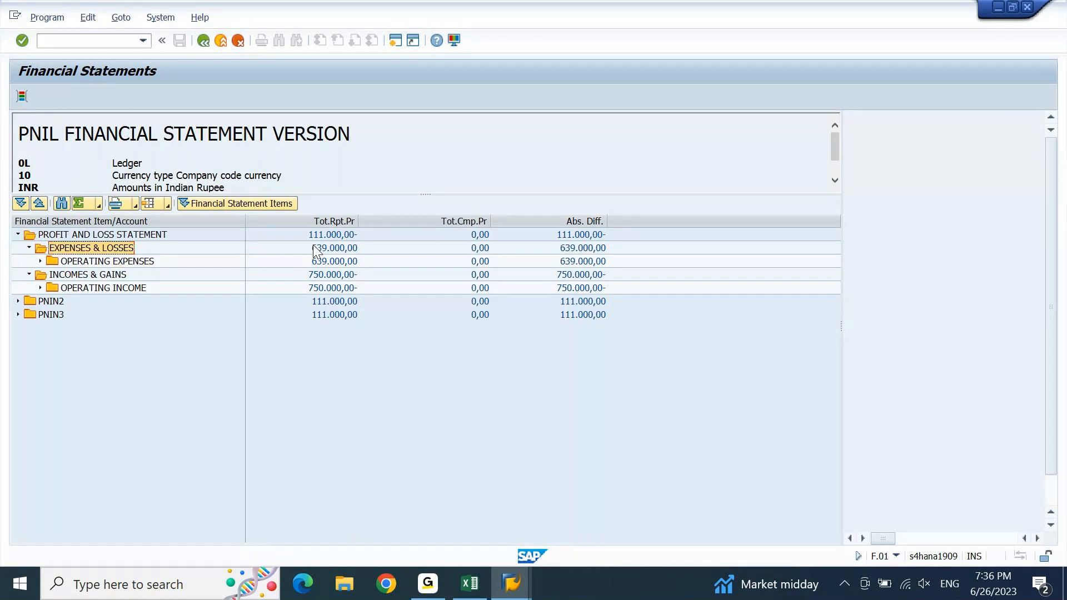
Step: Return to the G/L Account Balance Display window and rerun the balance query for account 22100000 in company code DEIN
click(511, 583)
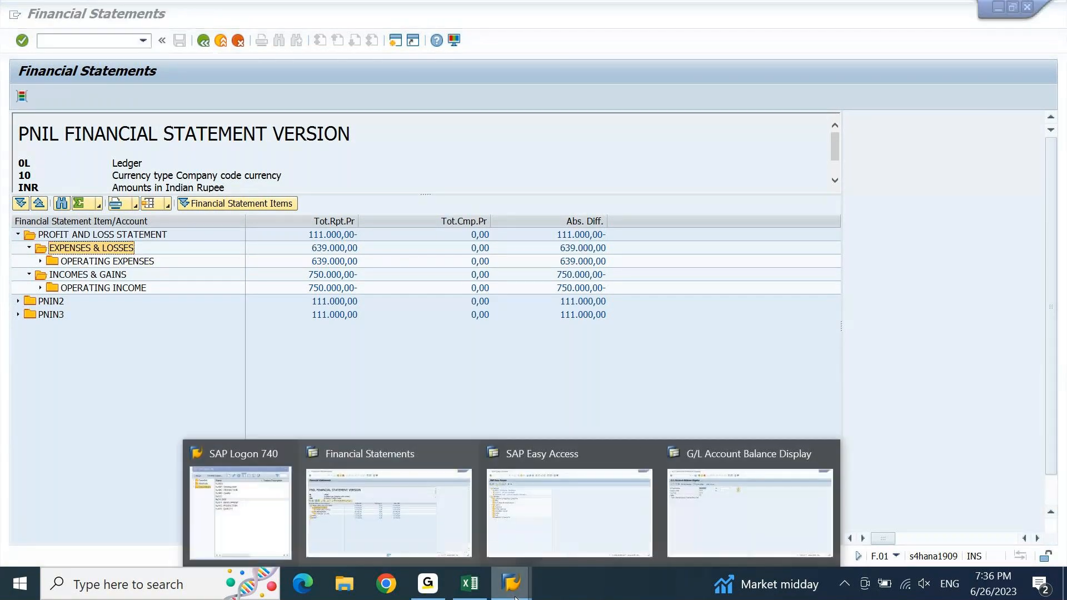
click(810, 517)
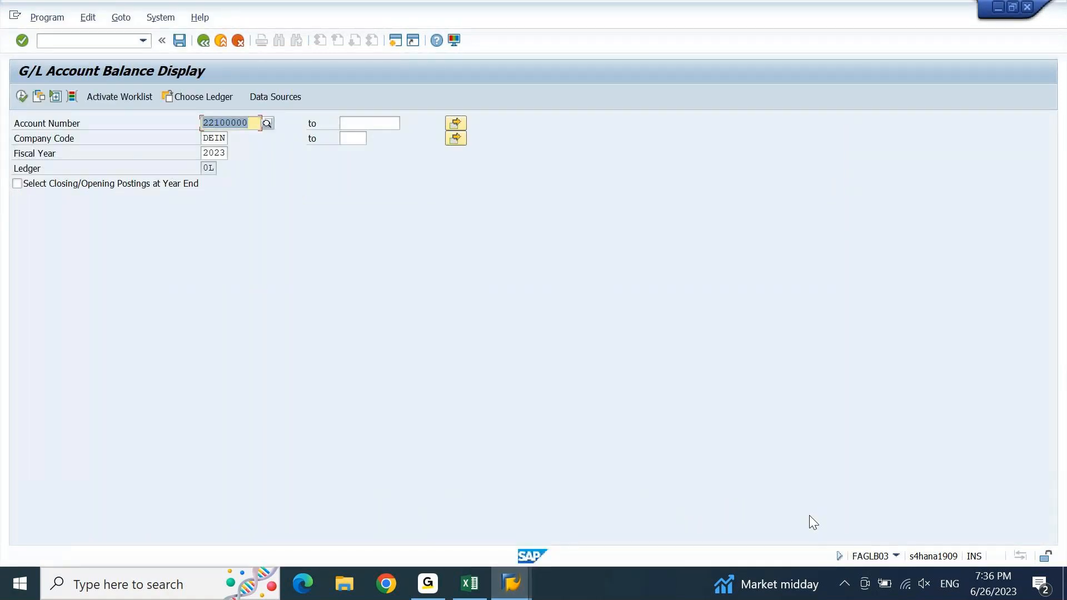
click(21, 95)
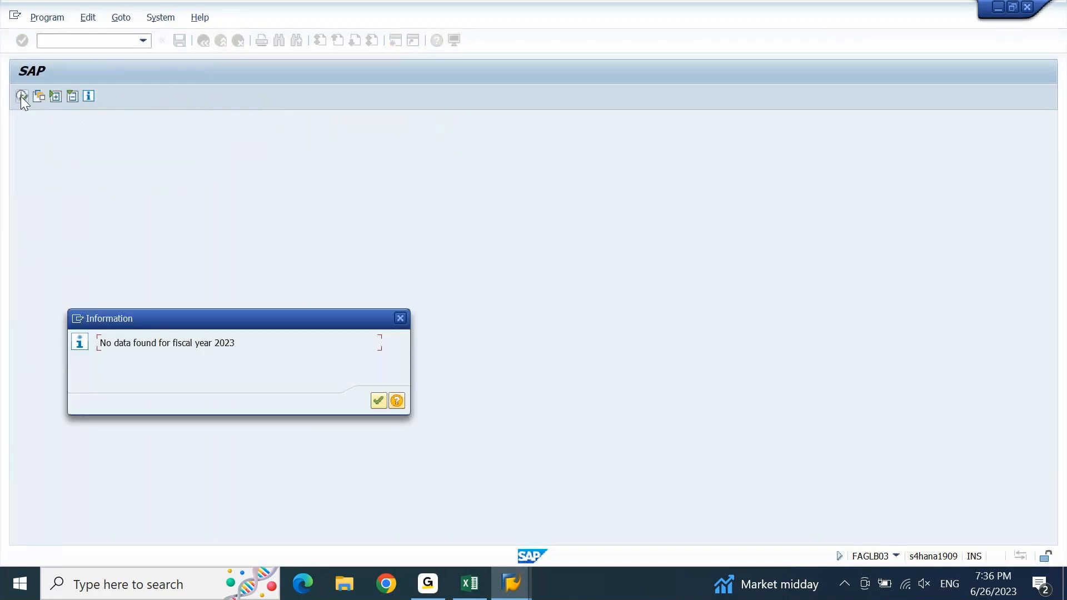
Step: Close the information dialog and open the Balance Carryforward transaction FAGLGVTR from an SAP Easy Access session
key(Return)
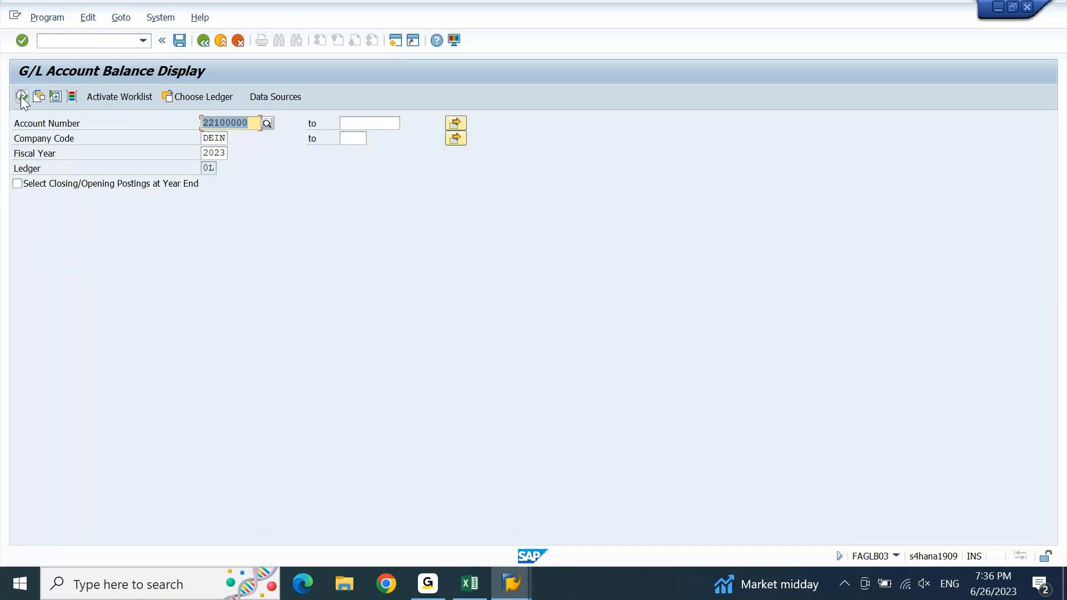
click(22, 96)
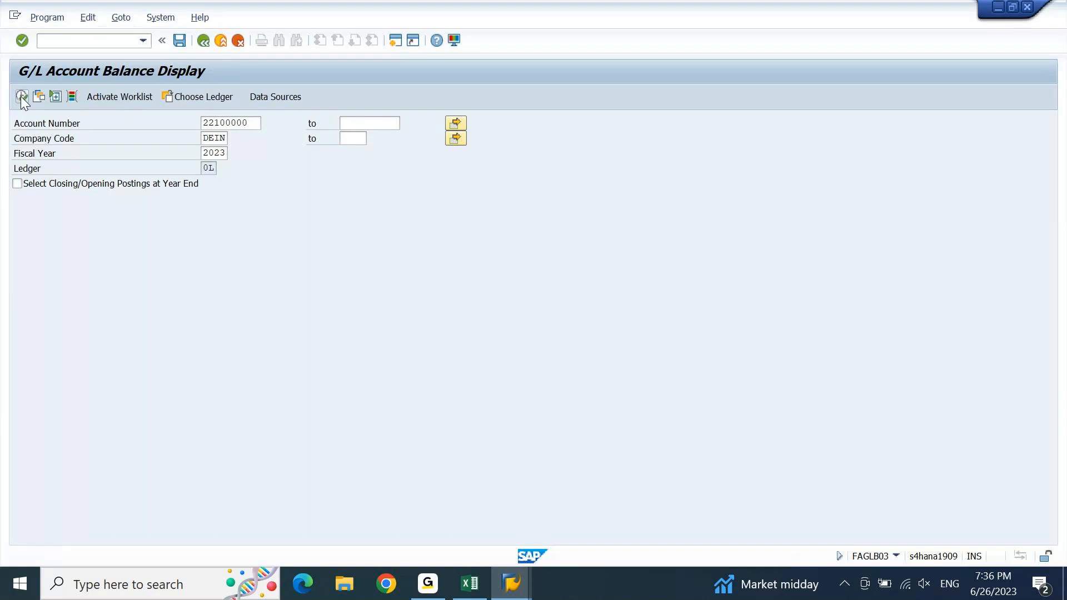
key(F3)
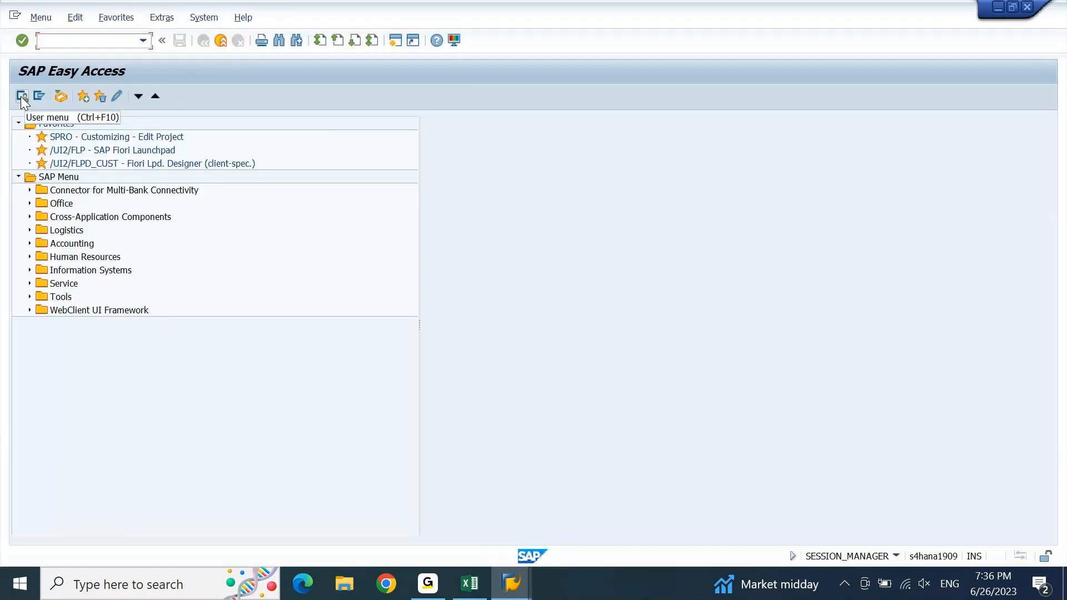
text(FA)
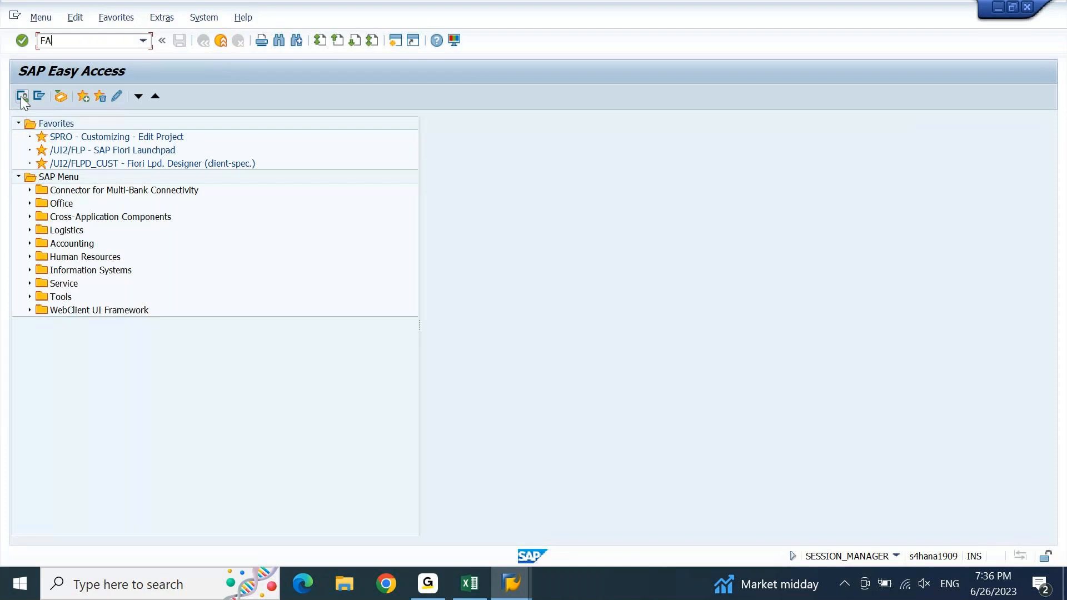
text(GLGVTR)
key(Return)
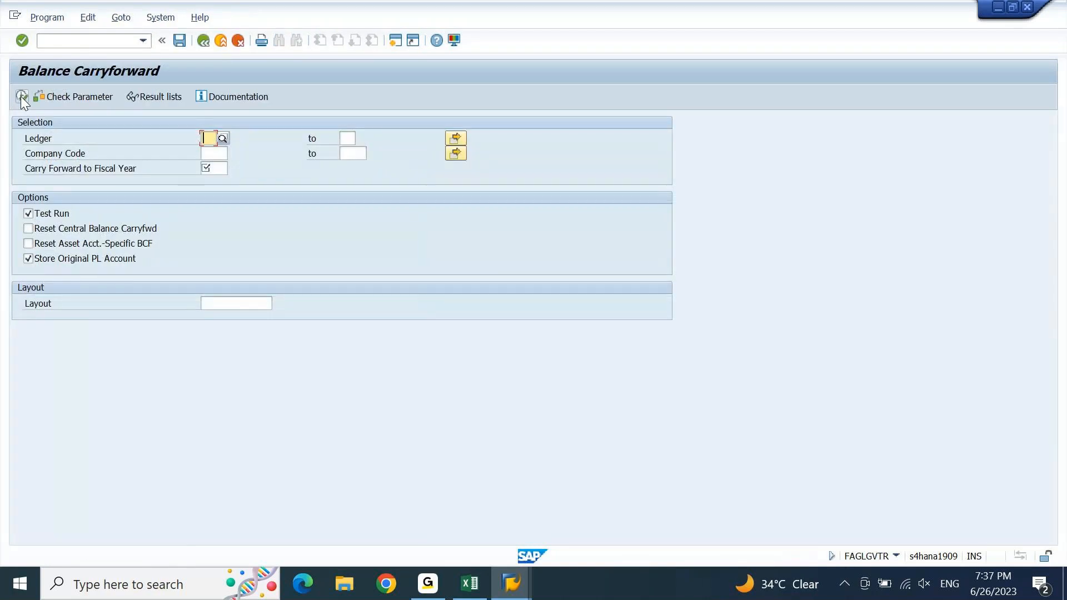
Step: Set the Balance Carryforward ledger to 0L and move on to the company code
text(0L)
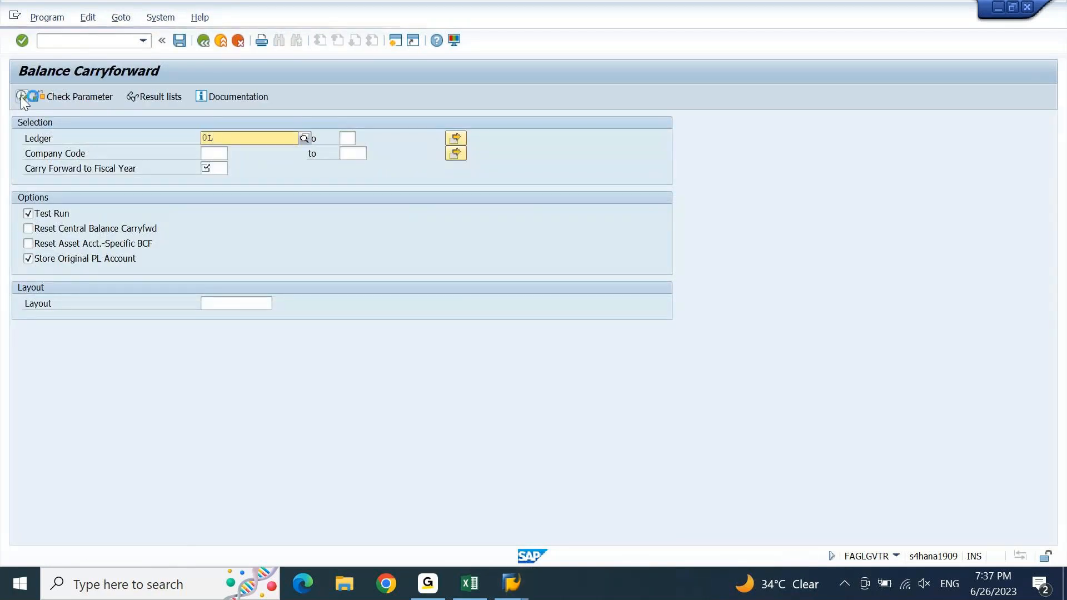
key(Return)
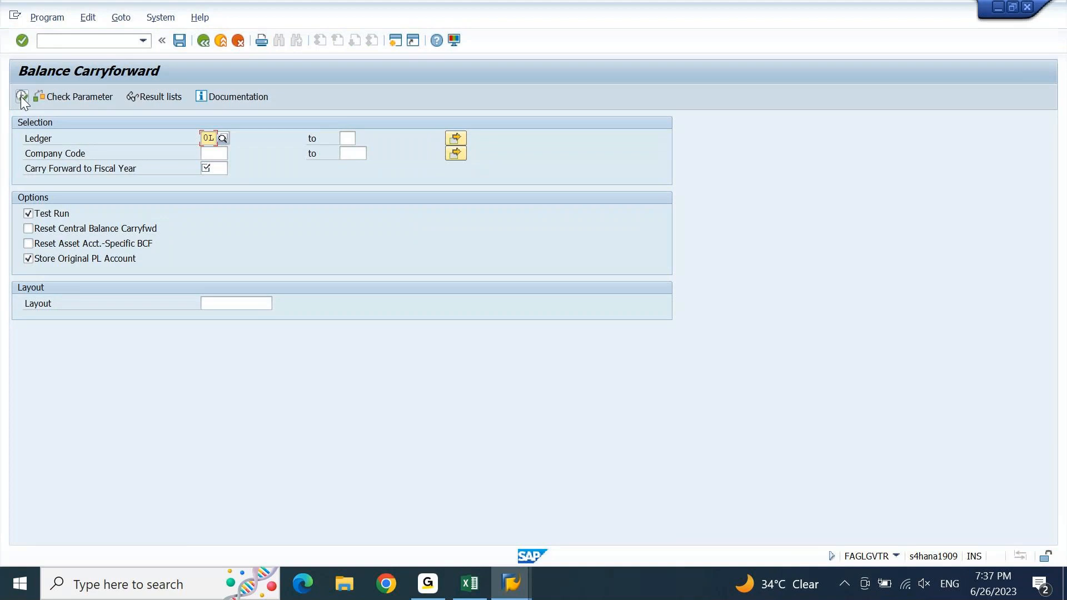
key(Tab)
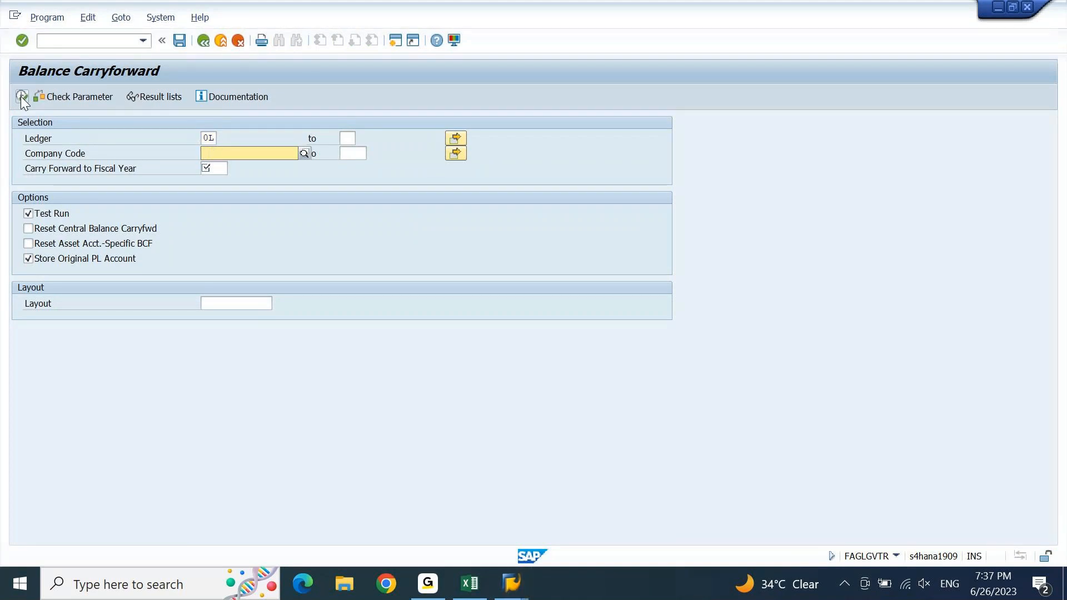
Step: In the G/L Account Balance Display window, query the balance of account 22100000 for company code PNIN, then dismiss the information dialog
key(alt+Tab)
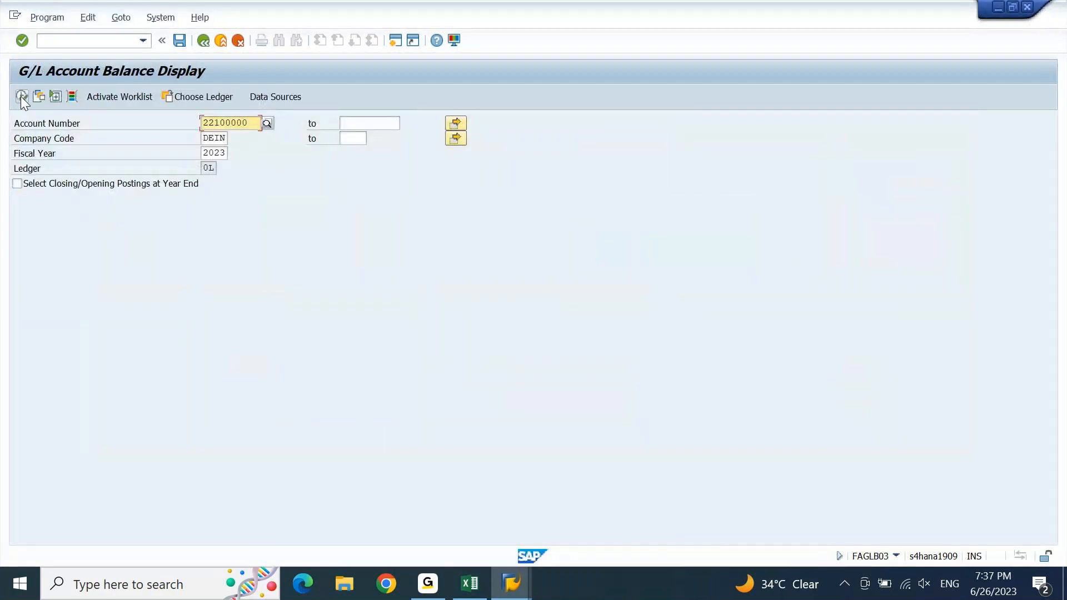
key(Tab)
key(Delete)
text(PNIN)
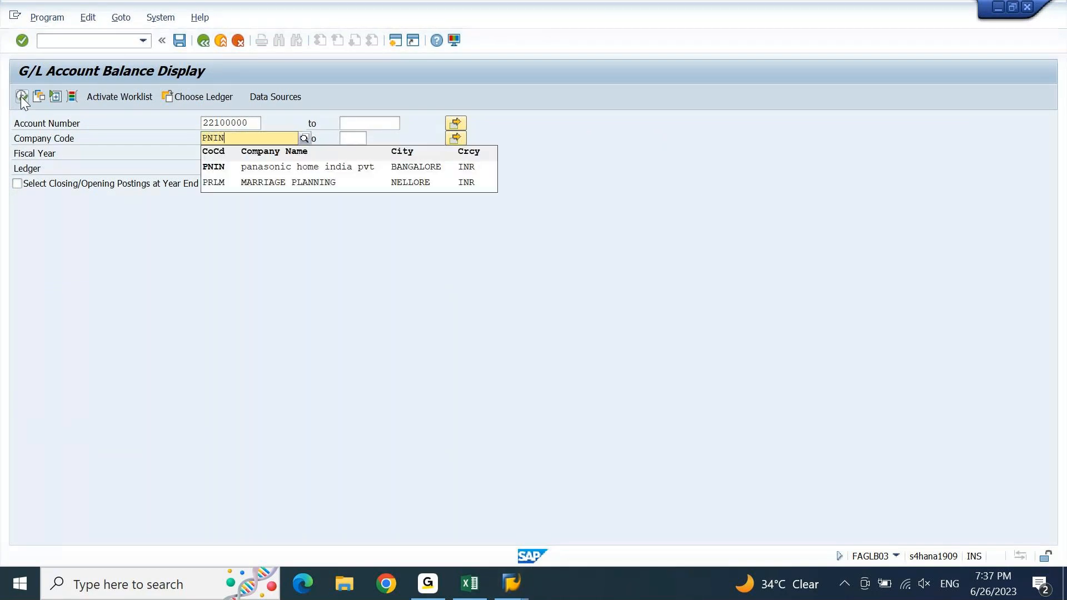
key(Down)
key(Return)
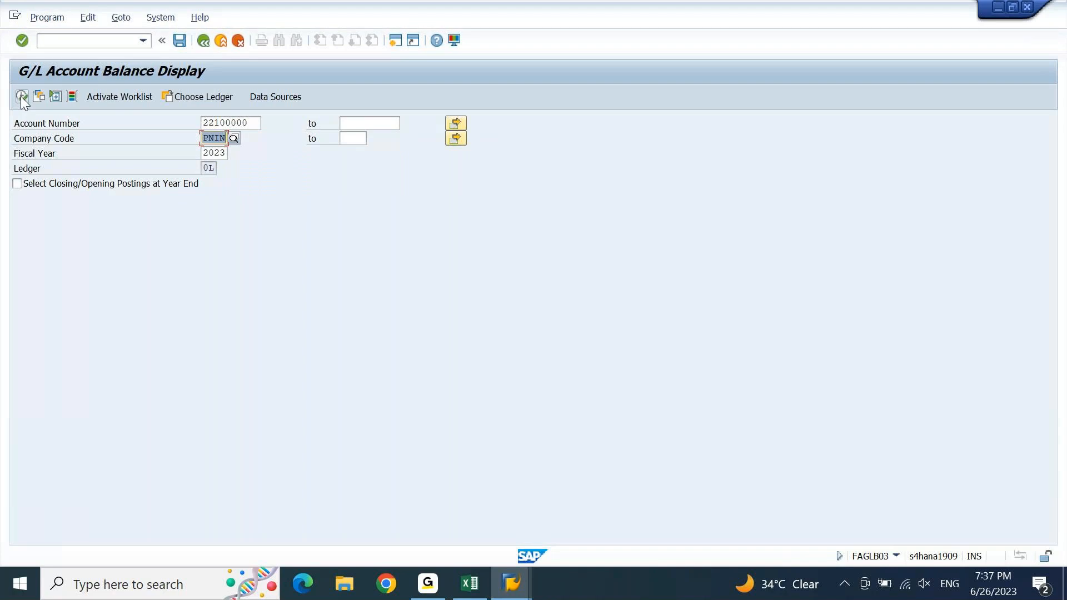
click(21, 95)
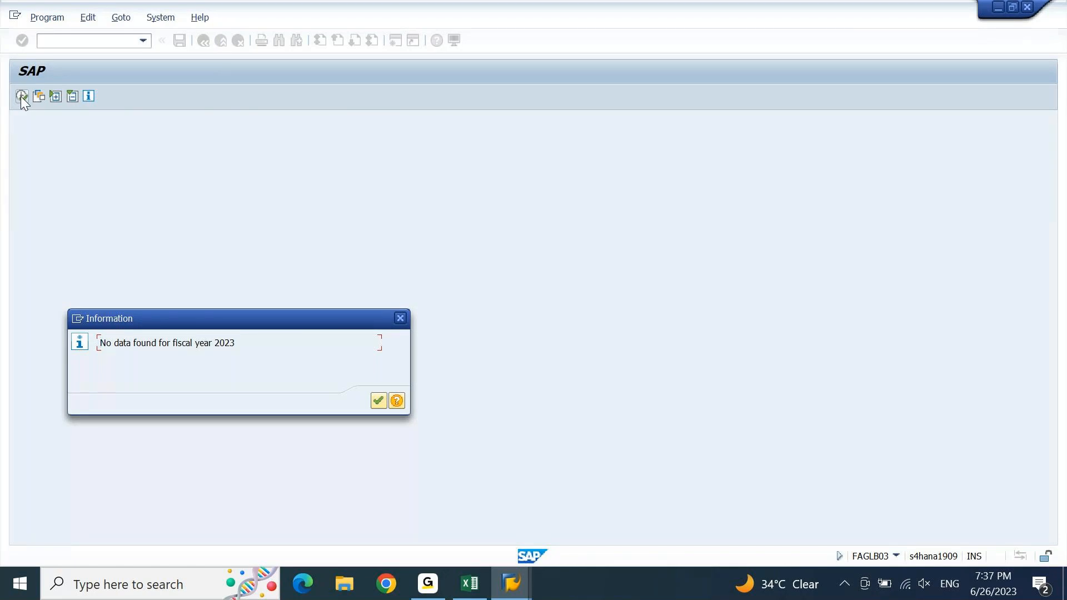
key(Return)
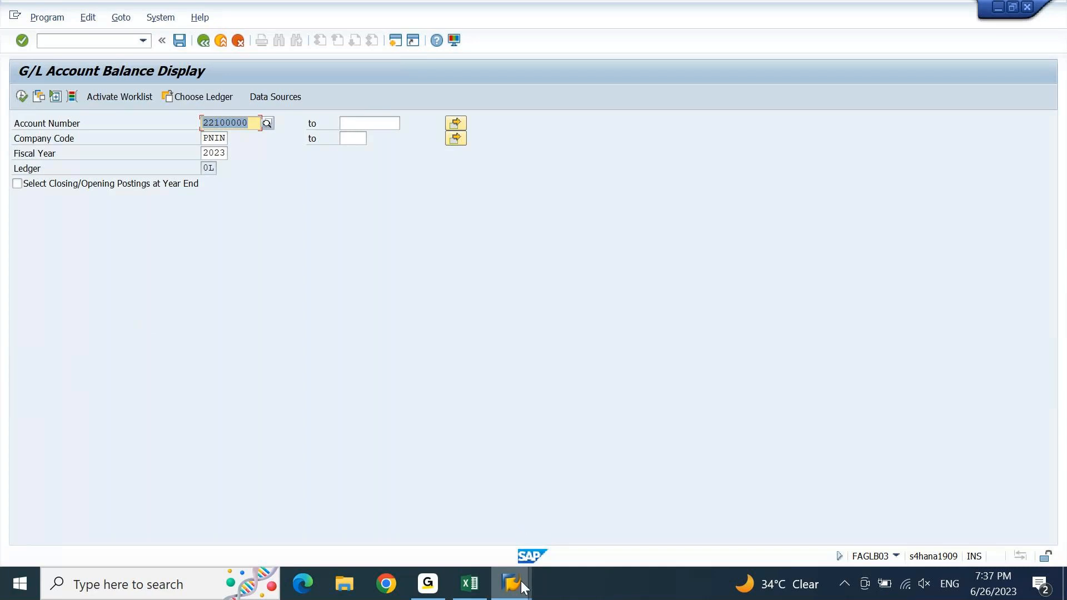
Step: Return to Balance Carryforward and execute the test run for company code PNIN, carrying forward to fiscal year 2024
mouse_move(523, 588)
click(818, 509)
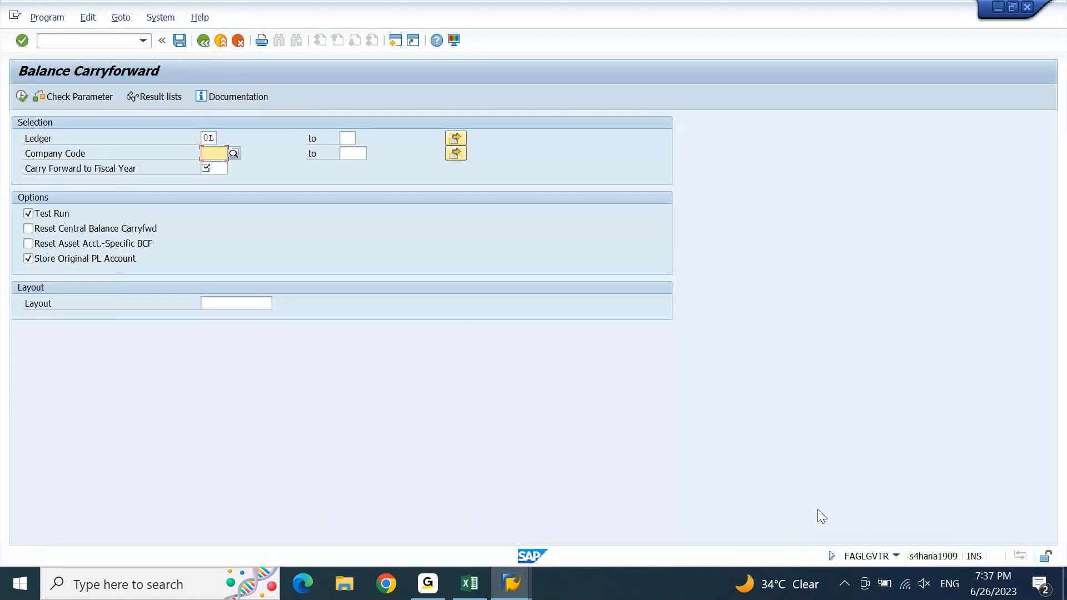
text(PNIN)
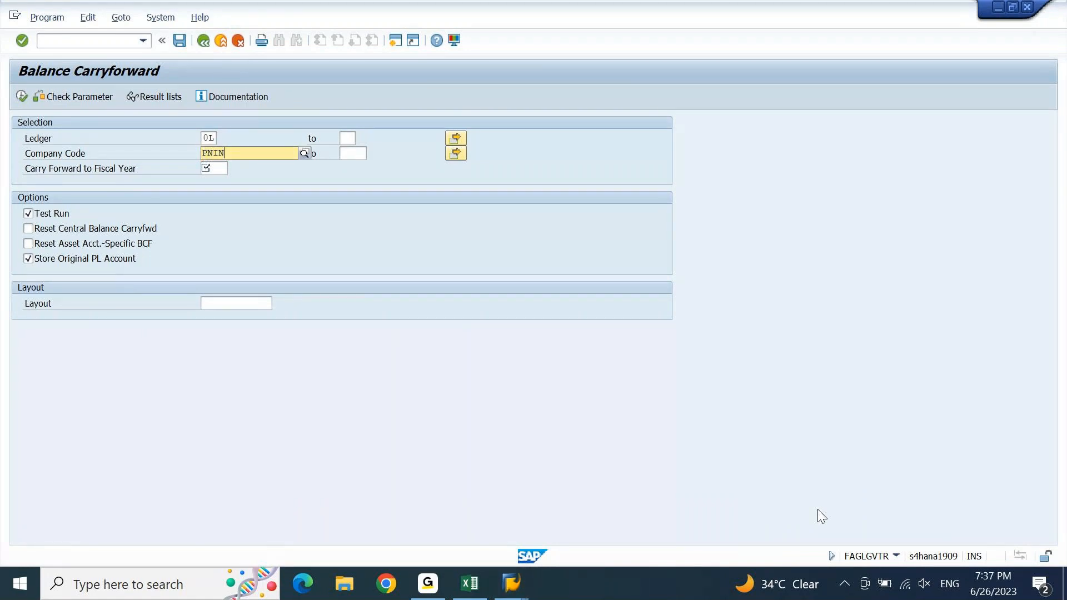
key(Down)
key(Return)
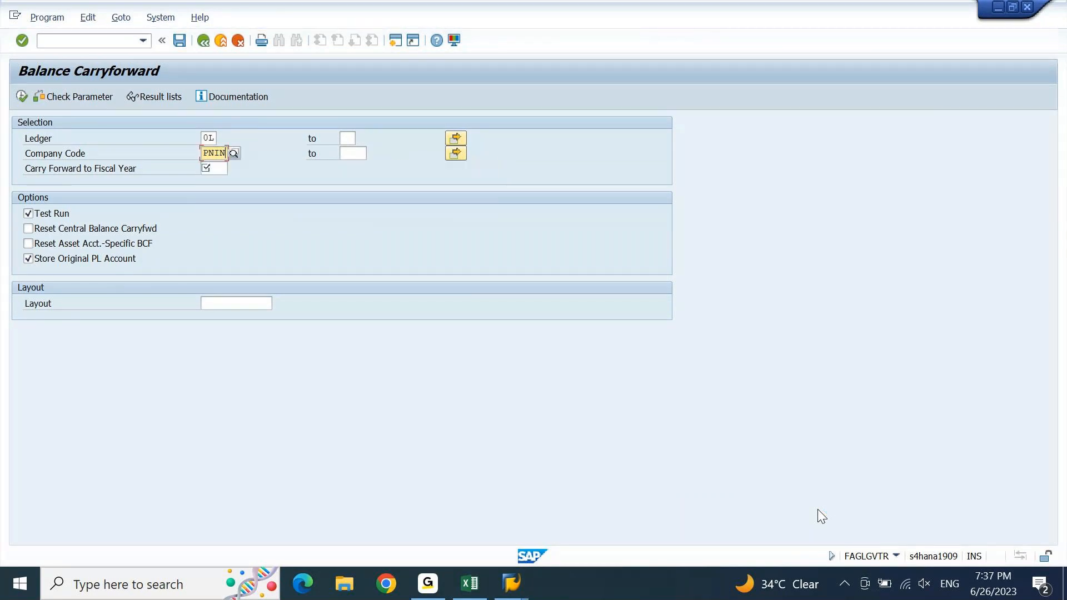
key(Down)
text(2024)
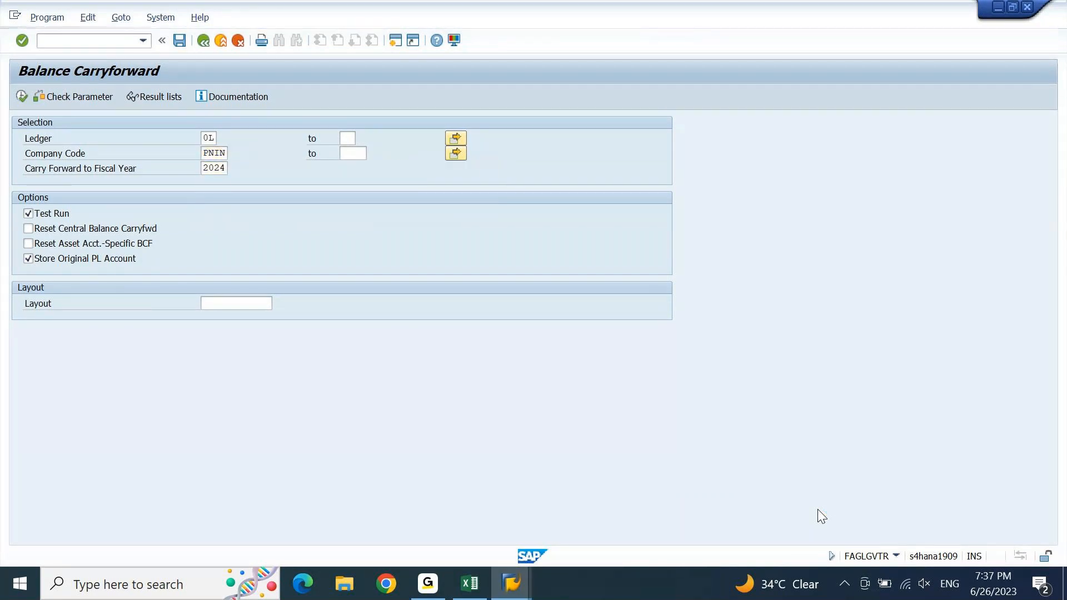
key(Return)
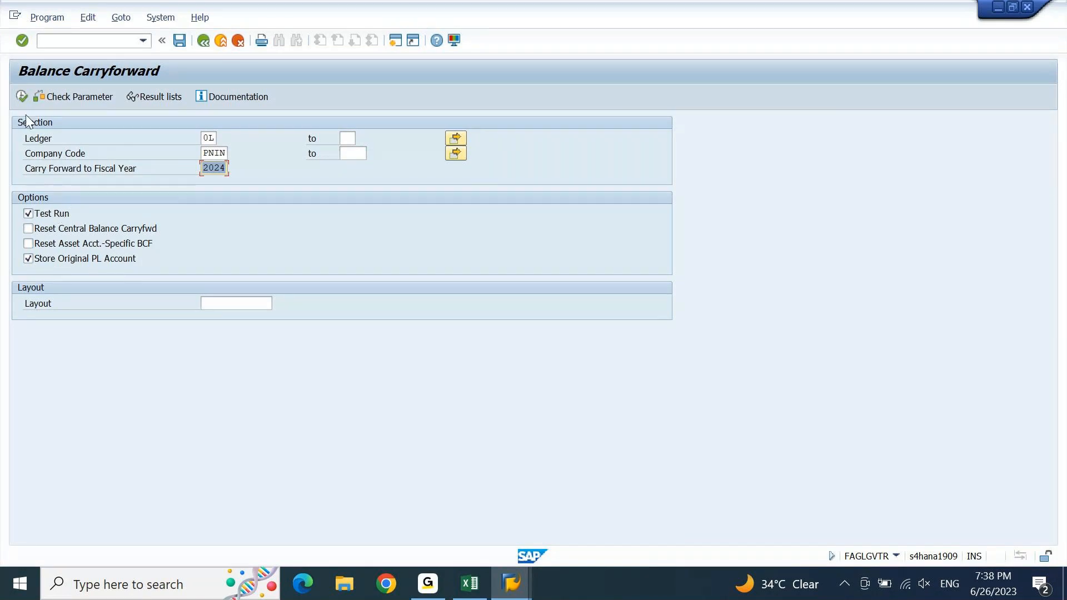
click(21, 99)
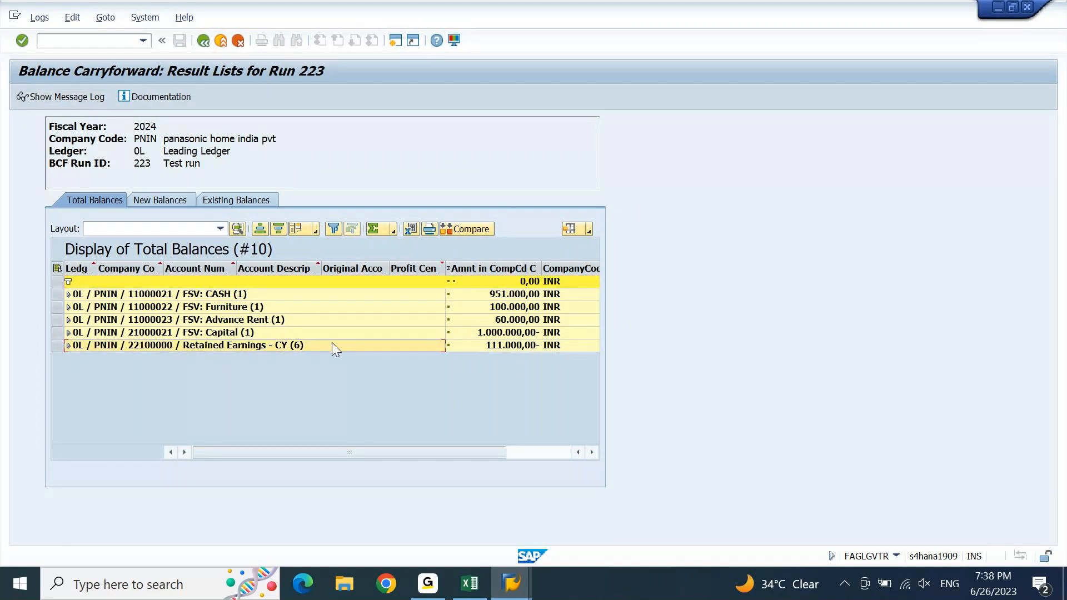
Step: Compare the Retained Earnings - CY amount in the carryforward results with the Profit and Loss Statement total in the Financial Statements window
click(65, 345)
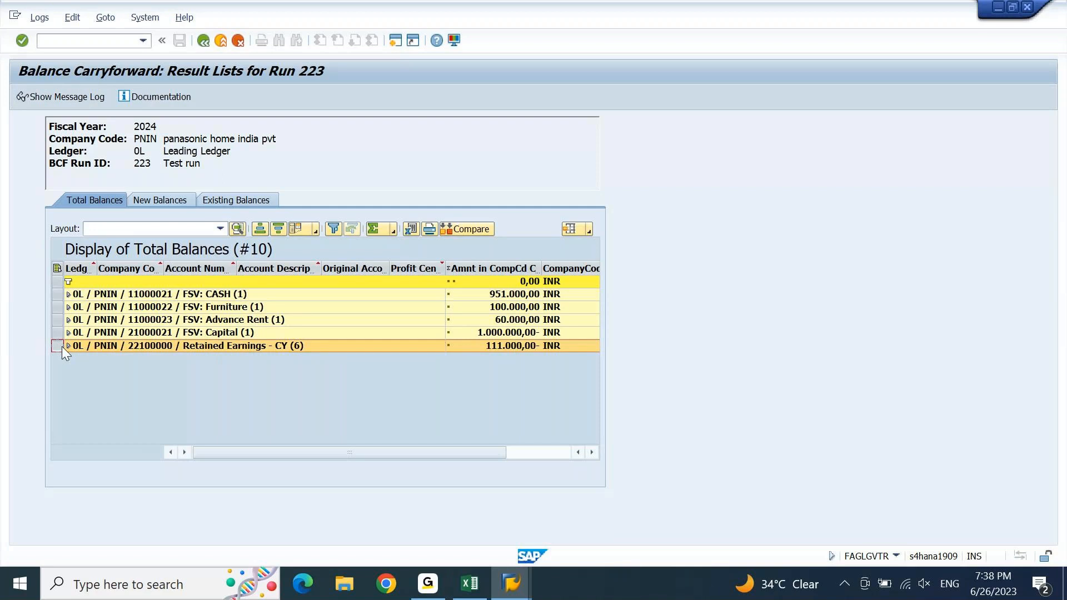
click(528, 351)
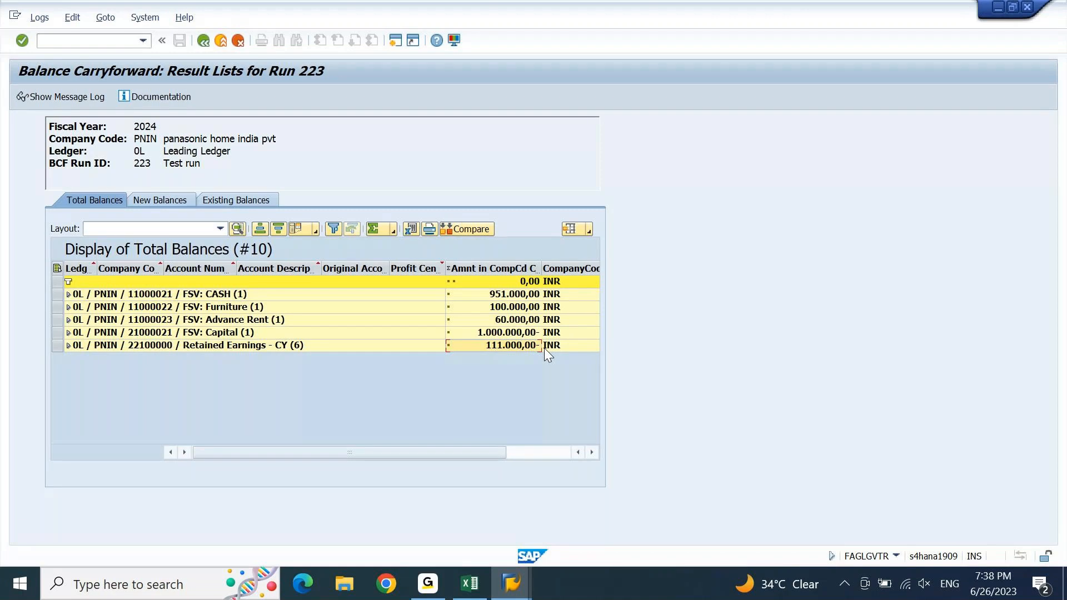
click(509, 583)
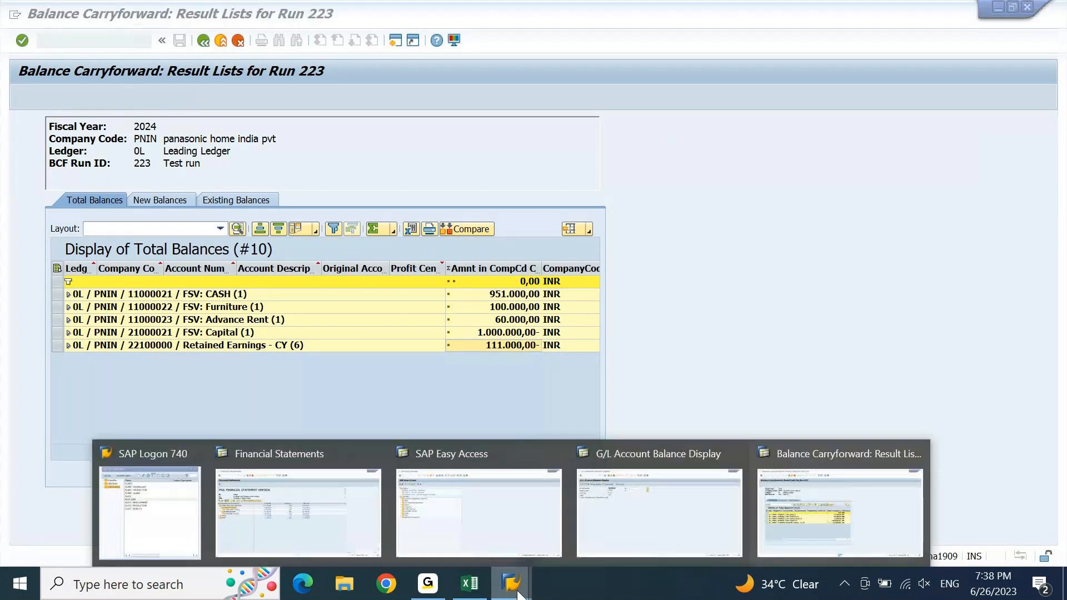
click(356, 501)
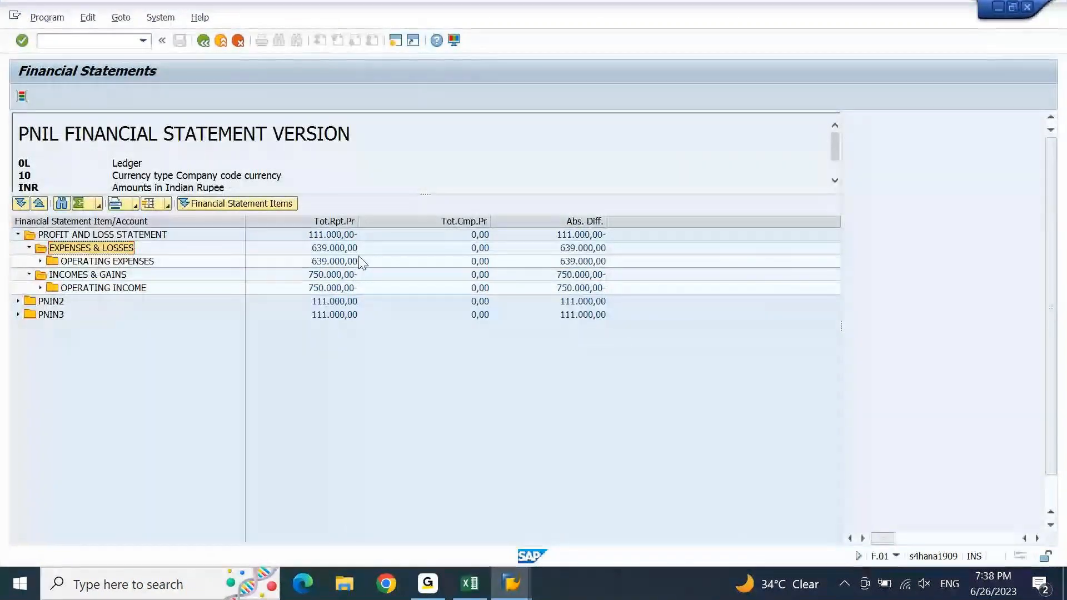
click(342, 237)
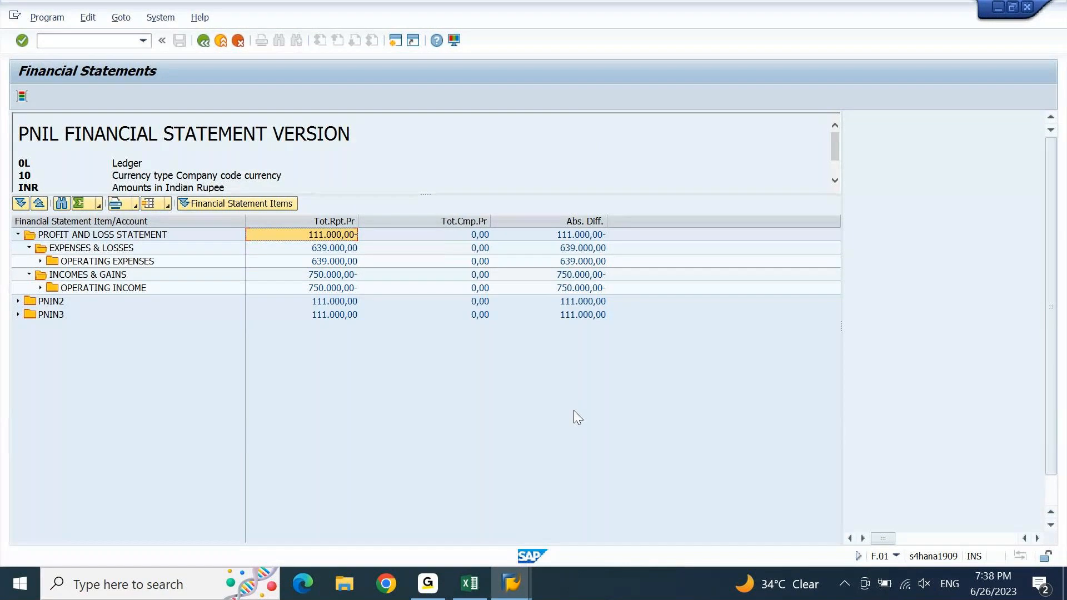
Step: Recheck the Retained Earnings - CY row against the Financial Statements report, ending on its amount in the carryforward results
mouse_move(517, 567)
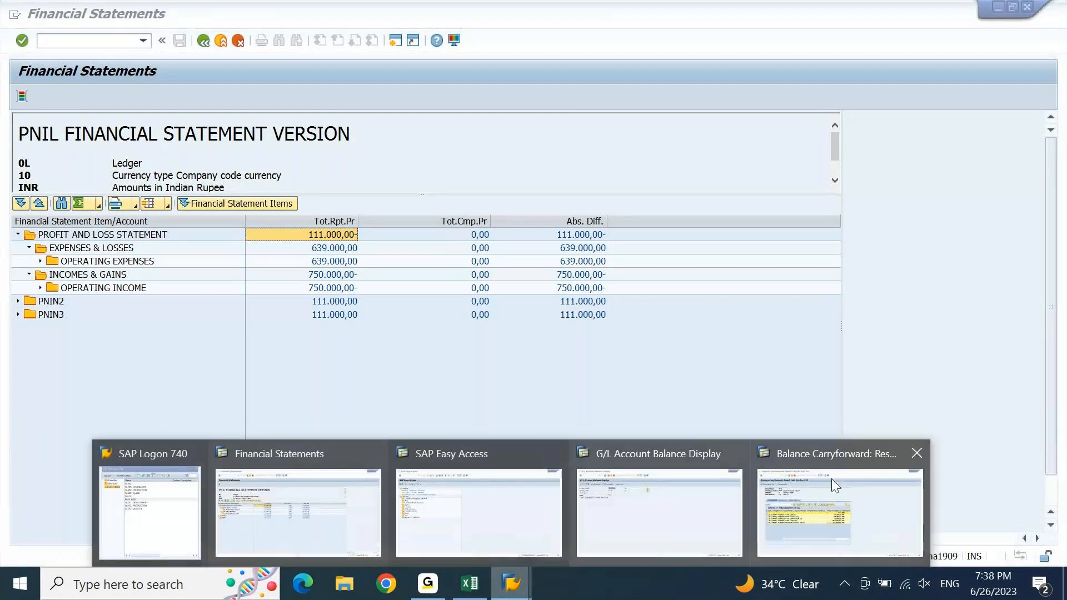
click(832, 479)
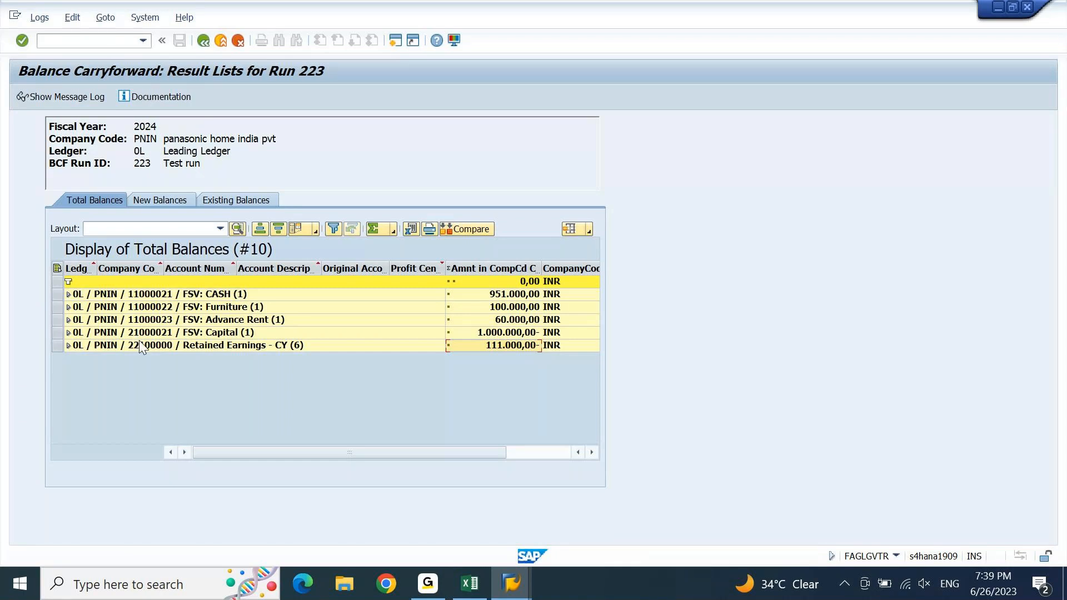
click(176, 349)
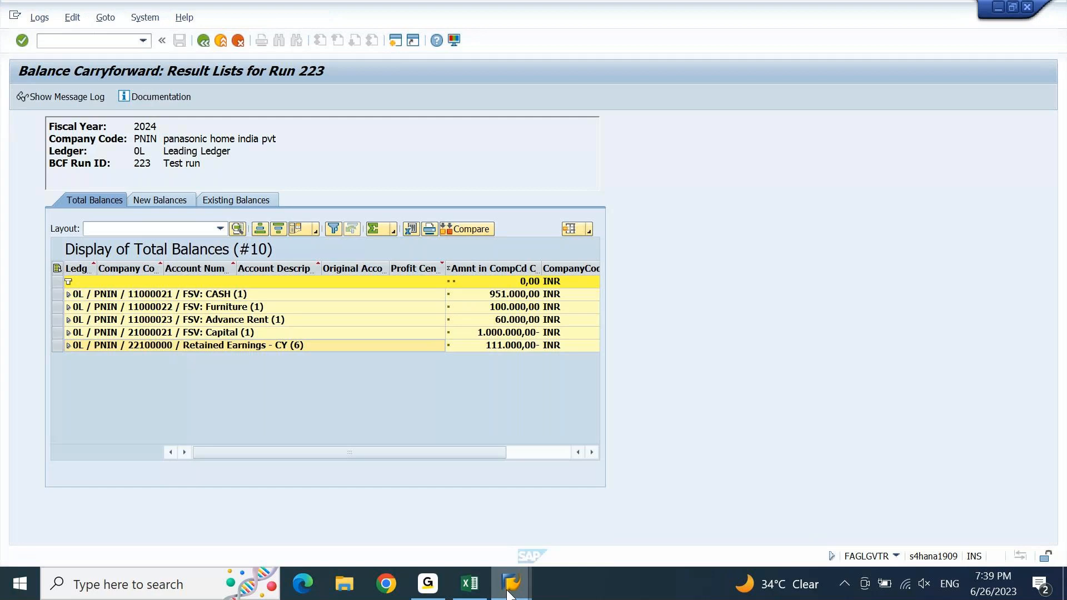
mouse_move(509, 592)
click(338, 512)
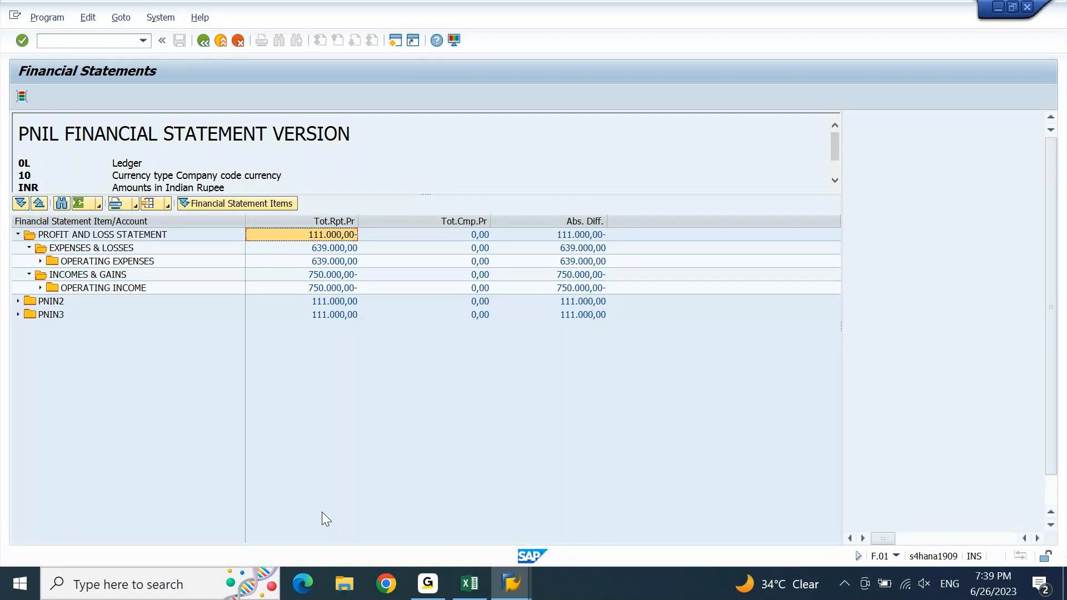
click(529, 588)
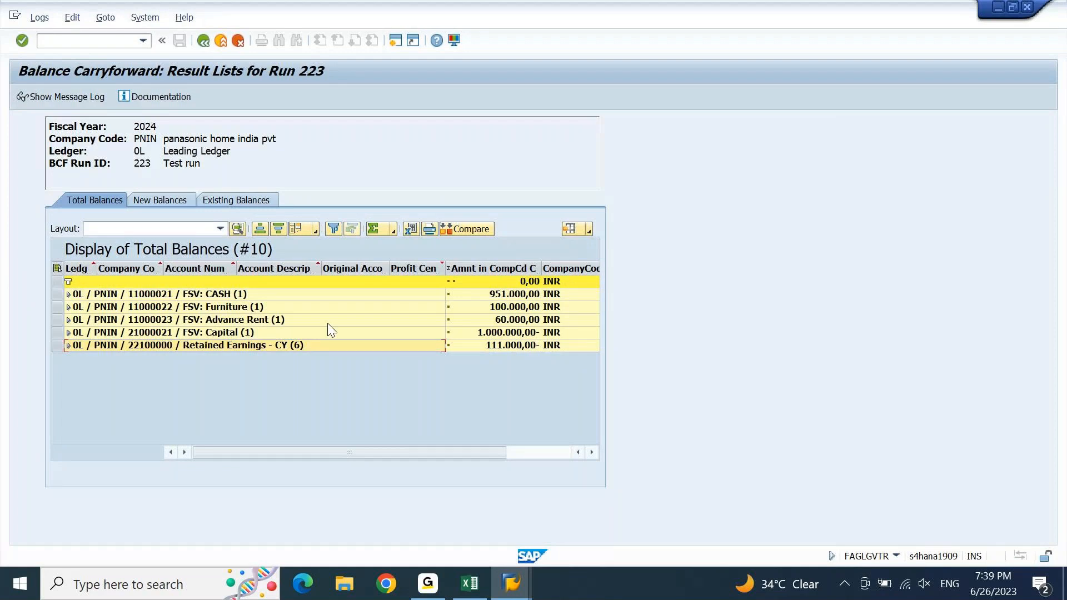
click(533, 351)
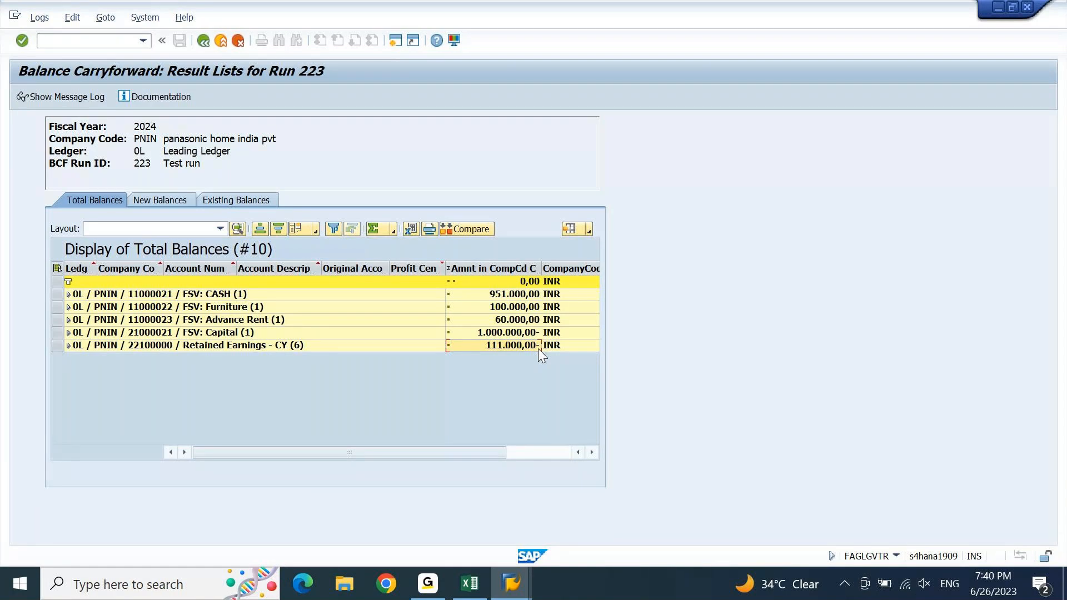
Step: Switch to the G/L Account Balance Display window and set the start of the account number range to 30000000
click(510, 584)
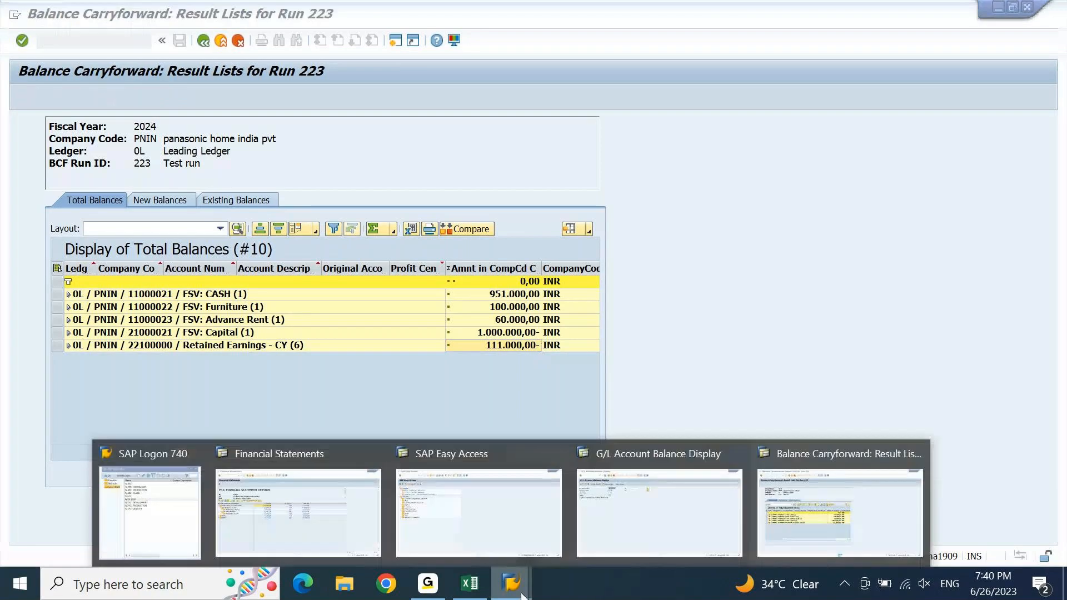
click(425, 546)
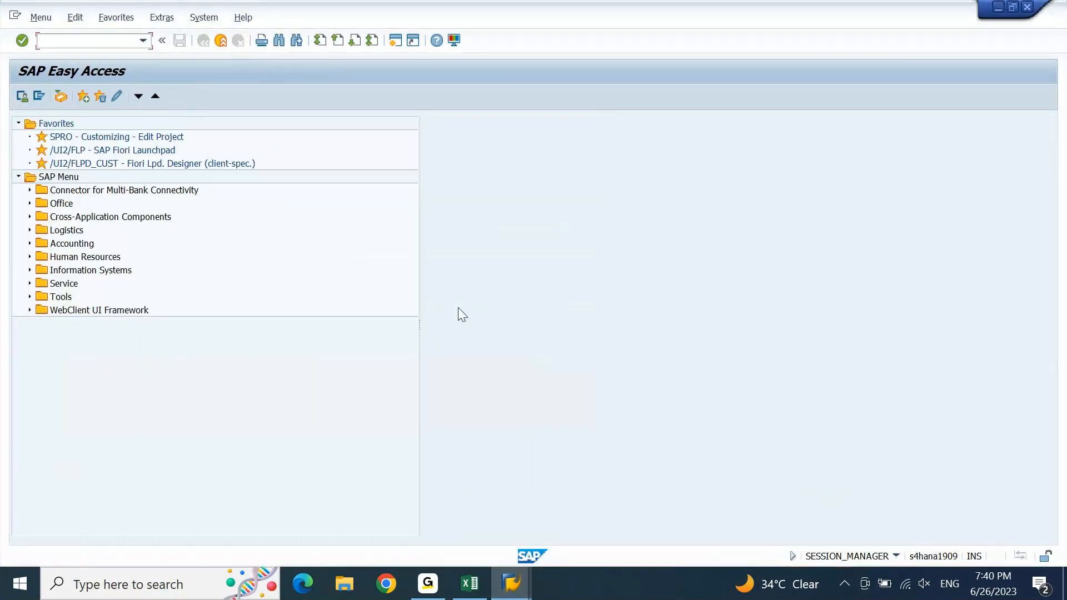
click(510, 591)
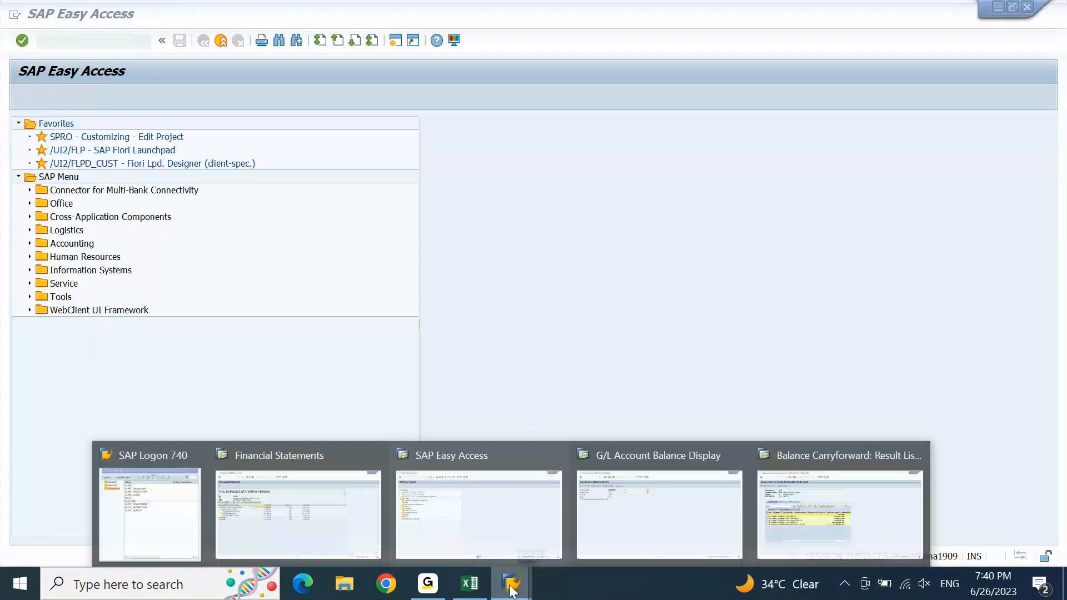
click(626, 503)
key(BackSpace)
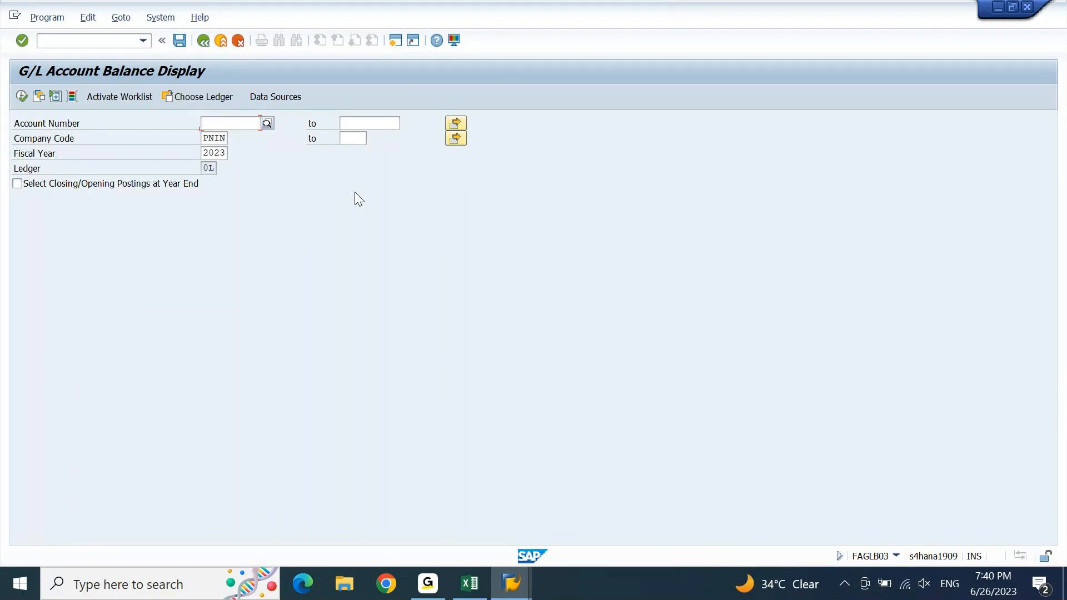
text(3)
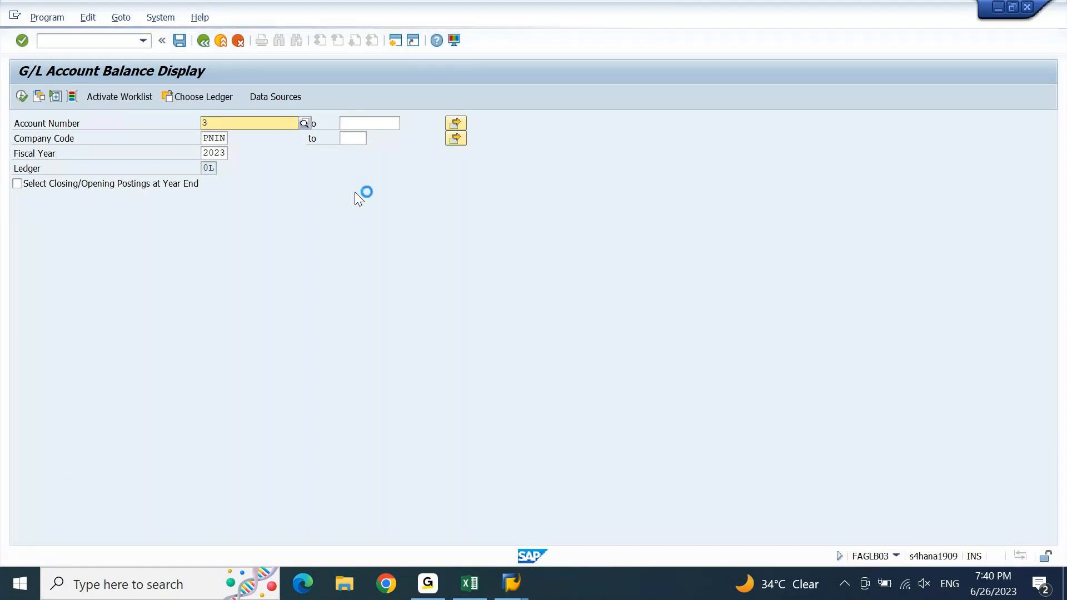
text(0000000)
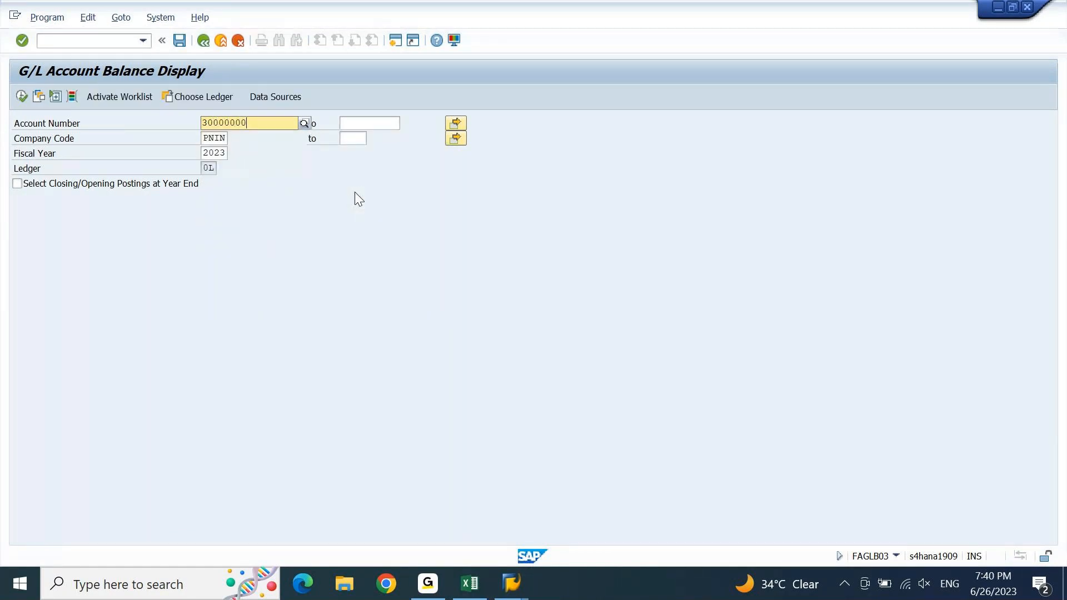
Step: Set the end of the account range to 49999999 and run the balance display for company code PNIN, fiscal year 2023
key(Tab)
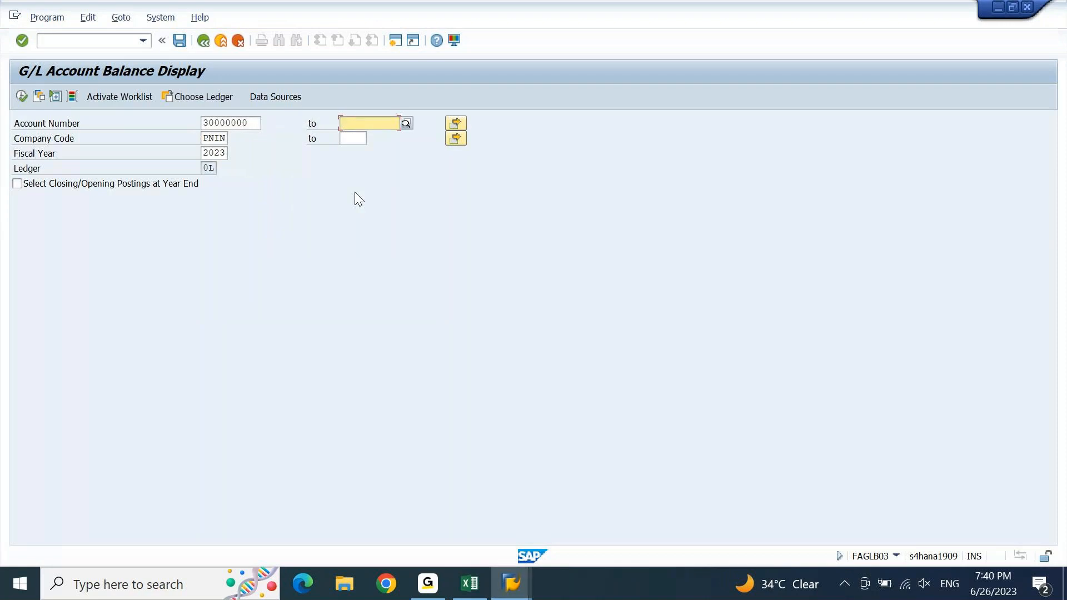
text(49999999)
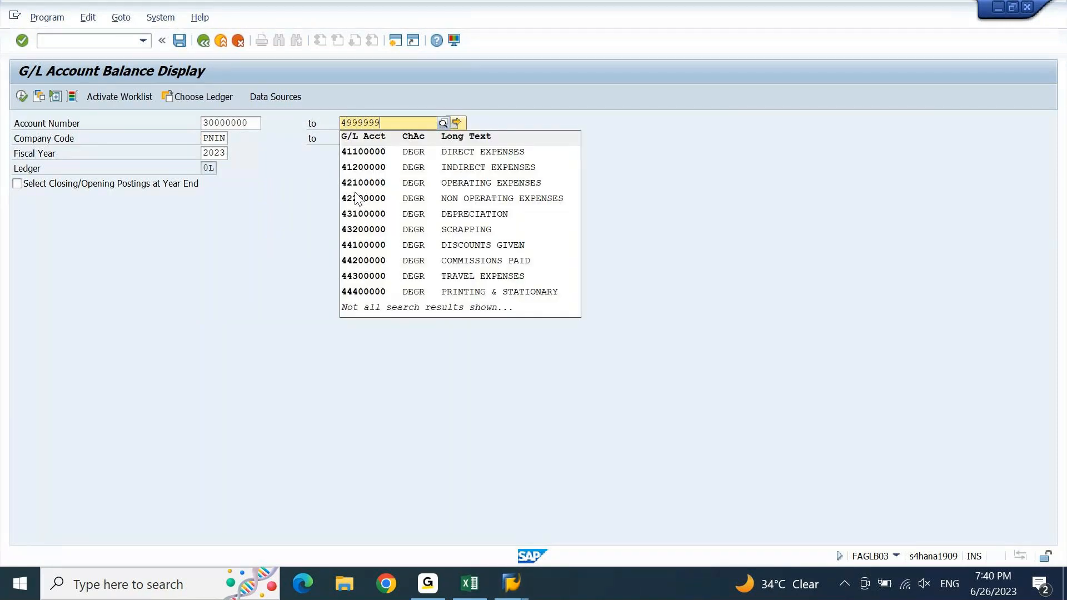
key(Escape)
text(4)
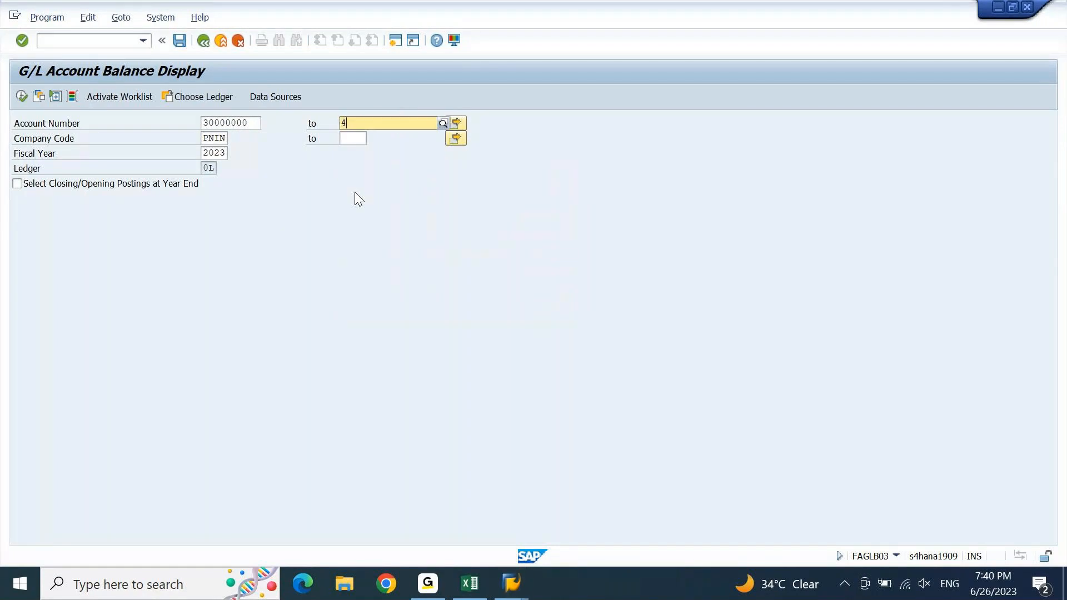
text(9999999)
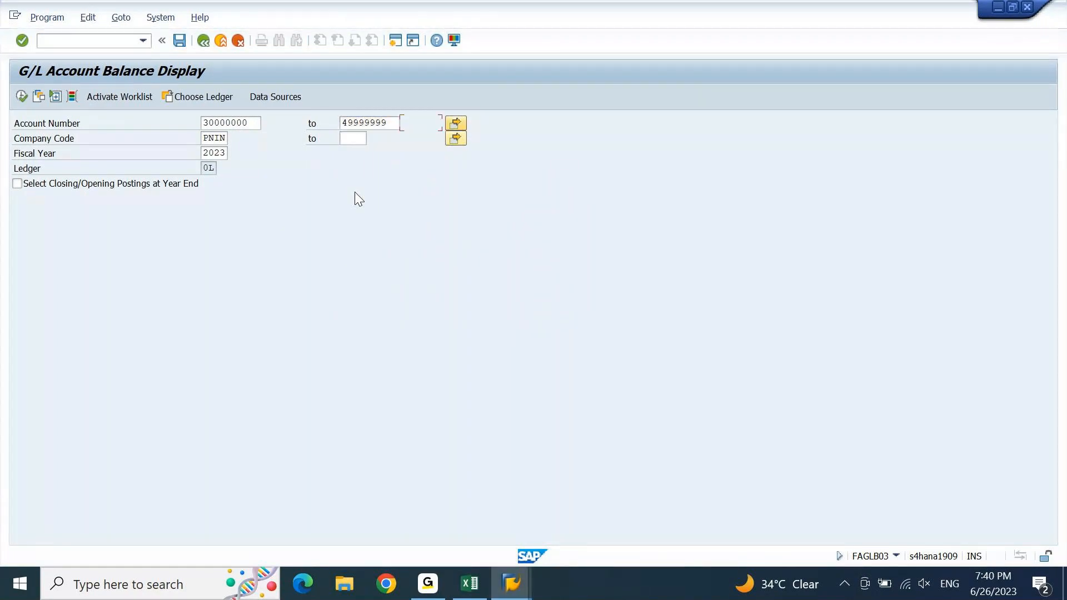
key(Tab)
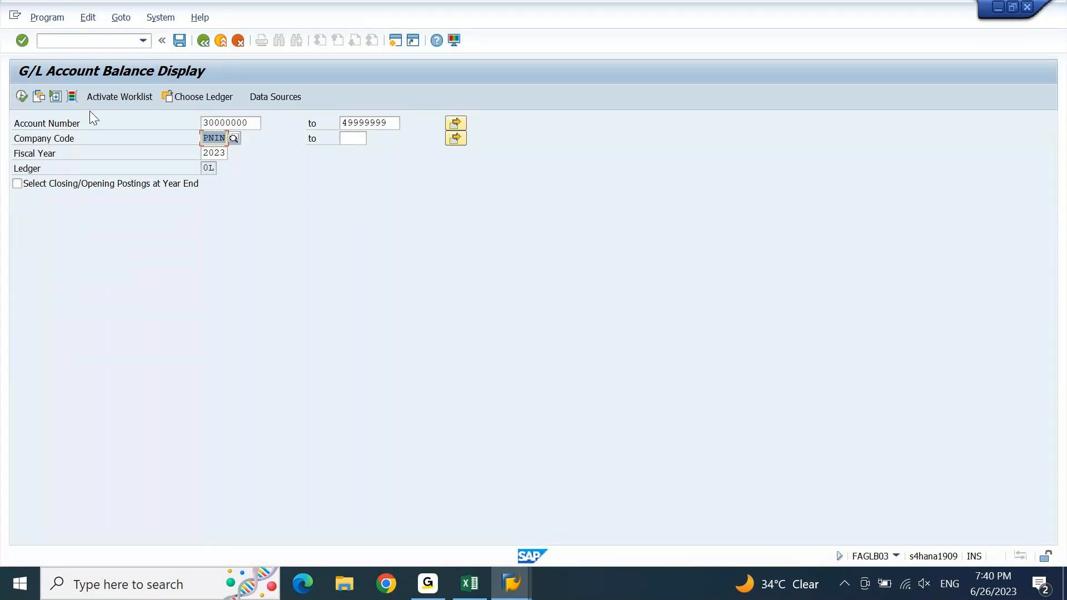
click(21, 97)
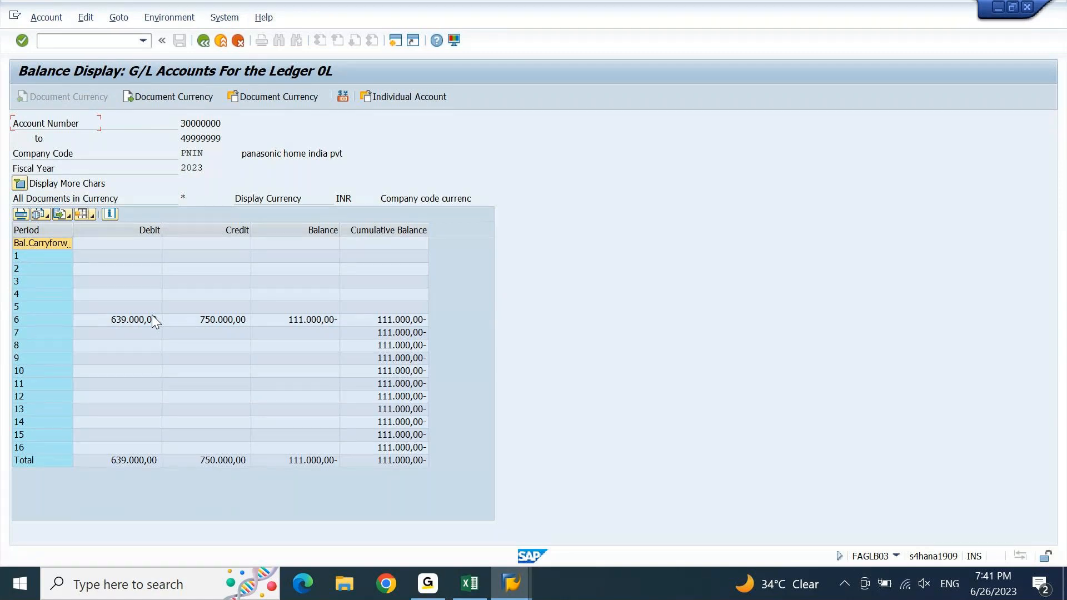
Step: List the individual accounts in the range, display FSV:Sales account 31100021, and check its period 6 debit and credit
click(436, 102)
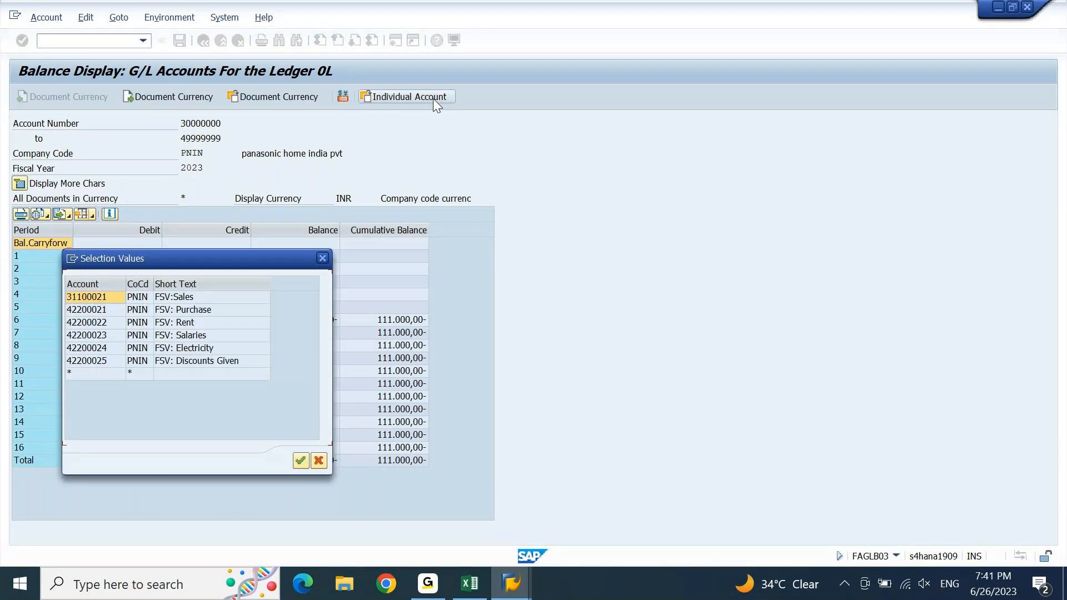
drag(245, 269, 702, 173)
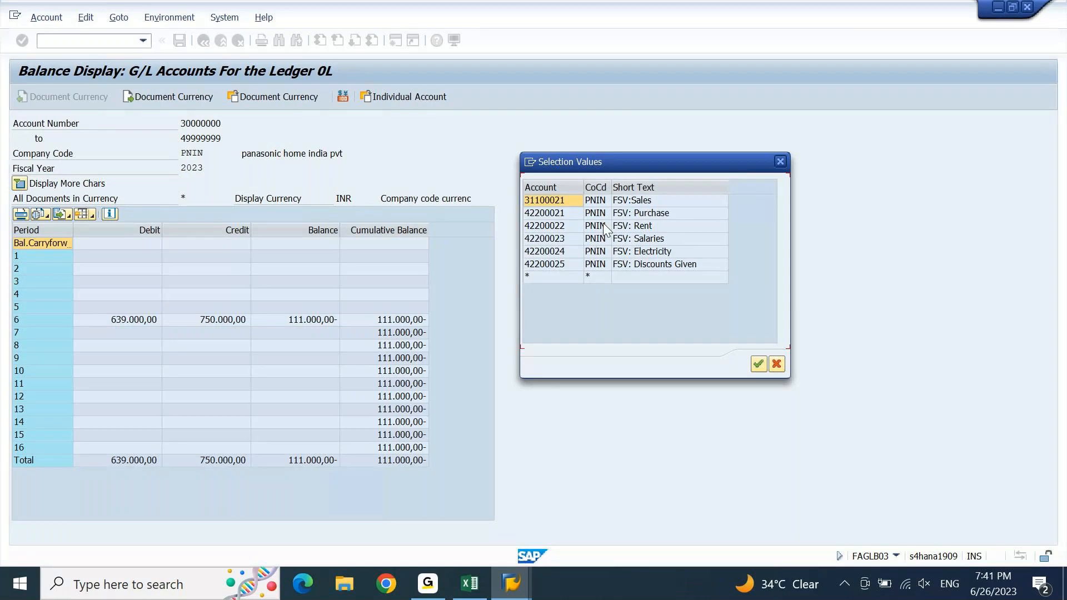
click(780, 162)
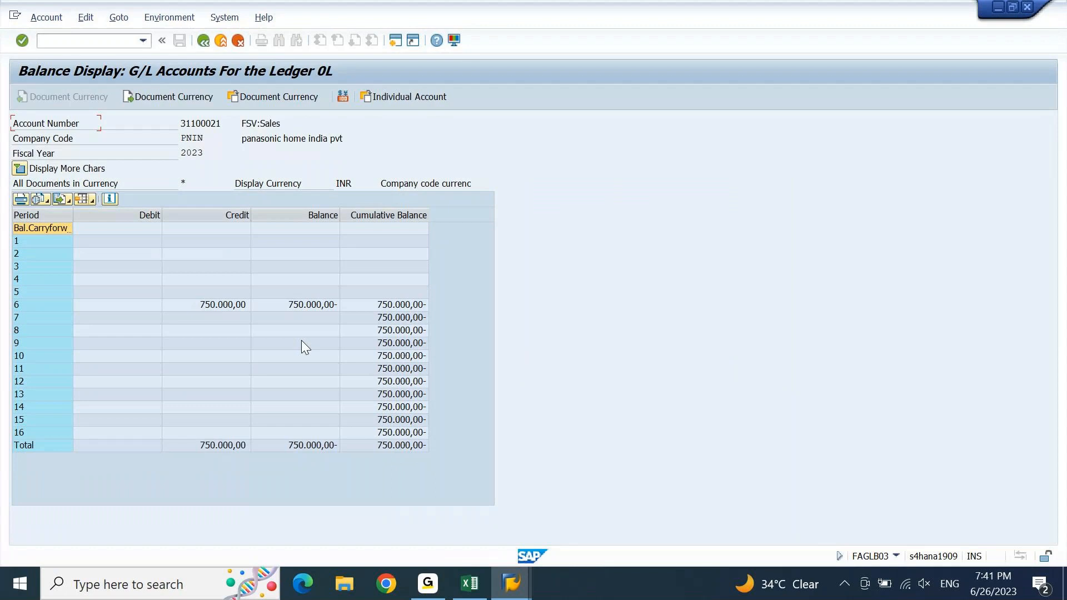
click(17, 304)
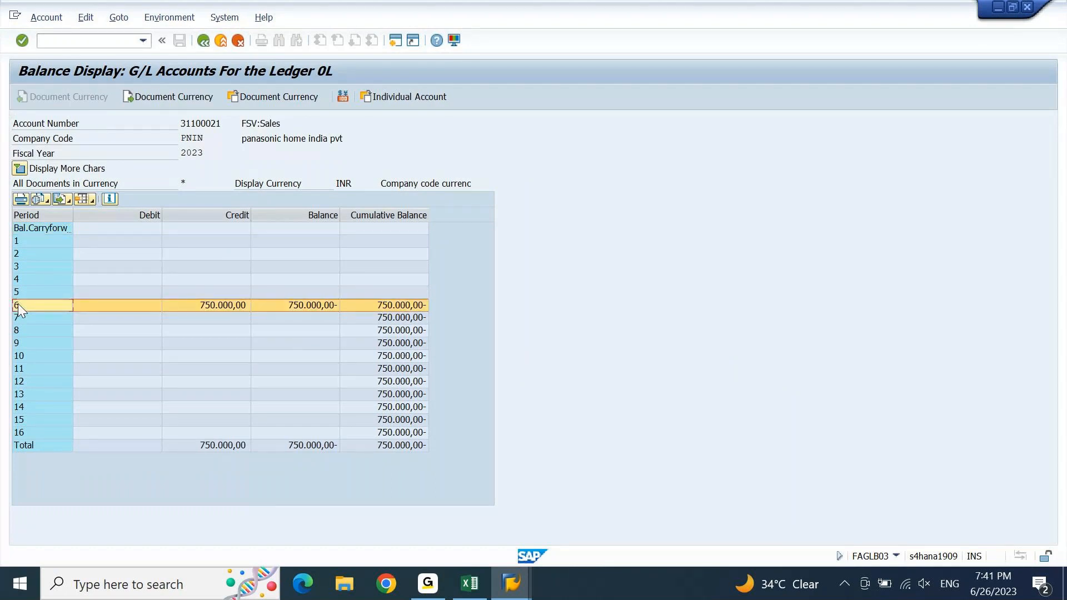
click(17, 303)
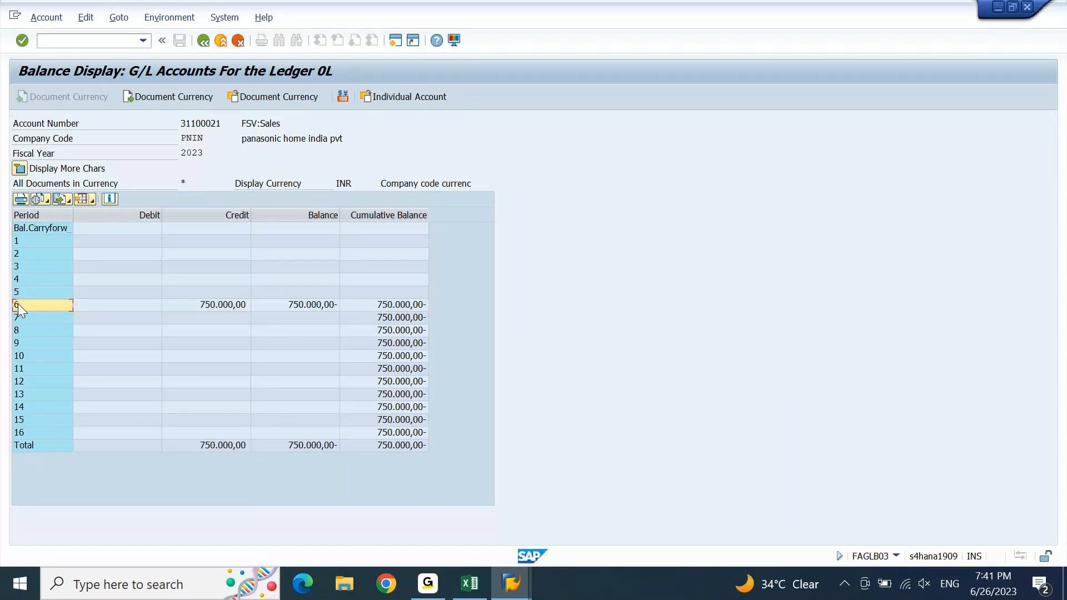
click(144, 311)
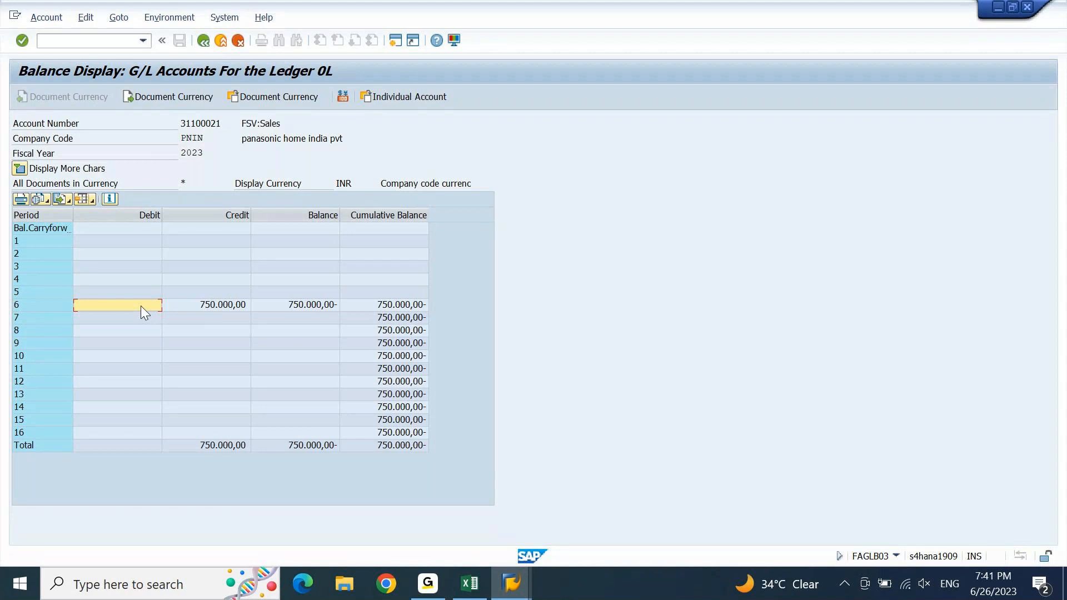
click(225, 309)
Step: Return the balance display to the combined view of all accounts and company codes using the * selection entry
click(421, 96)
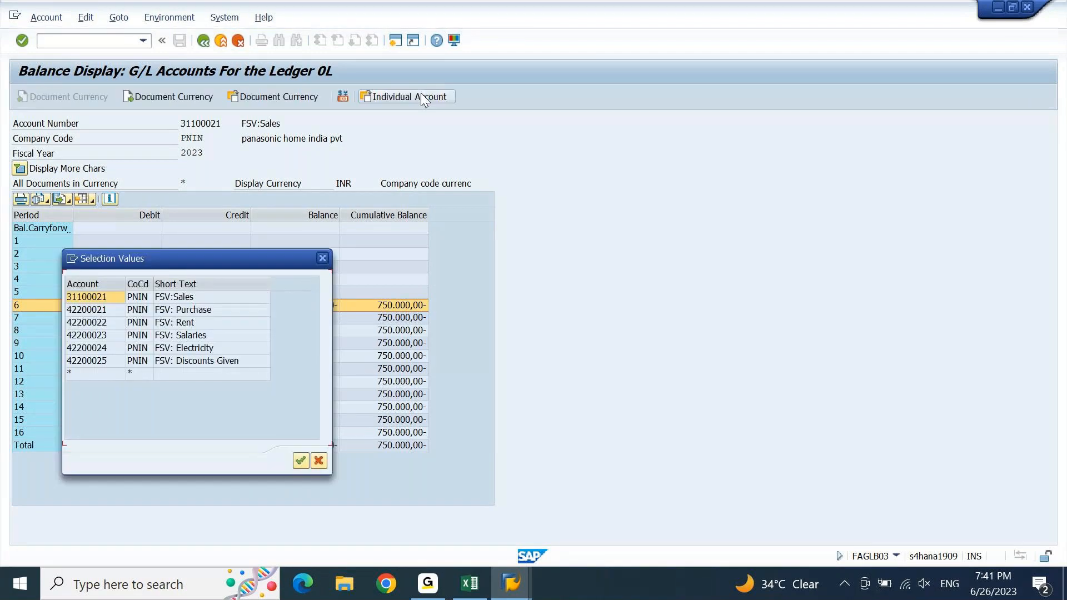
click(95, 375)
double_click(95, 375)
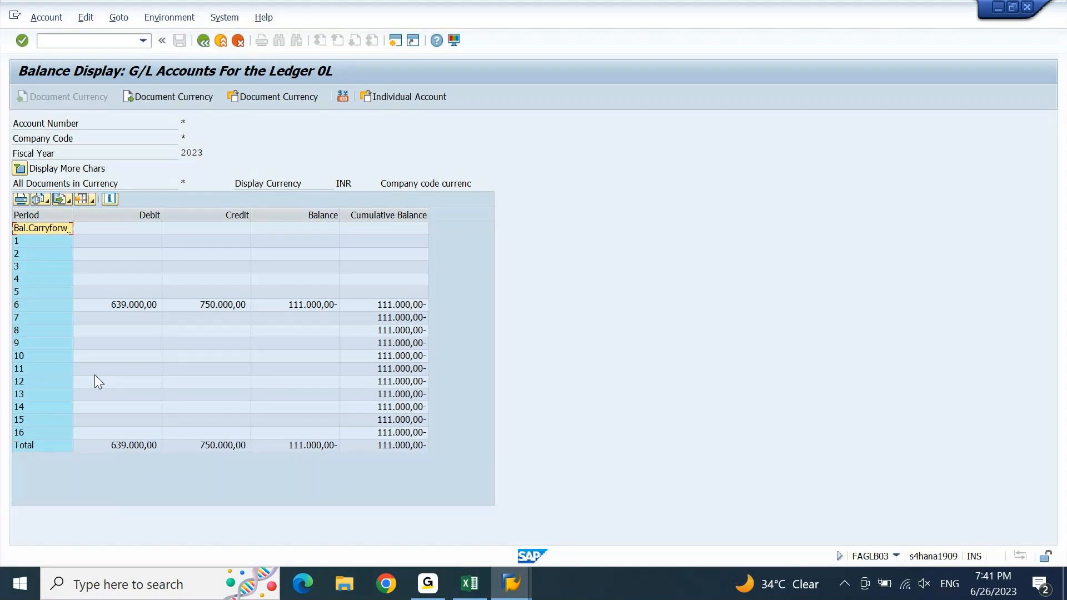
Step: Examine the debit, credit, balance and cumulative balance of period 6 for the combined accounts
click(35, 306)
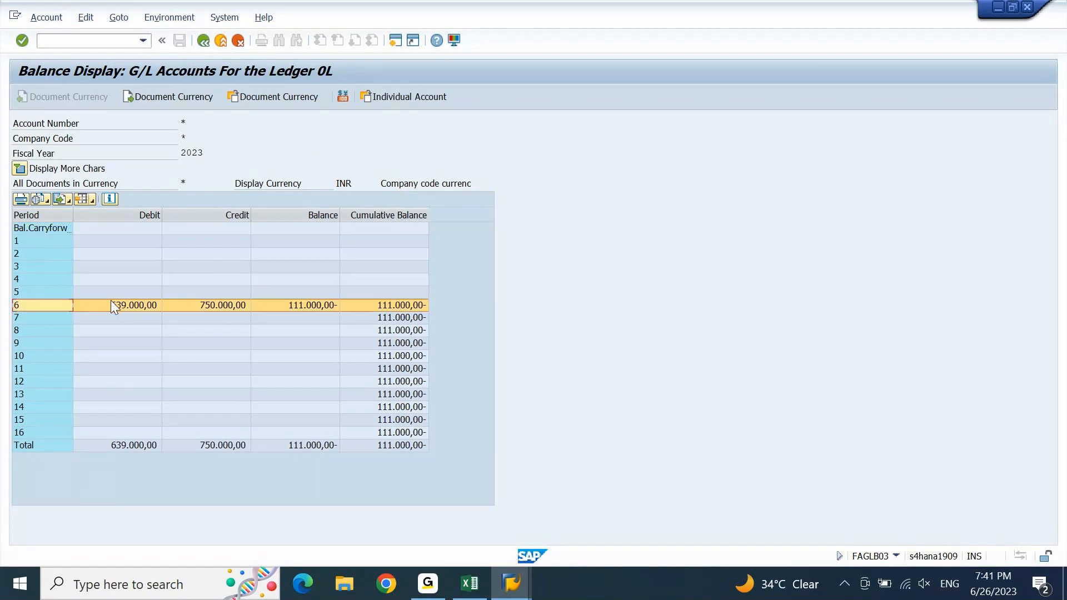
click(135, 306)
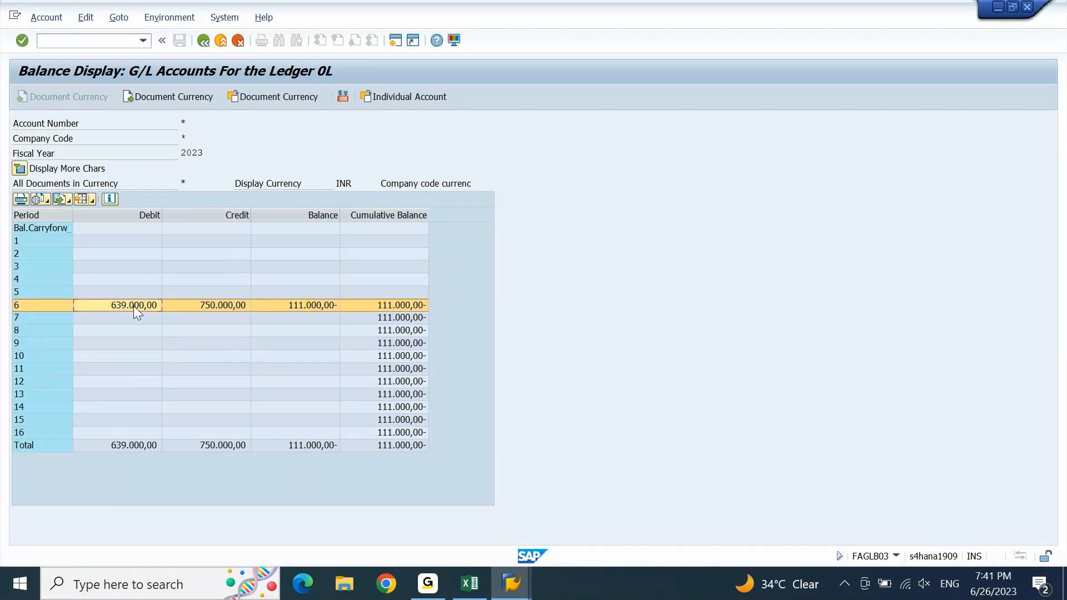
click(134, 306)
key(Right)
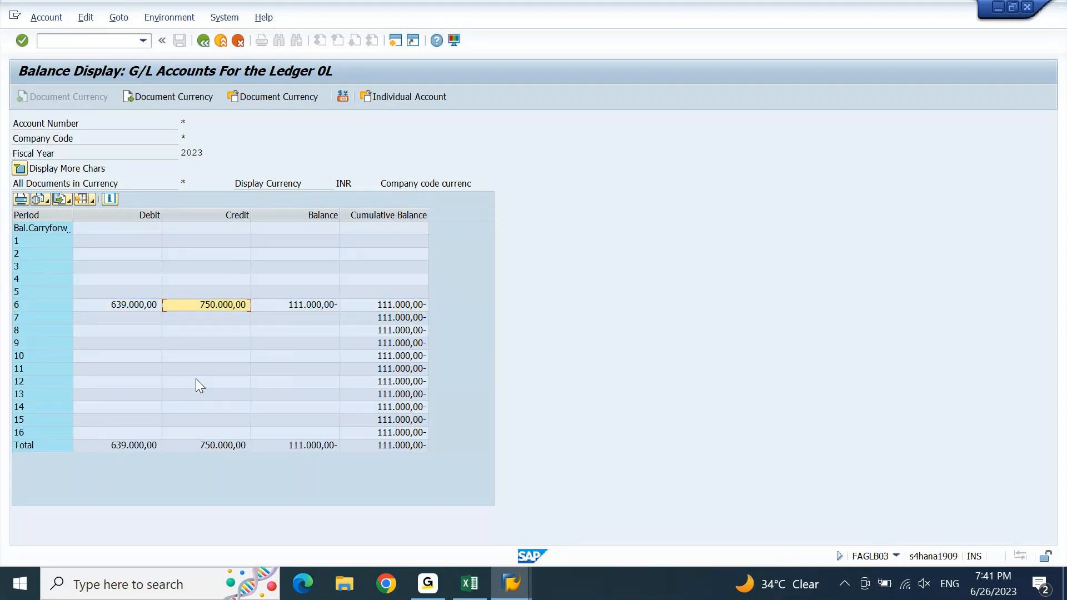
key(Right)
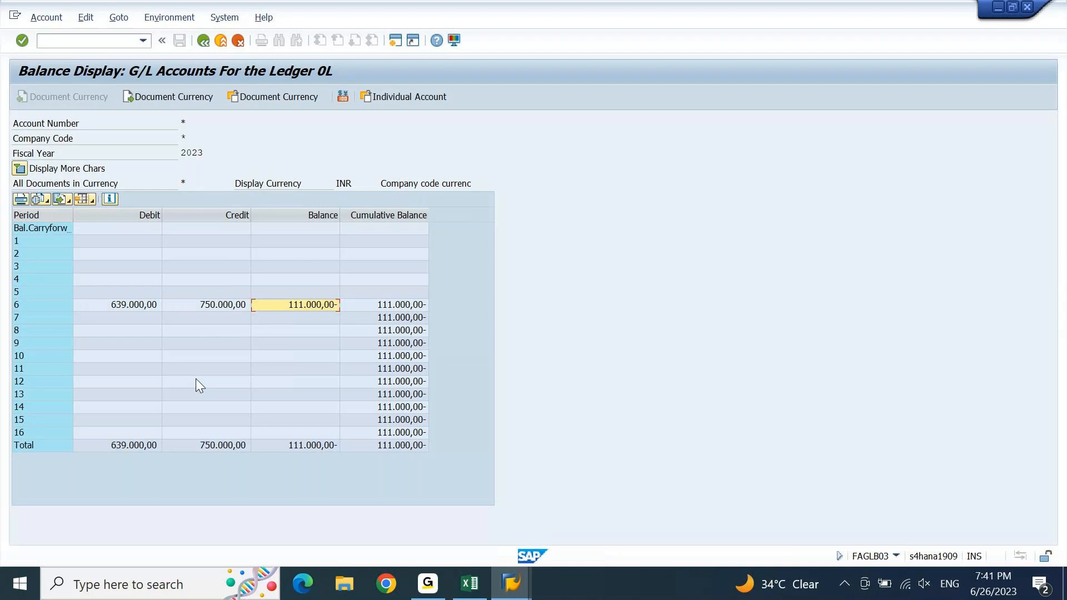
click(308, 303)
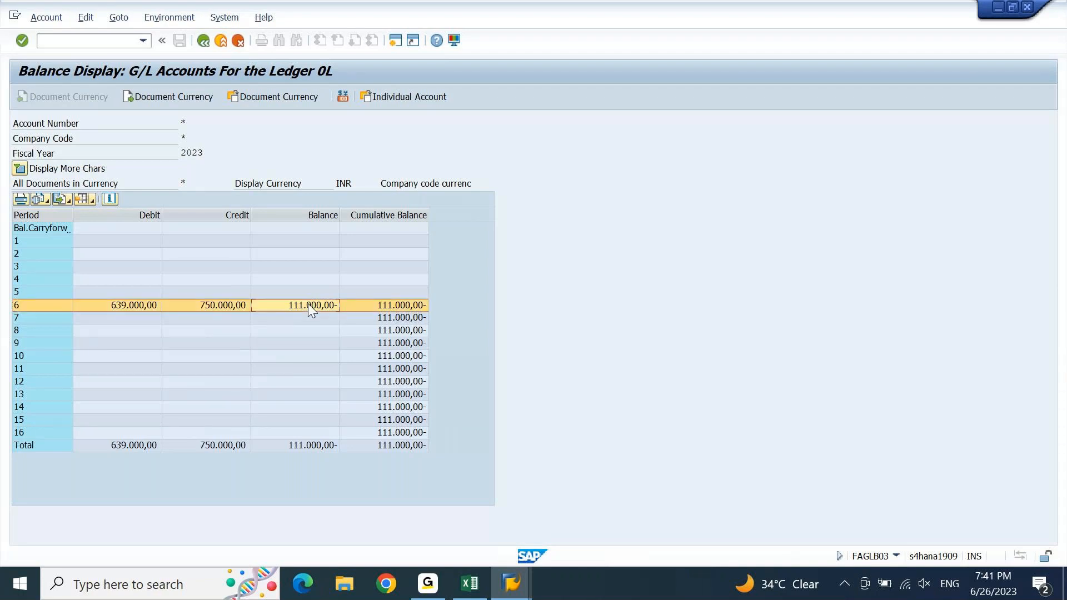
click(308, 303)
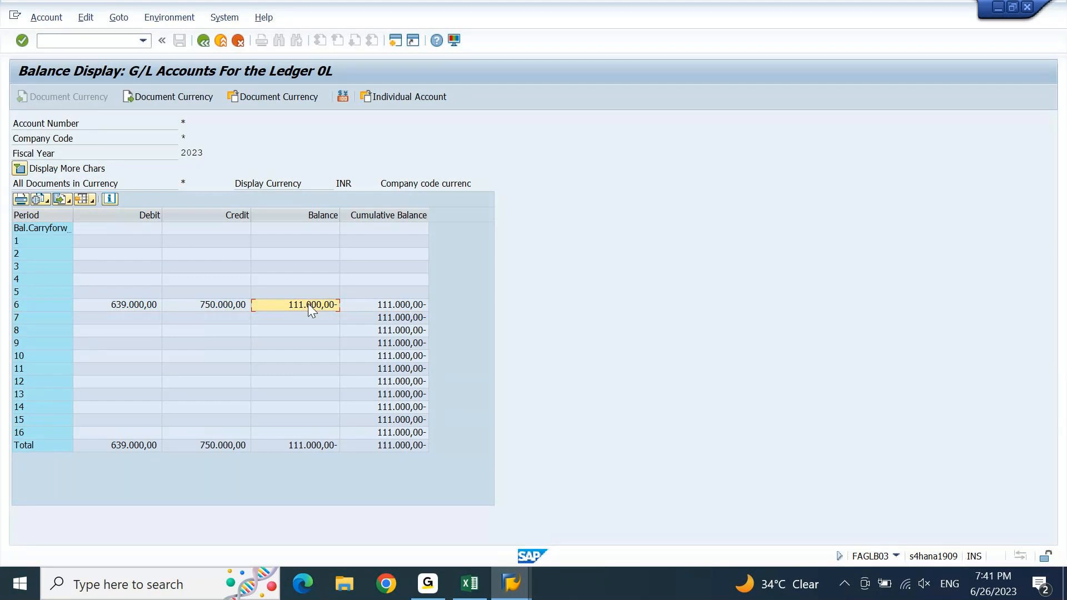
click(389, 309)
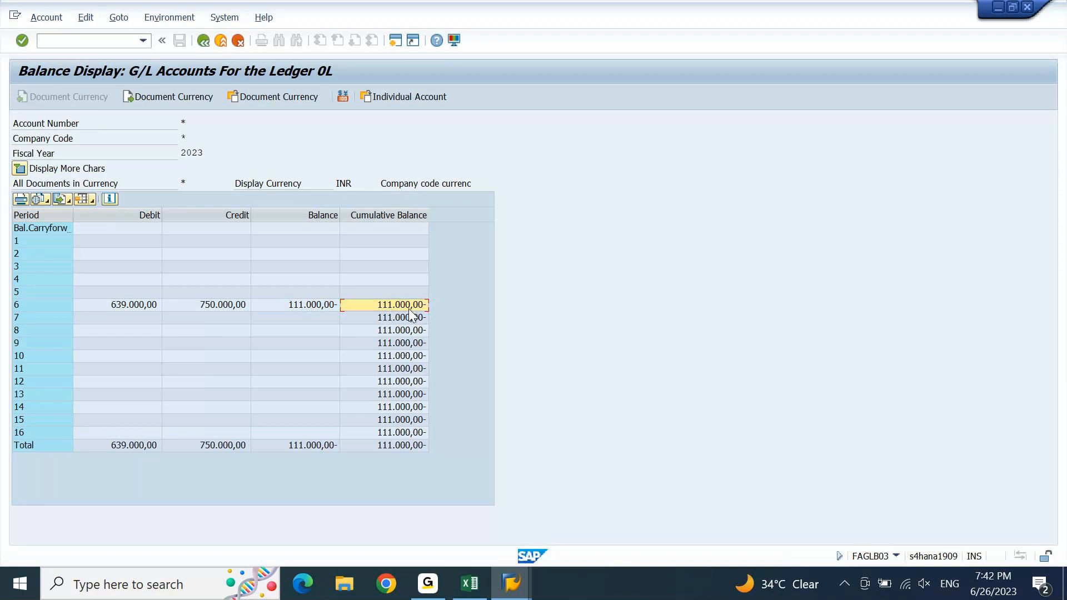
Step: Trace the balance and cumulative balance columns across periods 1 to 4 of the combined accounts
click(152, 241)
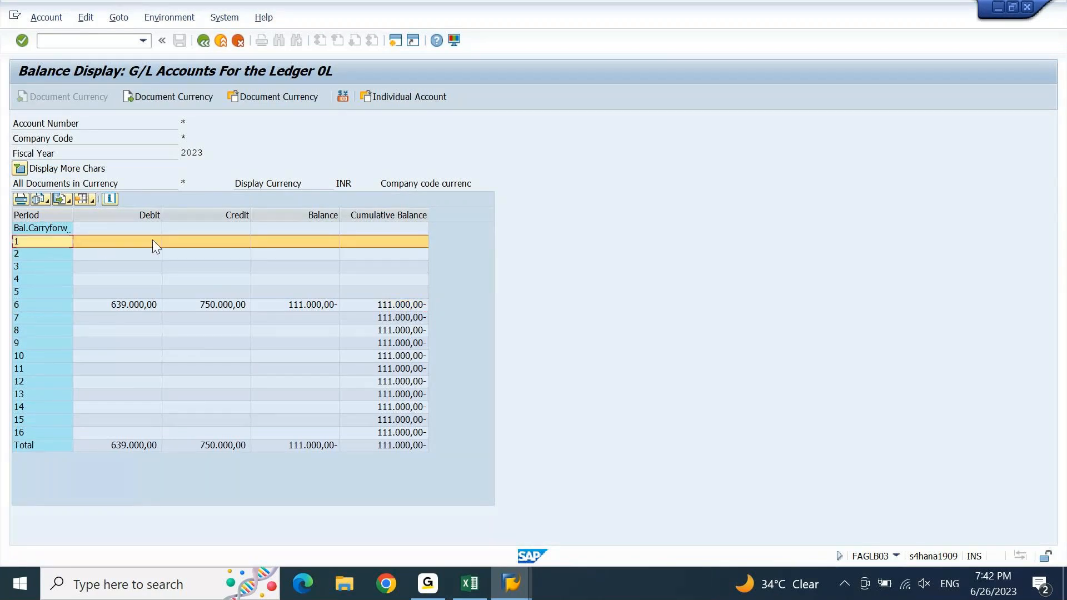
click(198, 239)
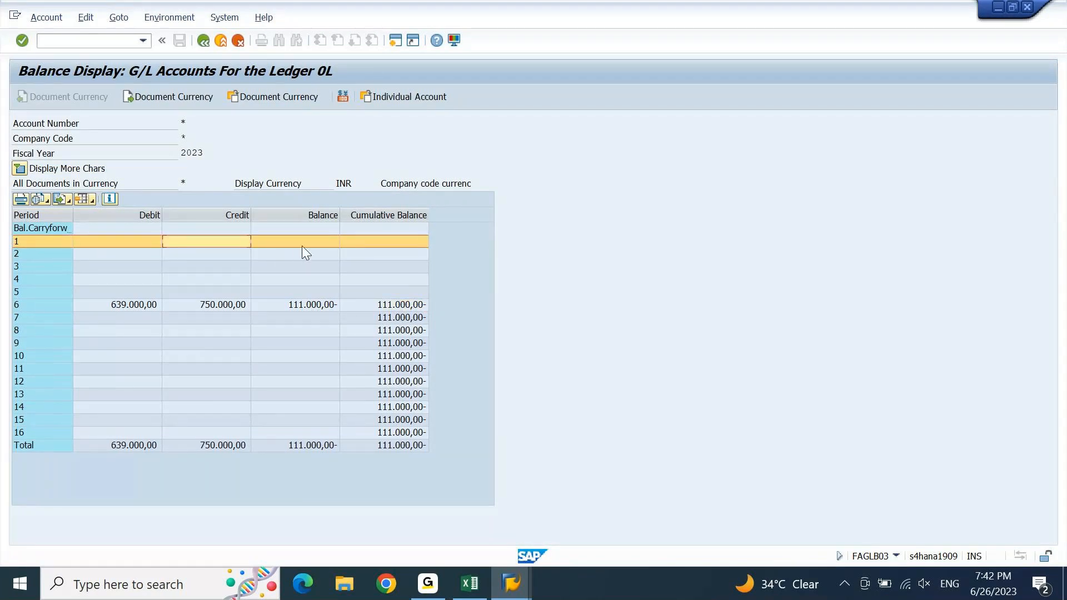
click(307, 243)
key(Down)
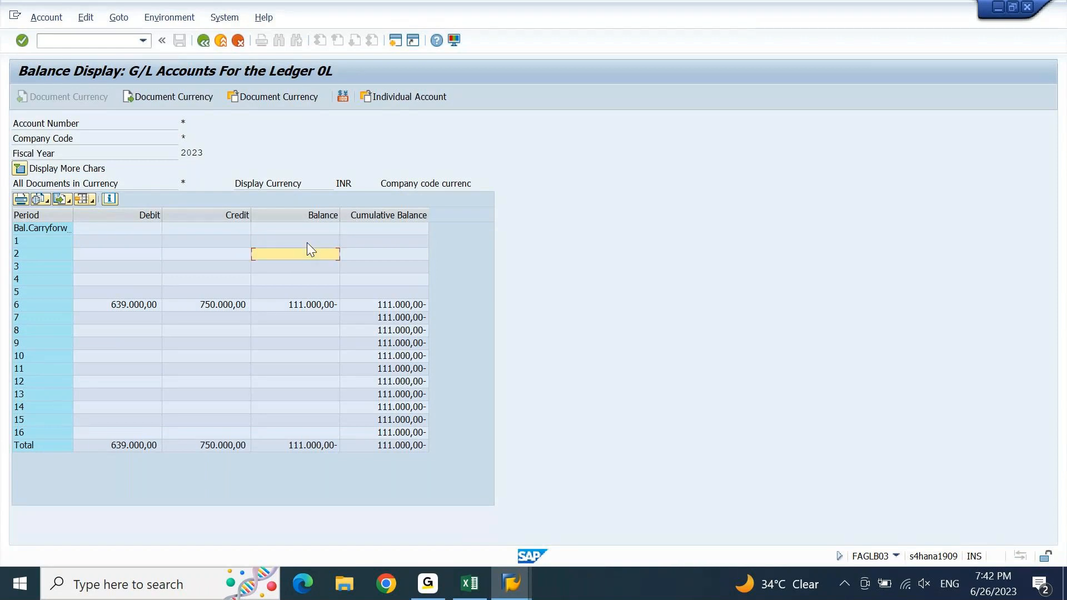
key(Up)
key(Right)
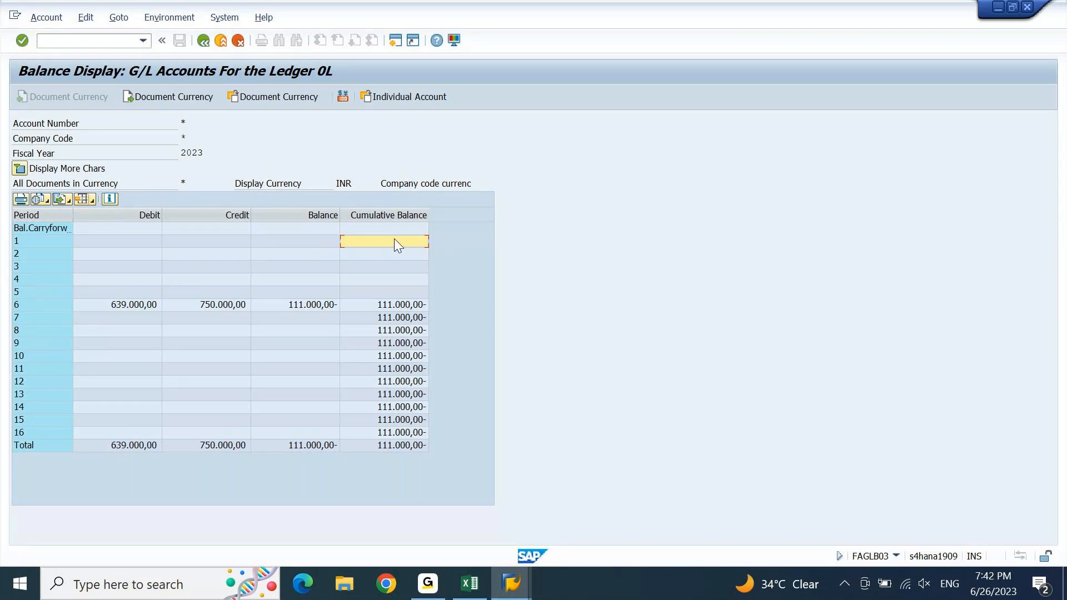
click(318, 257)
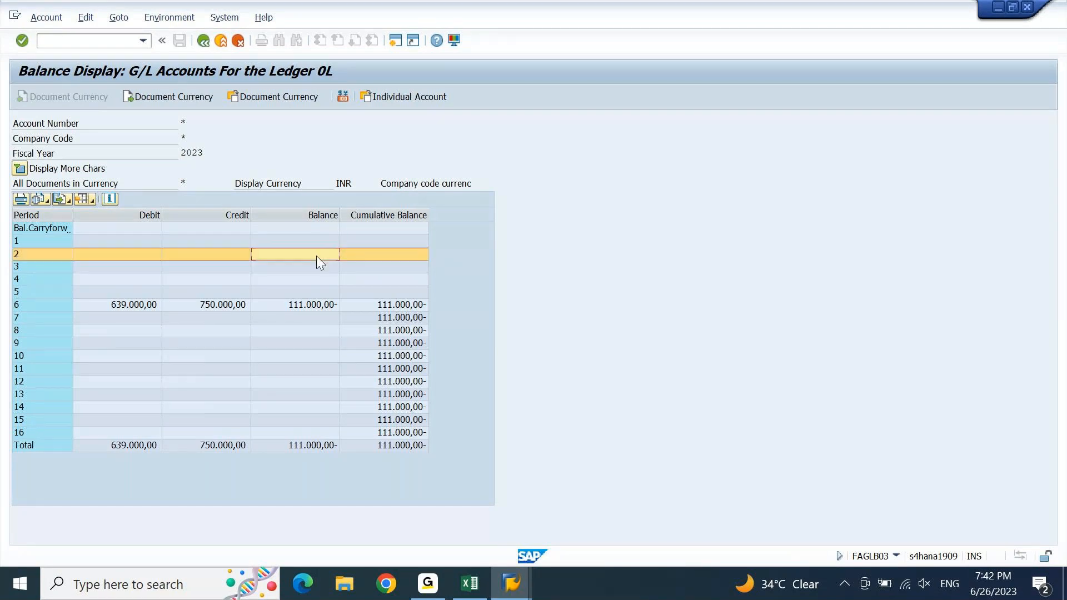
click(383, 255)
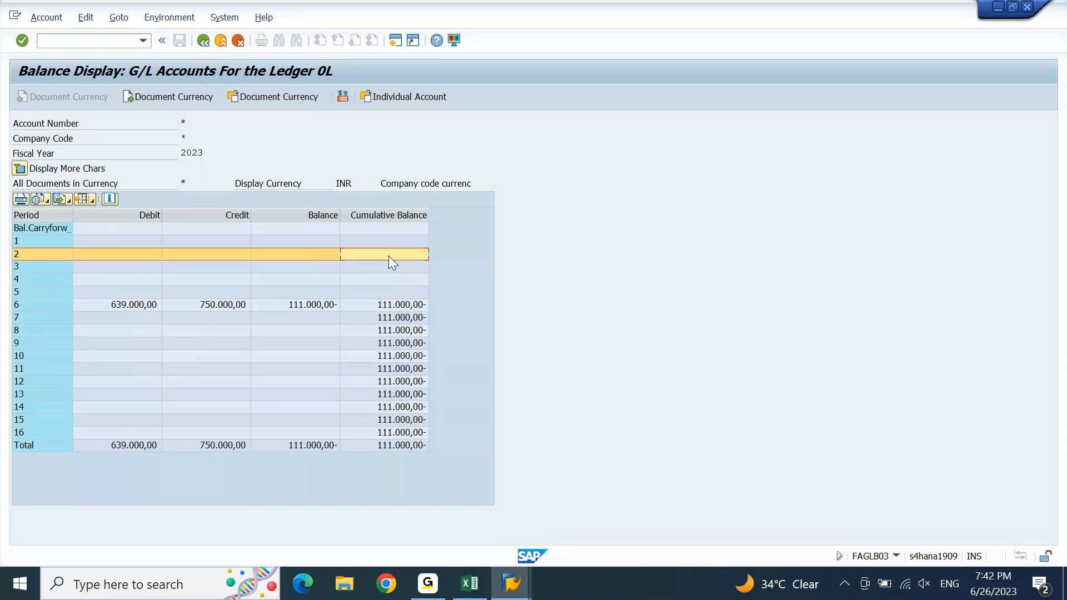
click(306, 270)
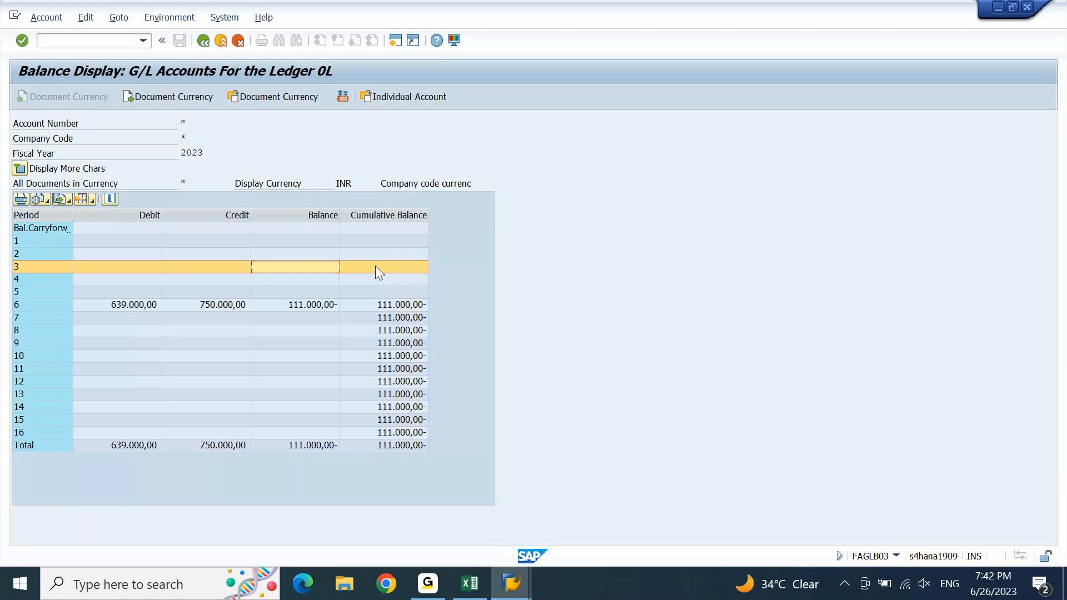
click(358, 282)
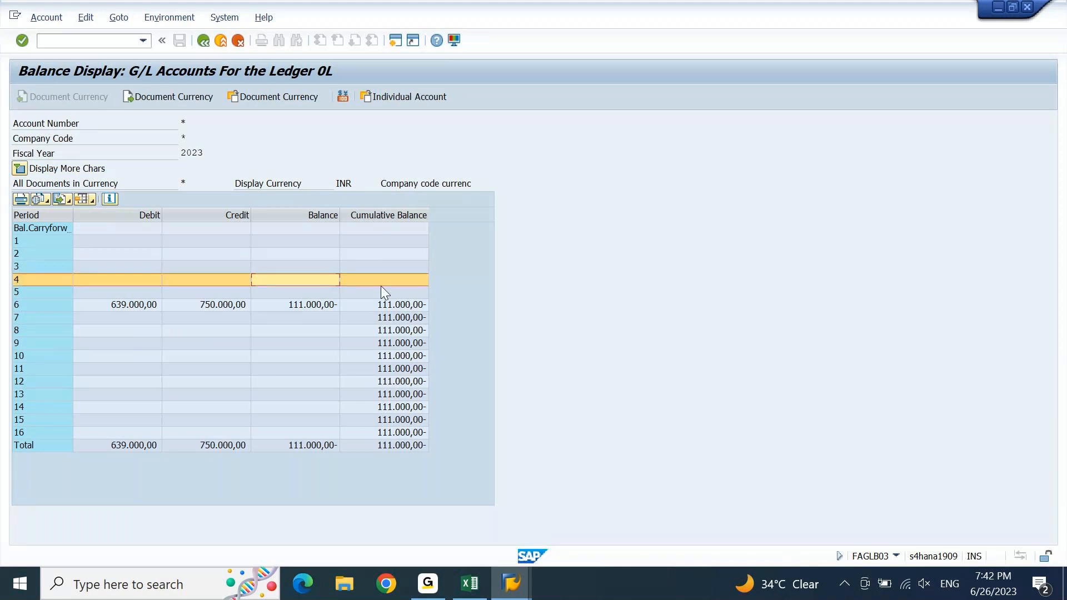
Step: Compare the period 6 balance with the Balance and Cumulative Balance columns of the combined 2023 accounts
click(315, 307)
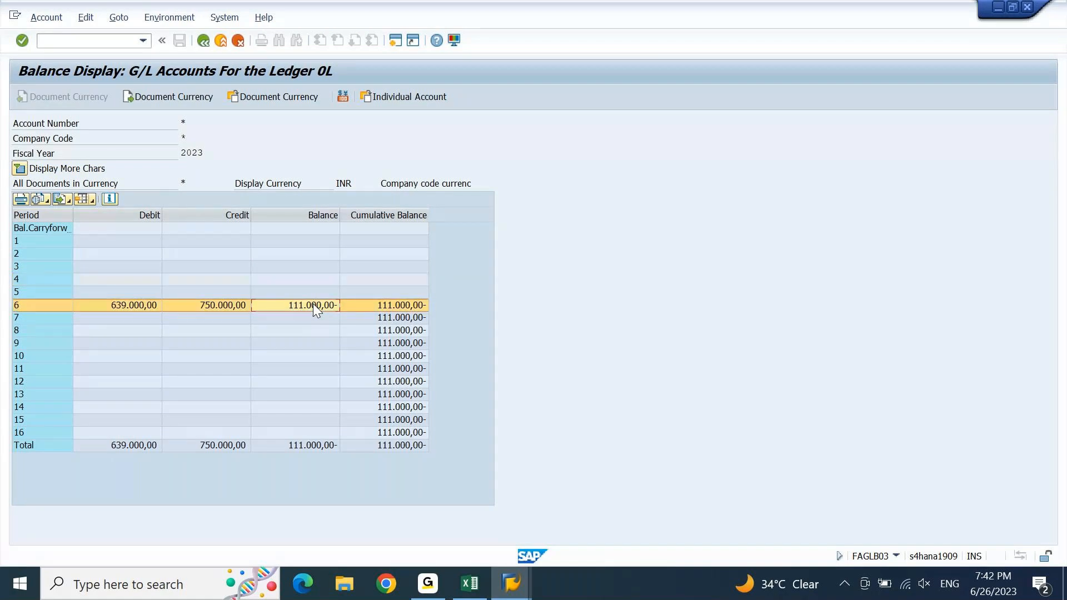
click(306, 216)
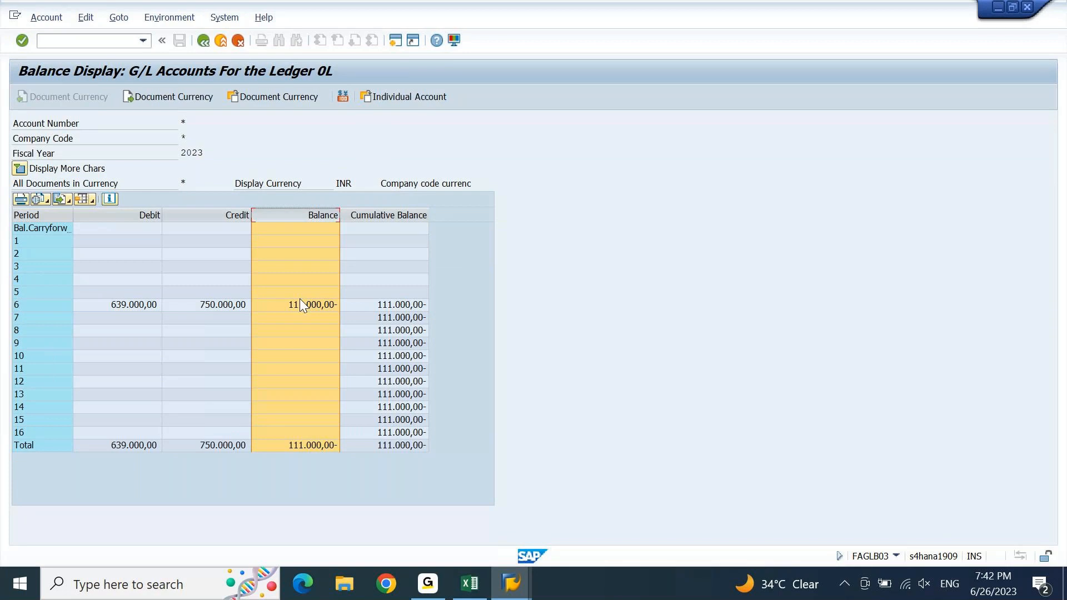
click(404, 217)
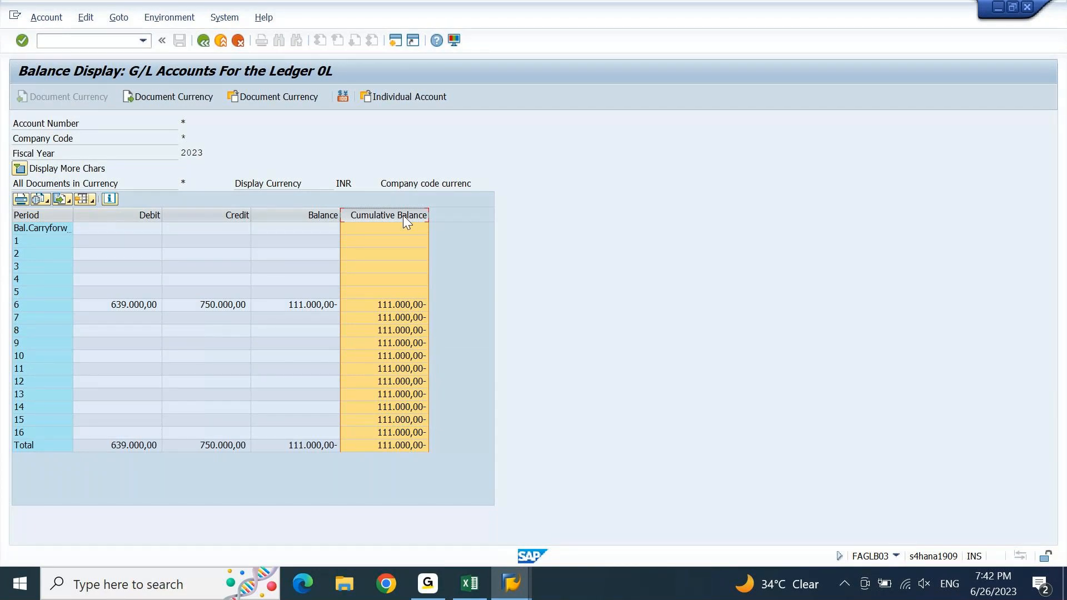
click(292, 304)
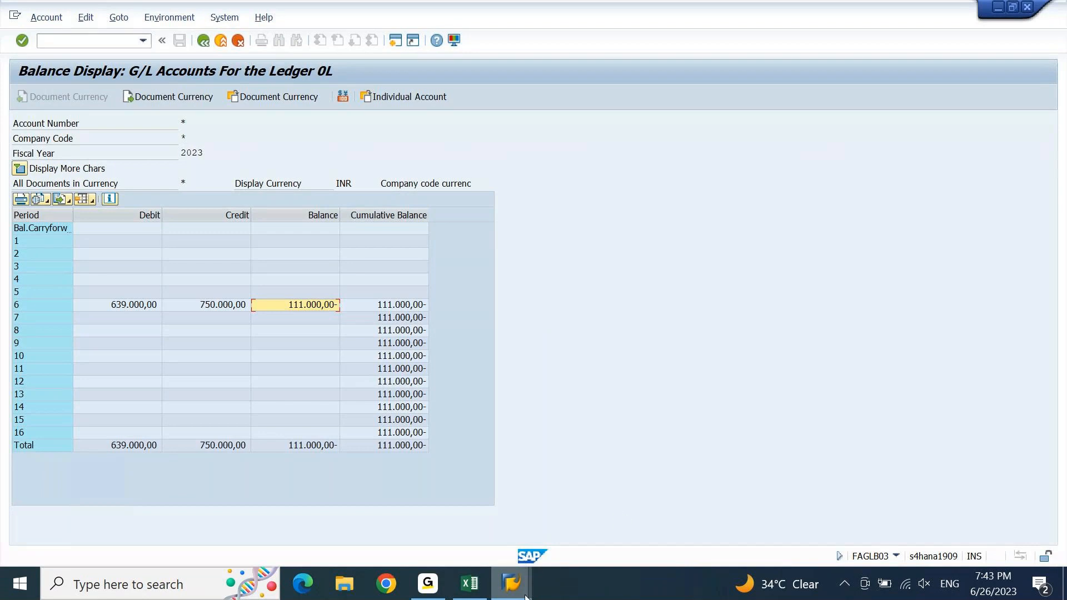
Step: Execute the 2024 balance carryforward for company code PNIN with Test Run turned off, and check its Retained Earnings row
mouse_move(525, 596)
click(802, 508)
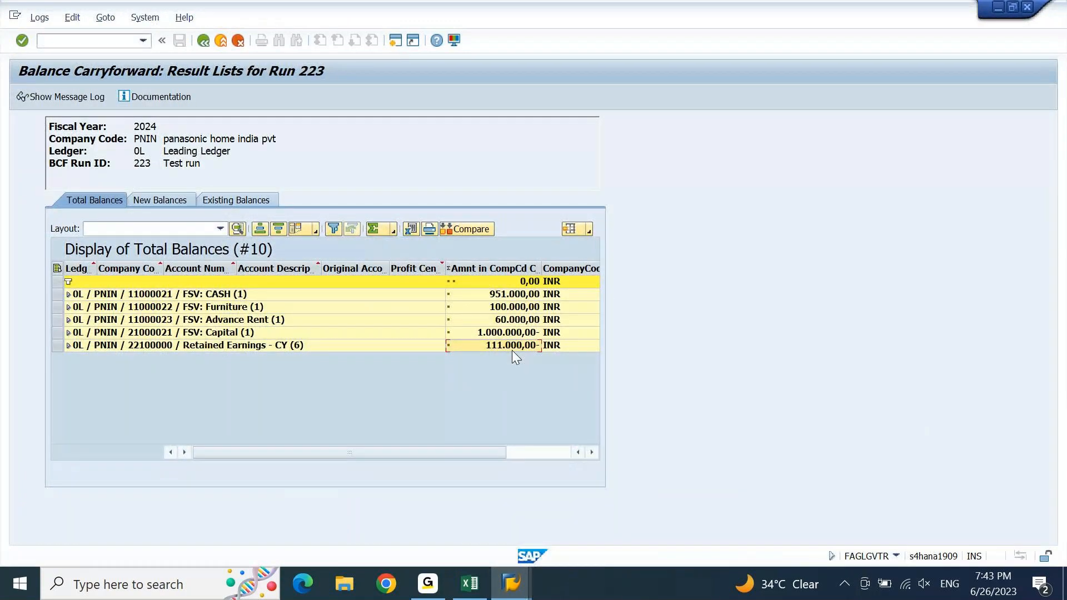
key(F3)
click(29, 214)
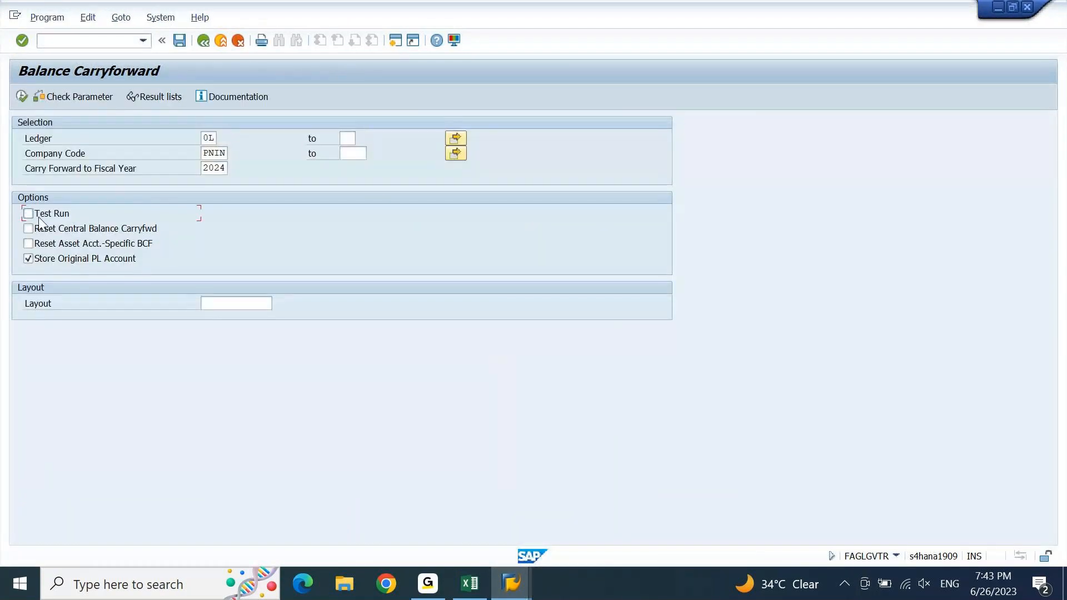
click(22, 102)
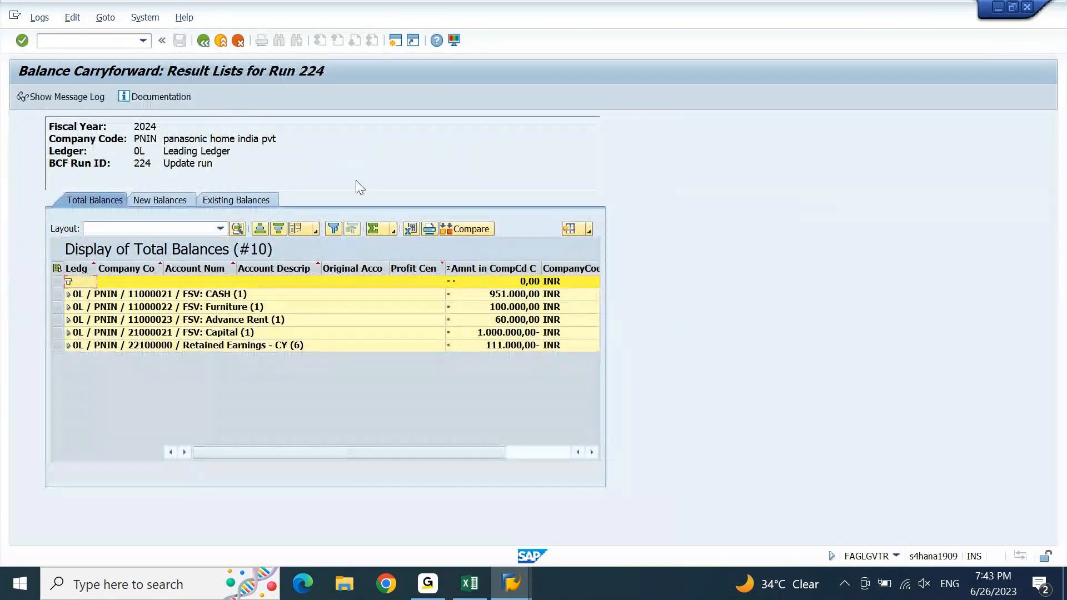
click(270, 346)
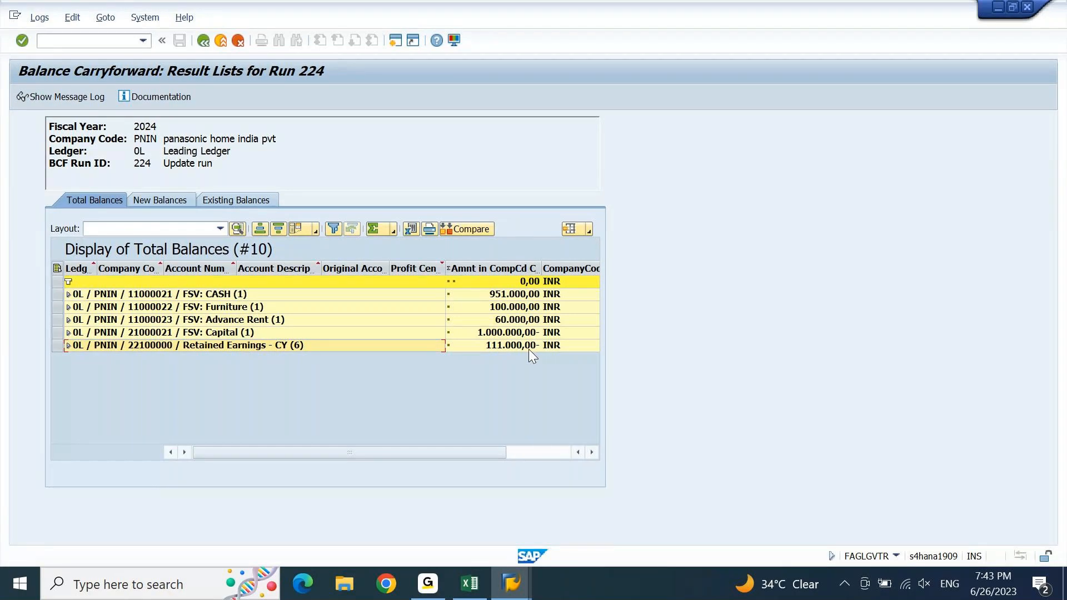
mouse_move(512, 584)
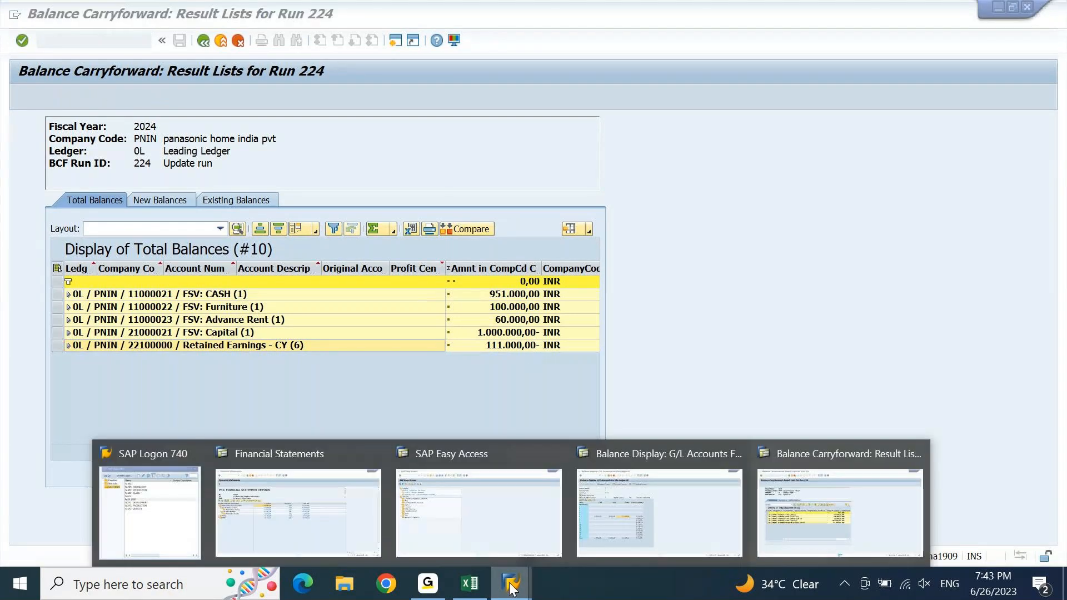
click(833, 498)
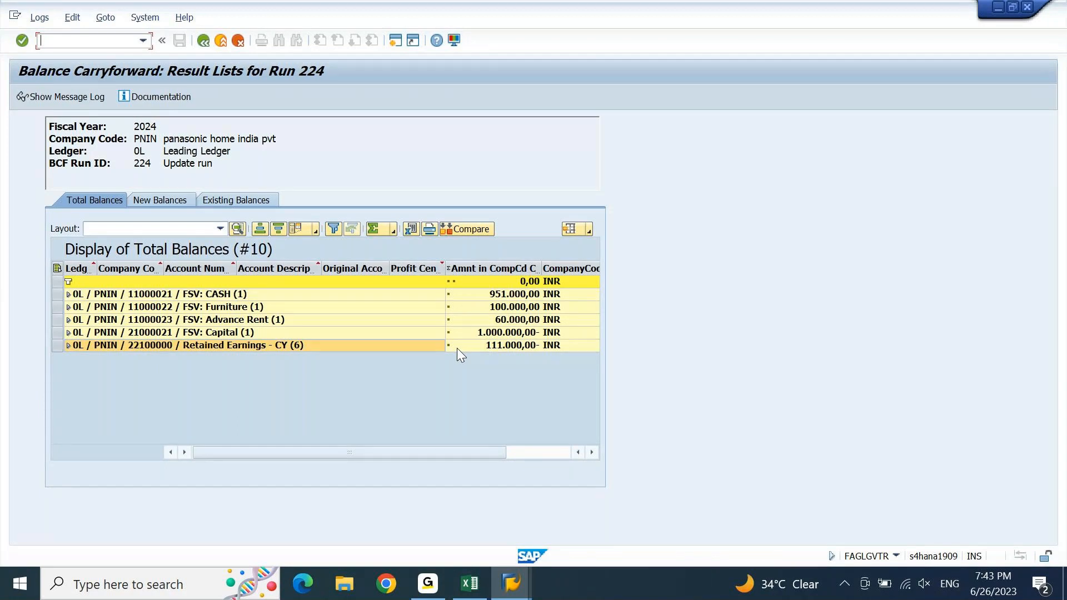
Step: Start FAGLL03 in the SAP Easy Access session and list the open items of account 22100000 in company code PNIN
click(516, 588)
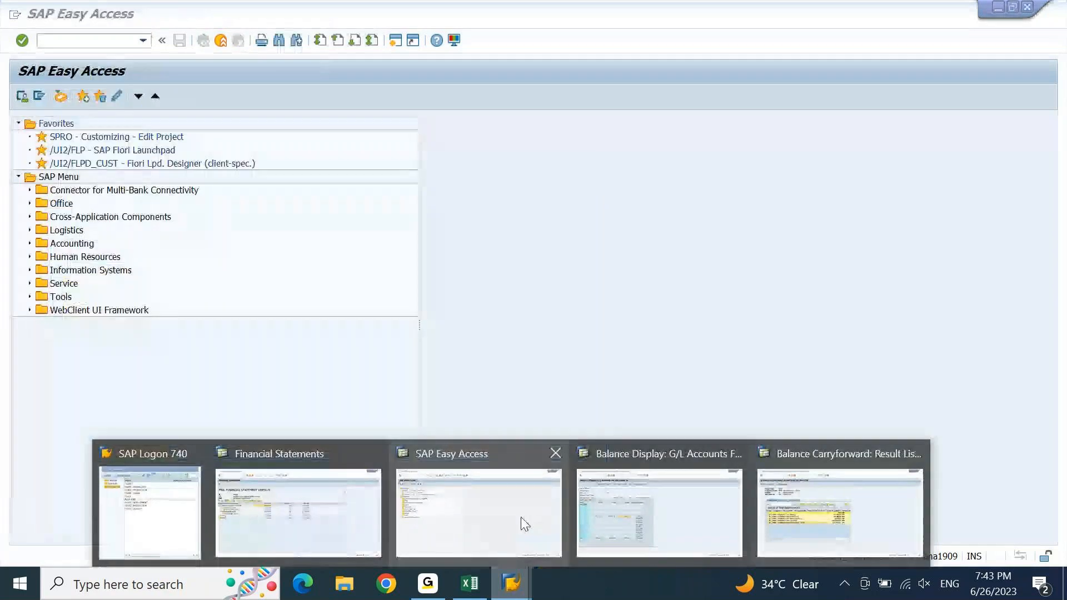
click(522, 515)
text(FAGLL03)
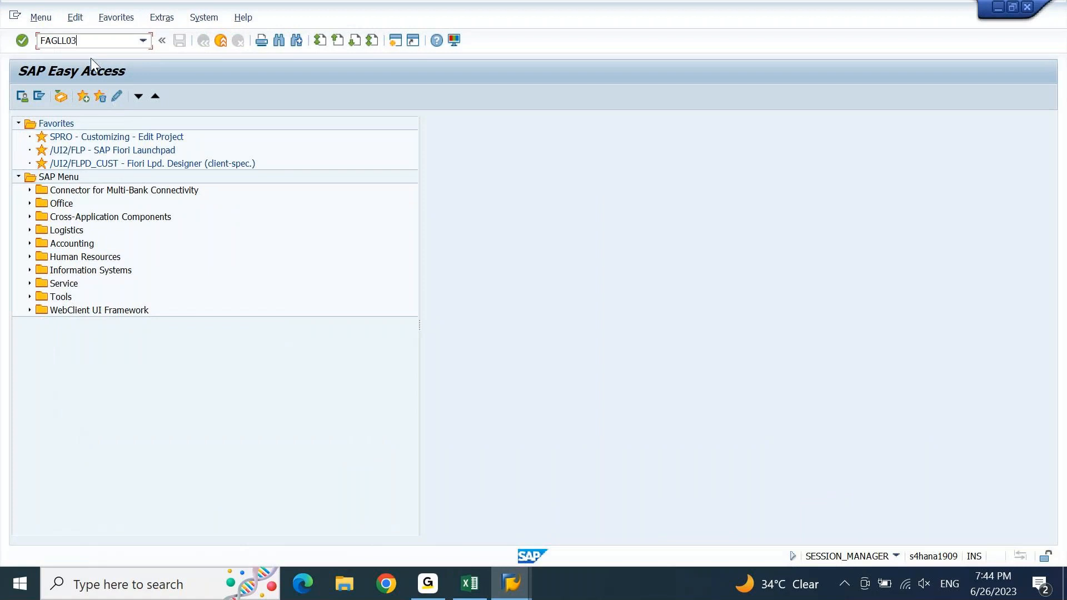
key(Return)
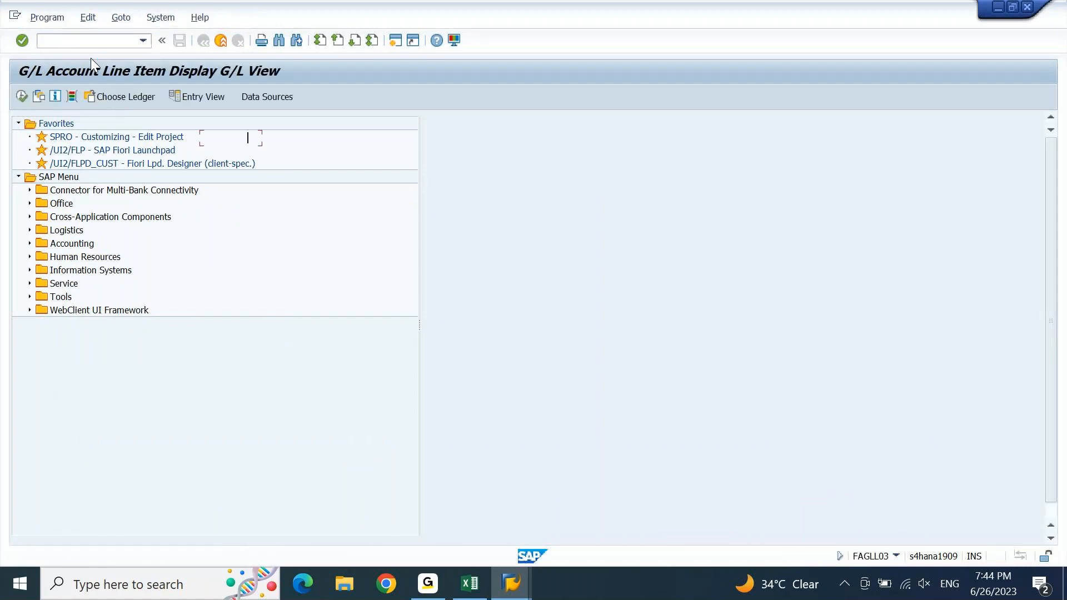
key(F8)
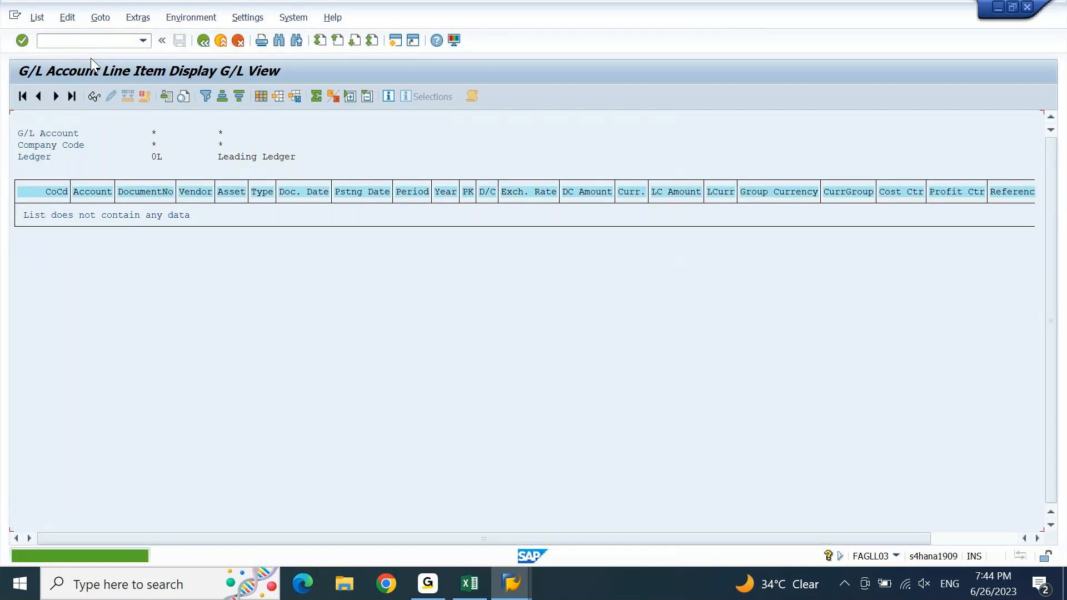
Step: Switch the line item selection for account 22100000 to All Items and list it without a posting date restriction
key(F3)
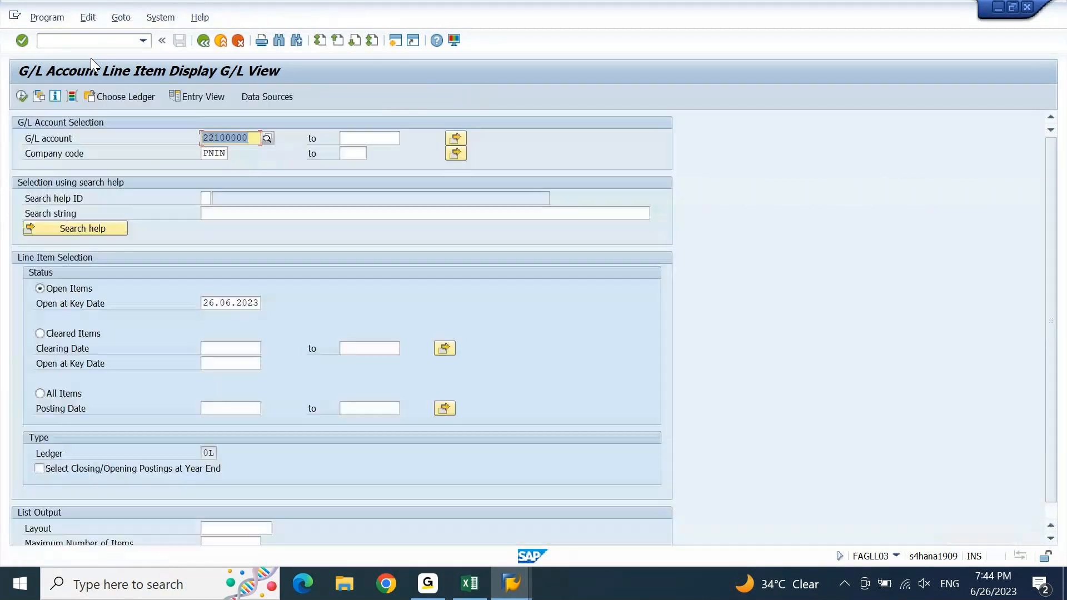
click(40, 394)
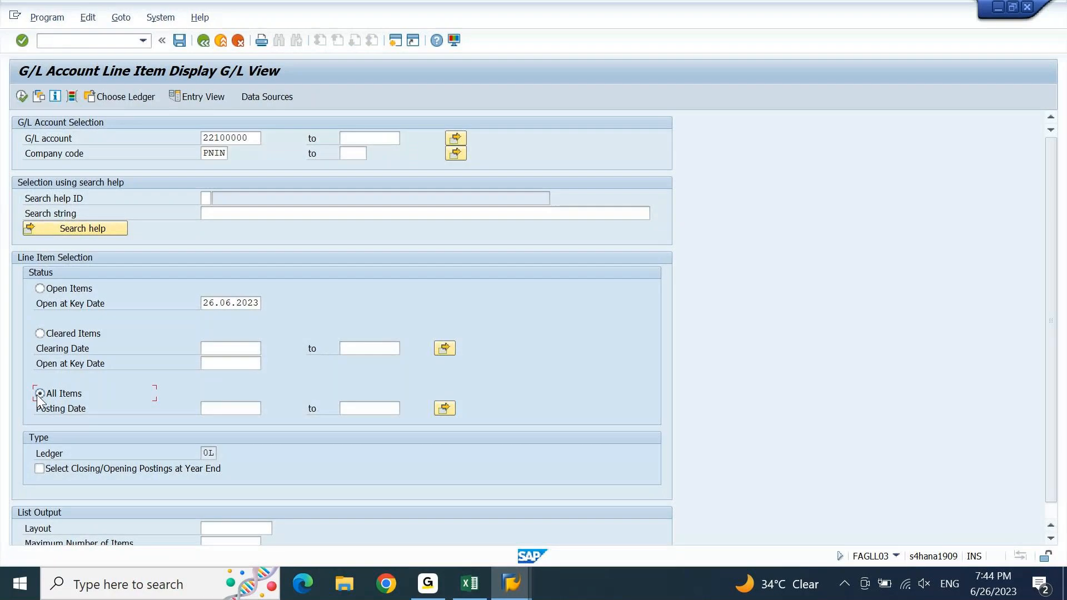
key(F8)
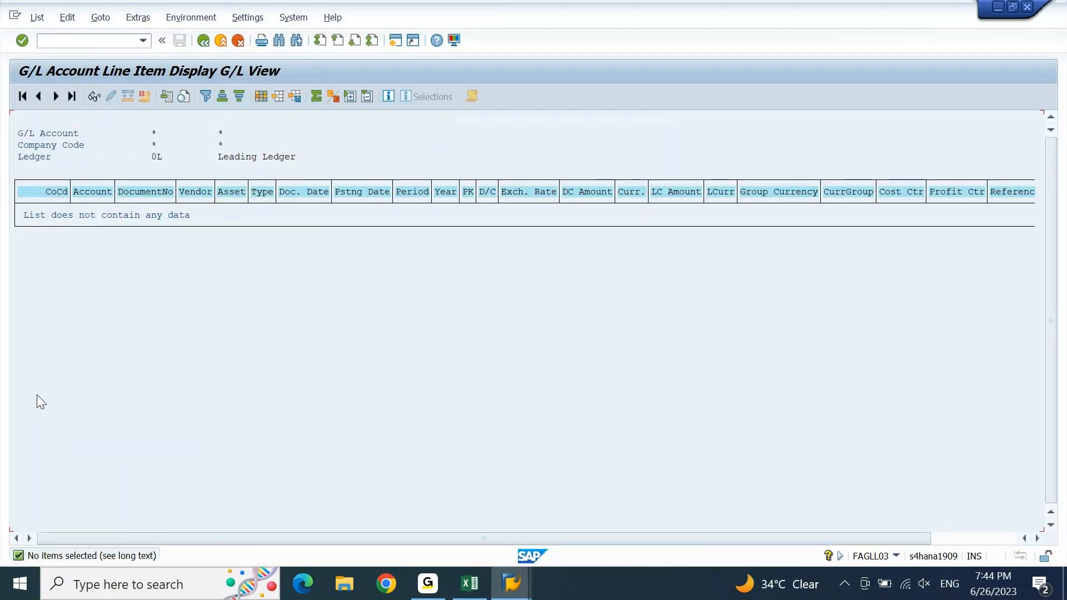
Step: In the FAGLB03 session, replace the account range with account 22100000 and display its 2023 balances for company code PNIN
mouse_move(511, 584)
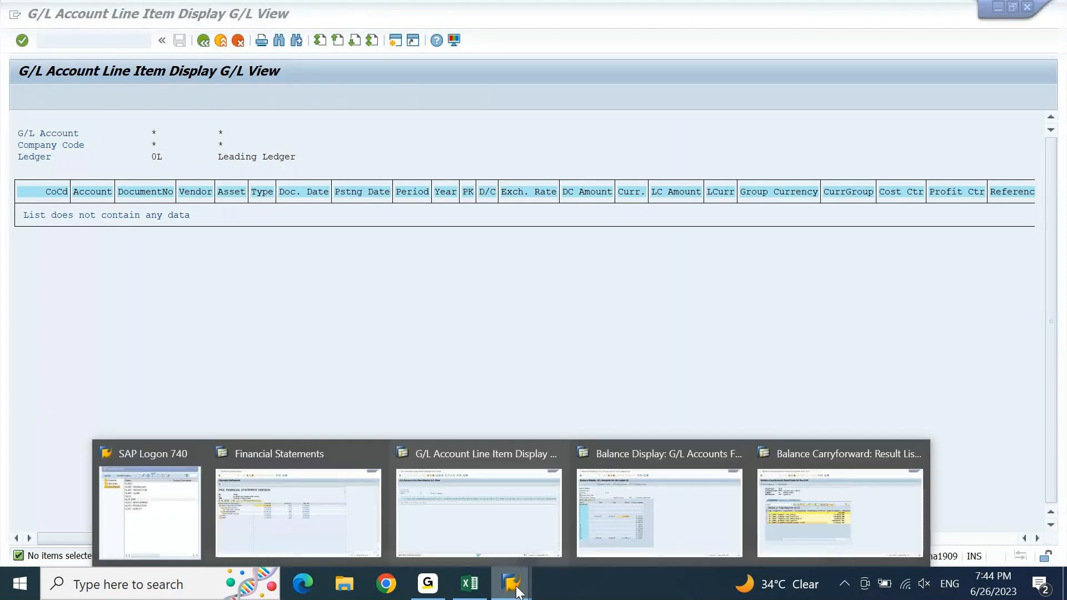
click(723, 509)
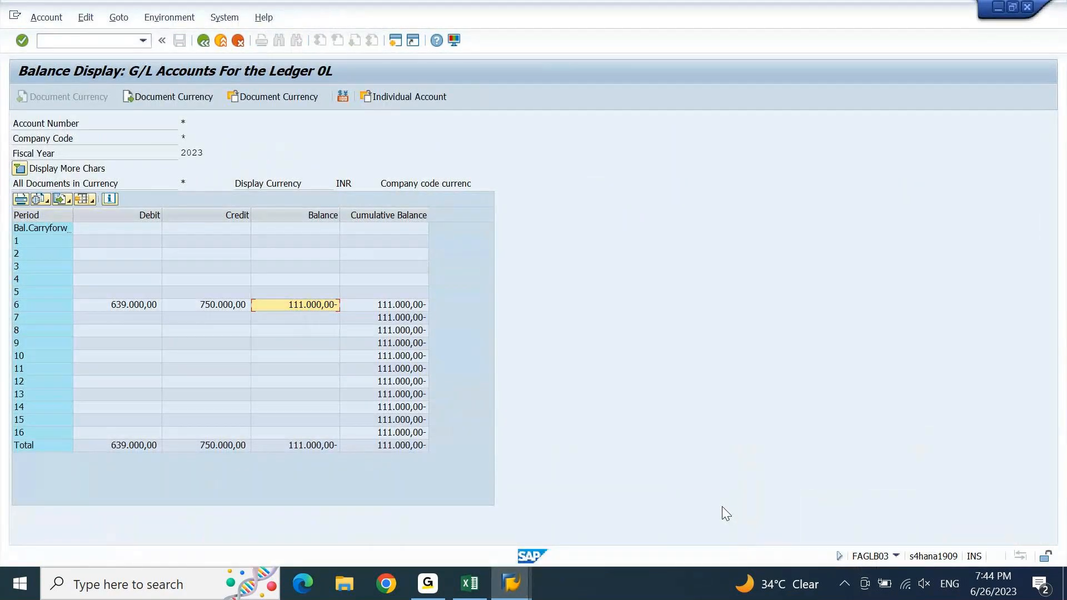
key(F3)
key(Delete)
key(Tab)
key(Delete)
key(shift+Tab)
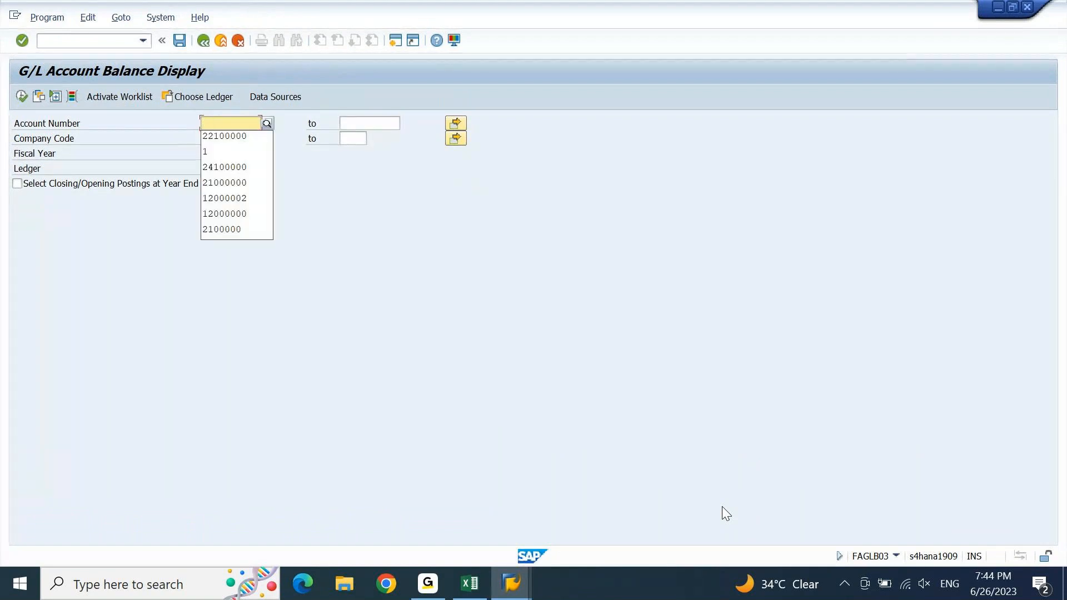
key(Down)
key(Return)
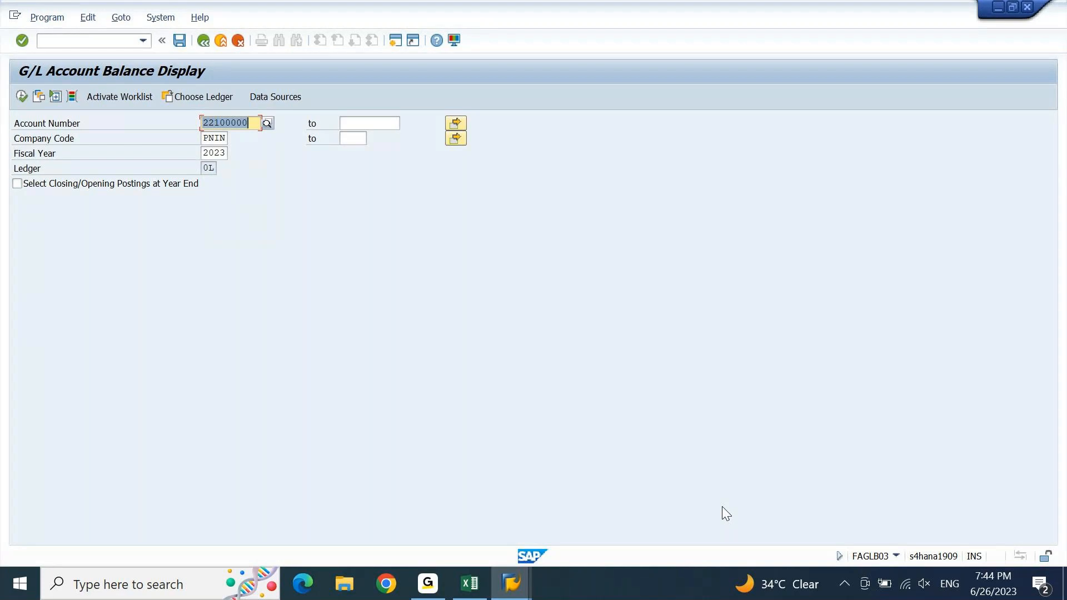
key(F8)
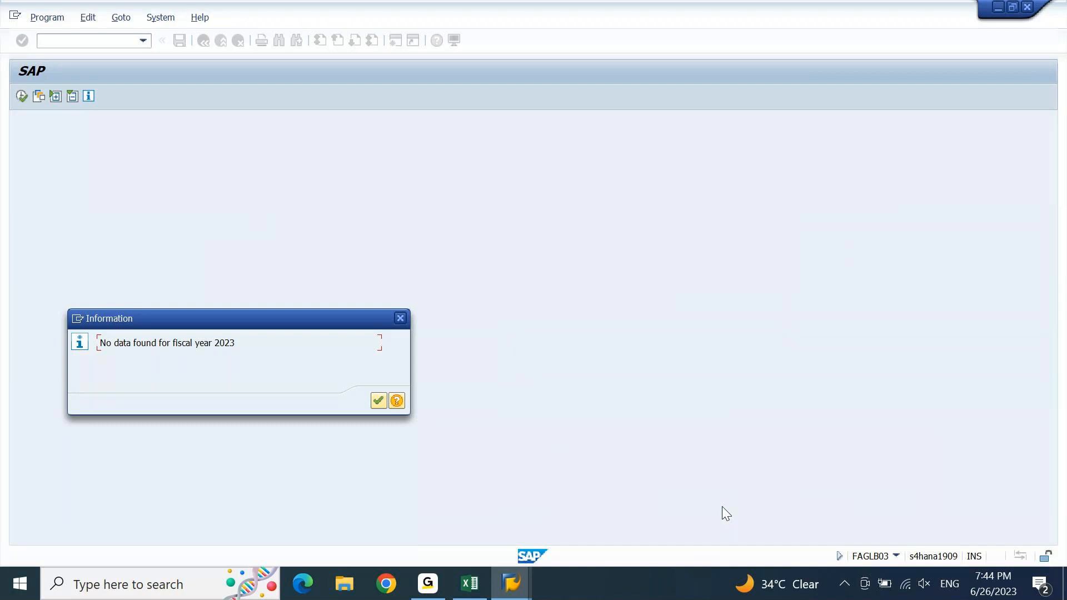
key(Return)
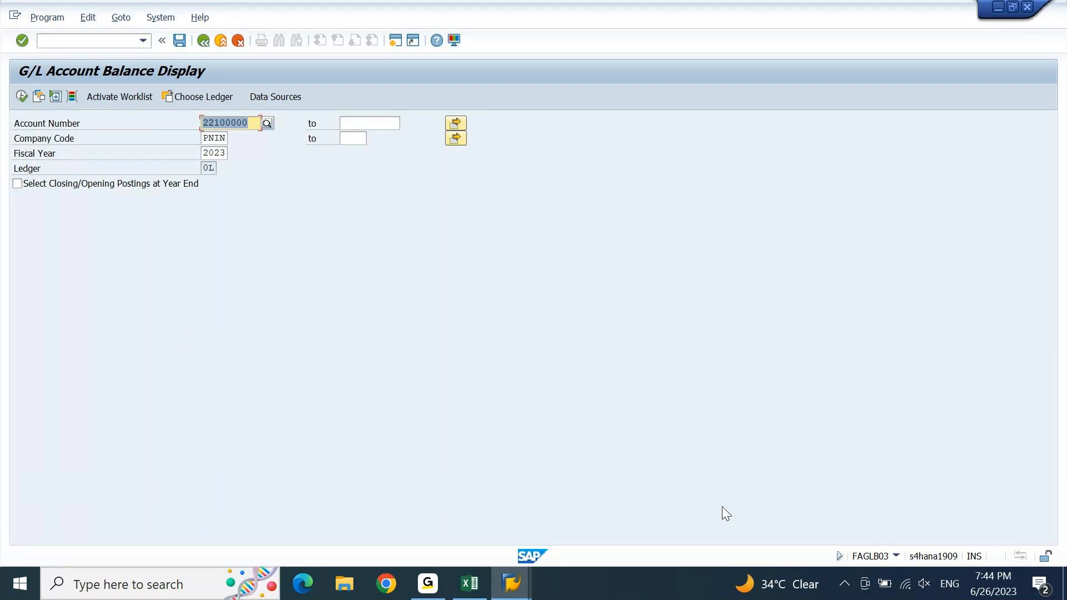
Step: Set the fiscal year to 2024 and display the balances of account 22100000 for company code PNIN
key(Tab)
key(Tab)
text(2024)
key(Return)
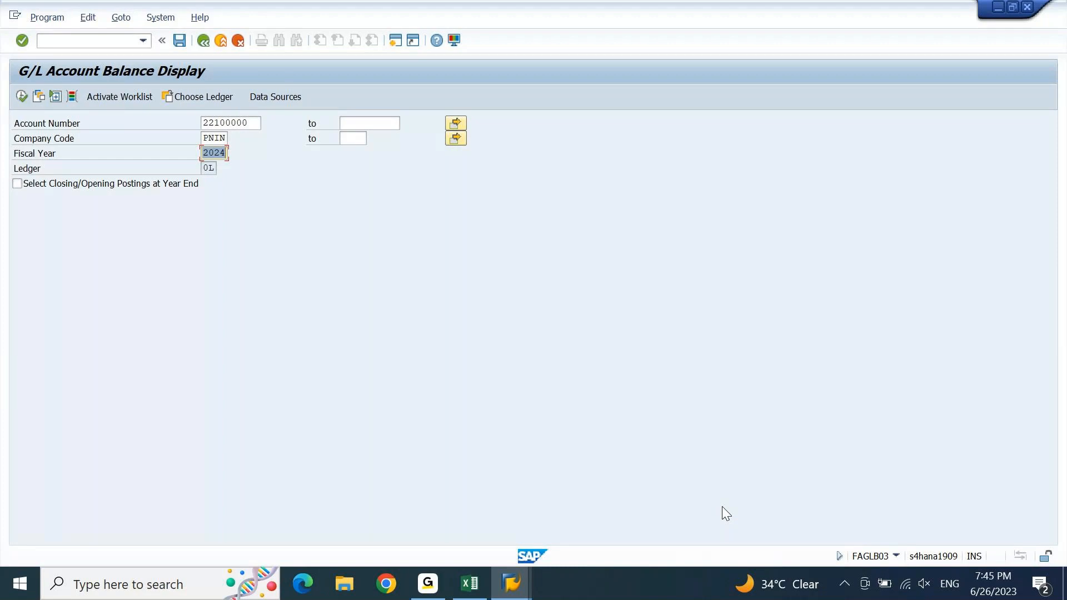
key(F8)
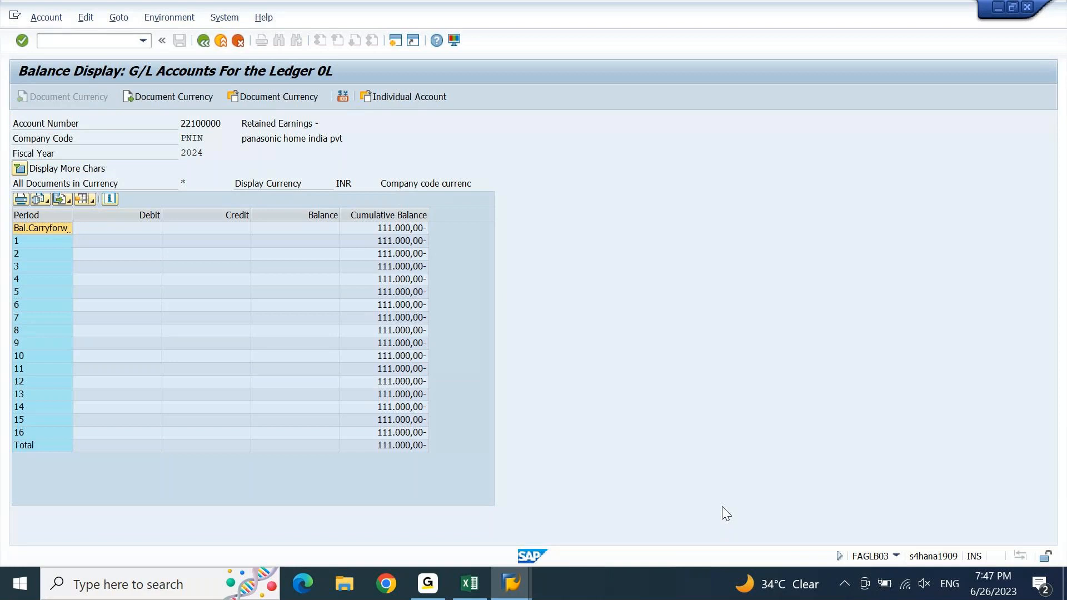
Step: Return to the balance carryforward results and examine the amount and account of the Retained Earnings row
key(F3)
mouse_move(511, 587)
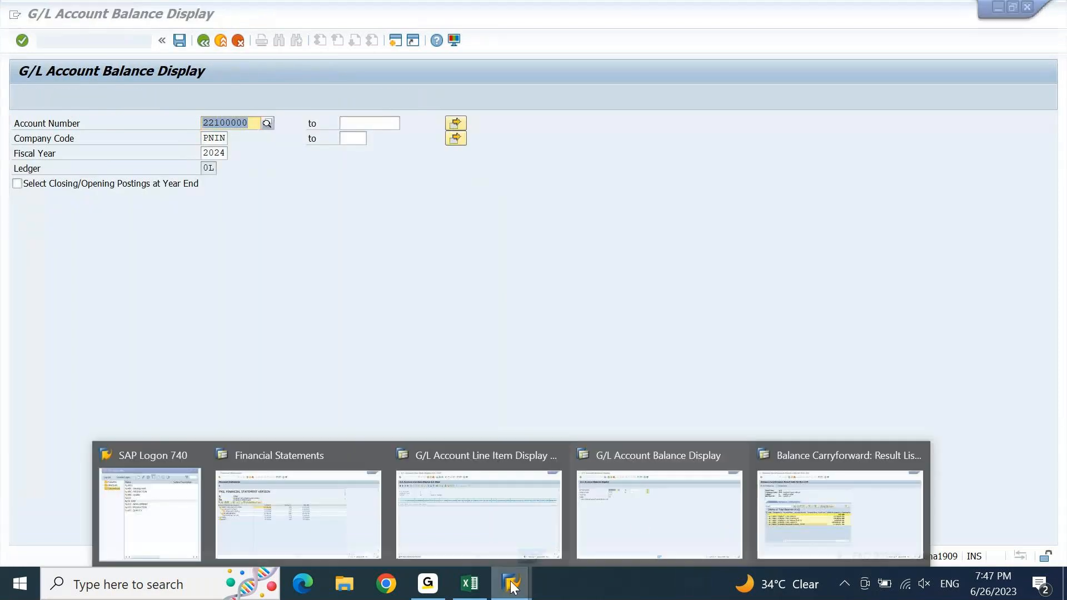
click(855, 514)
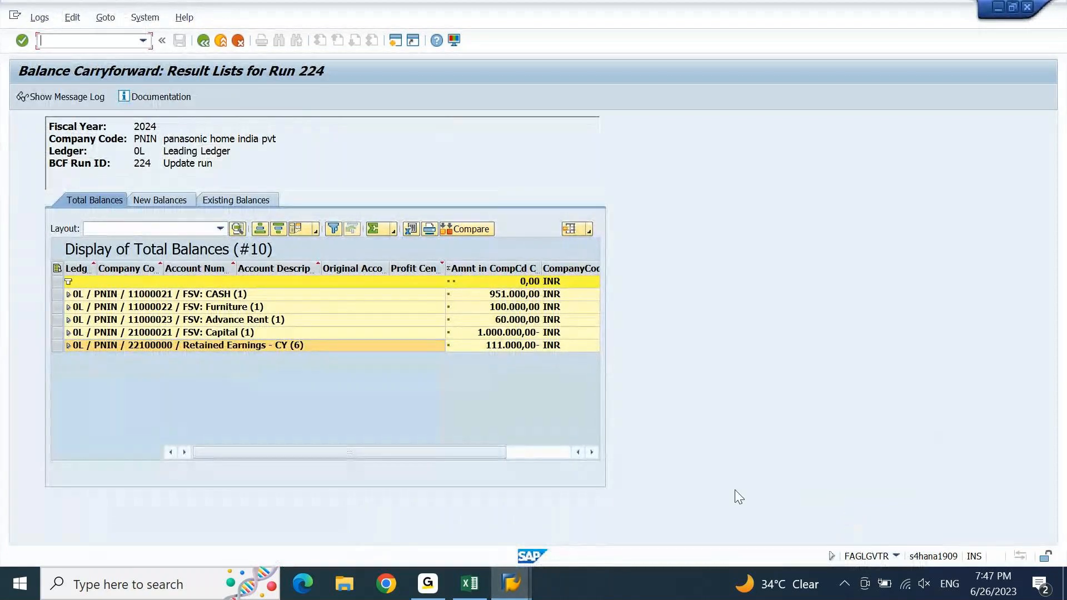
click(570, 349)
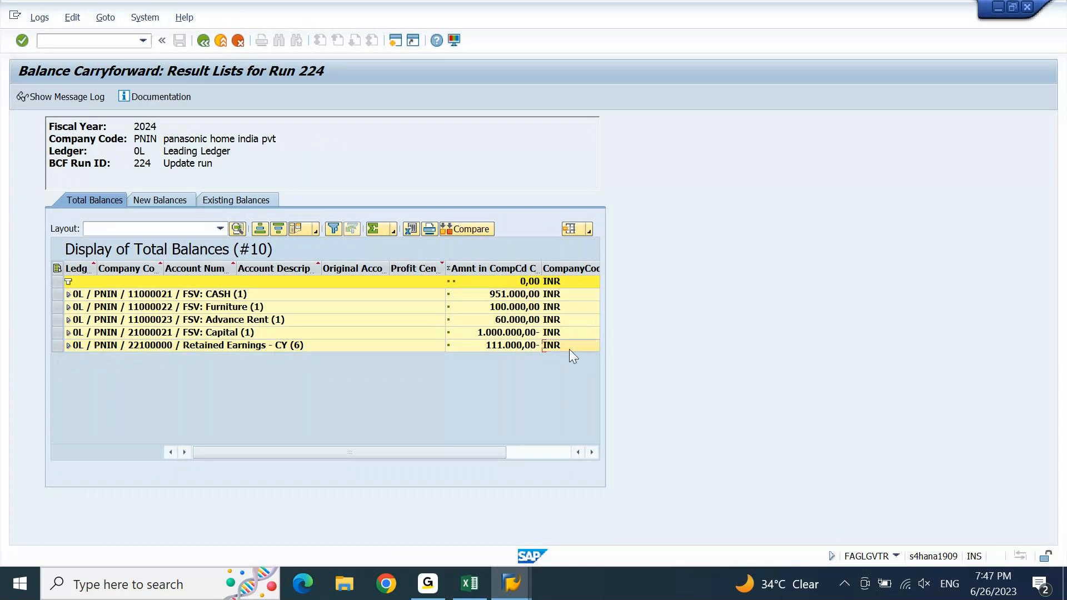
key(Left)
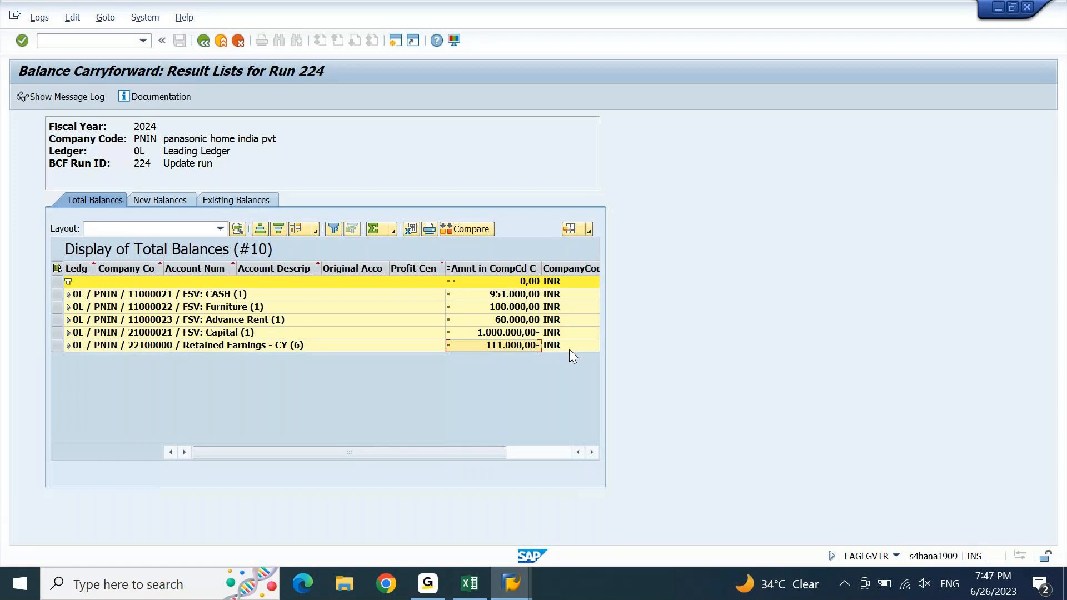
click(308, 349)
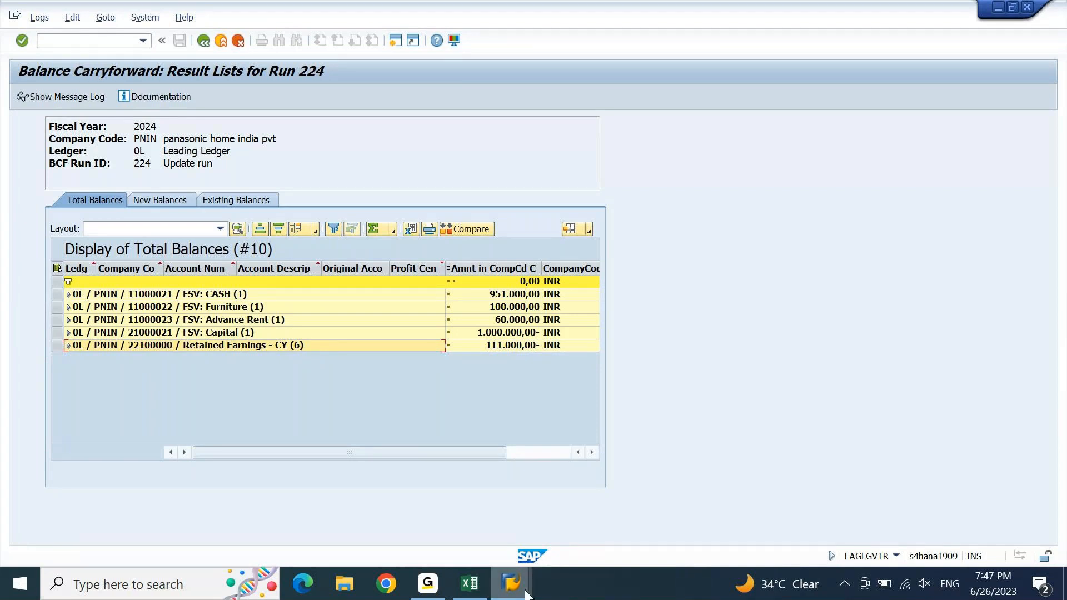
Step: Redisplay the 2024 balances of account 22100000 in FAGLB03 and compare the Cumulative Balance column with Debit, Credit and Balance
mouse_move(526, 594)
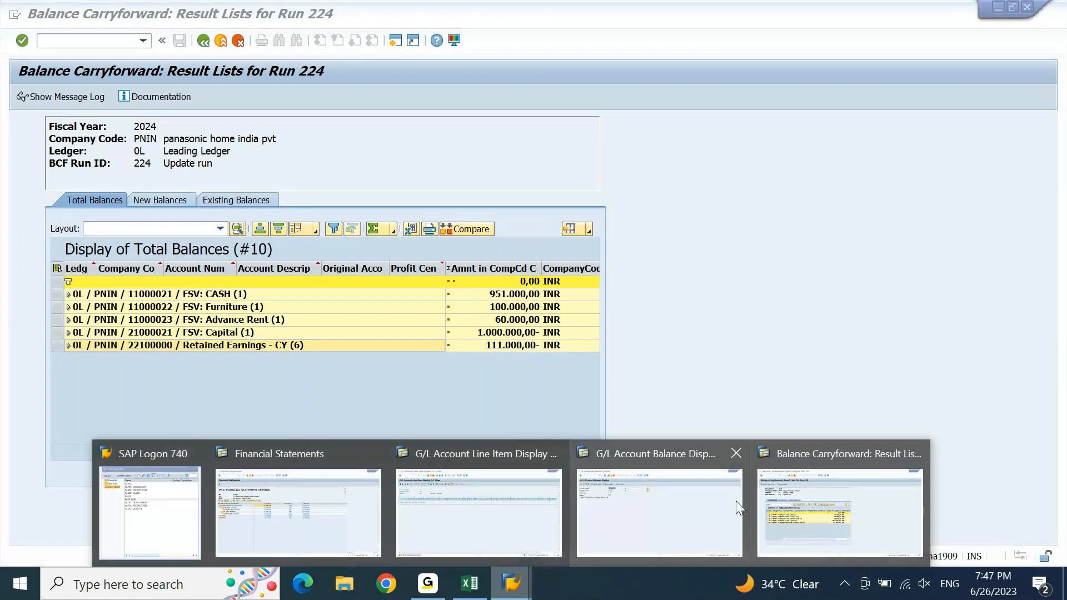
click(736, 501)
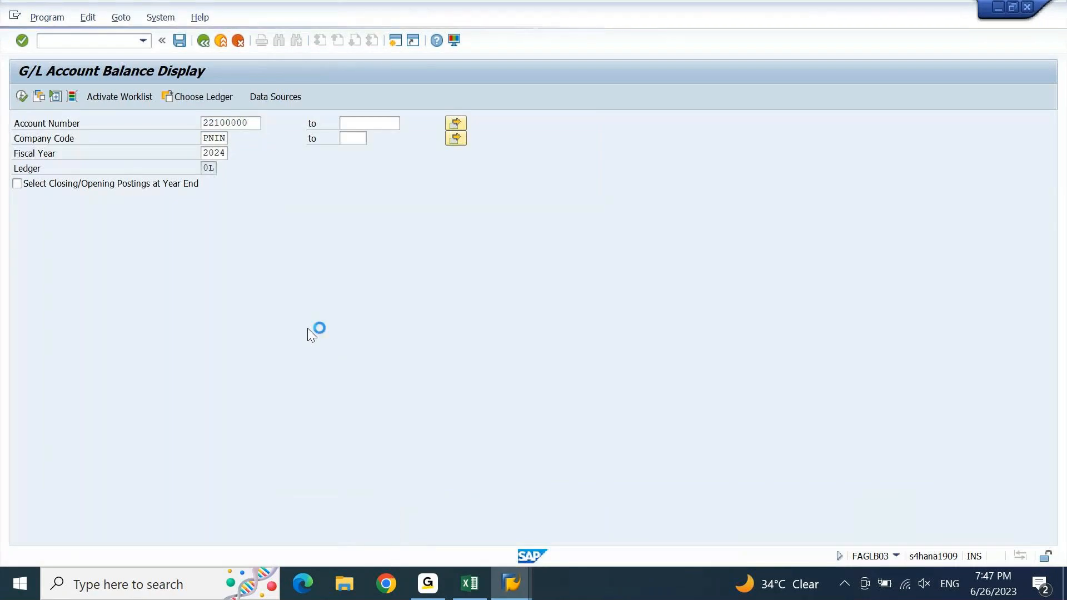
click(293, 241)
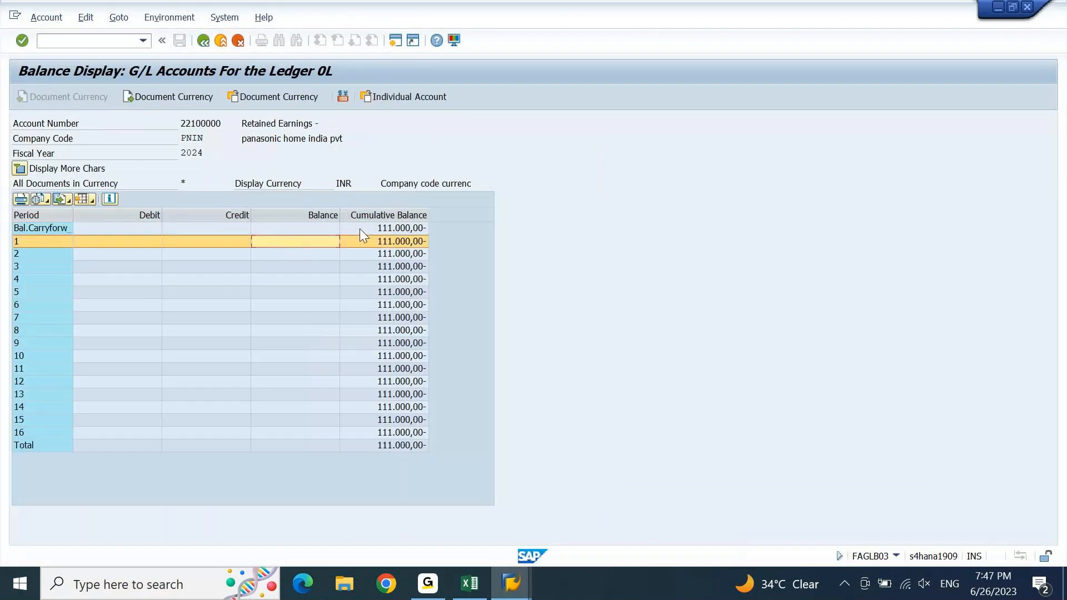
click(405, 216)
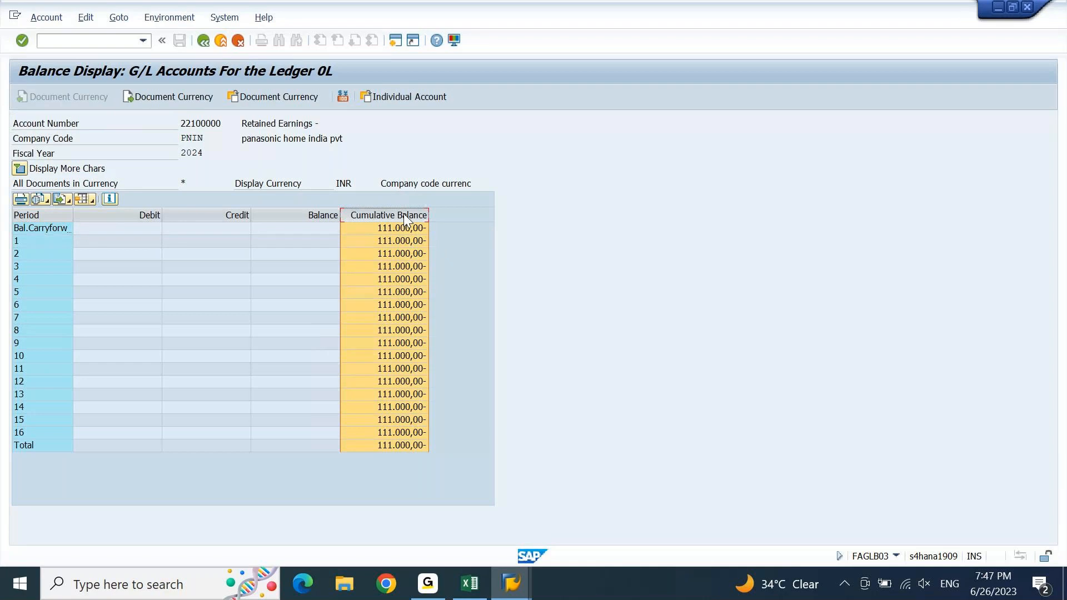
drag(148, 215, 263, 229)
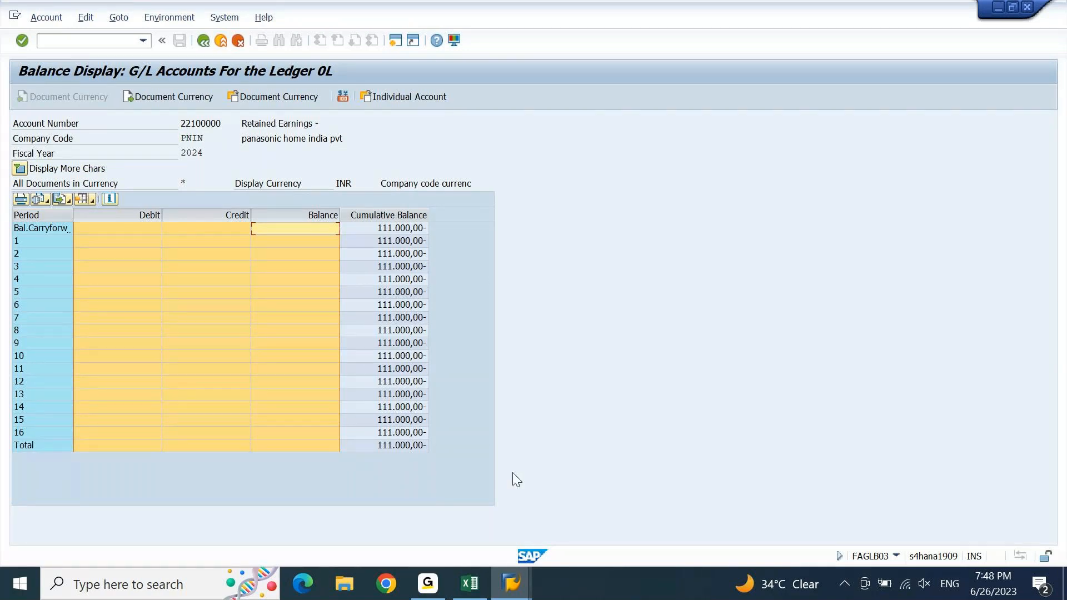
Step: Compare the Retained Earnings row in the carryforward results with the Cumulative Balance column for account 22100000 in FAGLB03
mouse_move(523, 589)
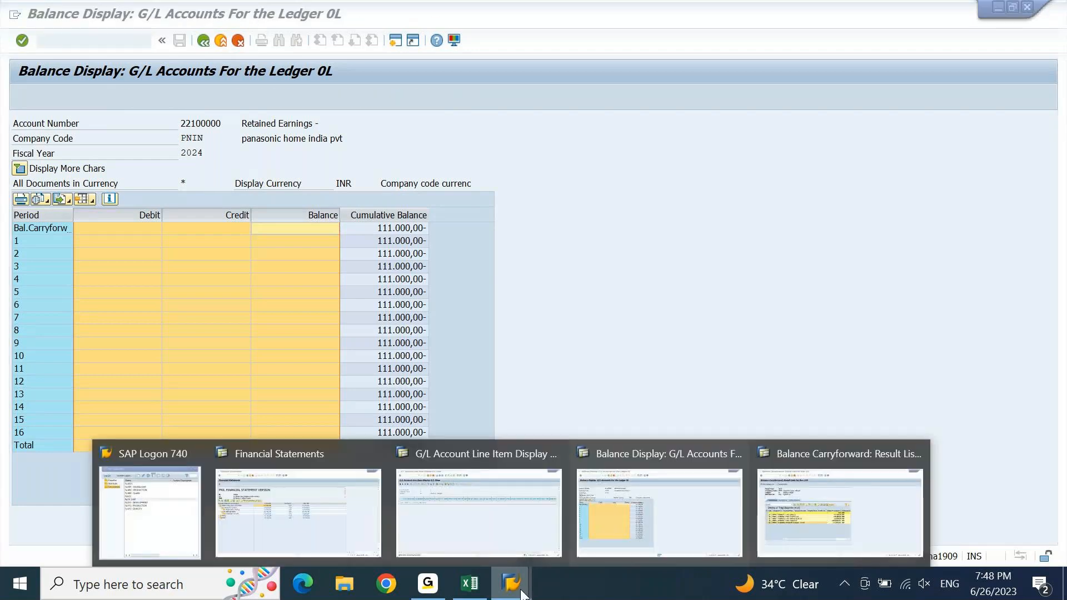
click(866, 503)
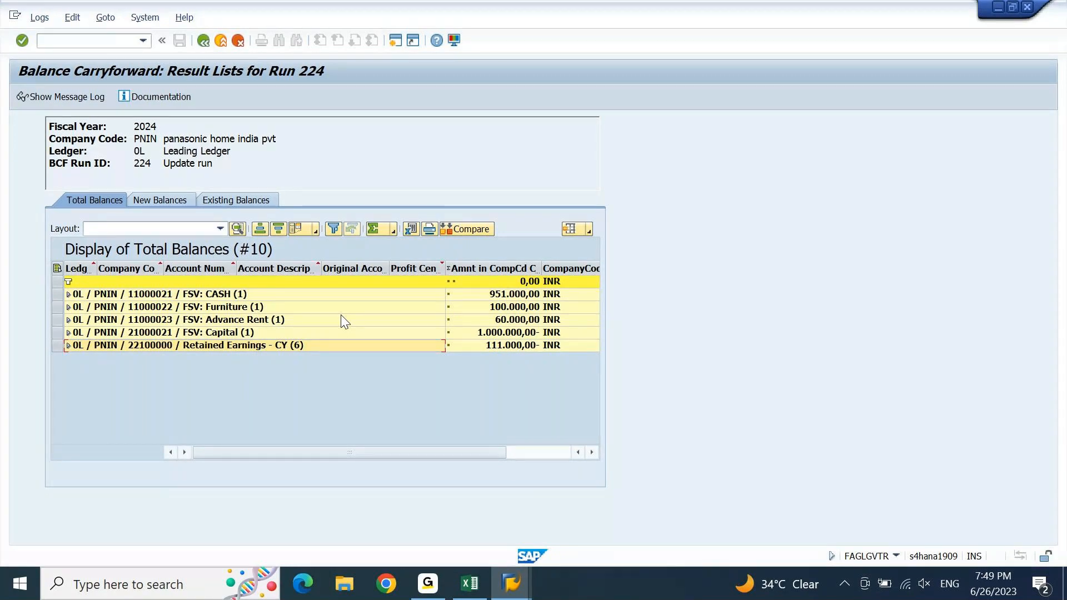
click(511, 585)
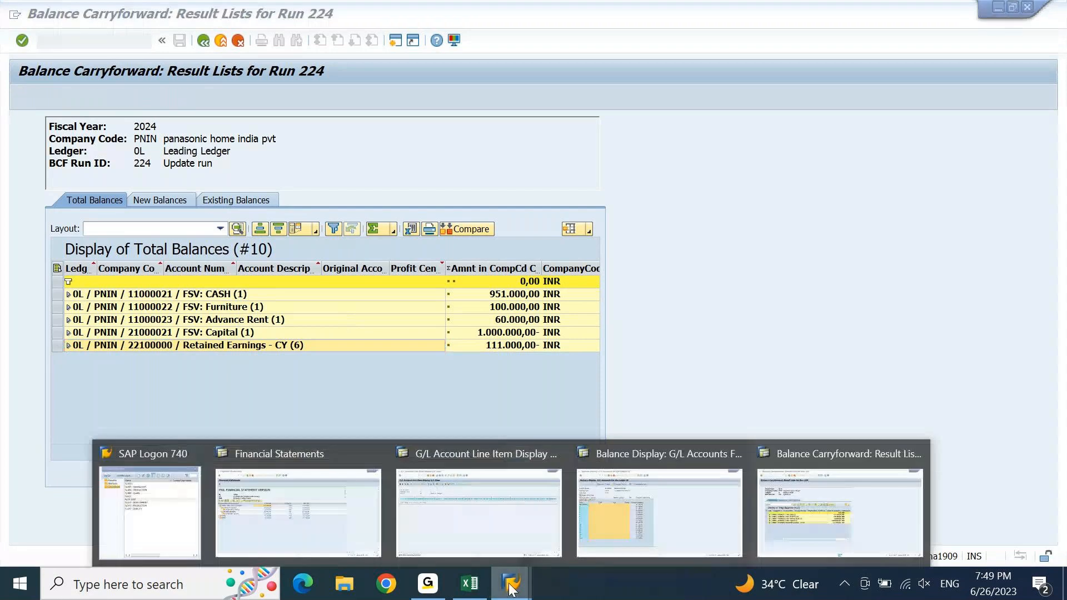
click(665, 528)
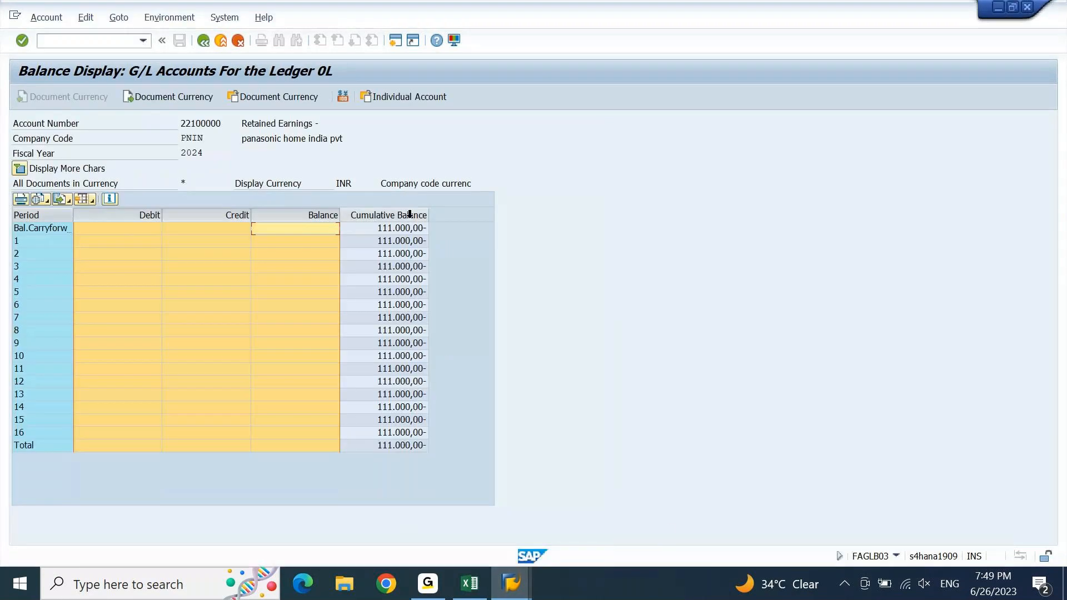
click(412, 214)
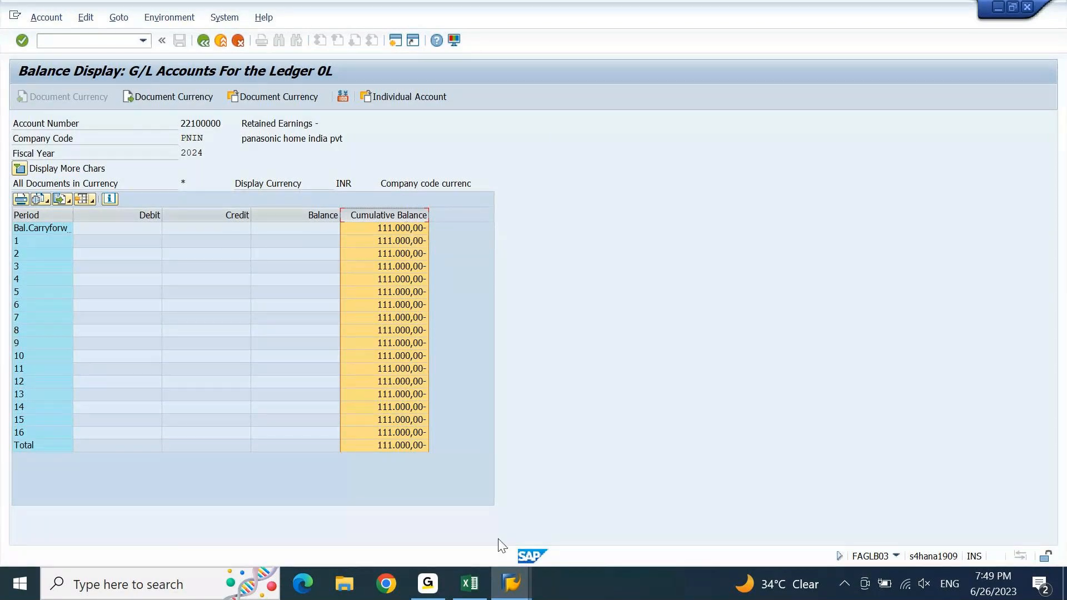
Step: Review the profit and loss total in the Financial Statements session against the balance carryforward results
mouse_move(516, 583)
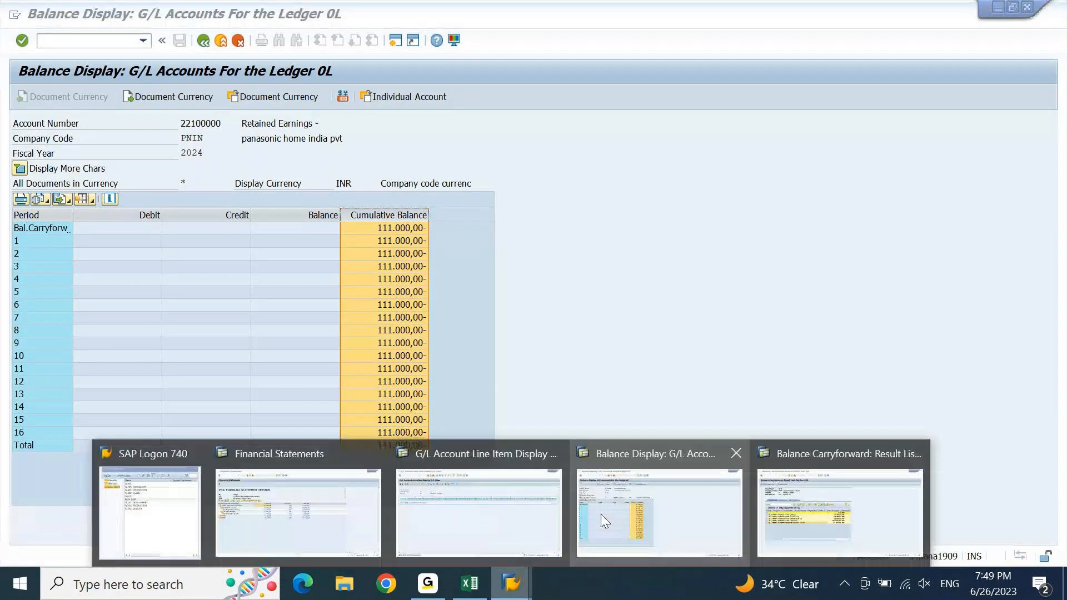
click(338, 528)
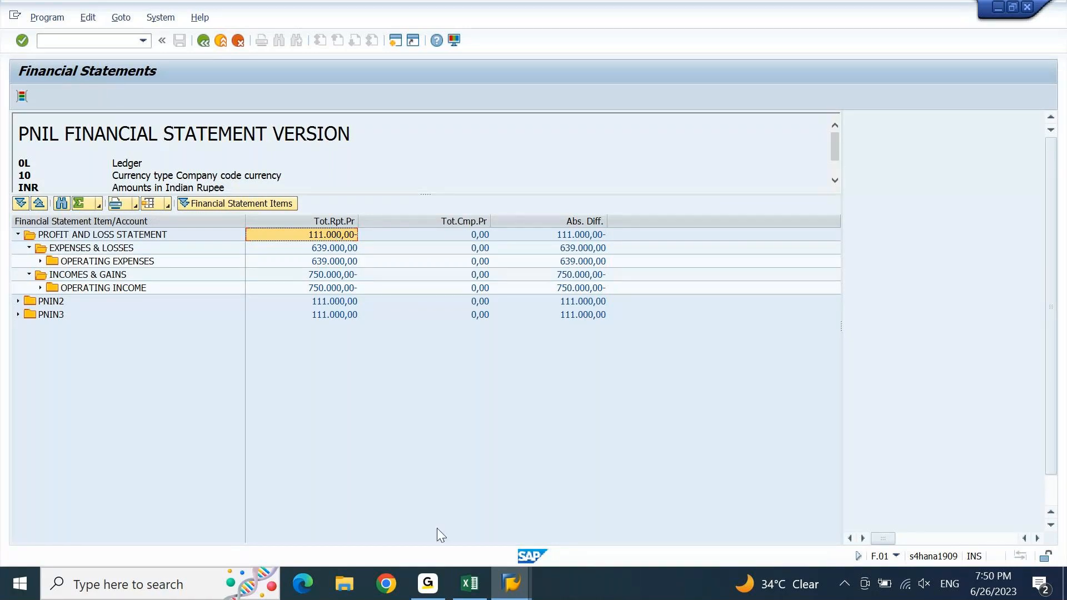
click(514, 589)
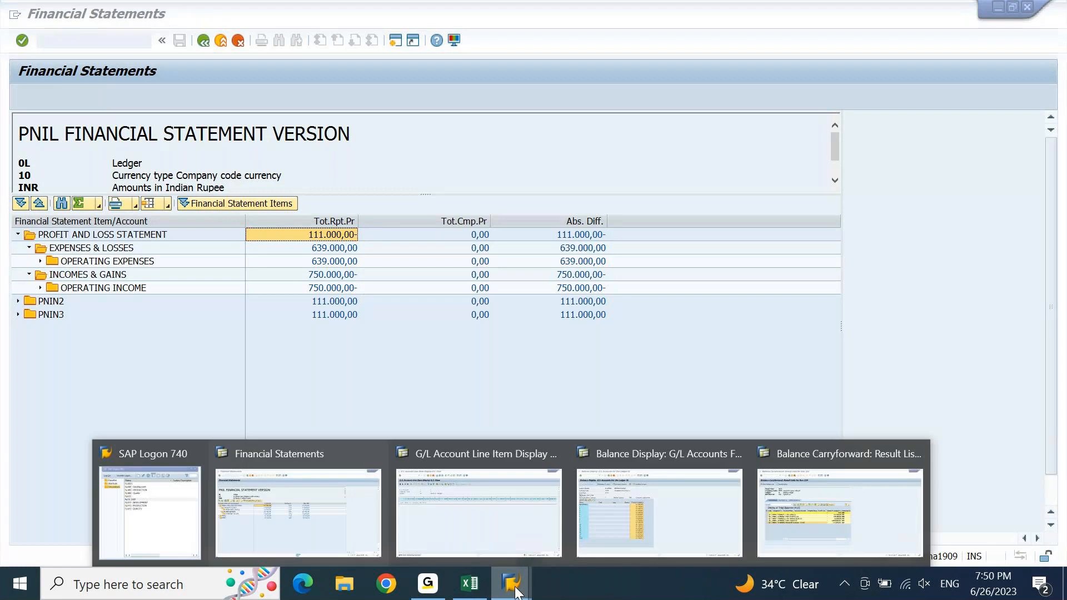
click(846, 524)
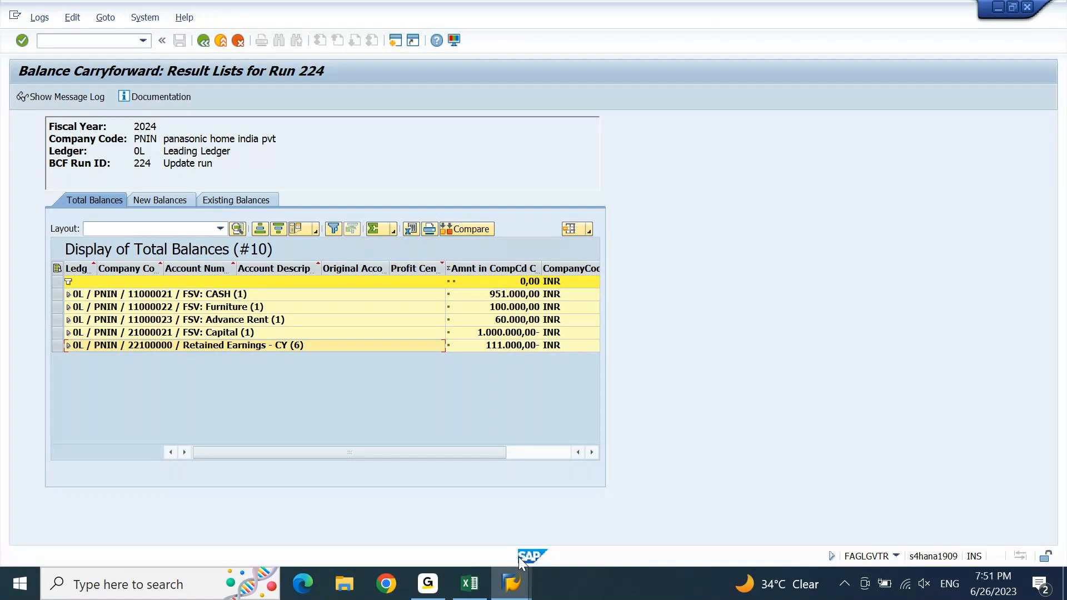
Step: Close the G/L balance display session and return the Financial Statements report to its selection screen
mouse_move(511, 584)
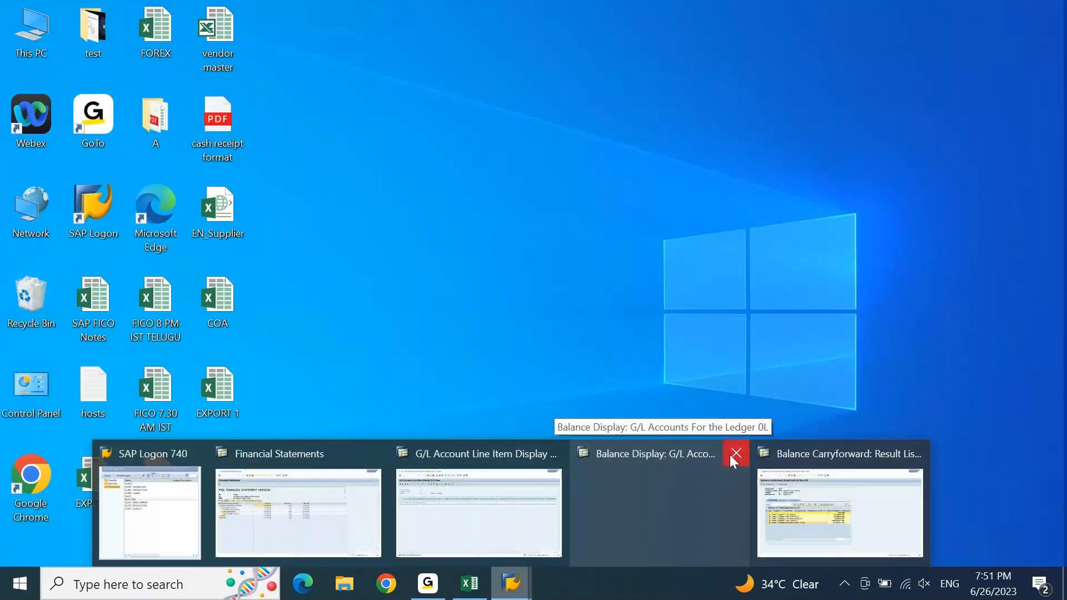
click(735, 455)
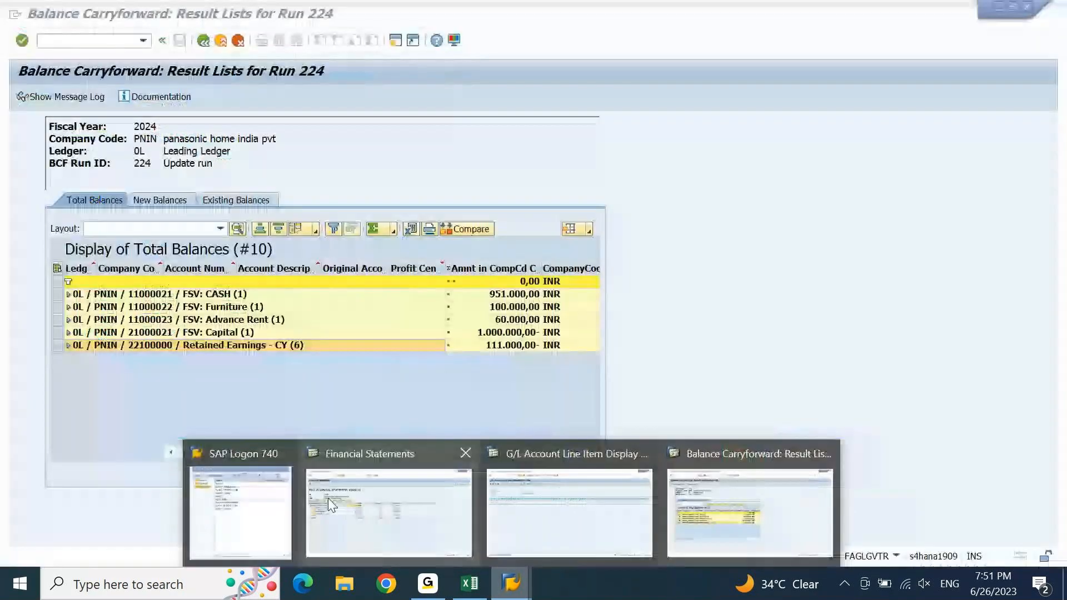
click(332, 504)
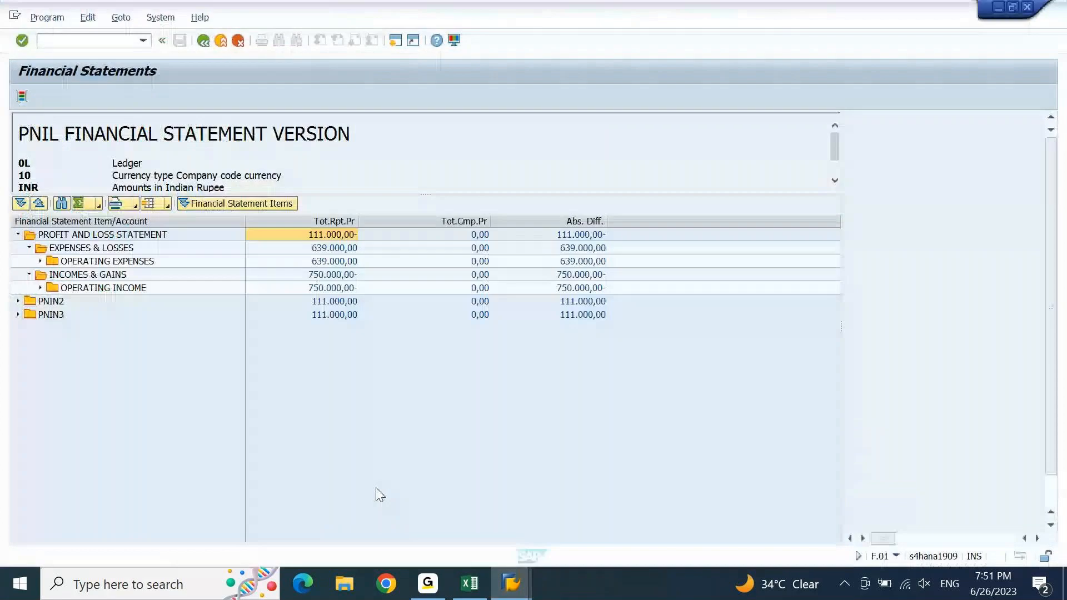
click(18, 234)
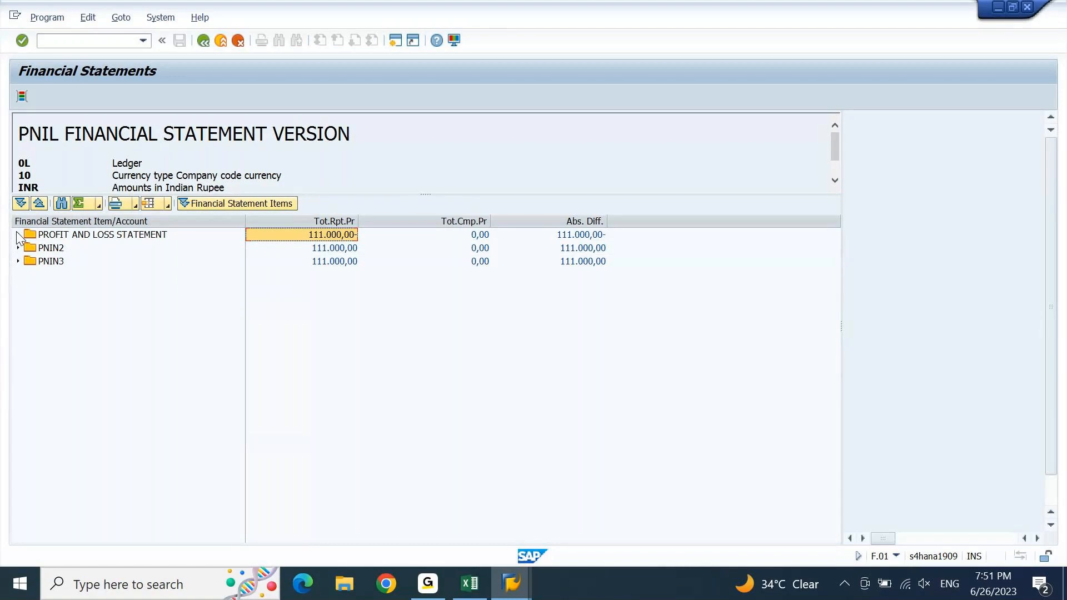
key(F3)
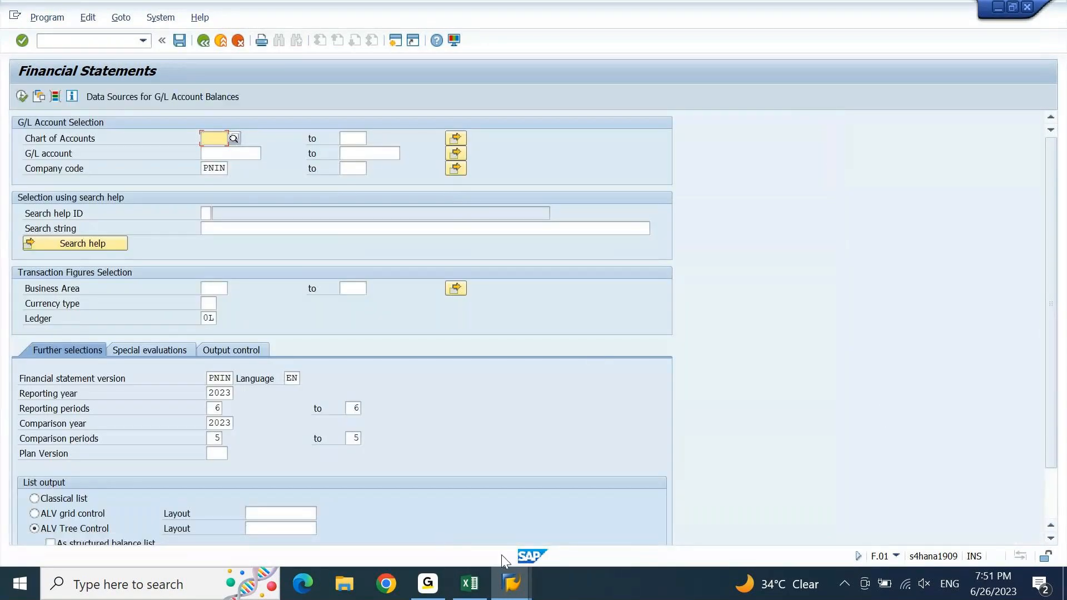
Step: End the transaction in the G/L Account Line Item Display session and open transaction OB58 there
mouse_move(510, 591)
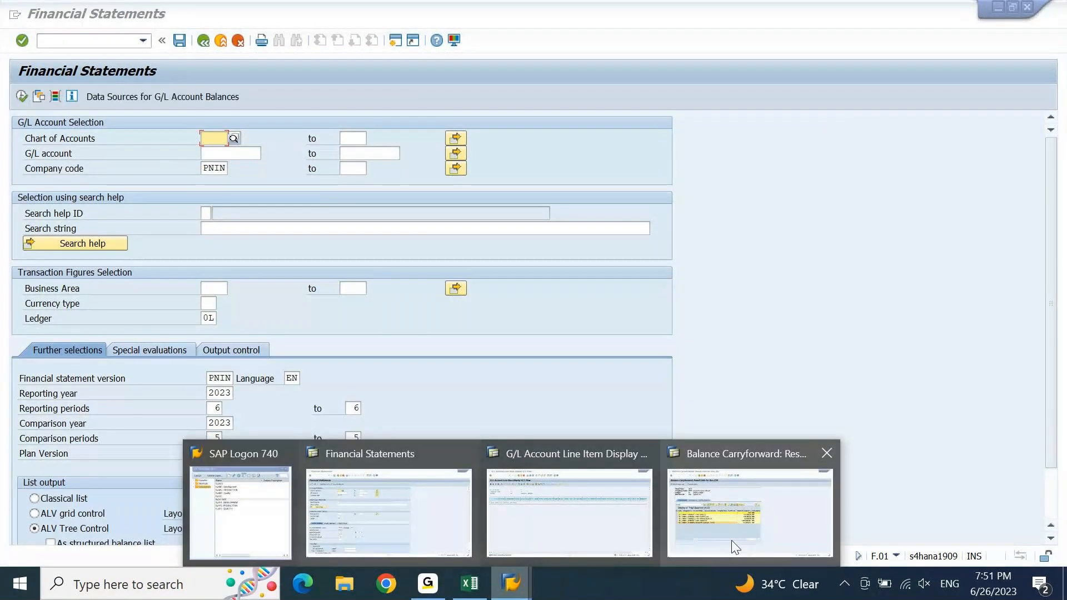
click(567, 511)
click(112, 44)
text(/N)
key(Return)
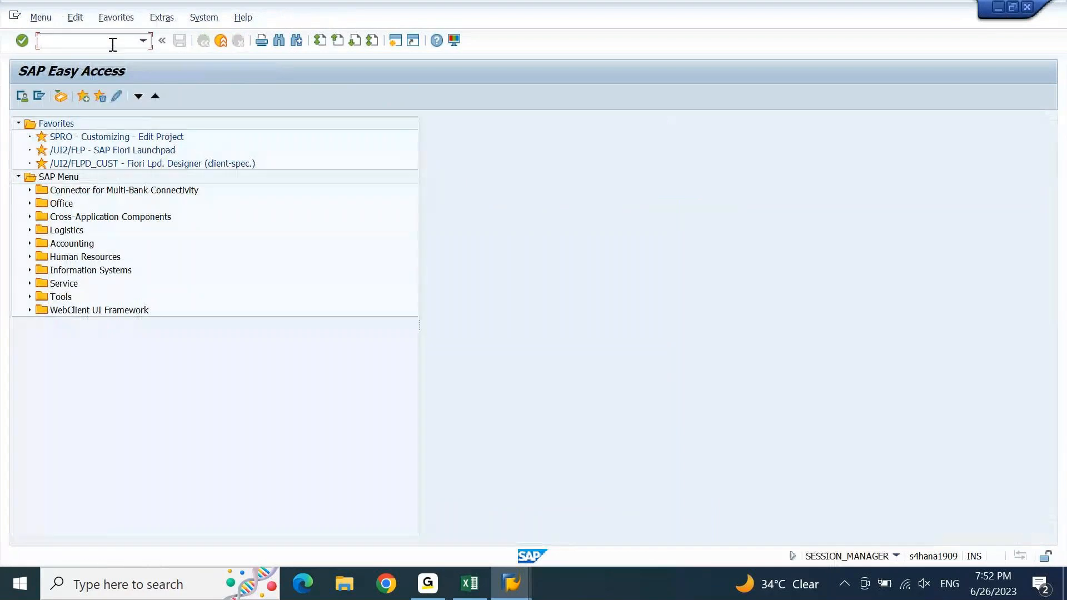
text(OB58)
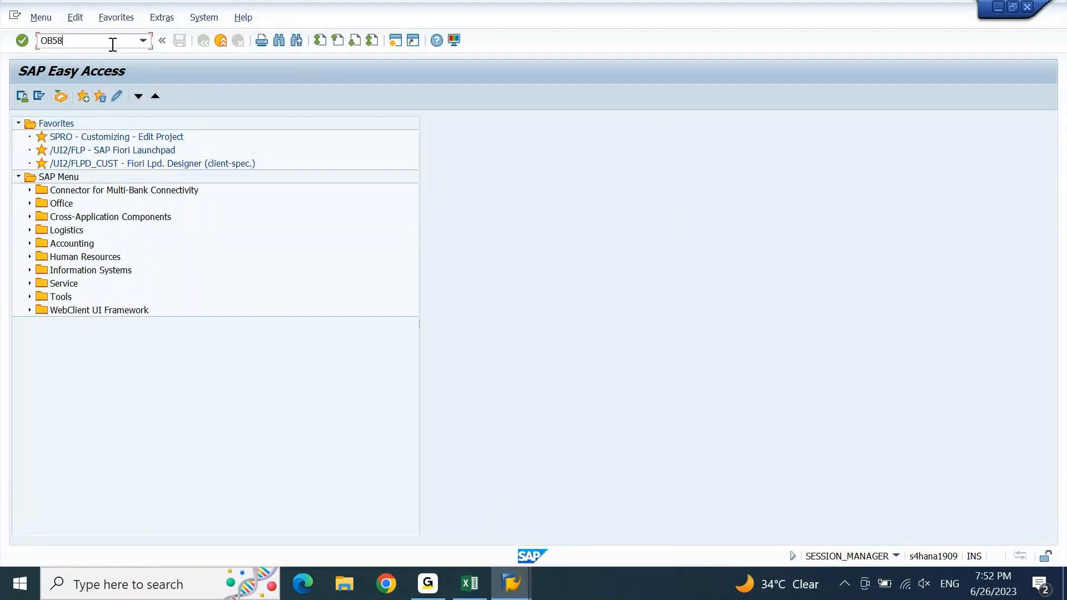
key(Return)
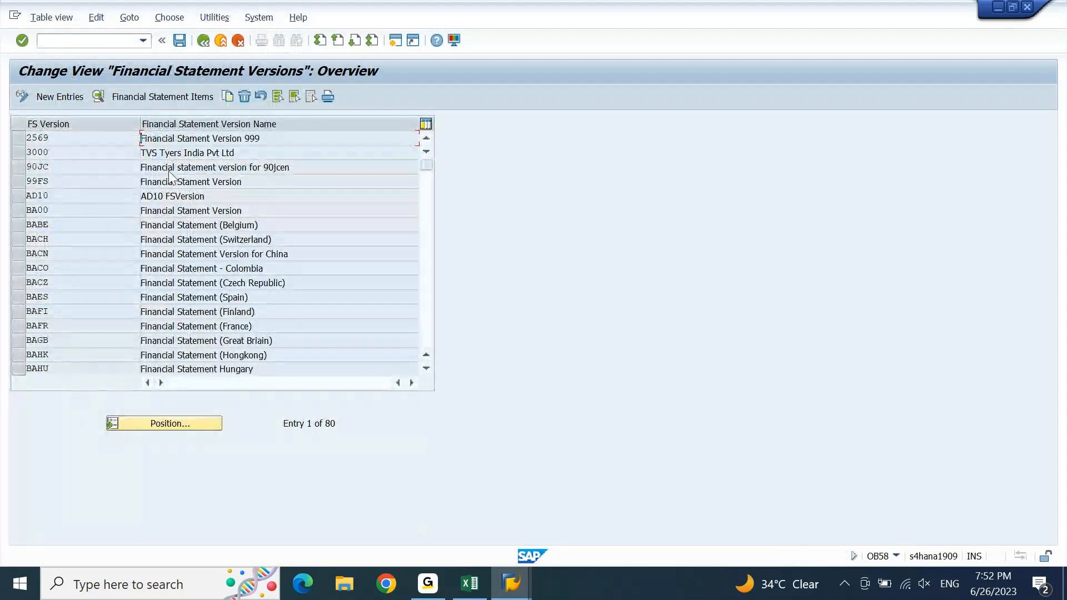
Step: Locate financial statement version PNIN and open its financial statement items
click(187, 425)
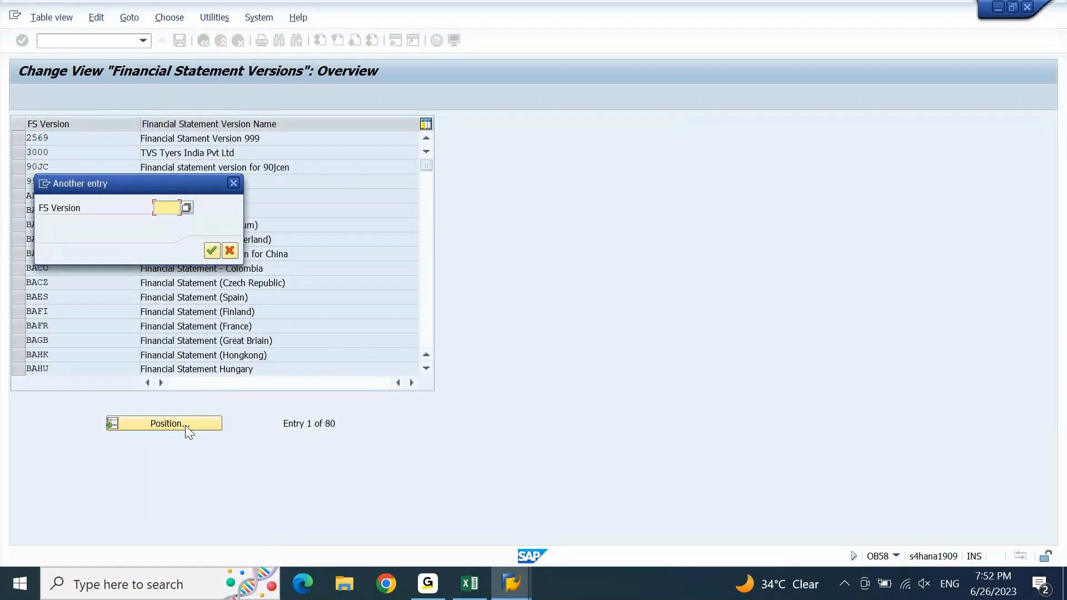
text(0nin)
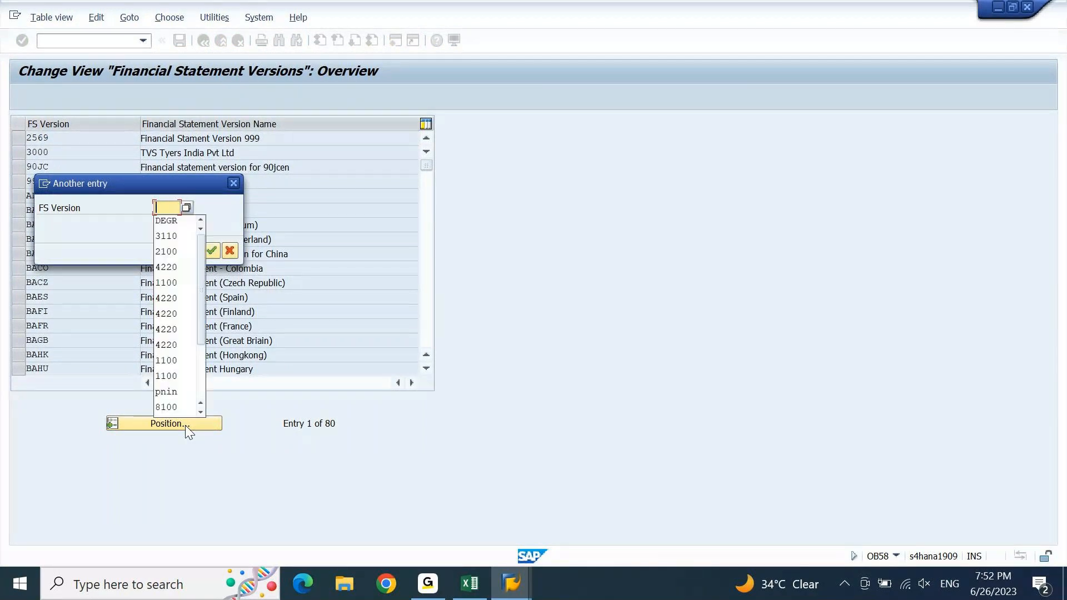
key(Return)
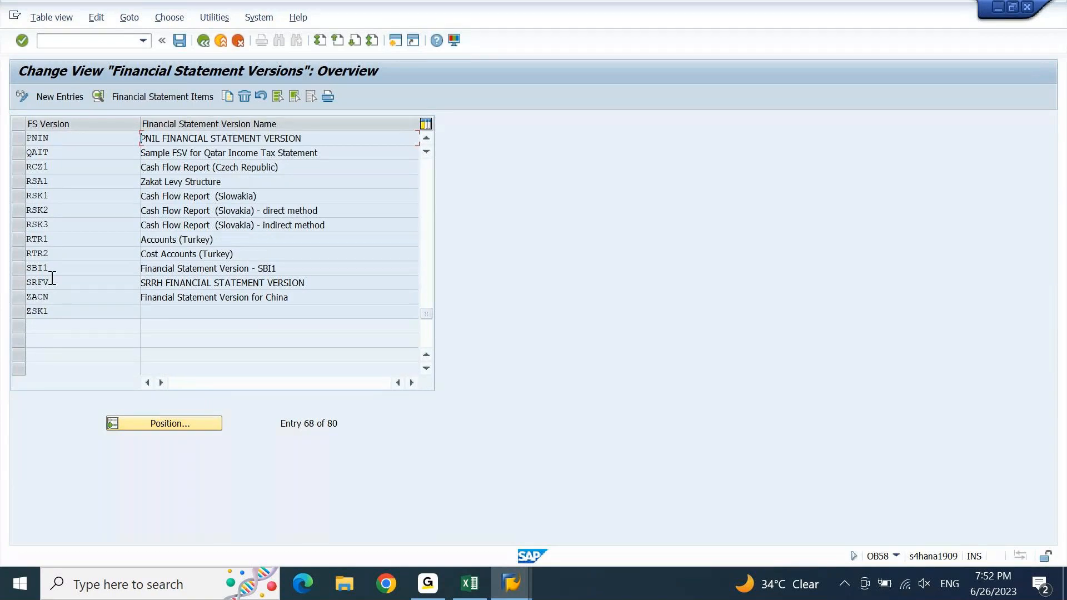
click(18, 138)
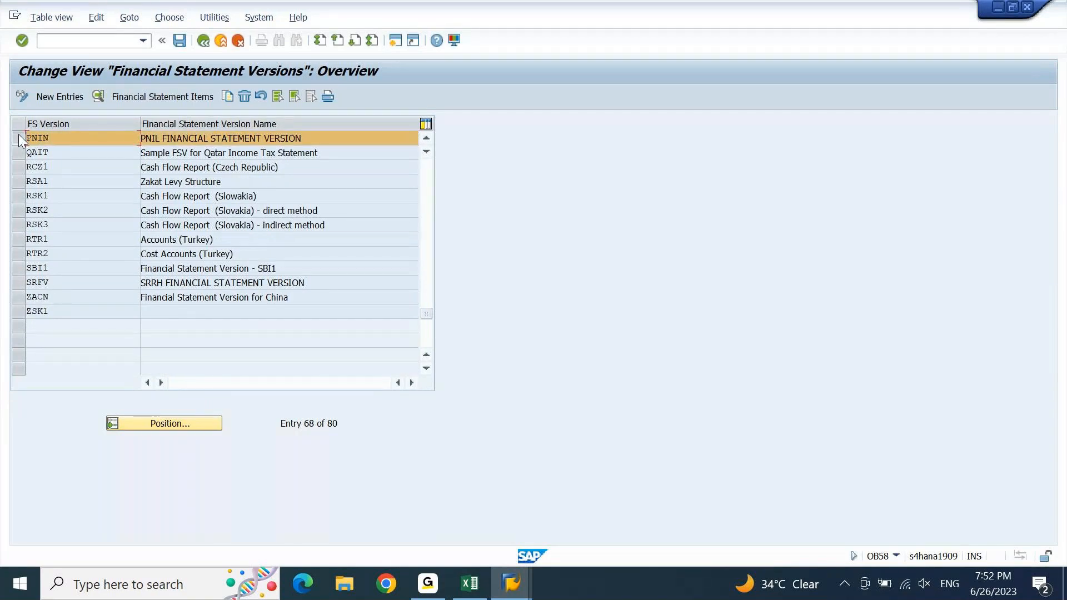
click(172, 94)
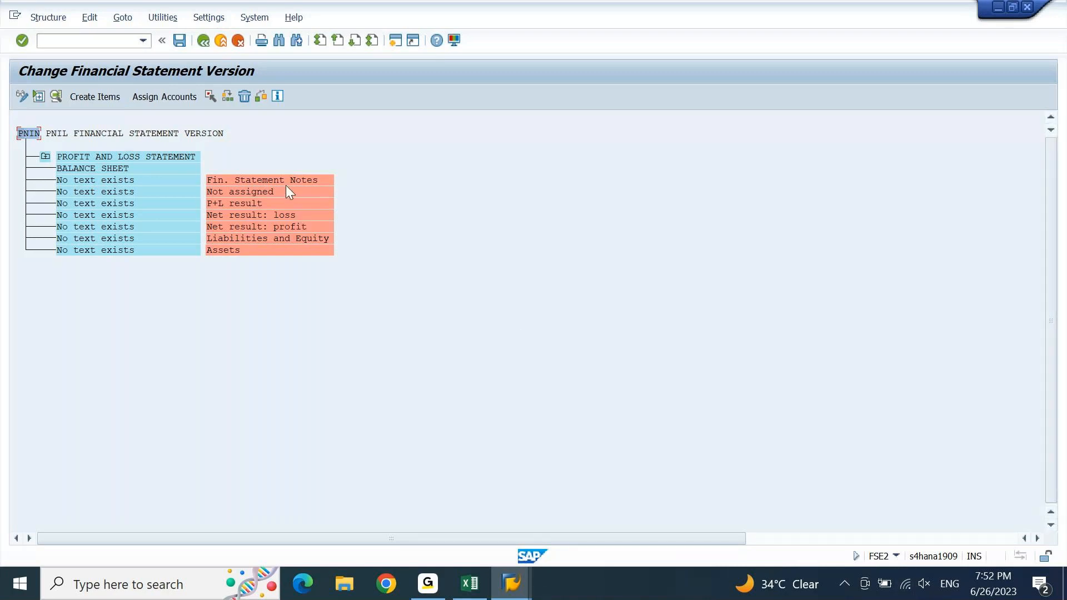
Step: Examine the system nodes for net result, P+L result, unassigned accounts, and liabilities and equity
click(281, 226)
click(253, 192)
click(274, 214)
click(238, 241)
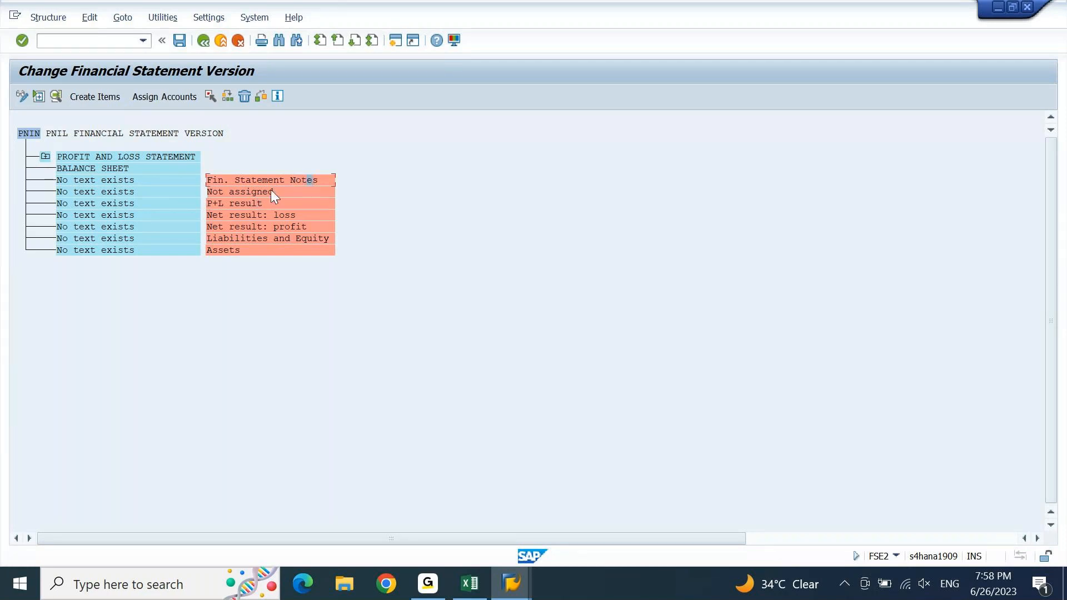
click(249, 204)
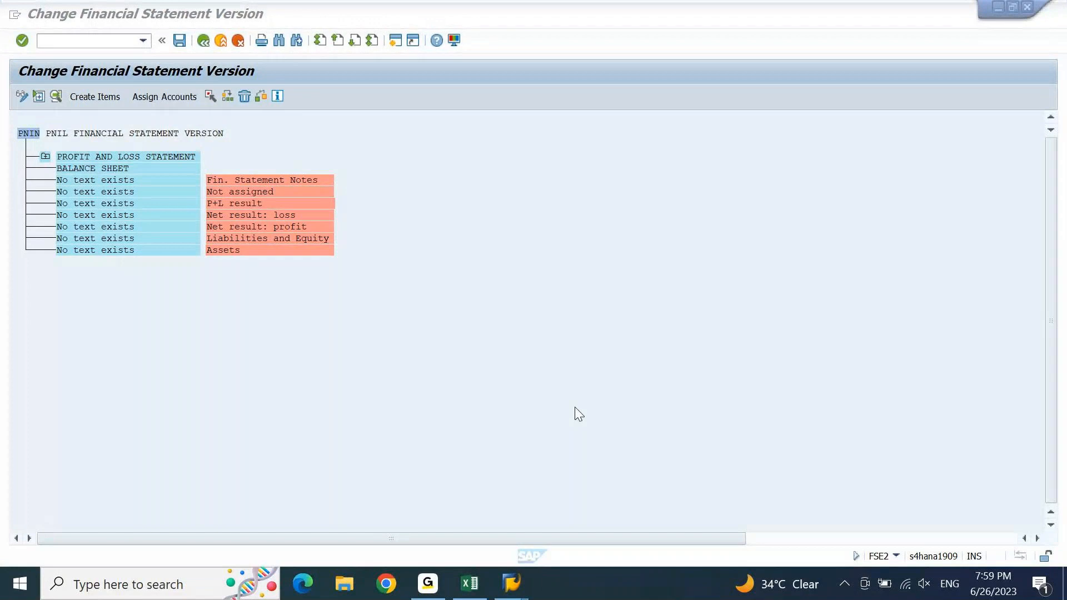
Step: Check the Balance Sheet notes in the Excel workbook, then return to SAP and reopen the items of version PNIN
click(480, 596)
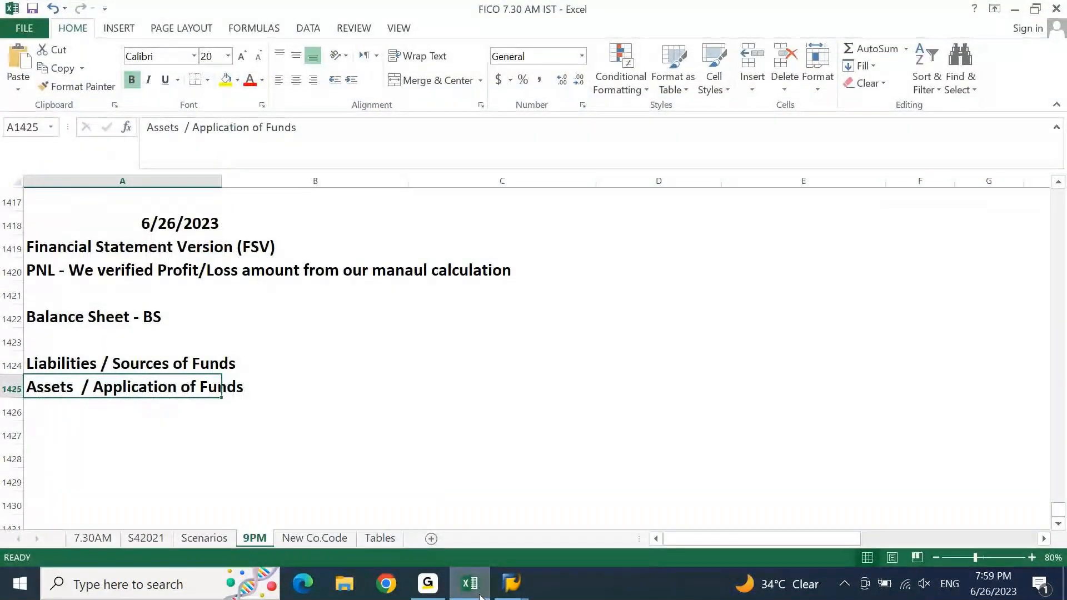
mouse_move(512, 588)
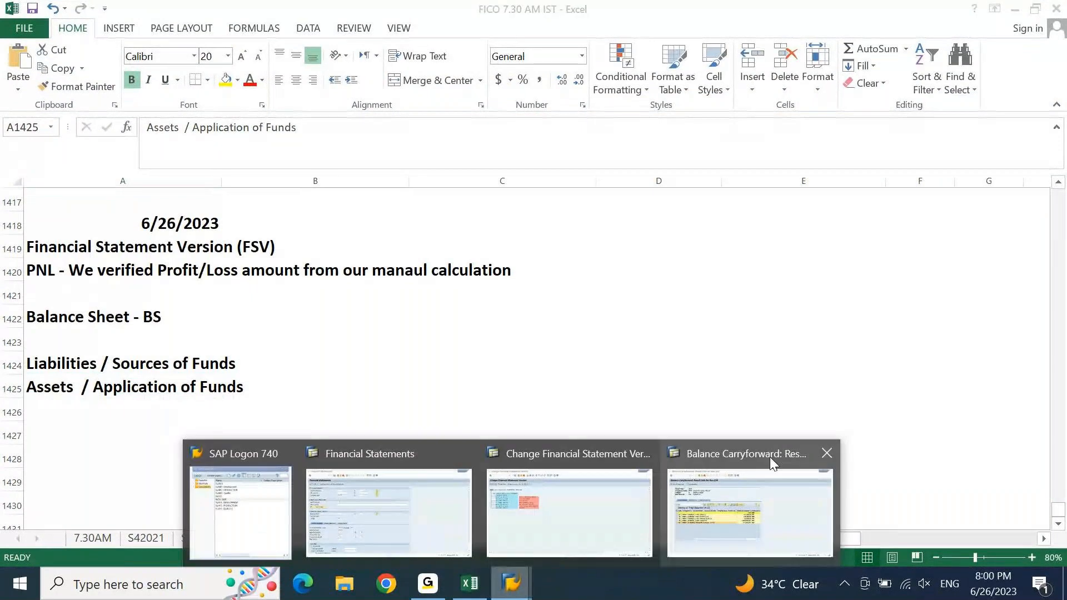
mouse_move(442, 493)
click(512, 503)
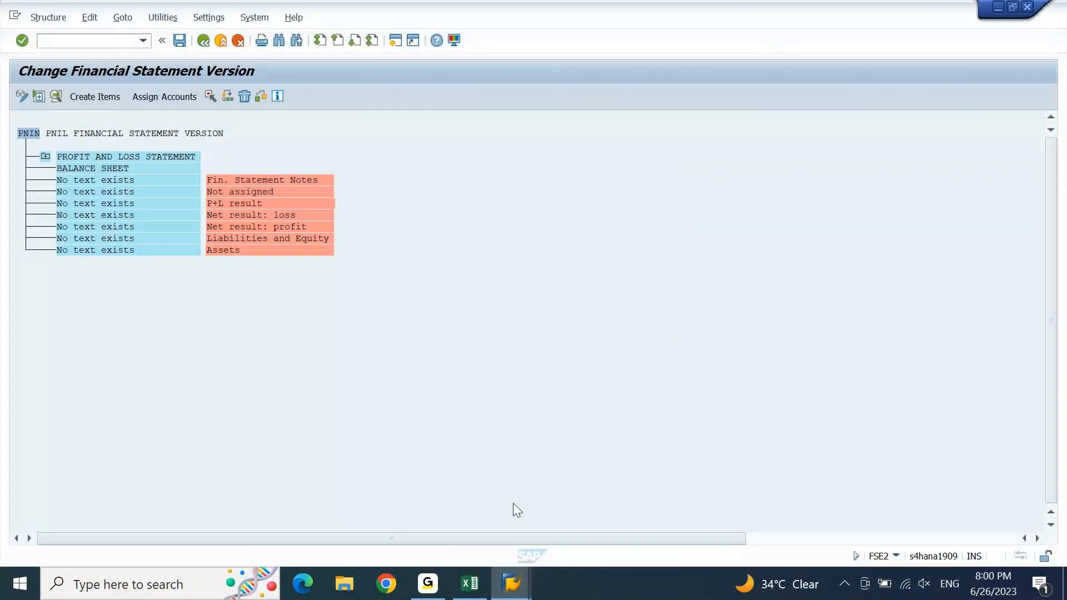
click(203, 40)
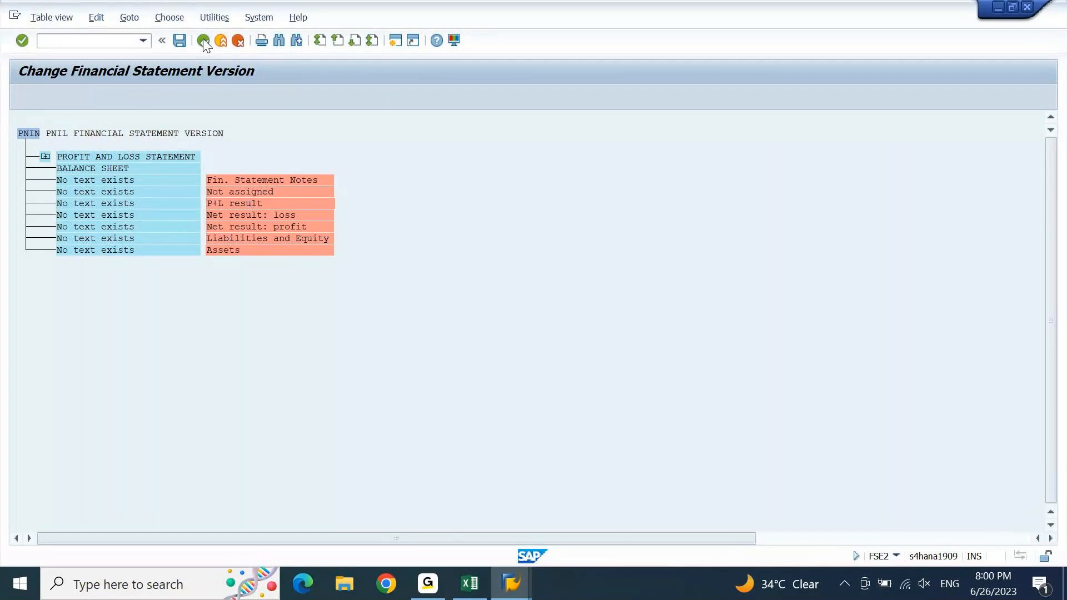
click(118, 98)
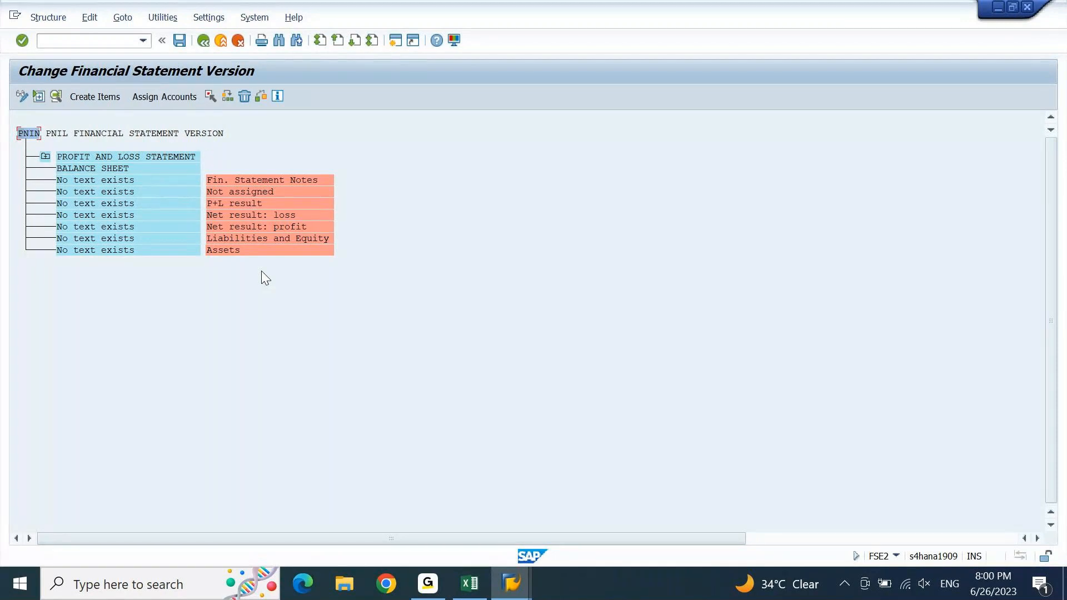
Step: Examine the system nodes from Fin. Statement Notes through Assets and their placement relative to the BALANCE SHEET node
click(289, 180)
click(256, 191)
click(243, 203)
click(248, 217)
click(280, 226)
click(241, 251)
click(145, 253)
click(108, 169)
click(98, 170)
click(122, 251)
click(211, 97)
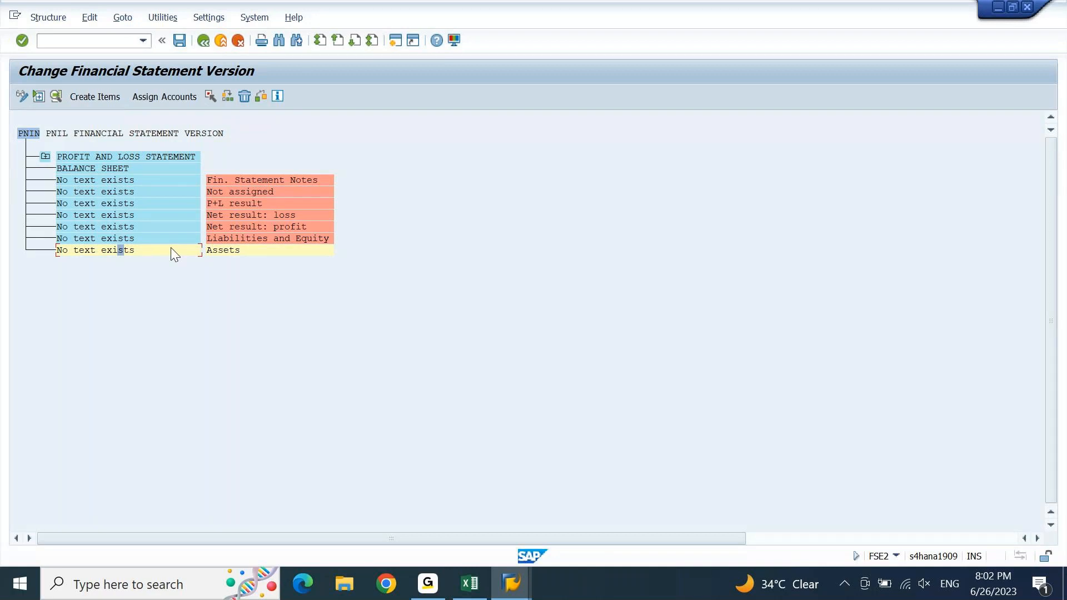
click(103, 170)
click(228, 98)
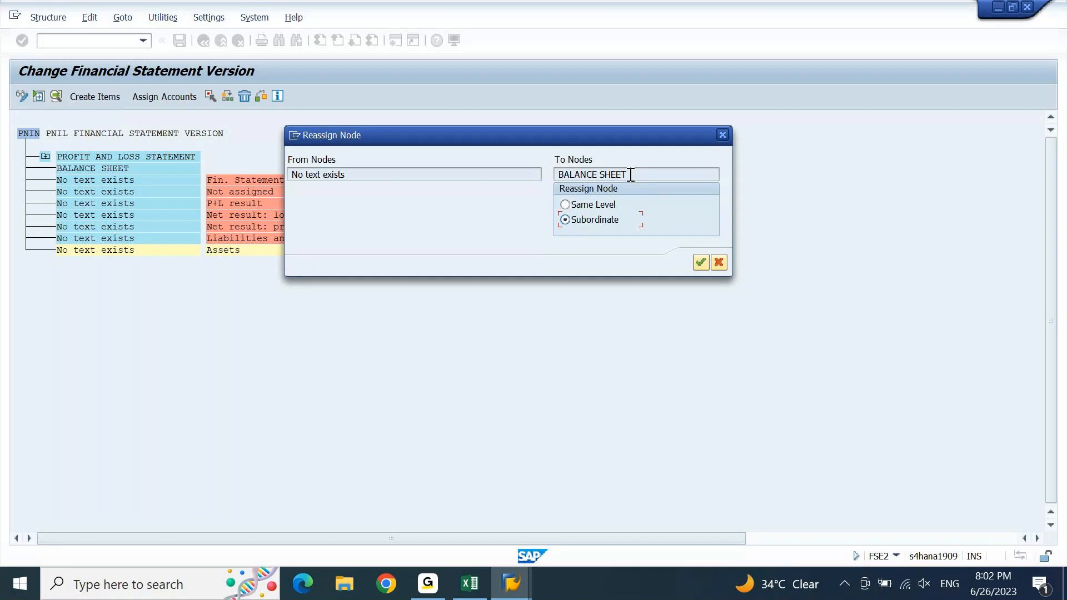
drag(631, 175, 557, 176)
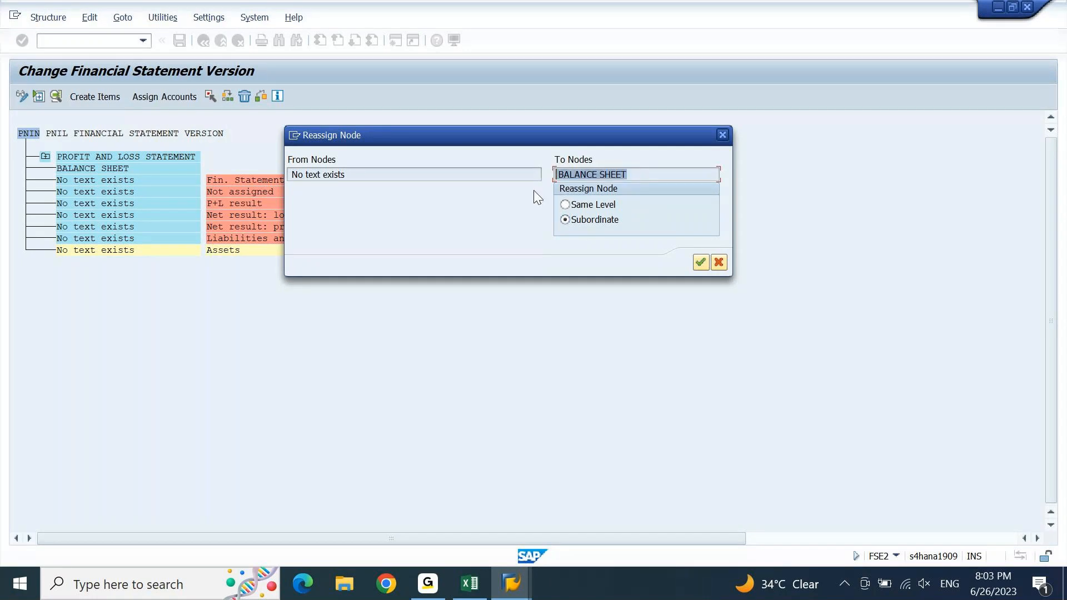
click(583, 207)
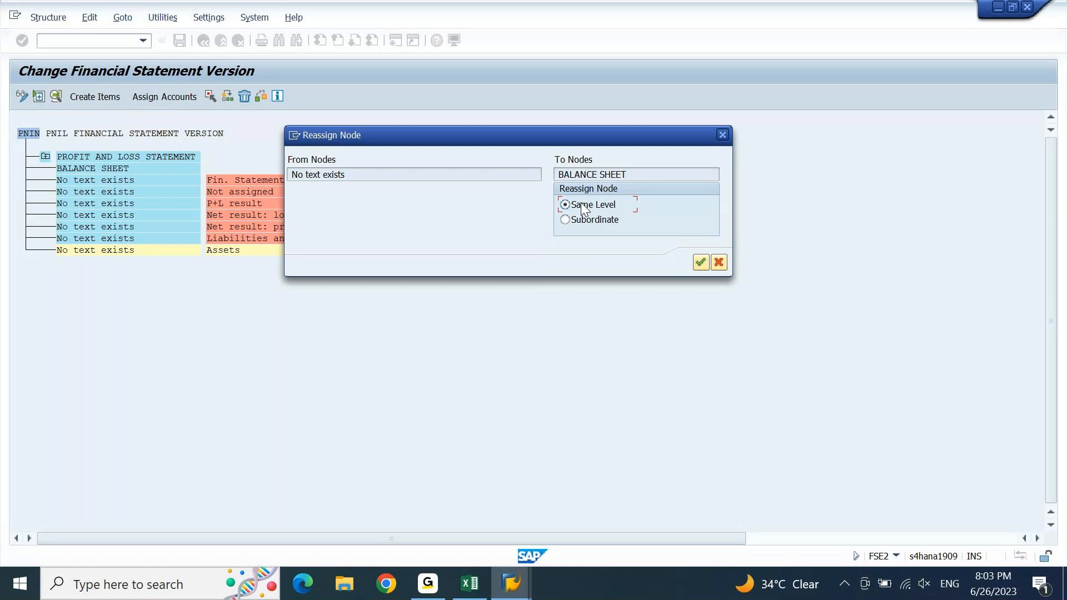
click(725, 138)
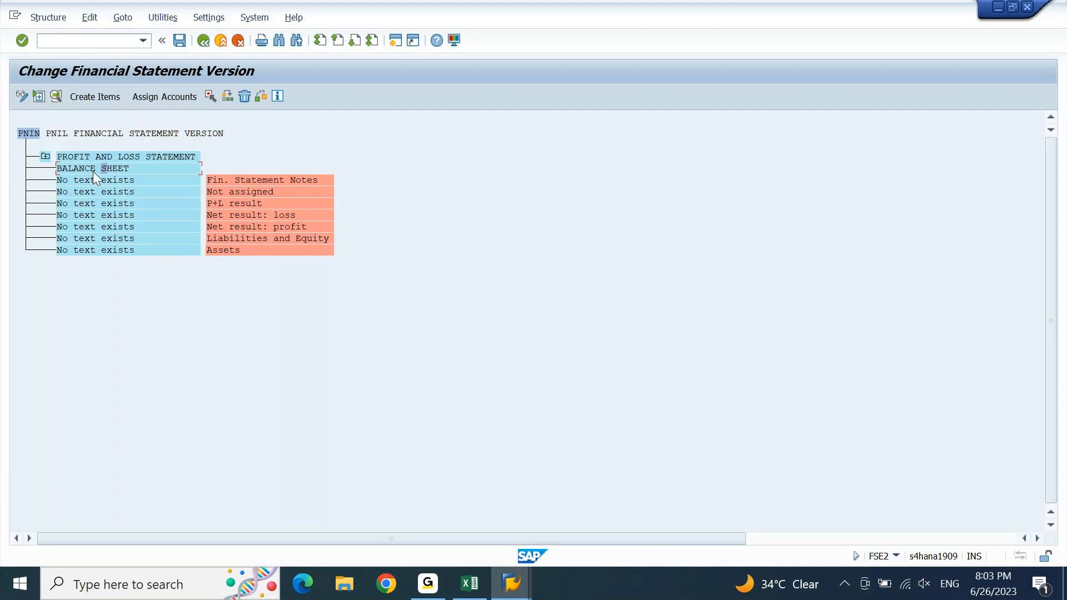
Step: Reassign the Assets system node as a subordinate of the BALANCE SHEET node
click(233, 252)
click(208, 95)
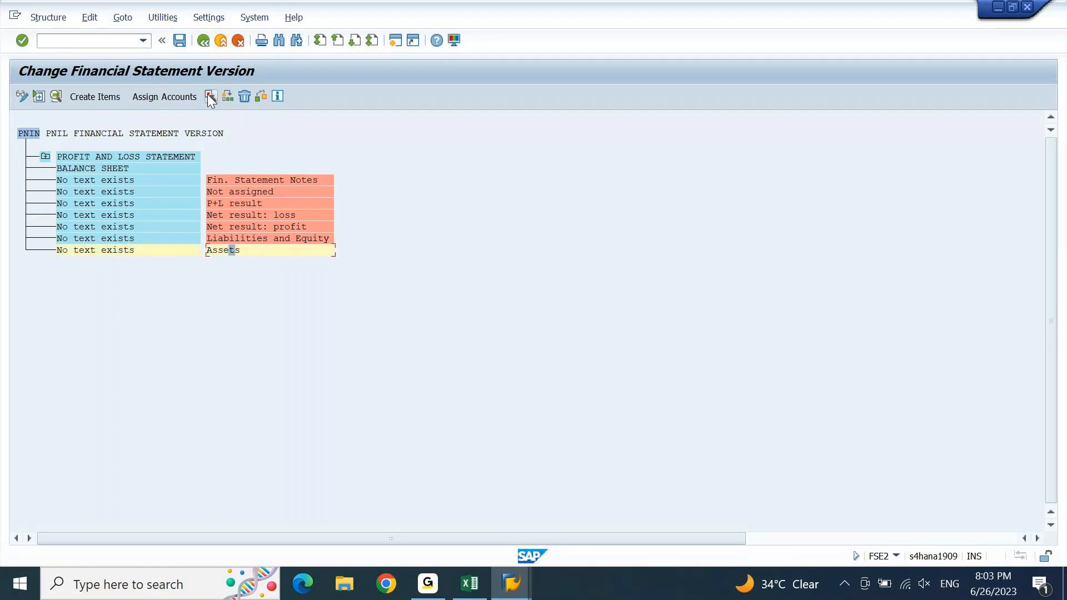
click(93, 168)
click(228, 97)
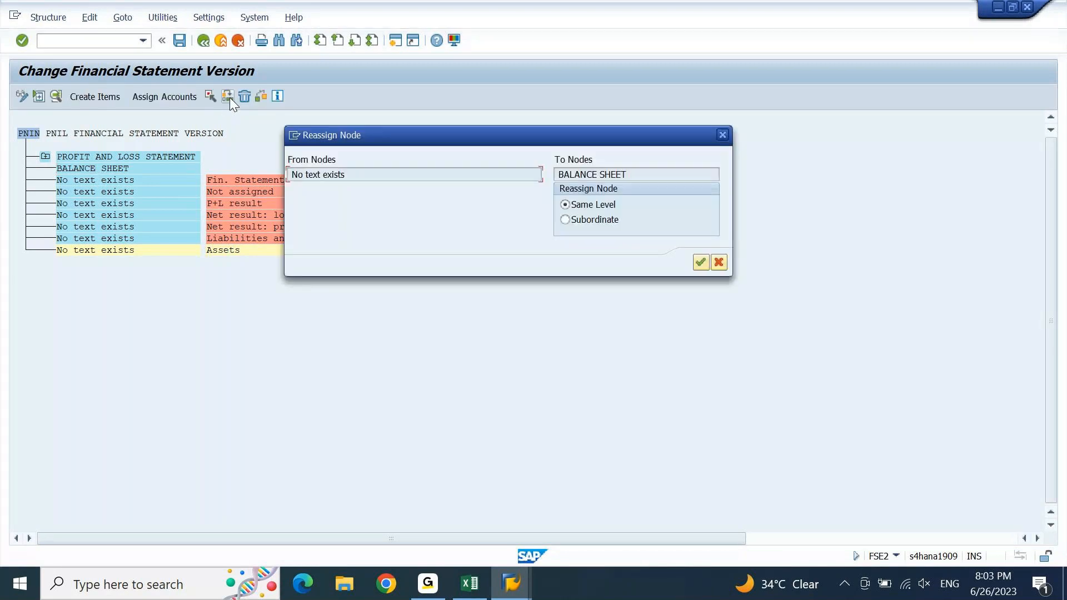
click(589, 219)
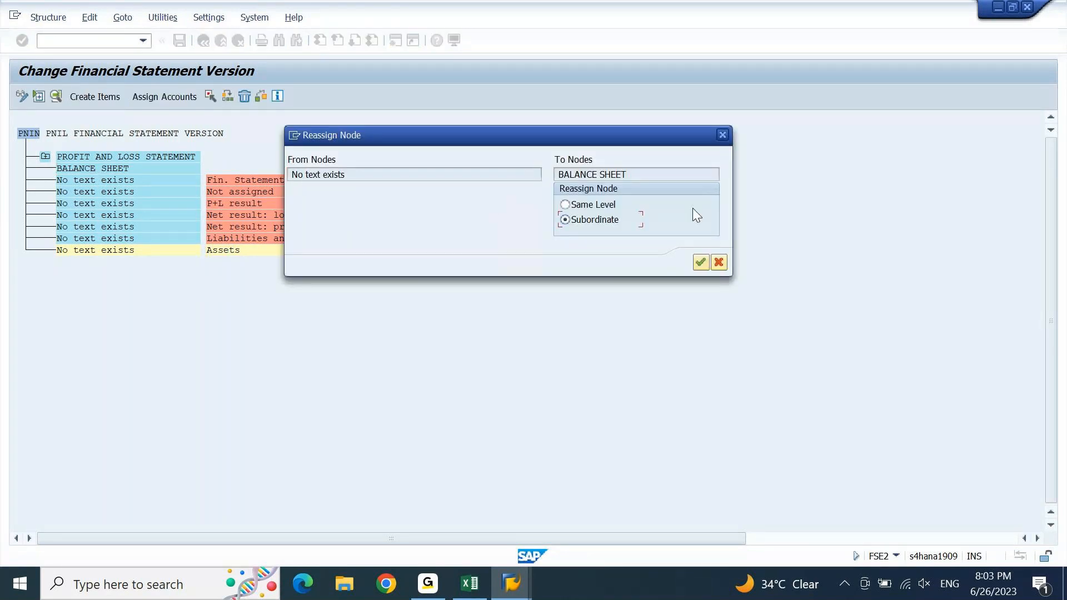
click(701, 263)
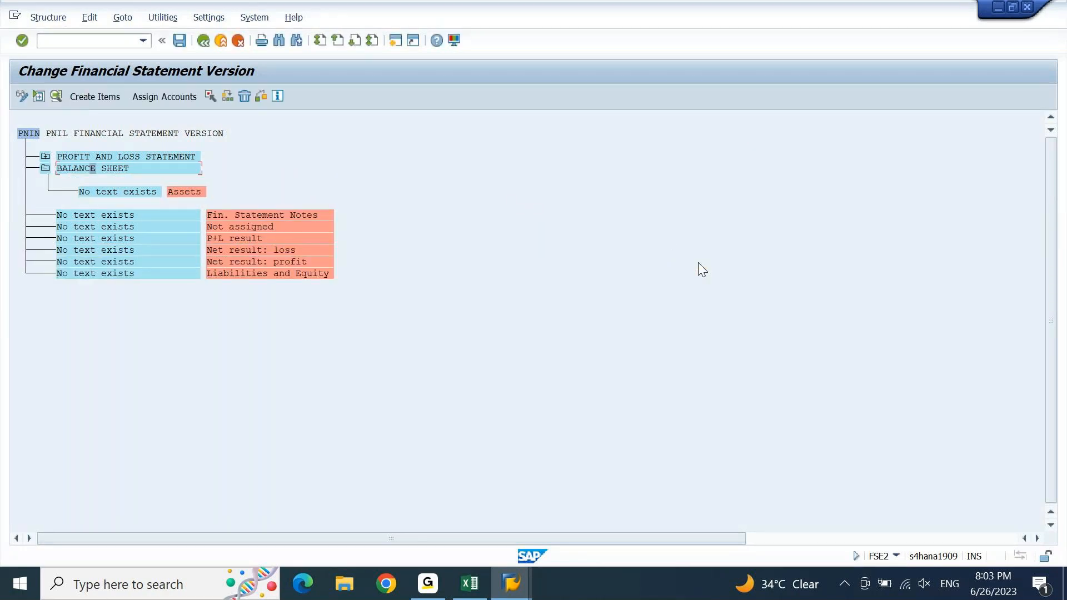
Step: Name the Assets node under BALANCE SHEET as ASSETS, leaving the sign change option off
click(186, 192)
double_click(125, 191)
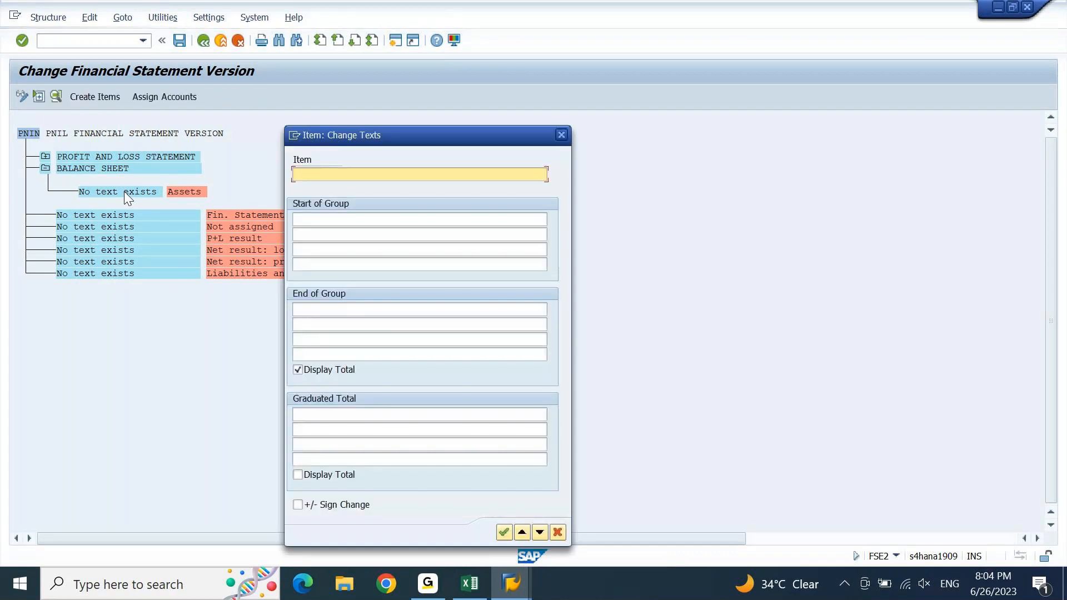
drag(378, 135, 477, 75)
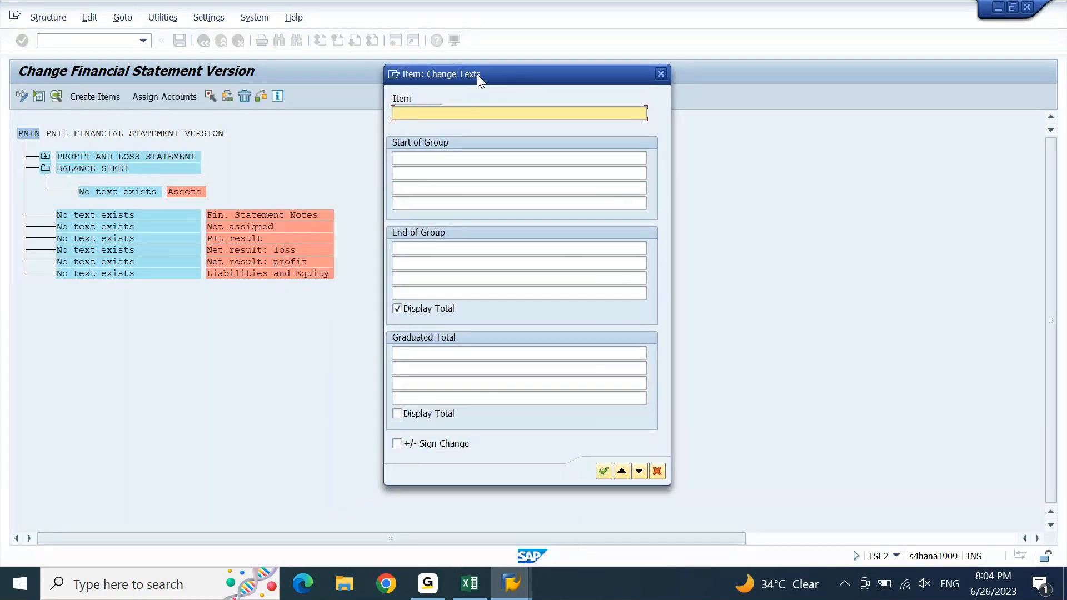
text(ASSETS)
click(428, 160)
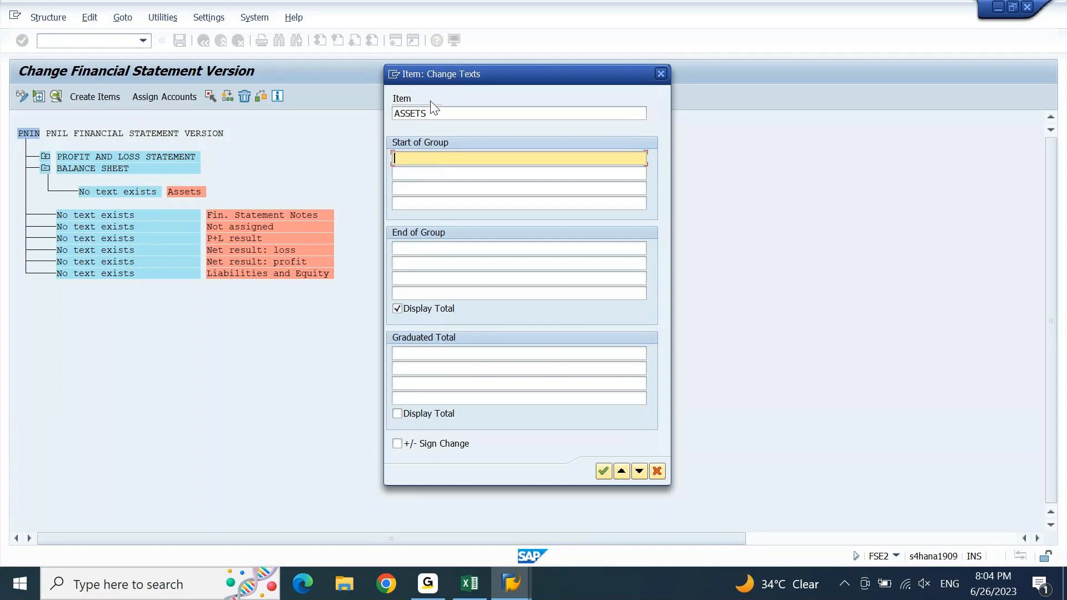
key(shift+Tab)
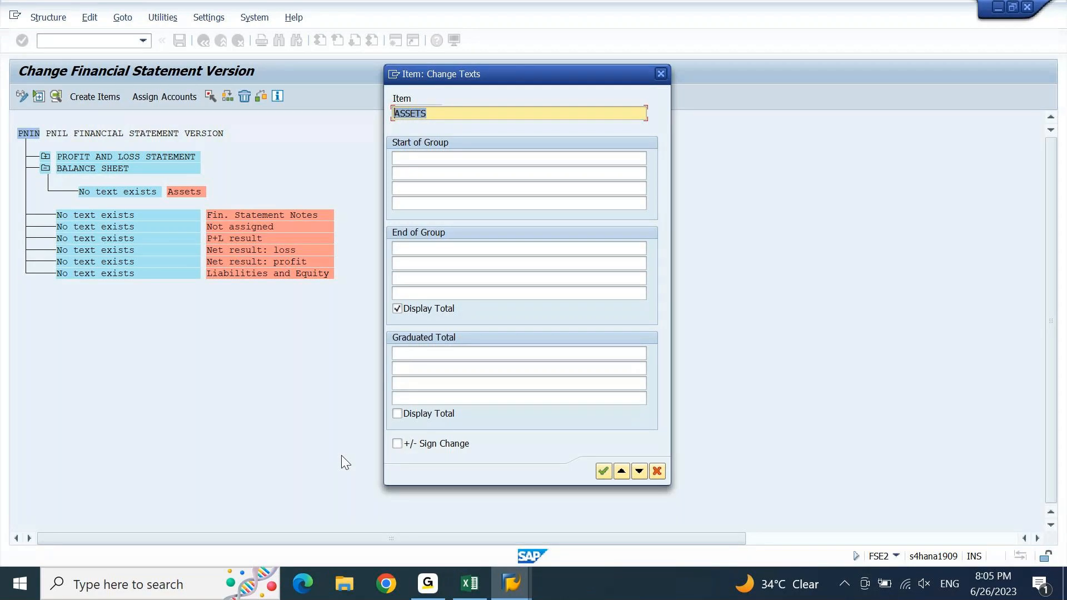
click(398, 444)
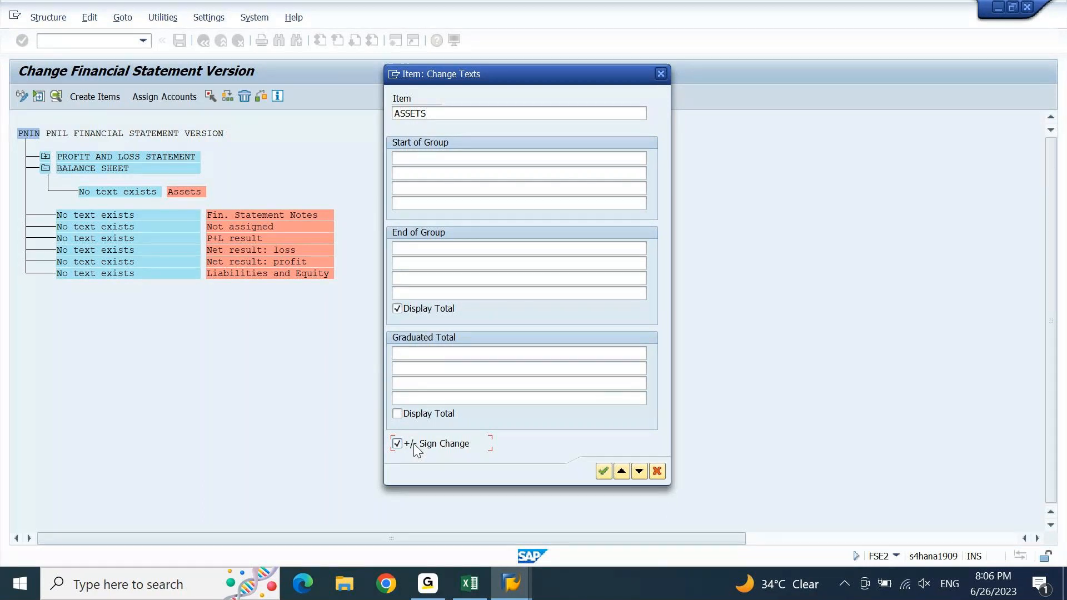
click(415, 446)
click(605, 472)
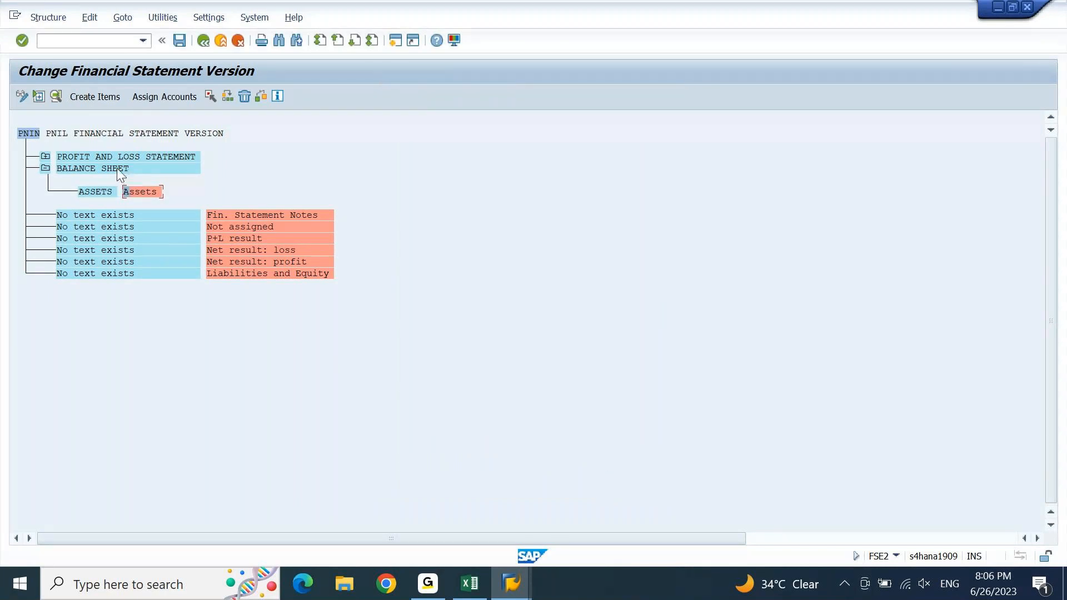
Step: Review the item text and total settings of the ASSETS node, then close them
click(92, 191)
double_click(92, 191)
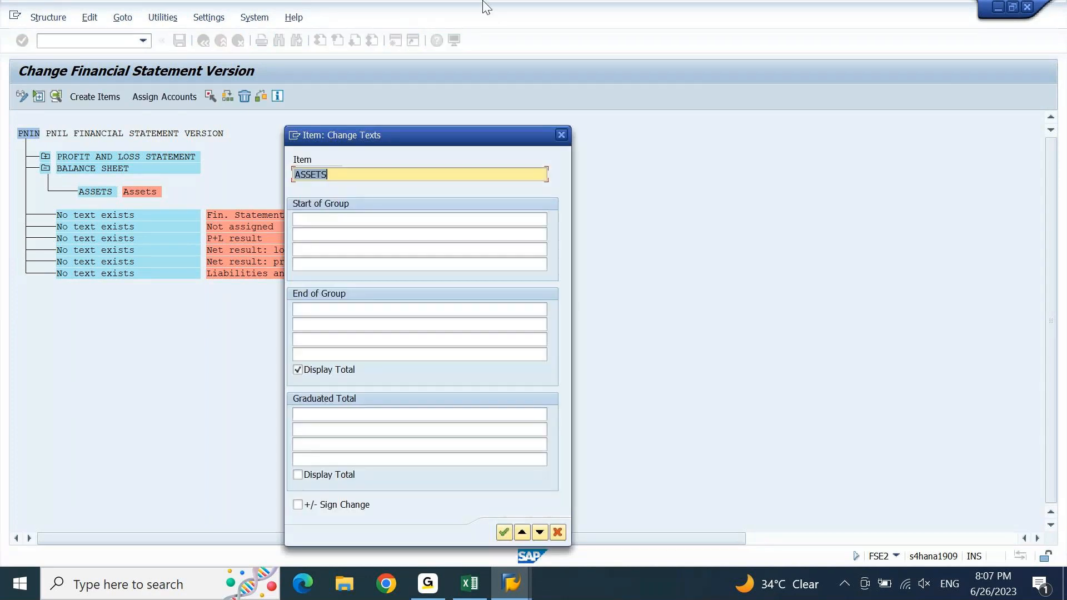
key(Return)
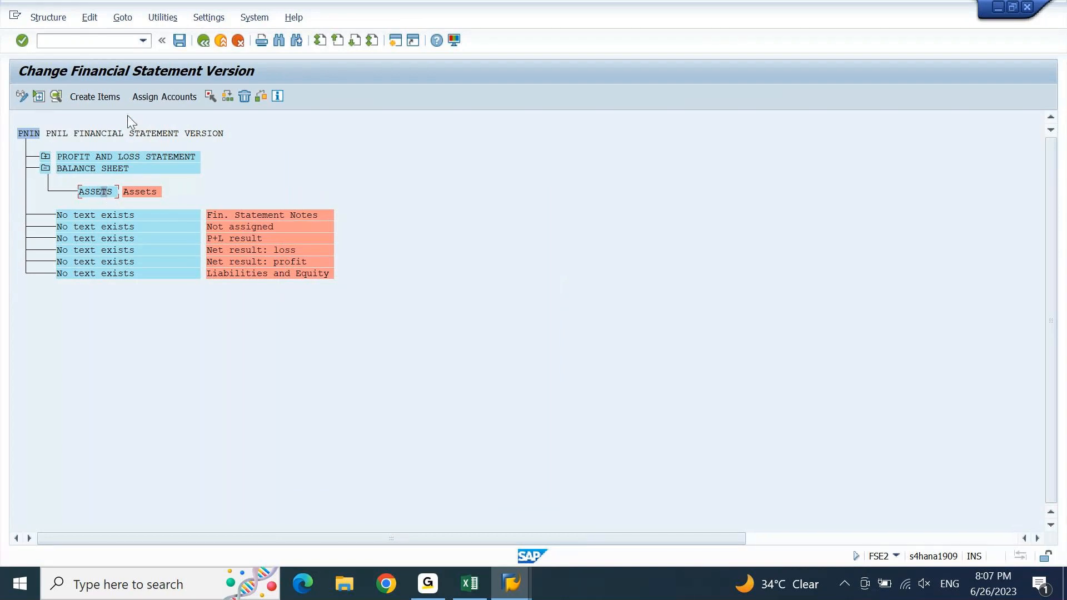
Step: Enter the new items FIXED ASSETS, CASH BALANCES, BANK BALANCES and INVENTORY under the ASSETS node
click(109, 99)
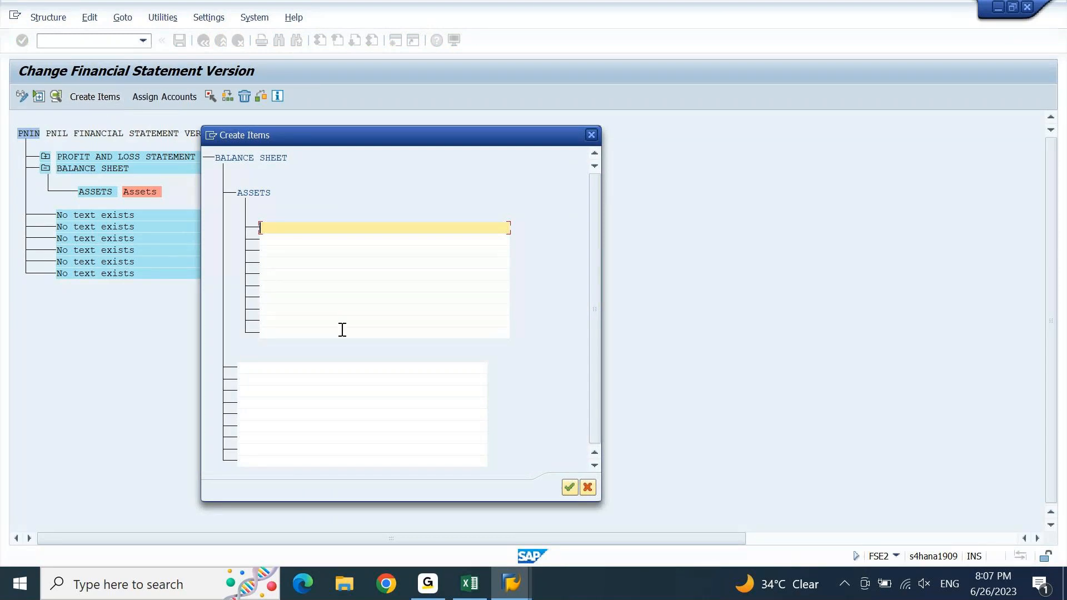
text(FIXED ASSETS)
key(Tab)
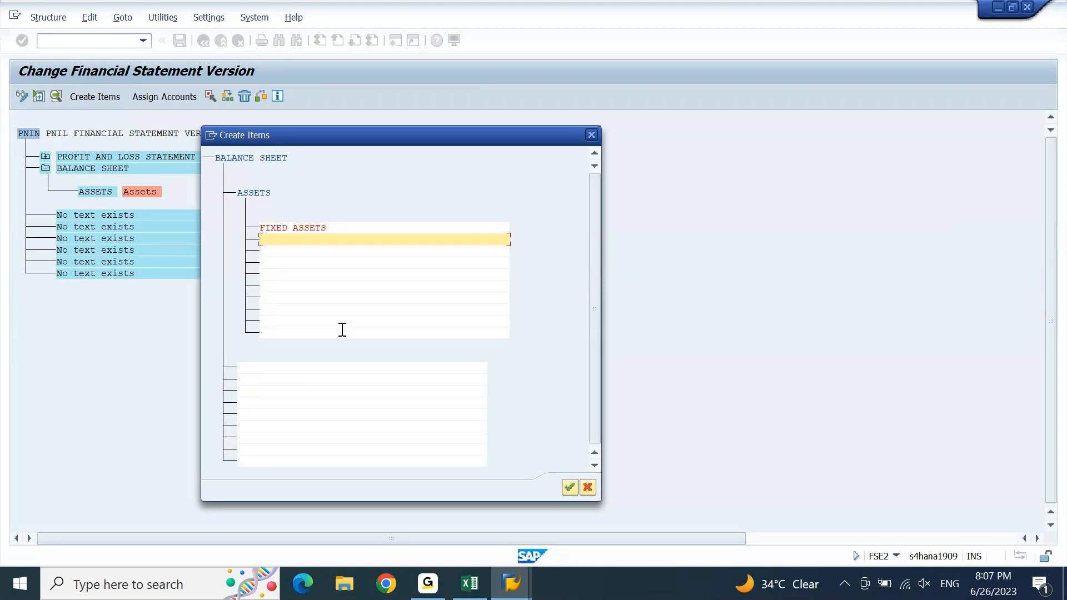
text(CASH BALANCES)
key(Tab)
text(BANK )
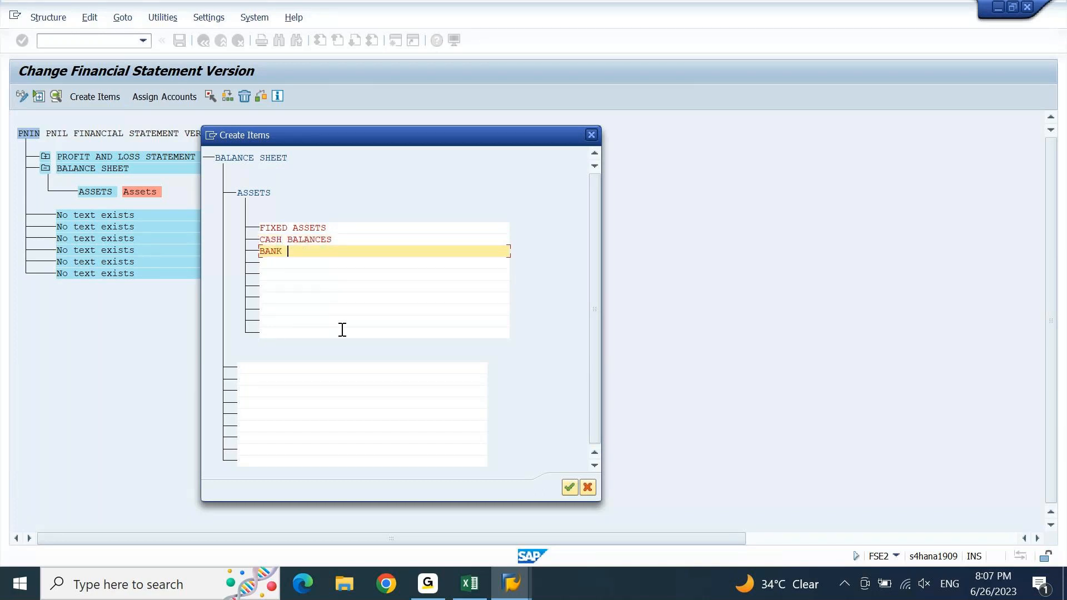
text(BALANCES)
key(Down)
text(INV)
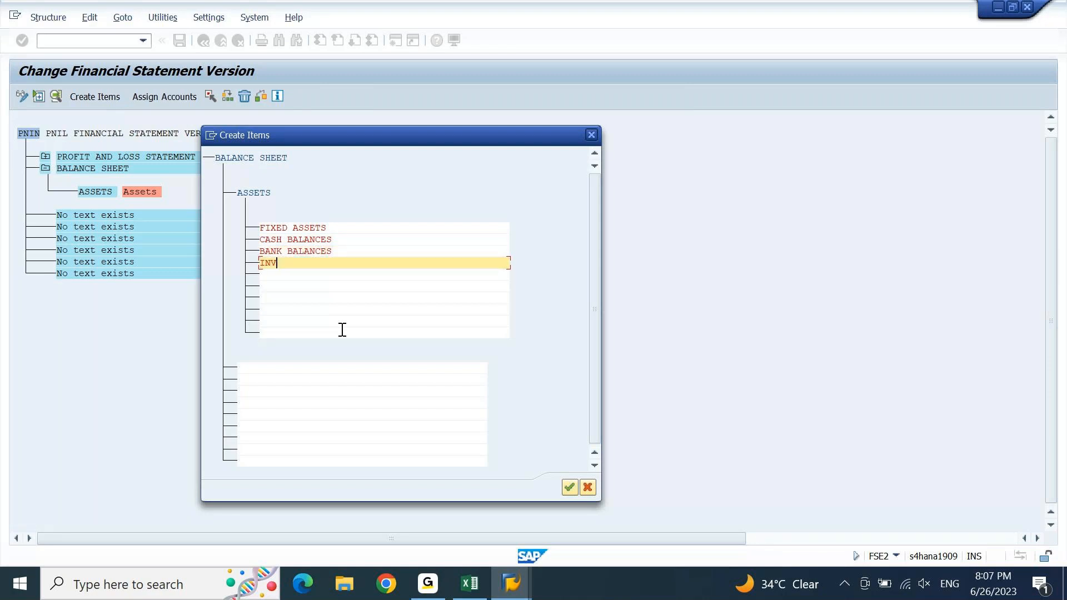
text(ETORY)
text(N)
key(Down)
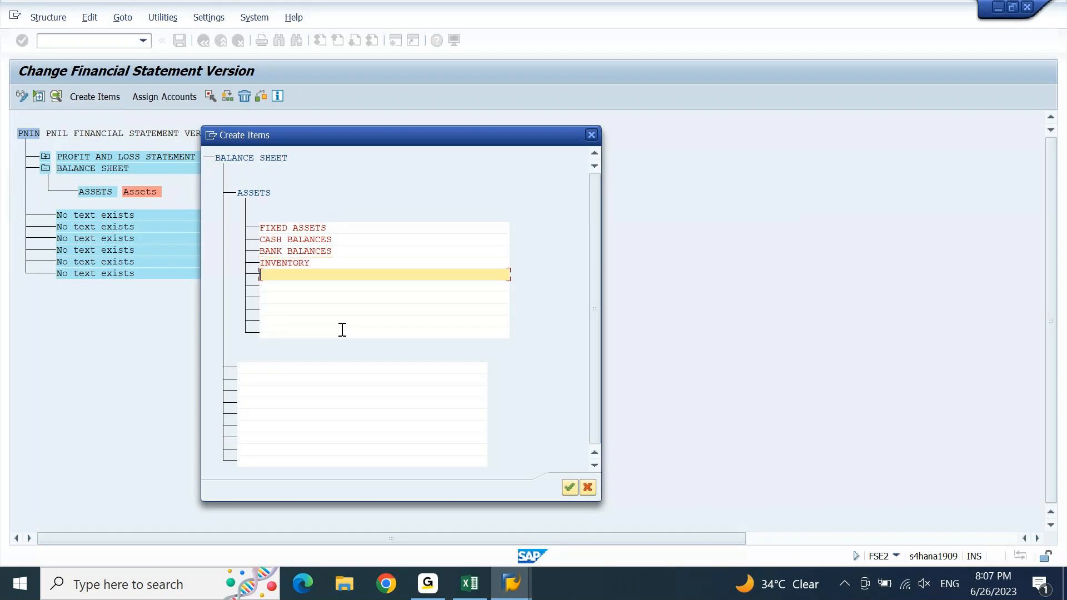
Step: Add ACCOUNTS RECEIVABLE, DEPOSITS, INVESTMENTS and PREPAID EXPENSES as further items under ASSETS and create them all
text(ACCOUNTS RECEIVABLE)
key(Tab)
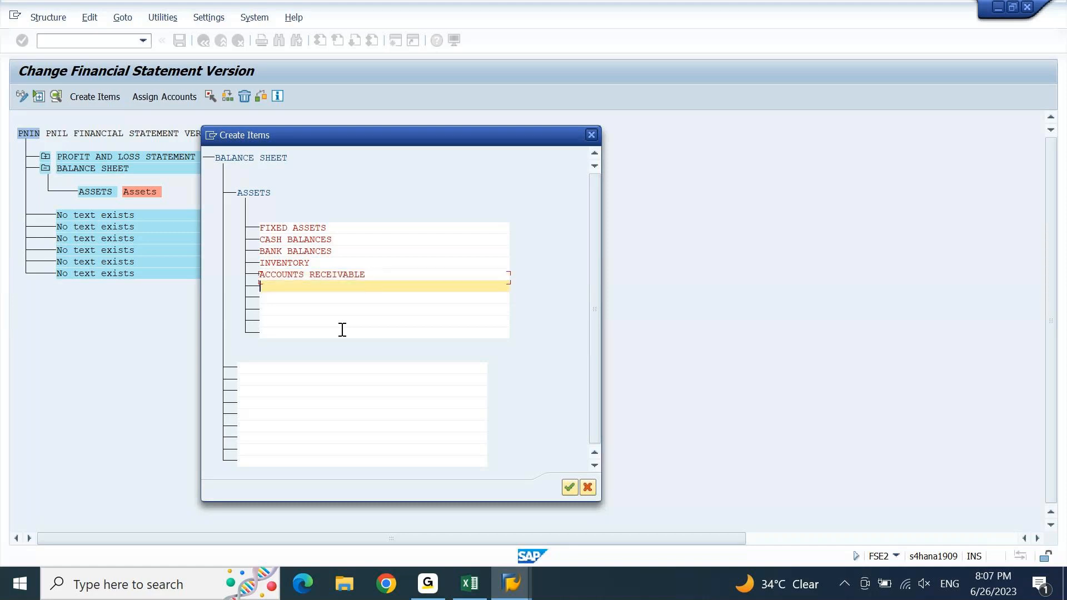
text(DEPOSITS)
key(Tab)
text(IN)
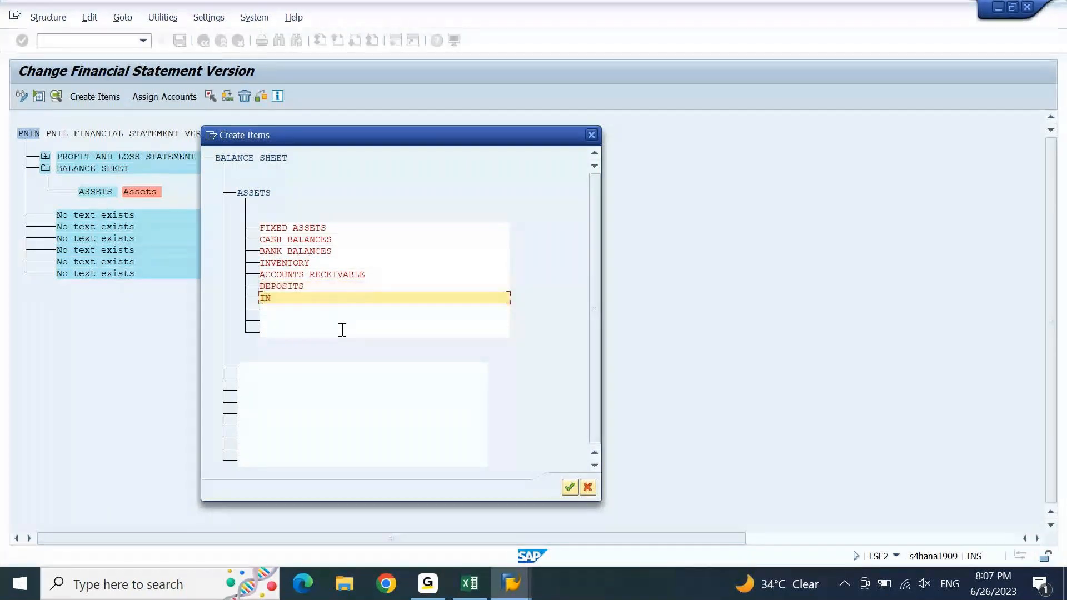
text(VESTMENTS)
key(Tab)
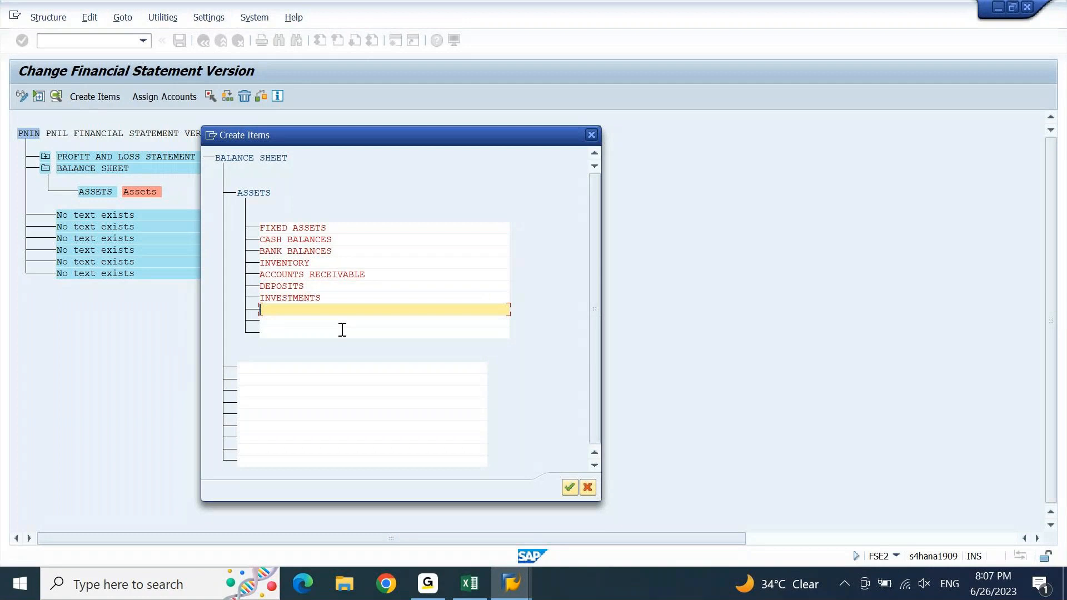
text(PREPAID EXPENSES)
click(569, 491)
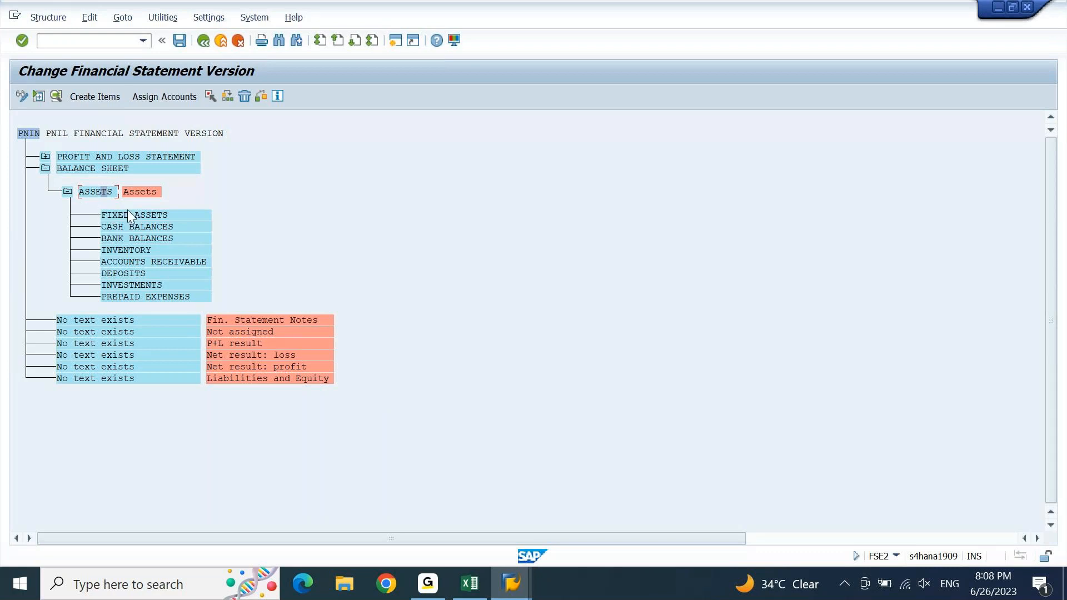
Step: Save and activate financial statement version PNIN under customizing request S4HK901676
click(178, 43)
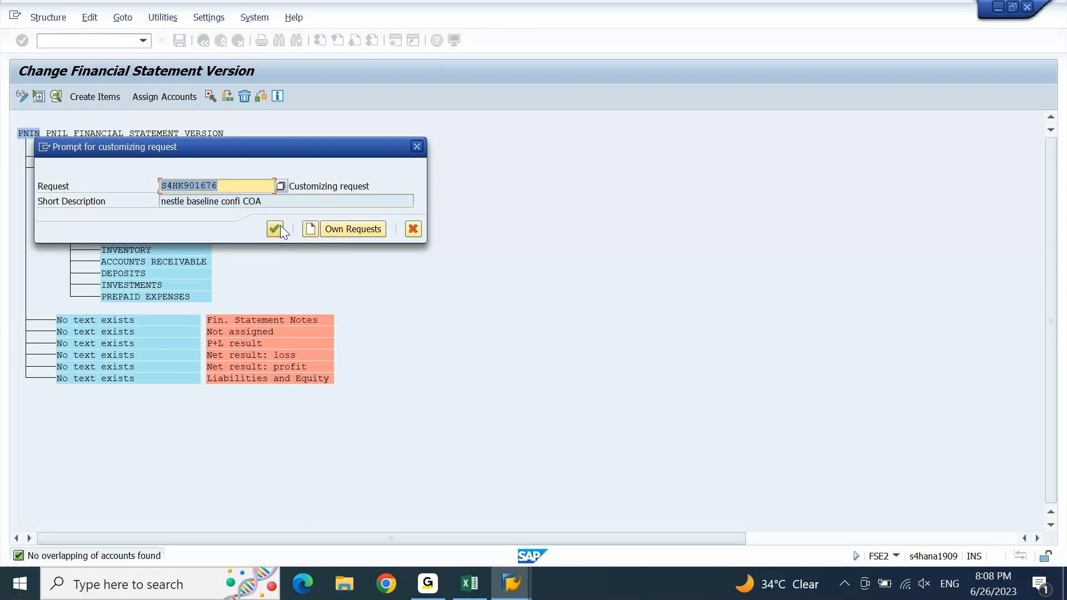
click(274, 228)
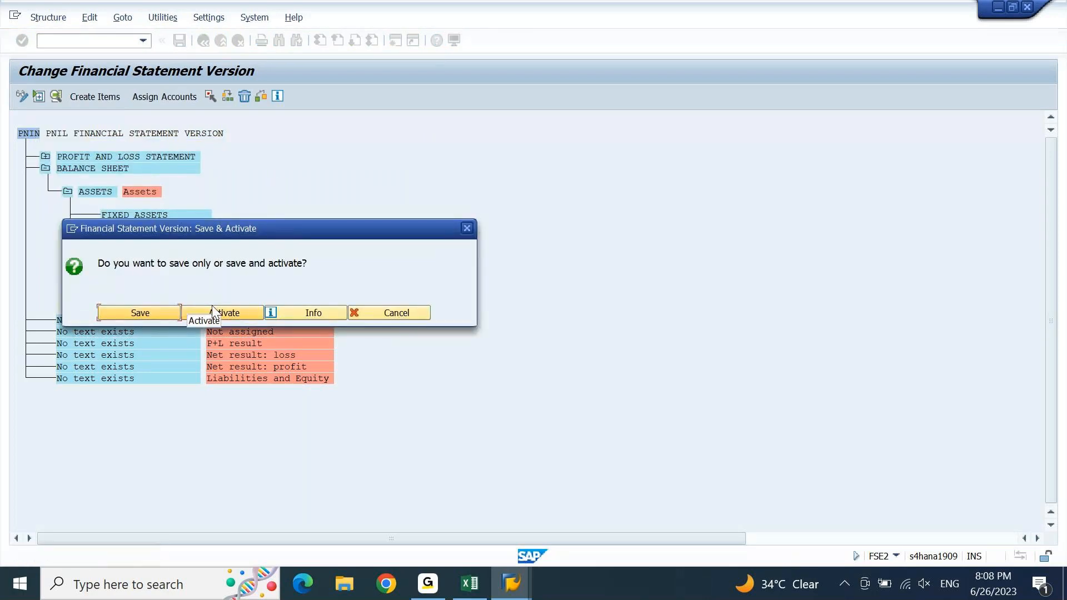
drag(286, 229, 473, 185)
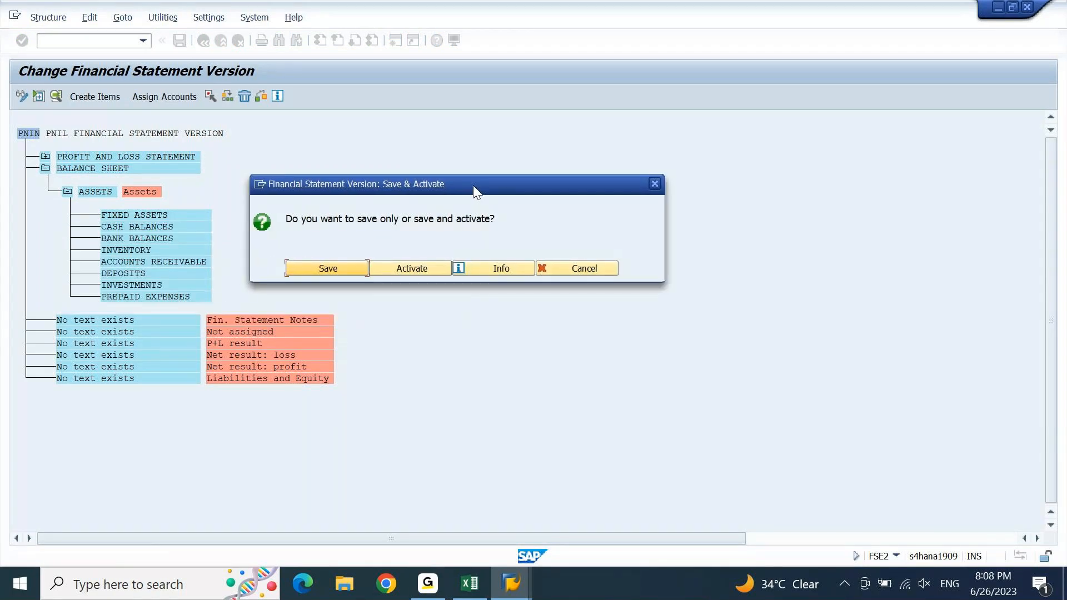
click(423, 270)
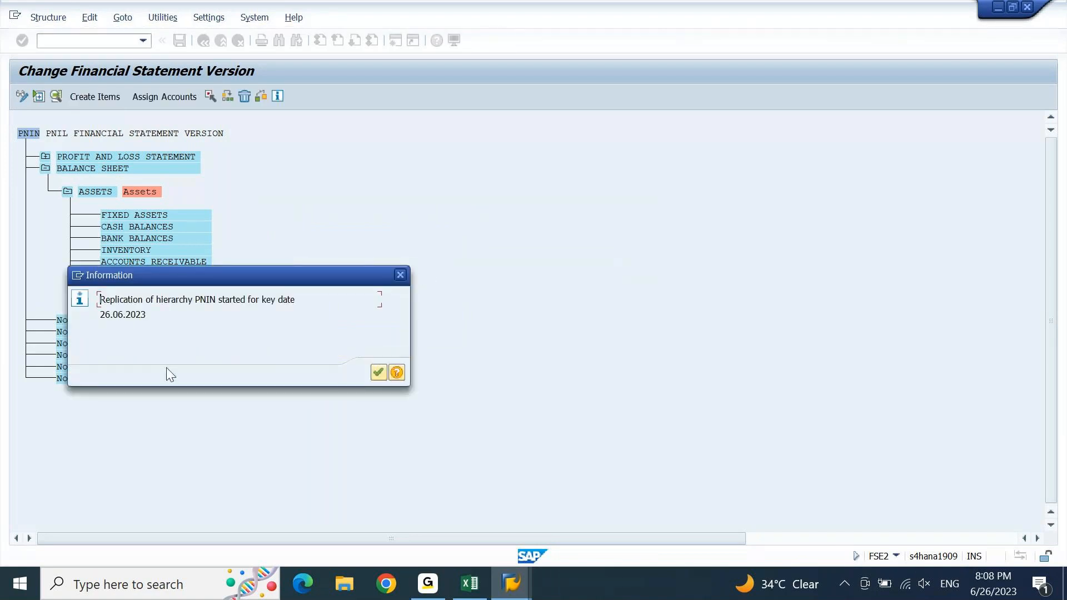
click(381, 373)
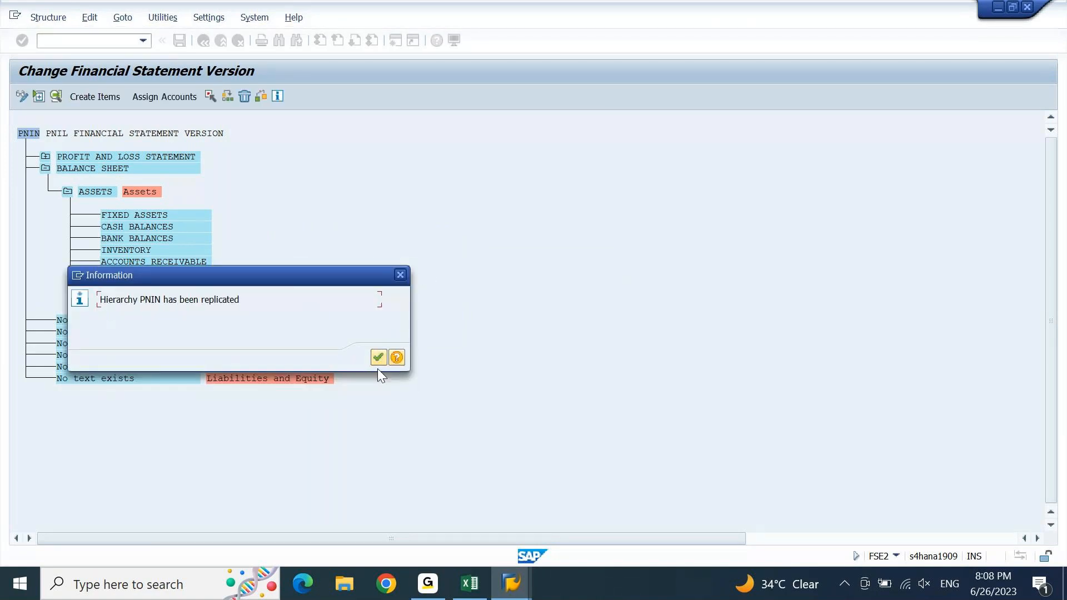
click(379, 360)
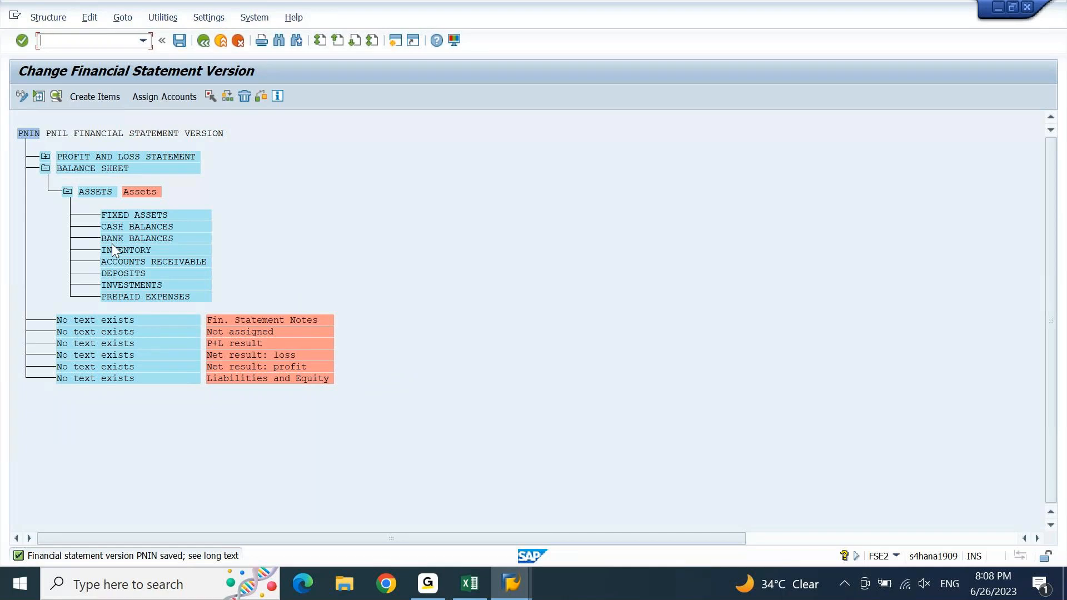
Step: Enter the new items LAND & BUILDING and PLANT & MANCHINERY under the FIXED ASSETS node
click(141, 212)
click(94, 96)
text(A)
key(BackSpace)
text(LAND)
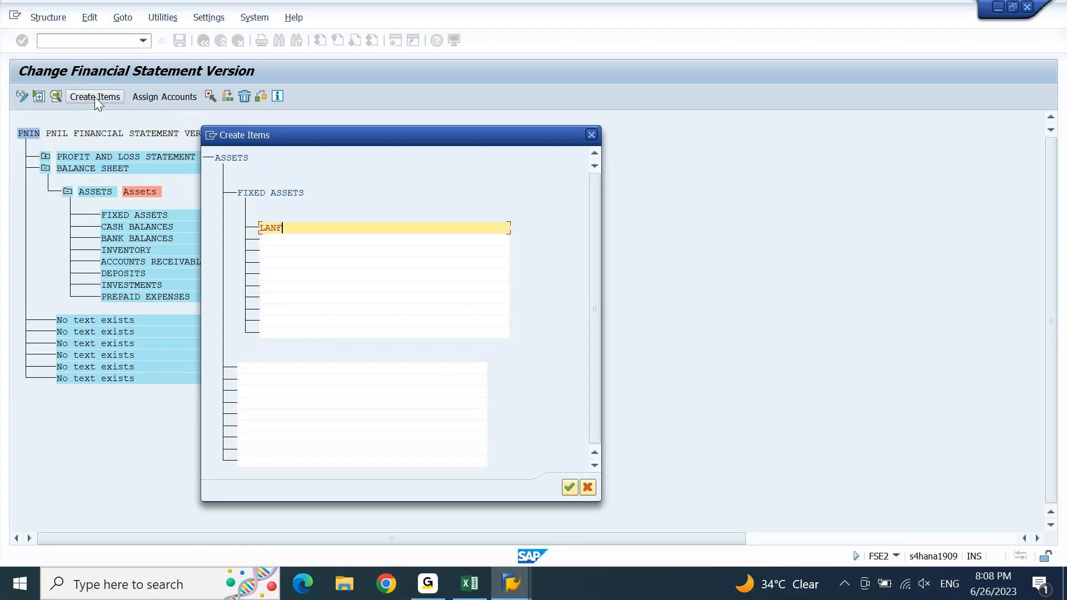
text(BUILDING)
key(Tab)
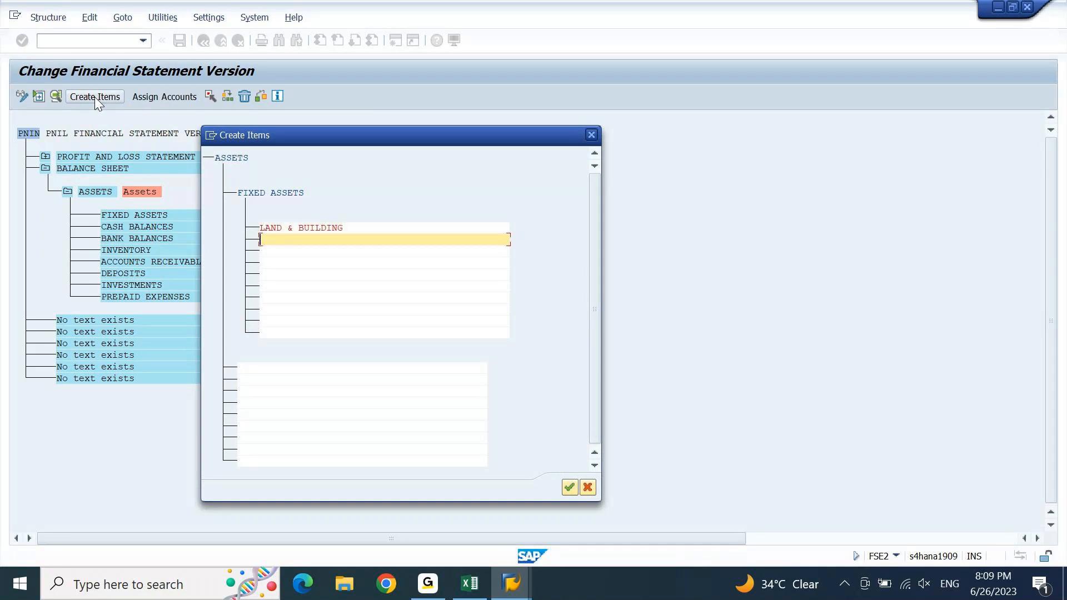
text(PLANT & MAN)
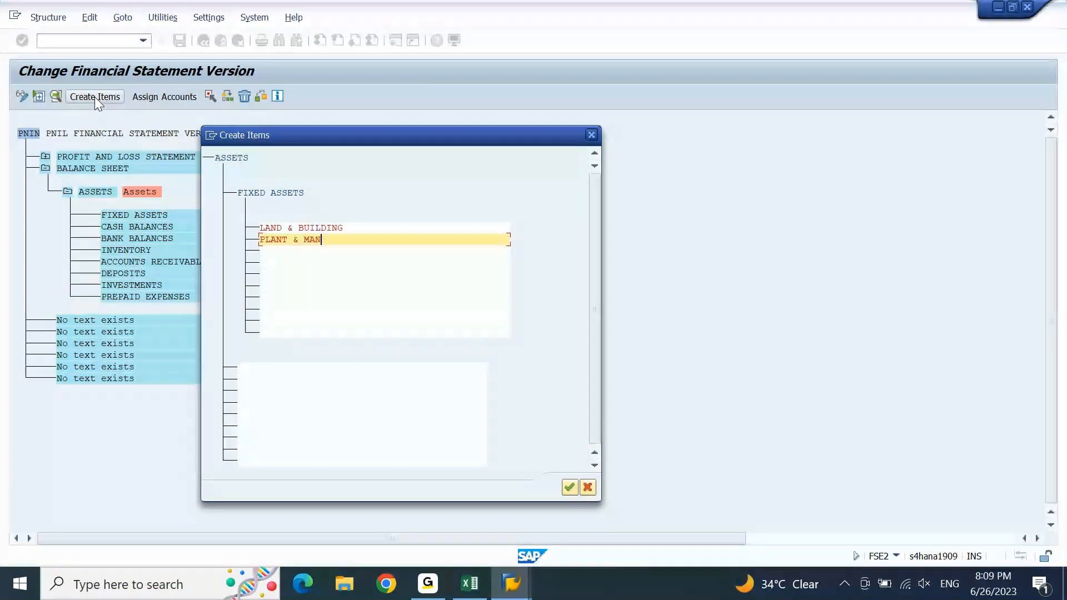
text(CHINERY)
key(Tab)
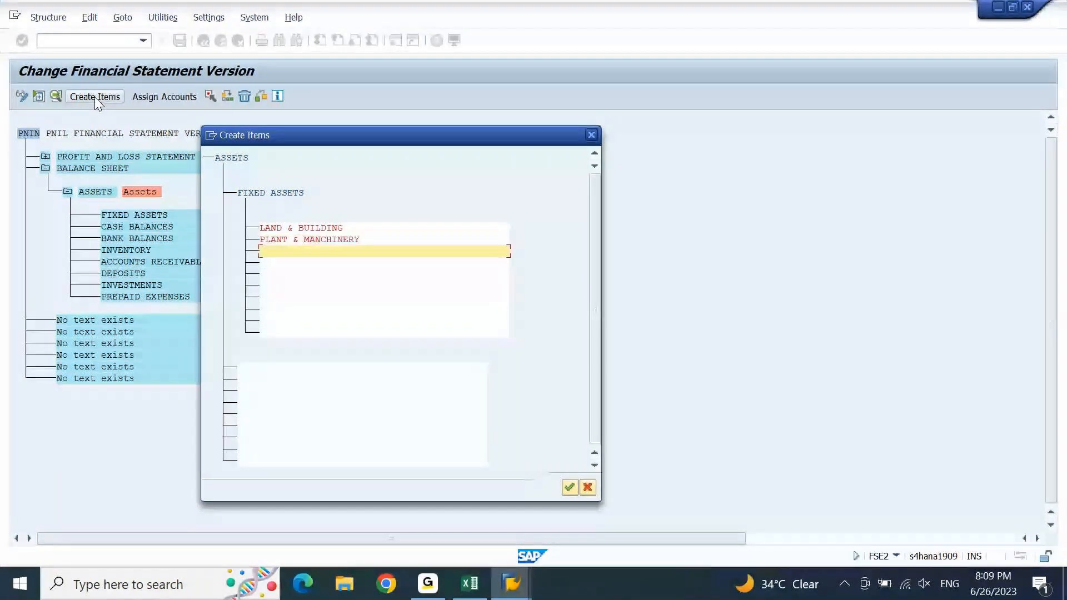
Step: Add FURNITURE & FUTTINGS, COMPUTERS and MOTIR VEHICLES as further items under FIXED ASSETS and create them all
text(FURNITURE & FUTTINGS)
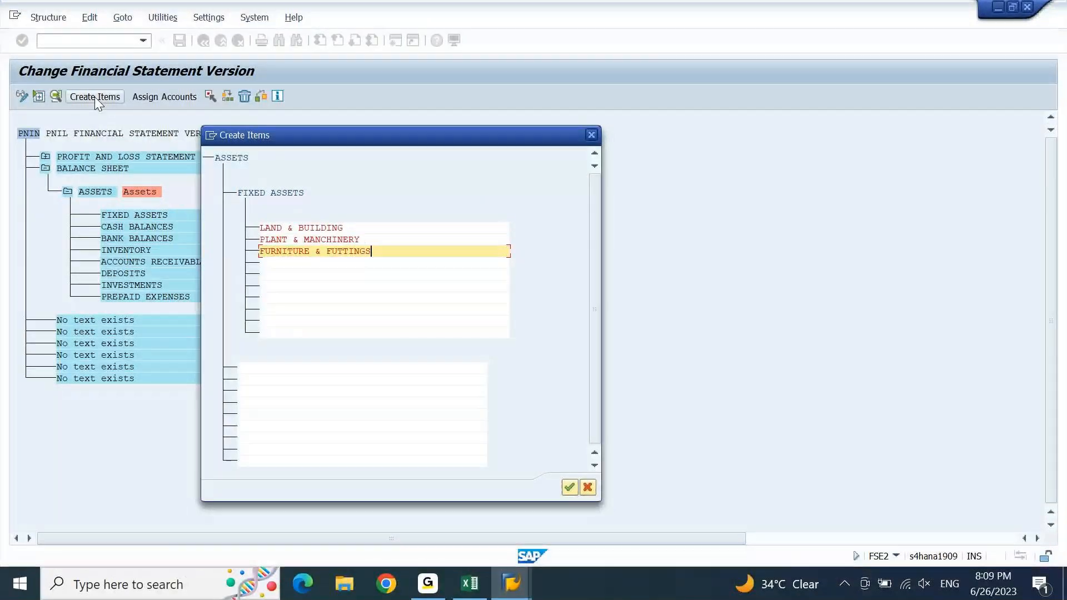
key(Tab)
text(COMPUTERS)
key(Tab)
text(MOTIR VEHICLES)
key(Return)
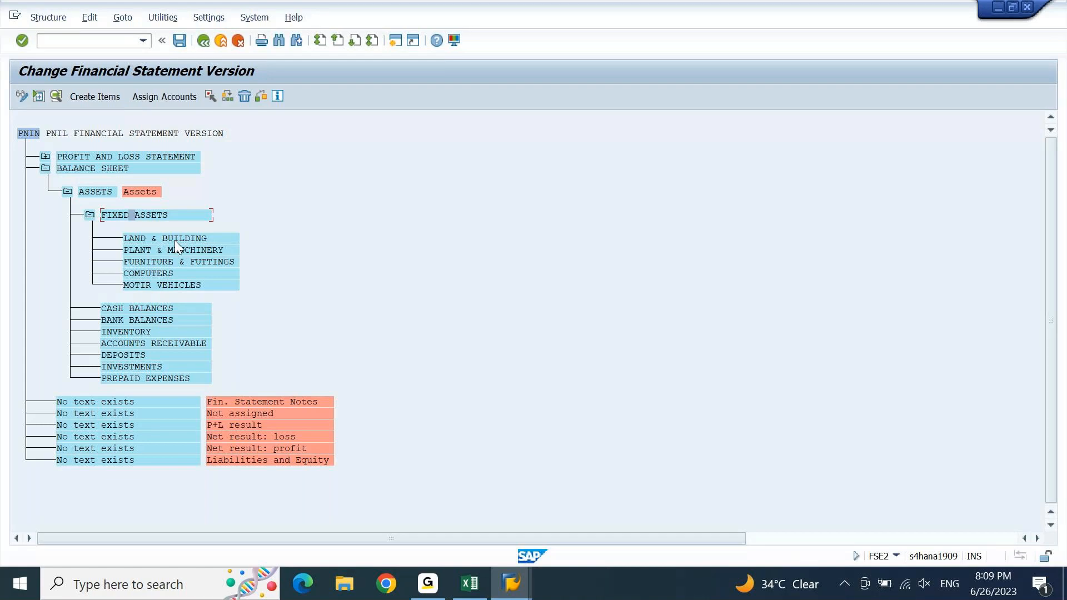
Step: Collapse FIXED ASSETS and enter the account range 10000000 to 19999999 for the CASH BALANCES item
click(89, 215)
click(123, 227)
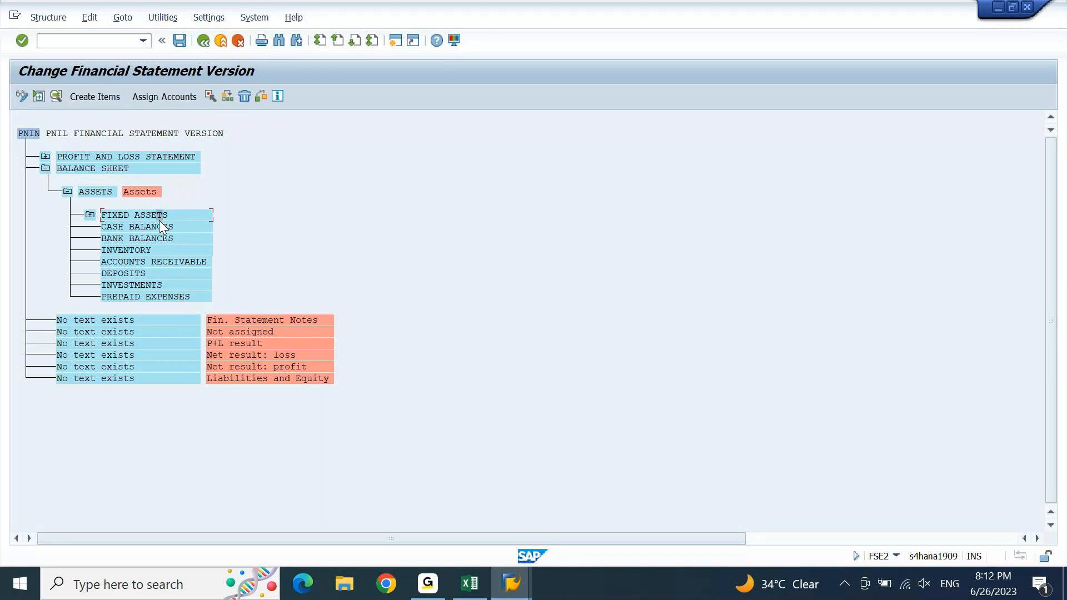
click(156, 97)
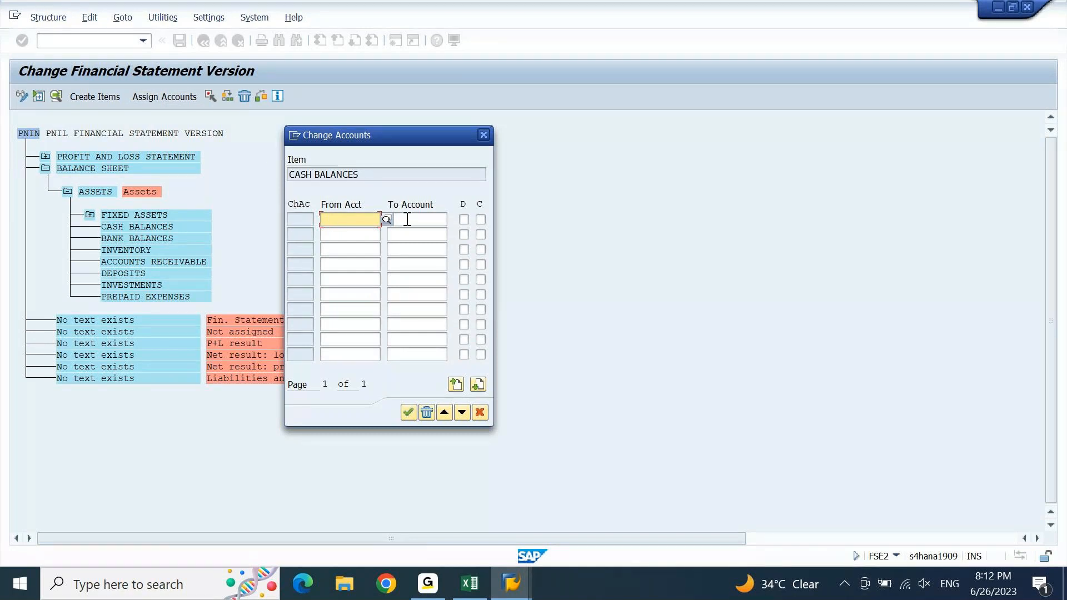
key(shift+Tab)
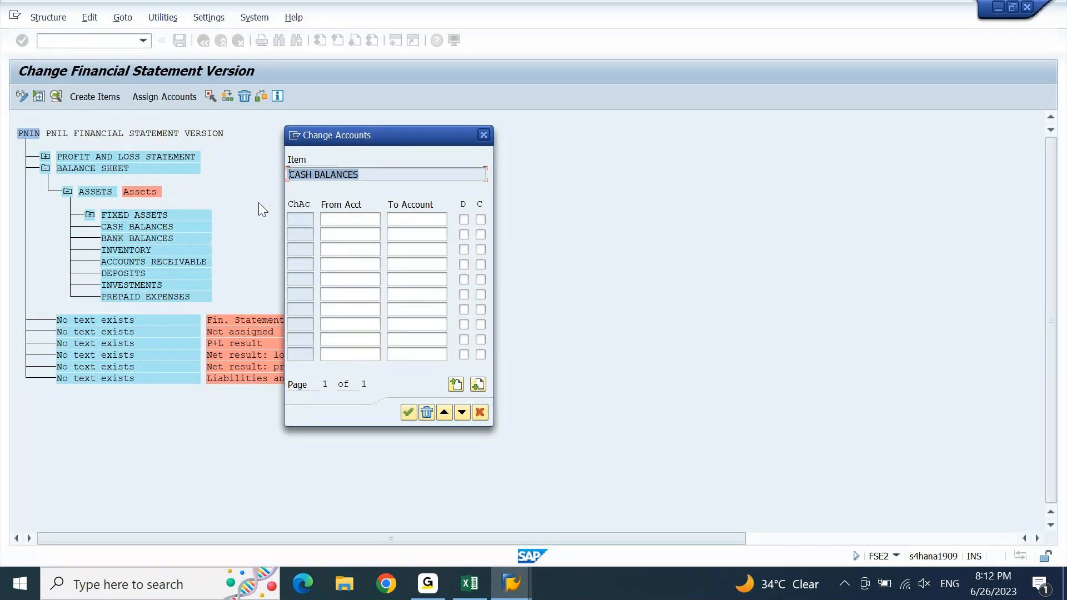
click(373, 220)
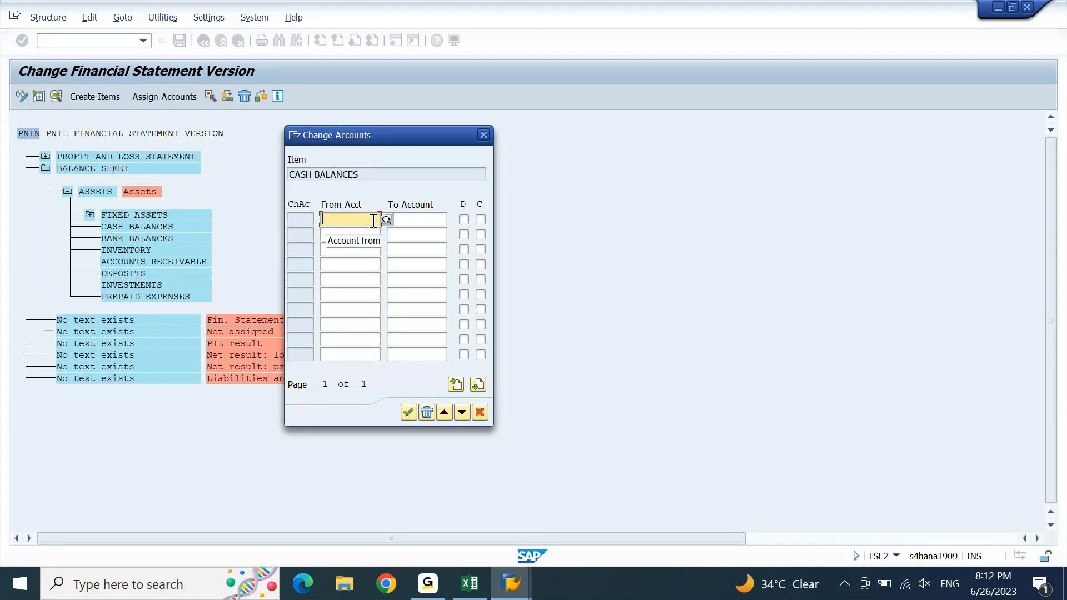
text(1)
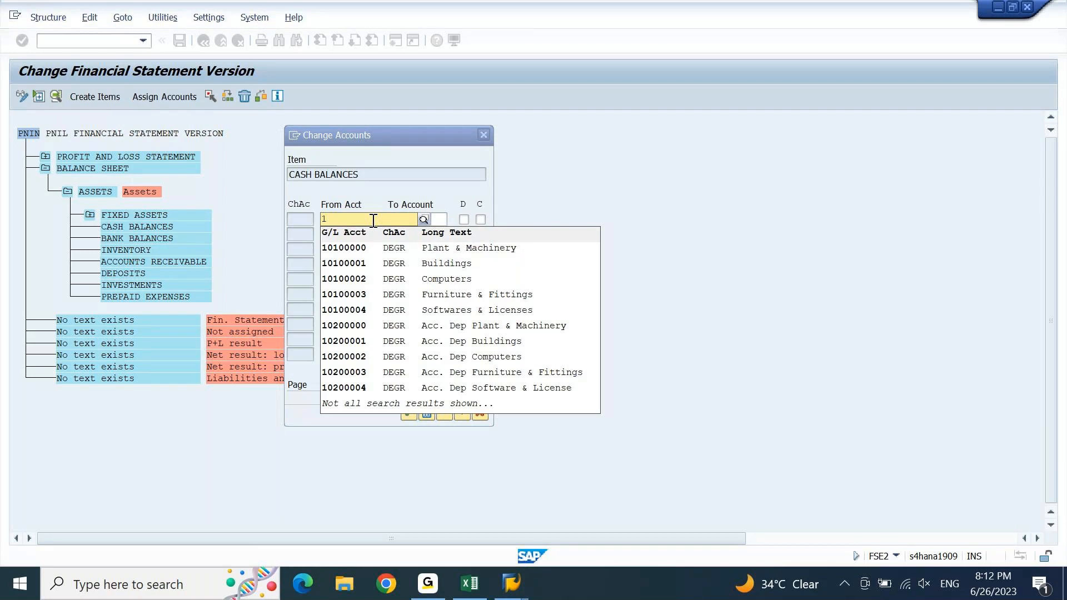
text(0000000)
key(Tab)
text(49999999)
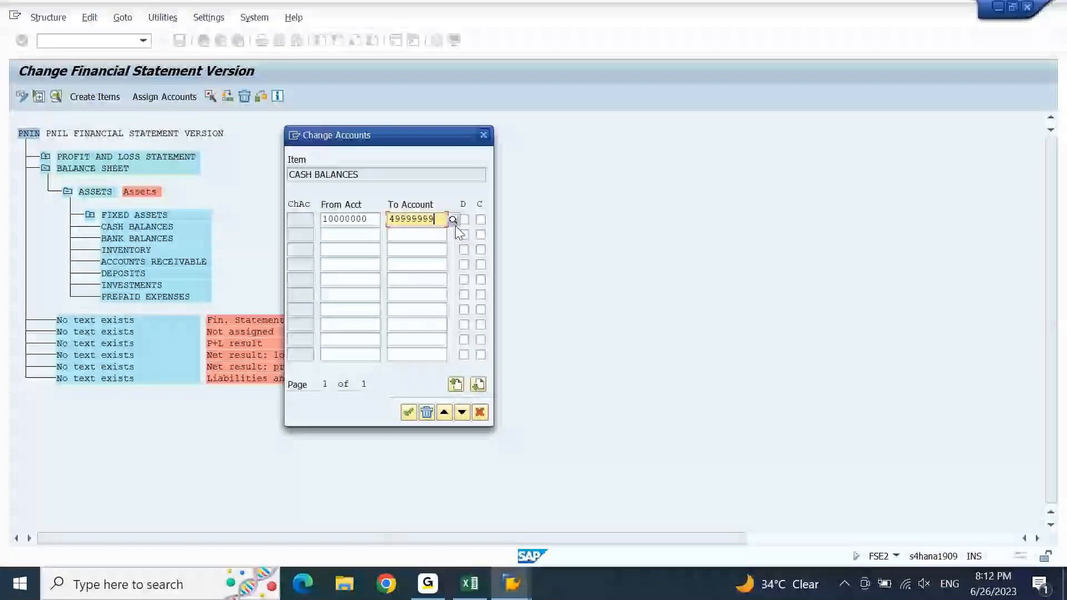
key(Home)
key(Delete)
text(1)
Step: Flag the CASH BALANCES account range for both debit and credit balances and confirm the account assignment
key(Tab)
key(space)
key(Tab)
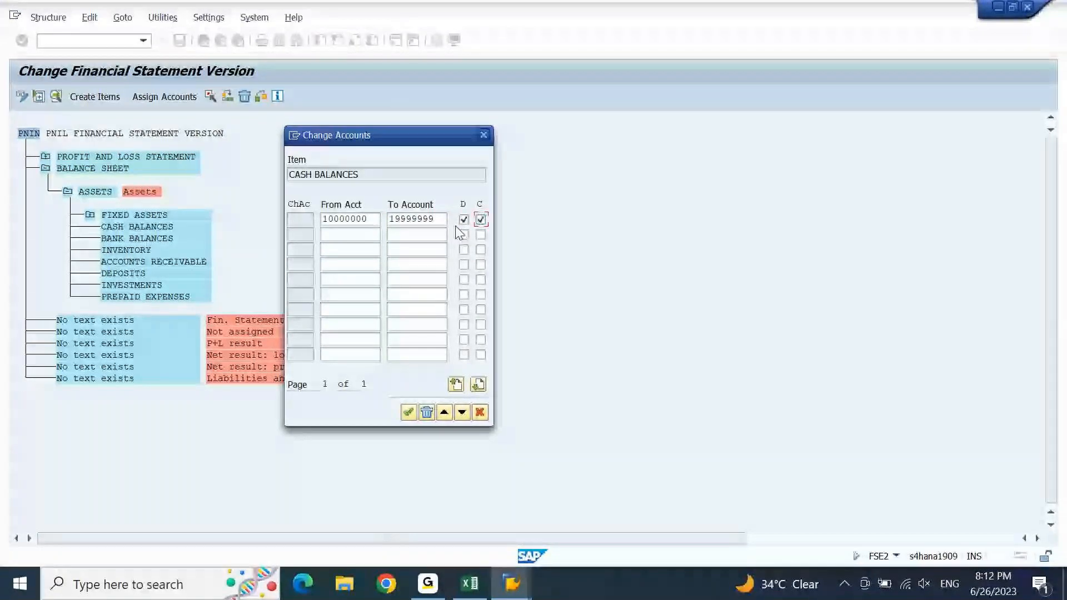
key(Return)
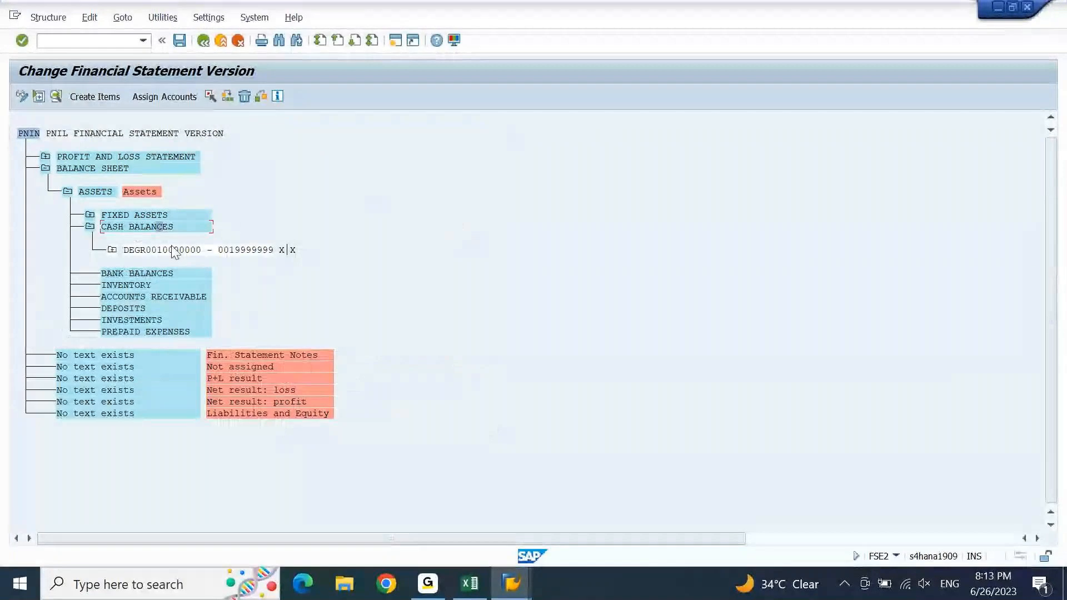
Step: Reopen the account range assigned to CASH BALANCES and review its from/to accounts and debit and credit flags
click(169, 251)
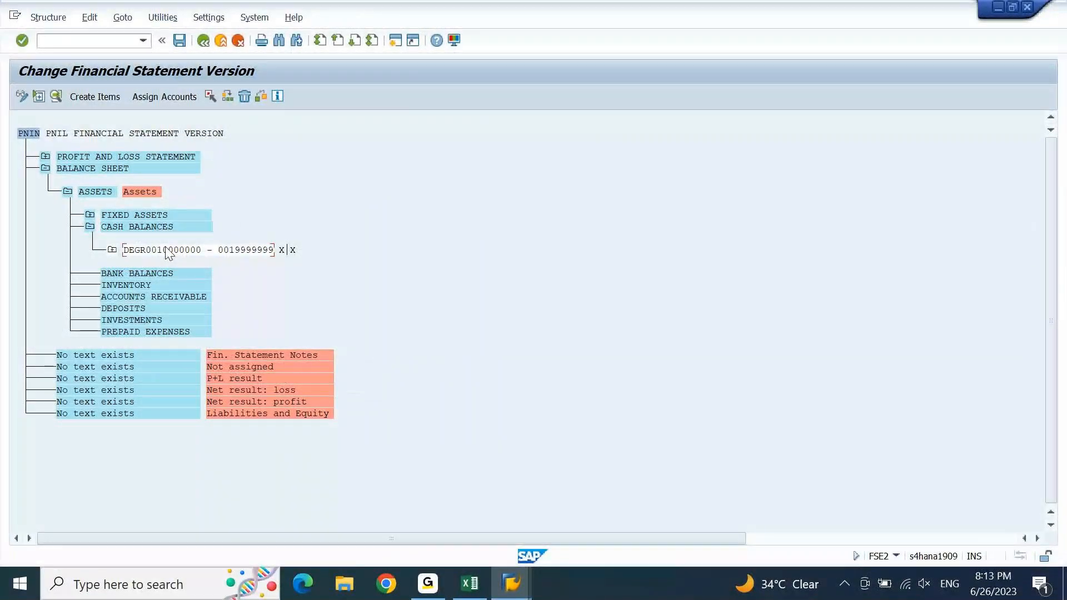
double_click(169, 251)
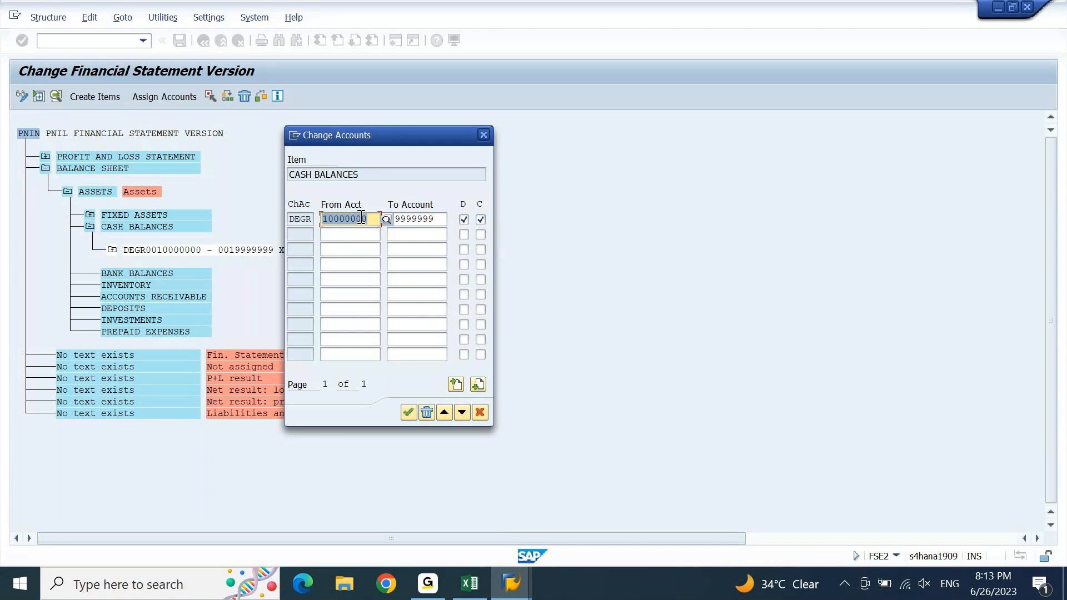
click(464, 220)
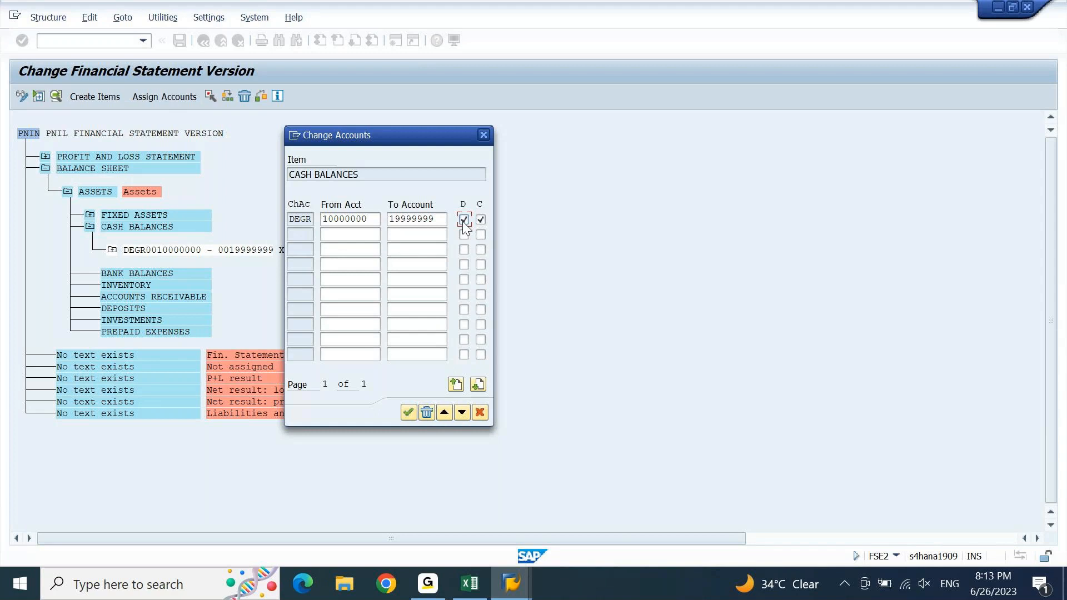
click(408, 412)
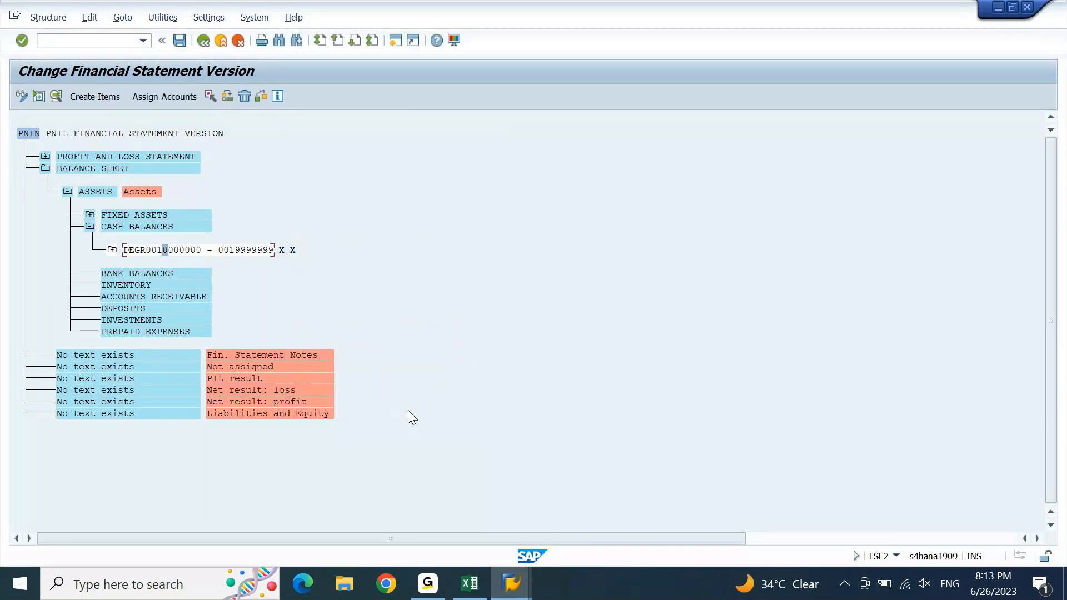
Step: Save and activate financial statement version PNIN, accepting the customizing request
click(179, 41)
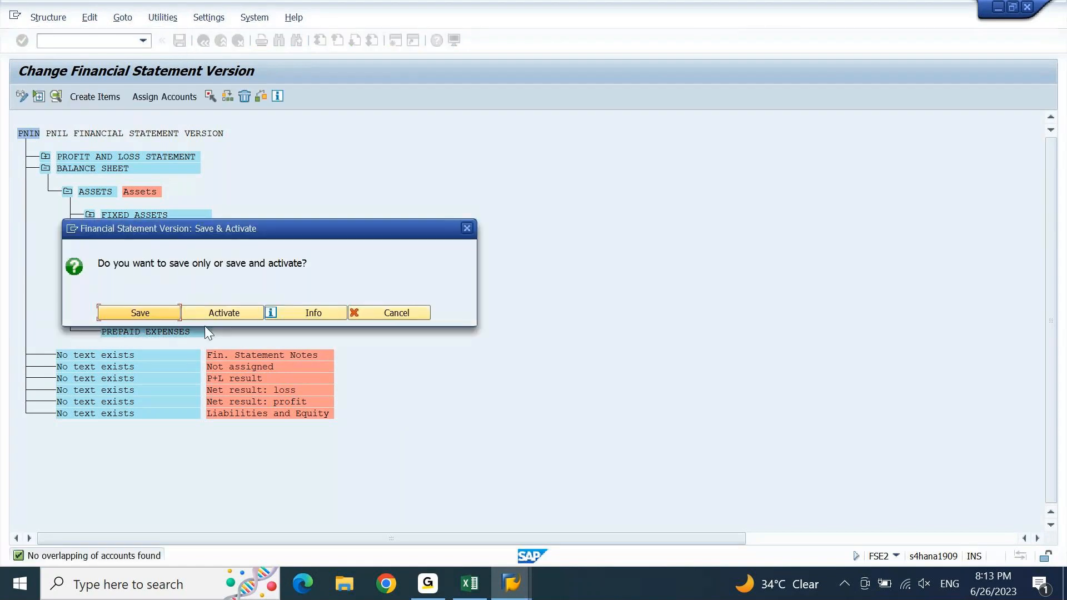
click(222, 316)
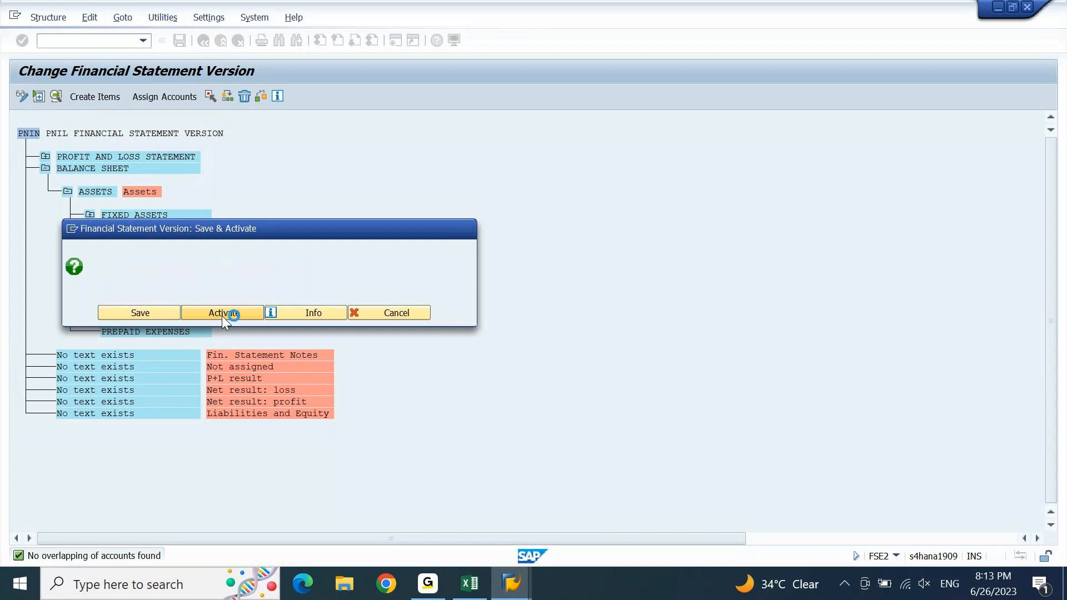
click(379, 373)
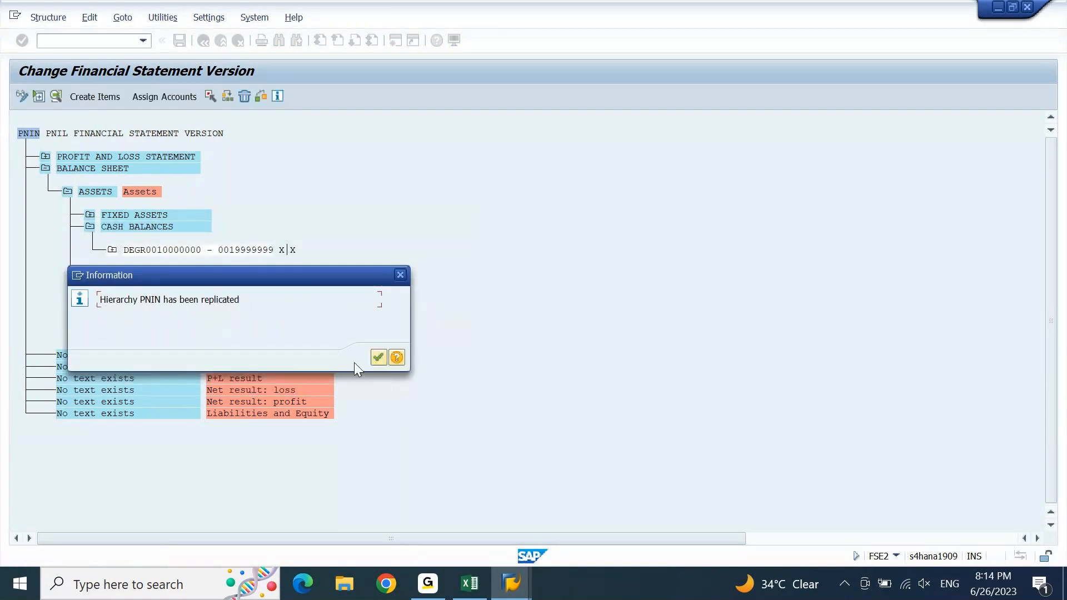
click(378, 357)
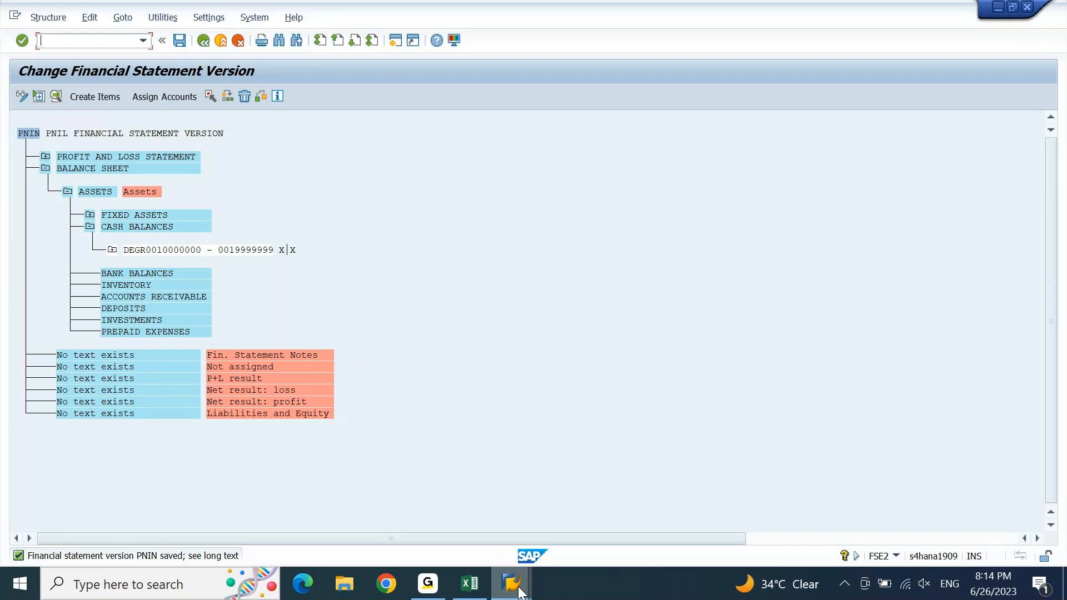
Step: Switch to the Financial Statements session, run the report and examine the ASSETS total under BALANCE SHEET
mouse_move(520, 592)
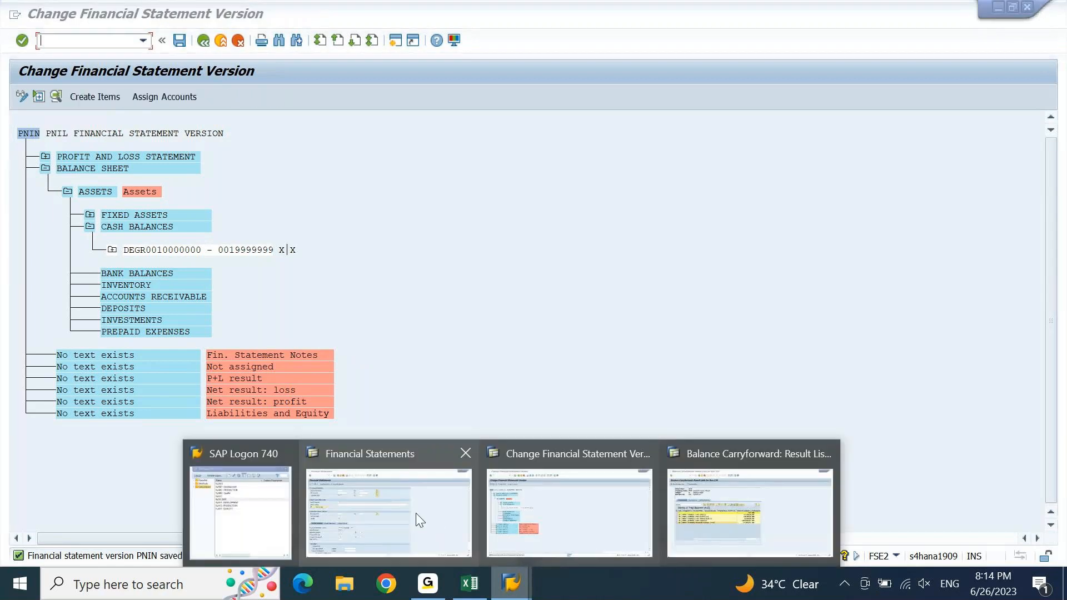
click(416, 512)
click(21, 97)
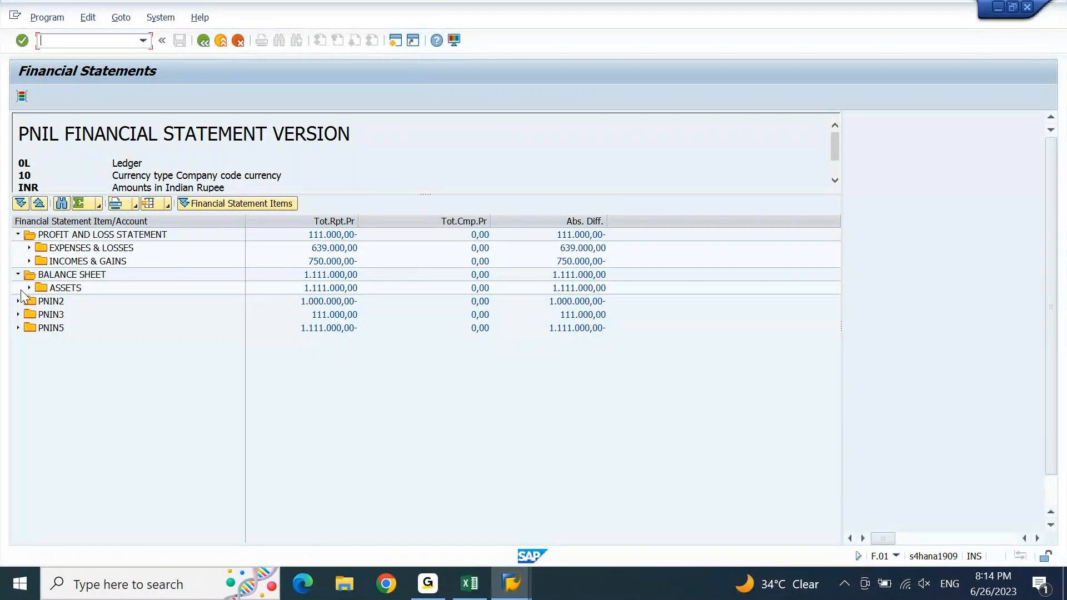
click(18, 235)
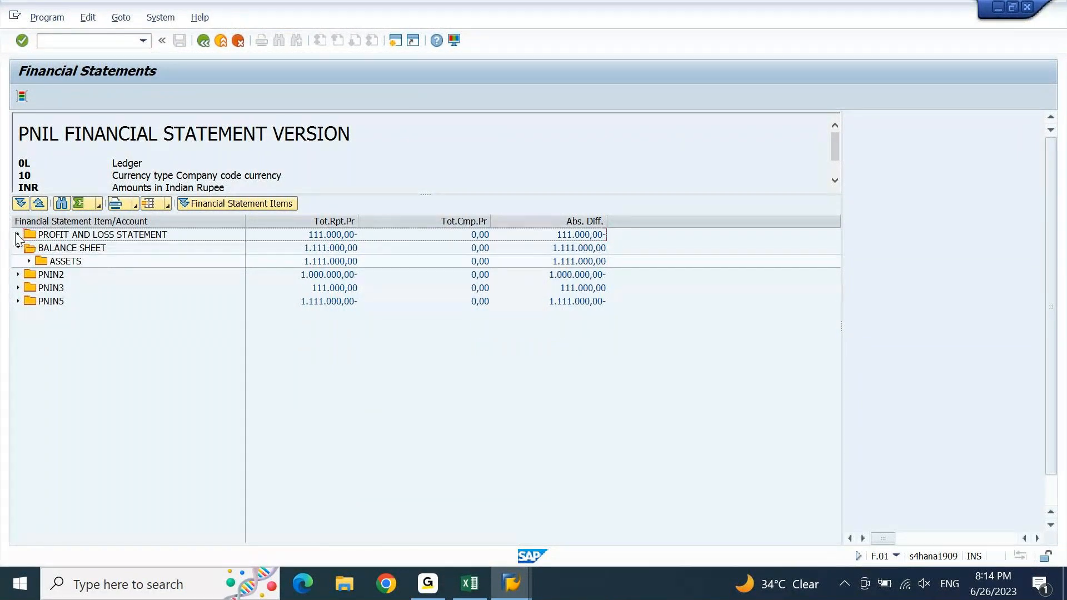
click(66, 248)
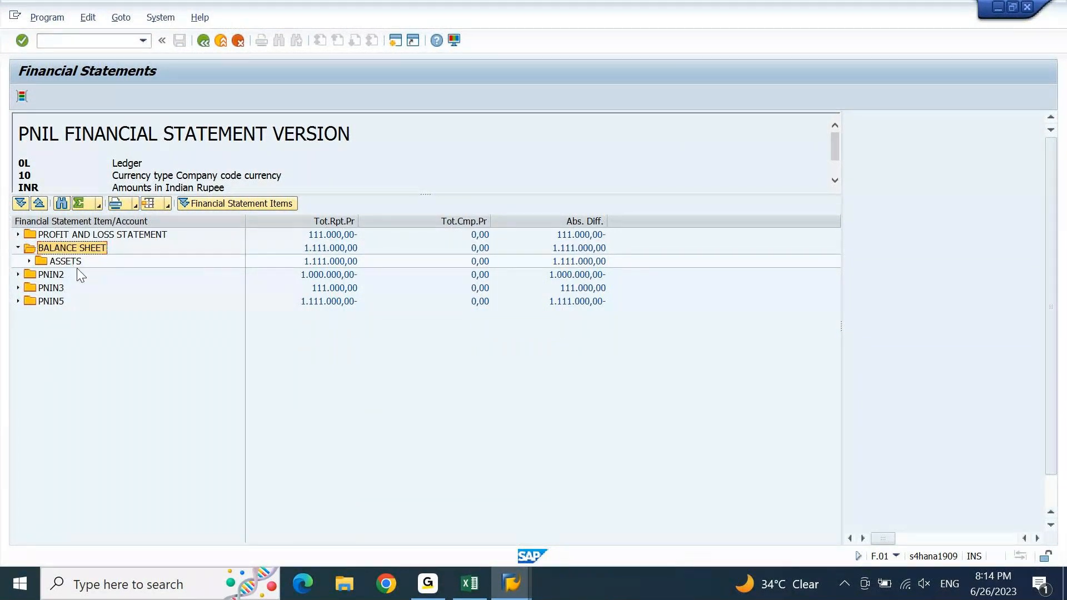
click(76, 266)
click(347, 266)
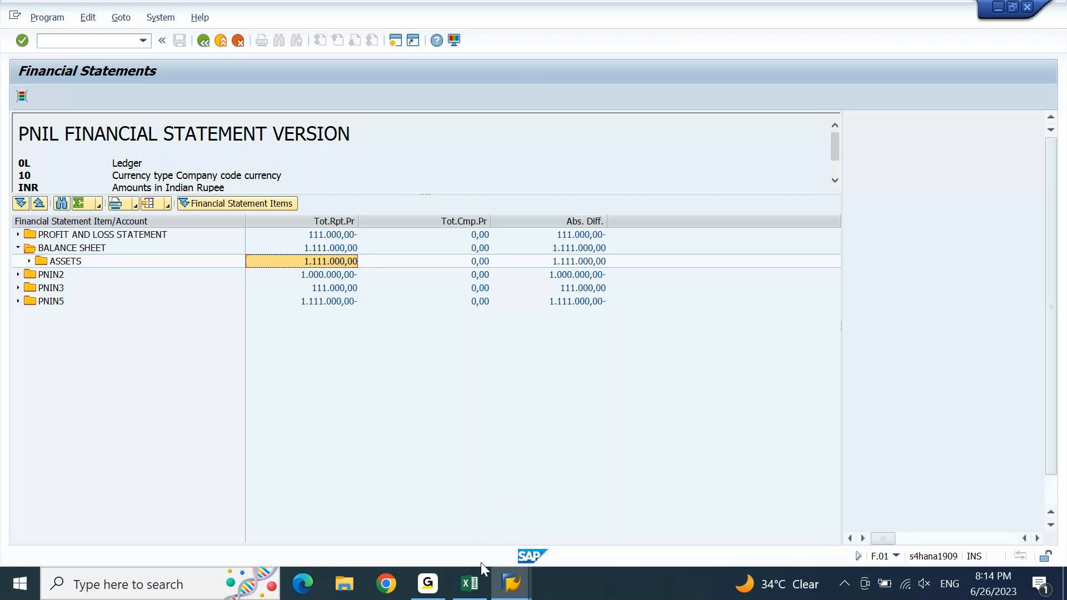
Step: Switch to the Excel workbook and find the Balance Sheet table beside the PNL table on the 9PM sheet
click(473, 583)
key(Page_Up)
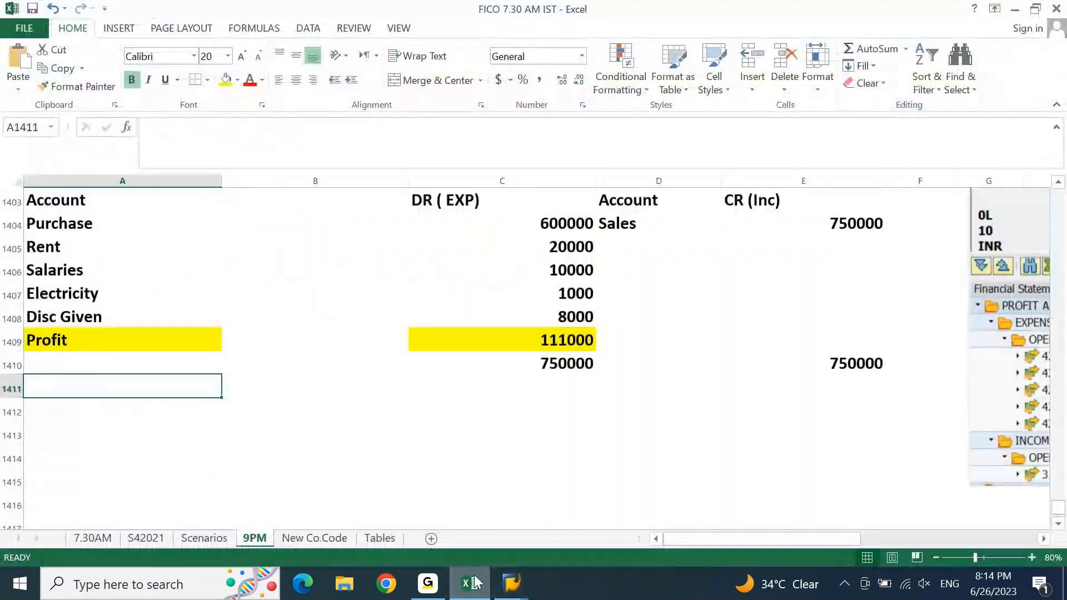
key(Page_Up)
key(Page_Up)
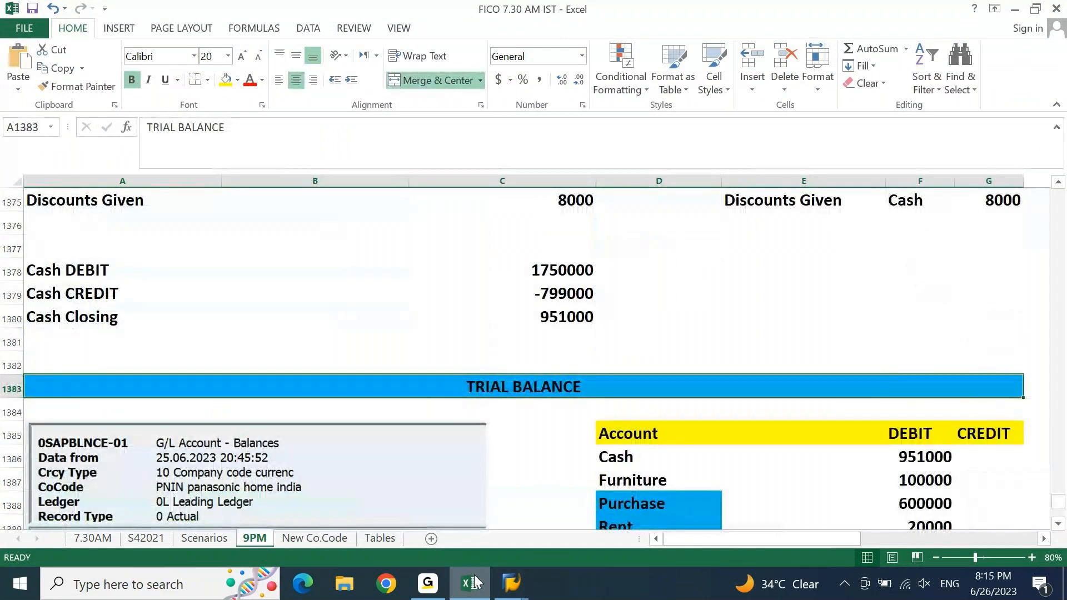
key(Page_Up)
key(Right)
key(Right)
key(Right)
key(Right)
key(Right)
key(Right)
key(Right)
key(Right)
key(Right)
key(Right)
key(Right)
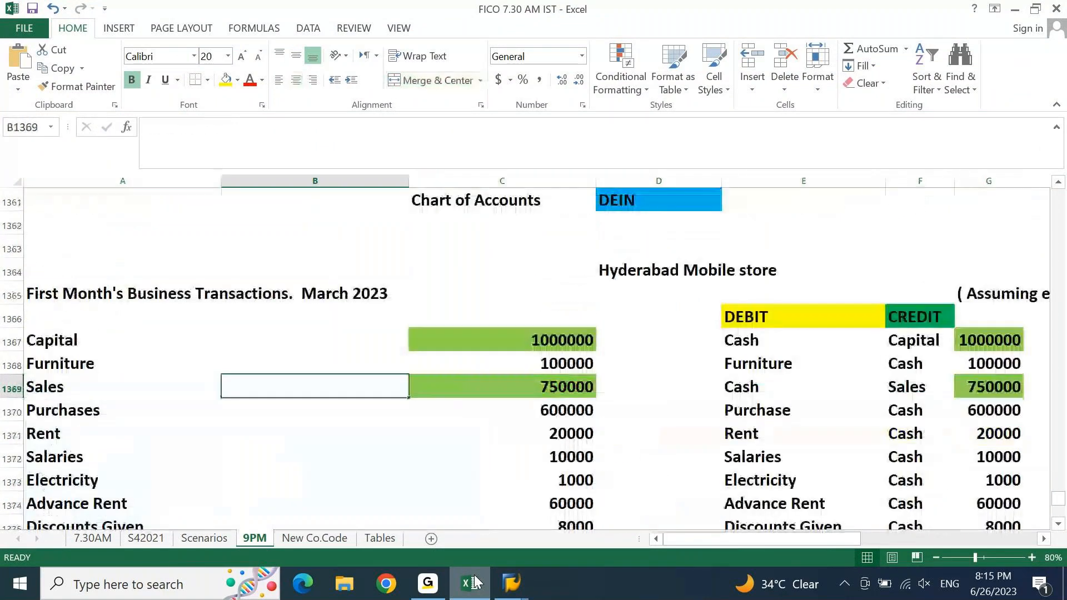
key(Right)
key(Right)
key(Right)
key(Right)
key(Right)
key(Right)
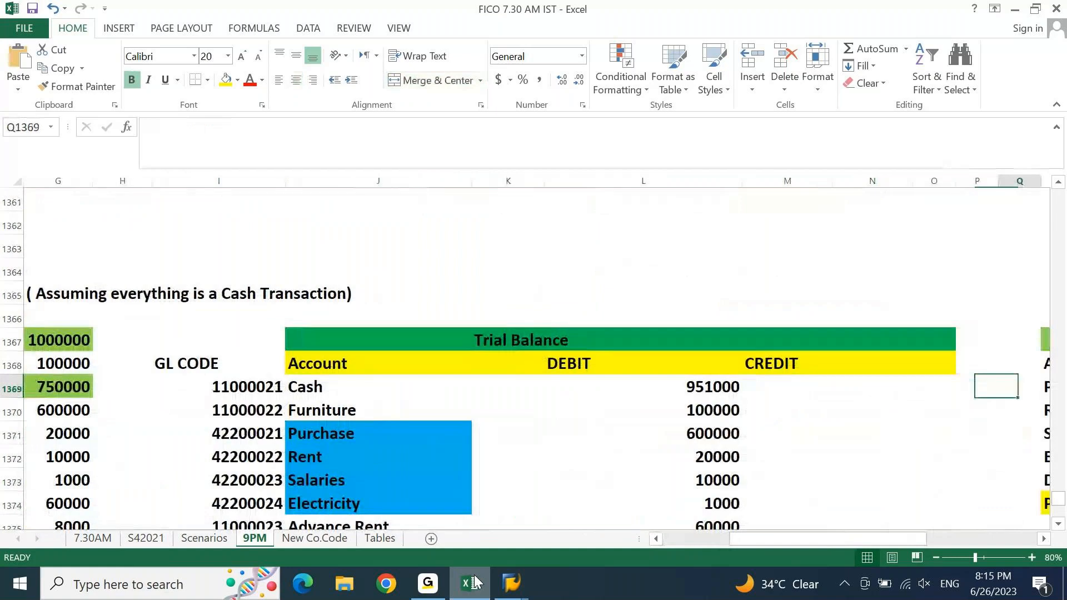
key(Right)
key(Right)
key(Right)
key(Right)
key(Right)
key(Right)
key(Right)
key(Right)
key(Right)
key(Right)
key(Right)
key(Right)
key(Right)
key(Right)
key(Right)
key(Right)
key(Right)
key(Right)
key(Left)
key(Left)
key(Left)
key(Left)
key(Left)
key(Left)
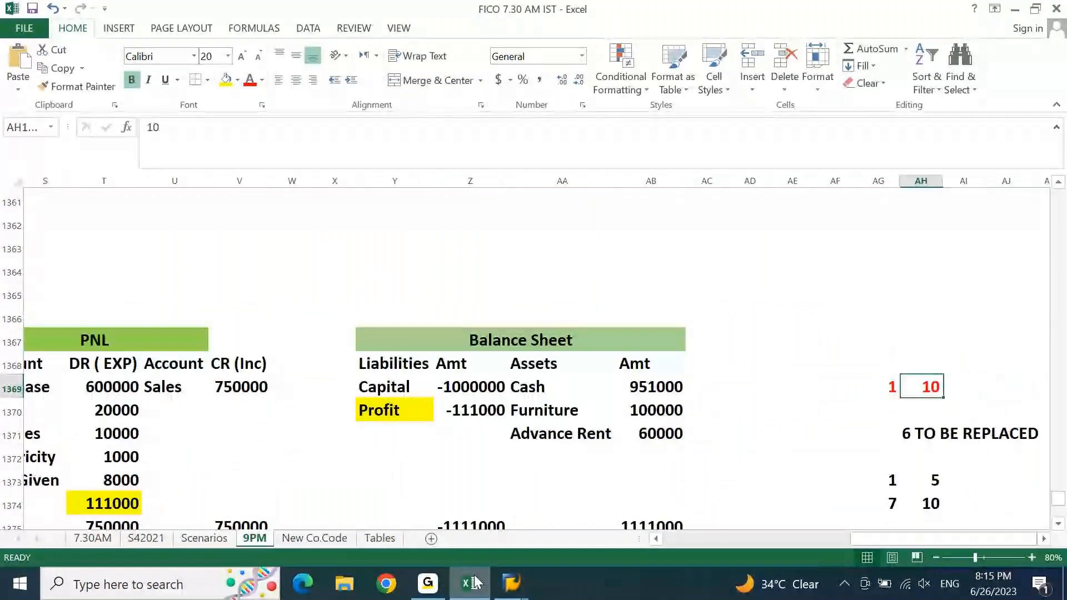
key(Down)
key(Down)
key(Down)
key(Down)
key(Down)
key(Down)
key(Down)
key(Down)
key(Down)
key(Down)
key(Down)
key(Down)
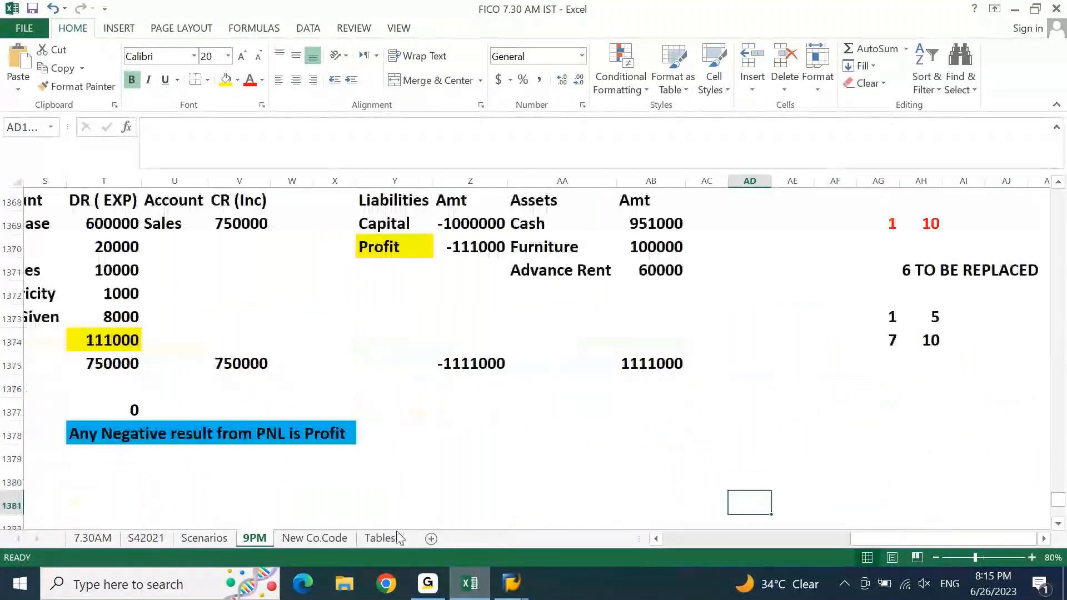
Step: Apply the comma number style to the Liabilities and Assets totals of the Balance Sheet table in row 1375
click(472, 356)
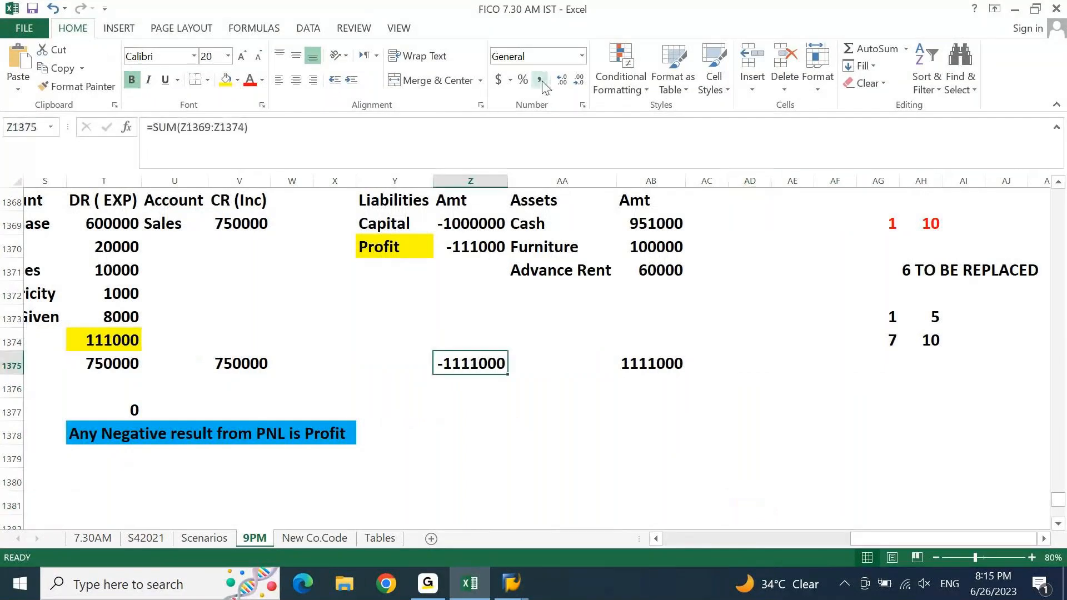
click(539, 79)
click(714, 364)
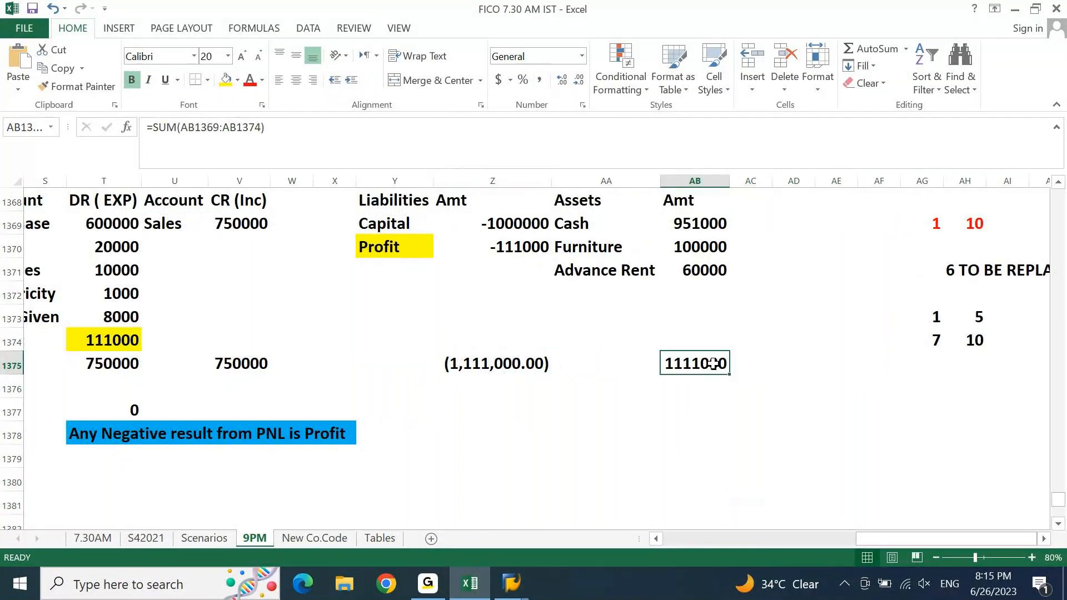
key(F4)
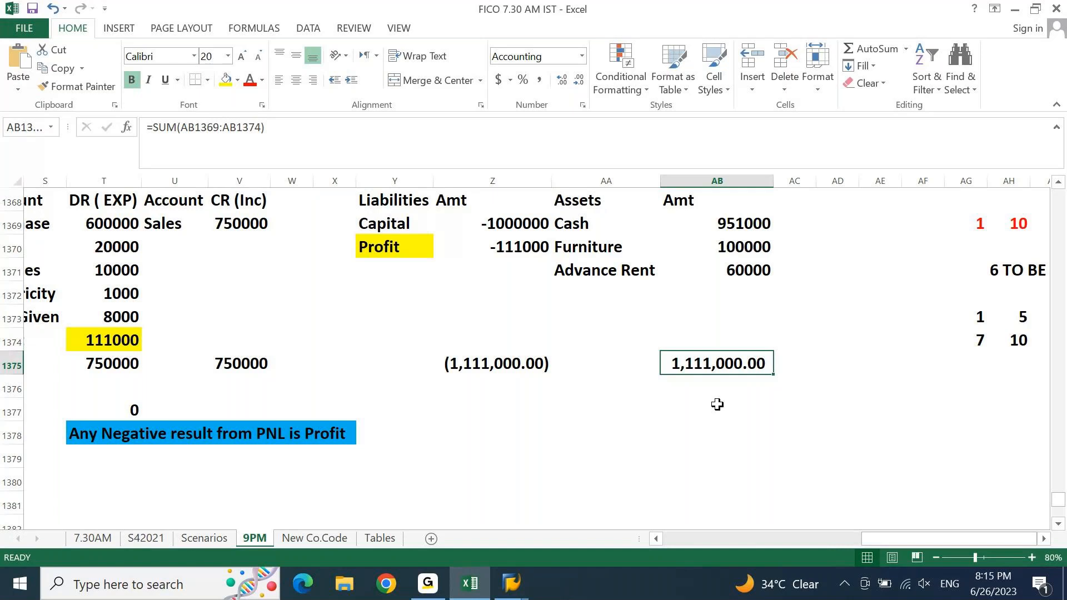
Step: Switch back to SAP, recheck the BALANCE SHEET total in the Financial Statements report, and return to the financial statement version
click(466, 585)
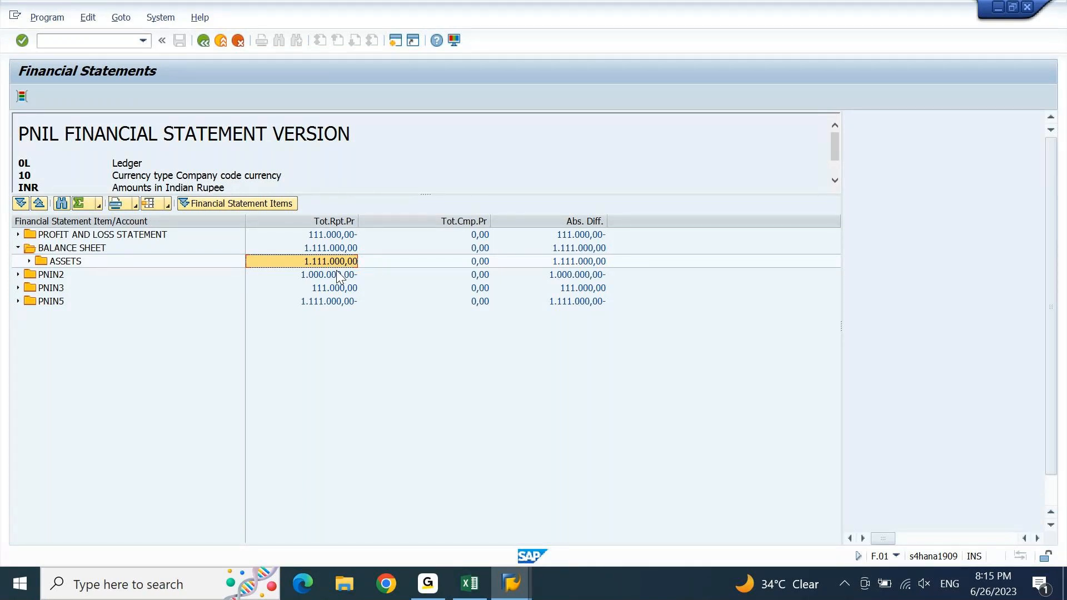
click(80, 251)
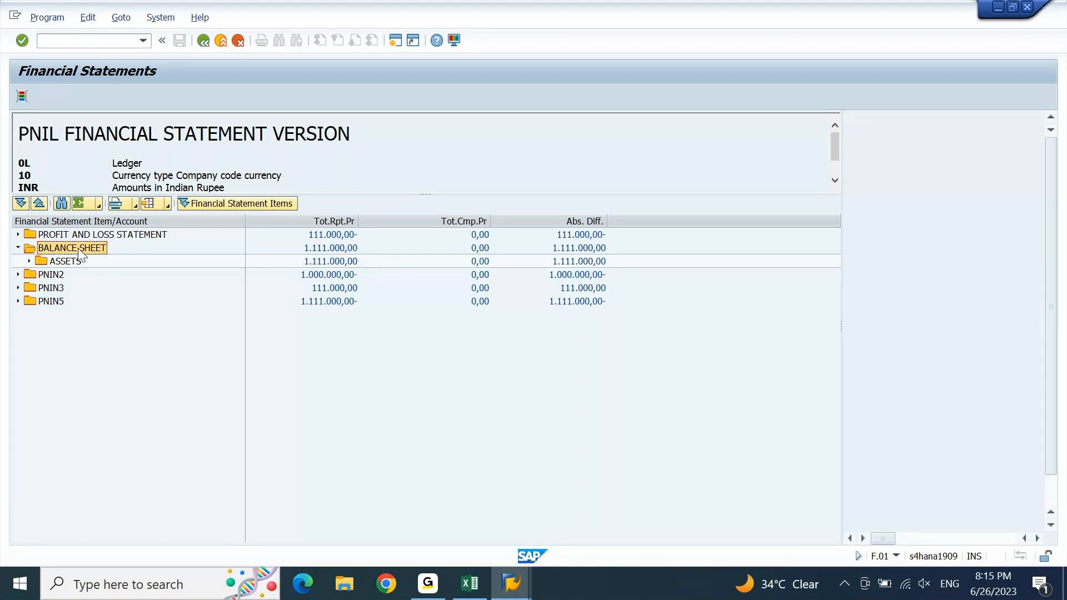
click(512, 584)
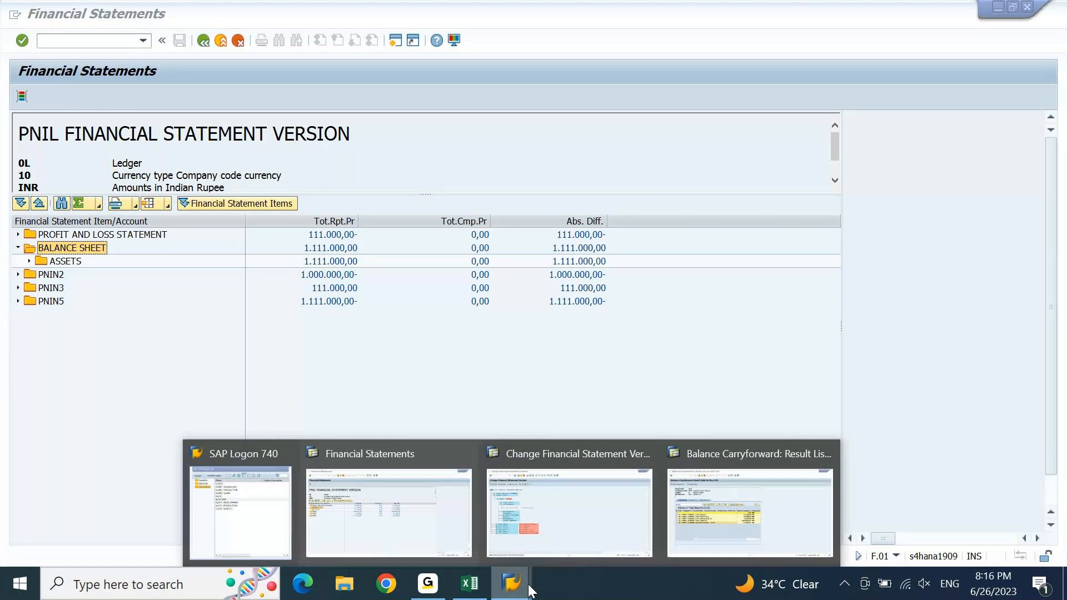
click(599, 533)
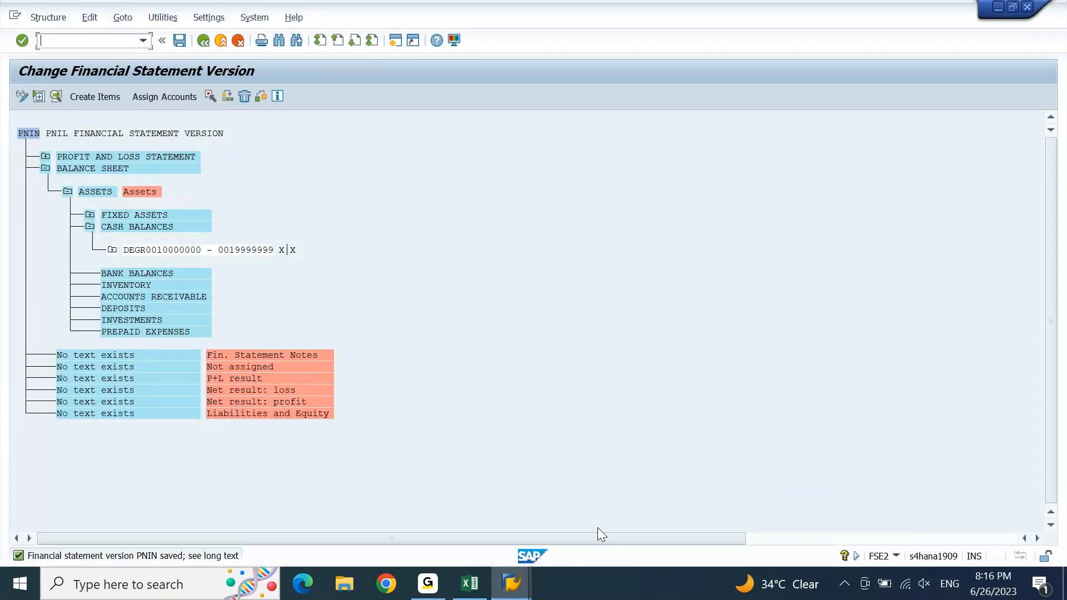
Step: Collapse ASSETS and reassign the Liabilities and Equity node as a subordinate of BALANCE SHEET
click(68, 192)
click(148, 273)
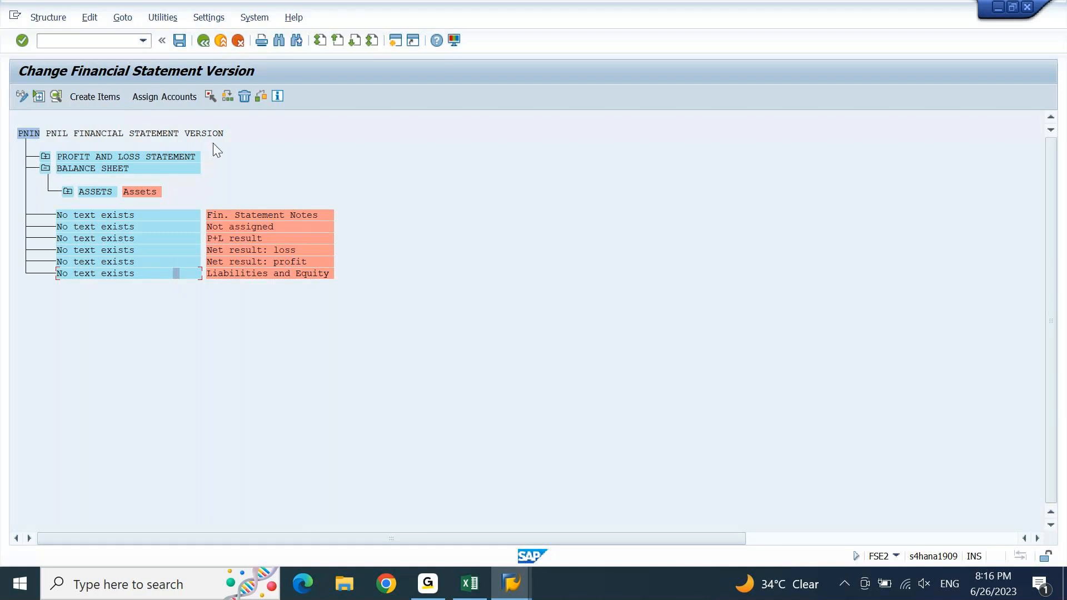
click(210, 96)
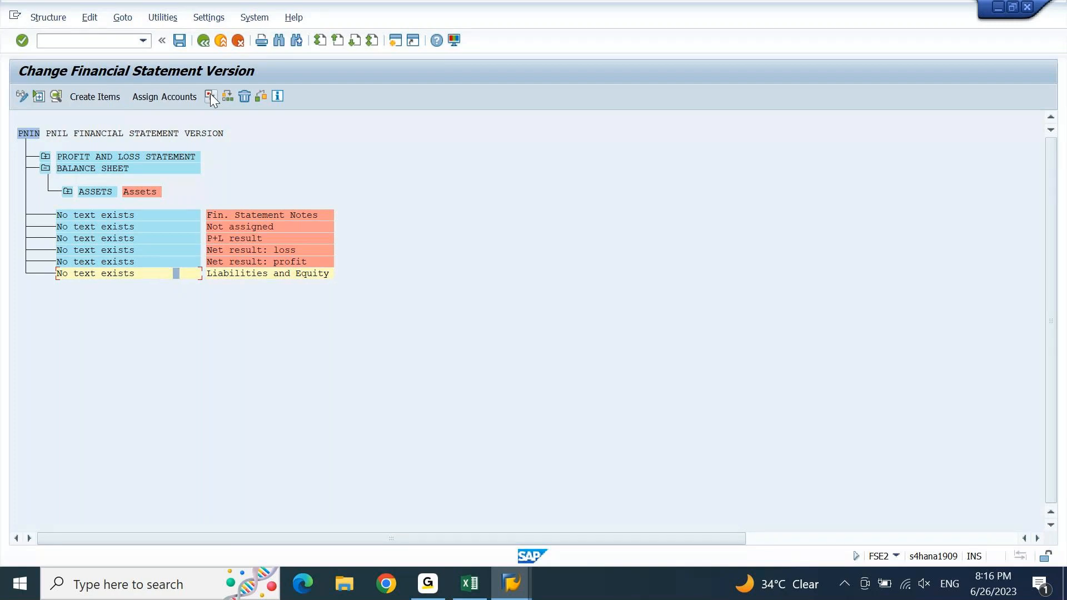
click(93, 170)
click(228, 97)
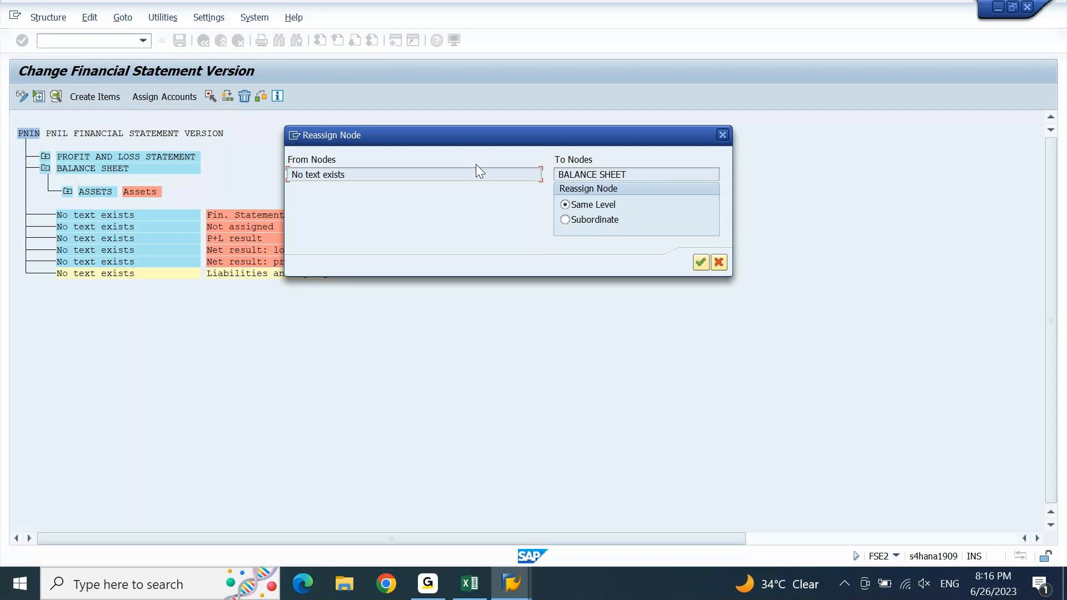
click(701, 261)
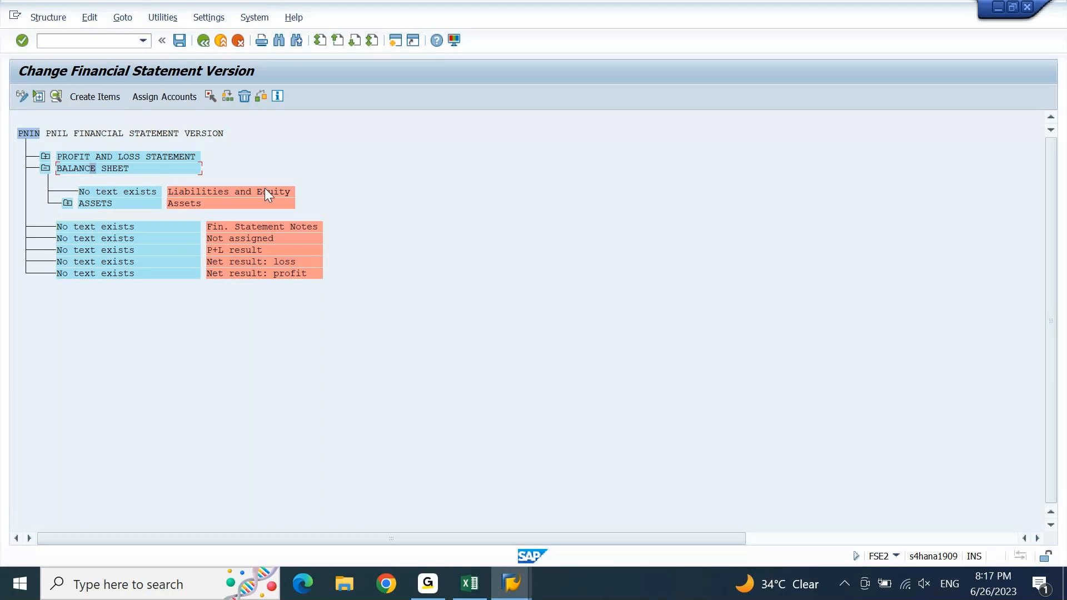
Step: Name the Liabilities and Equity item under BALANCE SHEET as LIABILITIES
double_click(132, 190)
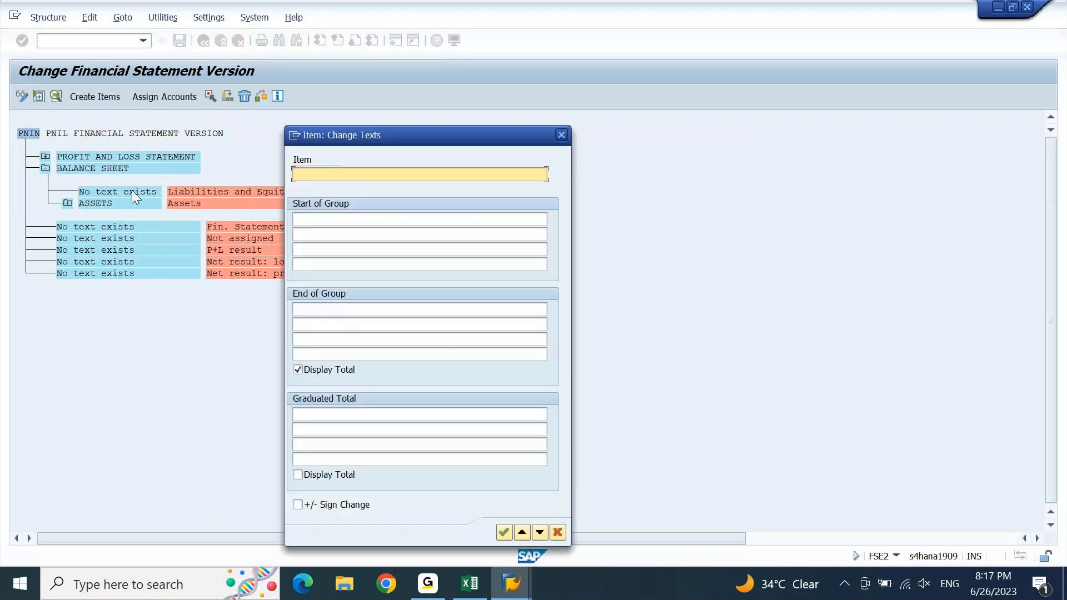
text(LIABILITIES)
click(506, 535)
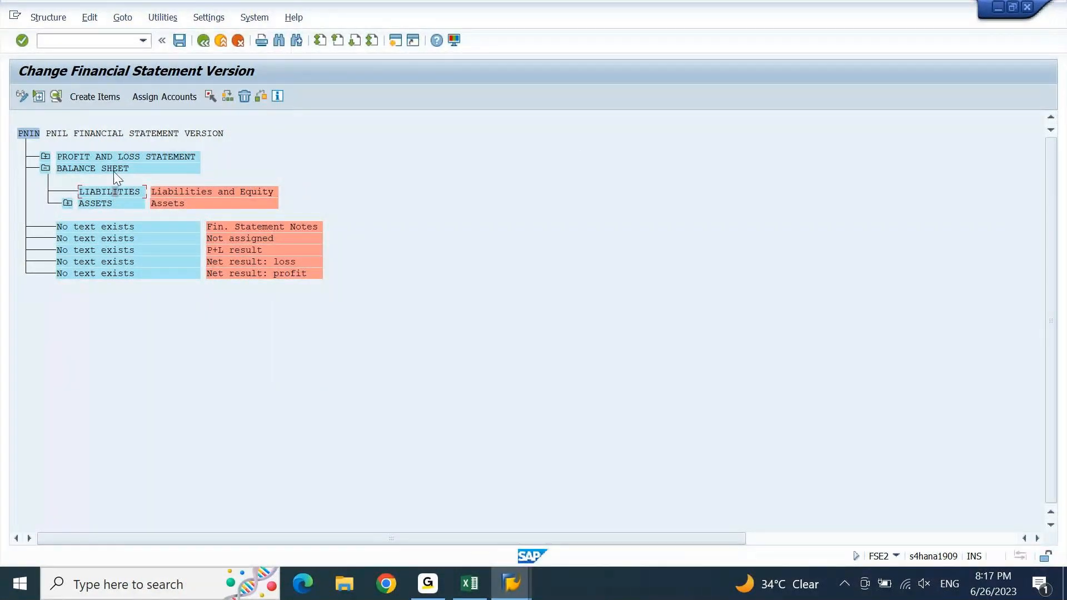
Step: Start creating subitems under LIABILITIES, entering CAPITAL, RESERVES, RETAINED EARNINGS and ACCOUNTS PAYABLE
click(101, 100)
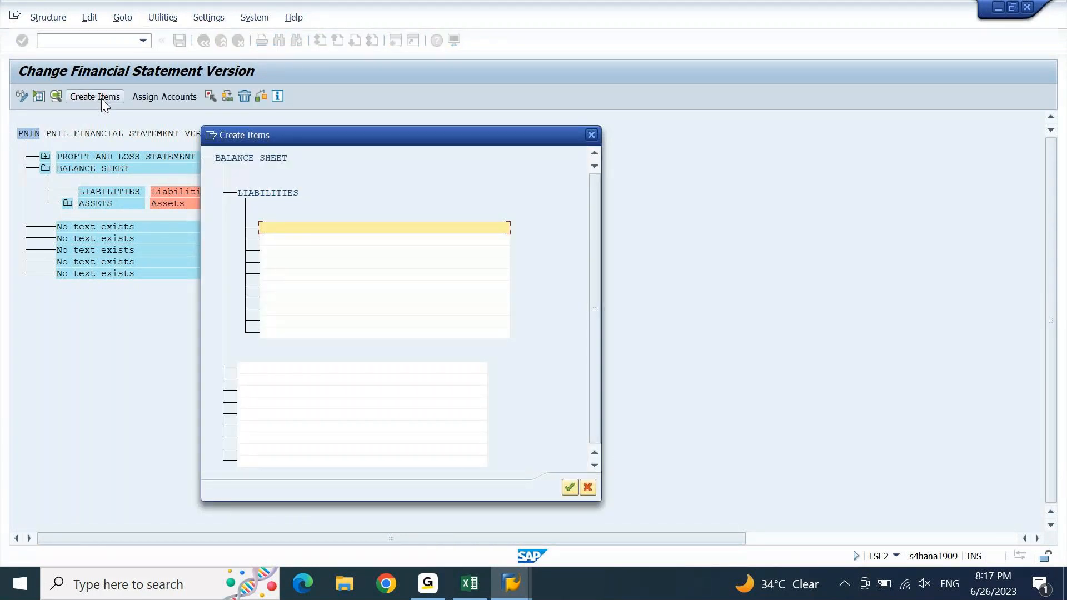
text(CAPITAL)
key(Tab)
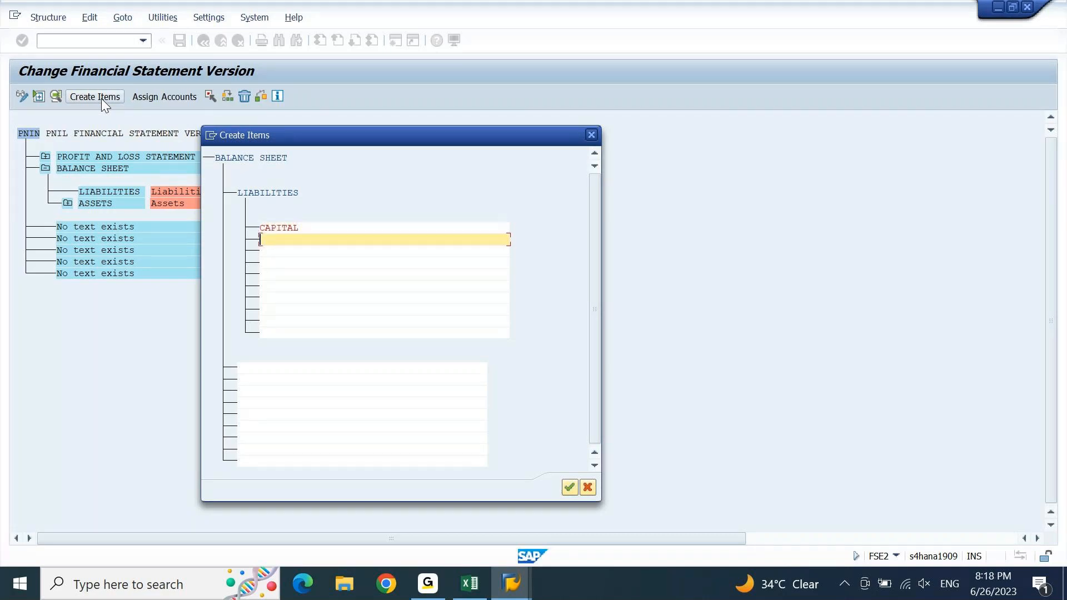
text(RESERVES)
key(Tab)
text(RETAINED EA)
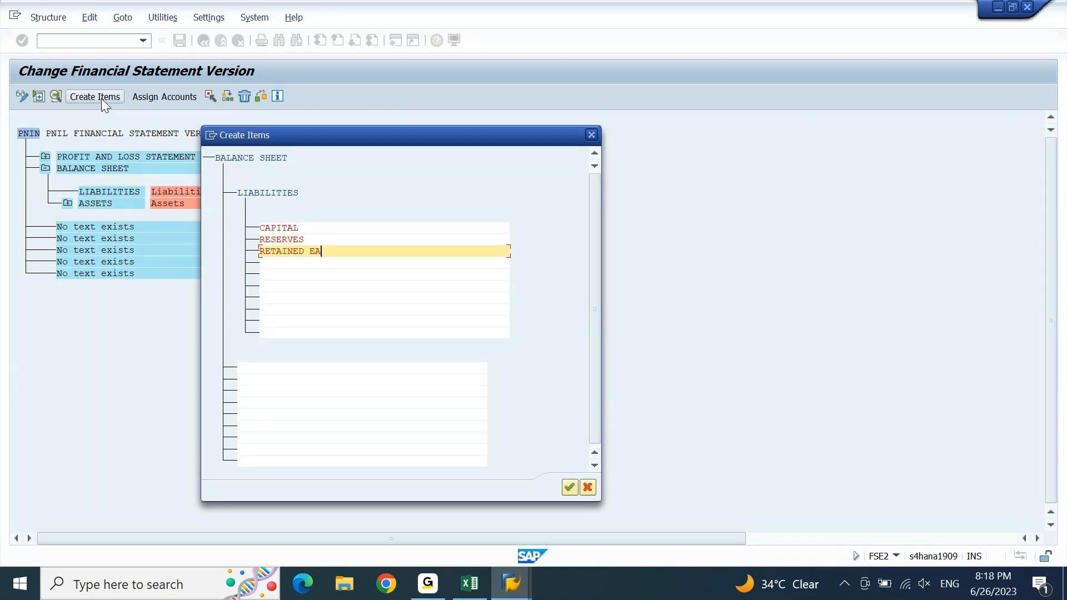
text(RNINGS)
key(Tab)
text(ACCOUNTS PAYABLE)
key(Tab)
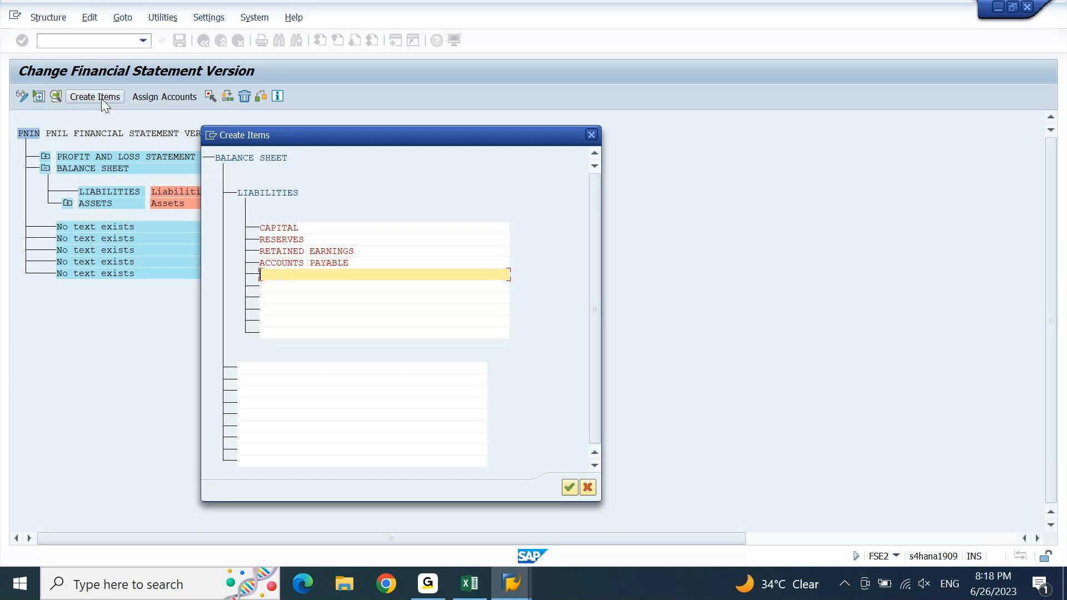
Step: Add BANK LOANS and OUTSTANDING EXPENSES to the new LIABILITIES subitems and confirm their creation
text(BANK LOANS)
key(Tab)
text(OURANS)
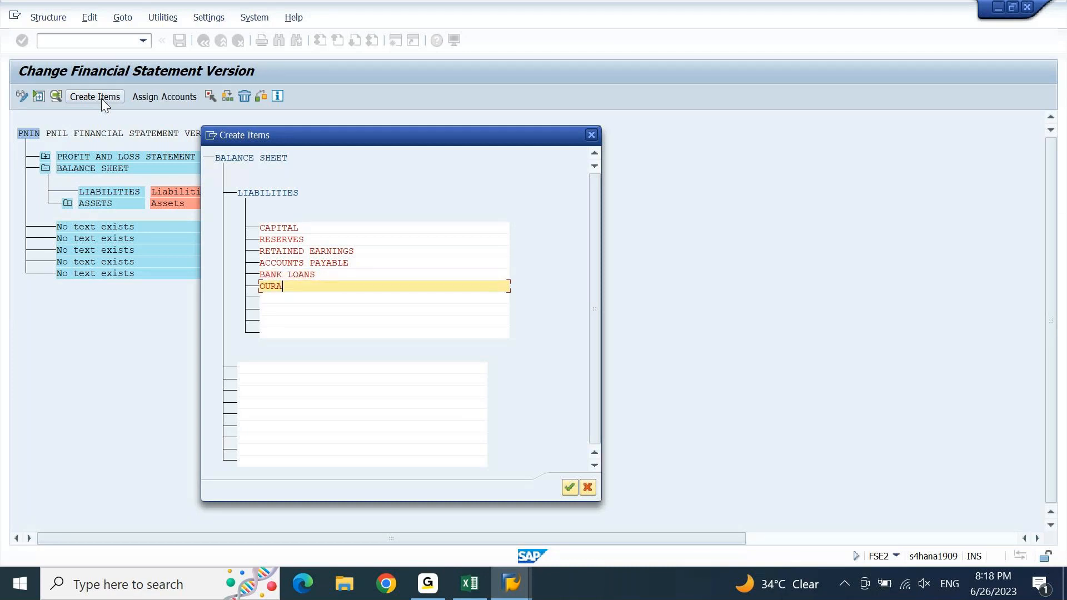
key(BackSpace)
key(BackSpace)
key(BackSpace)
key(BackSpace)
text(TSR)
key(BackSpace)
text(TANDING EXPNESS)
key(Left)
key(Right)
key(Left)
text(N)
key(Down)
key(Up)
key(ctrl+Right)
key(Right)
key(Right)
key(BackSpace)
key(Right)
key(BackSpace)
key(Right)
key(BackSpace)
key(BackSpace)
key(BackSpace)
text(ENSES)
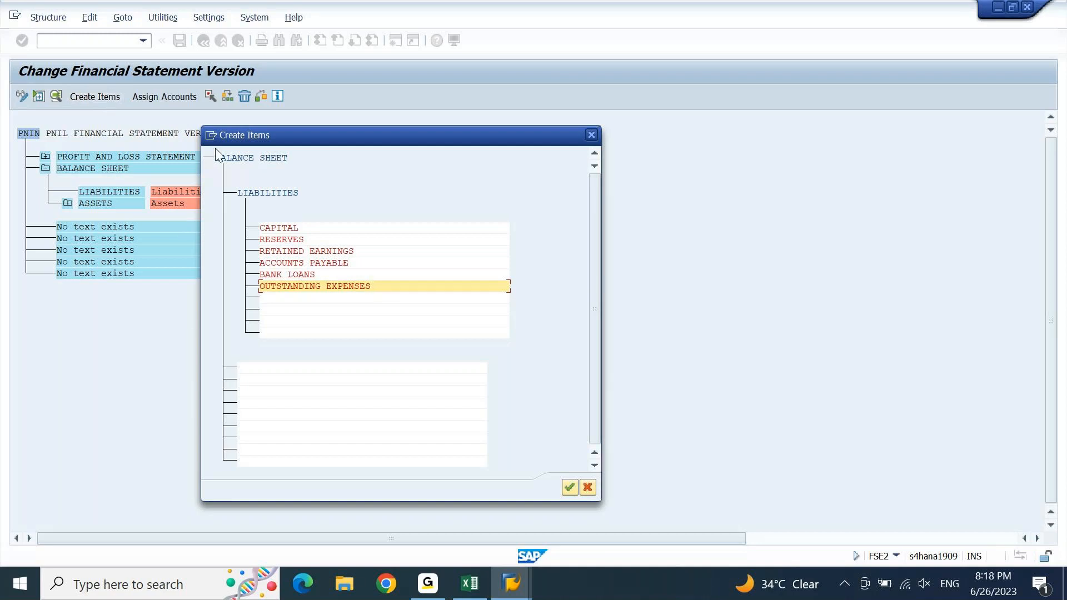
click(569, 488)
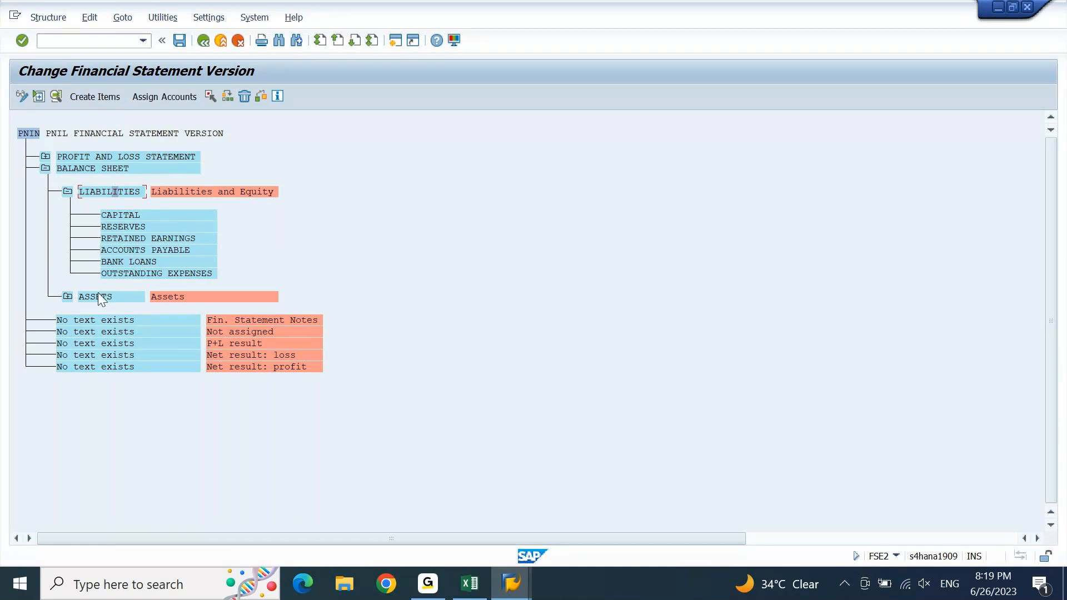
Step: Open account assignment for the CAPITAL item and set the first range's From Acct to 20000000
click(128, 226)
double_click(128, 223)
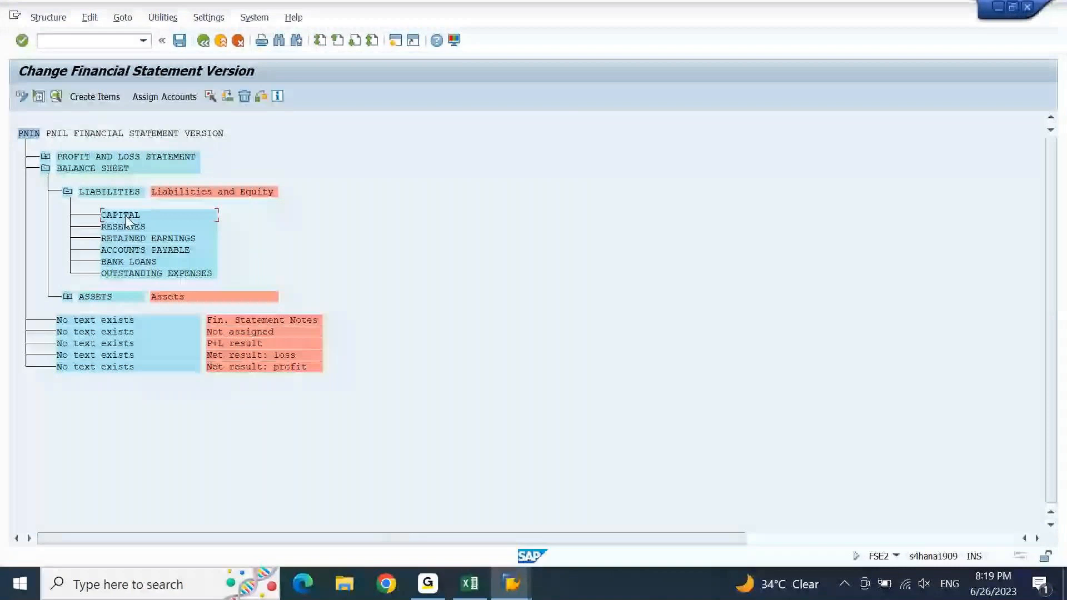
click(165, 99)
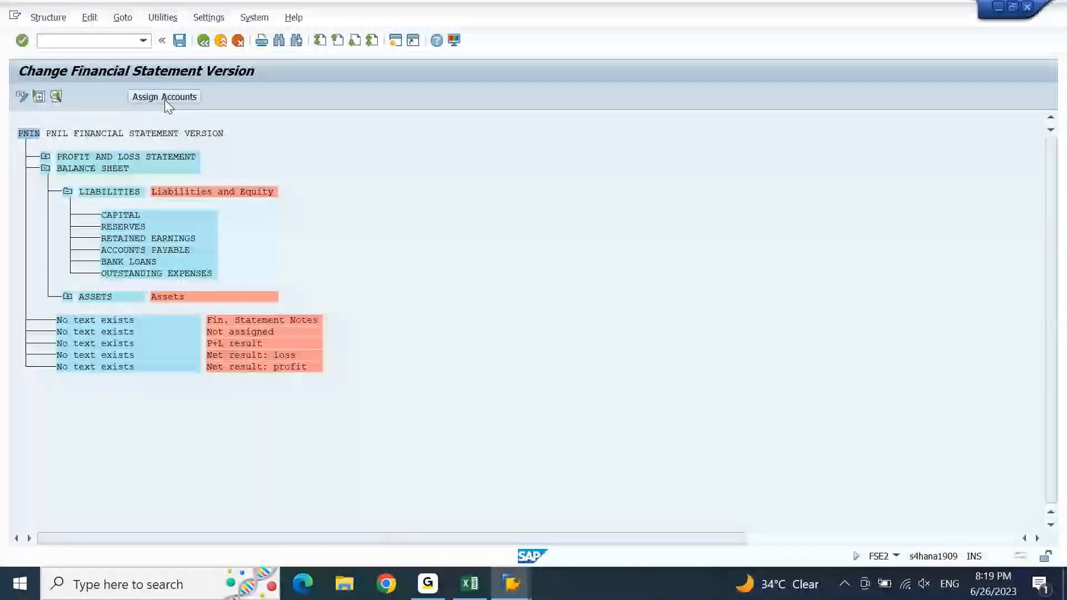
key(space)
key(Down)
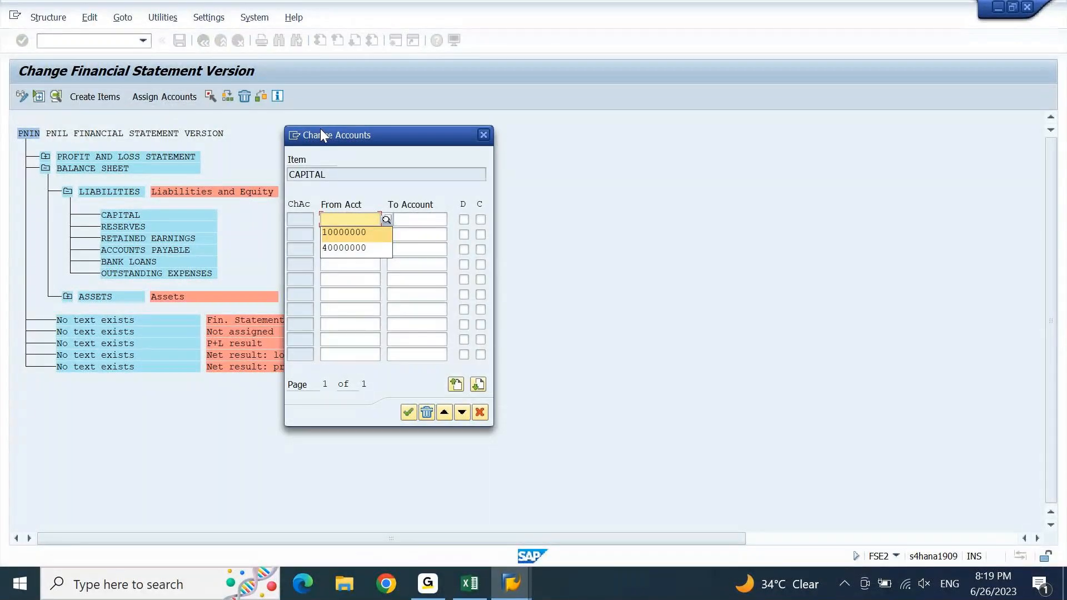
key(Return)
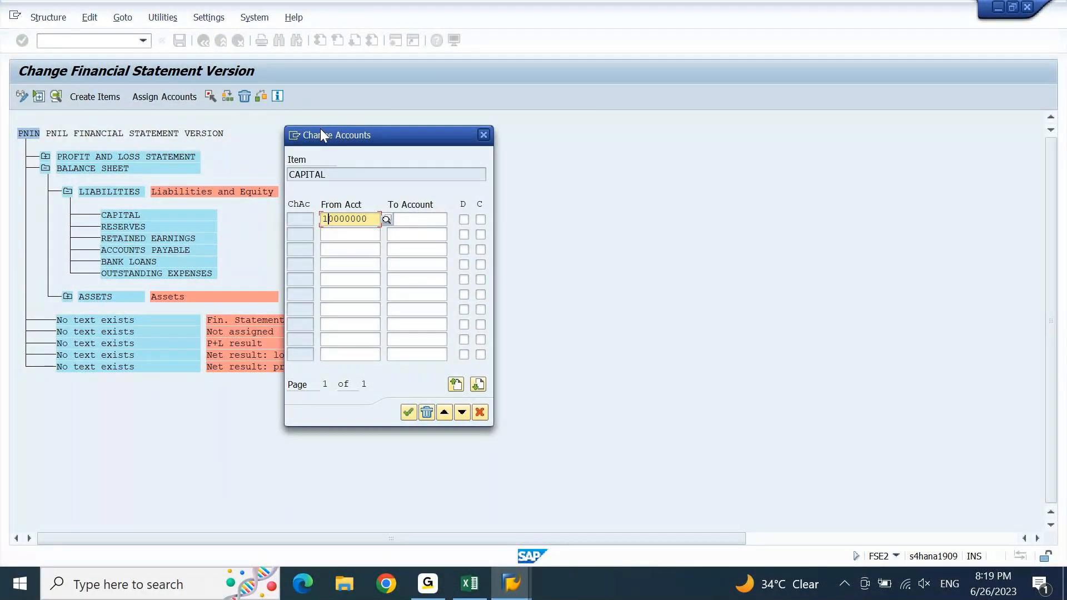
key(BackSpace)
text(2)
key(Tab)
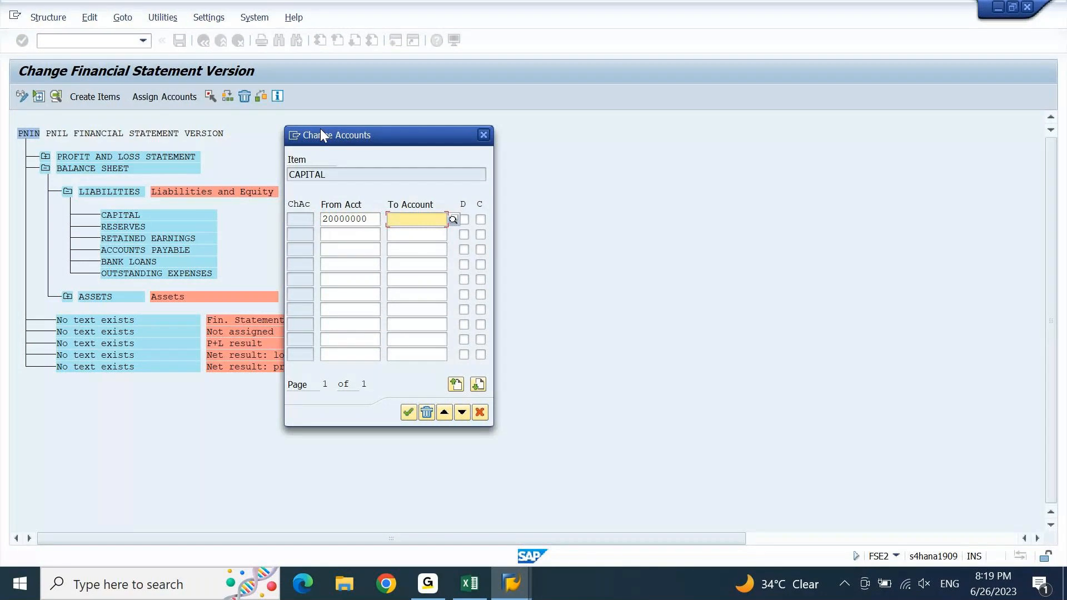
key(shift+Tab)
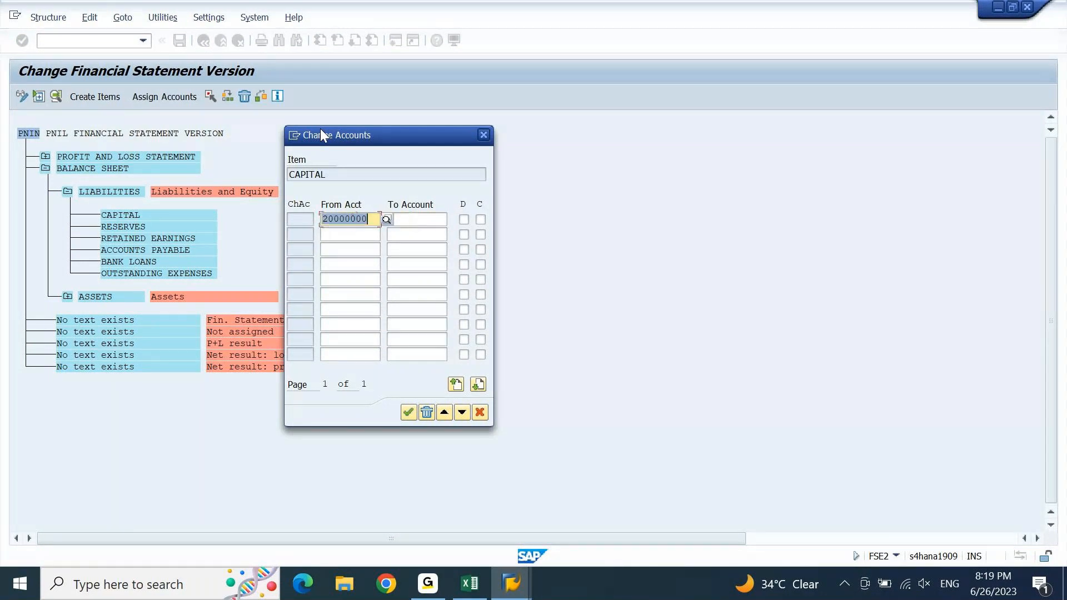
key(Tab)
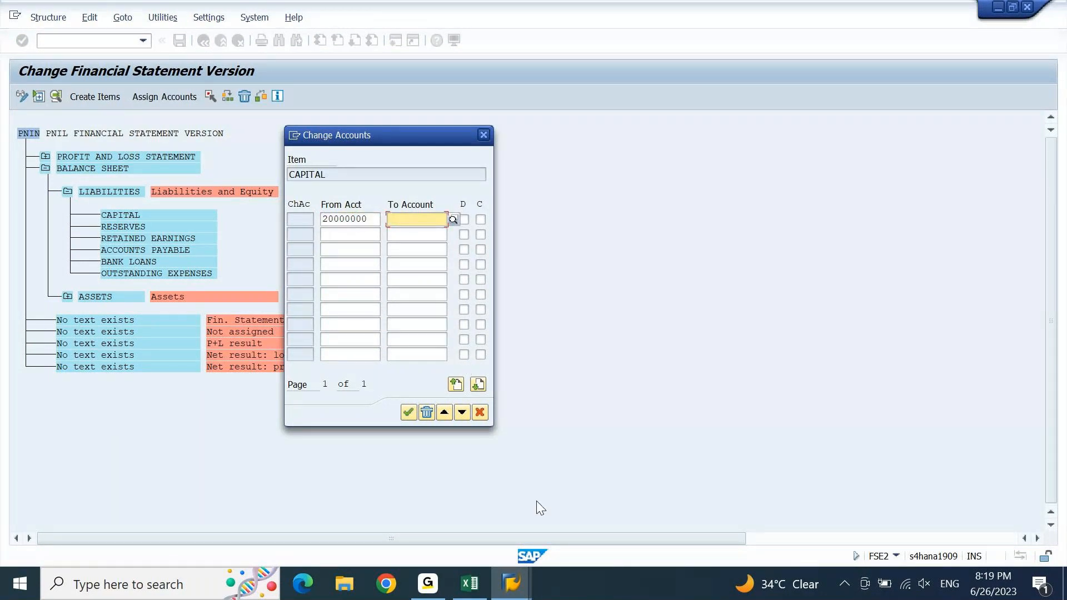
Step: Check the account numbers in the Balance Carryforward result list and set CAPITAL's first To Account to 22200000
click(517, 591)
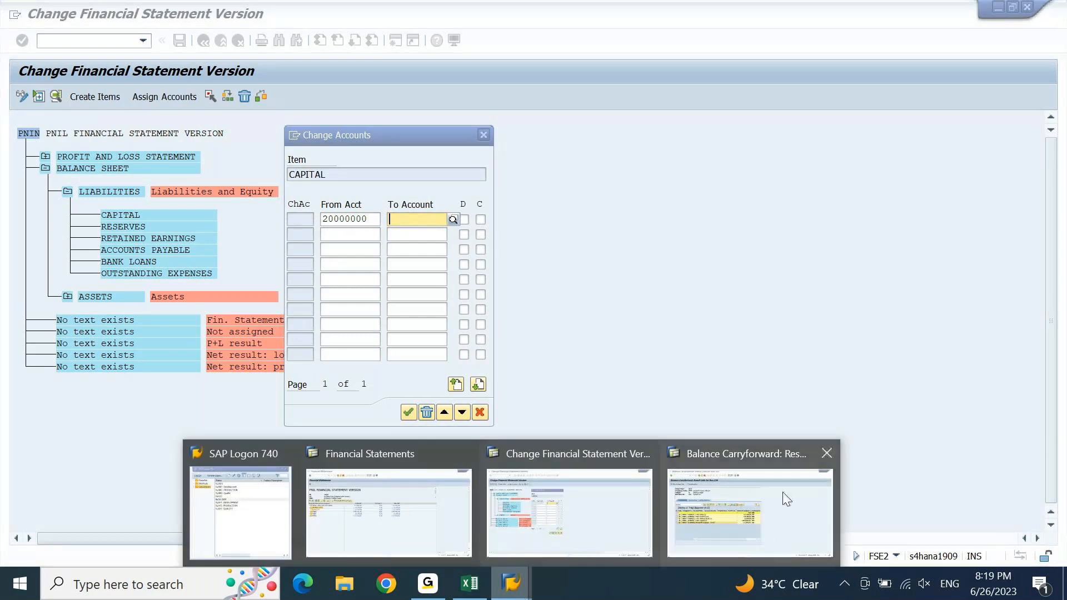
click(787, 499)
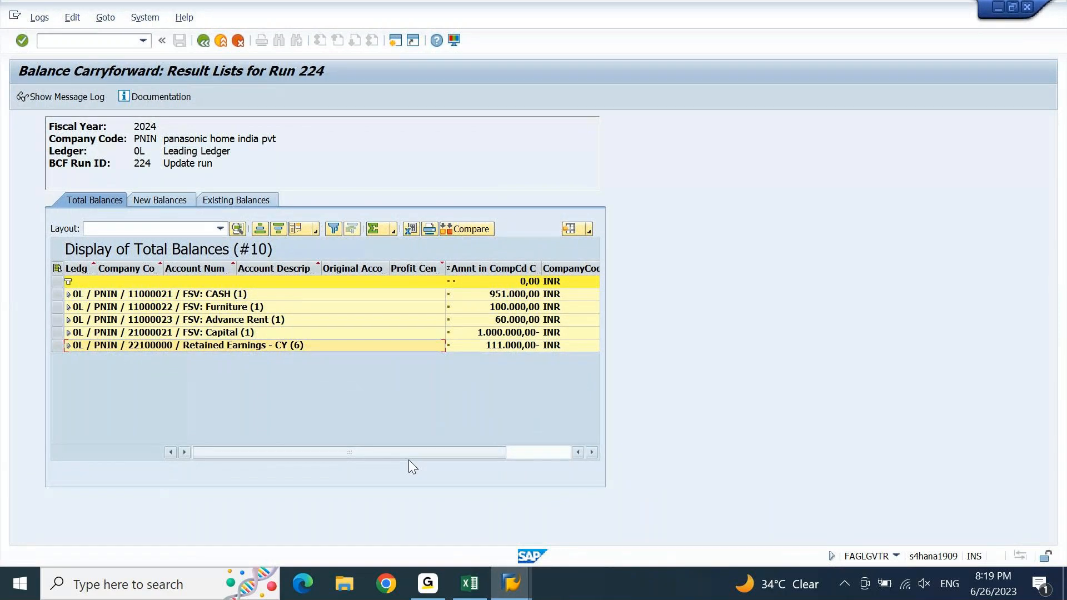
mouse_move(511, 584)
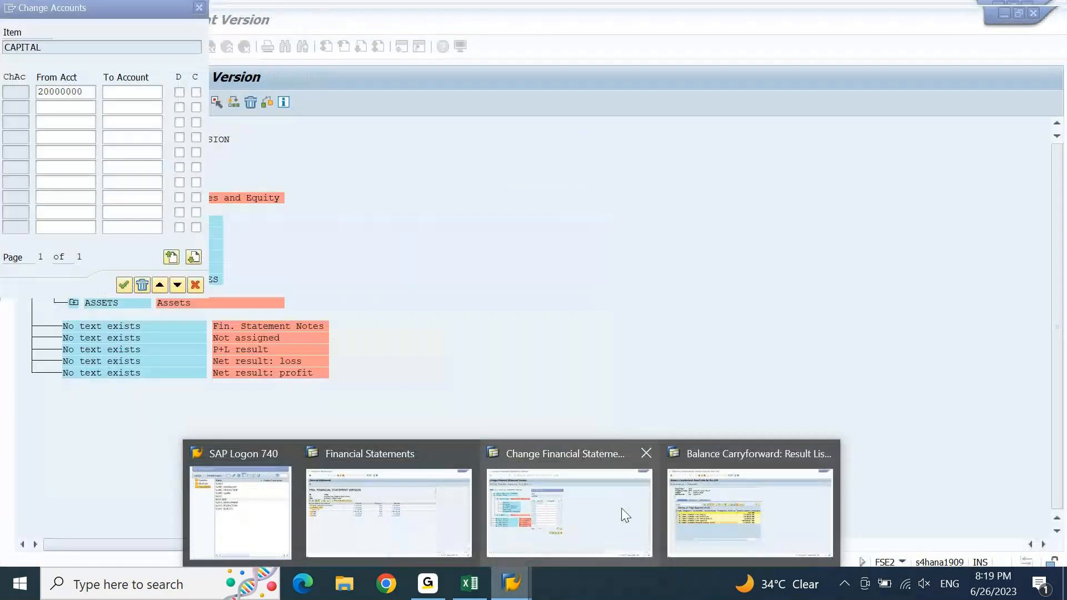
click(621, 509)
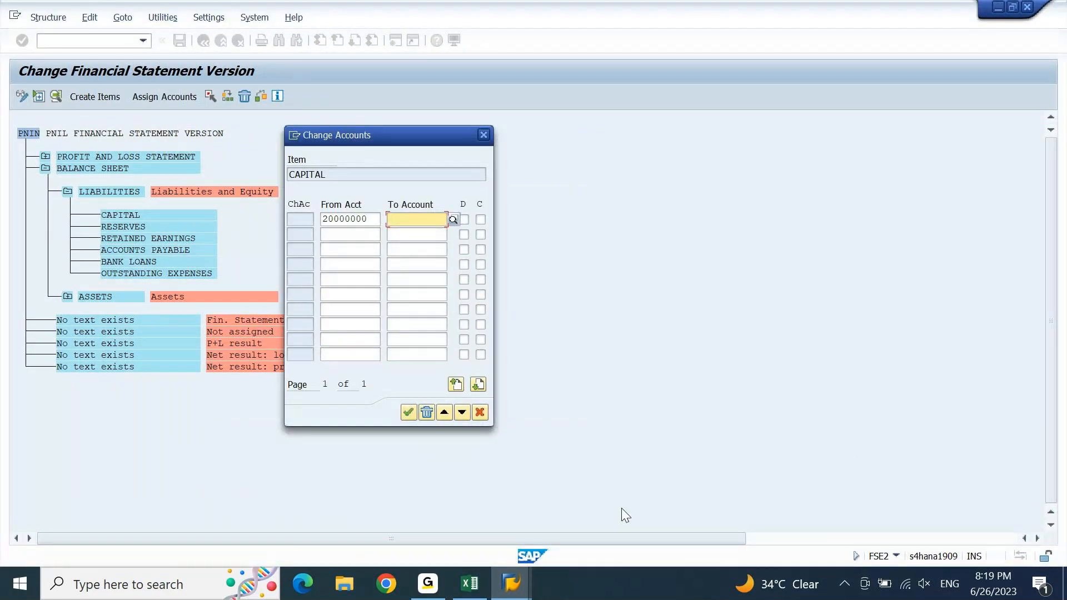
text(220)
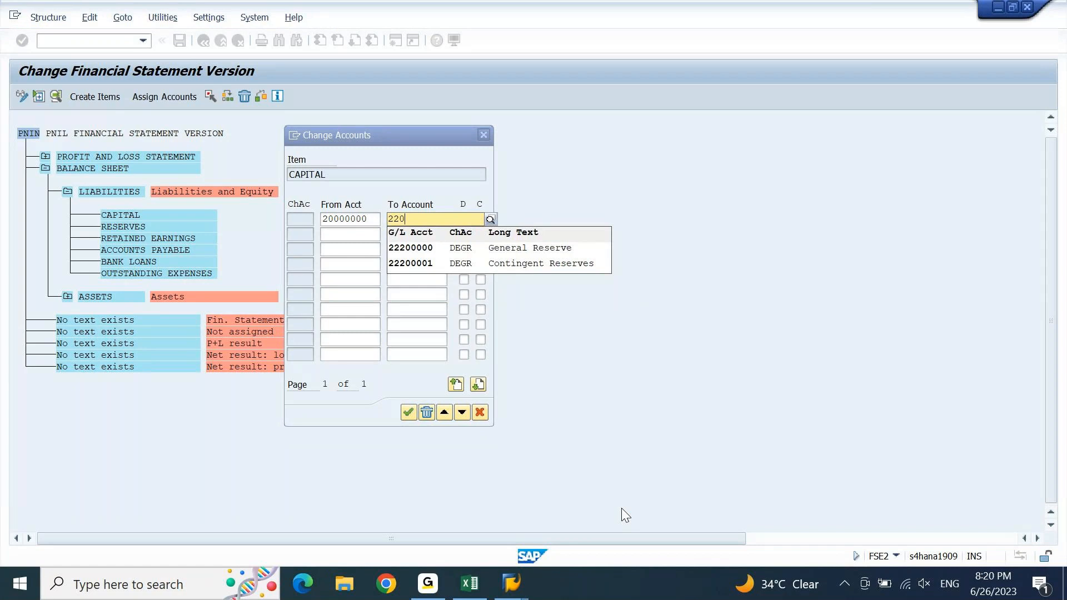
text(=)
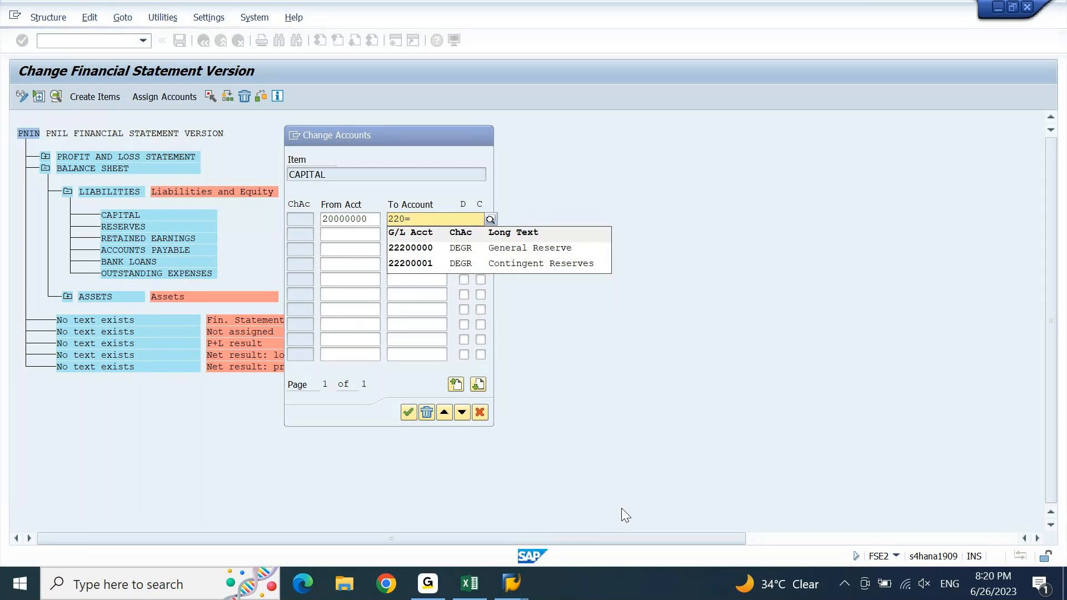
key(BackSpace)
key(BackSpace)
text(2)
text(0000000)
key(Return)
text(22200000)
key(Return)
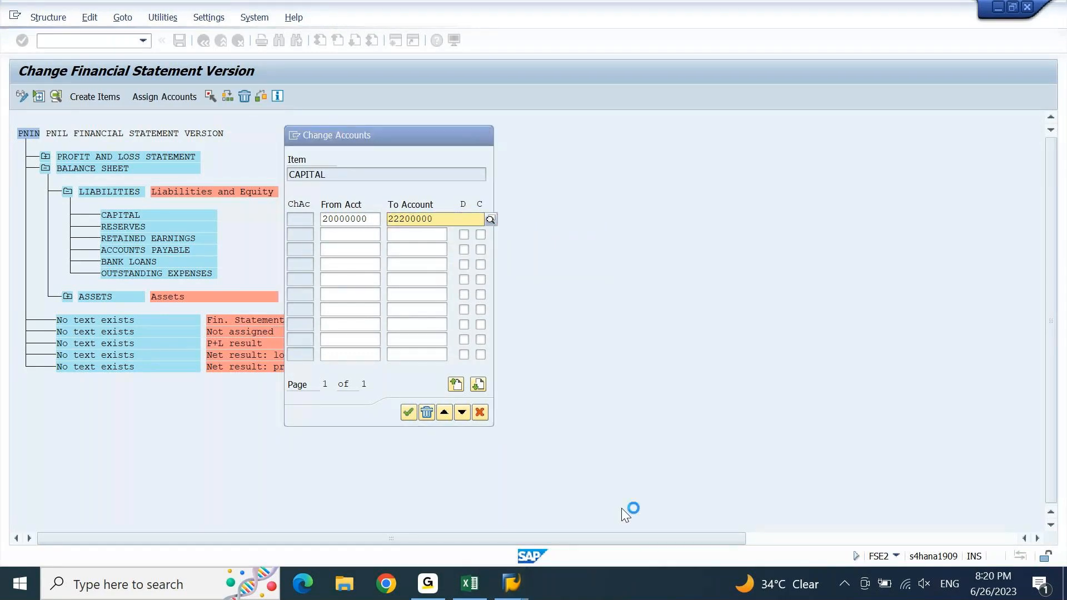
Step: Enable both the D and C indicators for CAPITAL's first account range
key(space)
key(Tab)
key(space)
key(Tab)
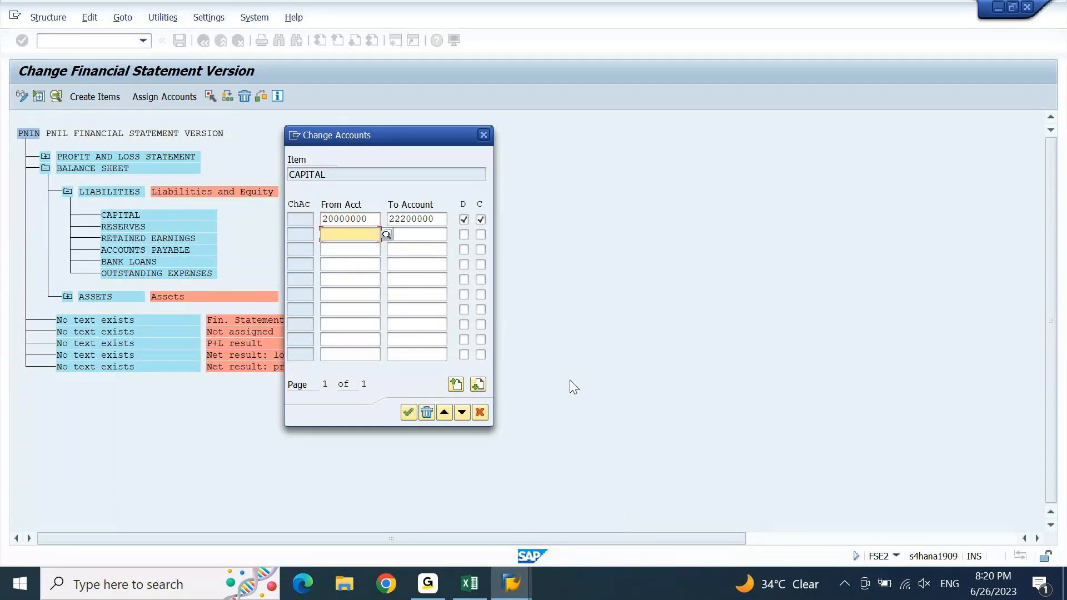
double_click(412, 219)
text(22000000)
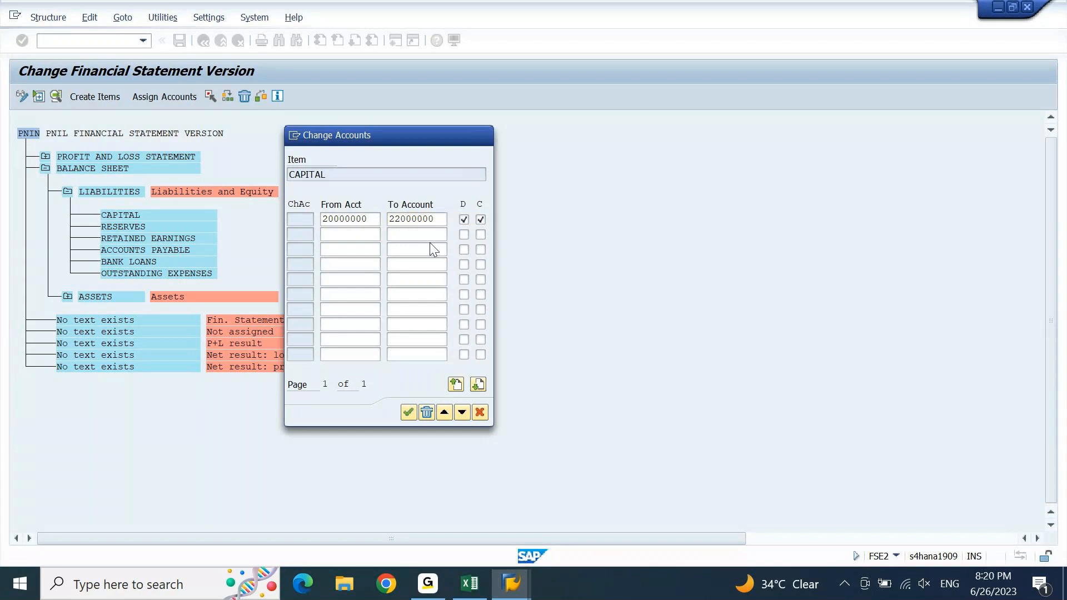
key(ctrl+z)
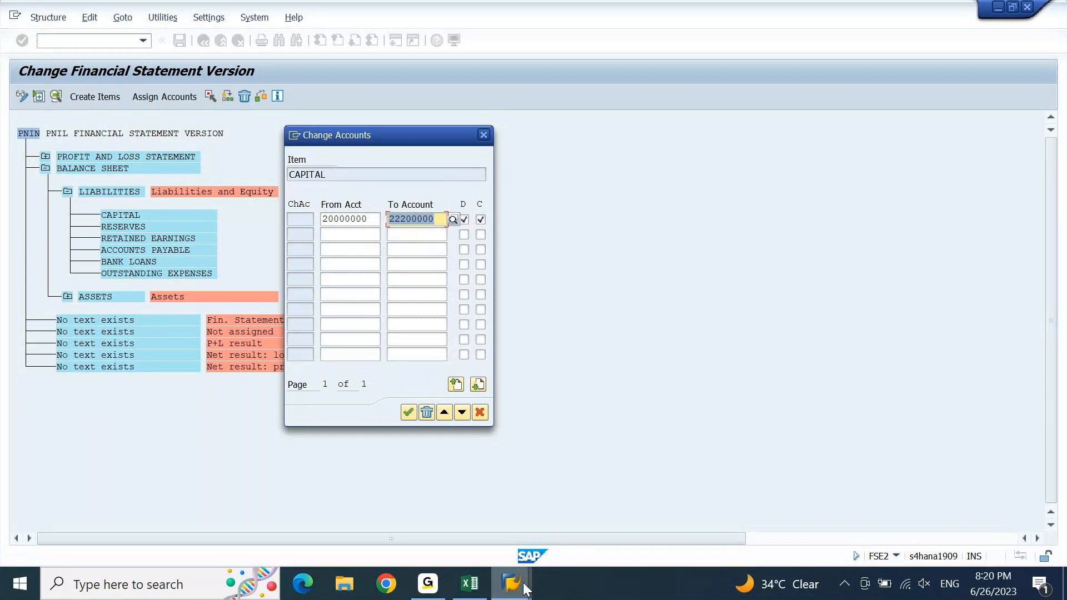
Step: Recheck the retained earnings account in the Balance Carryforward results and set CAPITAL's first To Account to 22000000
mouse_move(525, 589)
click(739, 489)
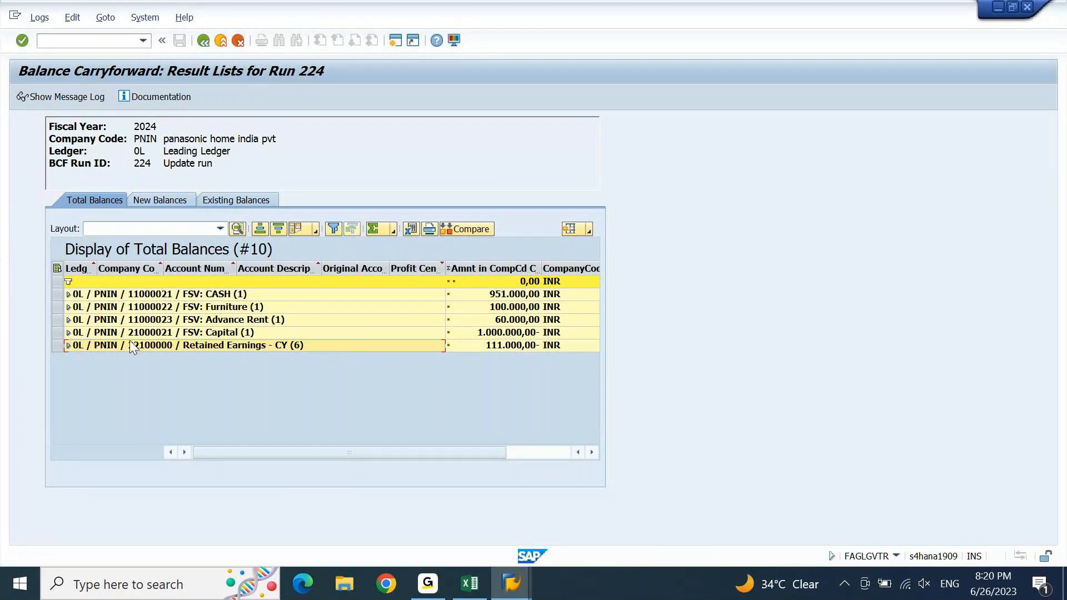
click(516, 588)
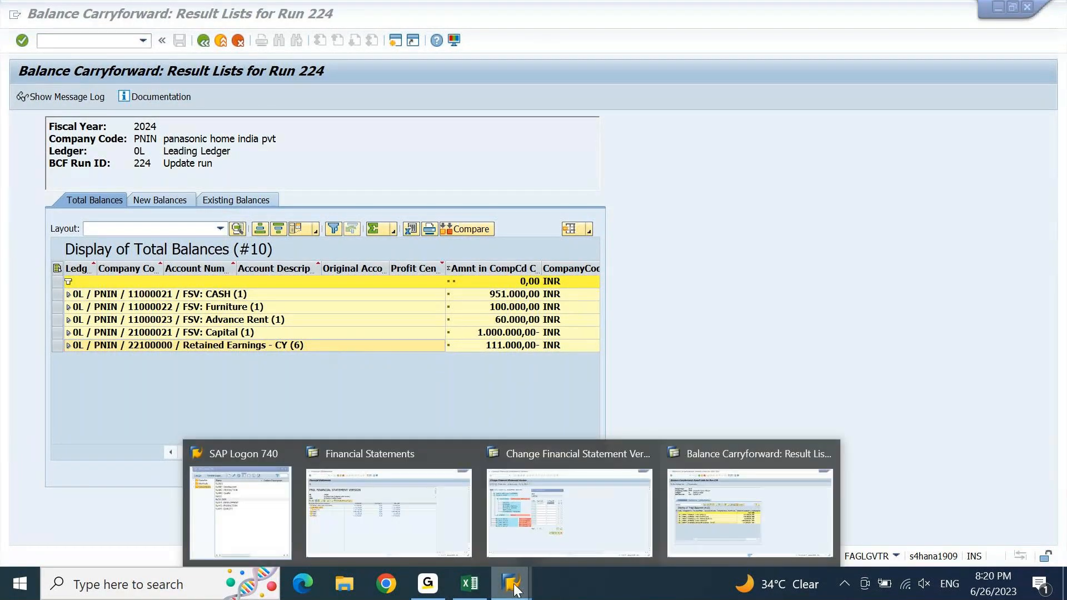
click(592, 521)
click(411, 223)
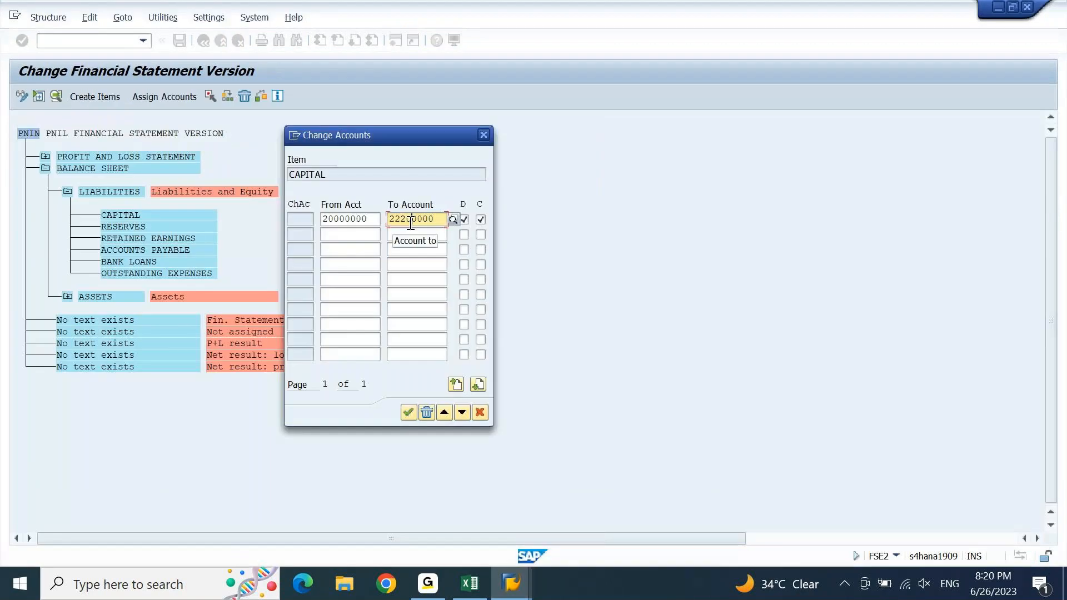
key(Left)
key(shift+Left)
text(0)
key(Tab)
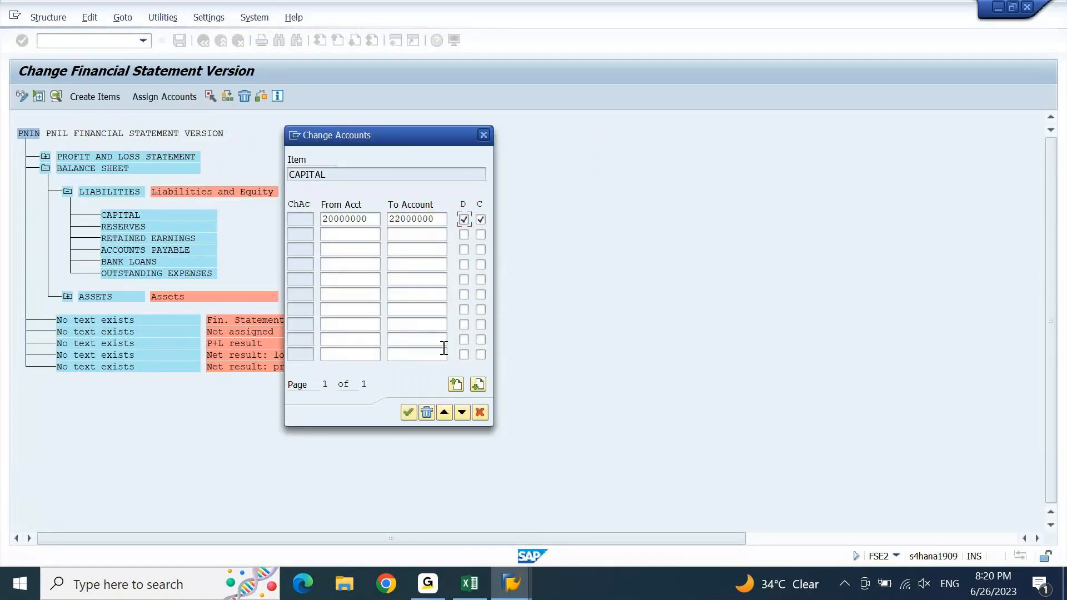
key(Tab)
key(Tab)
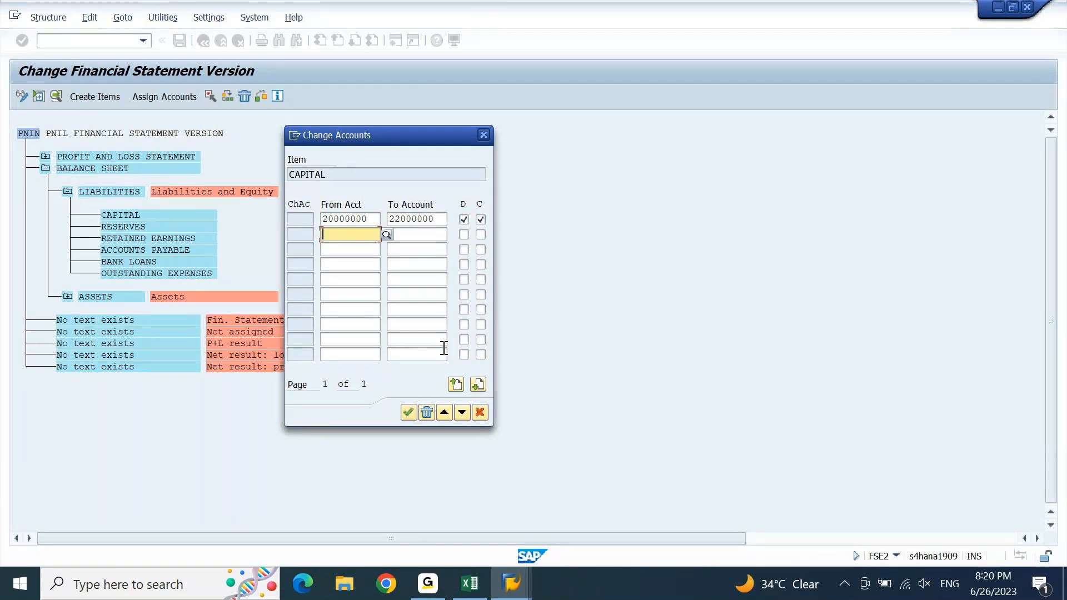
Step: Enter 22200000 as the From Acct of CAPITAL's second account range
text(222)
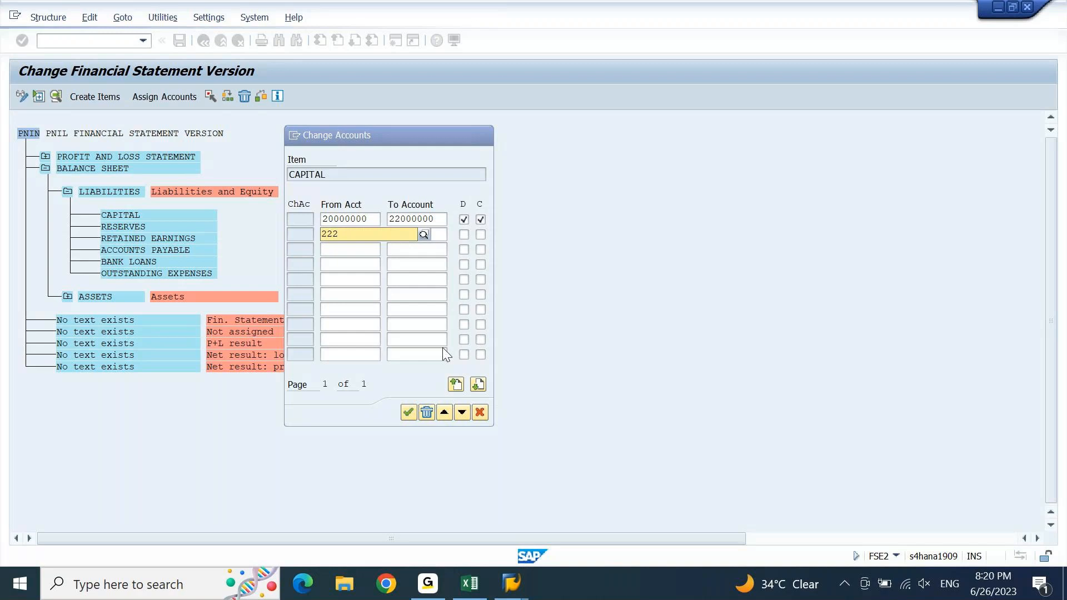
text(00000)
key(Tab)
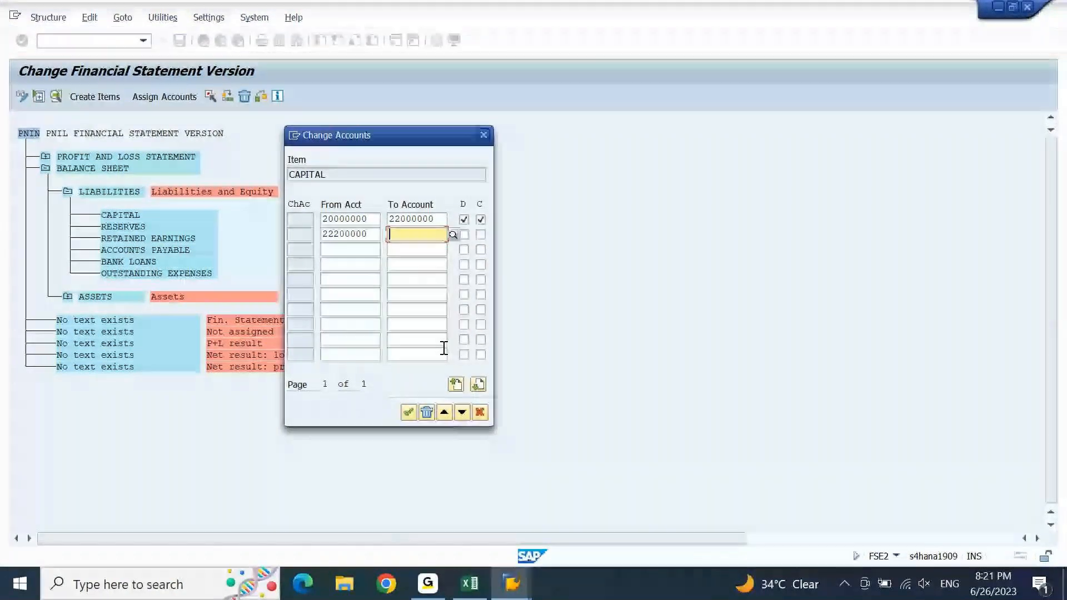
Step: Extend CAPITAL's first account range by setting its To Account to 22099999
key(Up)
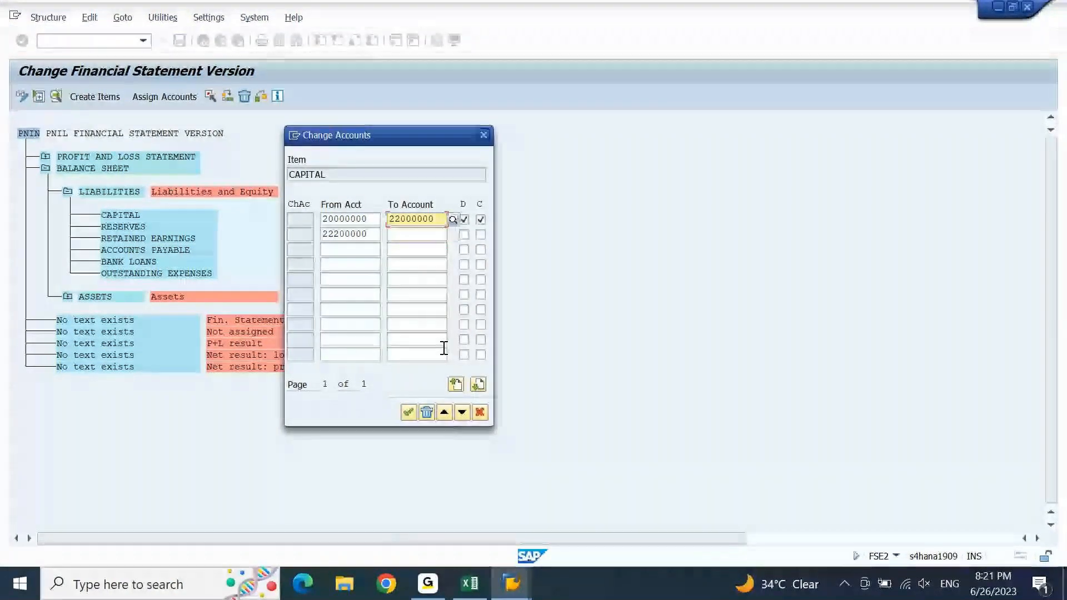
key(shift+Right)
key(shift+Right)
key(shift+Right)
key(shift+Right)
key(shift+Right)
text(99999)
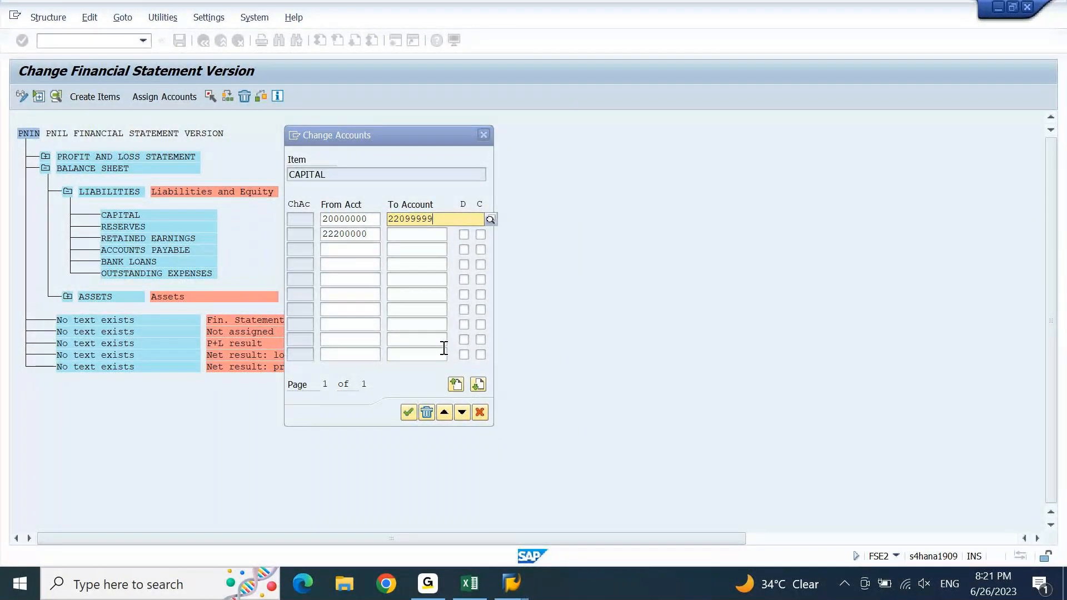
Step: Enter 29999999 as the To Account of CAPITAL's second account range
key(Tab)
key(Tab)
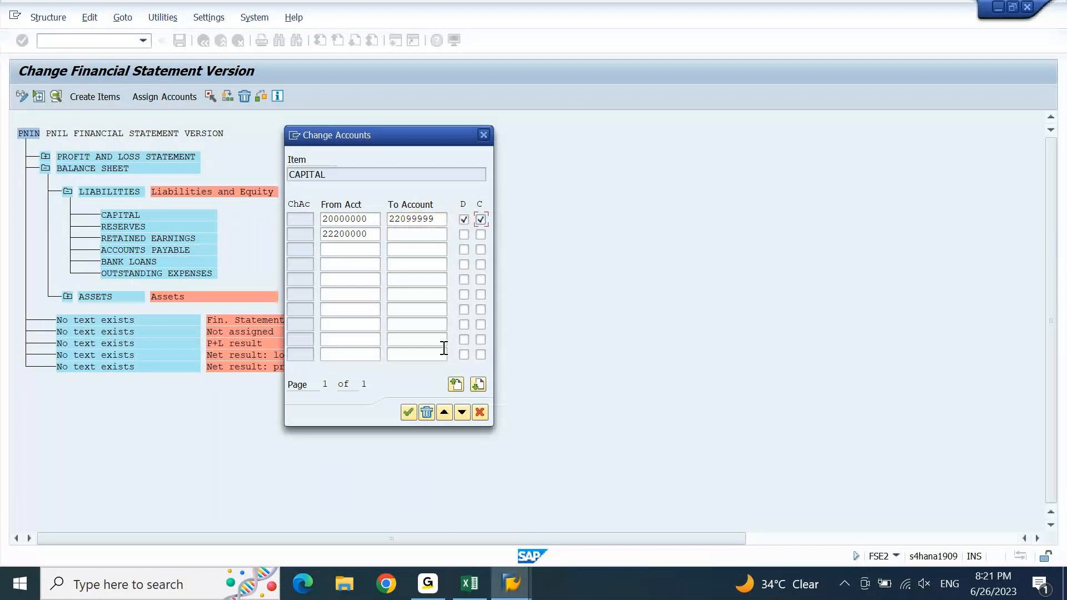
key(Tab)
key(End)
key(Left)
key(Left)
key(Left)
key(Left)
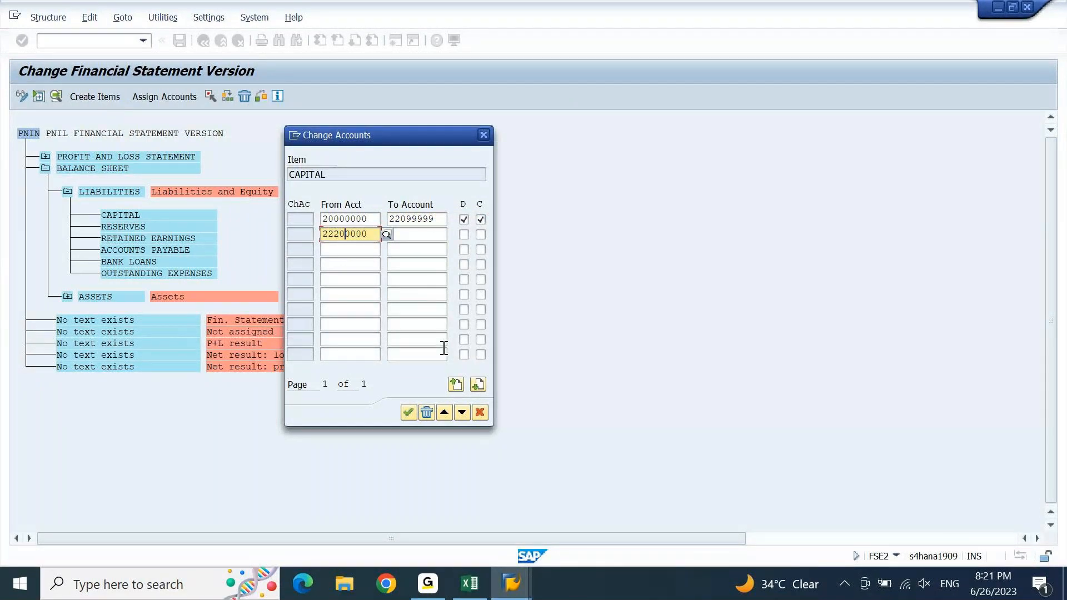
key(Tab)
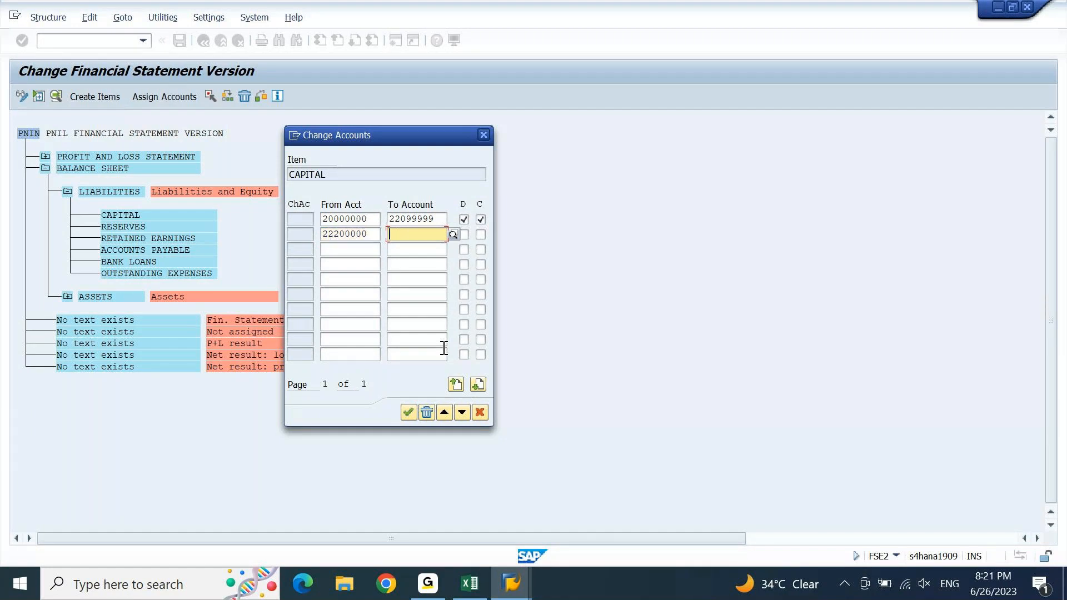
text(29999999)
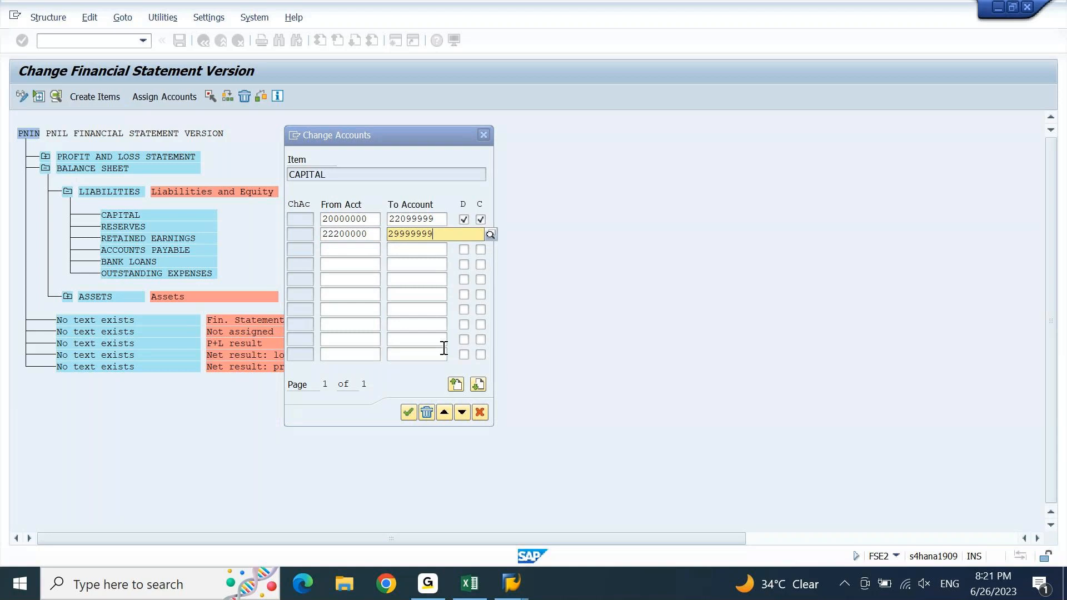
Step: Enable both the D and C indicators for CAPITAL's second account range
key(Tab)
key(shift+Tab)
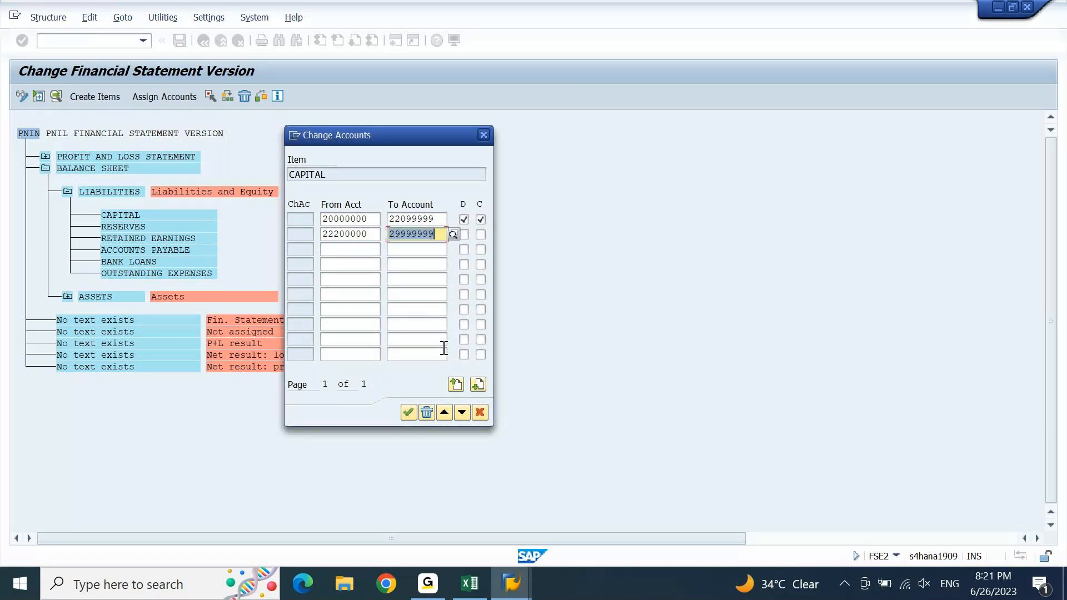
key(shift+Tab)
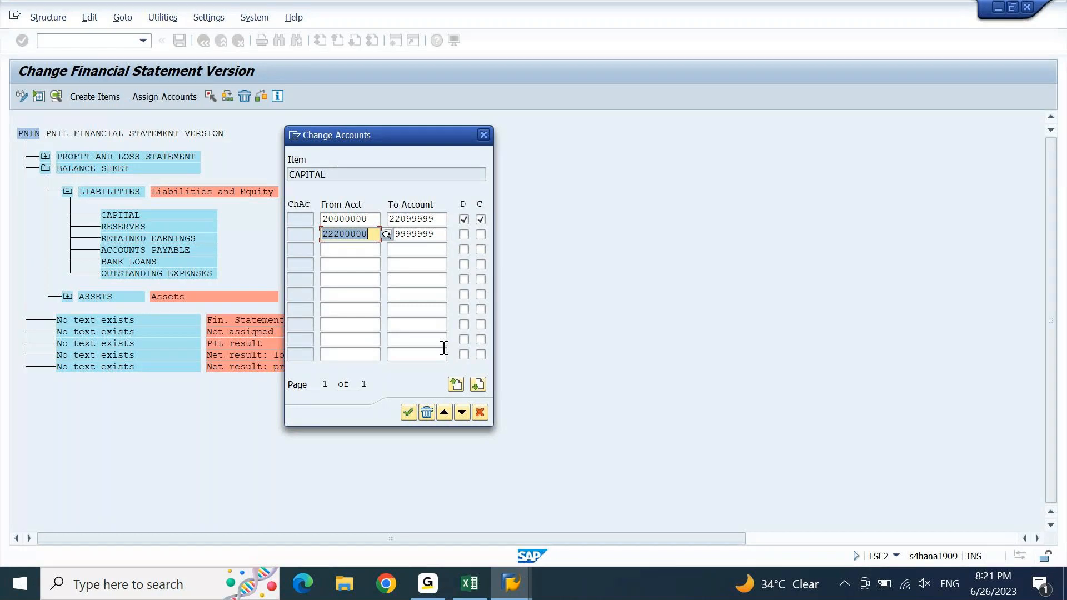
key(Tab)
key(Tab)
key(space)
key(Tab)
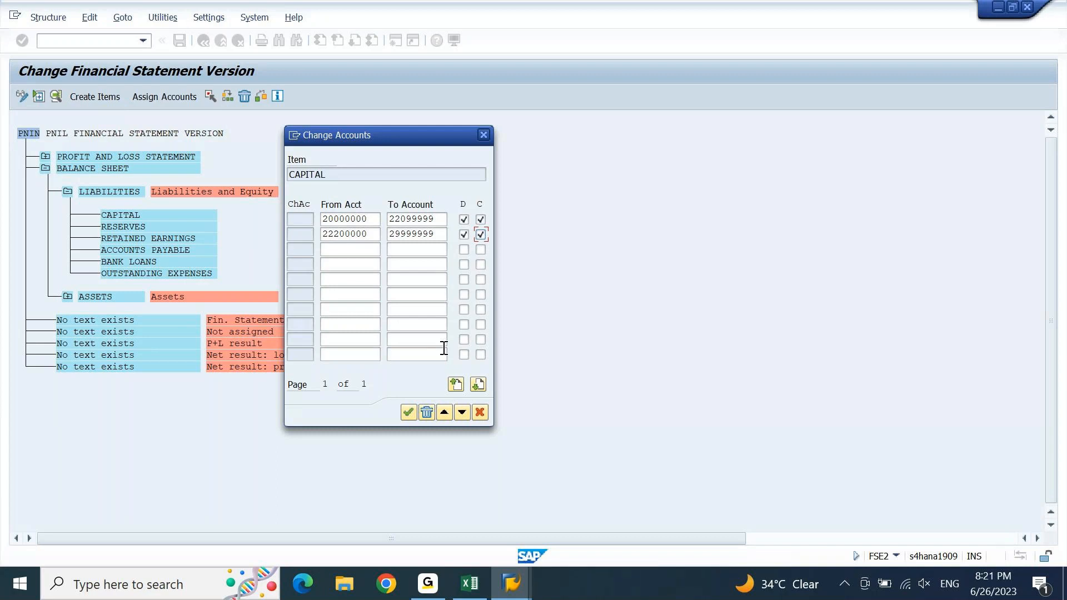
Step: Change the From Acct of CAPITAL's second account range to 22100002 and accept the account assignment
click(334, 239)
drag(334, 239, 338, 239)
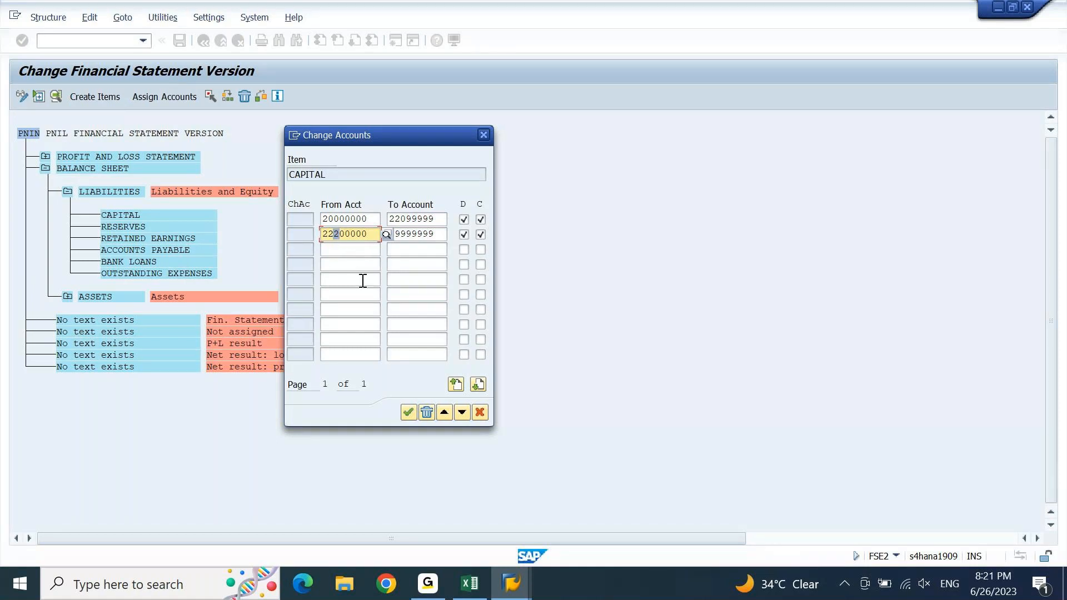
key(ctrl+a)
key(Left)
key(Left)
key(Left)
key(Left)
key(Left)
key(Left)
key(shift+Right)
text(1)
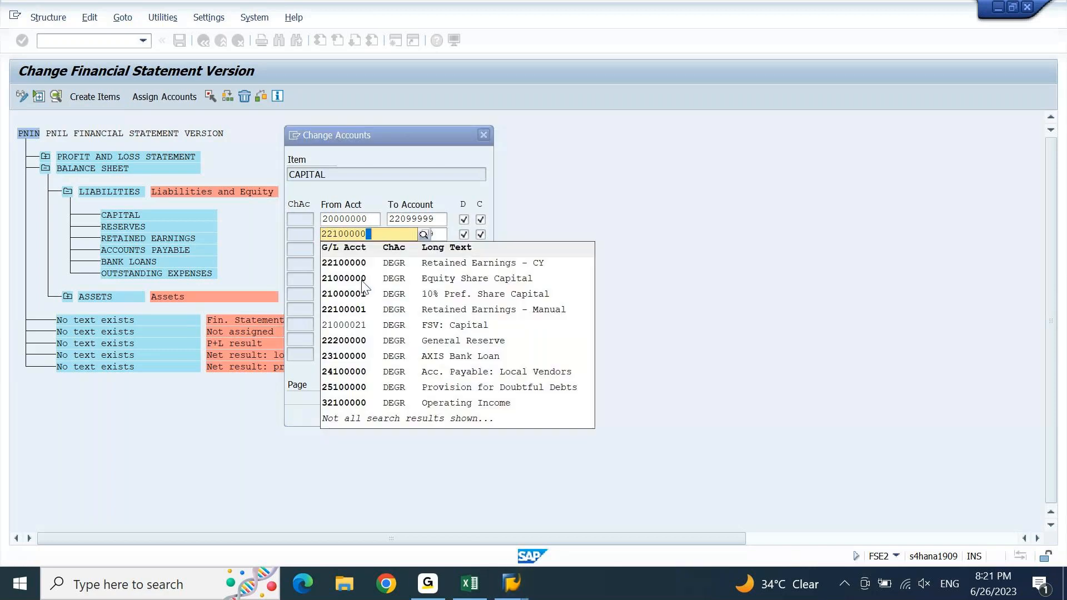
key(shift+Left)
text(1)
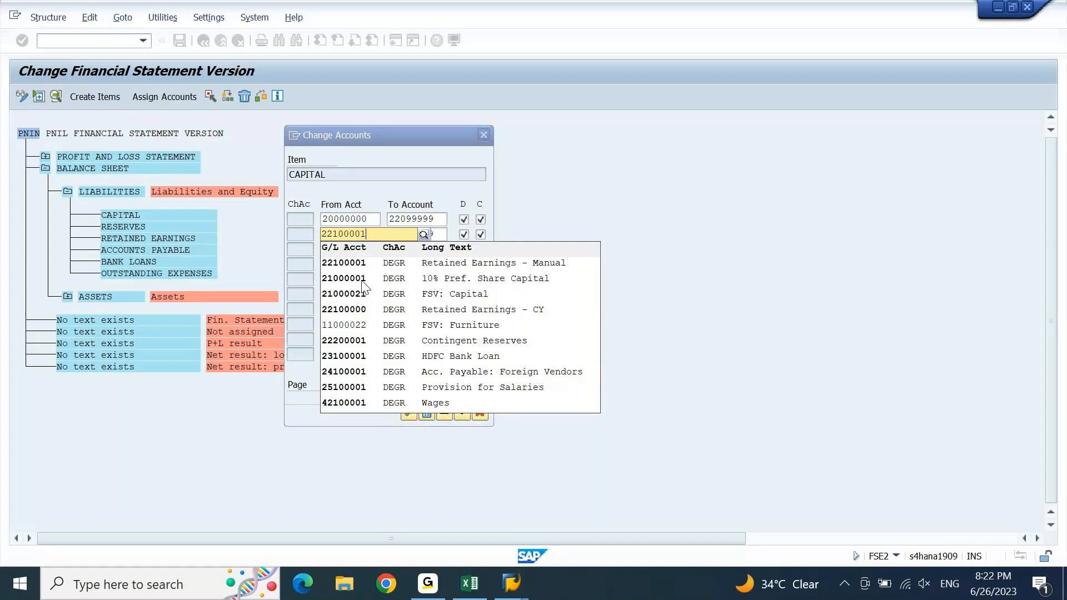
key(BackSpace)
text(2)
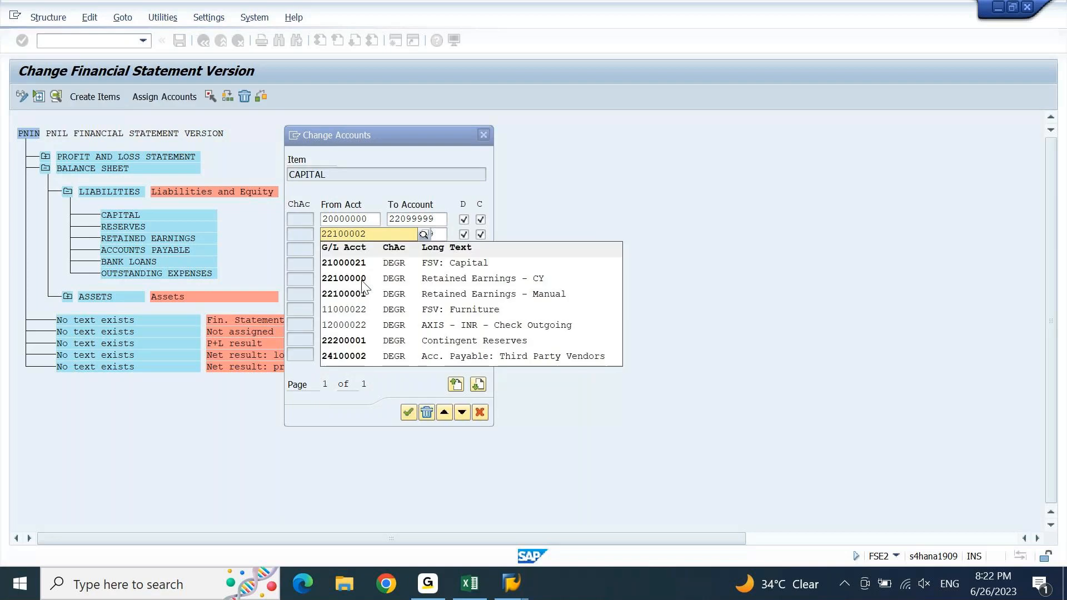
key(Tab)
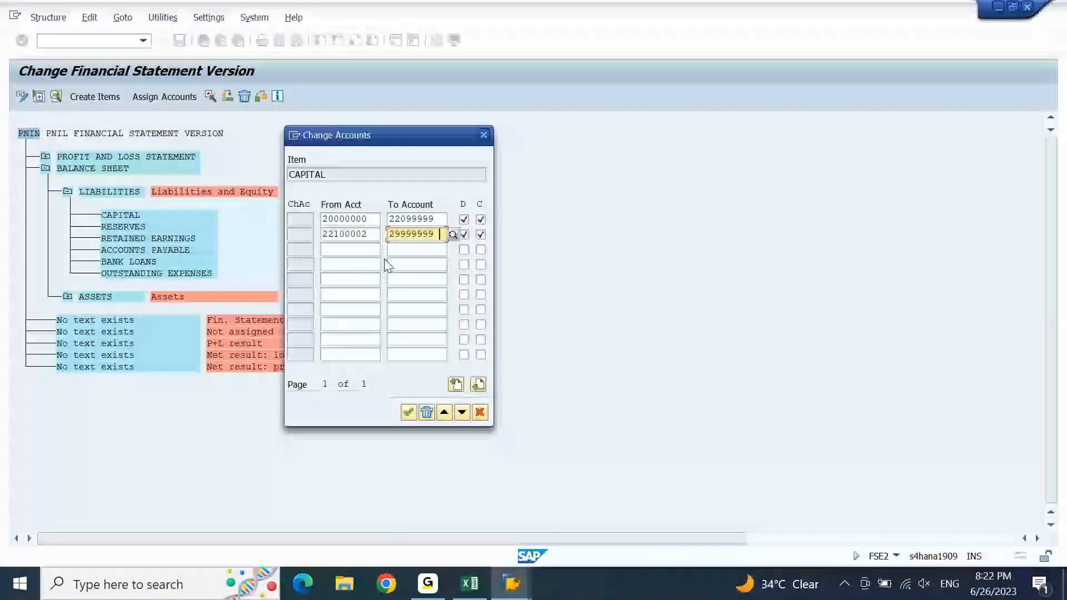
click(406, 417)
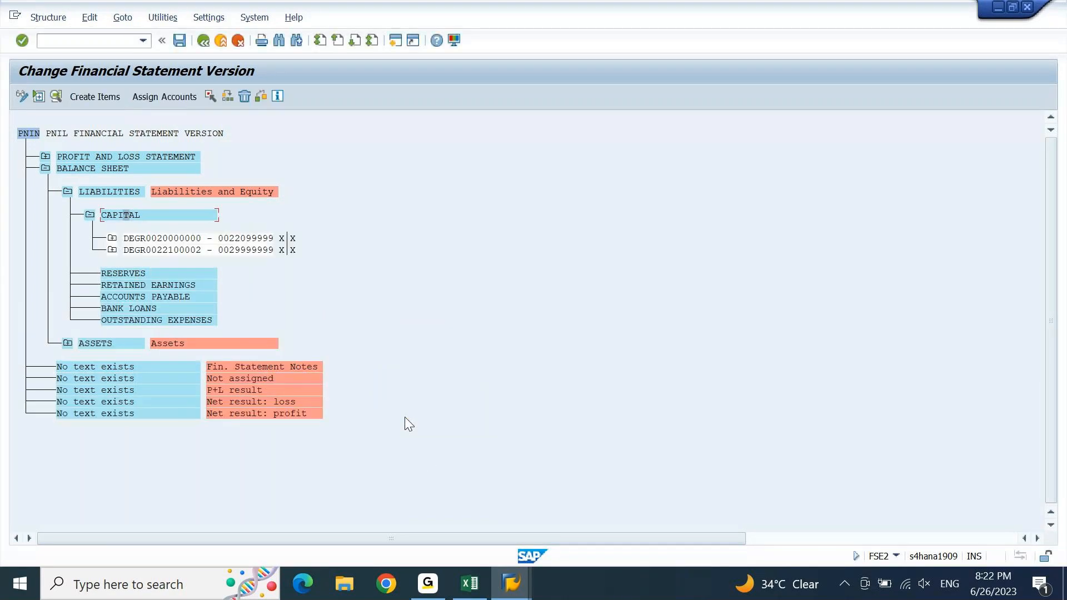
Step: Assign the account range 22100000 to 22100001 to the RETAINED EARNINGS item under LIABILITIES
click(169, 285)
click(170, 98)
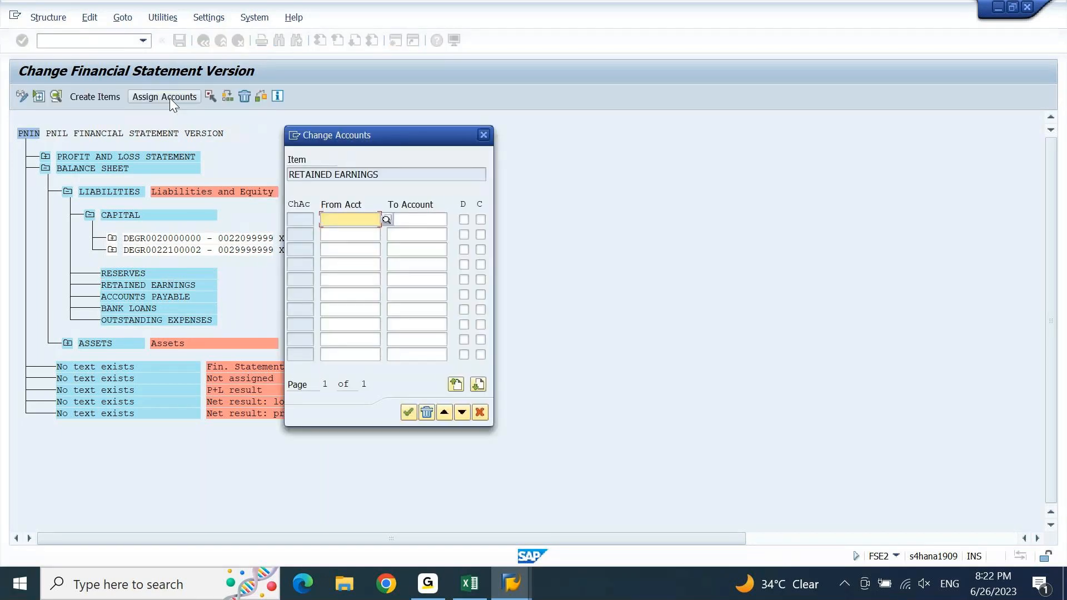
text(221)
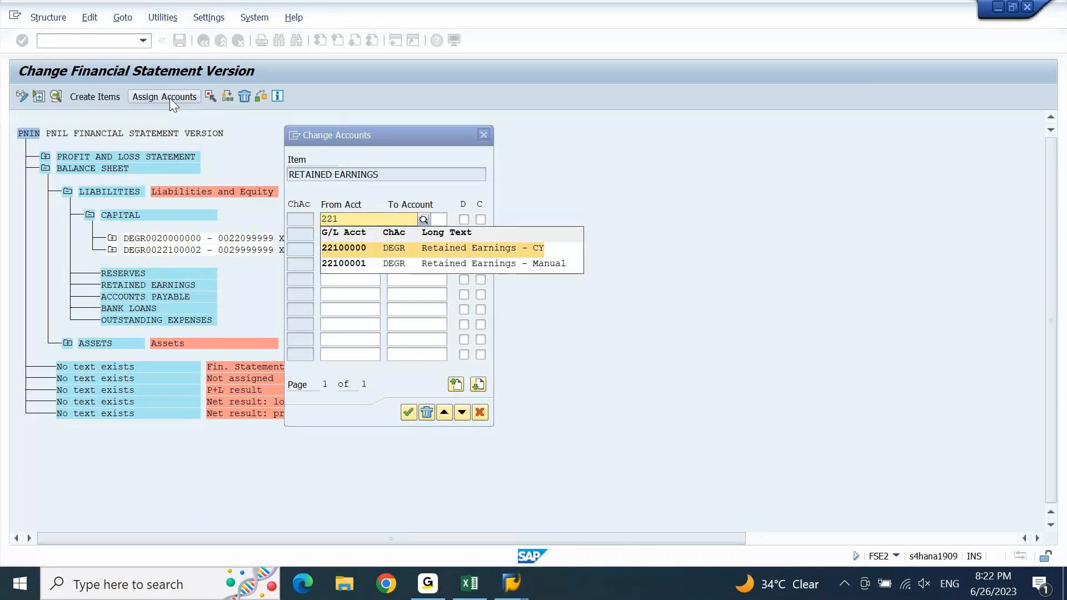
key(Return)
text(221)
key(Down)
key(Down)
key(Return)
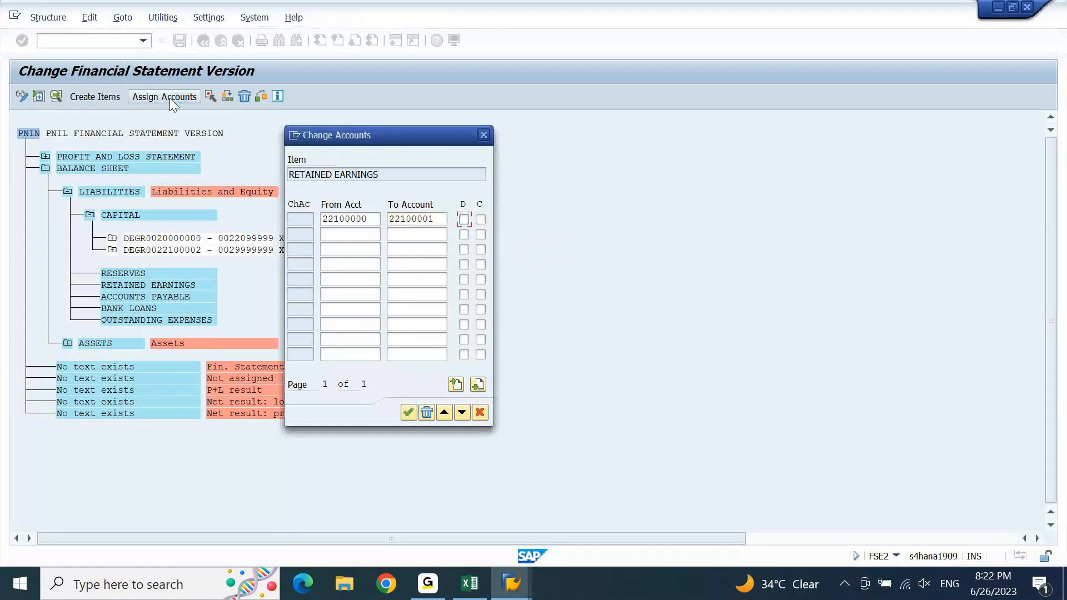
Step: Enable both the D and C indicators for the RETAINED EARNINGS range and accept the account assignment
key(space)
key(Tab)
key(Return)
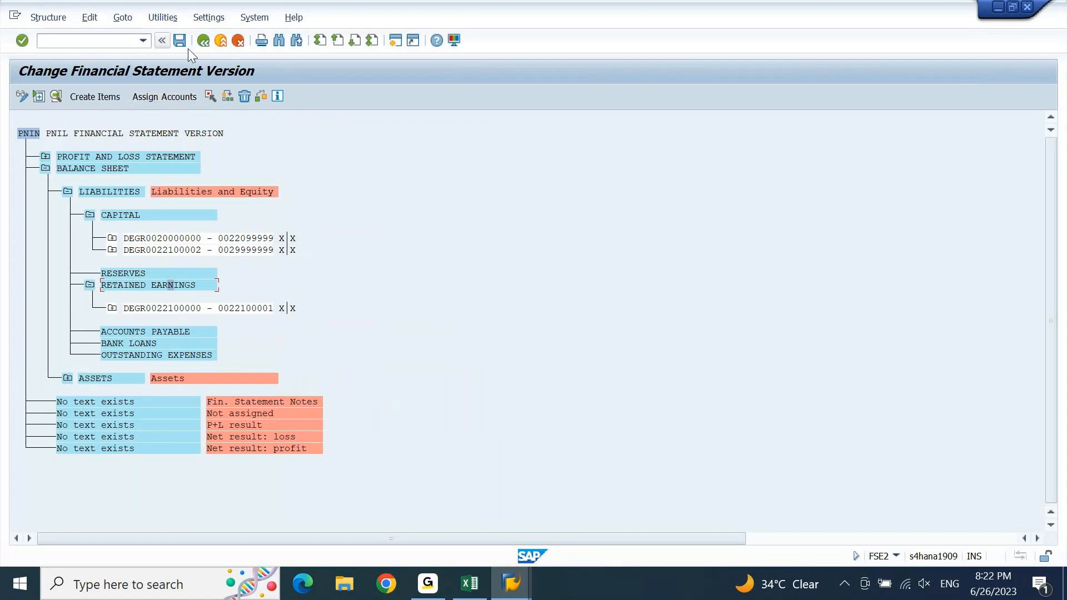
Step: Save and activate the PNIN financial statement version, acknowledging the messages
click(179, 44)
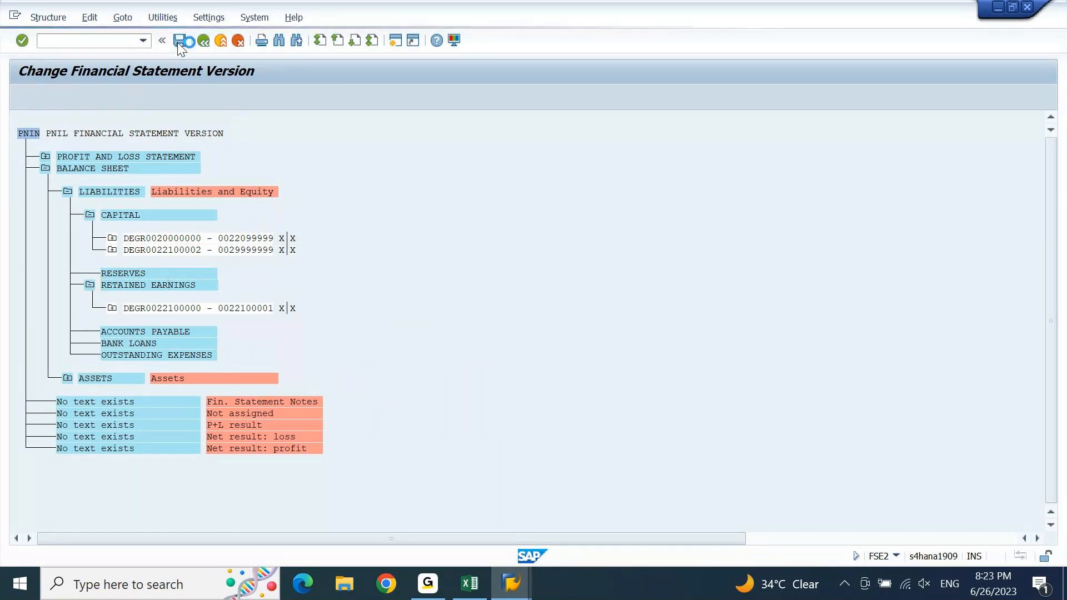
click(225, 314)
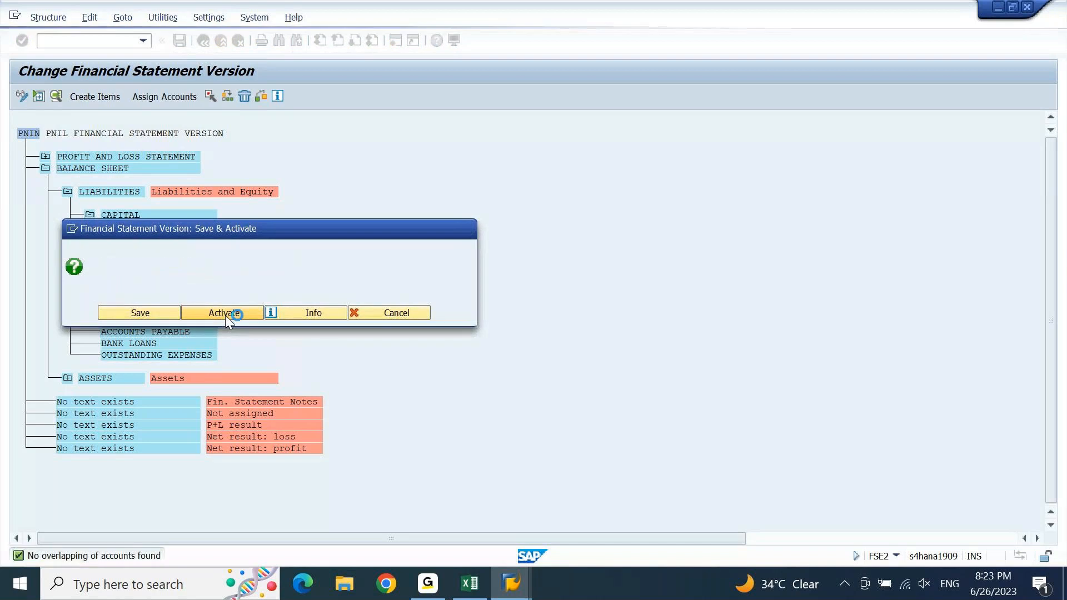
click(378, 369)
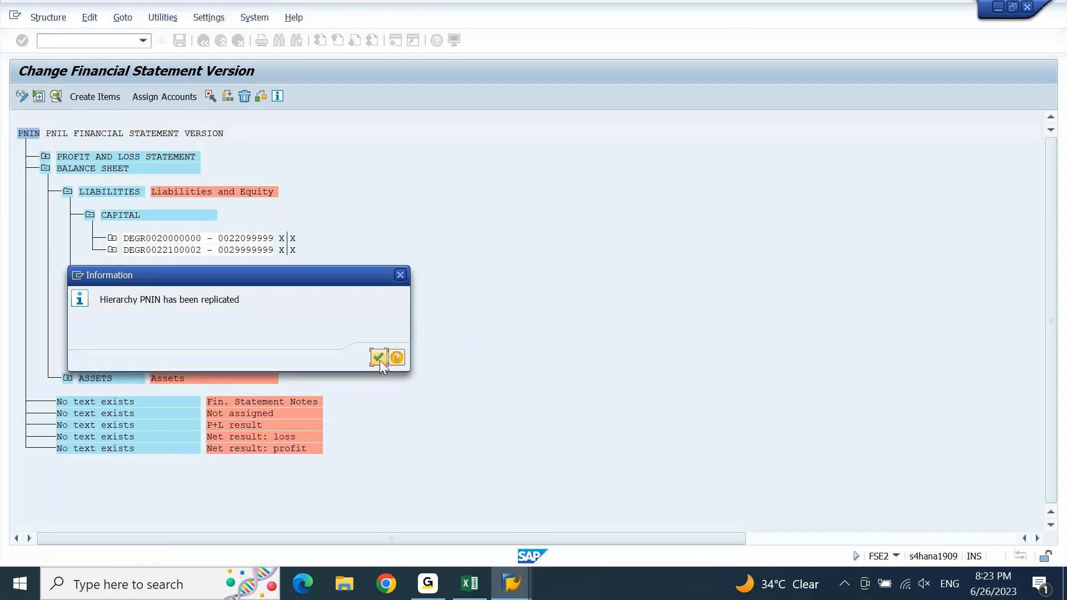
click(378, 358)
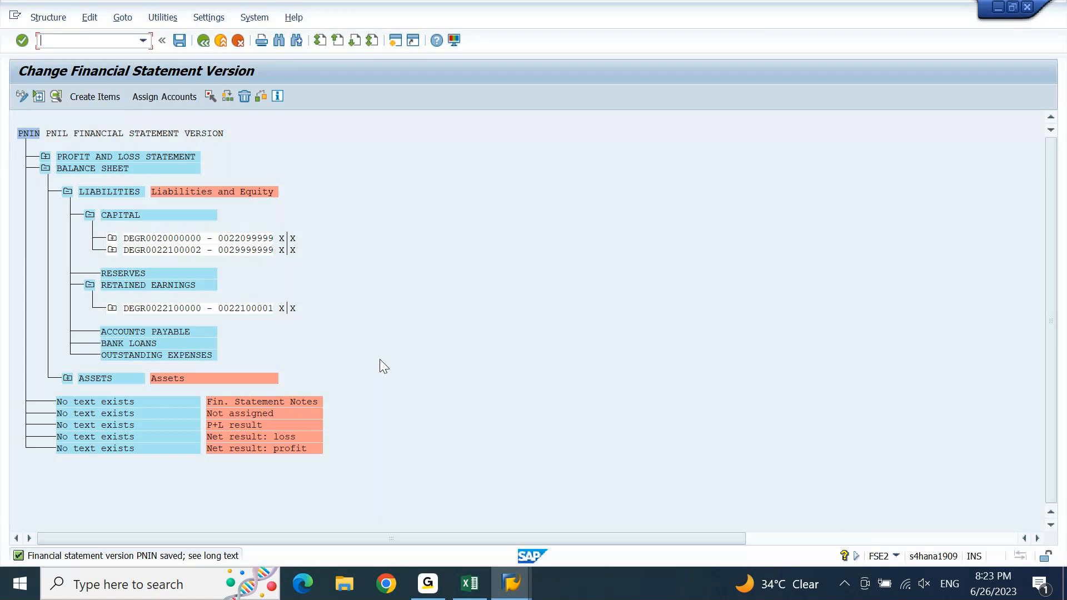
Step: Switch to the Financial Statements session and rerun the report for company code PNIN with the same selections
click(172, 285)
click(204, 239)
click(510, 583)
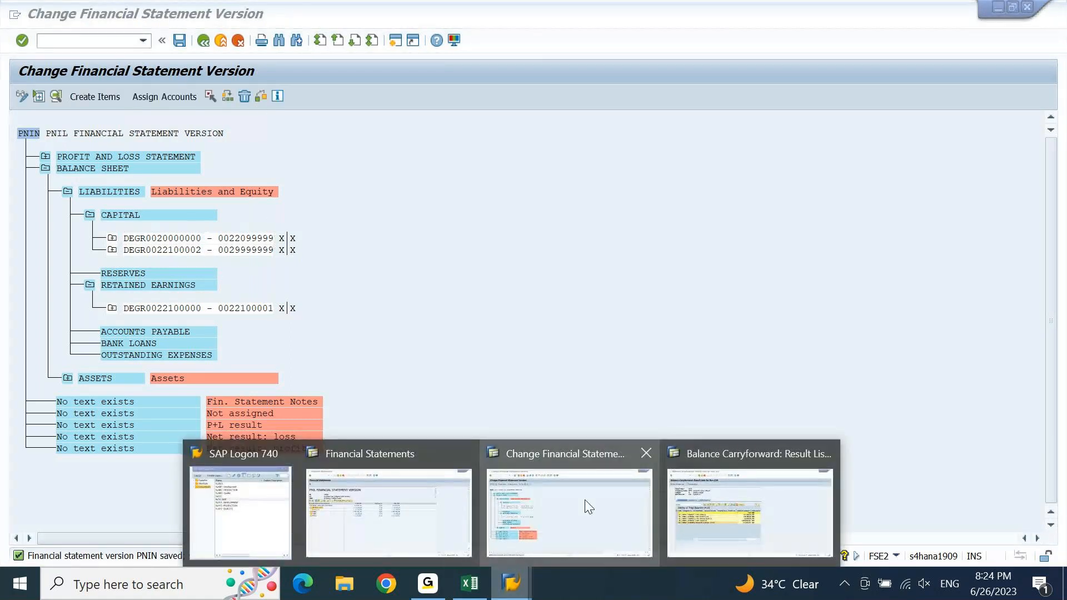
click(431, 505)
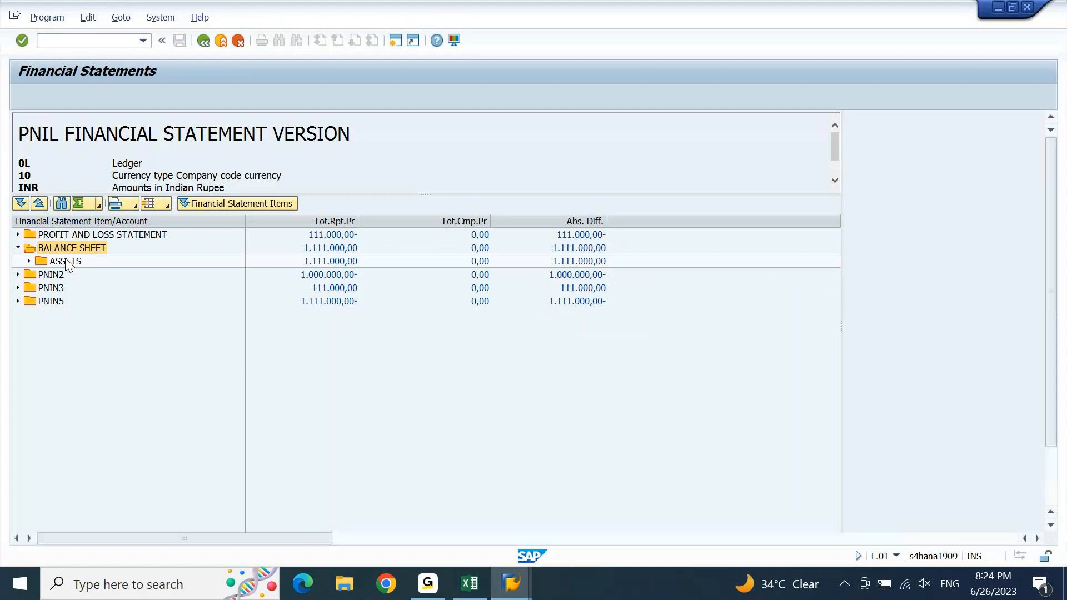
key(F3)
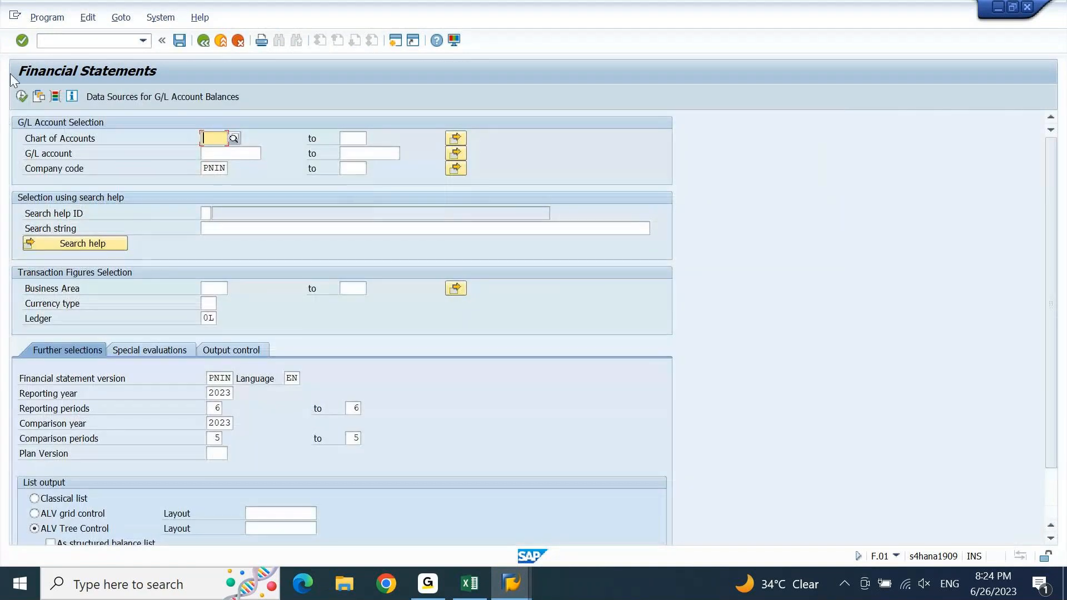
click(21, 98)
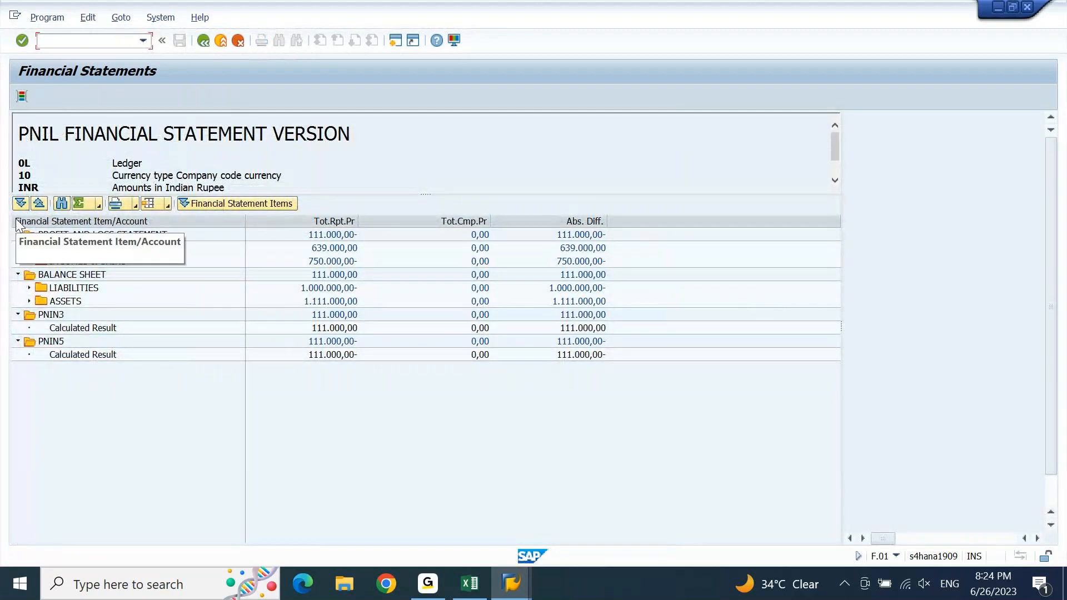
Step: Collapse the PROFIT AND LOSS STATEMENT, PNIN3 and PNIN5 nodes in the report
click(86, 290)
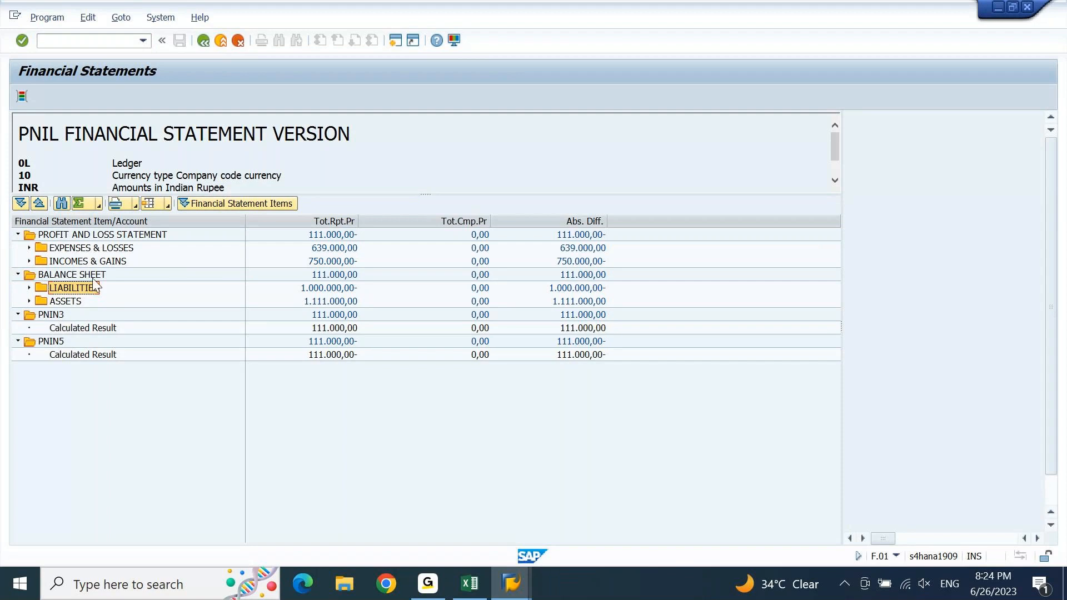
click(17, 235)
click(18, 288)
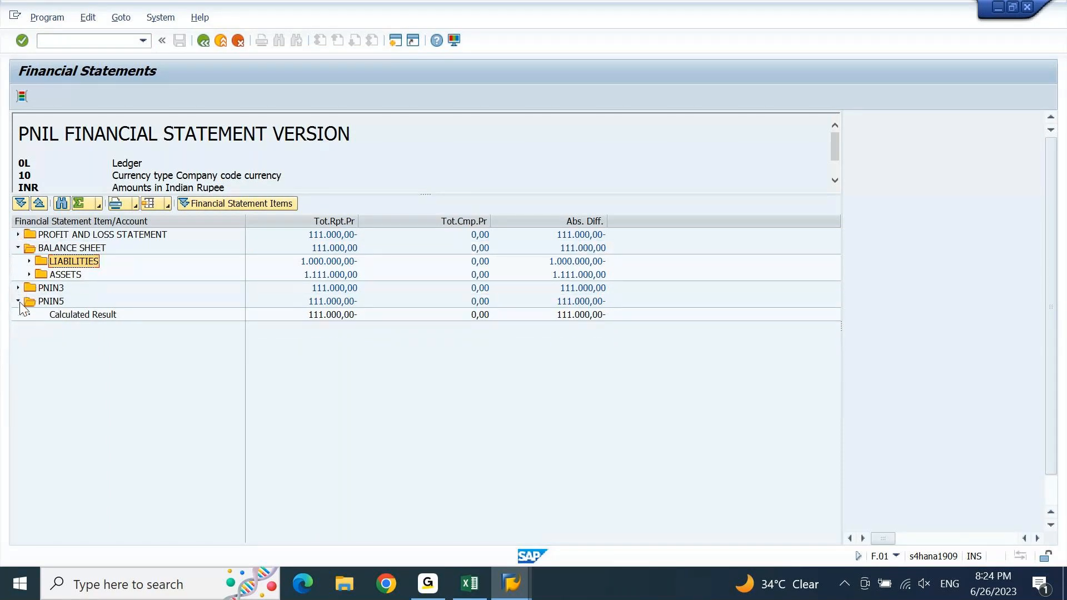
click(18, 302)
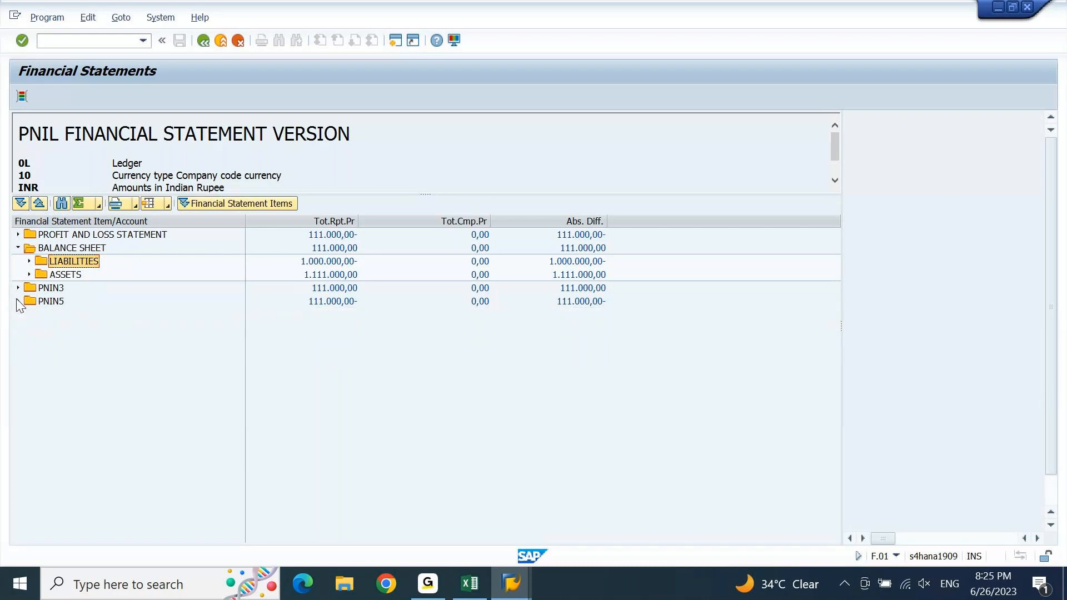
Step: Compare the reporting-period totals of LIABILITIES, ASSETS and the PROFIT AND LOSS STATEMENT
click(327, 263)
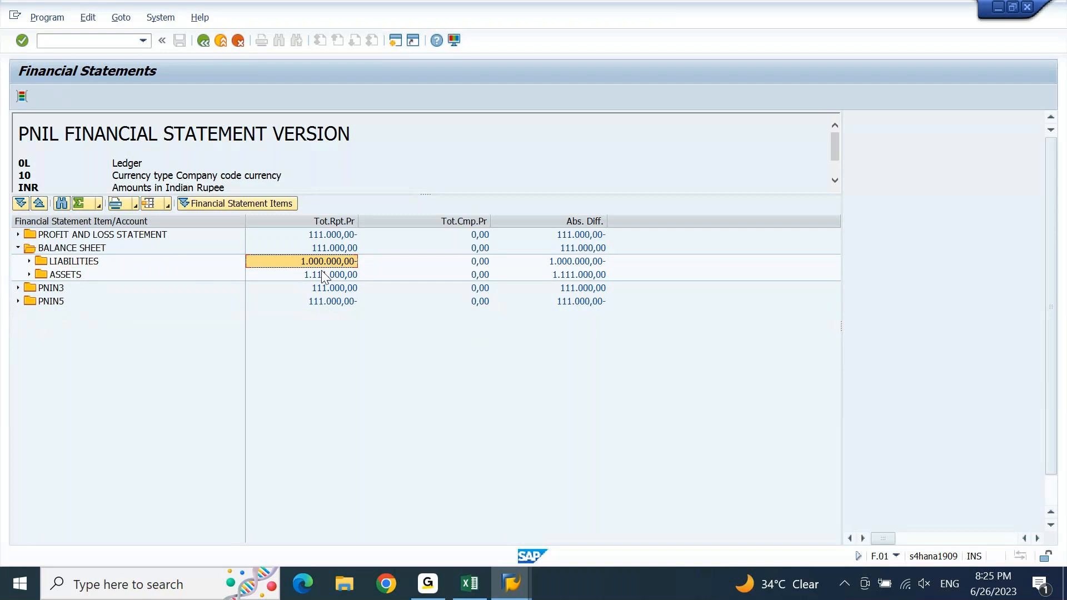
click(324, 275)
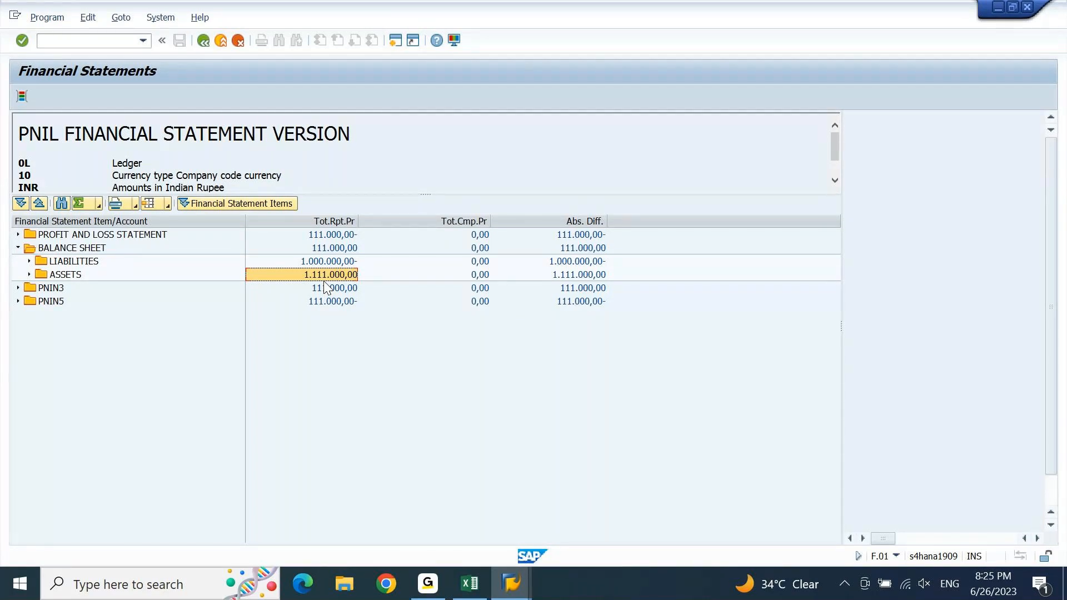
click(335, 236)
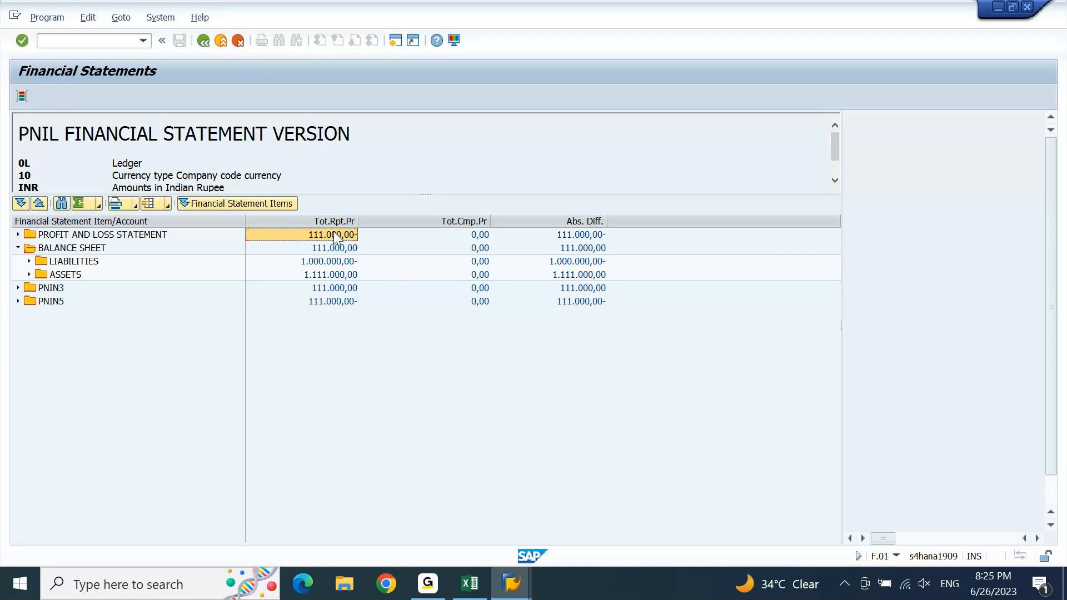
click(339, 263)
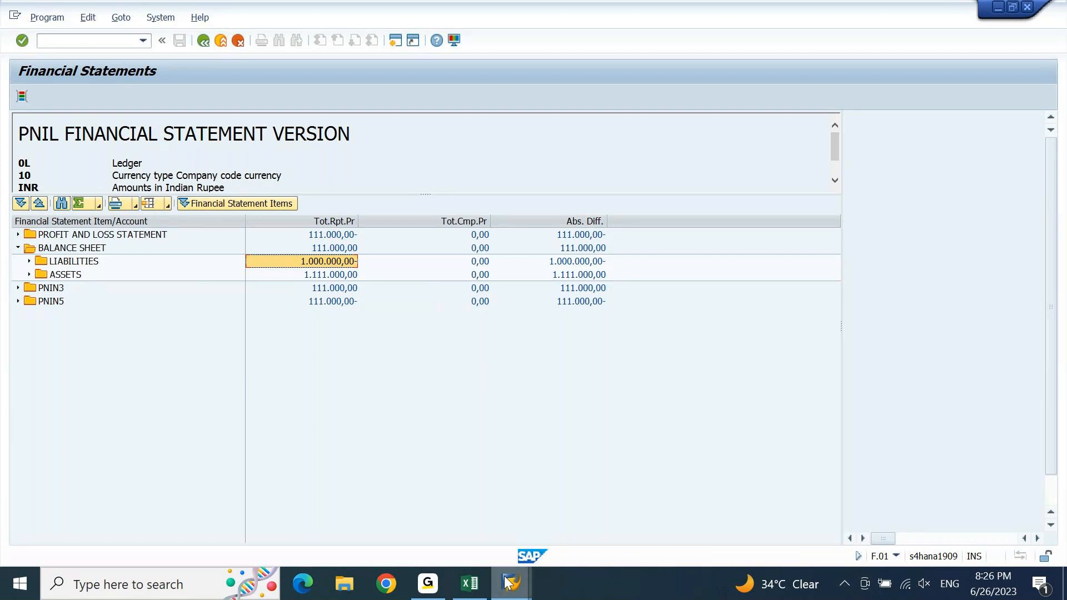
Step: Switch to the Change Financial Statement Version session and start reassigning the Net result: loss and Net result: profit nodes to RETAINED EARNINGS
mouse_move(507, 582)
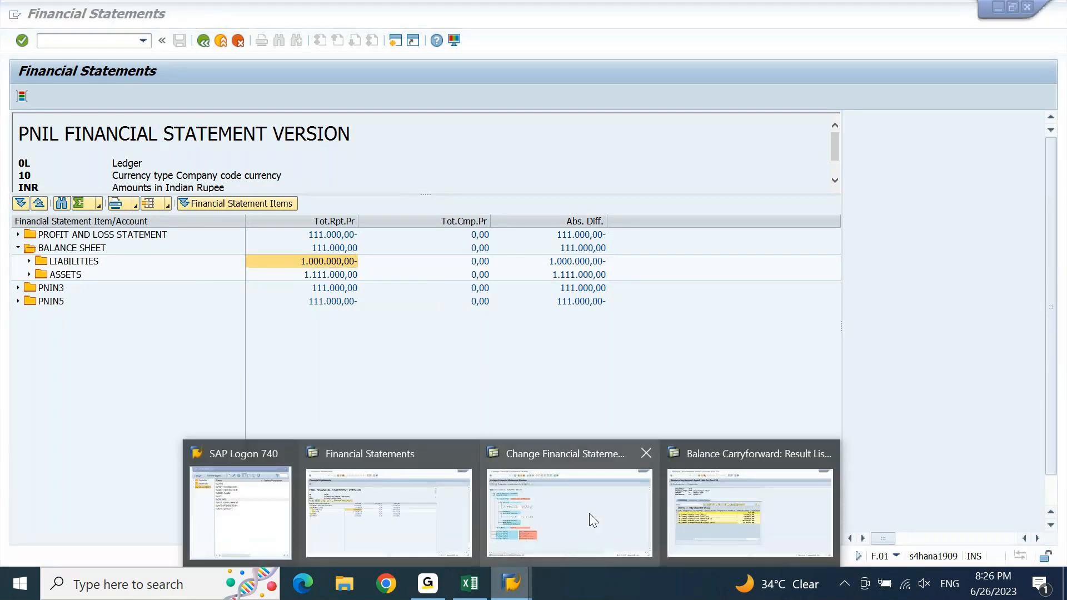
click(593, 520)
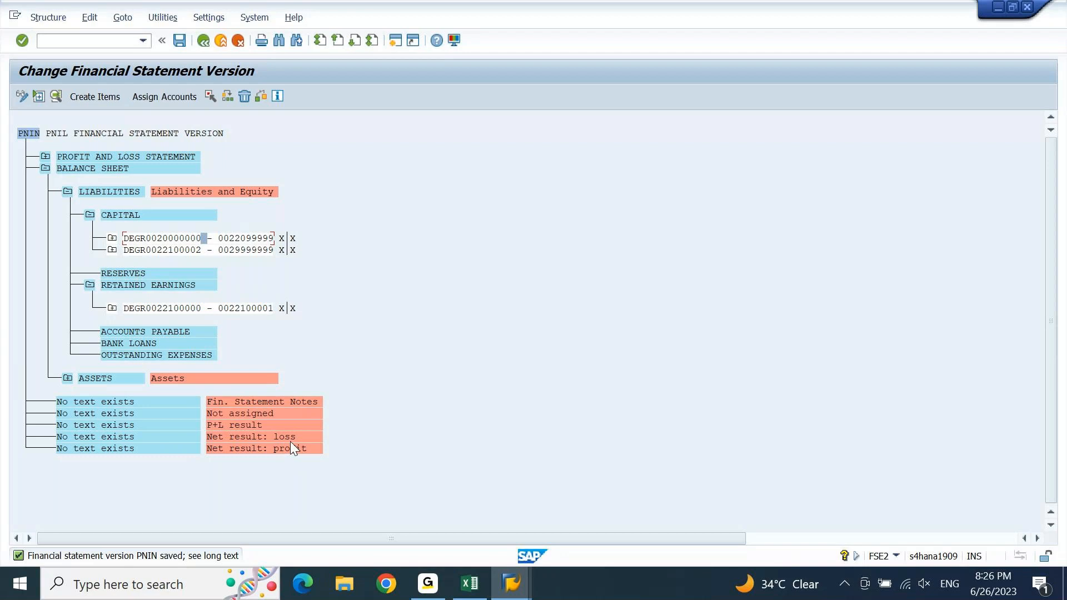
click(152, 286)
click(146, 438)
click(210, 97)
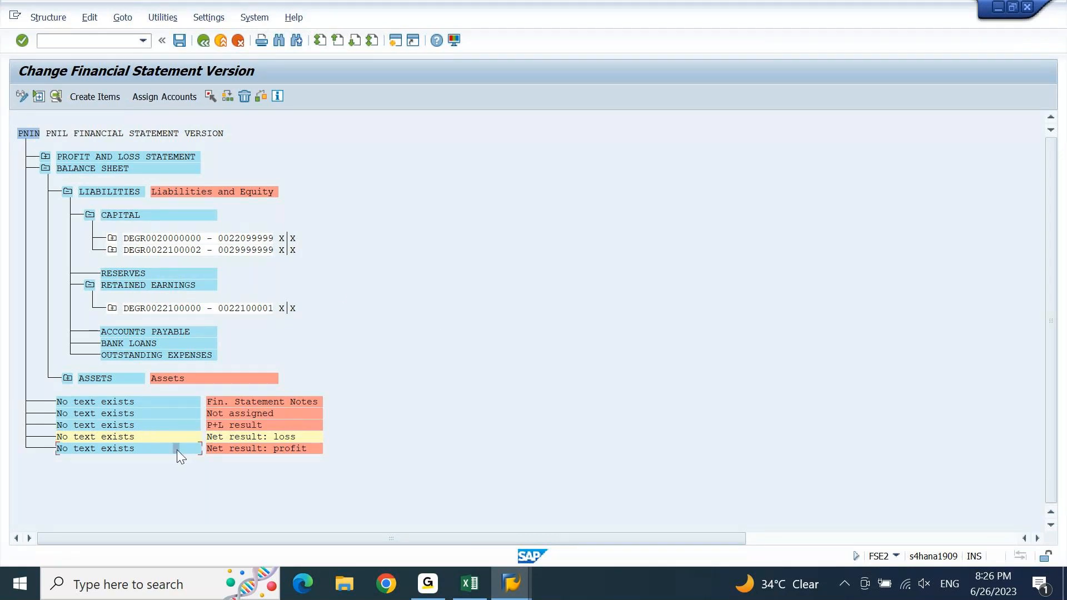
click(211, 99)
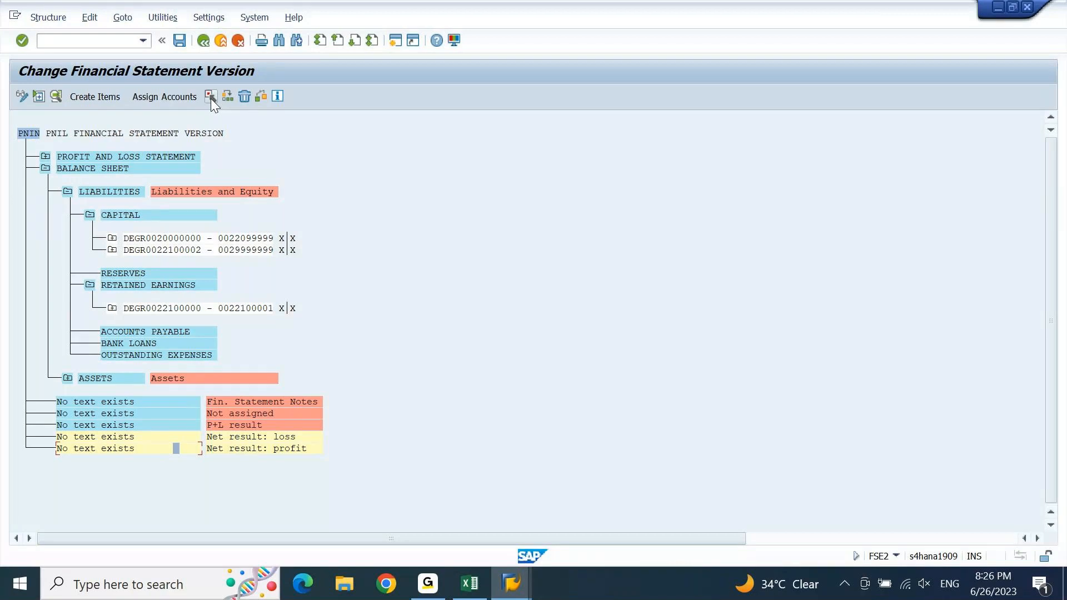
click(137, 287)
click(226, 98)
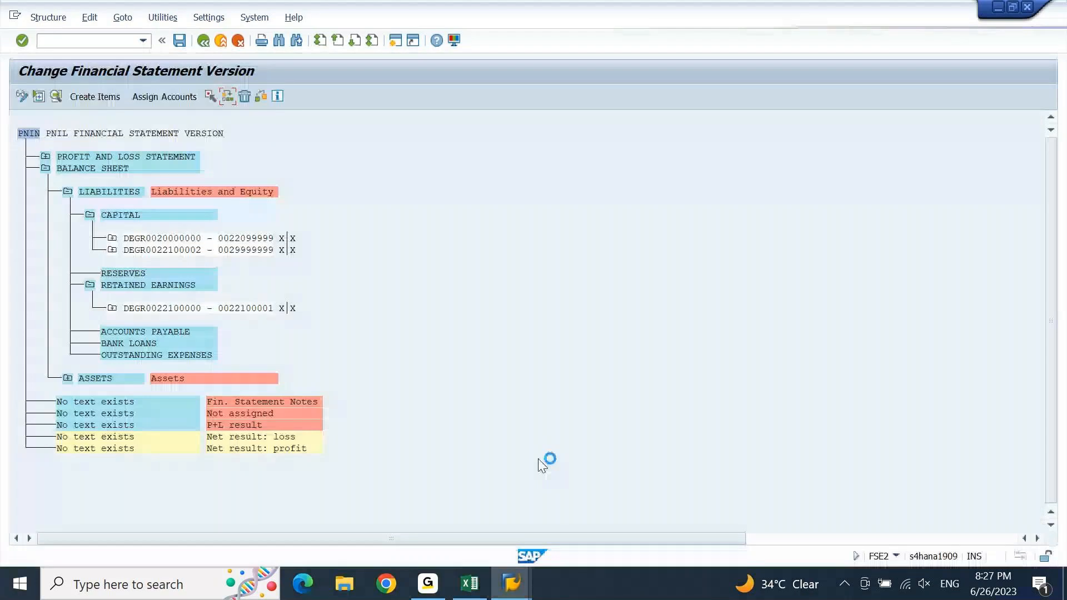
Step: Return the Balance Carryforward session from its result lists to the selection screen
mouse_move(511, 584)
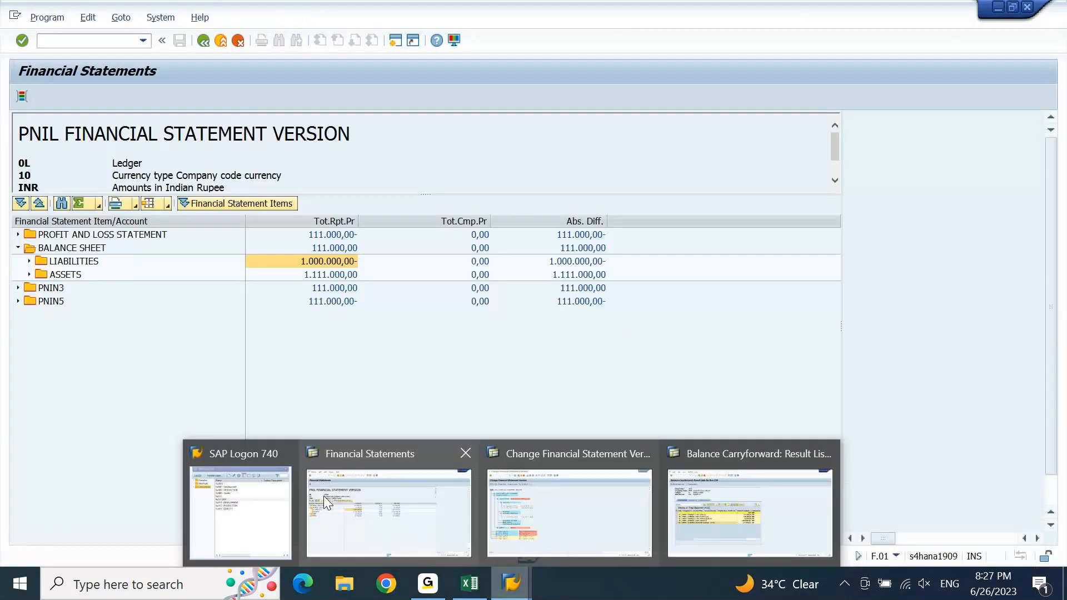
click(204, 40)
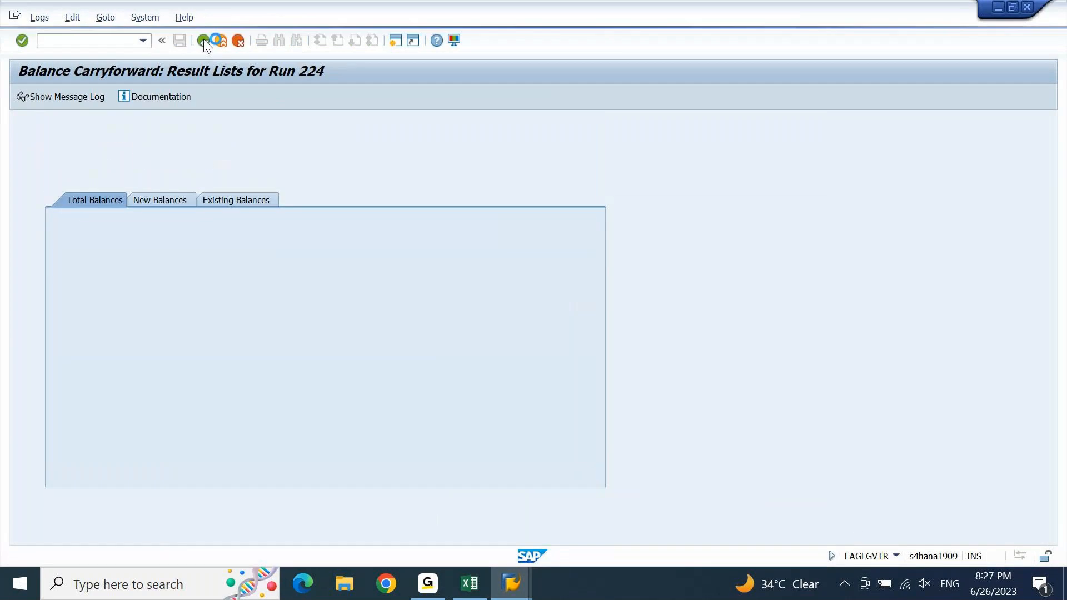
mouse_move(510, 583)
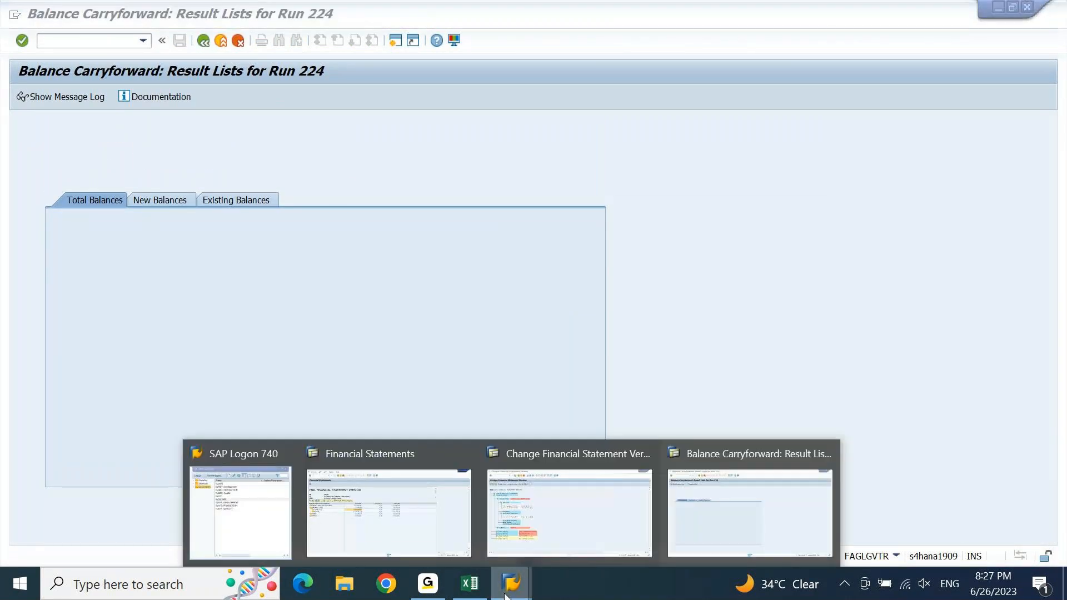
click(578, 528)
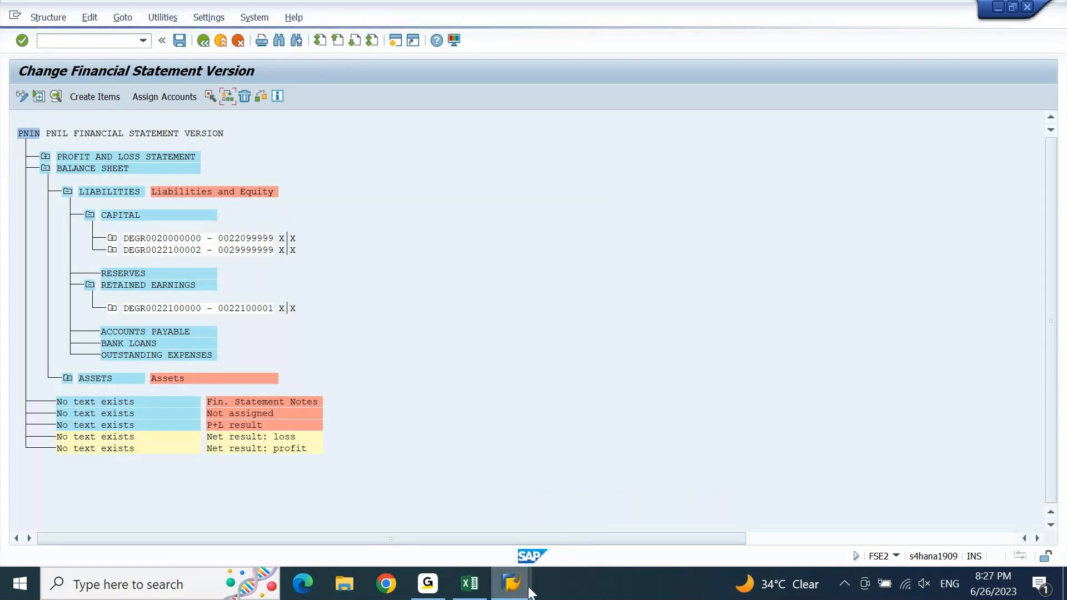
mouse_move(528, 590)
click(251, 503)
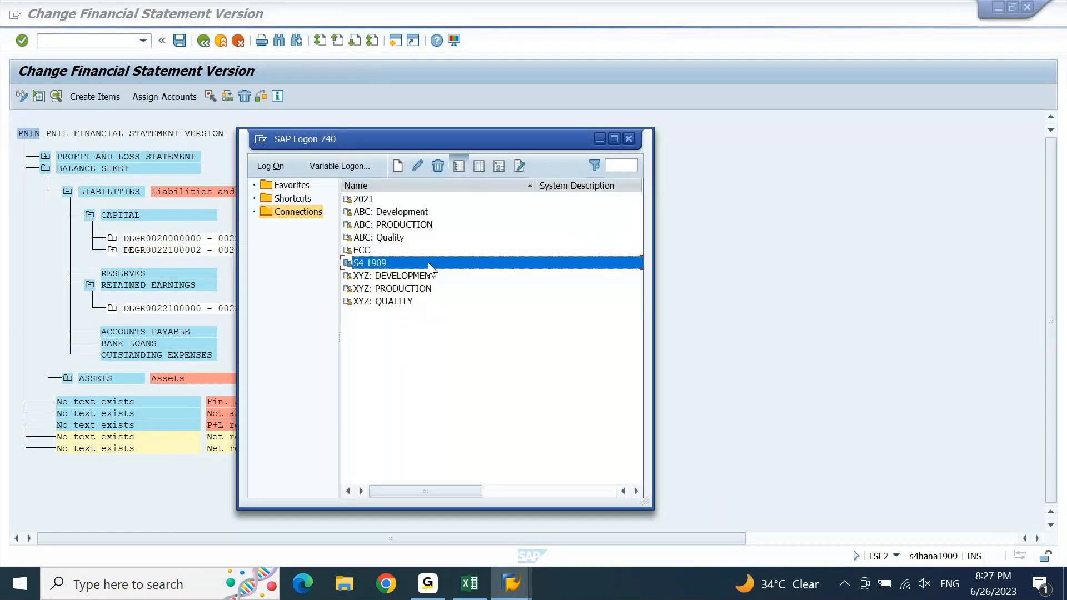
click(599, 139)
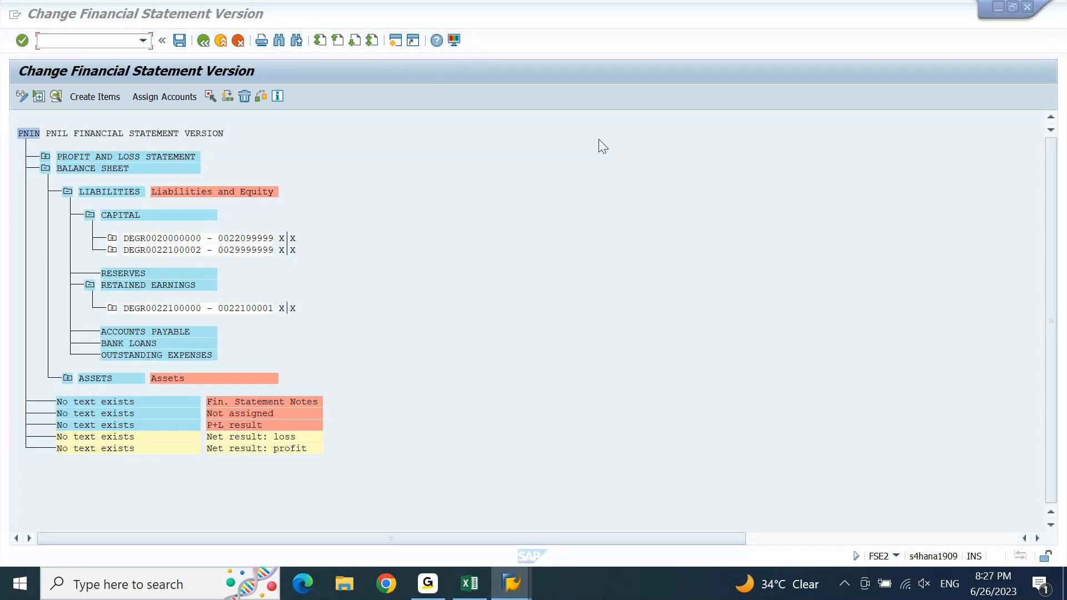
click(511, 585)
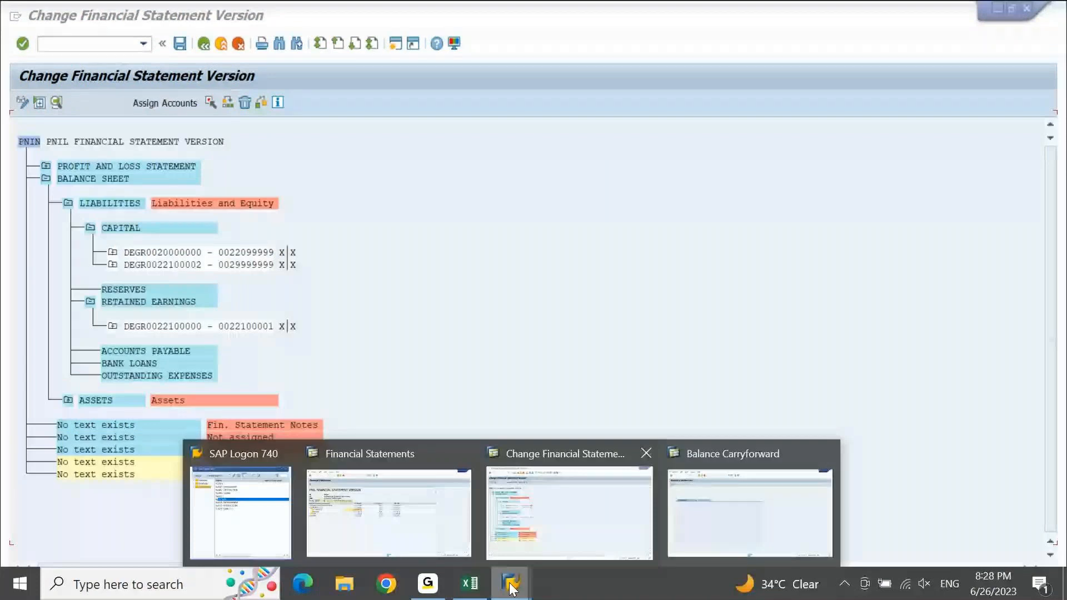
click(751, 497)
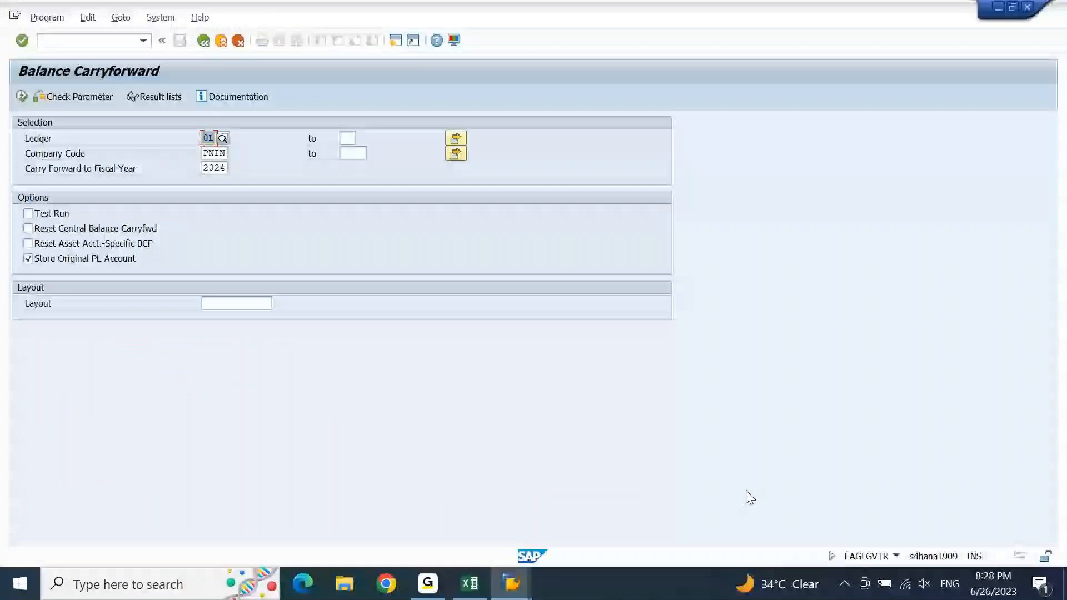
Step: Back in the financial statement version, try to reassign the two net result nodes as Subordinate to RETAINED EARNINGS
click(511, 584)
mouse_move(568, 510)
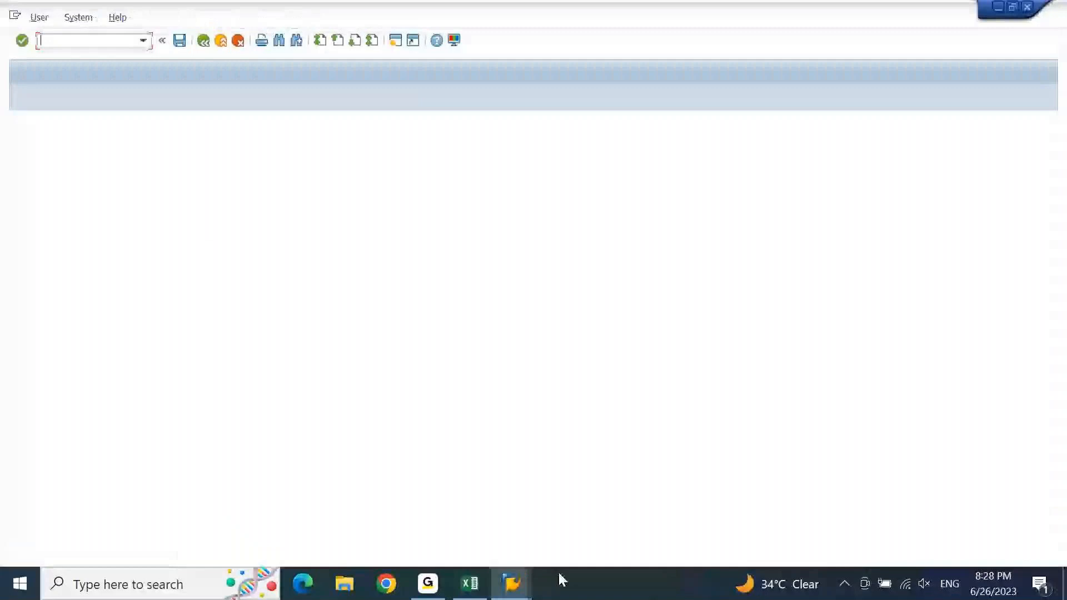
click(511, 583)
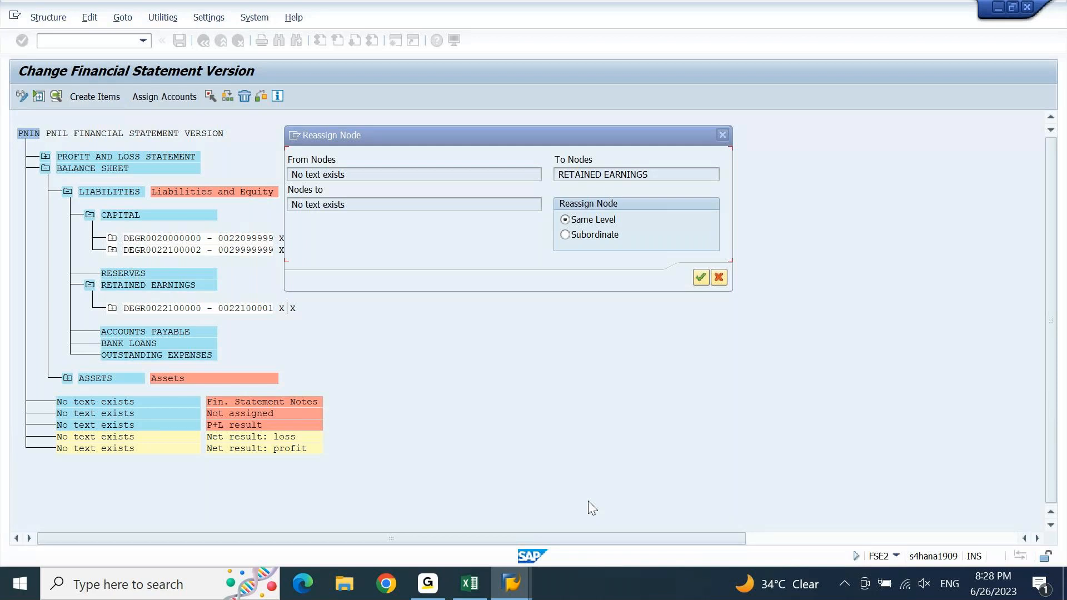
click(604, 236)
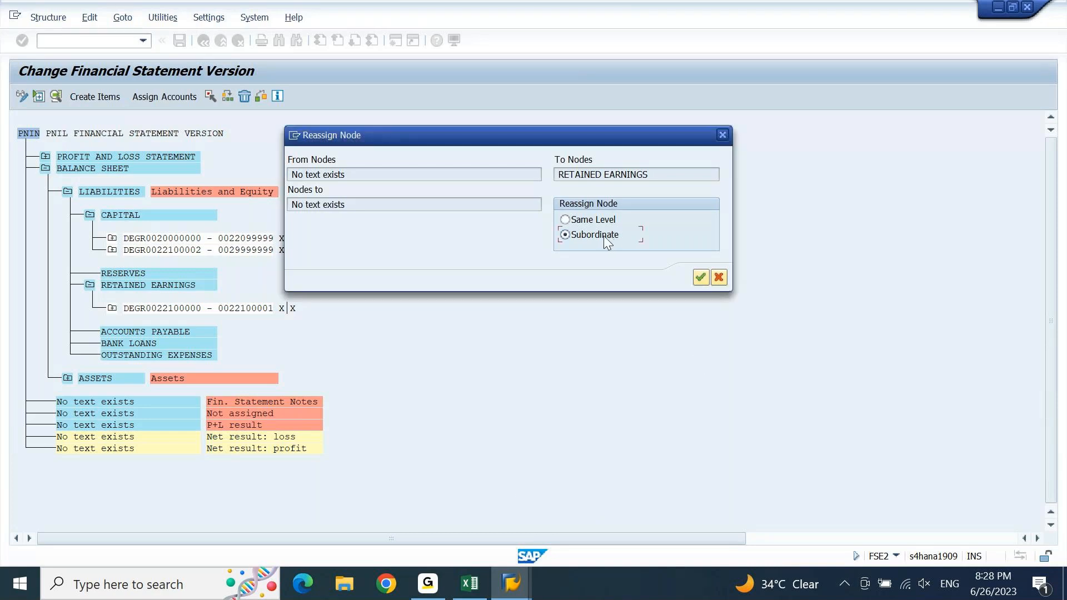
click(700, 276)
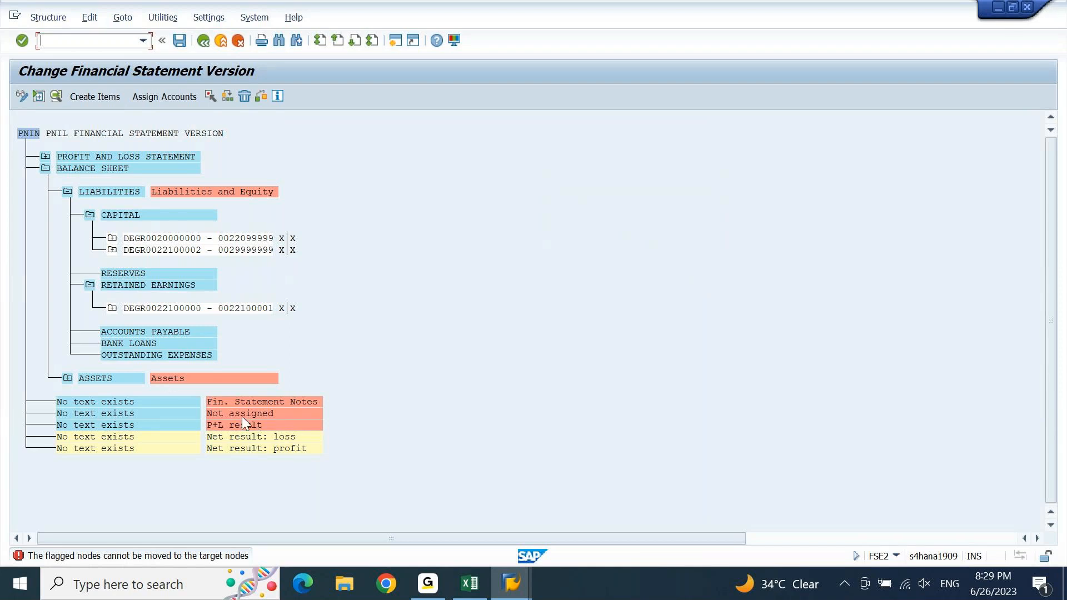
Step: Try to reassign the two net result nodes to the Same Level as RETAINED EARNINGS
click(161, 284)
click(228, 95)
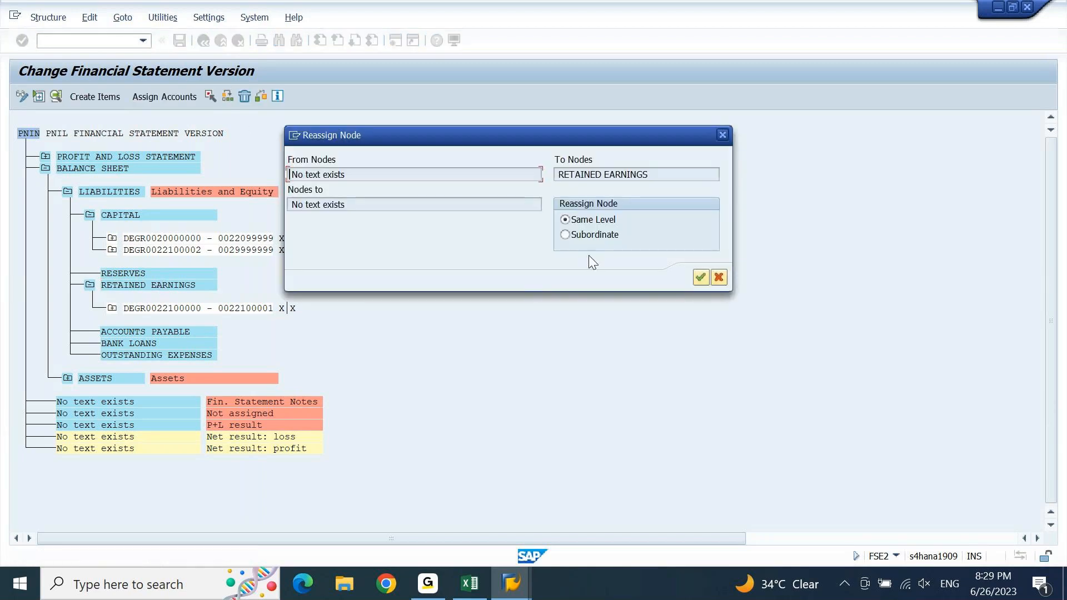
click(699, 279)
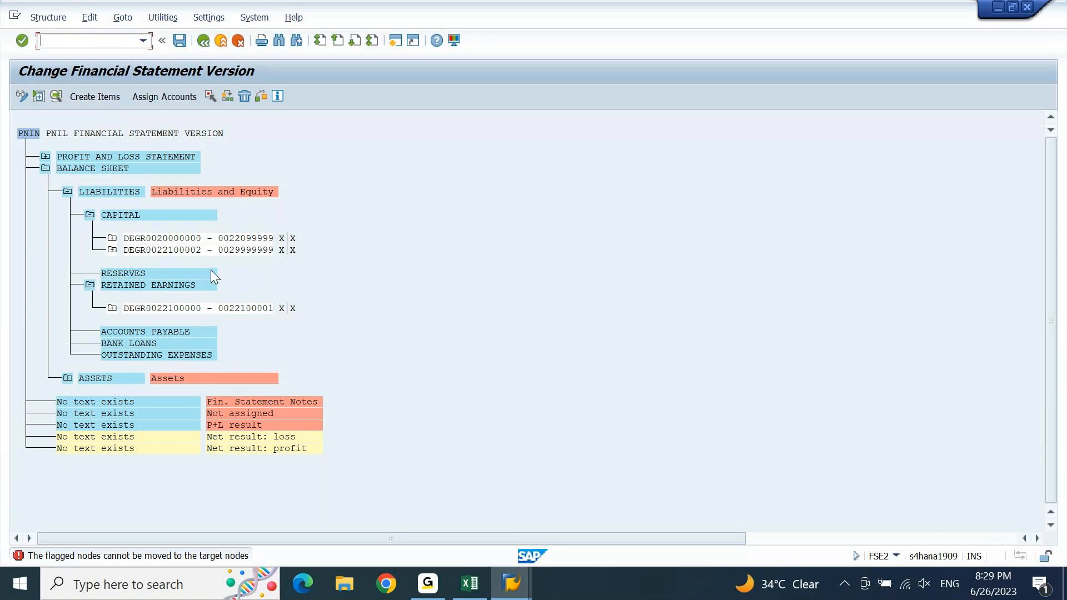
Step: Create the item PNL RESULT under LIABILITIES, directly after RETAINED EARNINGS
click(139, 286)
click(110, 99)
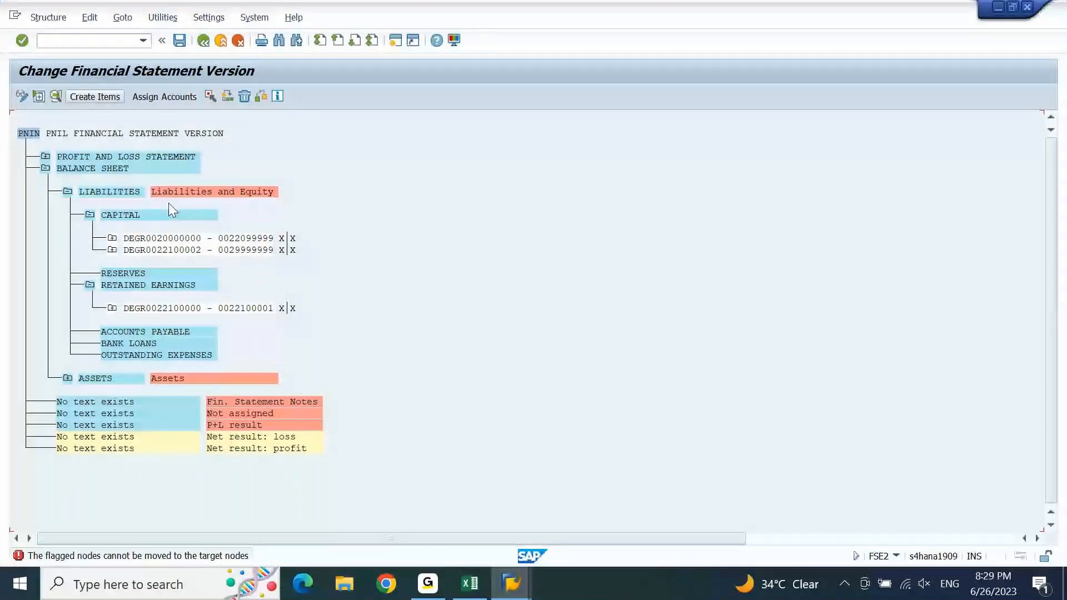
click(108, 99)
click(106, 99)
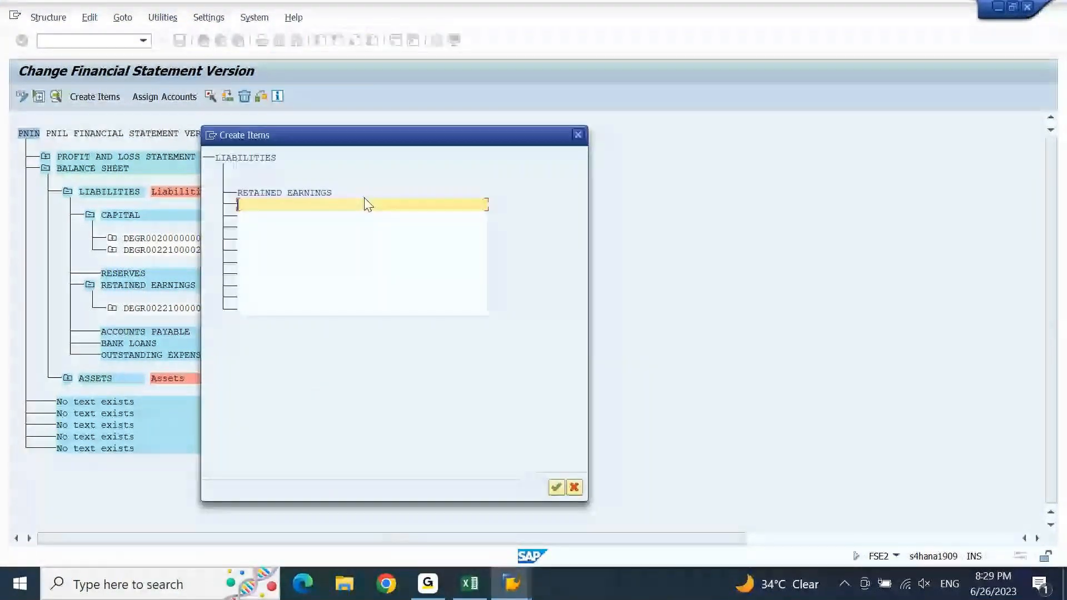
text(PNL )
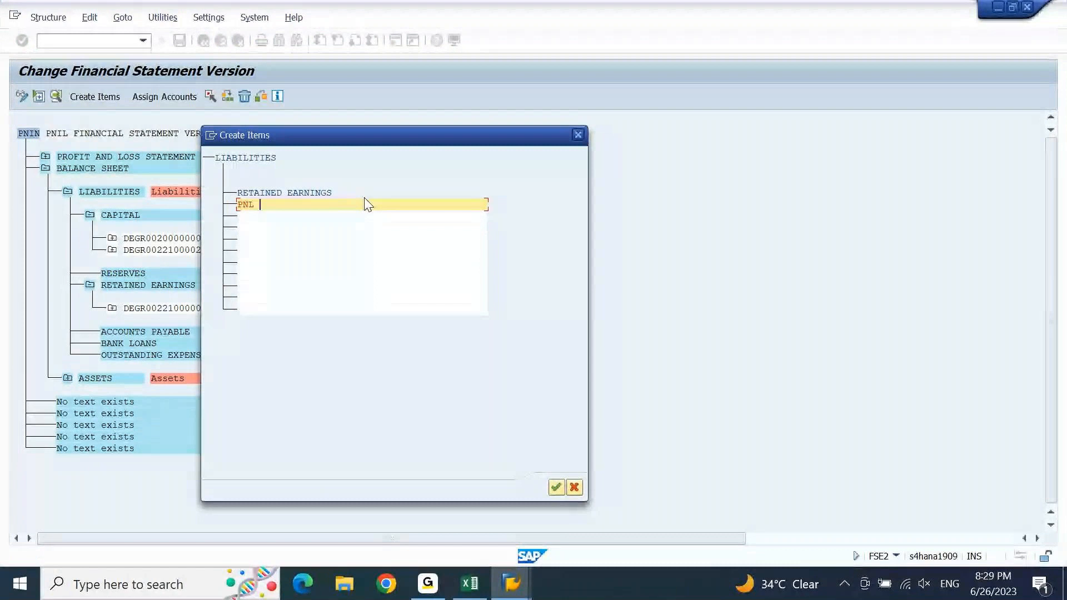
text(RES)
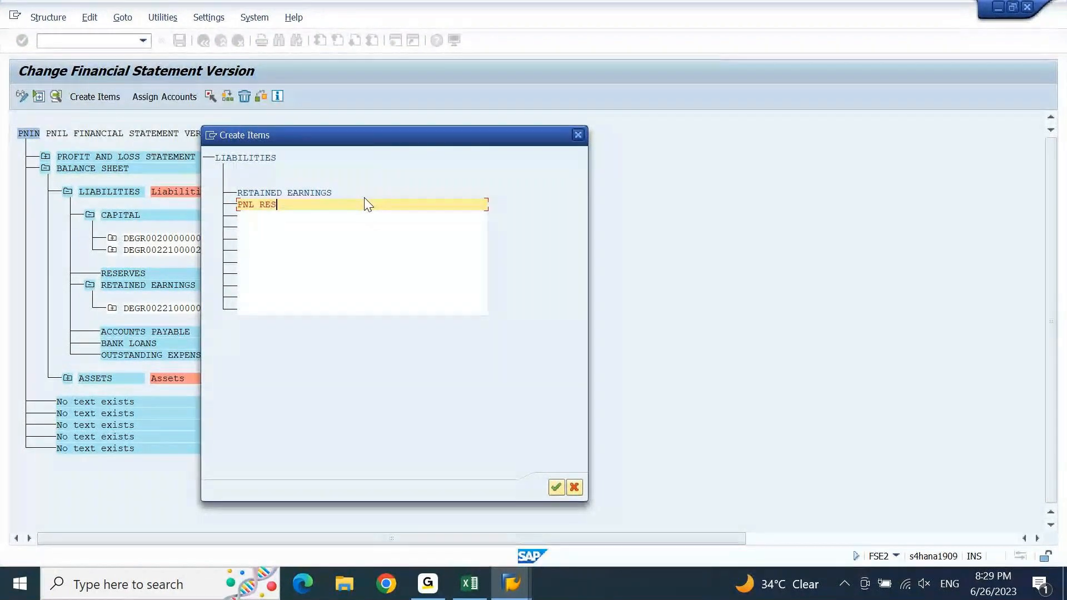
text(ULT)
click(557, 487)
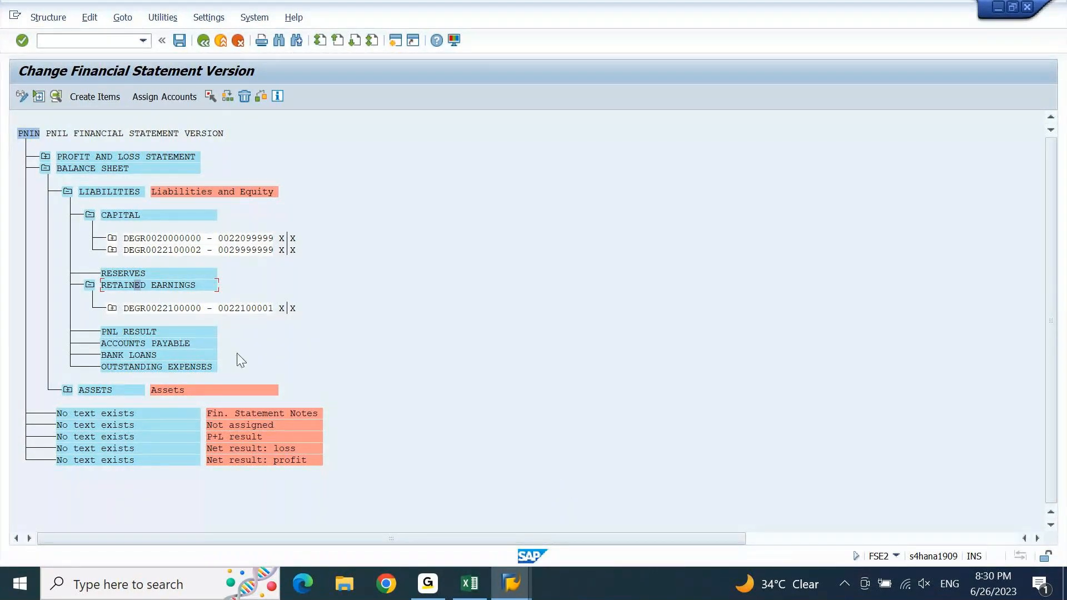
Step: Try to reassign the PNL RESULT node as Subordinate to RETAINED EARNINGS
click(132, 332)
click(112, 333)
click(211, 97)
click(121, 284)
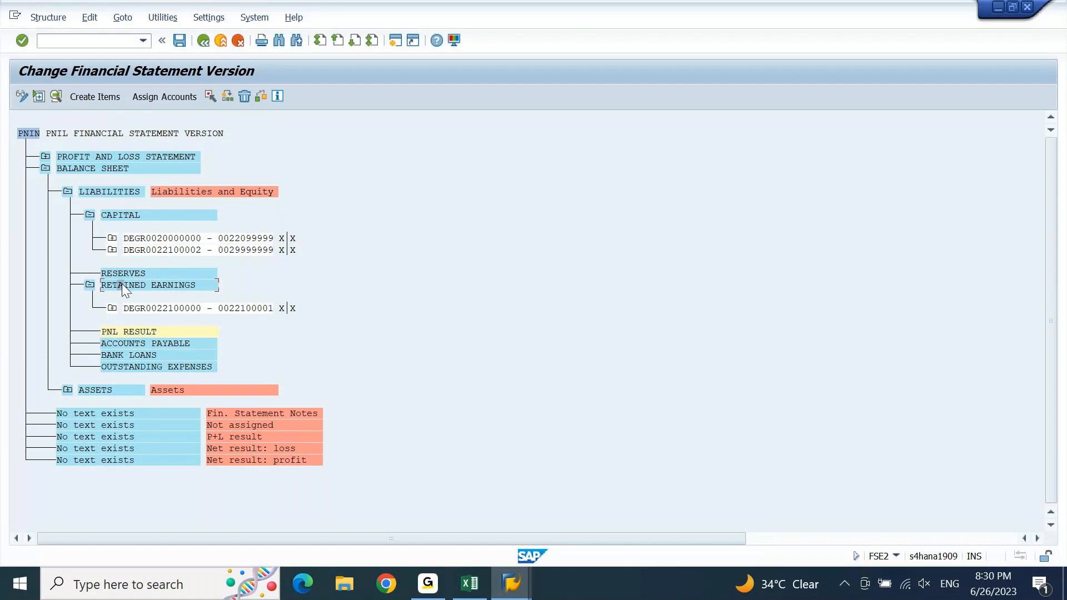
click(227, 94)
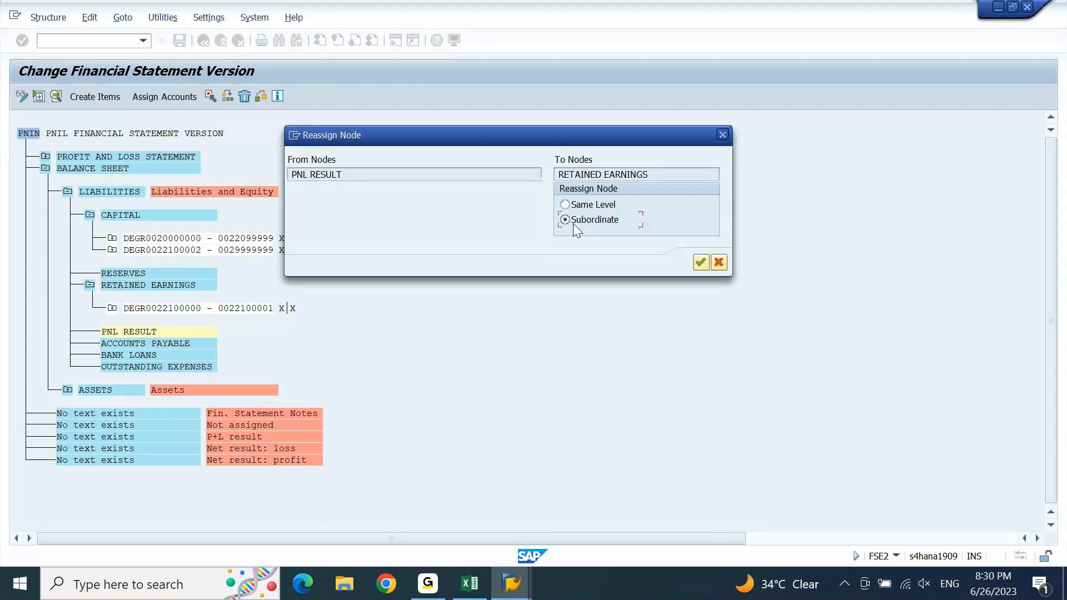
click(703, 262)
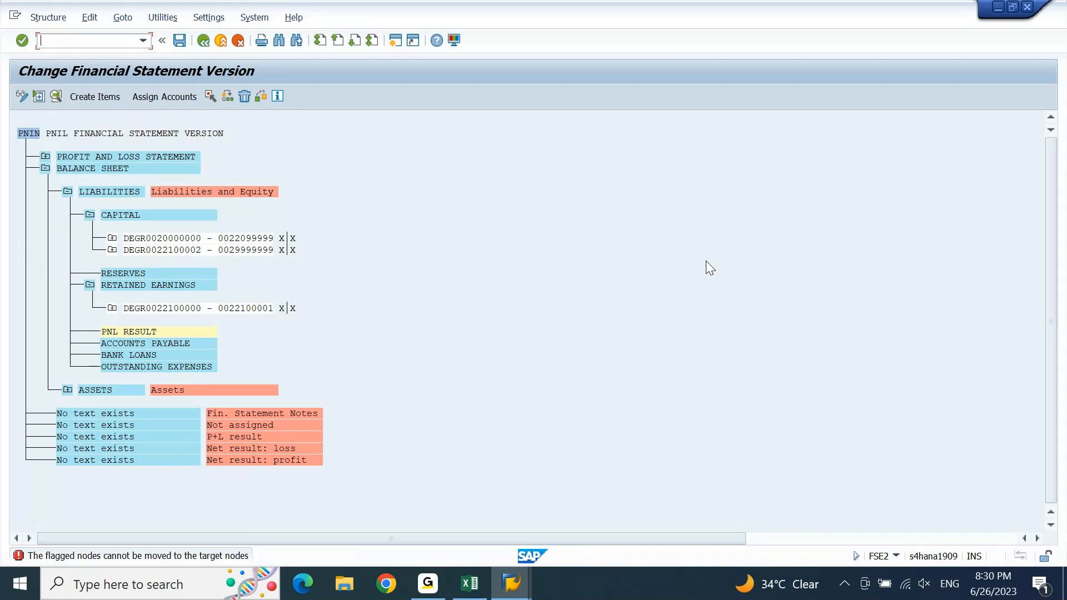
click(165, 287)
click(253, 448)
click(90, 286)
click(90, 285)
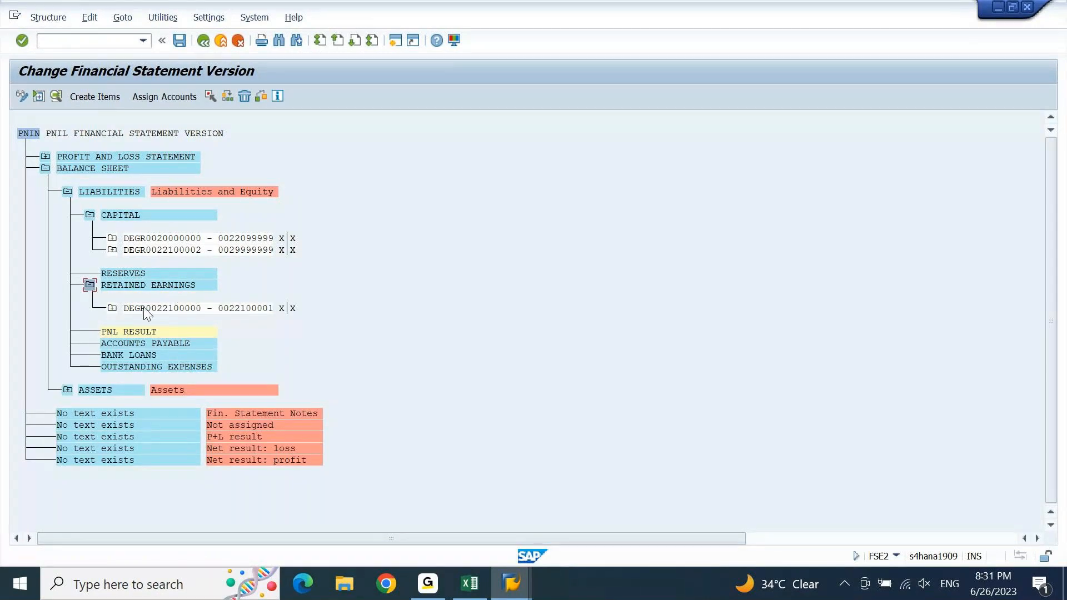
click(214, 310)
click(212, 96)
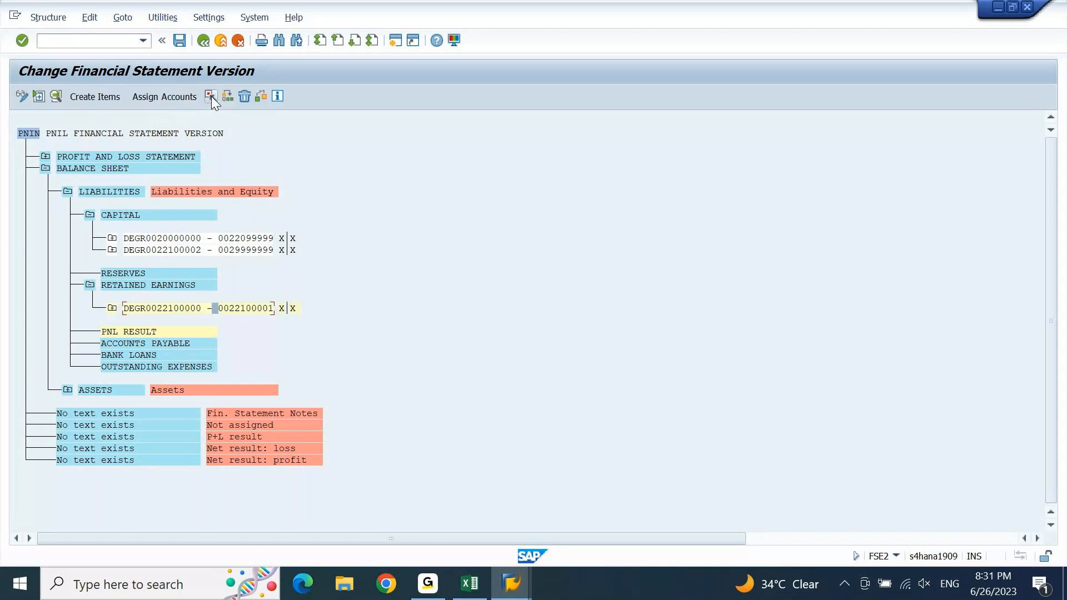
click(245, 97)
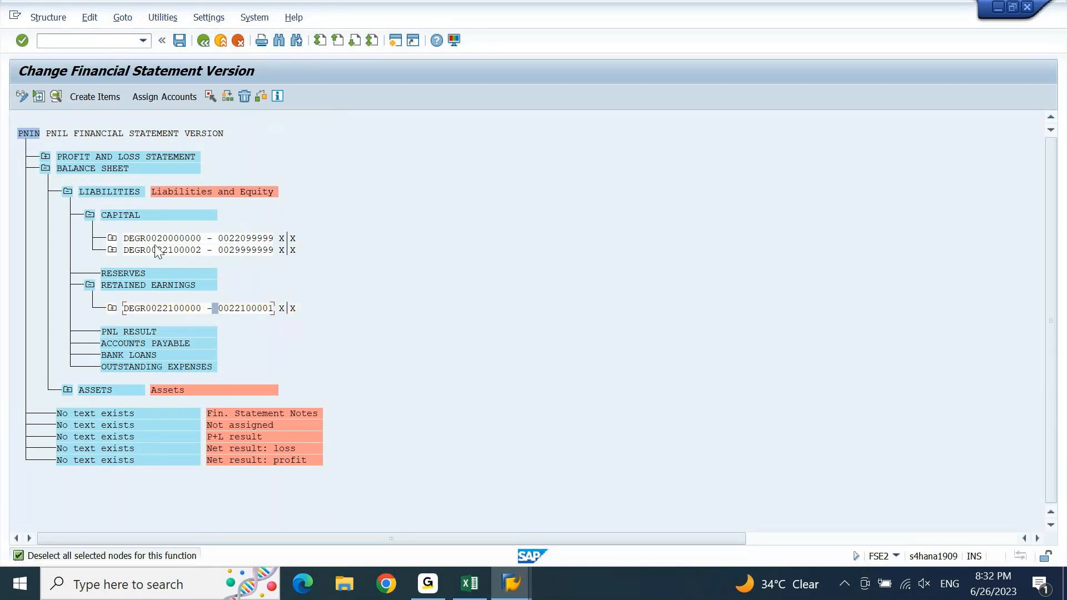
Step: Retry deleting the RETAINED EARNINGS account range with its accounts expanded, and collapse the range again
click(113, 309)
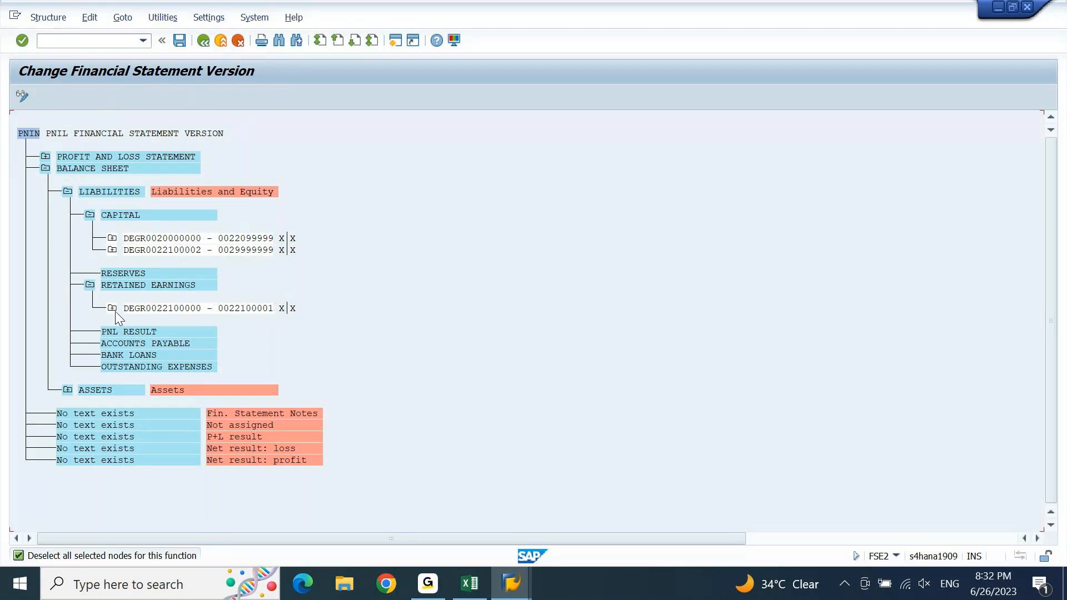
click(193, 310)
click(213, 96)
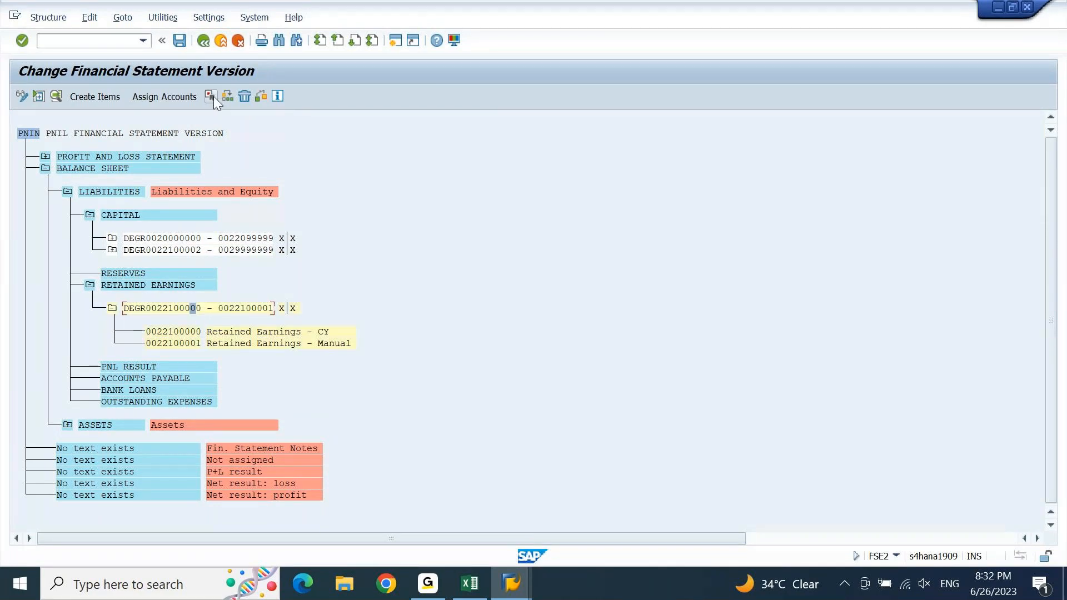
click(245, 97)
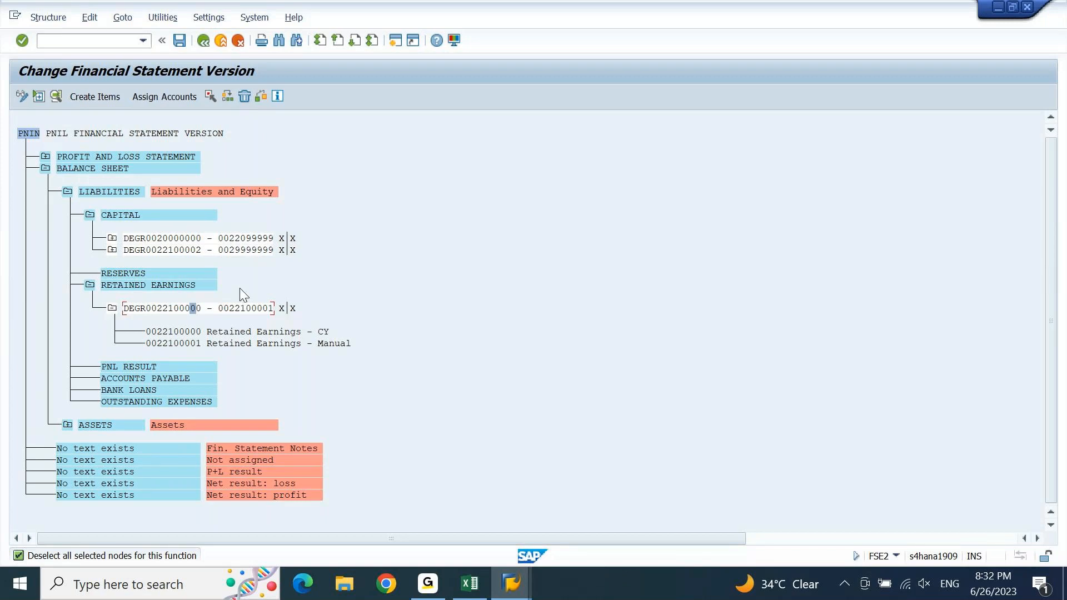
click(243, 308)
click(172, 288)
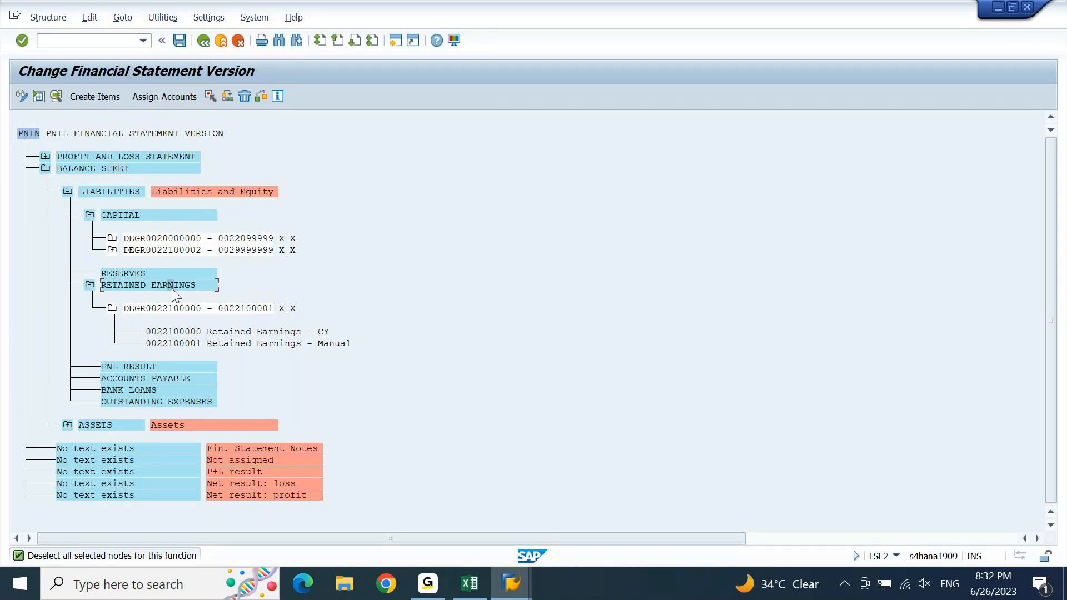
click(113, 309)
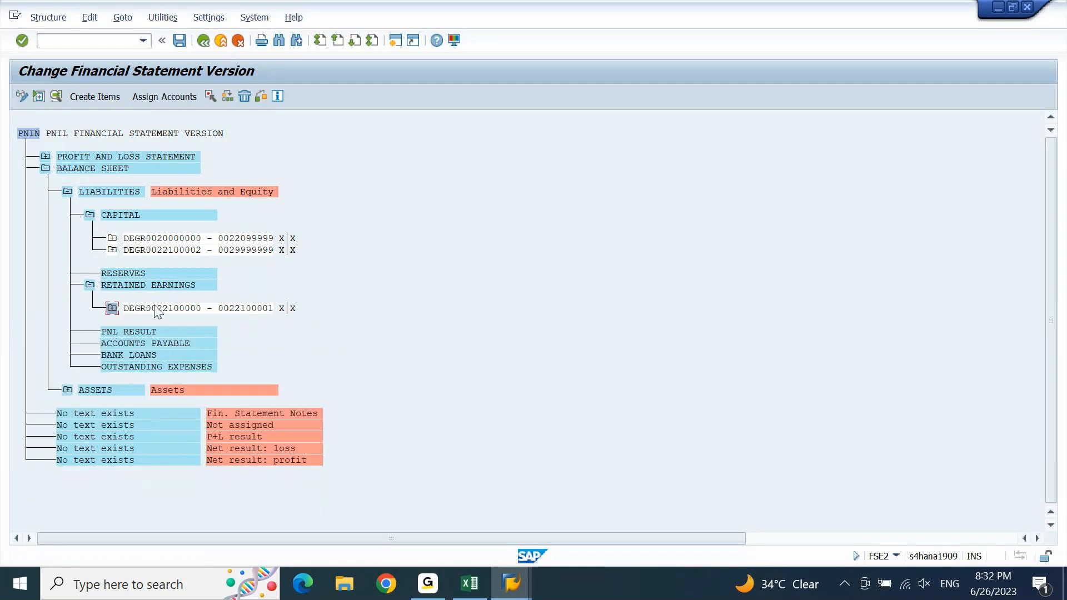
click(156, 309)
click(245, 96)
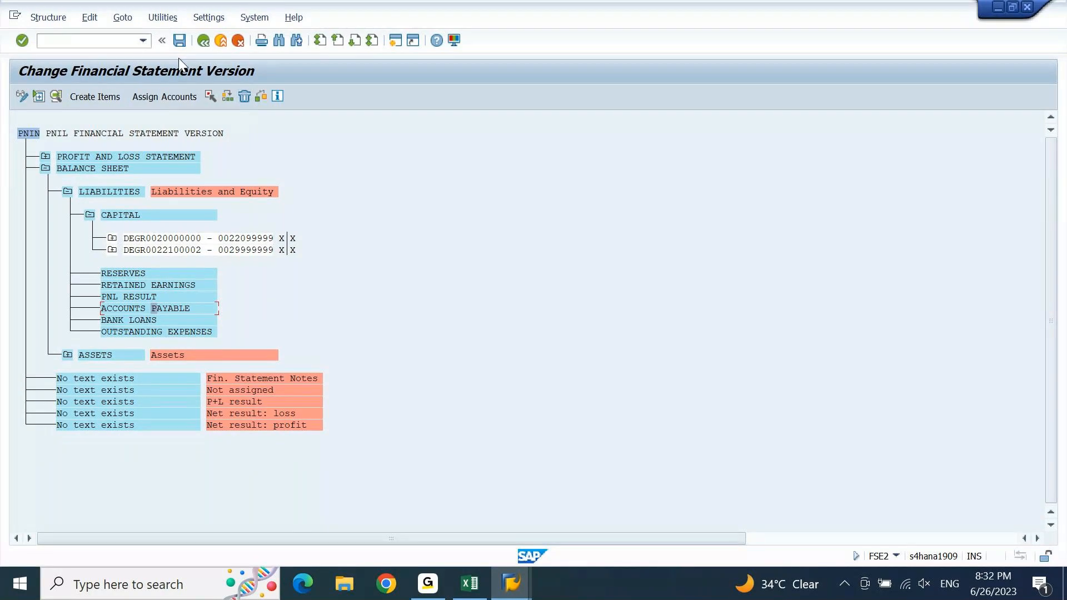
click(178, 41)
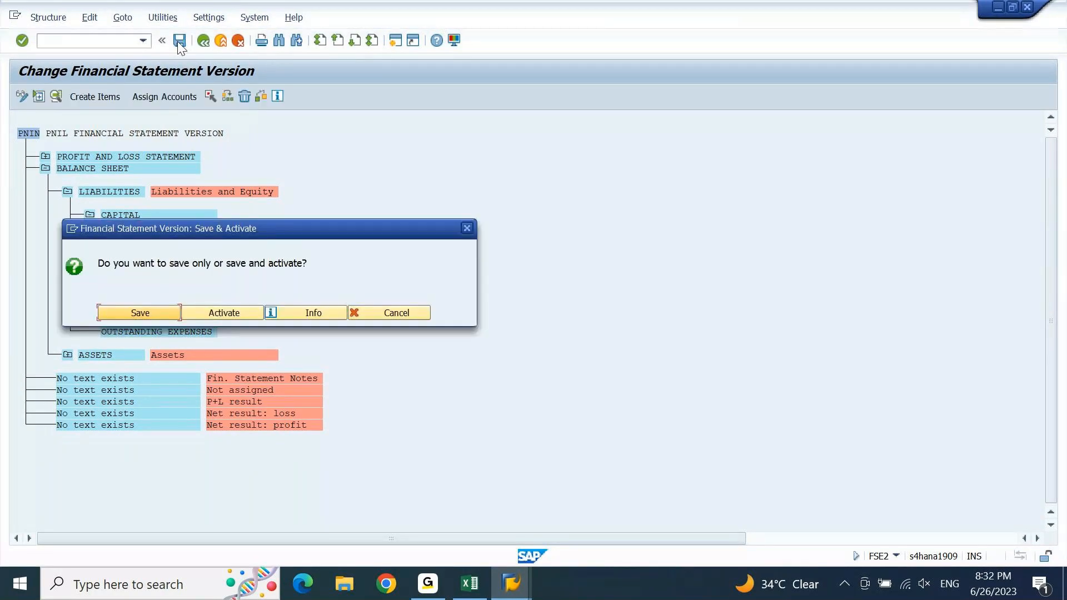
key(Return)
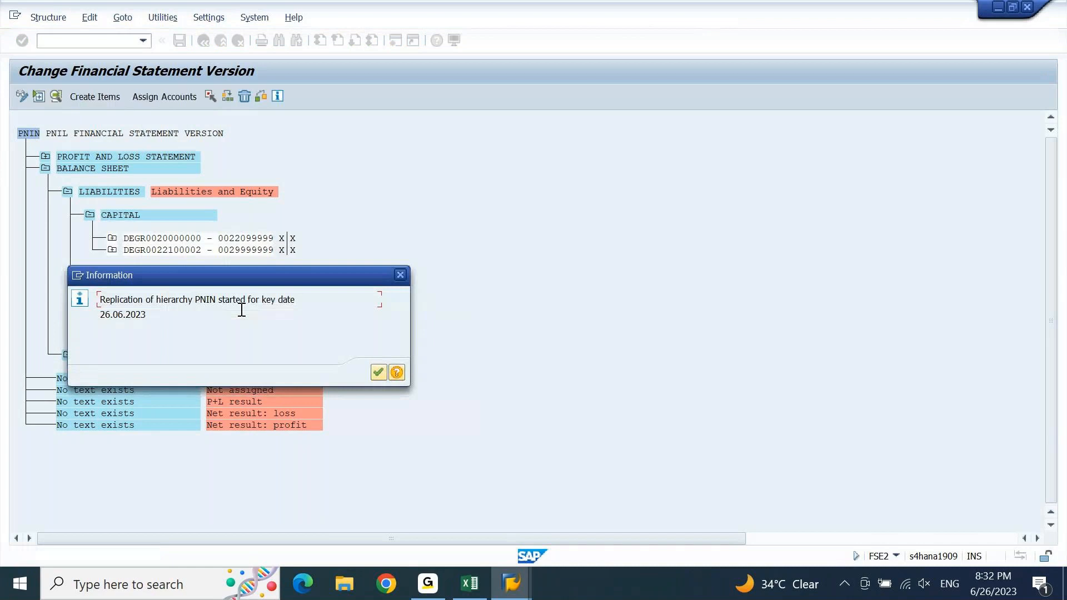
click(379, 372)
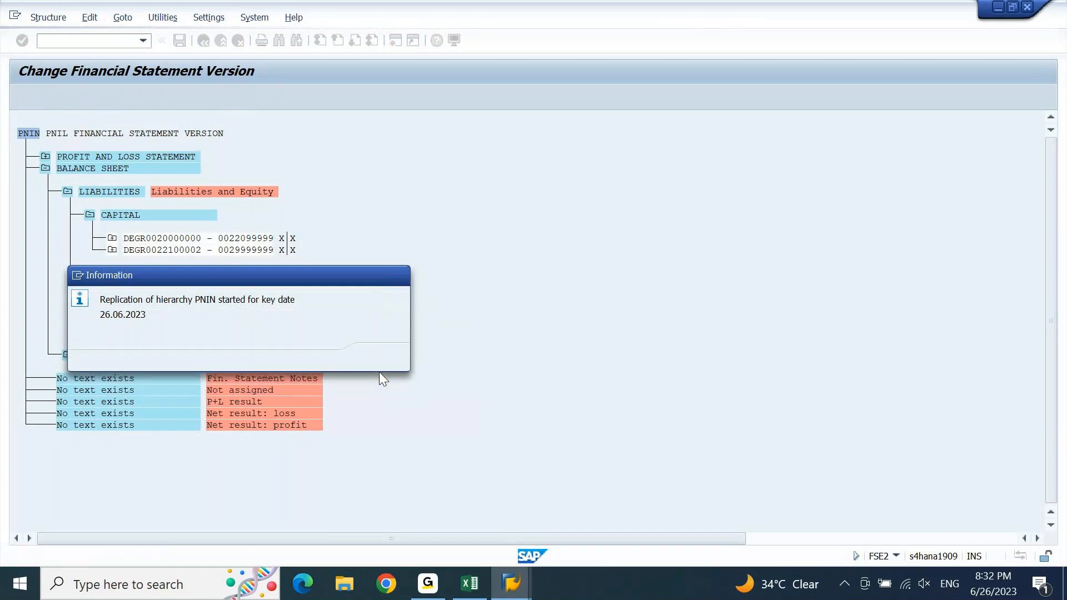
click(378, 360)
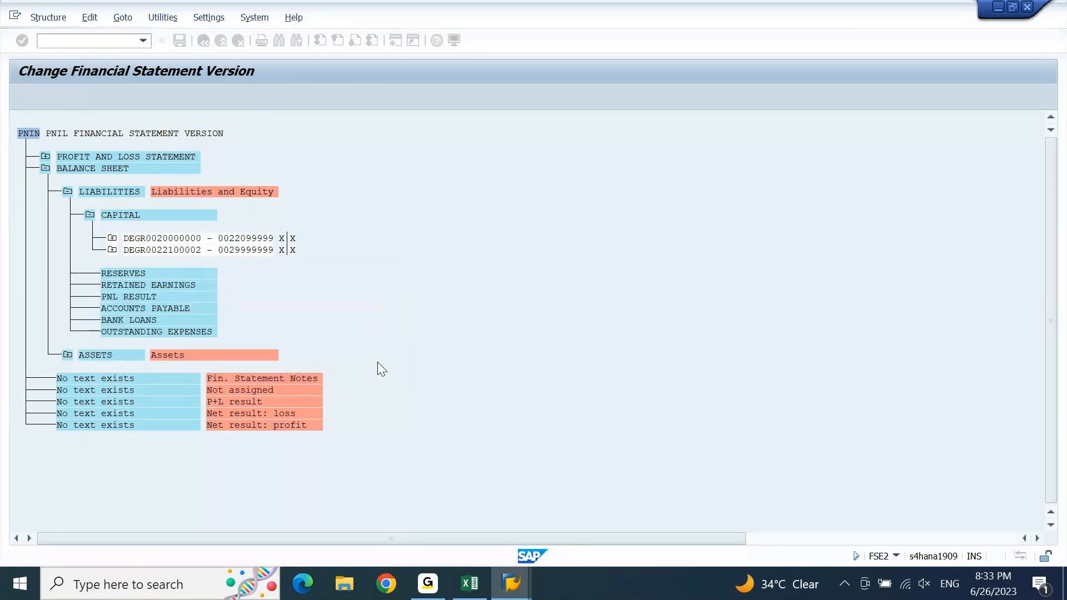
Step: Create the subordinate items CALCULATED PROFIT CURRENT YEAR and RETAINED EARNINGS LAST YEAR under RETAINED EARNINGS
click(160, 283)
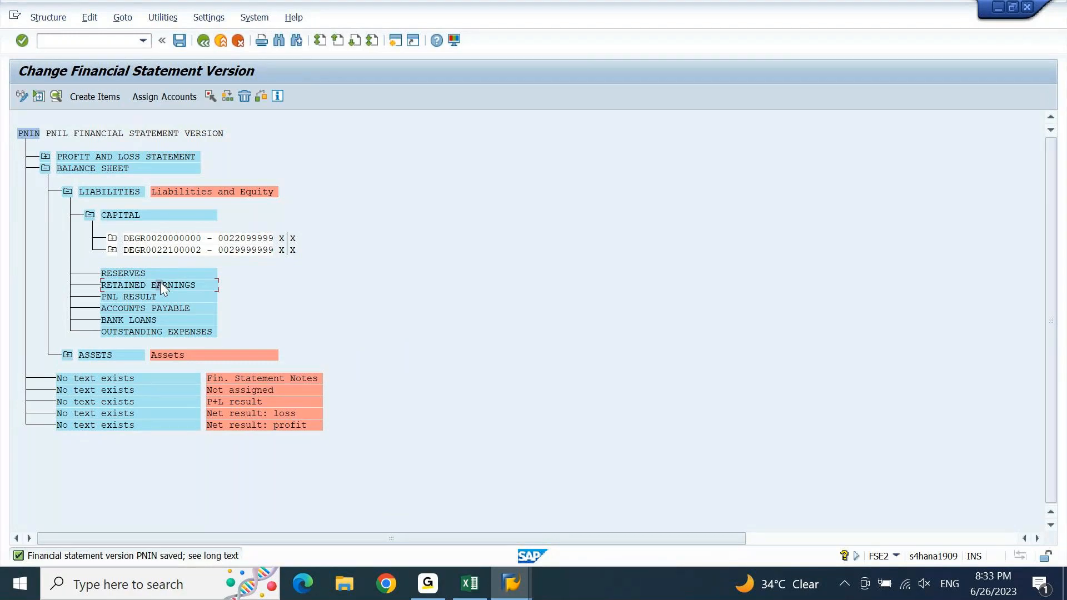
click(111, 99)
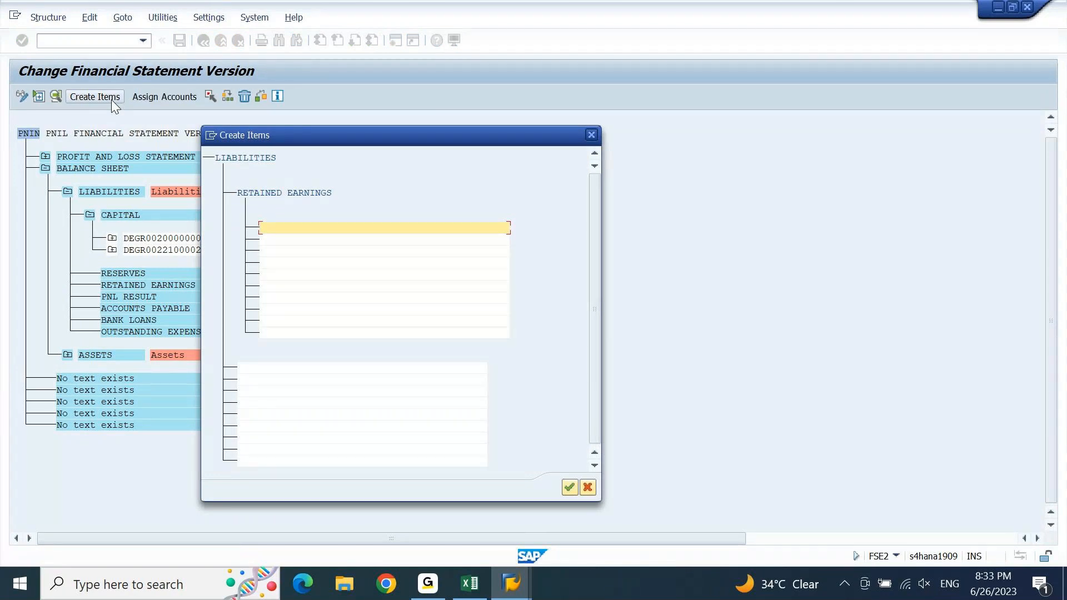
text(CALCULATED PROFIT)
key(Tab)
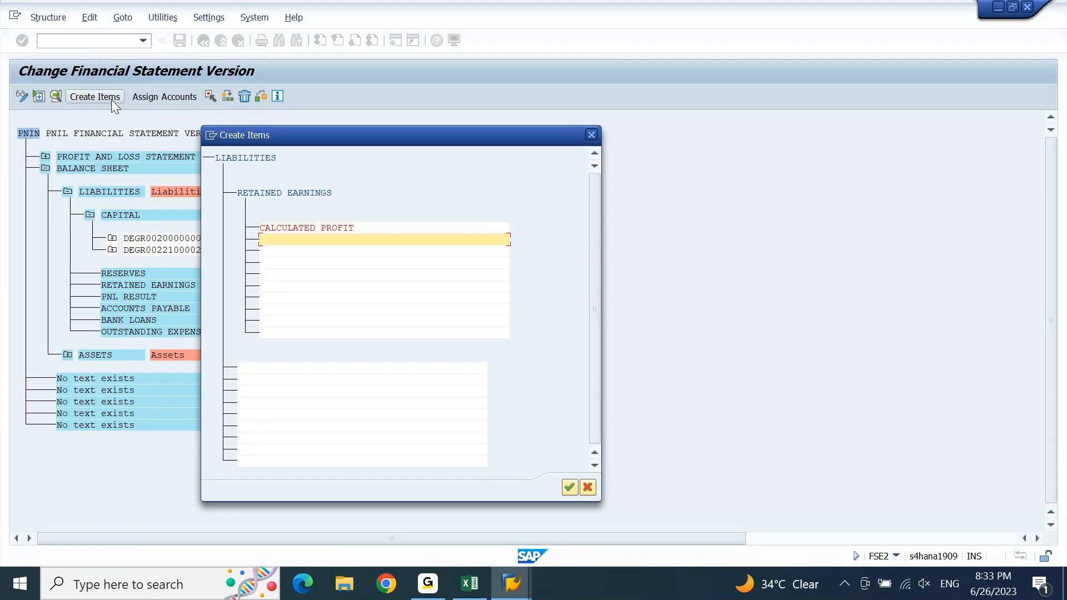
text(RETAINED EARNINGS)
text(LASY)
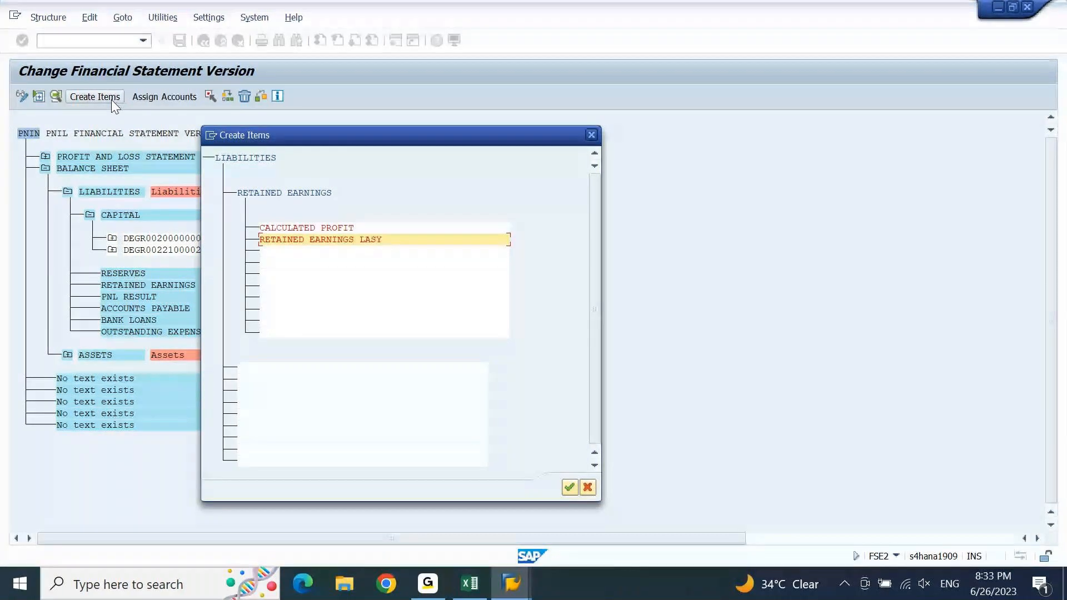
key(BackSpace)
text(T YEAR)
key(Up)
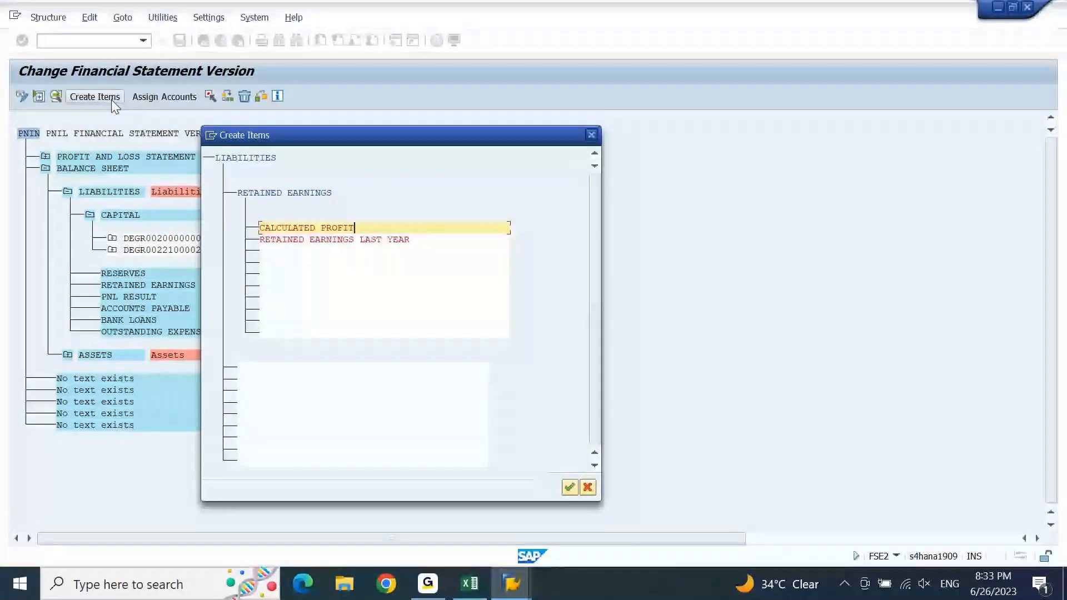
text(CURRENT YEAR)
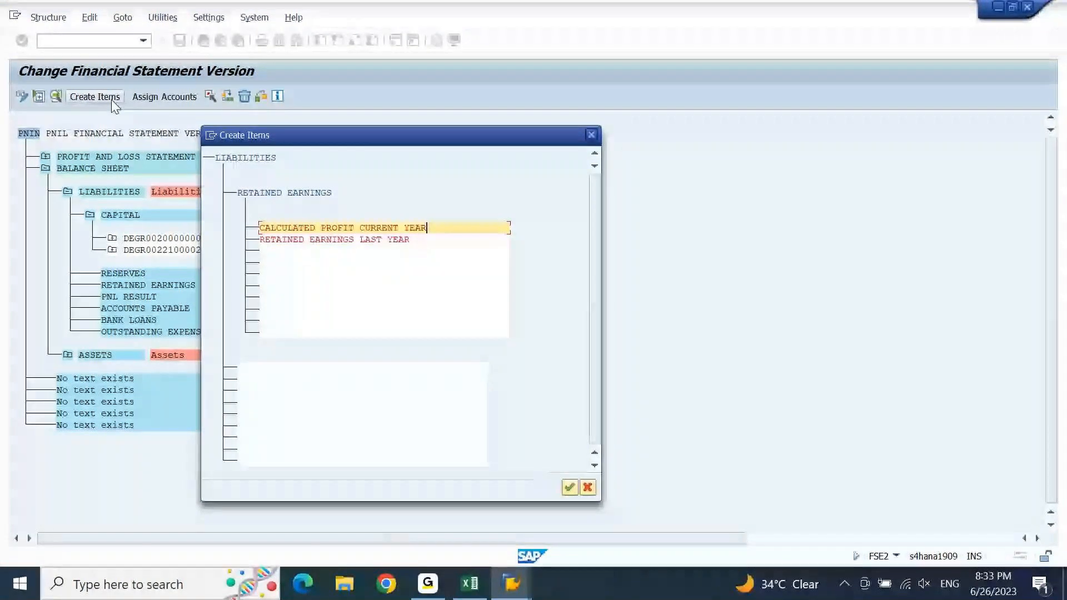
click(571, 487)
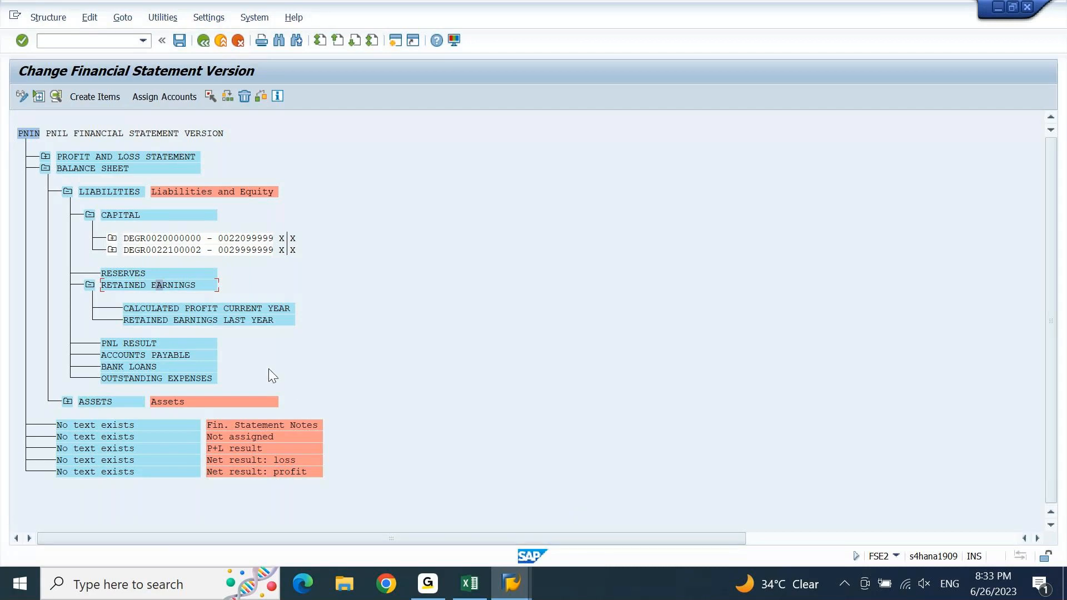
Step: Reassign the Net result: loss and Net result: profit nodes as Subordinate to CALCULATED PROFIT CURRENT YEAR
click(235, 309)
click(255, 462)
click(258, 471)
click(212, 96)
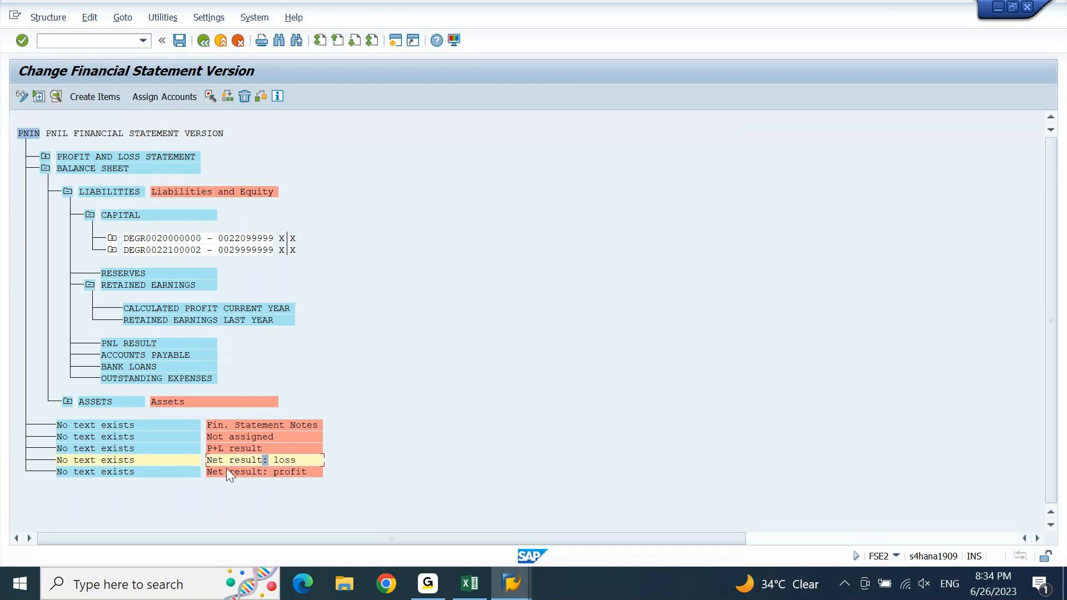
click(242, 475)
click(213, 97)
click(156, 308)
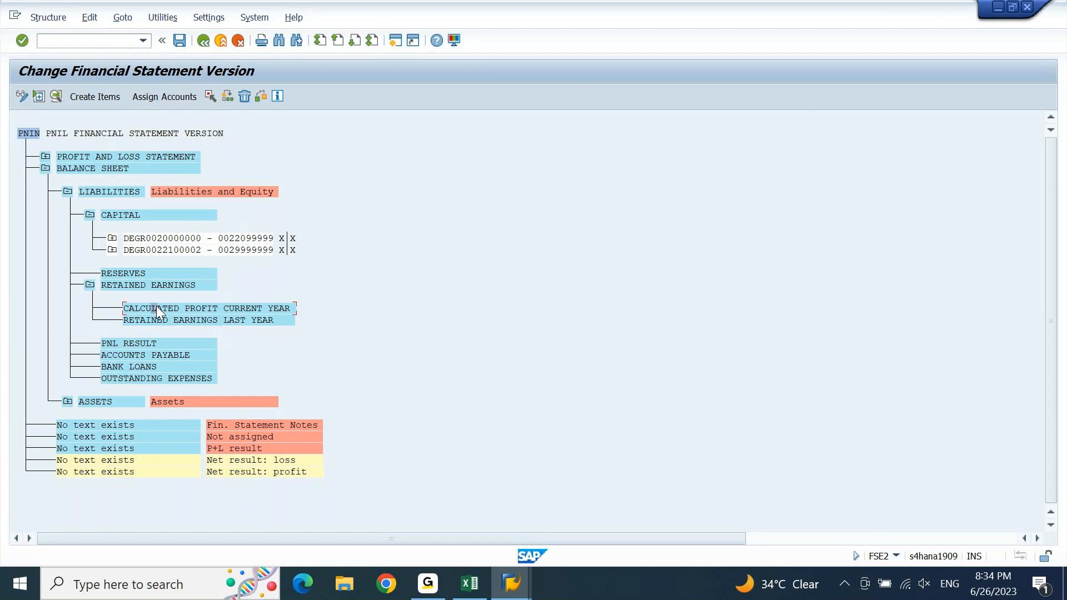
click(226, 96)
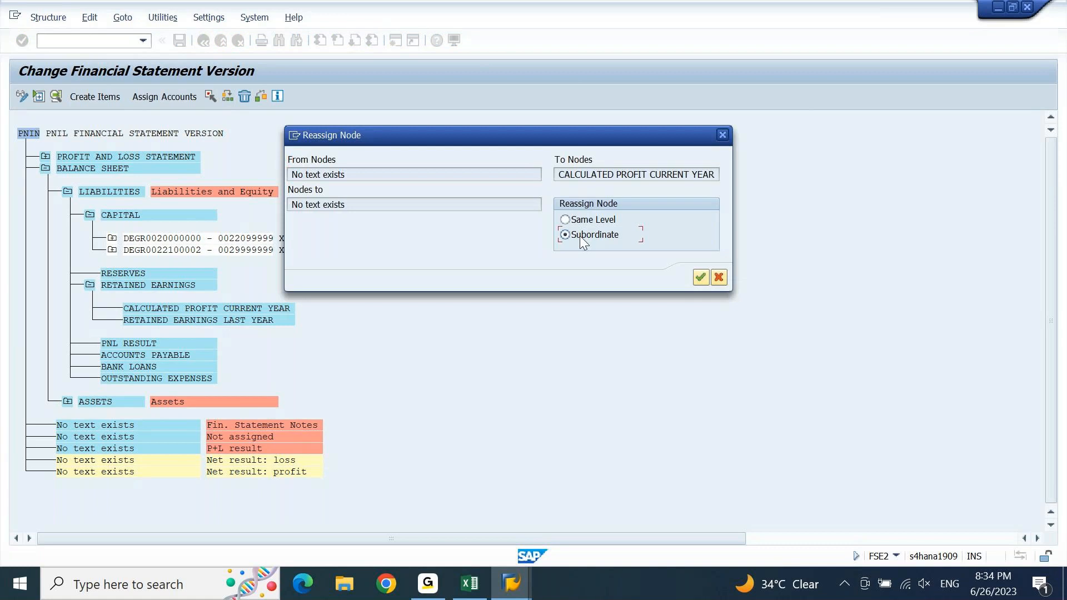
click(701, 277)
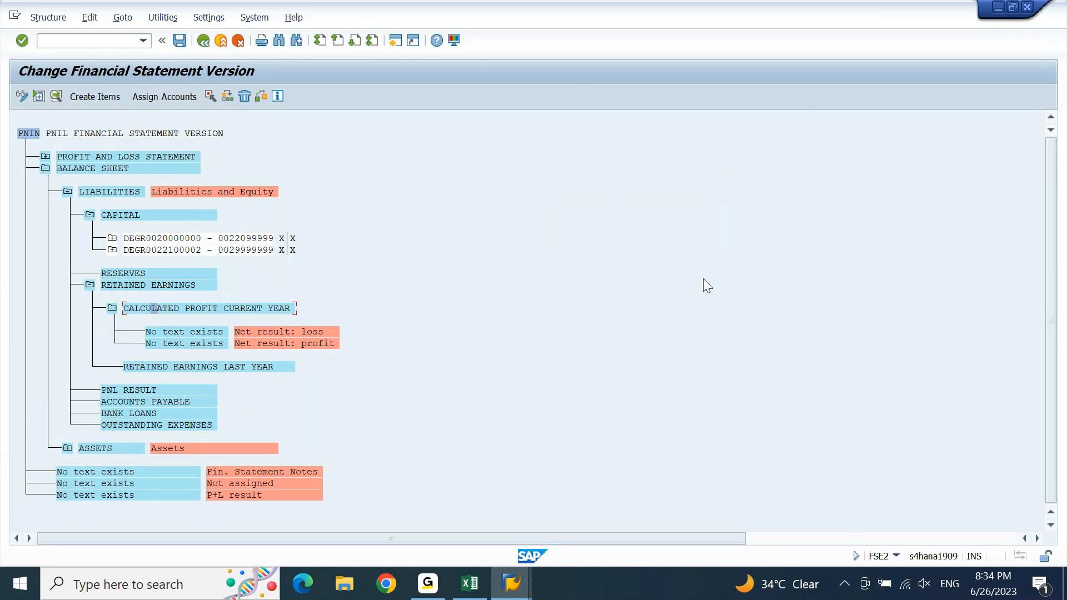
Step: Assign accounts 22100000 to 22100001 to RETAINED EARNINGS LAST YEAR for both debit and credit balances
click(167, 366)
click(176, 96)
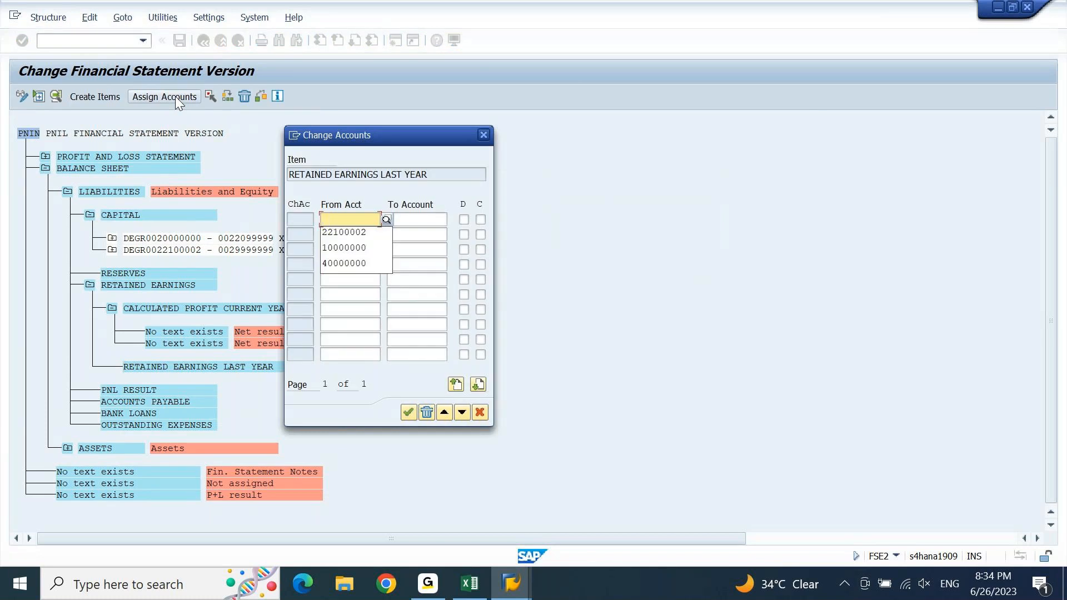
text(2210000)
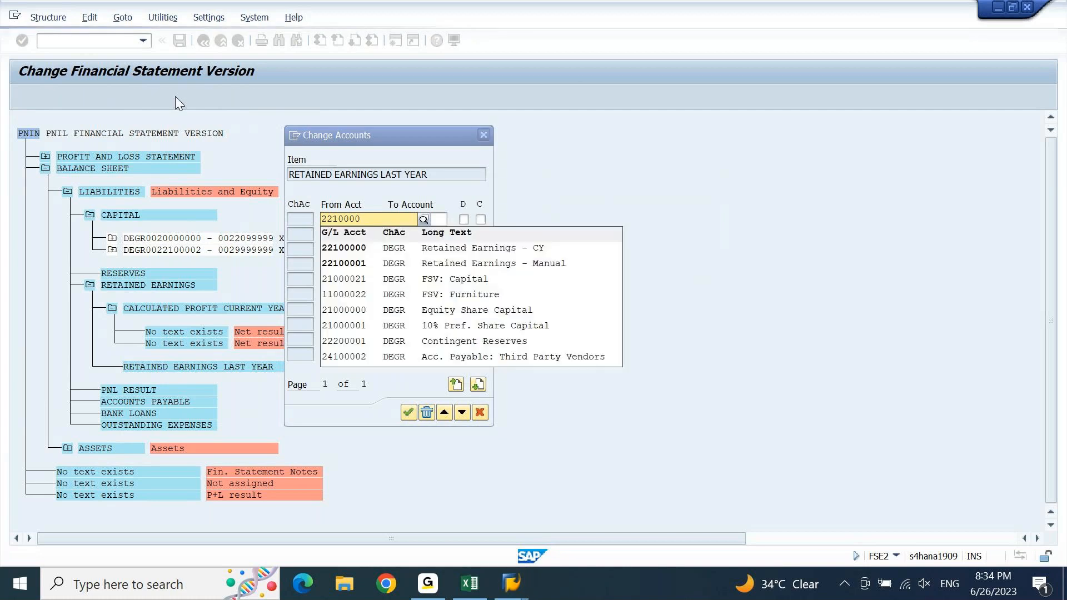
key(Down)
key(Return)
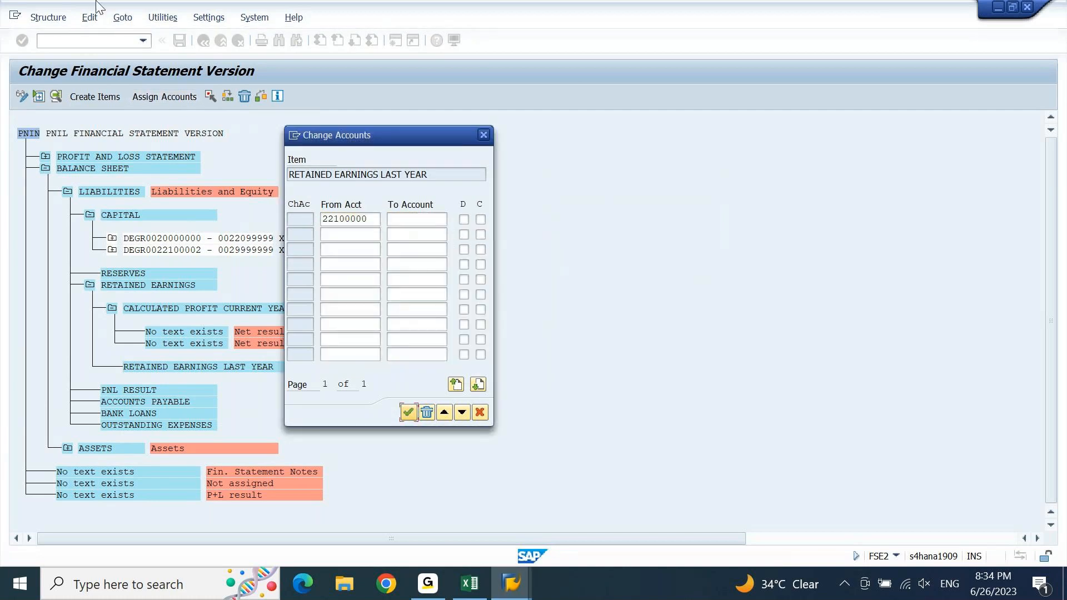
click(446, 218)
key(Down)
key(Return)
key(space)
key(Return)
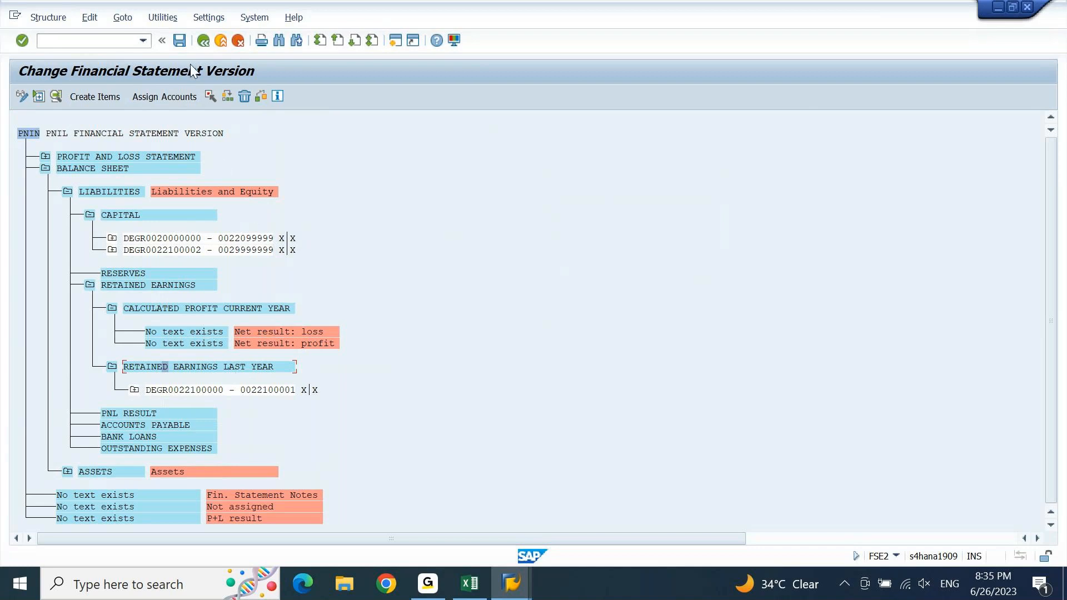
Step: Save and activate the PNIN financial statement version with the restructured RETAINED EARNINGS items
click(182, 42)
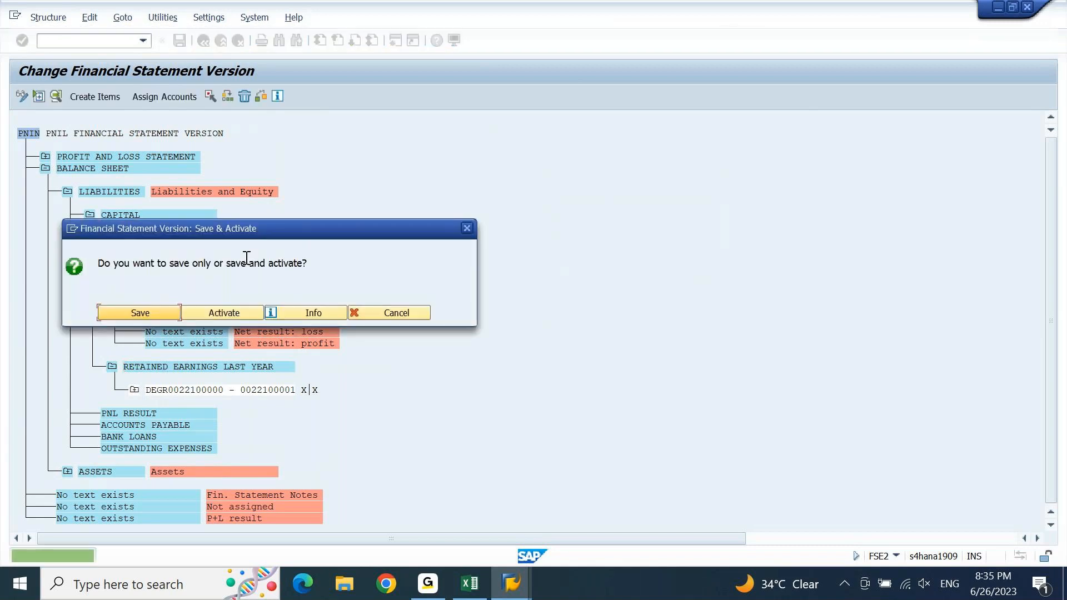
click(238, 316)
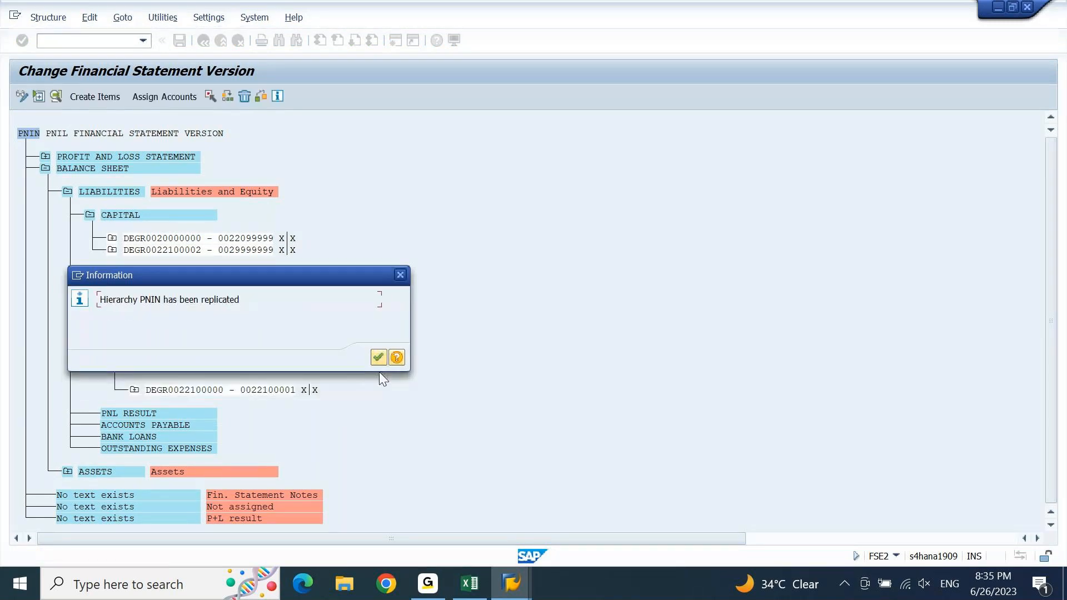
click(377, 358)
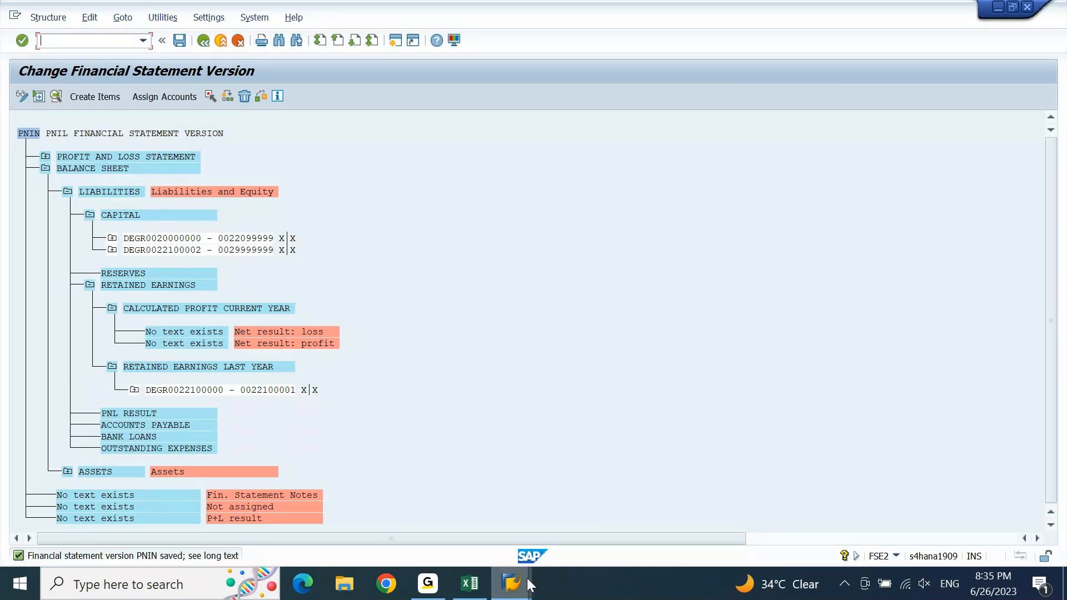
Step: Switch to the Financial Statements report session and rerun the report for company code PNIN with version PNIN
mouse_move(530, 585)
click(357, 505)
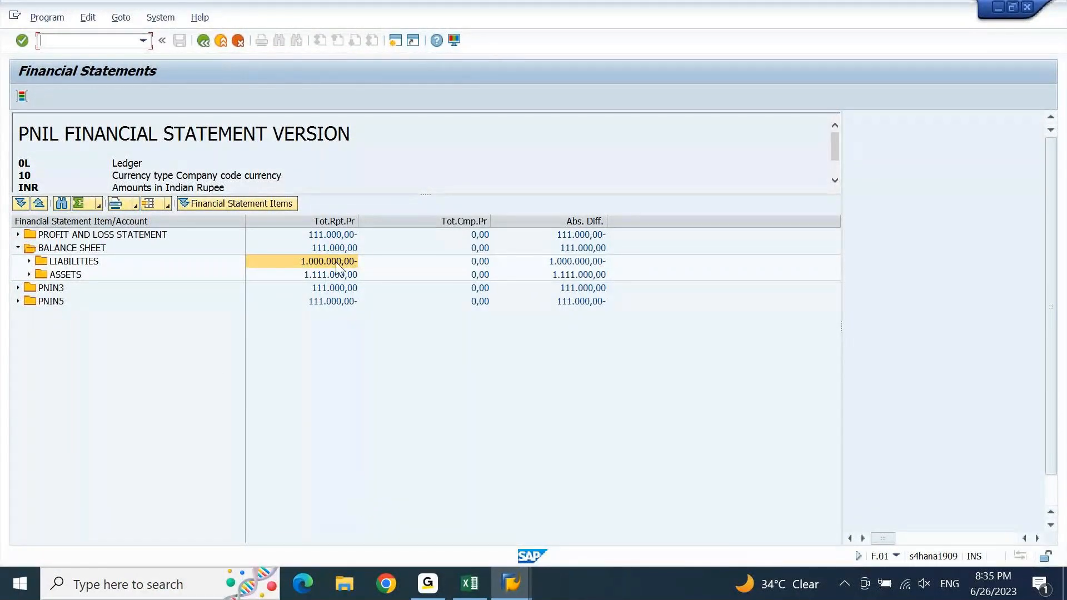
key(F3)
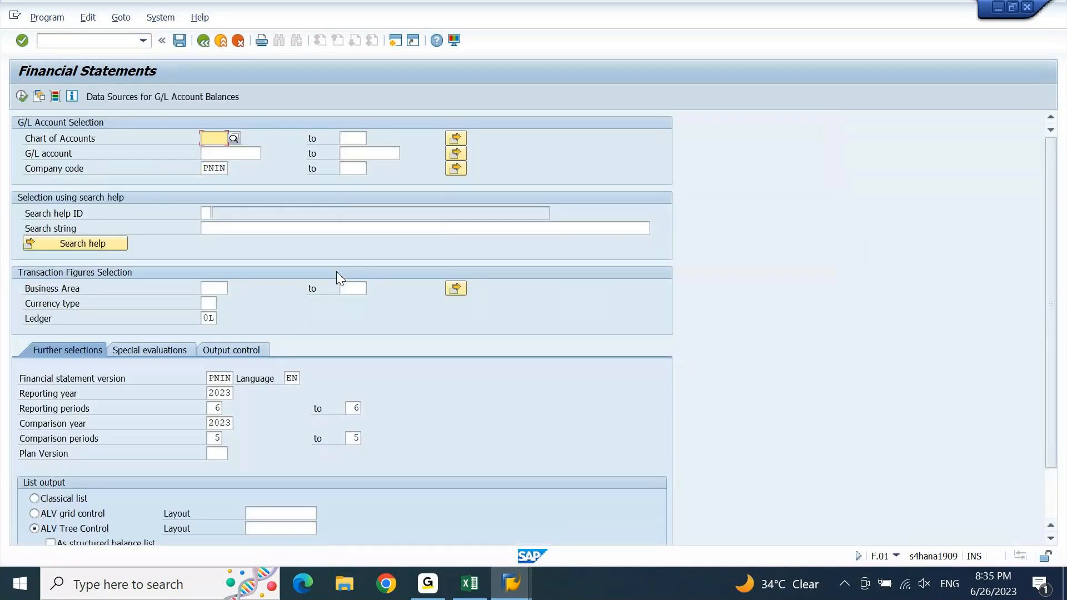
key(F8)
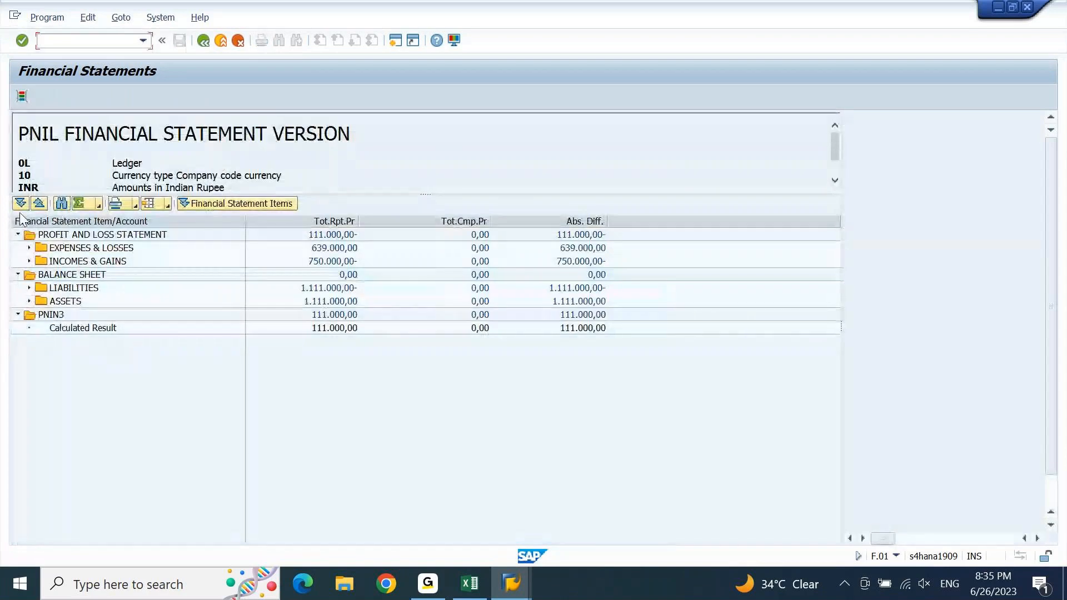
Step: Collapse PROFIT AND LOSS STATEMENT and PNIN3, and check the reporting-period totals of BALANCE SHEET and LIABILITIES
click(18, 235)
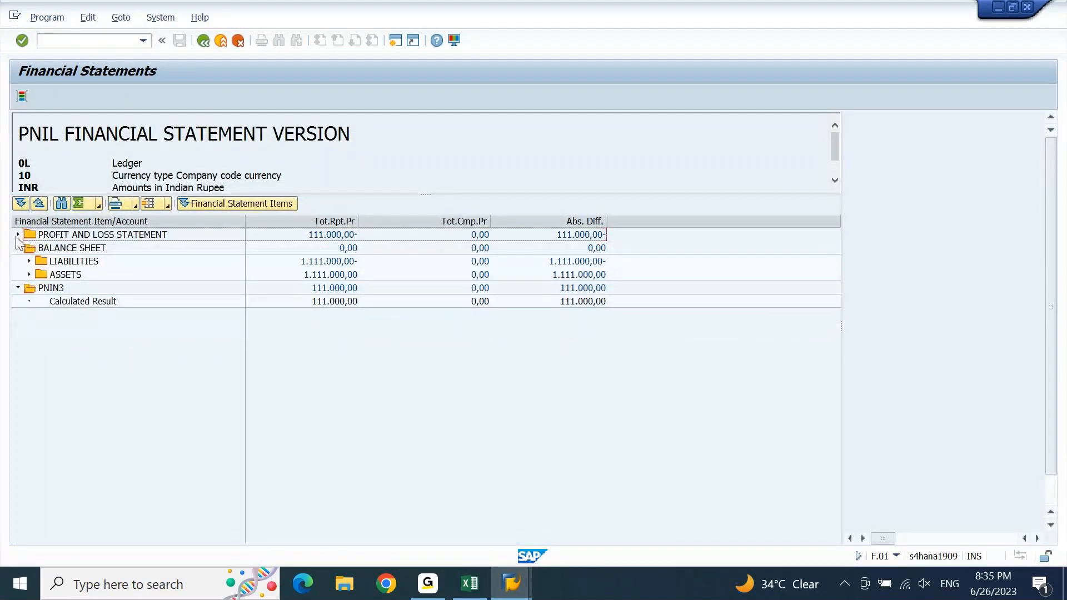
click(17, 288)
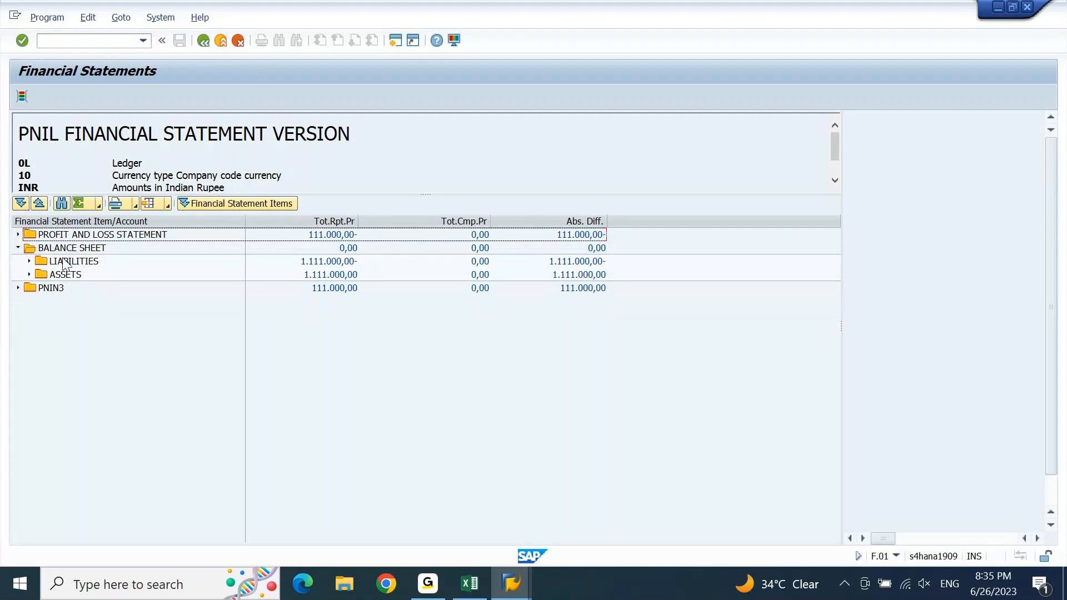
click(79, 251)
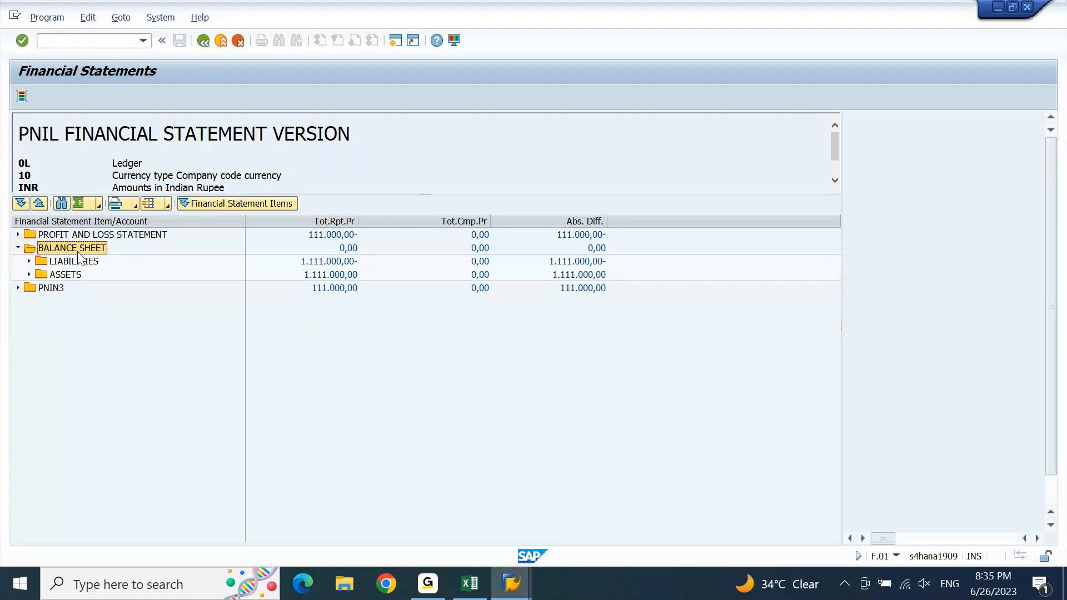
click(350, 249)
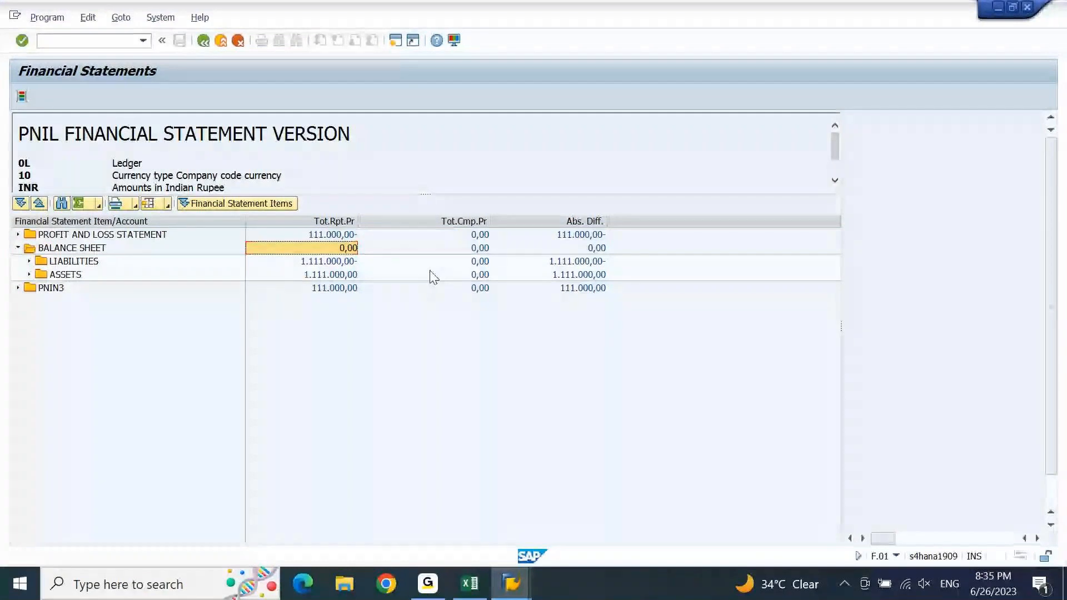
key(Down)
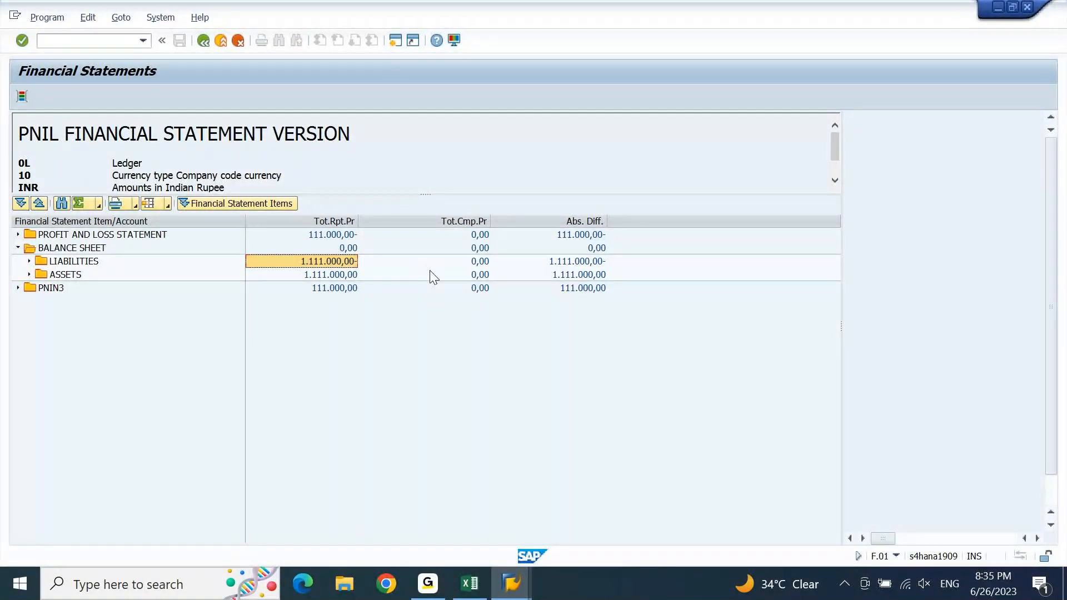
Step: Expand LIABILITIES to inspect CAPITAL and the CALCULATED PROFIT CURRENT YEAR item under RETAINED EARNINGS
click(65, 264)
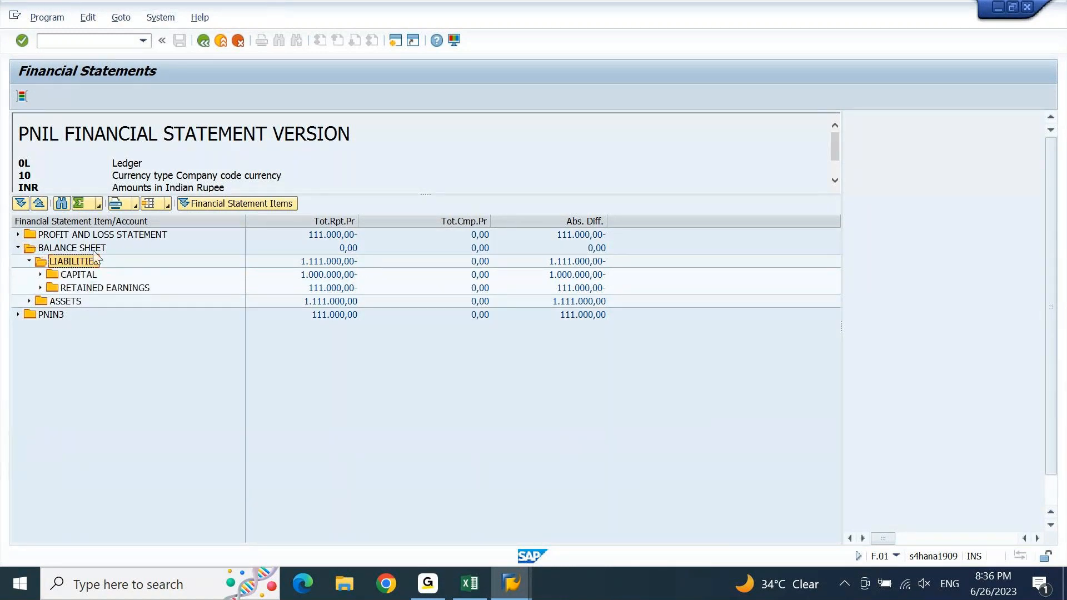
double_click(79, 278)
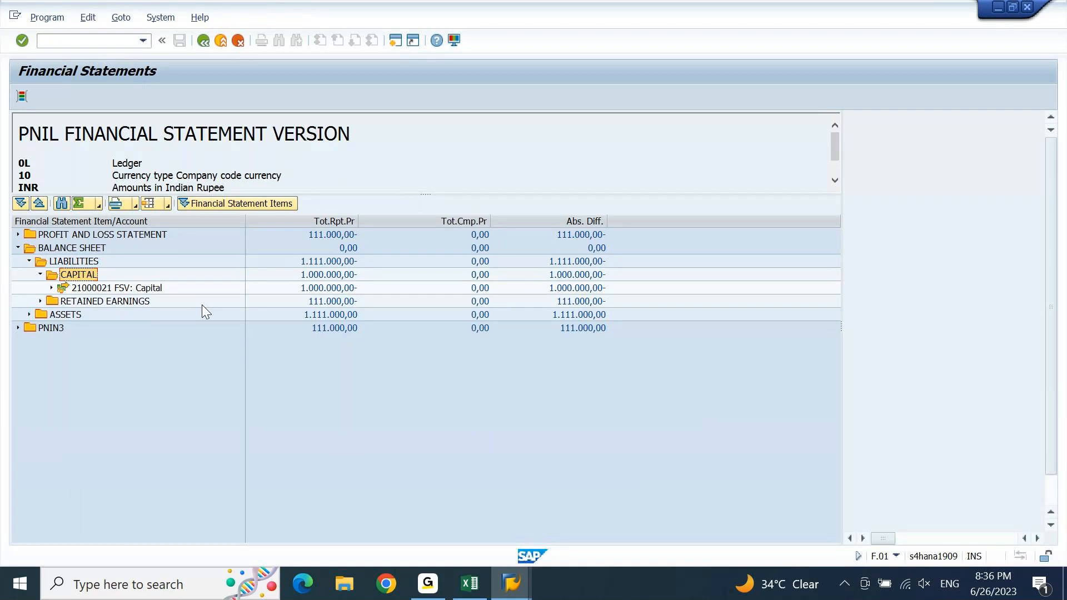
click(40, 274)
double_click(79, 288)
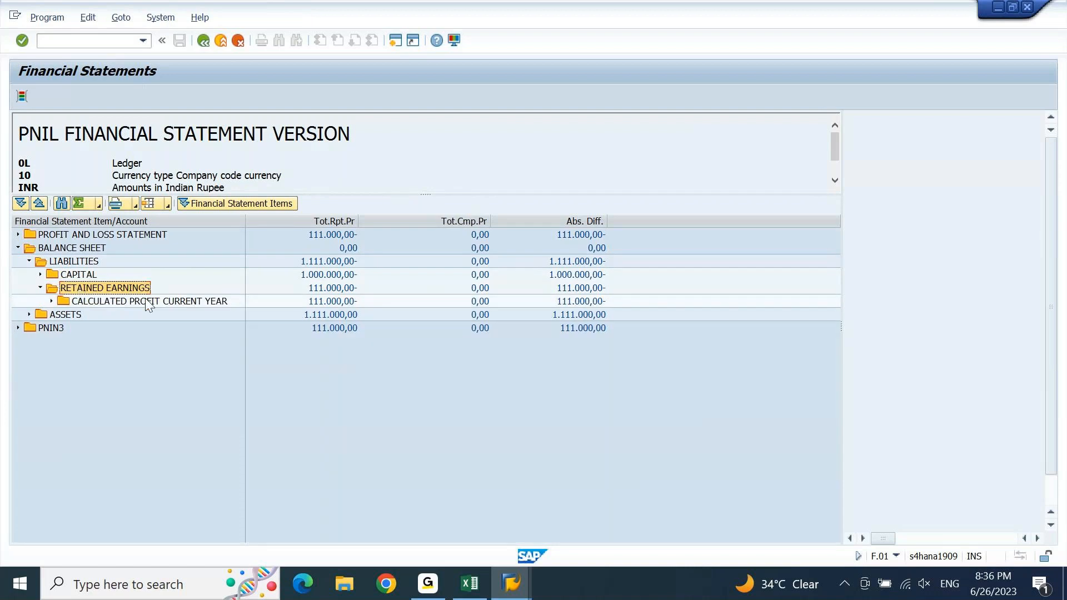
click(145, 301)
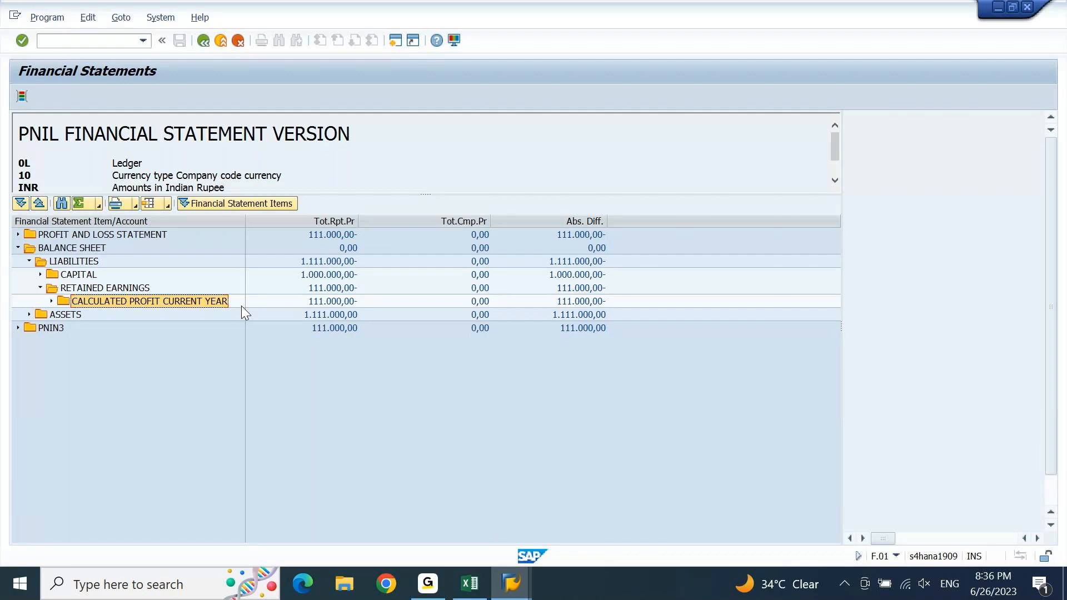
Step: Collapse LIABILITIES and BALANCE SHEET in the report to compare the top-level totals
key(Up)
key(Up)
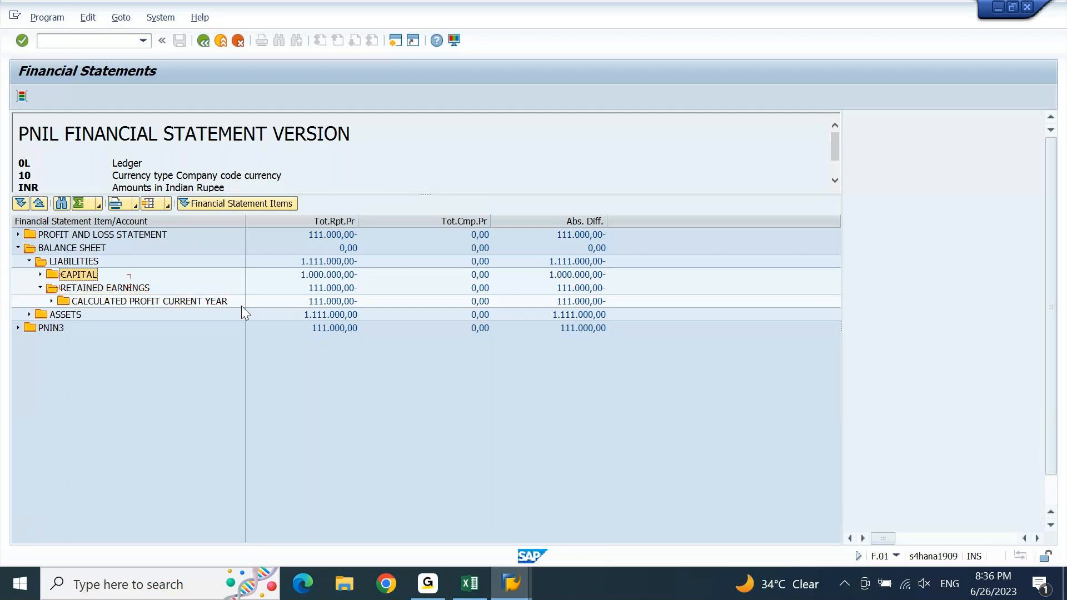
key(Up)
key(Left)
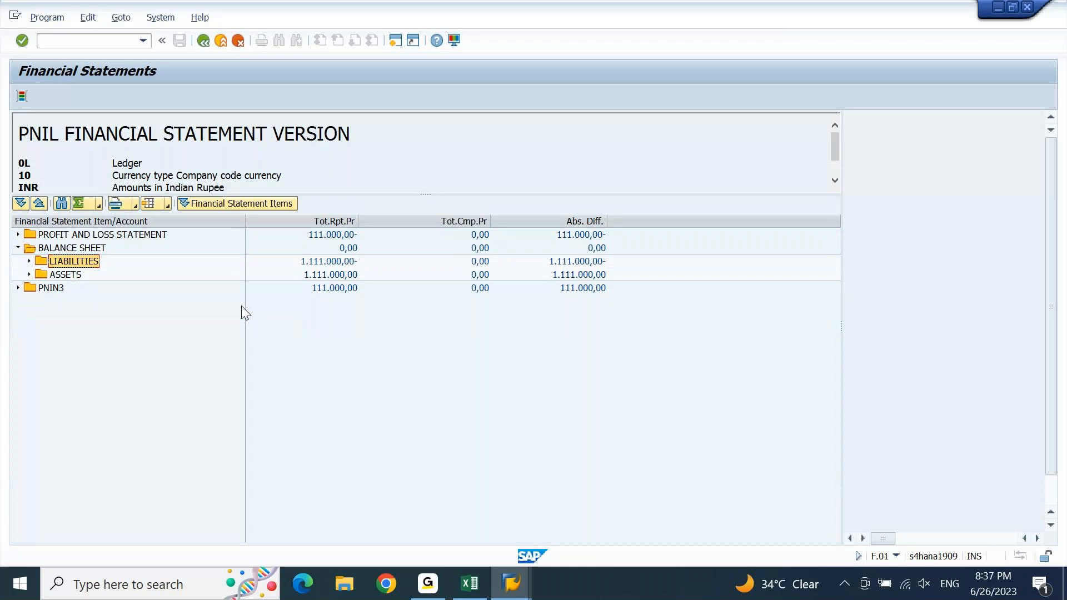
key(Up)
key(Left)
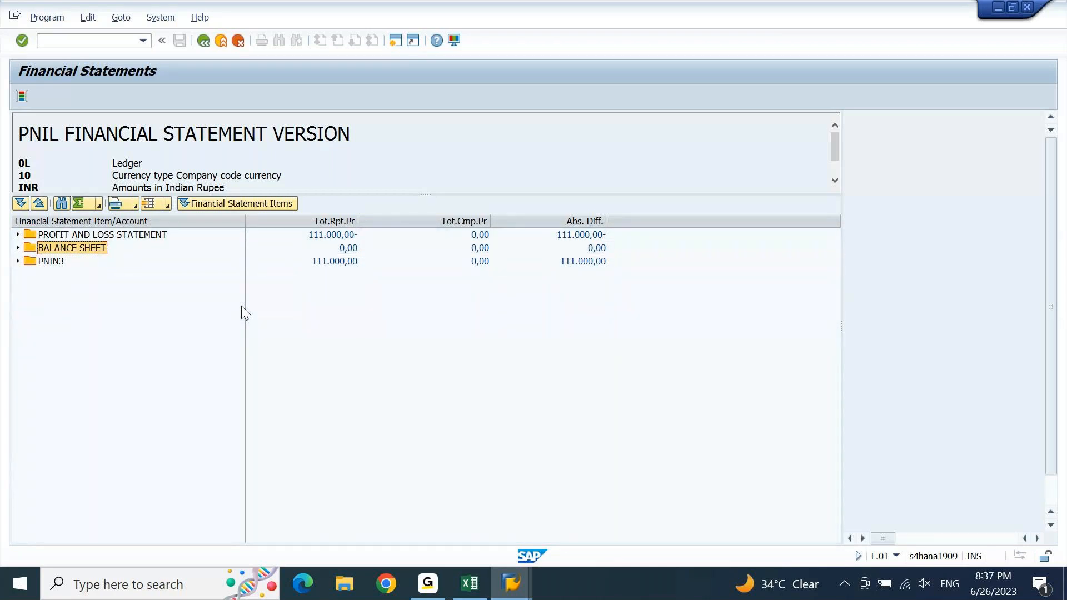
Step: Switch to the Change Financial Statement Version session and collapse LIABILITIES and BALANCE SHEET in the PNIN structure
mouse_move(509, 569)
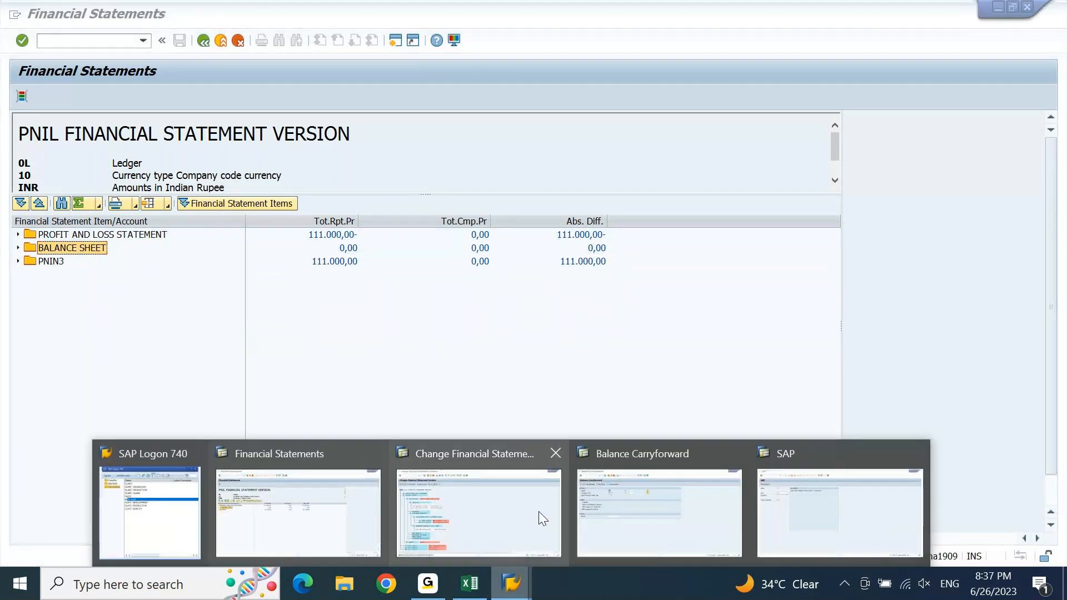
click(534, 512)
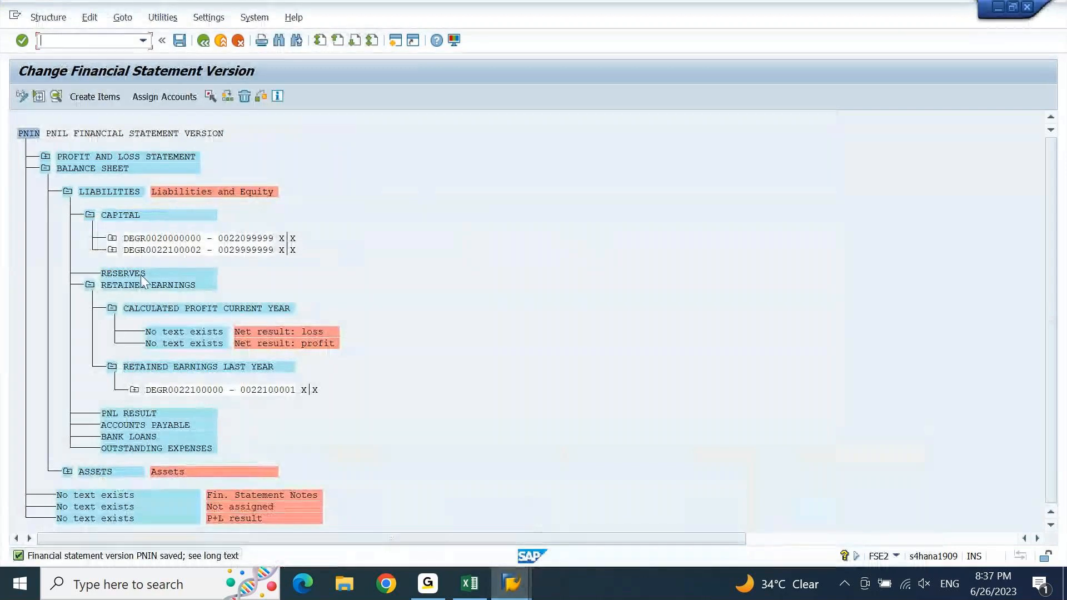
click(67, 192)
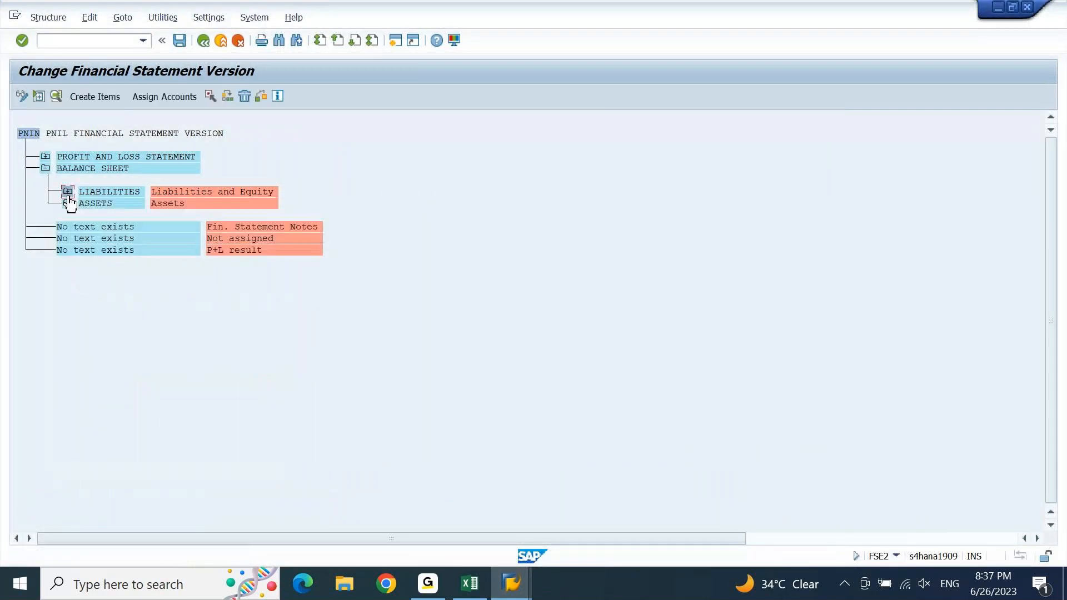
click(45, 169)
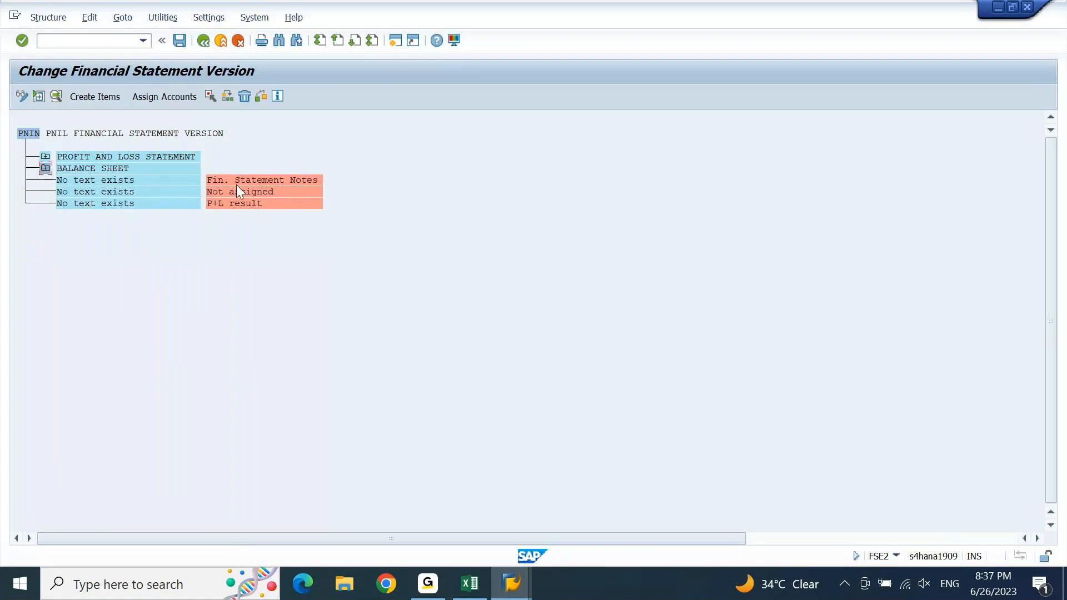
Step: Create a PNL RESULT item under BALANCE SHEET
click(252, 190)
click(261, 182)
click(243, 204)
click(103, 179)
click(249, 196)
click(119, 173)
click(100, 96)
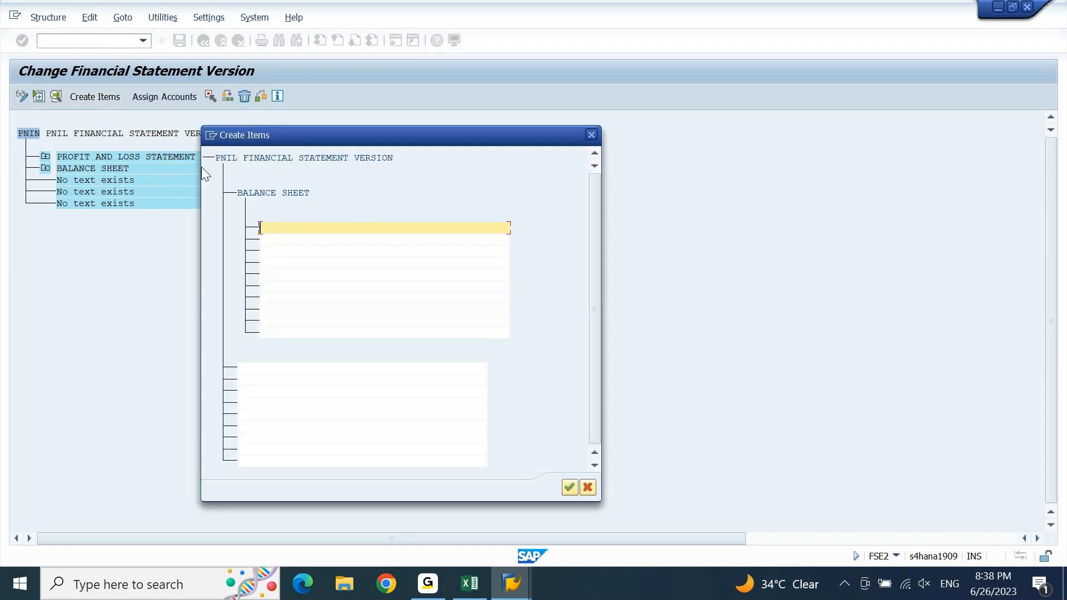
text(PNL RESULT)
key(Return)
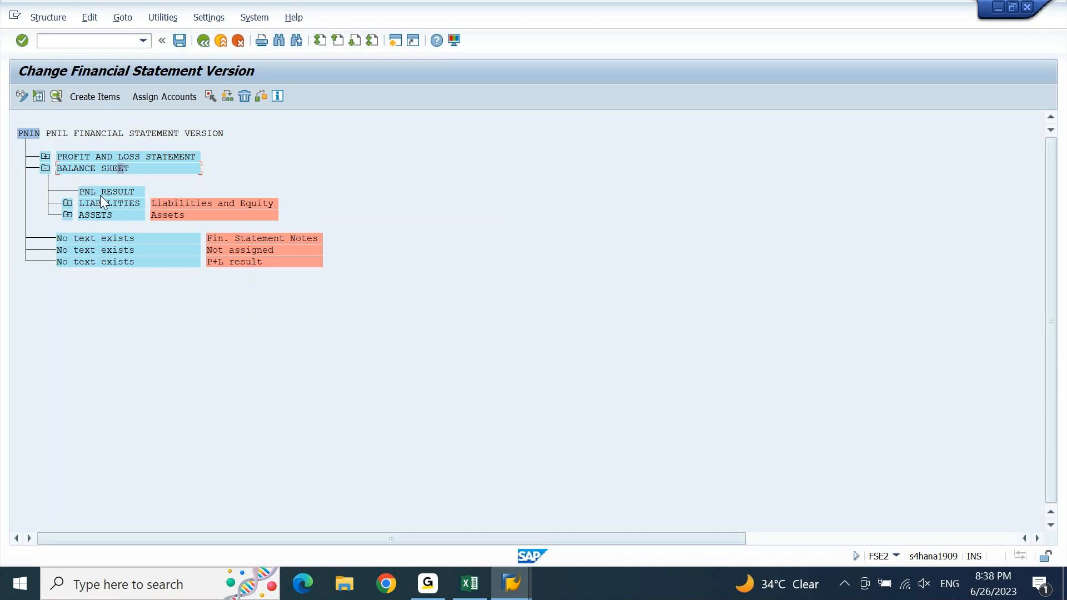
Step: Reassign PNL RESULT directly under the PNIN root as a subordinate node and collapse BALANCE SHEET
click(102, 191)
click(210, 97)
click(22, 134)
click(227, 96)
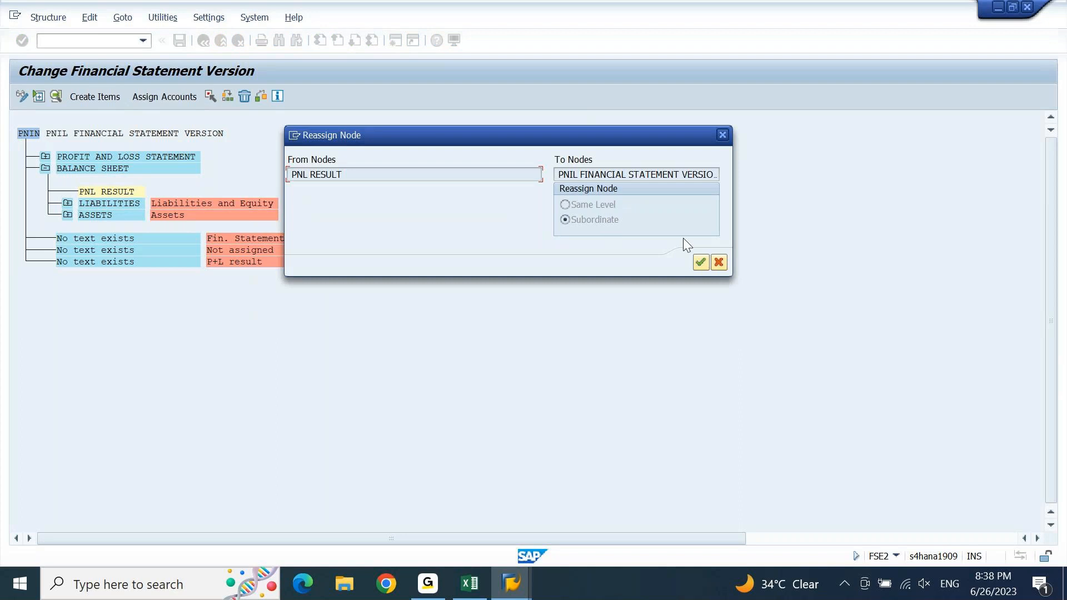
click(702, 261)
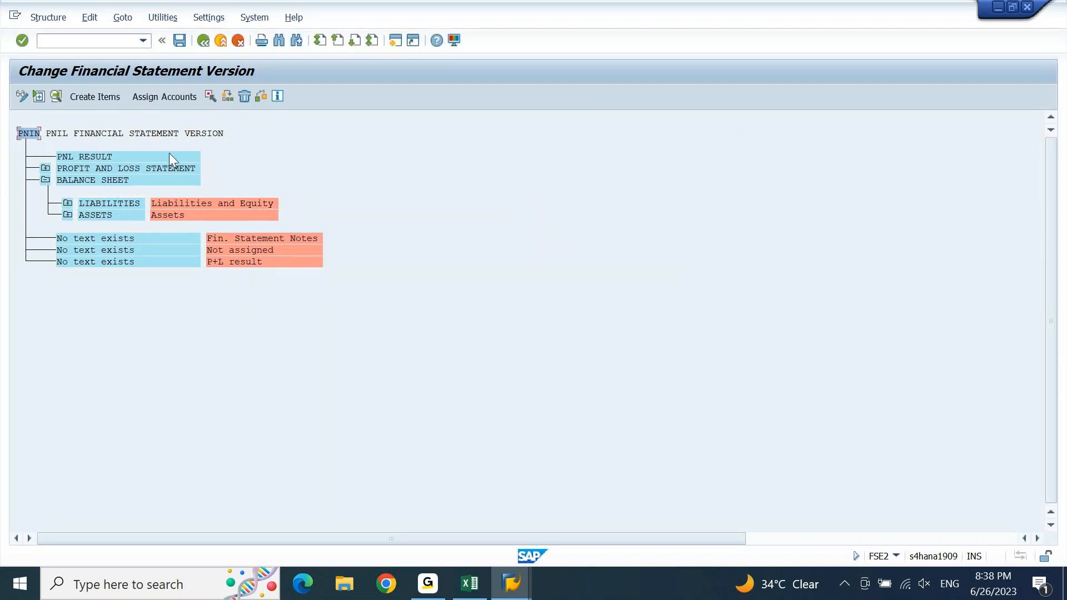
click(46, 181)
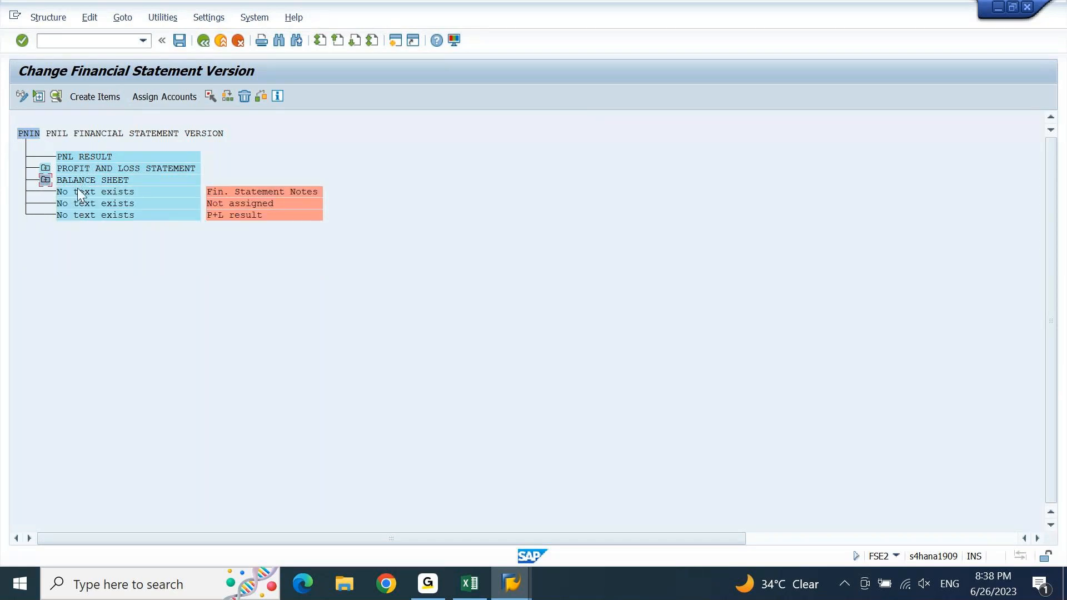
Step: Reassign PNL RESULT to the same level as BALANCE SHEET so it follows that item
click(82, 158)
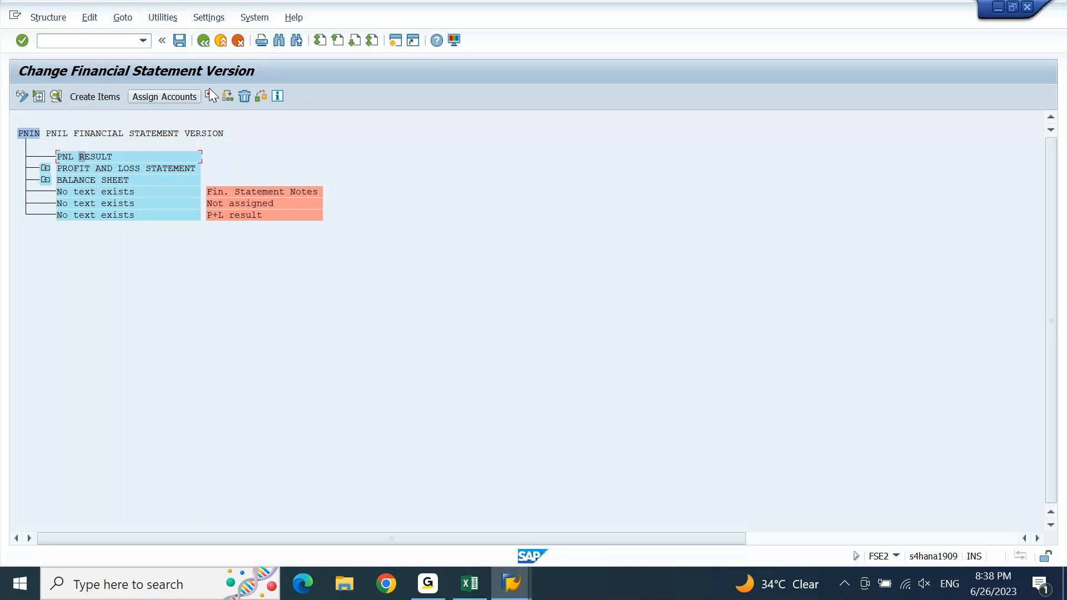
click(111, 181)
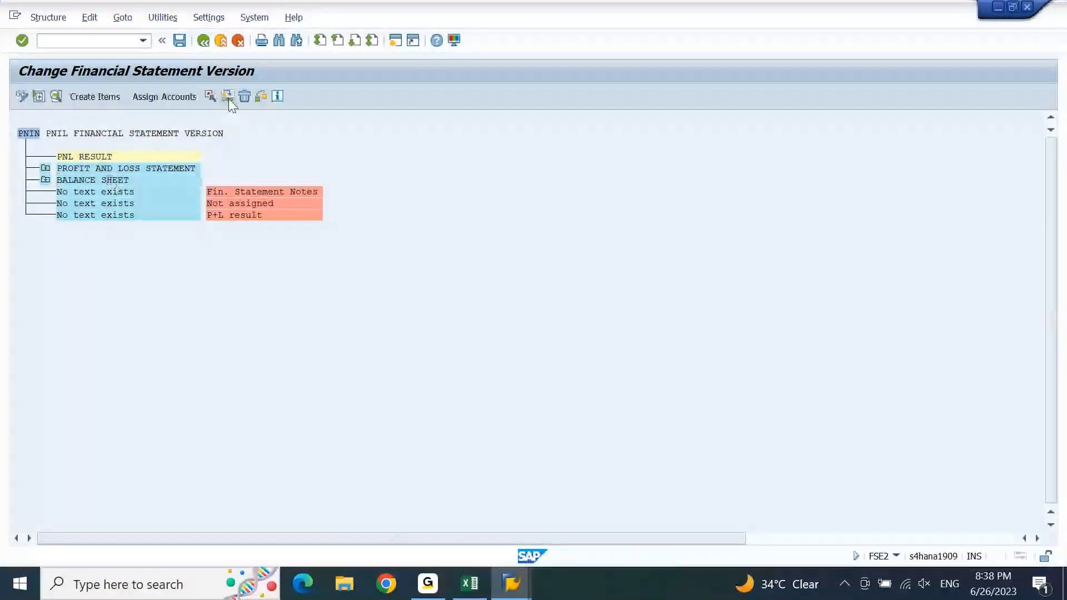
click(228, 97)
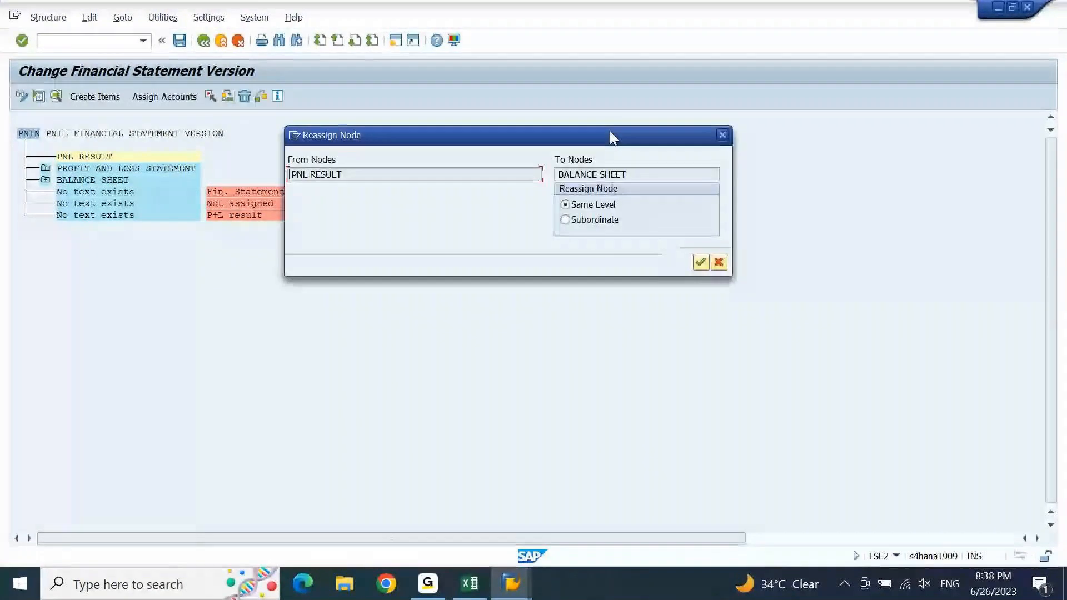
click(702, 263)
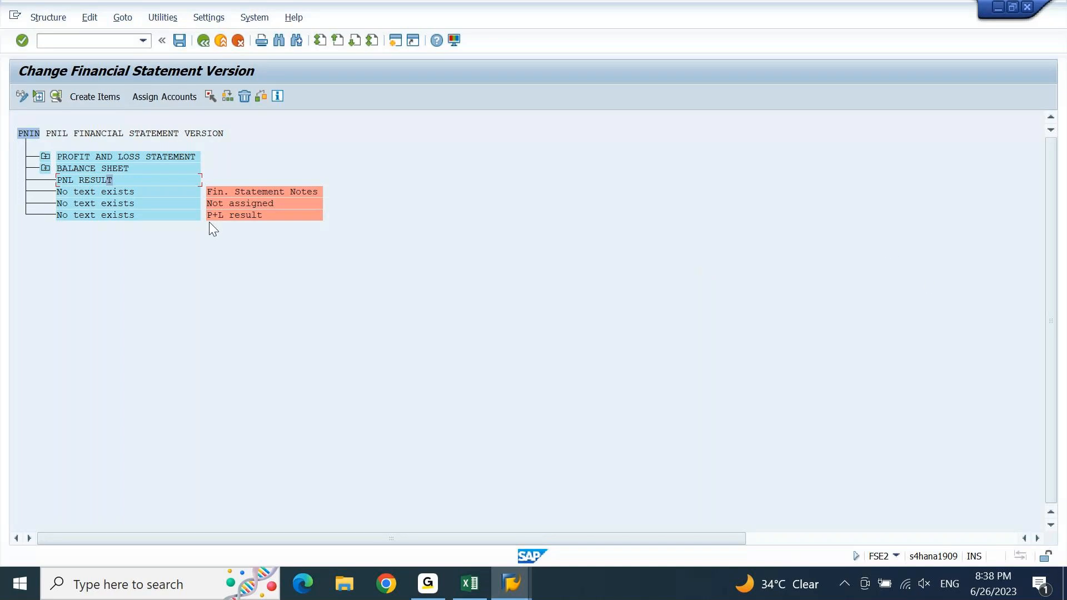
Step: Reassign the untitled P+L result item under PNL RESULT as a subordinate node, and collapse PNL RESULT
click(238, 216)
click(211, 96)
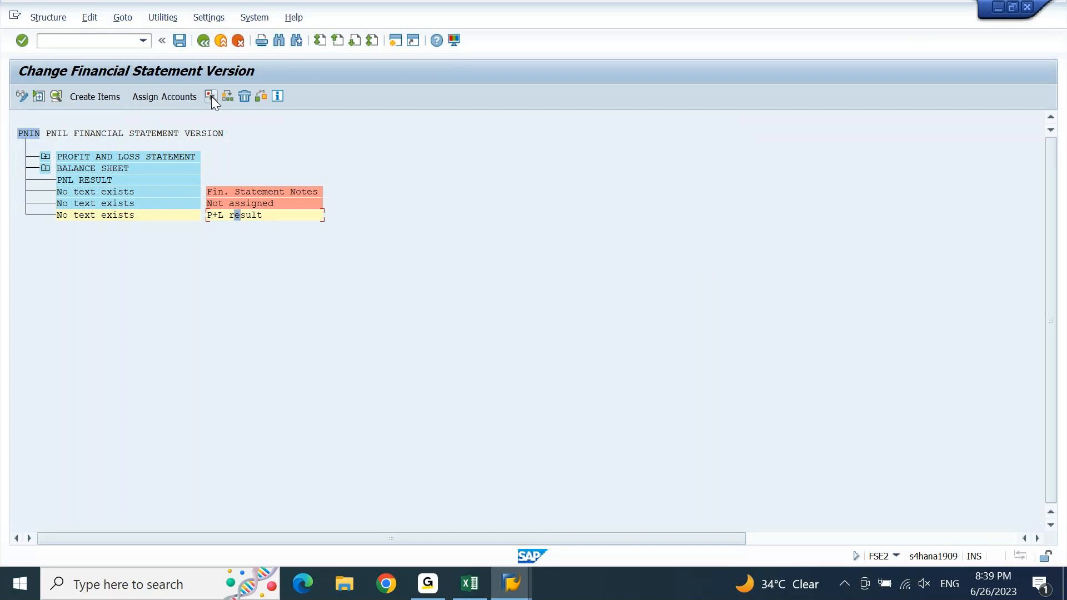
click(89, 179)
click(225, 95)
click(572, 221)
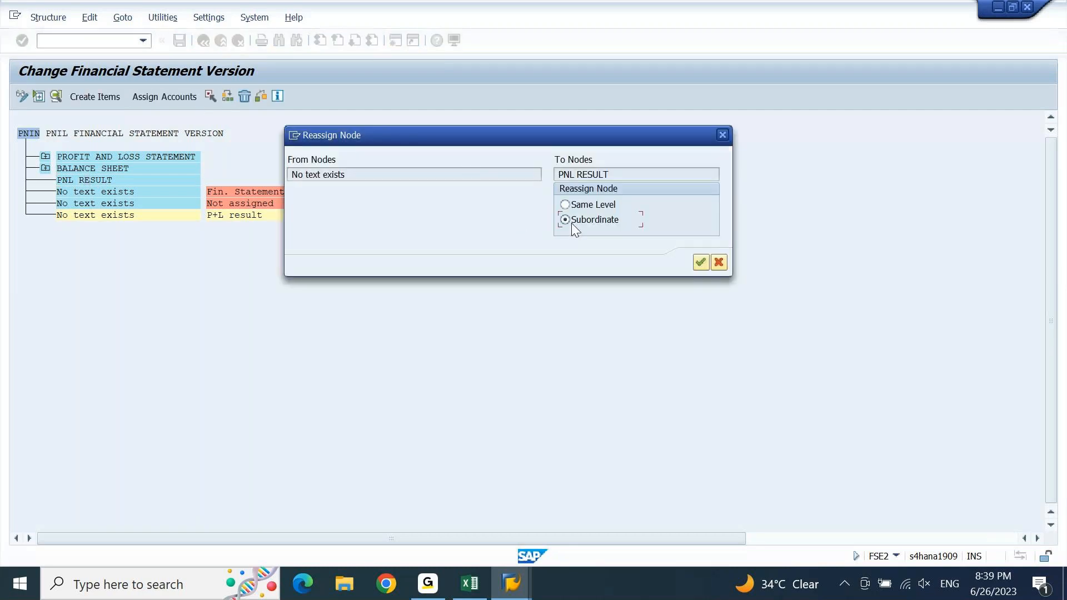
click(700, 262)
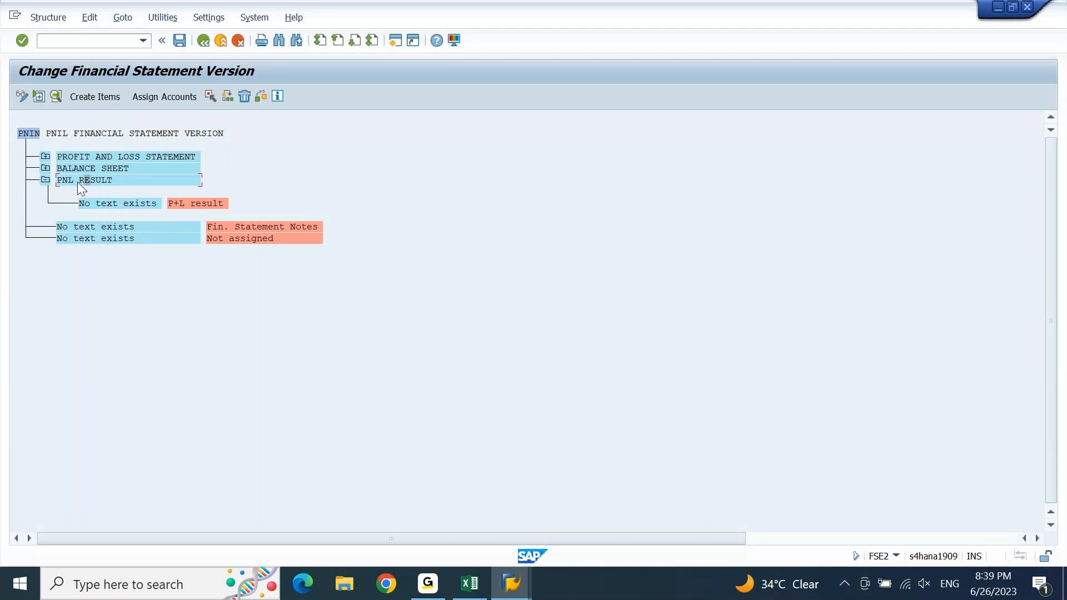
click(45, 180)
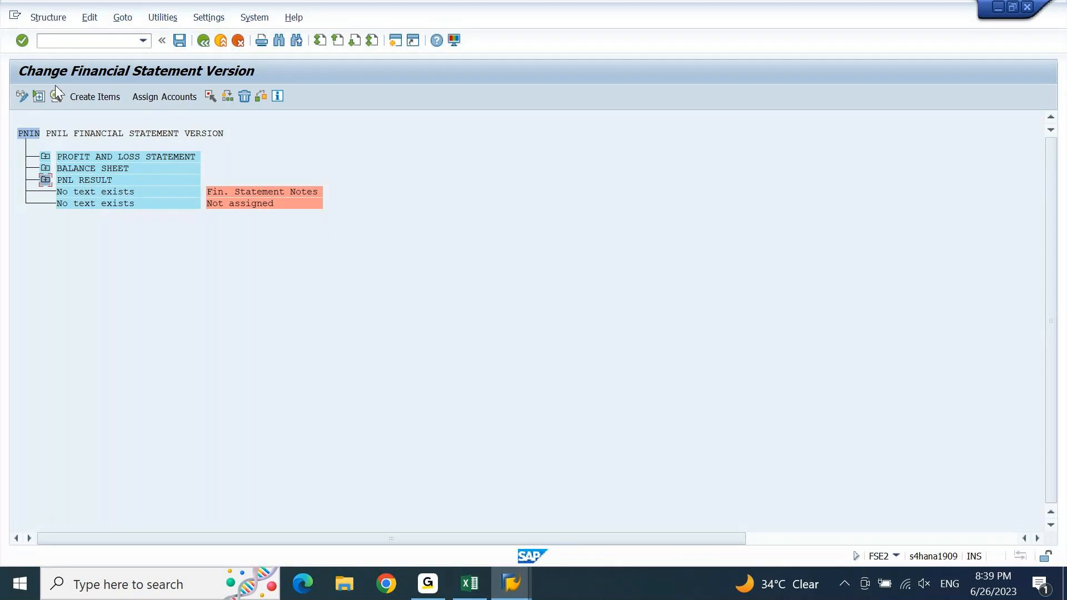
Step: Create an FS NOTES item directly under the PNIN root
click(75, 98)
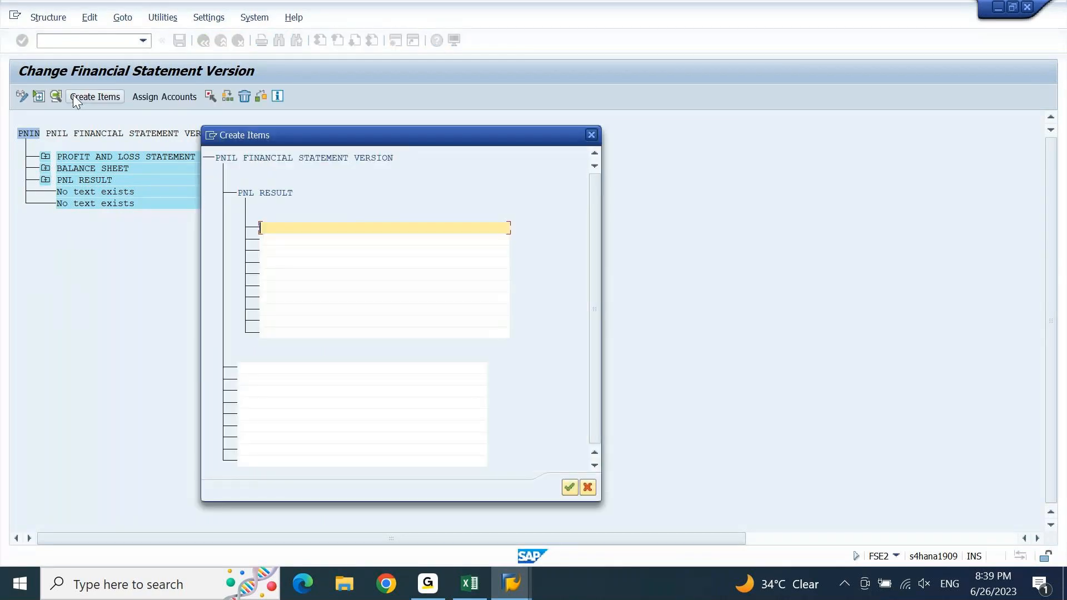
key(Escape)
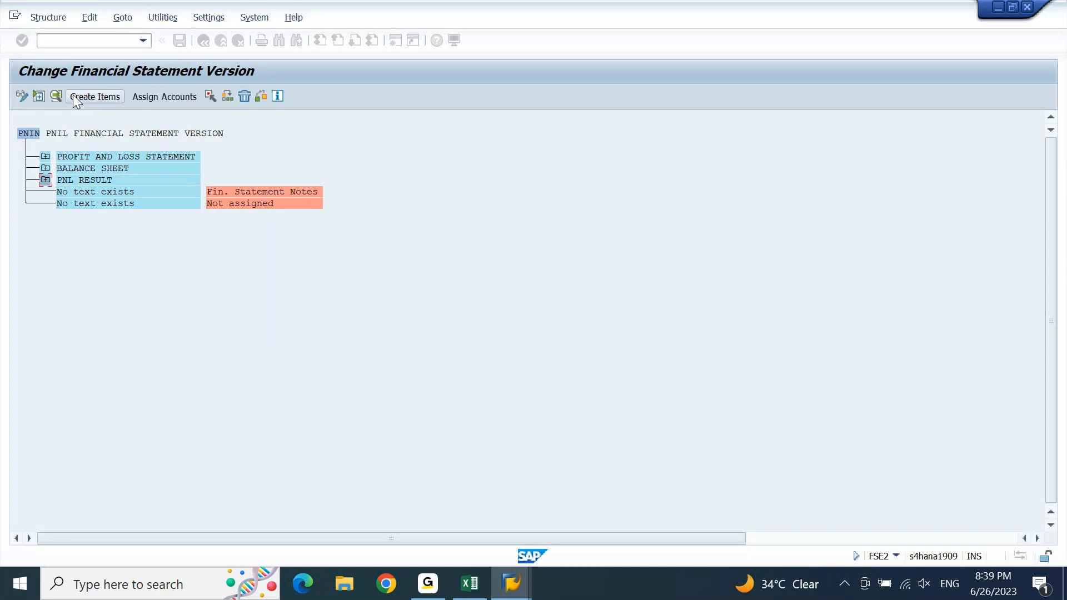
click(32, 135)
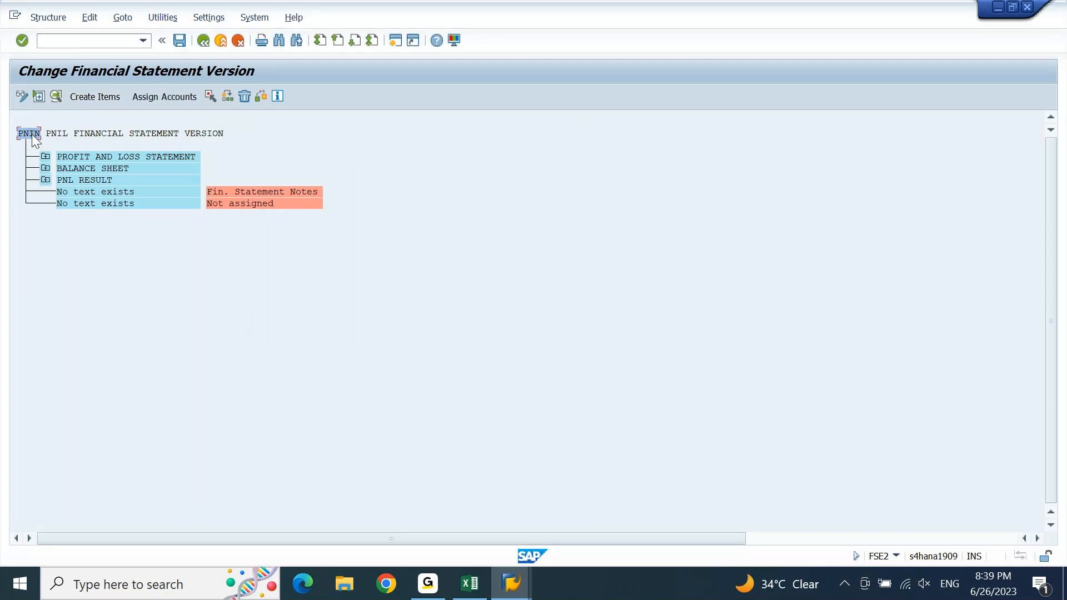
click(94, 98)
text(FS NOTES)
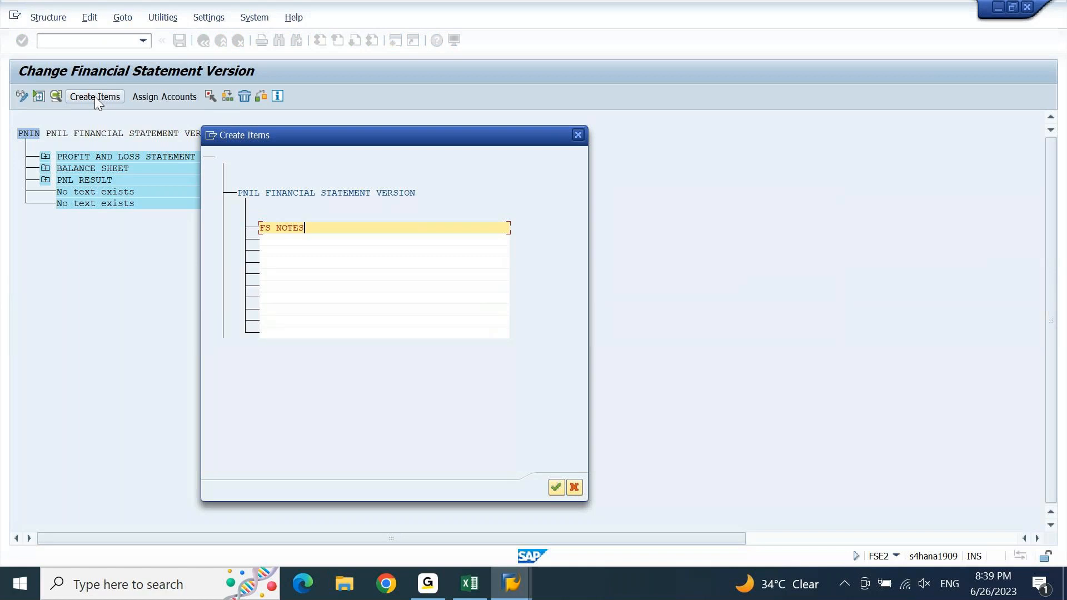
key(Return)
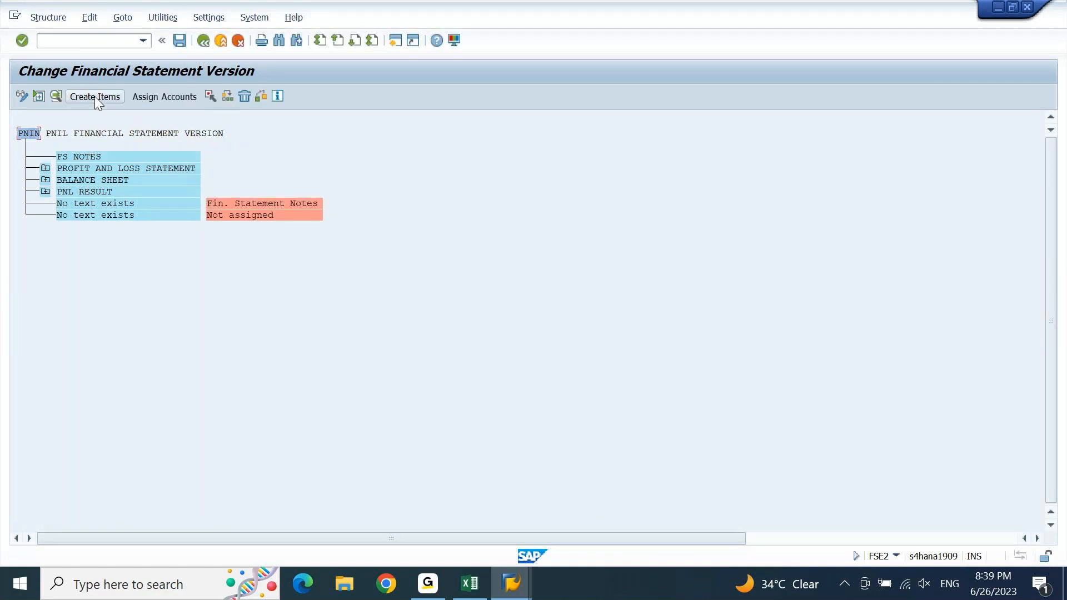
Step: Reassign the untitled Fin. Statement Notes item under FS NOTES as a subordinate node, and collapse FS NOTES
click(279, 204)
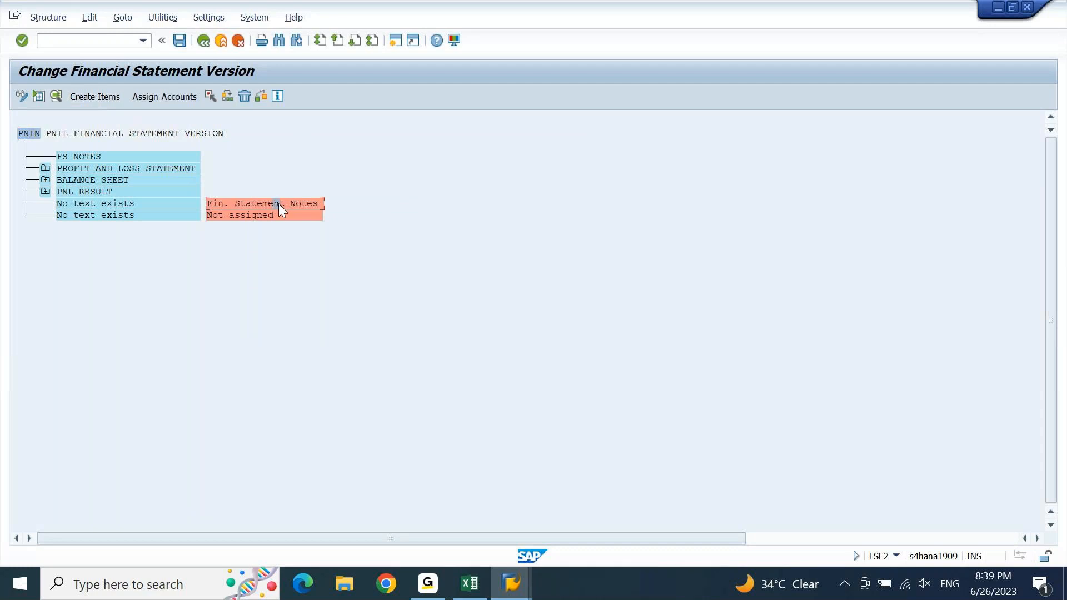
click(212, 97)
click(90, 156)
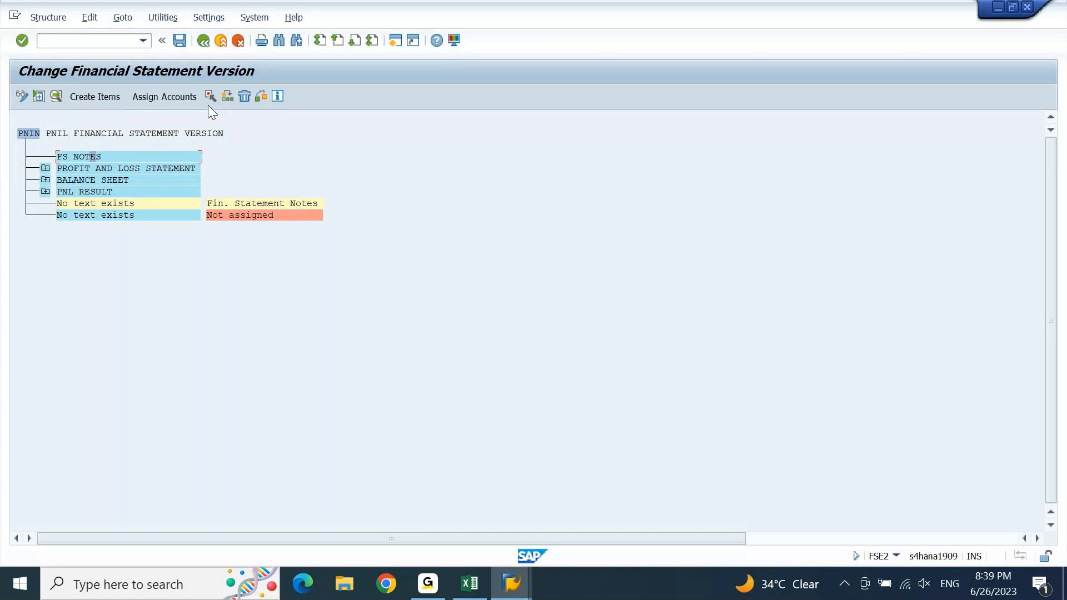
click(227, 97)
click(613, 219)
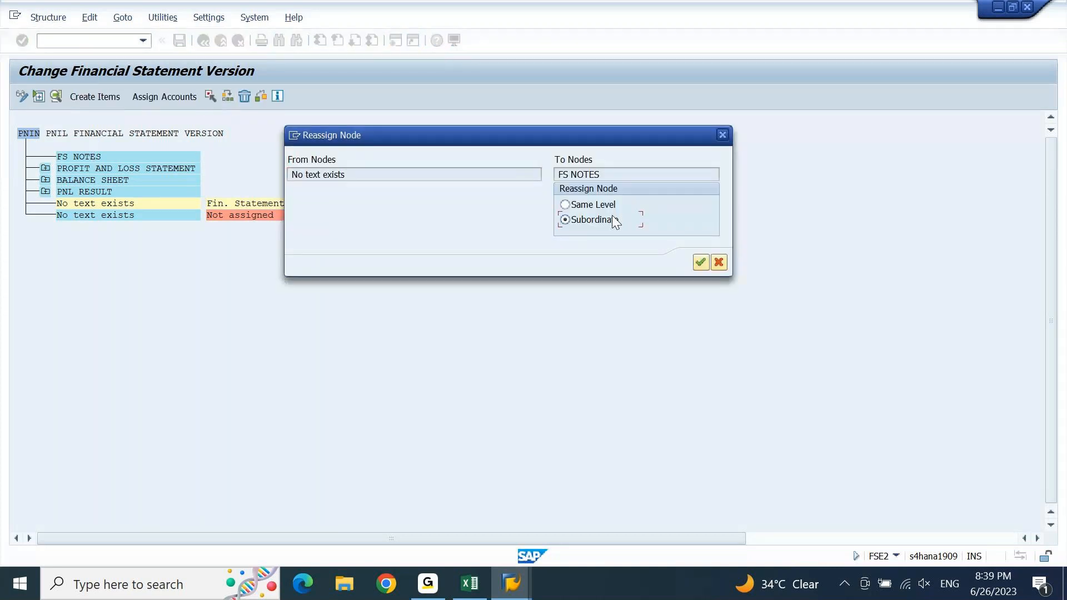
click(700, 262)
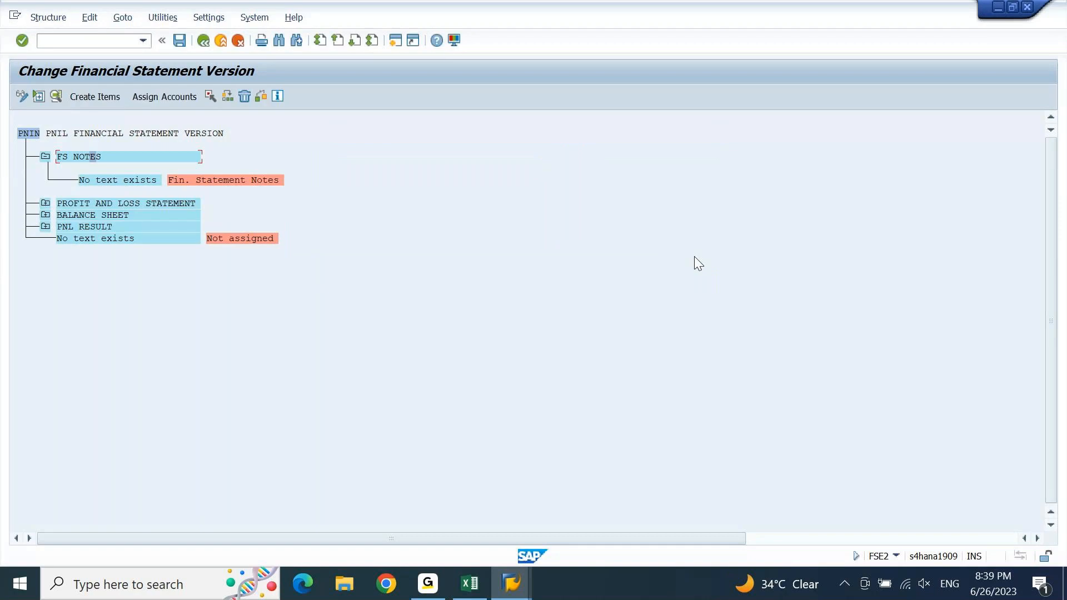
click(47, 158)
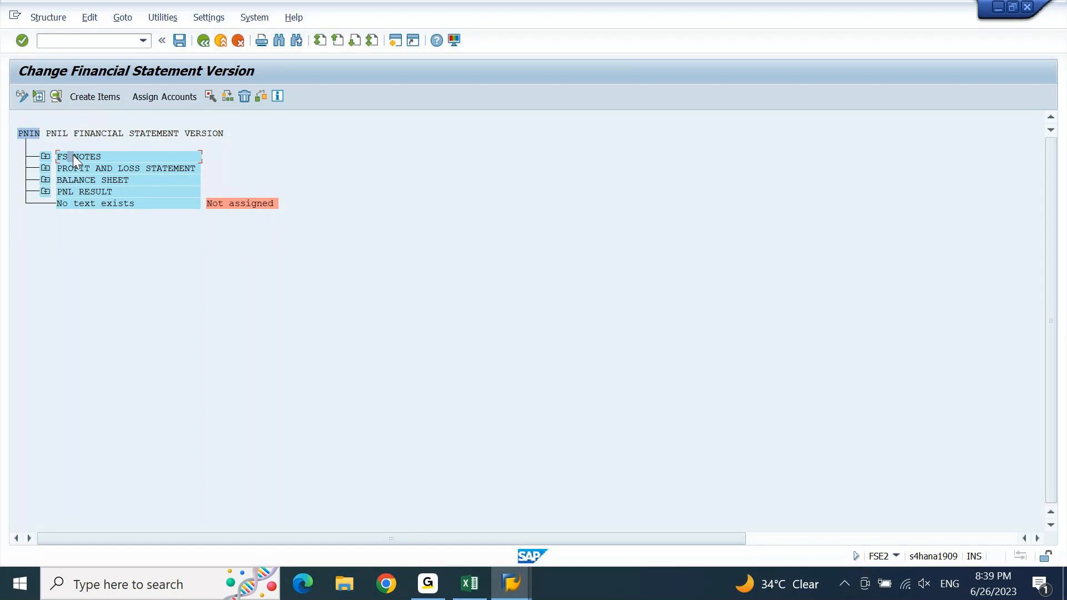
Step: Reassign FS NOTES to the same level as PNL RESULT so it follows that item
click(211, 98)
click(92, 192)
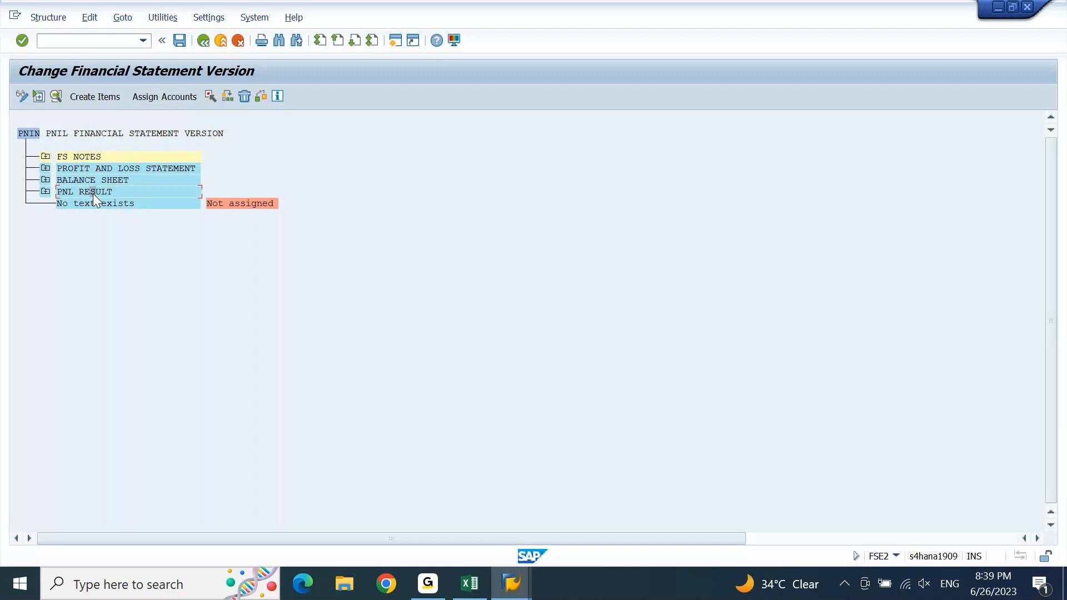
click(230, 99)
click(701, 262)
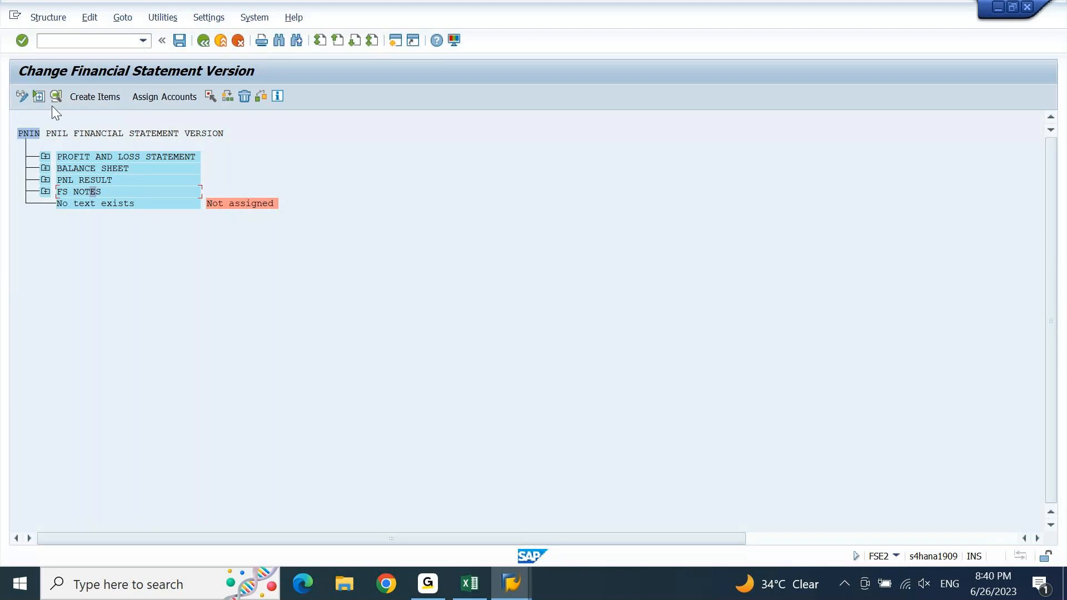
Step: Create an UNASSIGNED item directly under the PNIN root
click(33, 131)
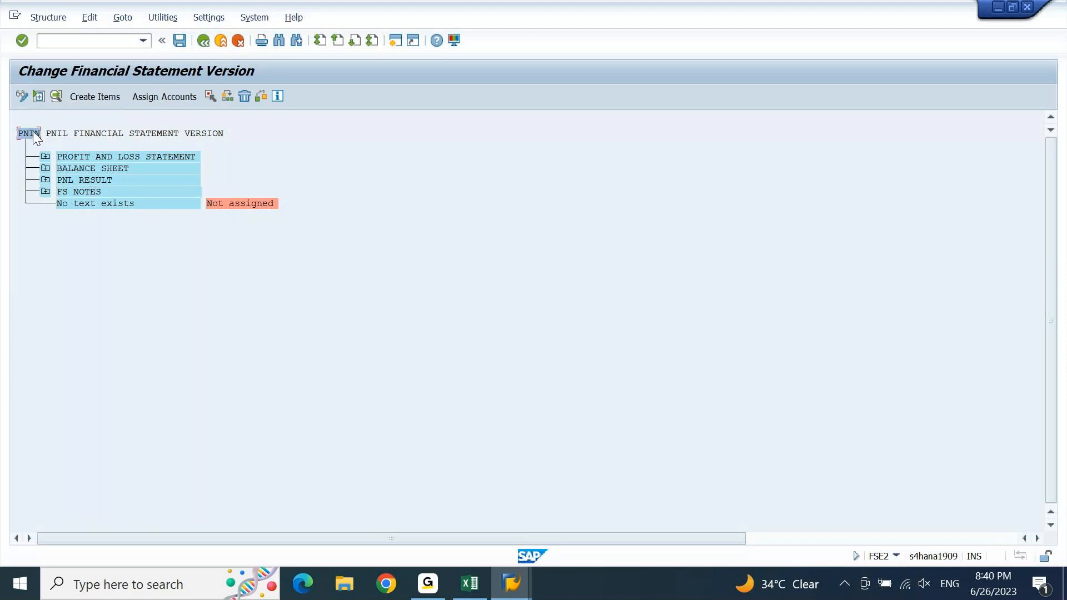
click(81, 95)
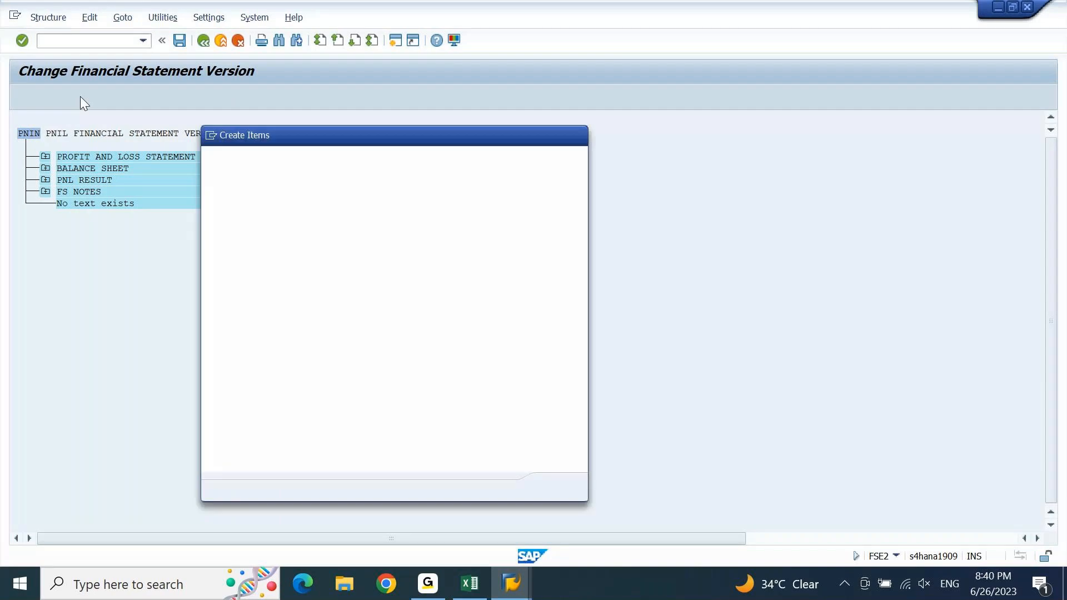
text(UN)
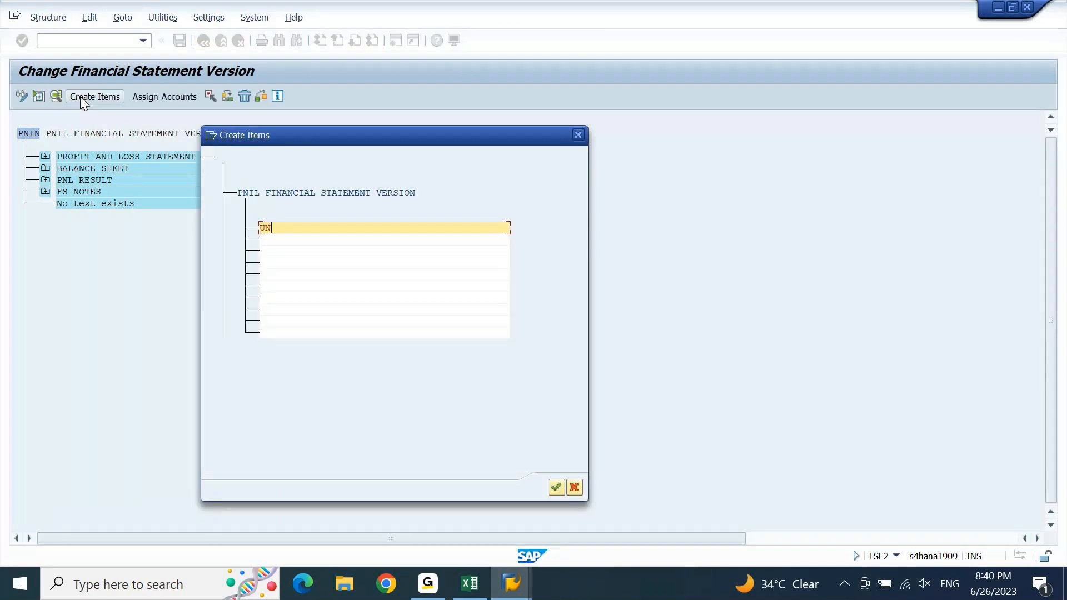
text(A)
text(SSIGN)
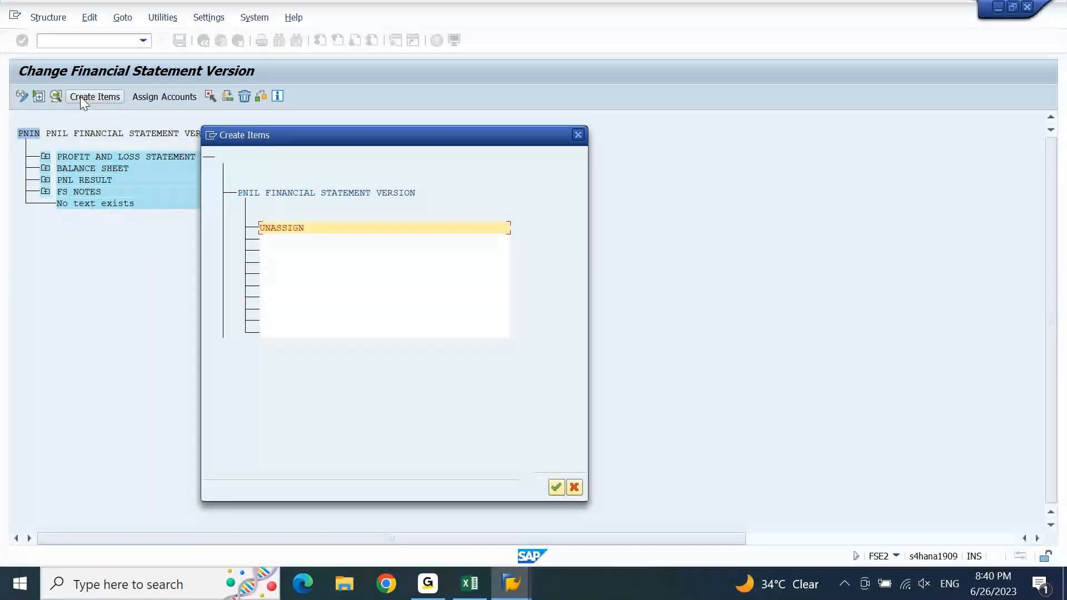
text(ED)
key(Return)
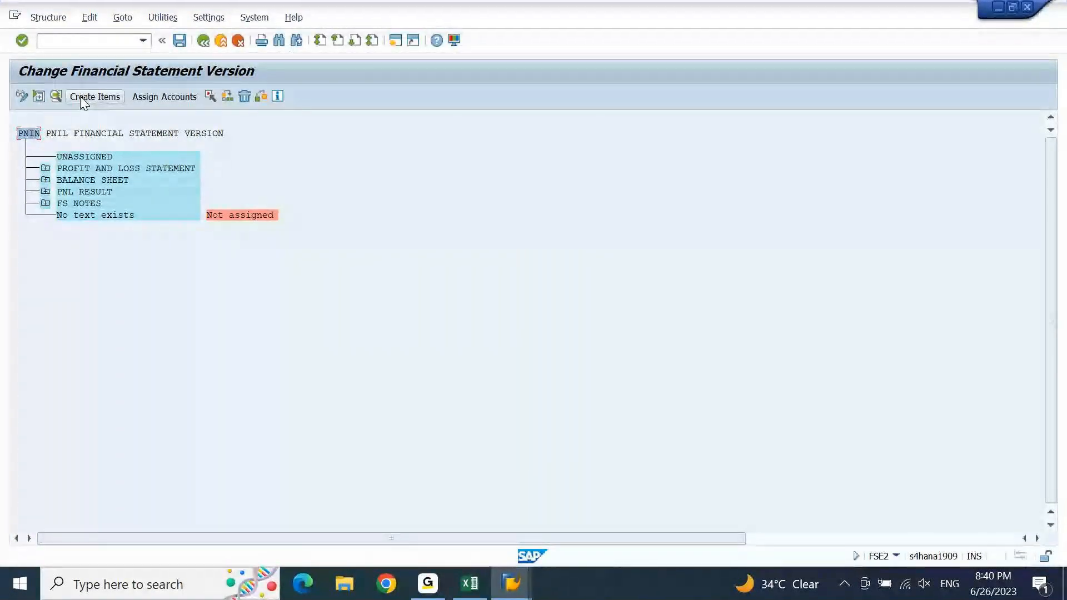
Step: Reassign the untitled Not assigned item under UNASSIGNED as a subordinate node
click(229, 214)
click(210, 96)
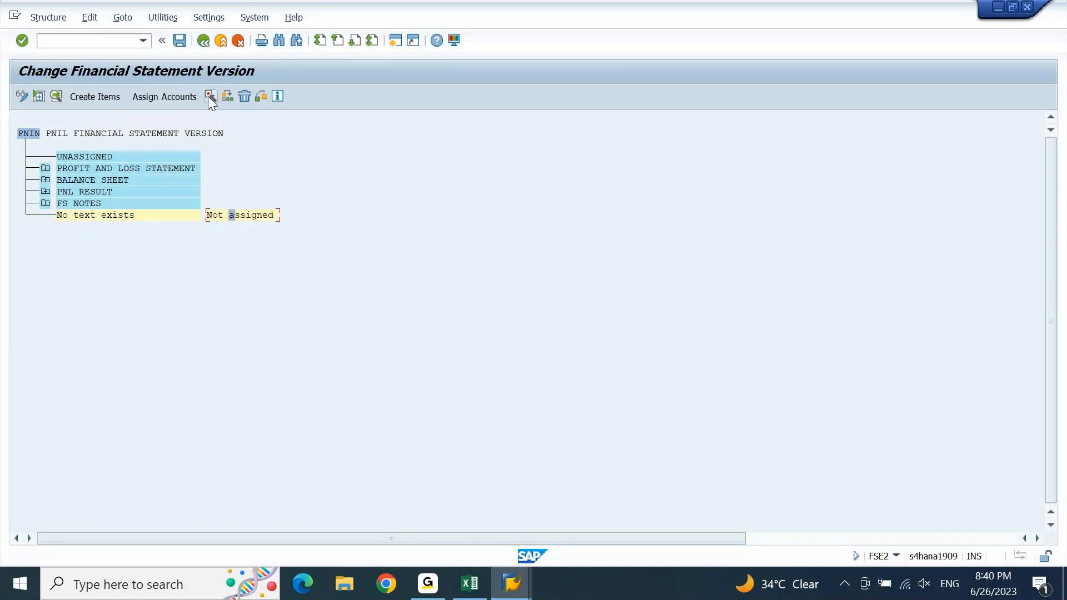
click(89, 156)
click(226, 97)
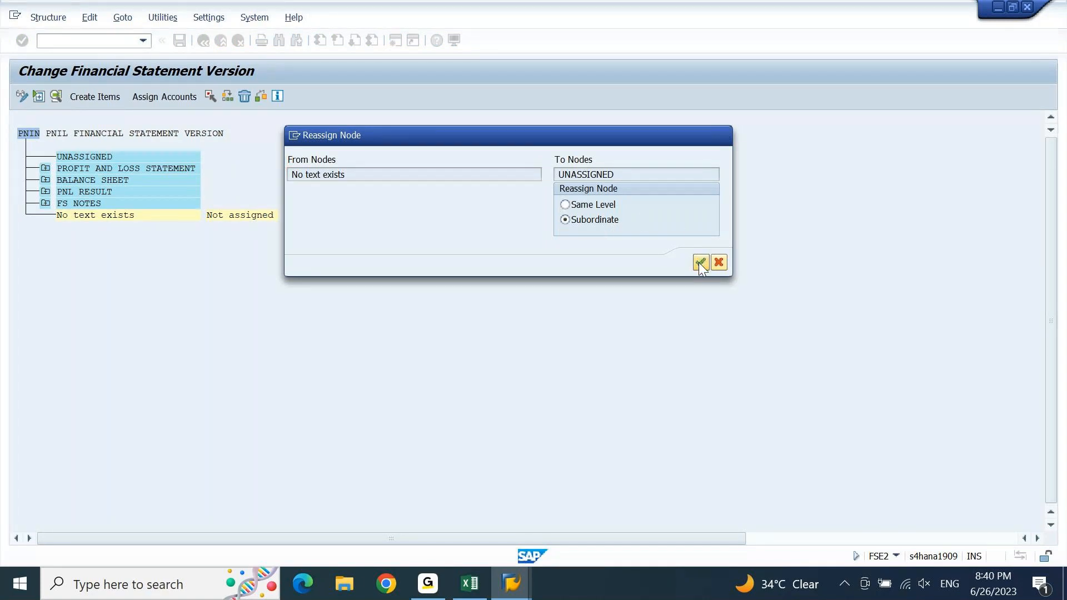
click(700, 263)
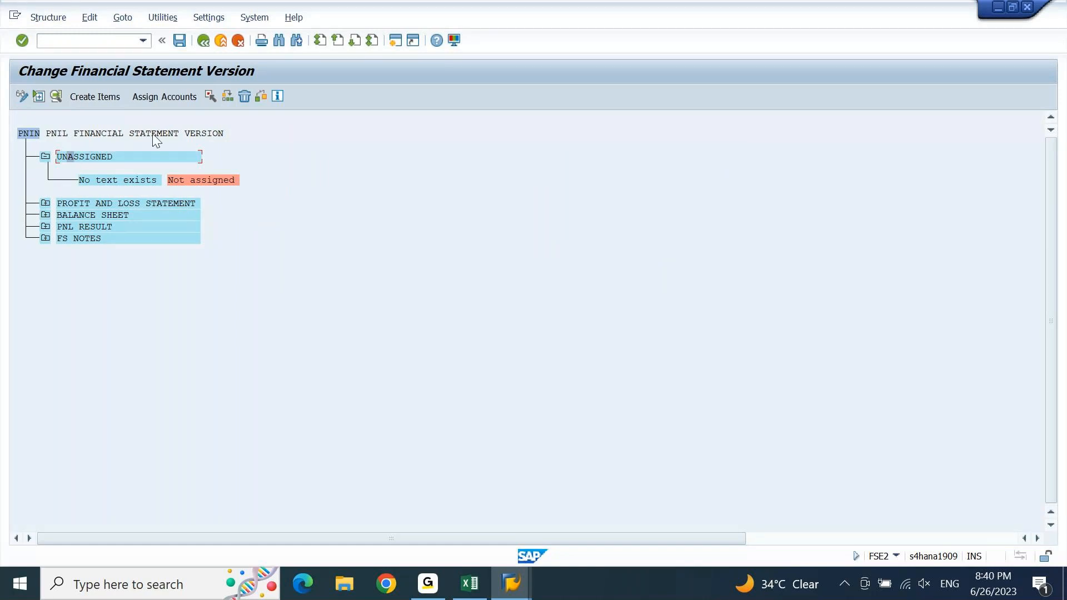
Step: Reassign UNASSIGNED to the same level as FS NOTES so it follows that item, and collapse UNASSIGNED
click(209, 97)
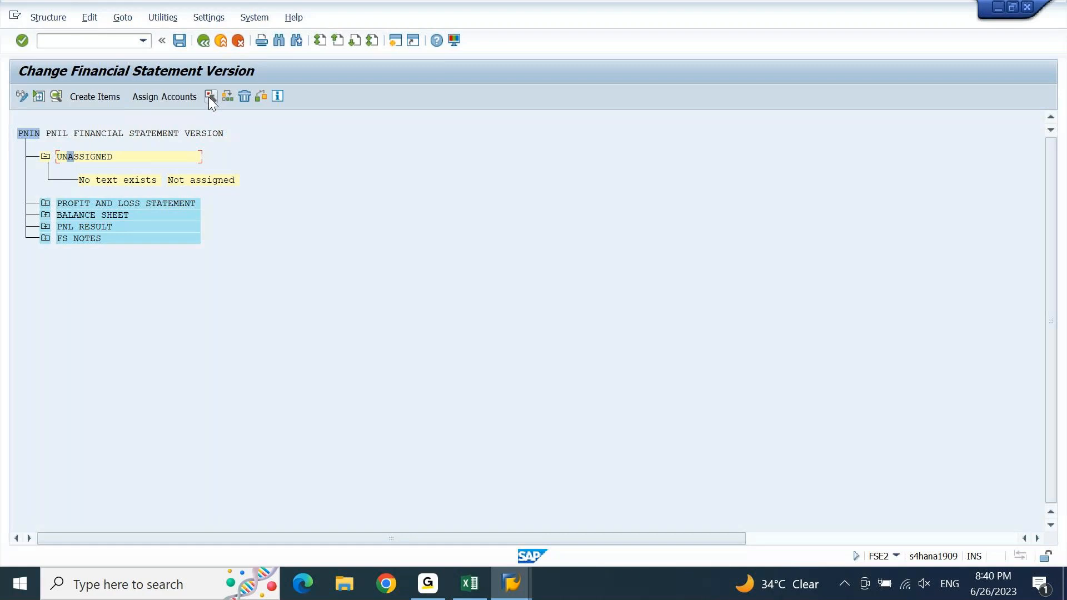
click(72, 237)
click(225, 99)
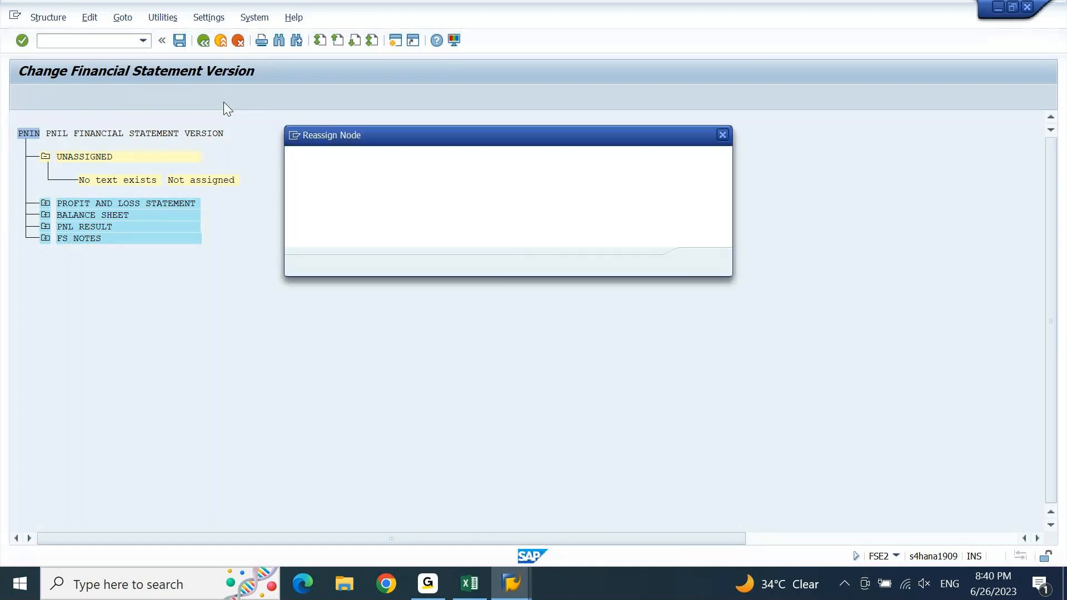
click(701, 262)
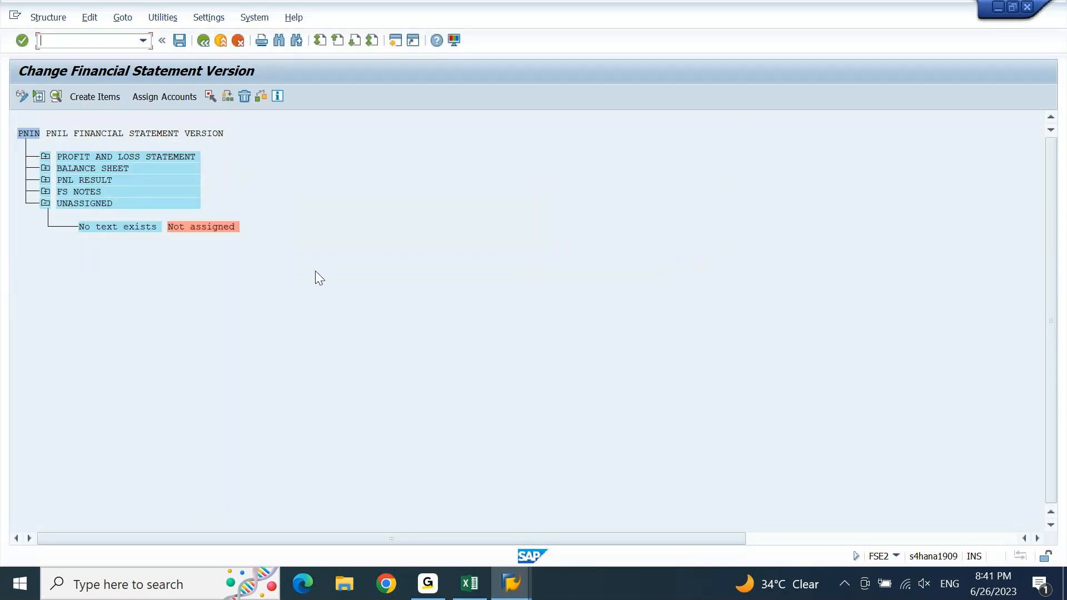
click(46, 204)
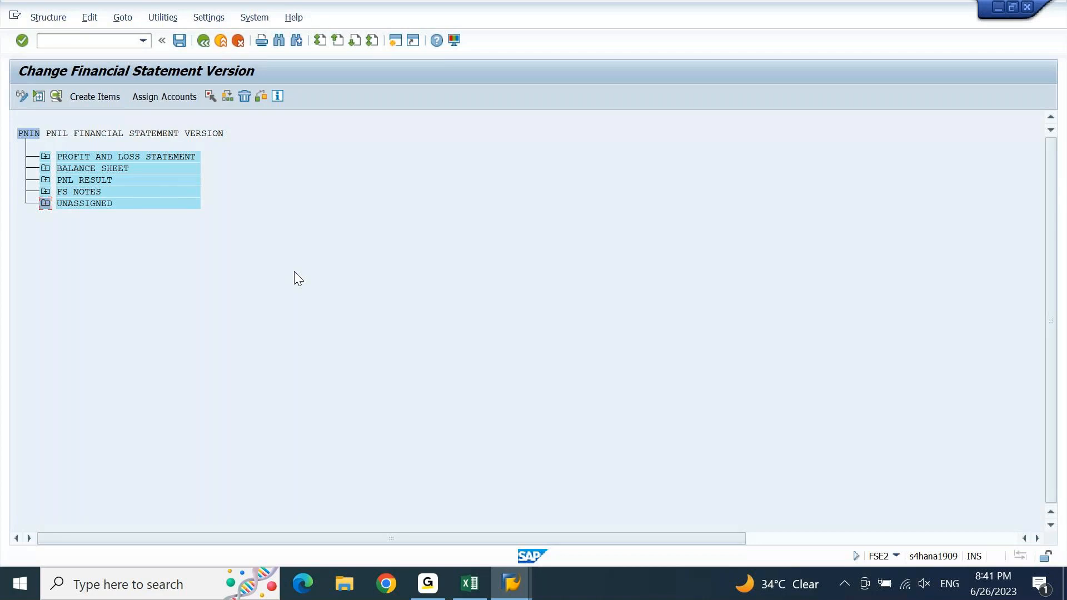
Step: Save and activate the PNIN financial statement version, acknowledging the hierarchy replication
click(178, 46)
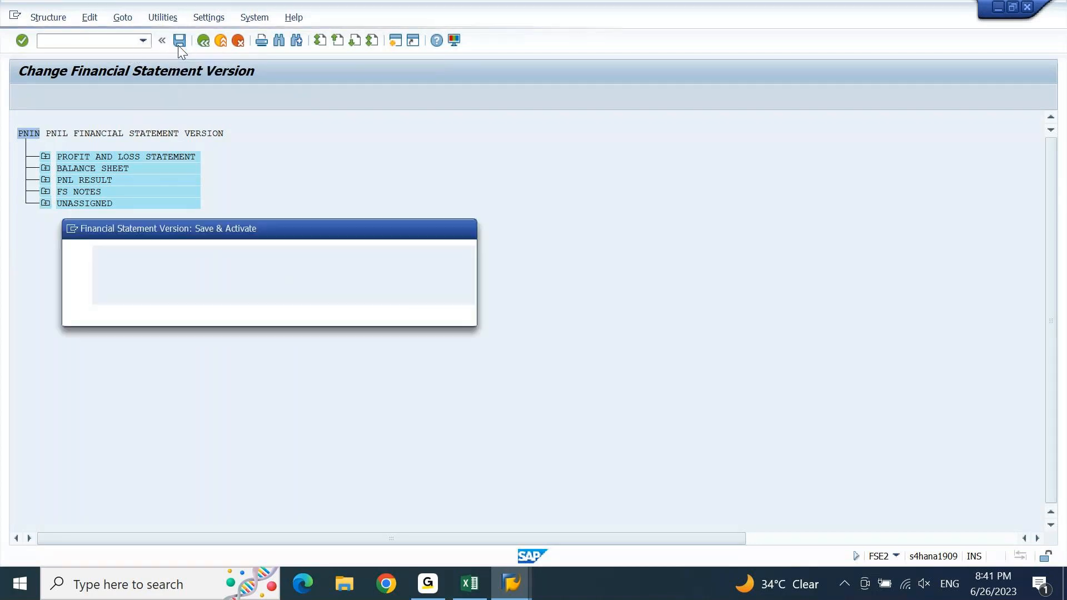
click(215, 311)
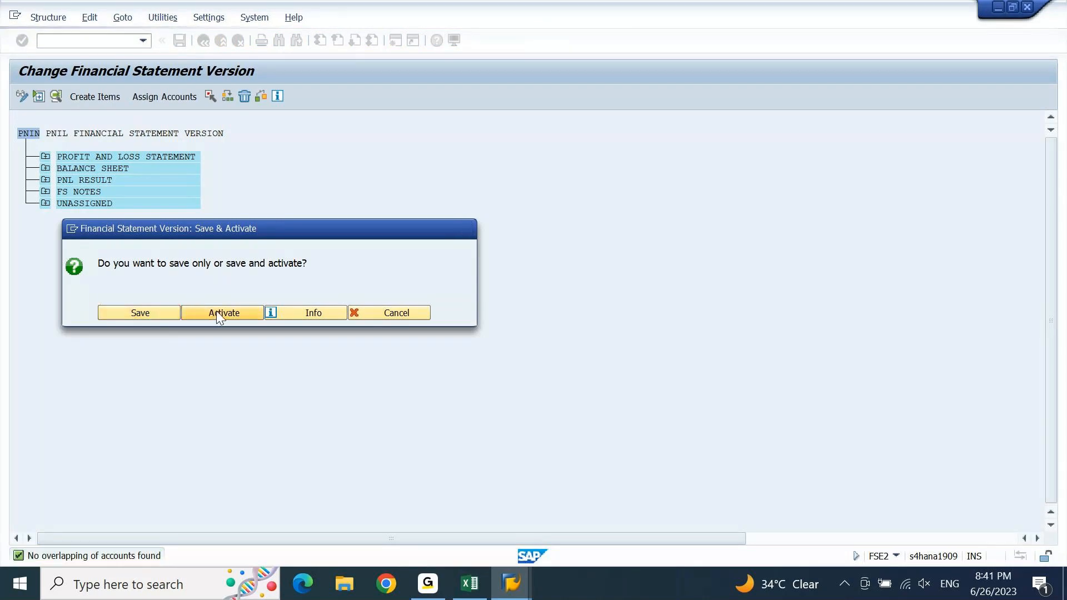
click(379, 372)
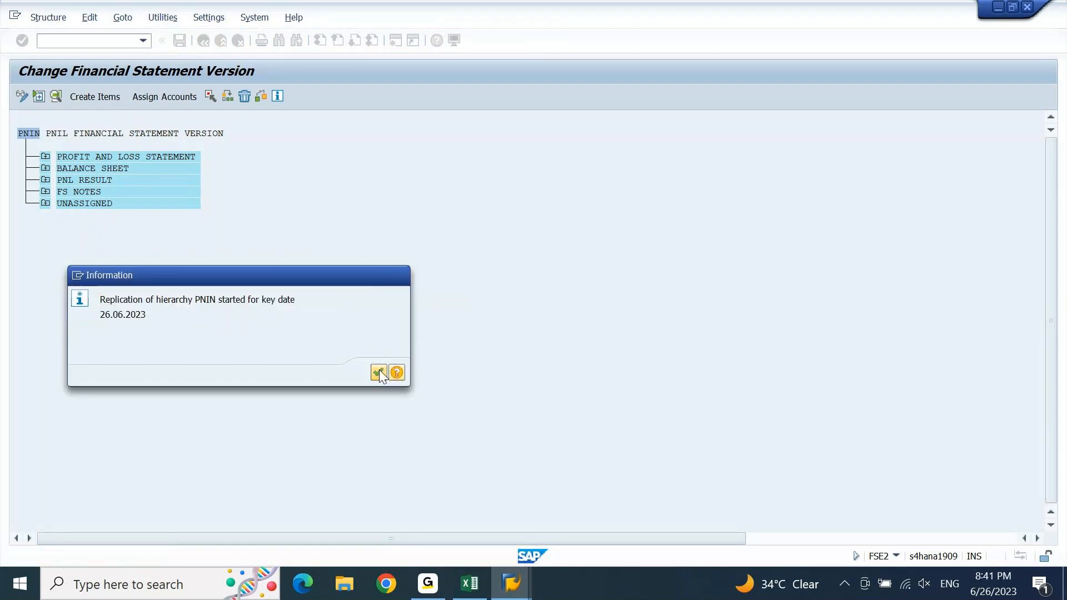
click(379, 371)
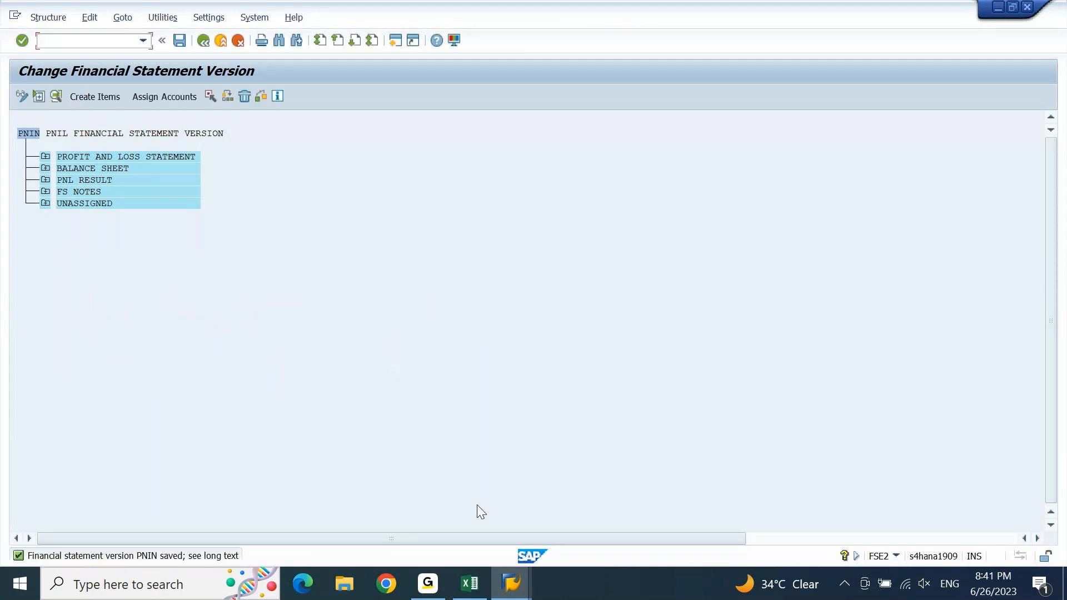
Step: Rerun the F.01 report for company code PNIN in the Financial Statements session and collapse all its top-level items
mouse_move(510, 584)
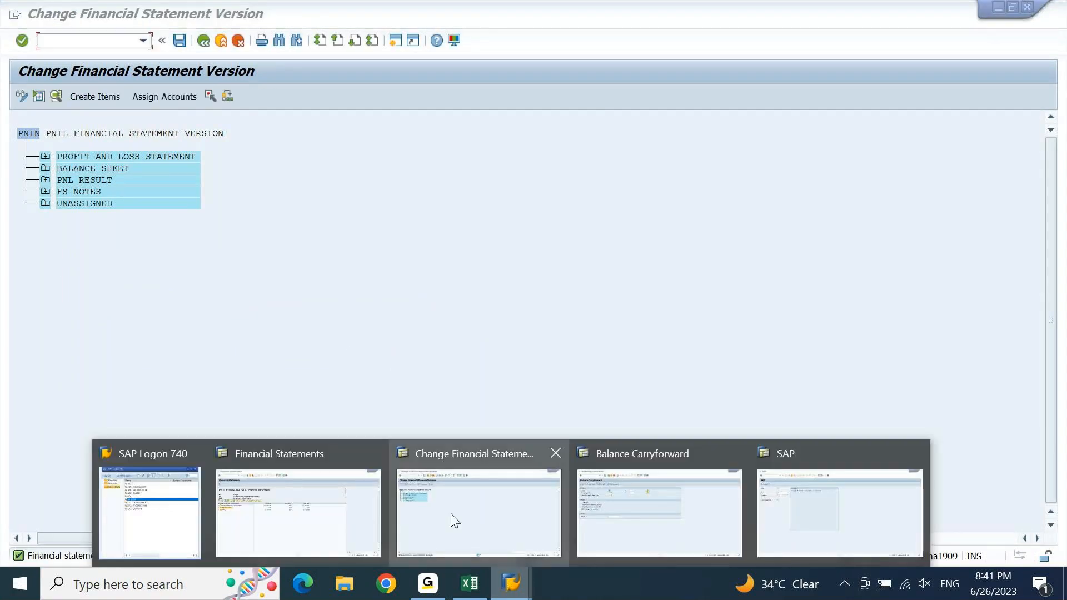
click(317, 520)
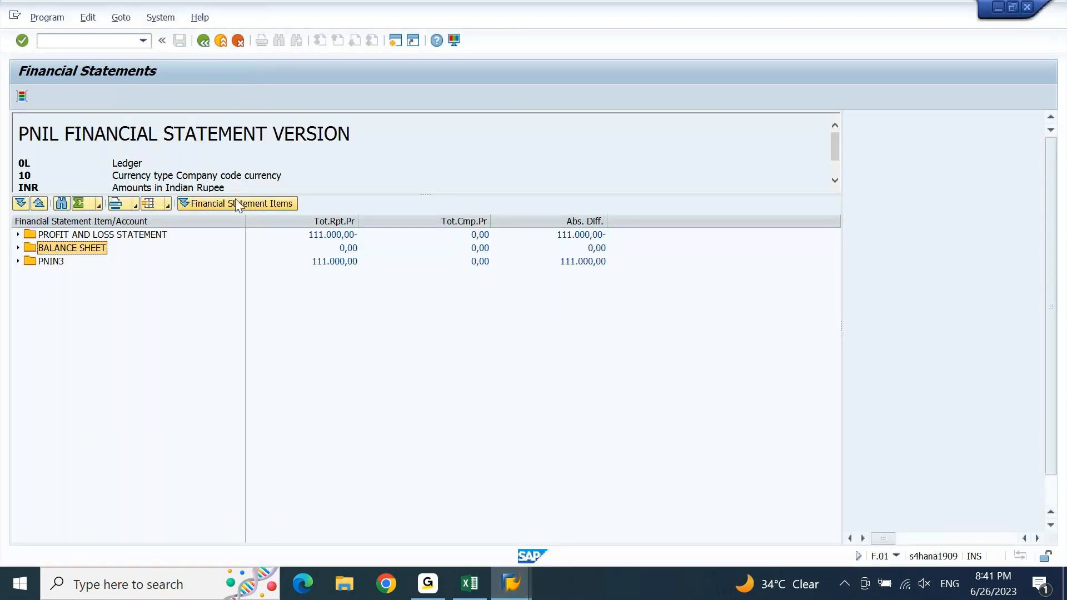
click(203, 44)
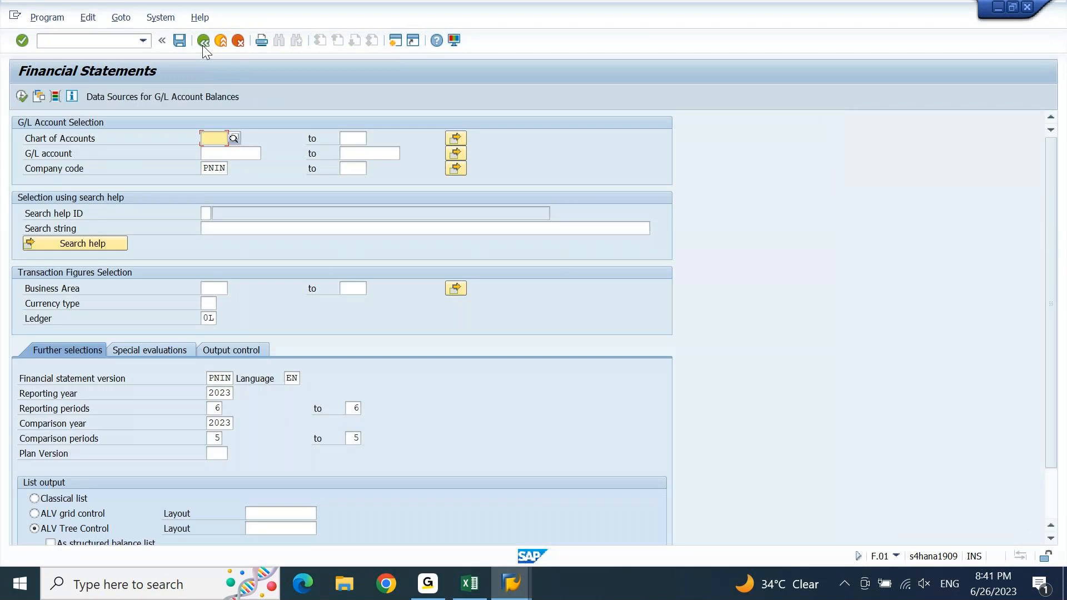
click(203, 44)
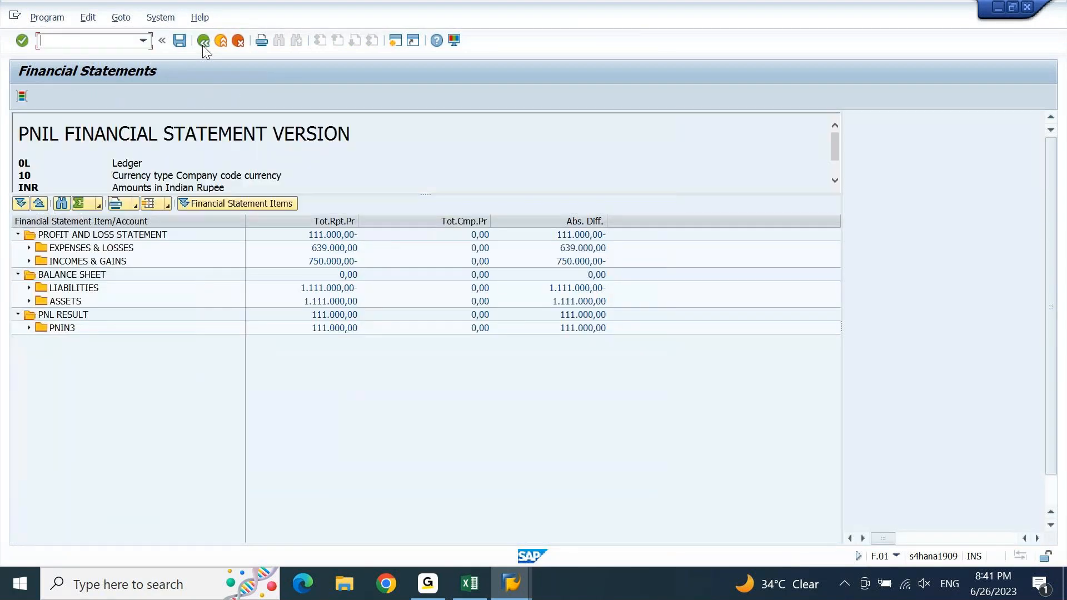
click(18, 234)
click(18, 248)
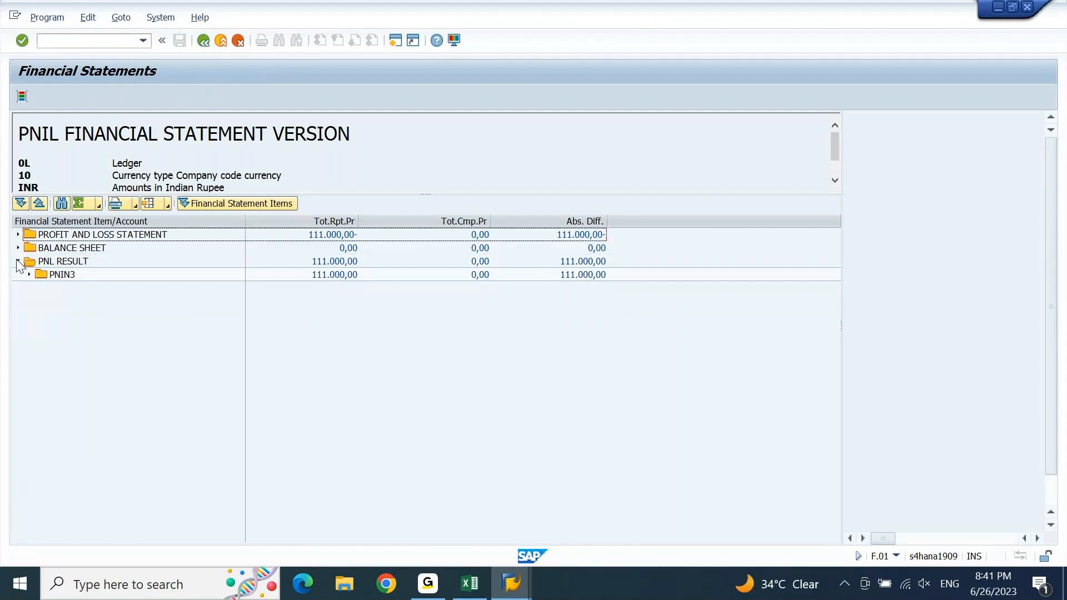
click(18, 261)
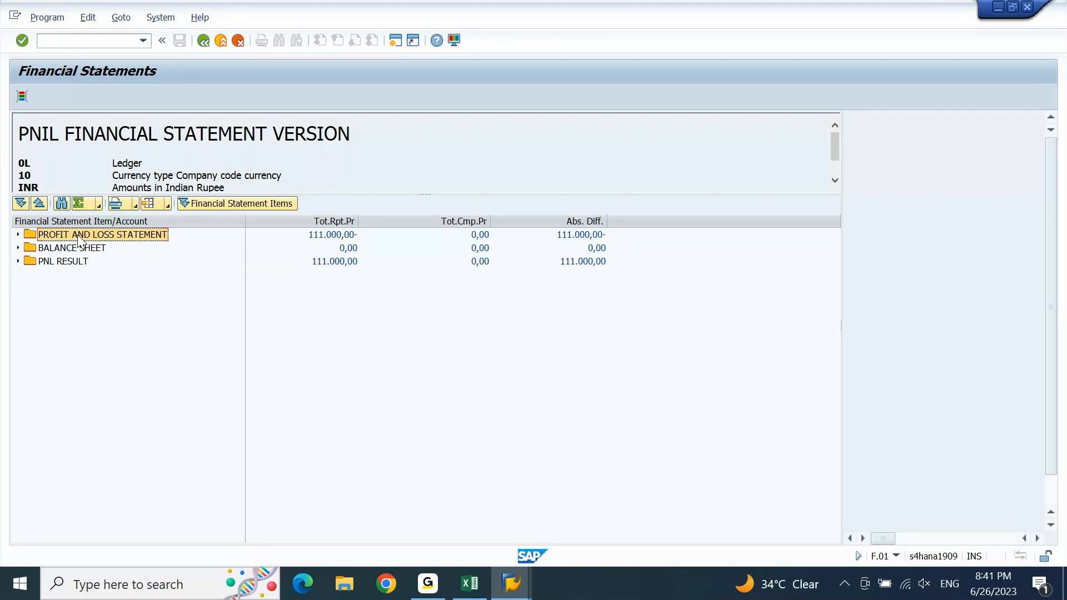
Step: Examine the reporting-period totals of PROFIT AND LOSS STATEMENT, BALANCE SHEET and PNL RESULT, checking the subitems of the last two
click(337, 236)
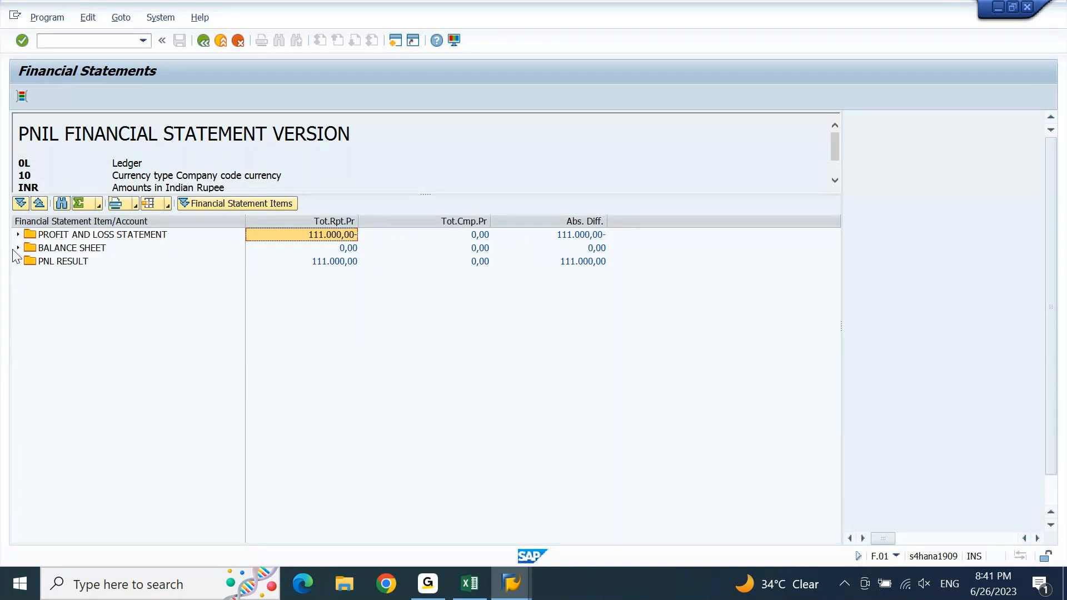
click(350, 248)
click(19, 249)
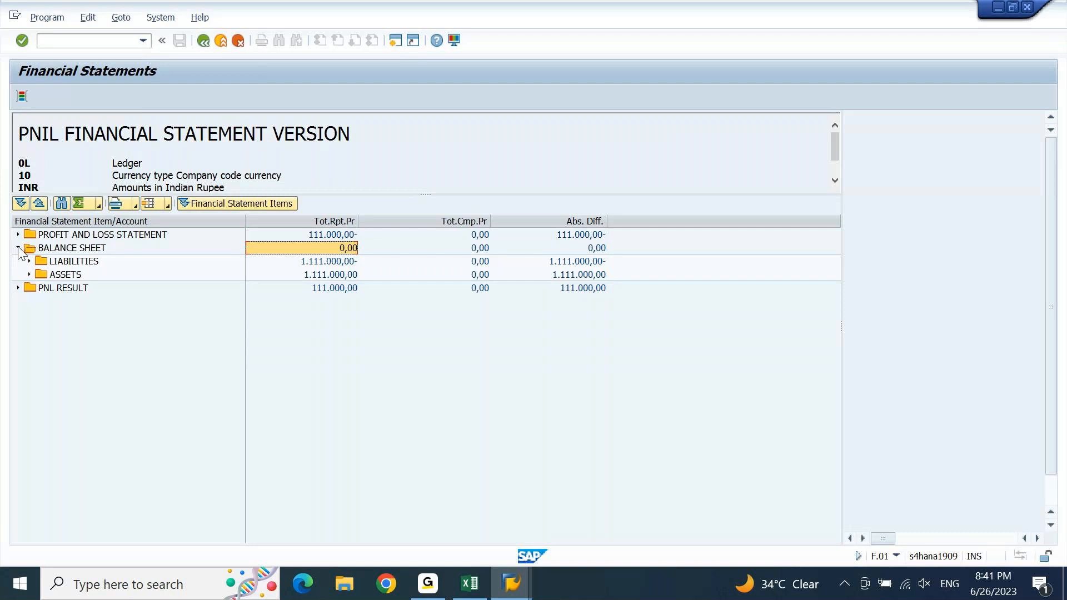
click(18, 249)
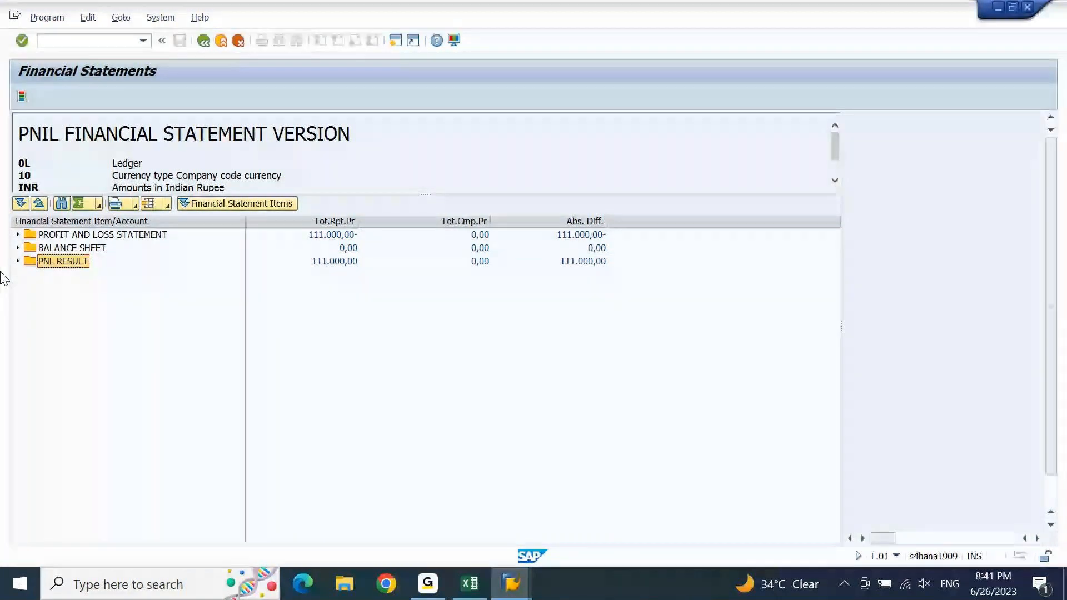
click(137, 236)
click(77, 264)
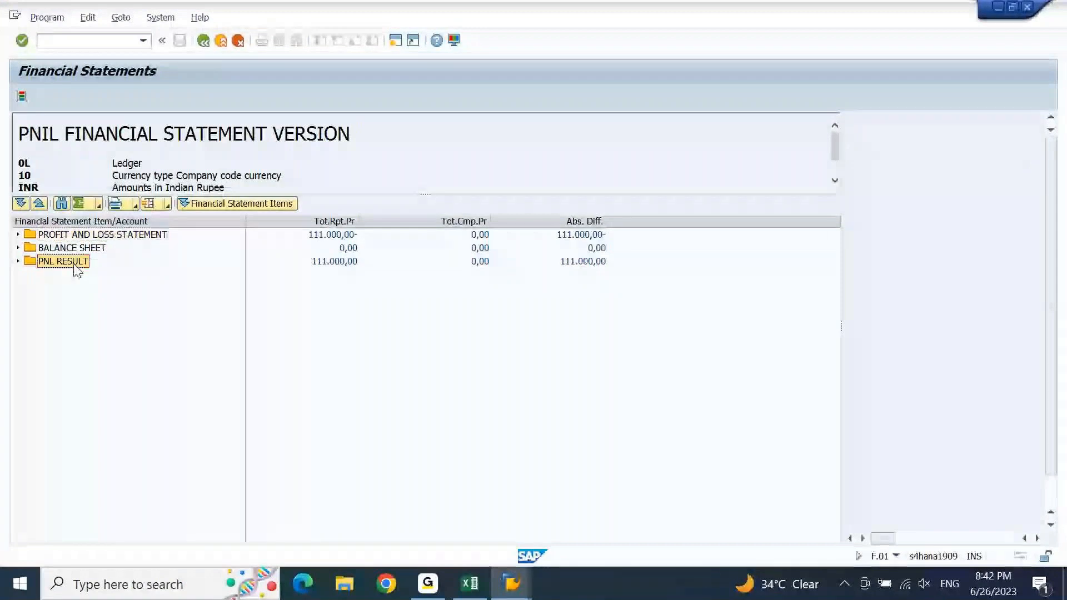
click(18, 261)
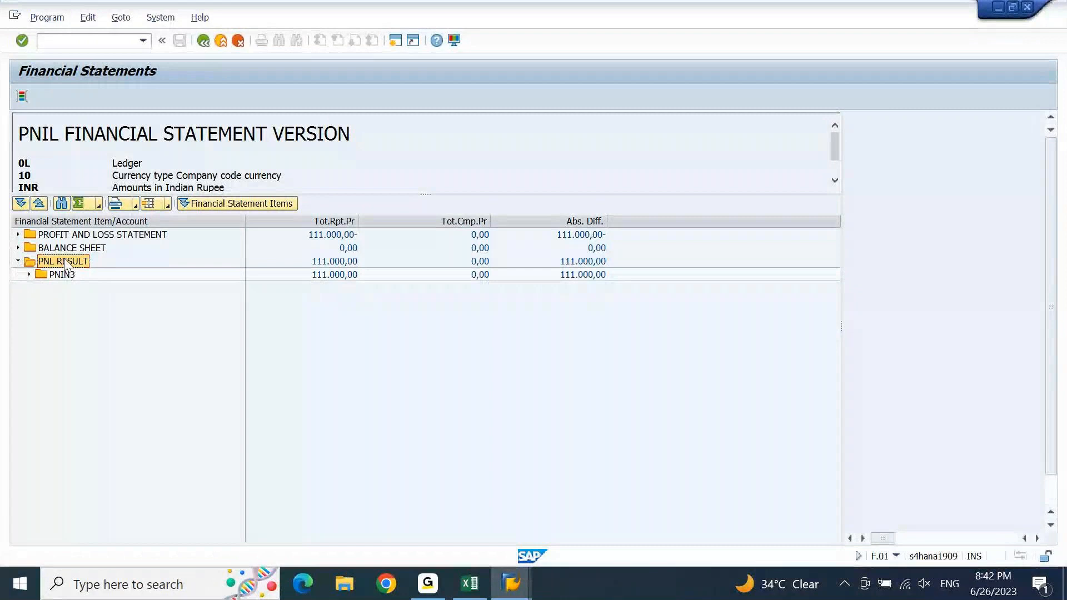
click(17, 261)
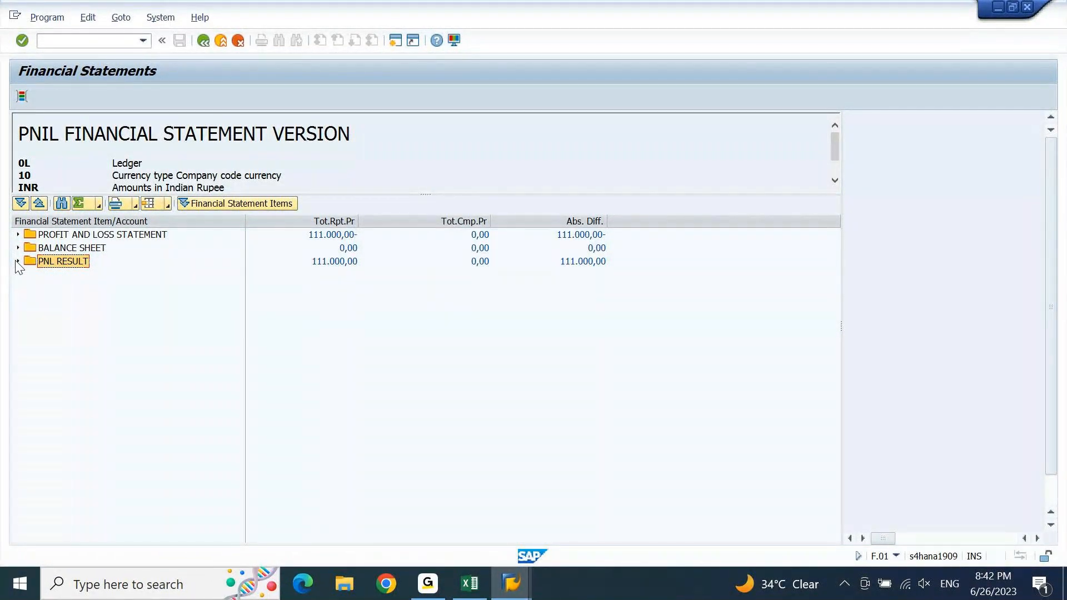
Step: Rerun the F.01 report with the ALV tree output set as a structured balance list
key(F3)
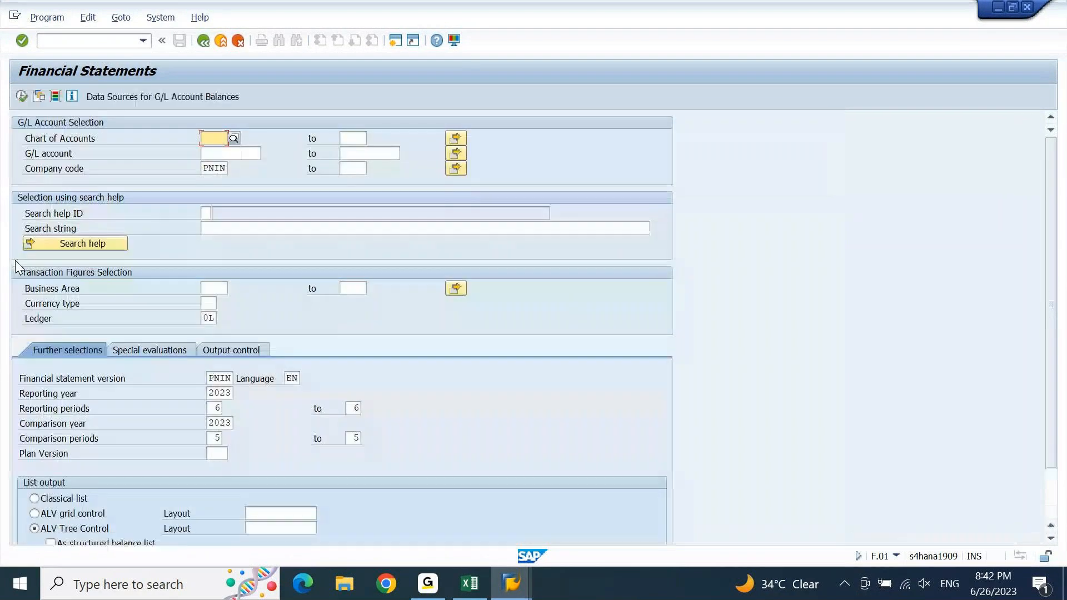
scroll(1028, 445, down, 2)
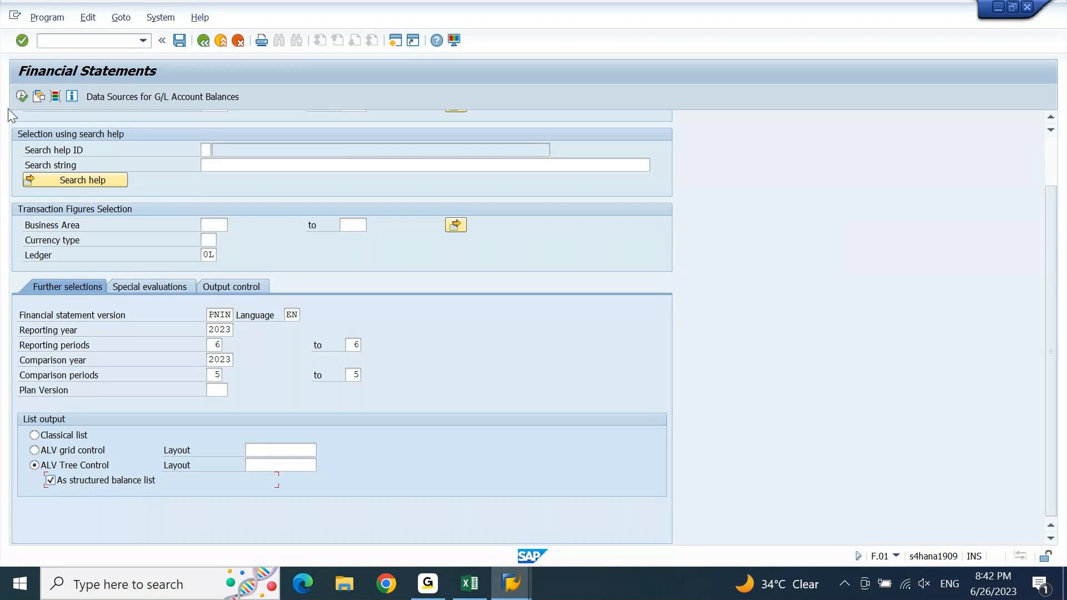
click(21, 98)
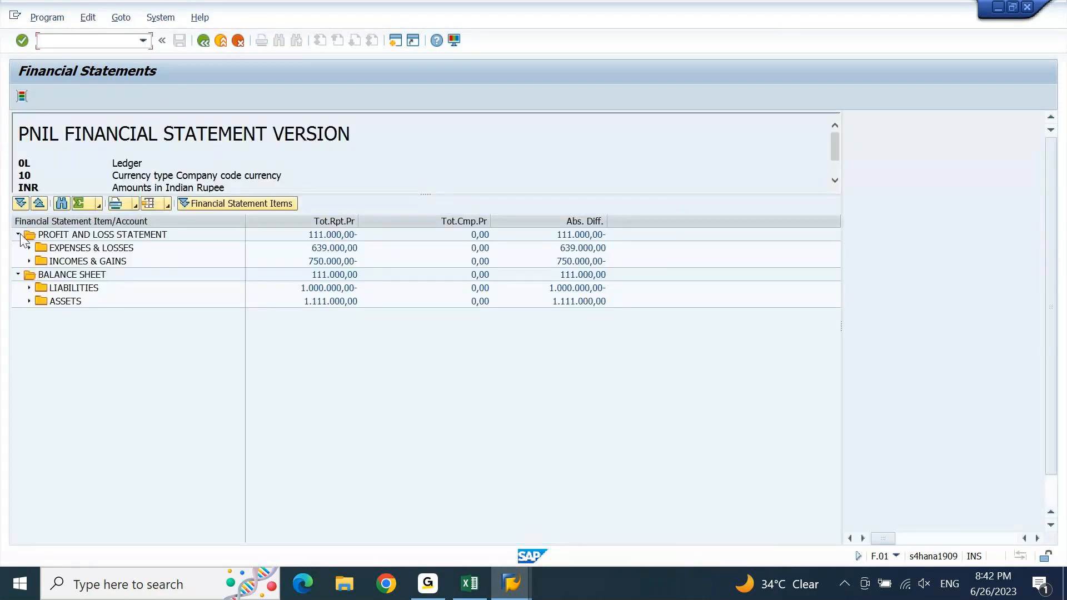
Step: Review the collapsed top-level totals and the liabilities and assets under BALANCE SHEET, and return to the report's selection screen
click(17, 275)
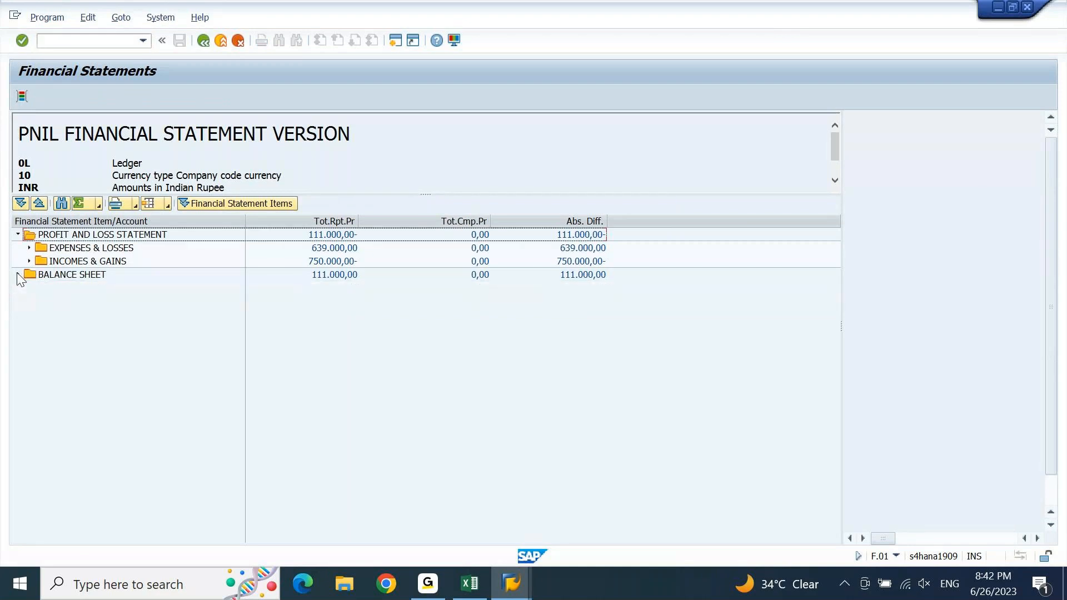
click(19, 235)
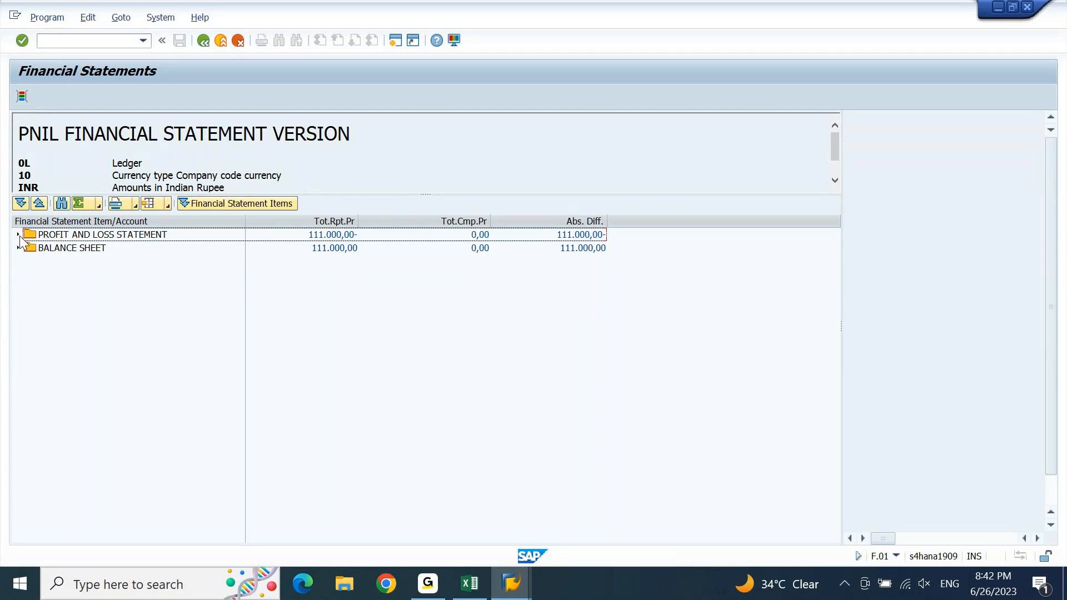
click(18, 248)
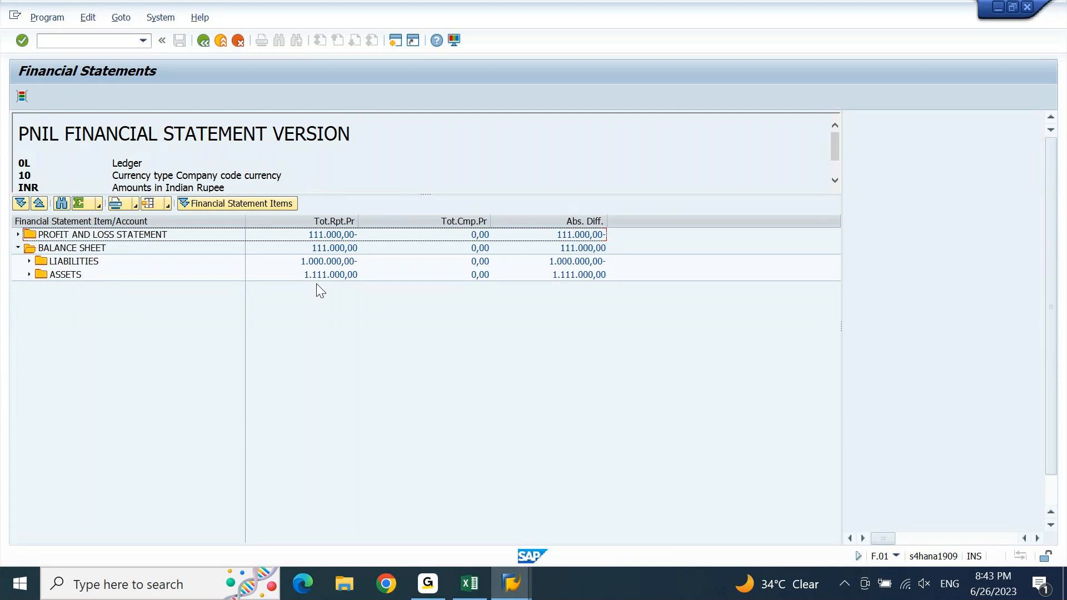
key(F3)
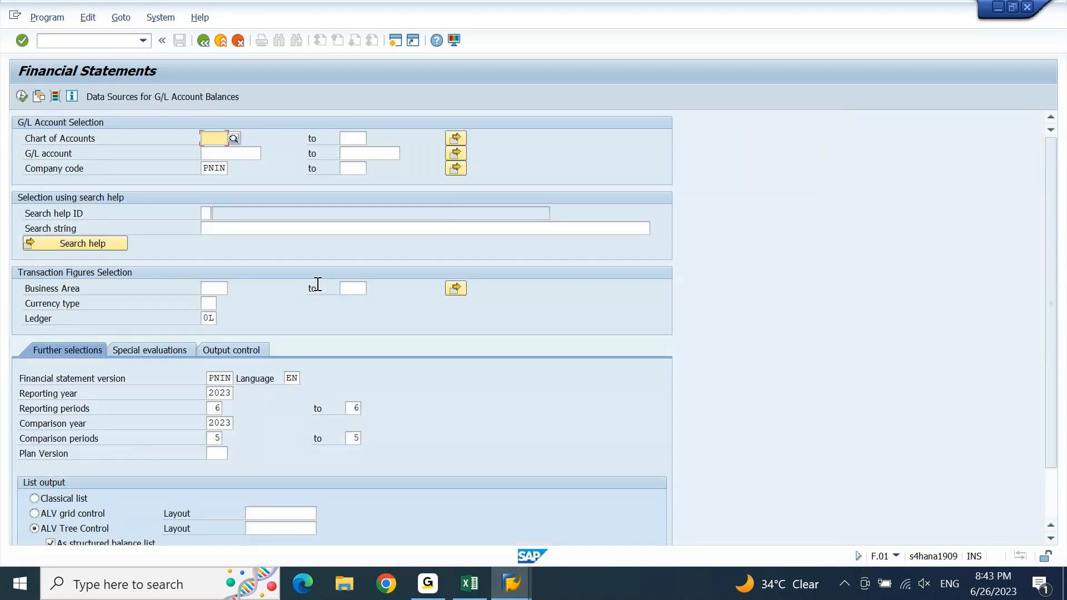
Step: Rerun the F.01 report for company code PNIN as an ALV tree without the structured balance list option
scroll(317, 284, down, 2)
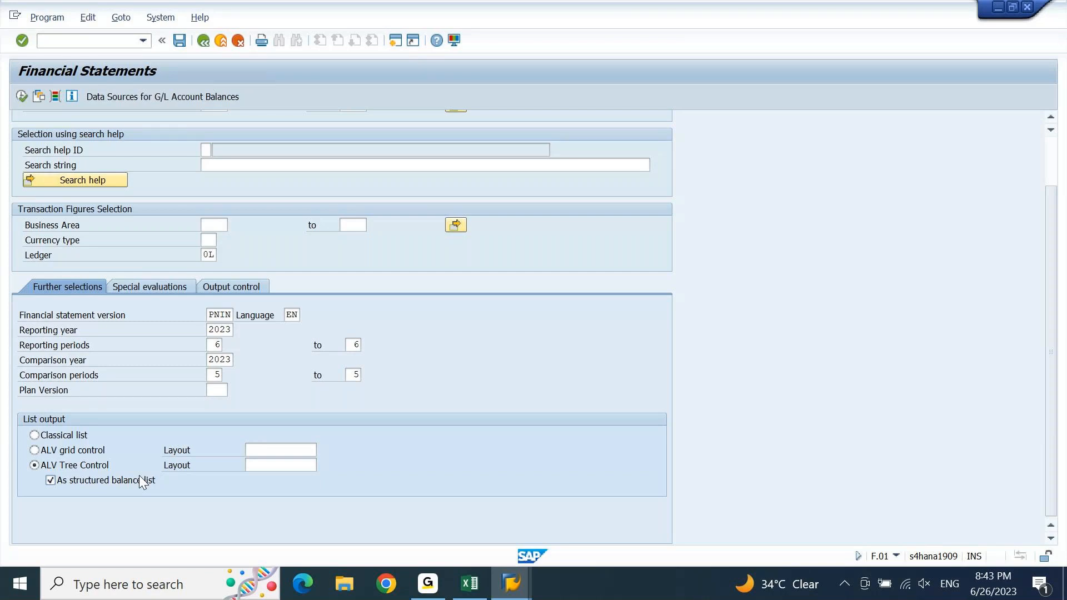
scroll(142, 483, up, 3)
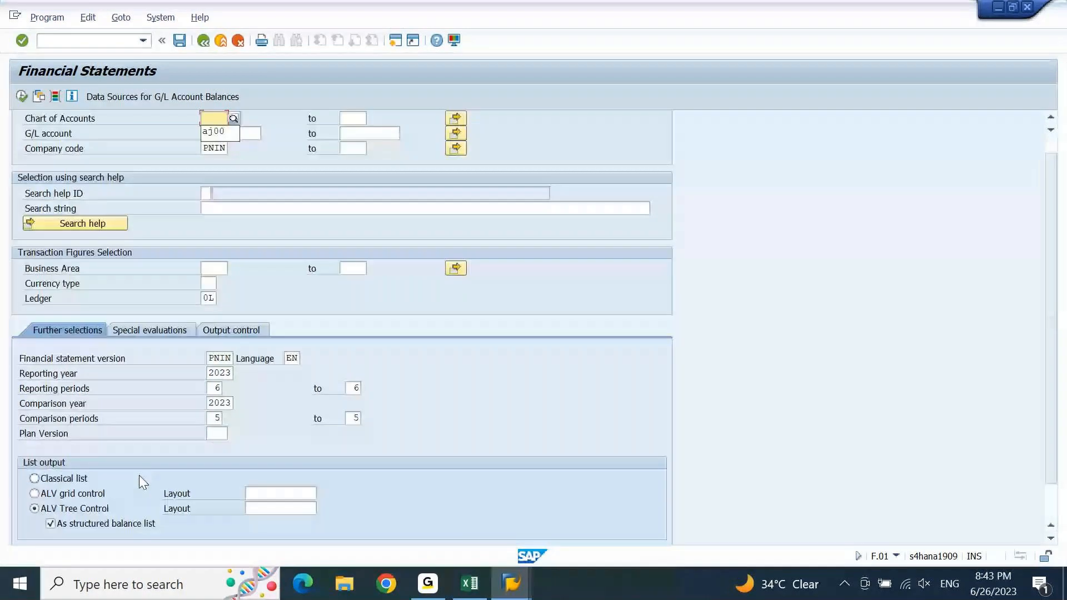
click(139, 475)
click(112, 525)
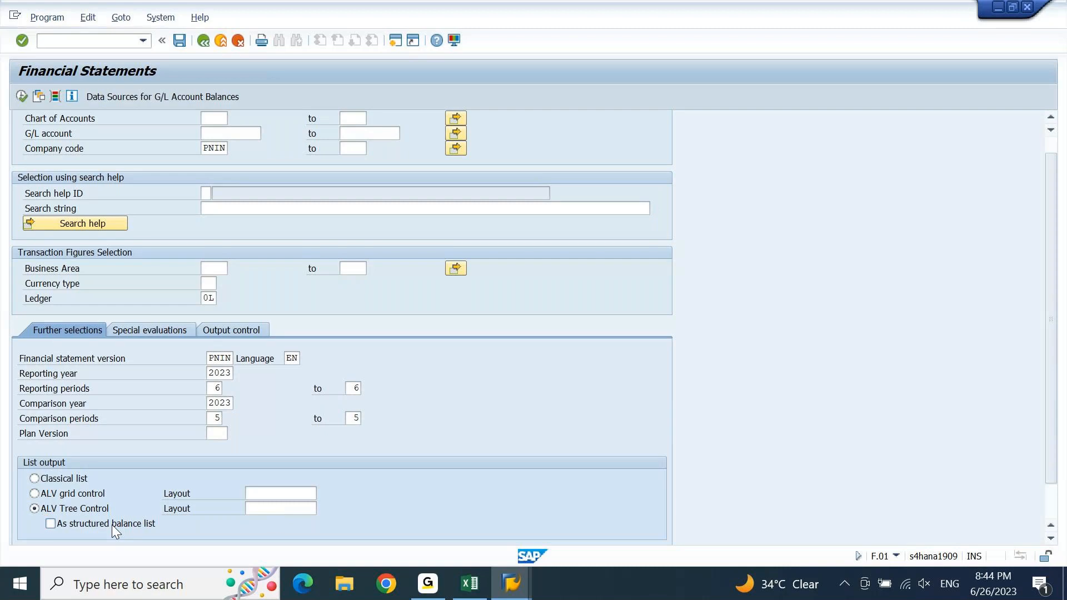
key(F8)
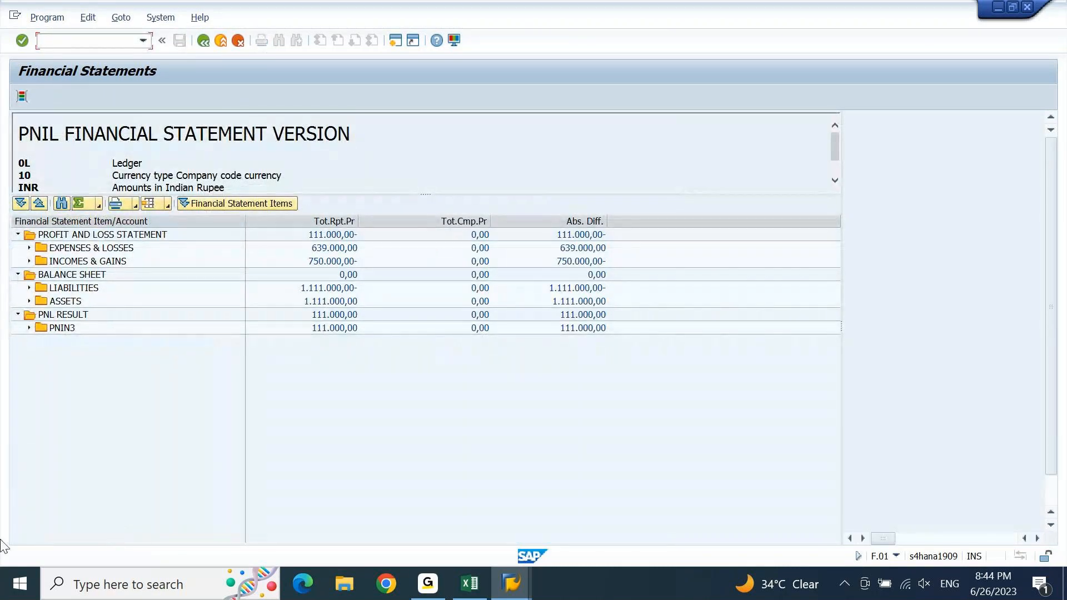
Step: Examine the collapsed top-level totals, the liabilities and assets under BALANCE SHEET, and the subitems of PROFIT AND LOSS STATEMENT
click(17, 314)
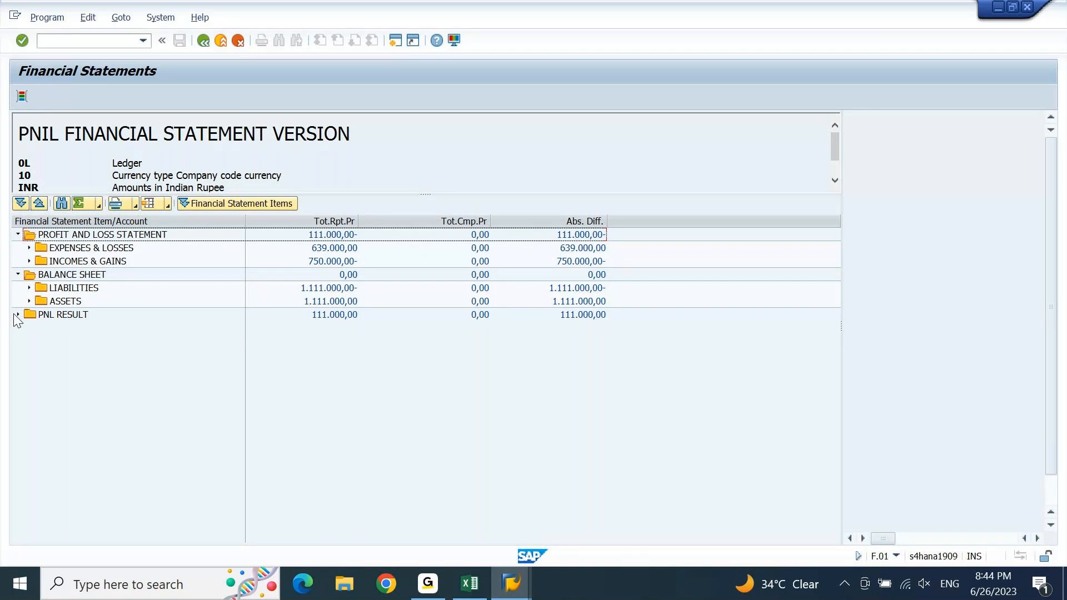
click(18, 275)
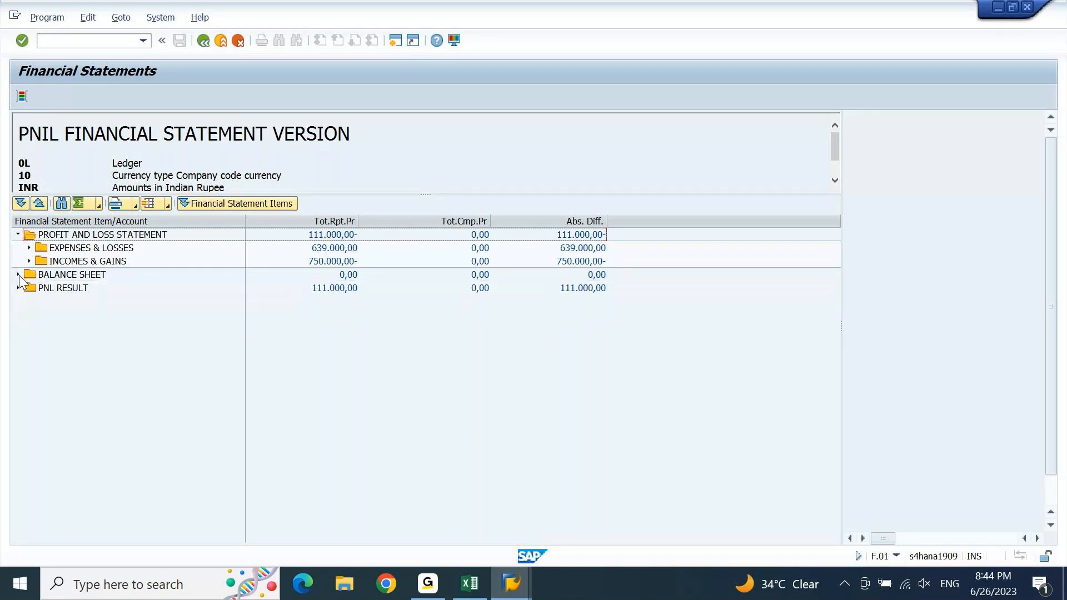
click(17, 235)
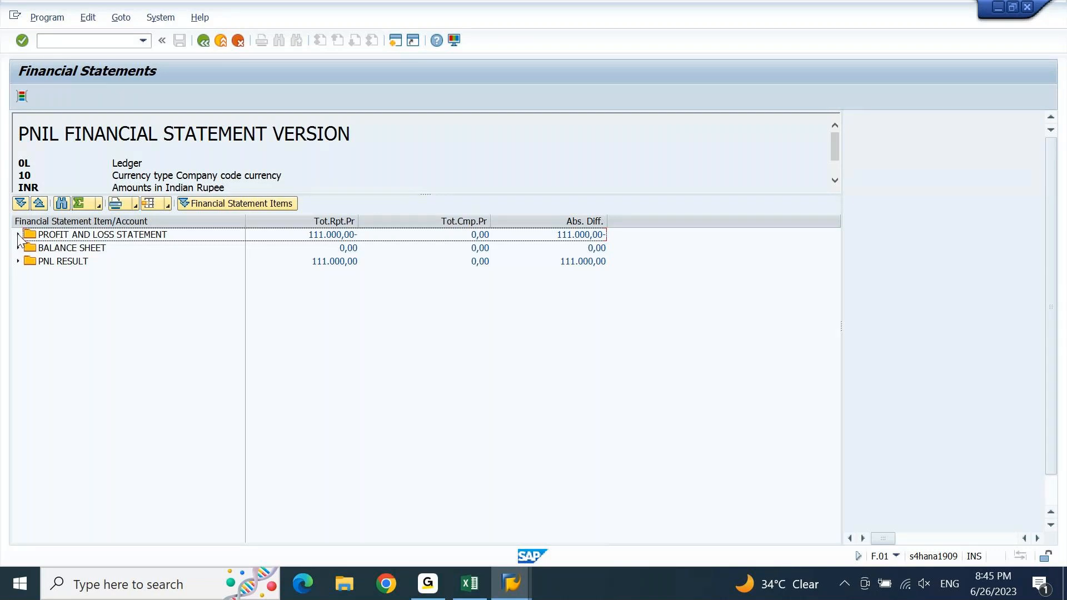
key(Down)
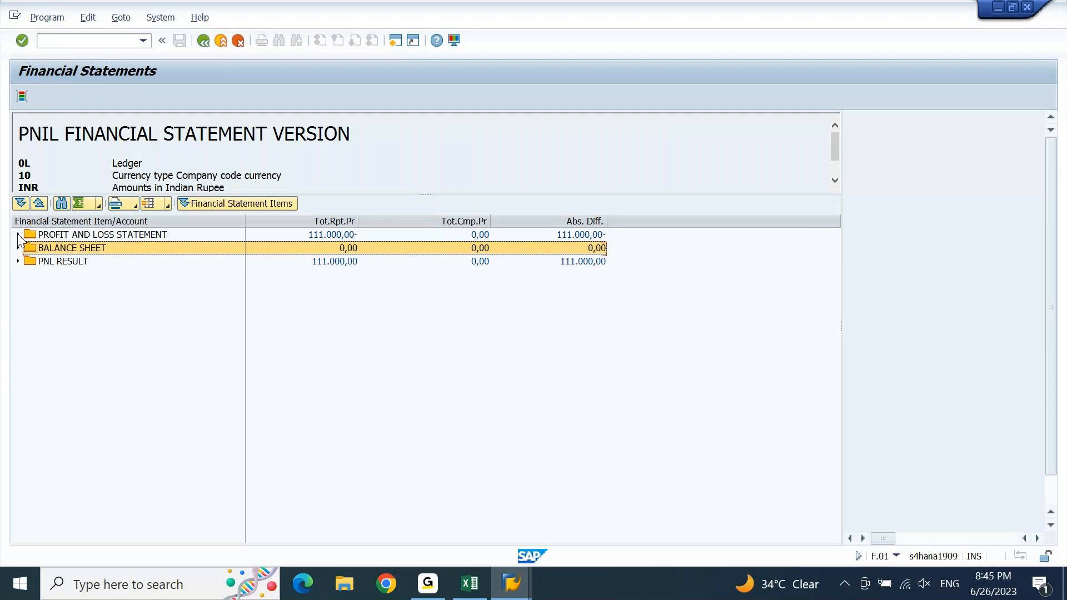
key(Right)
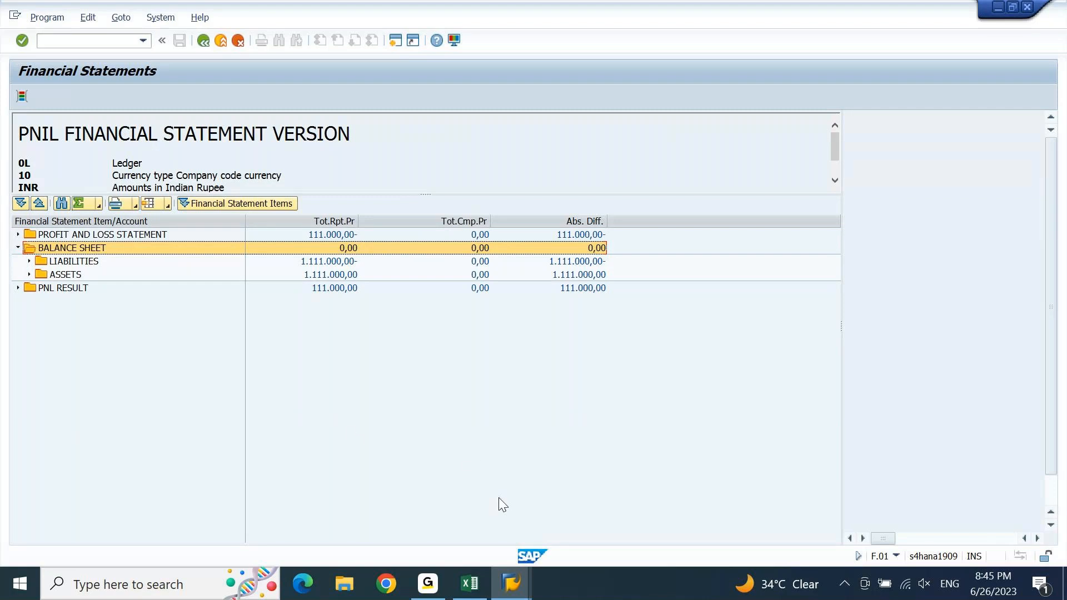
mouse_move(507, 578)
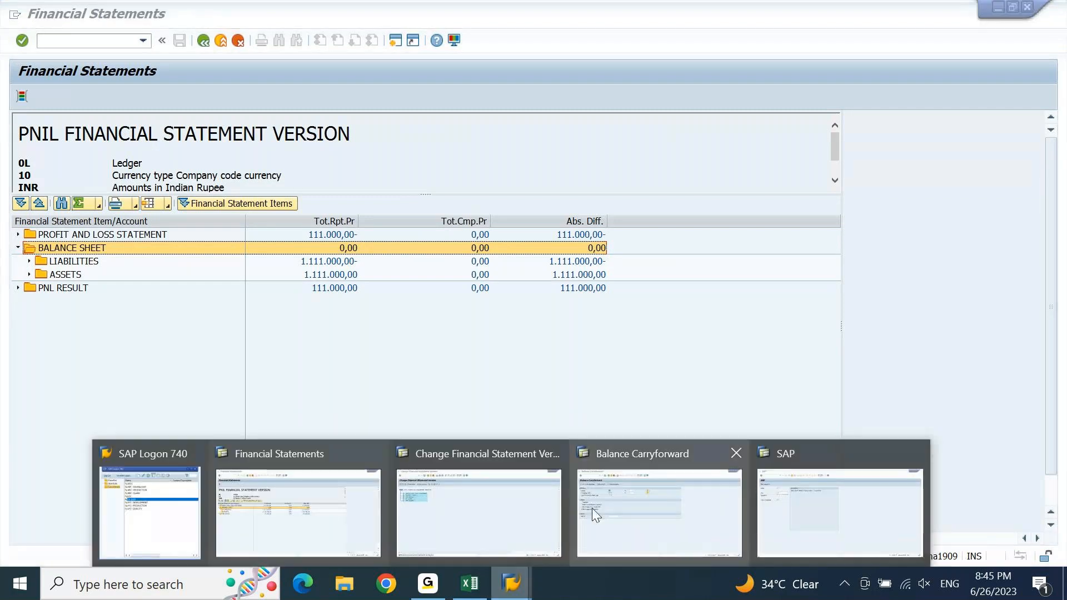
mouse_move(571, 507)
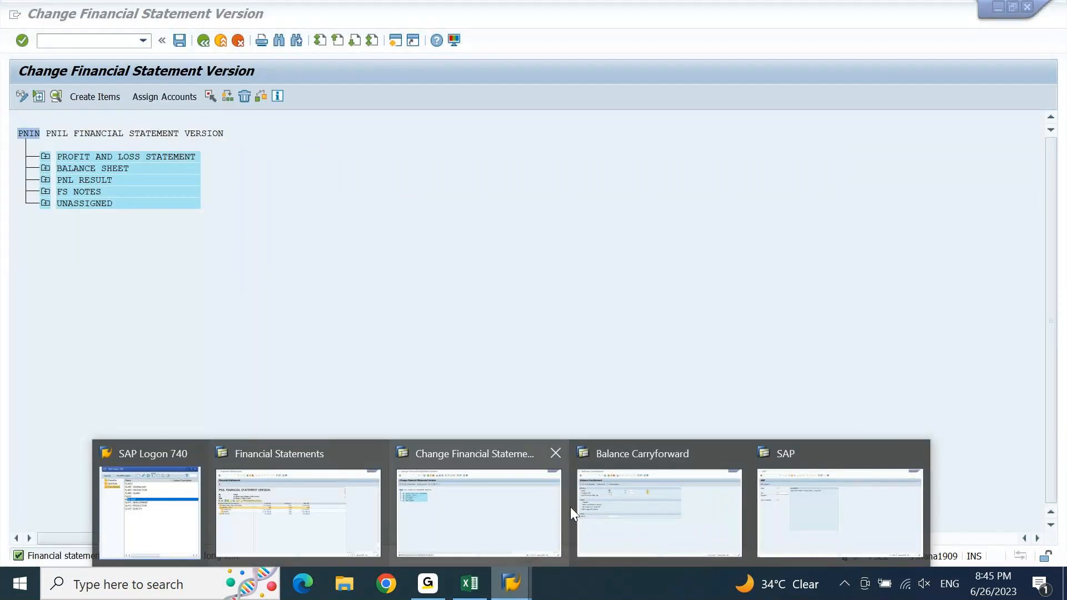
click(18, 248)
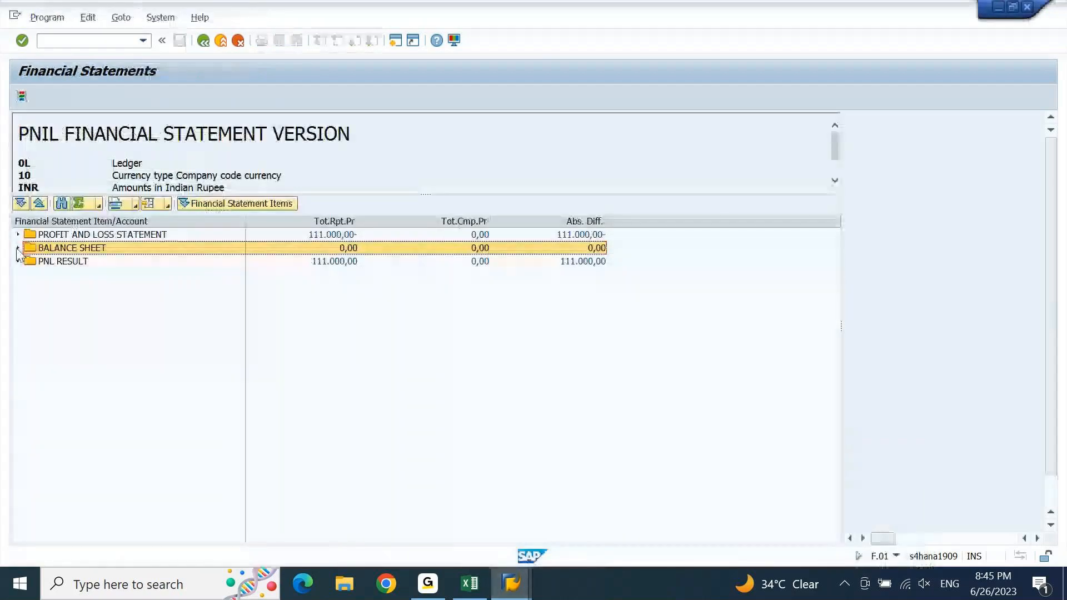
click(18, 235)
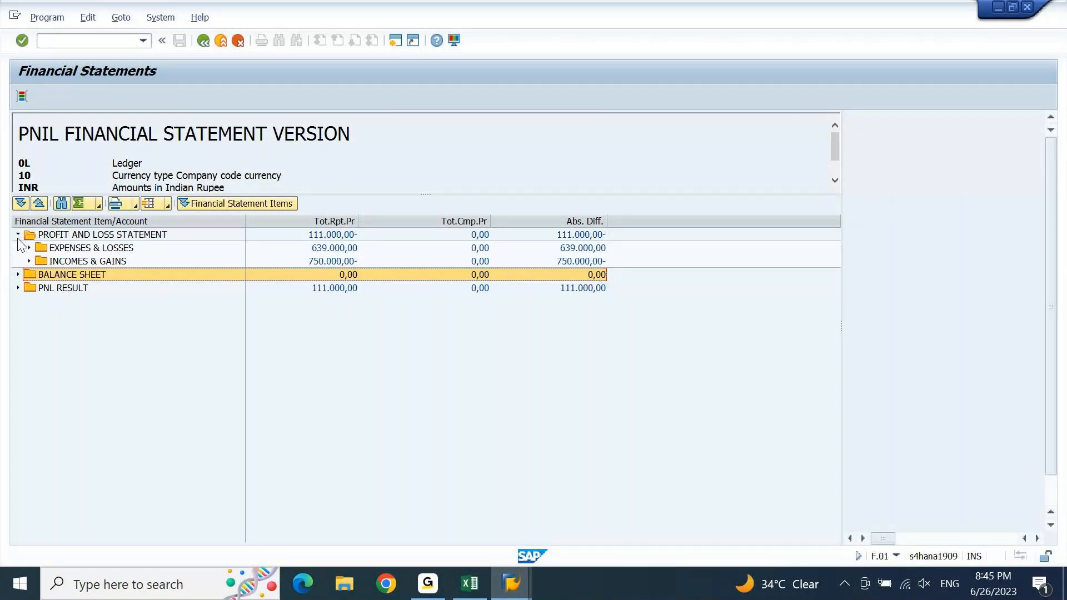
Step: In the Change Financial Statement Version session, turn on +/- Sign Change for OPERATING INCOME under INCOMES & GAINS
click(528, 572)
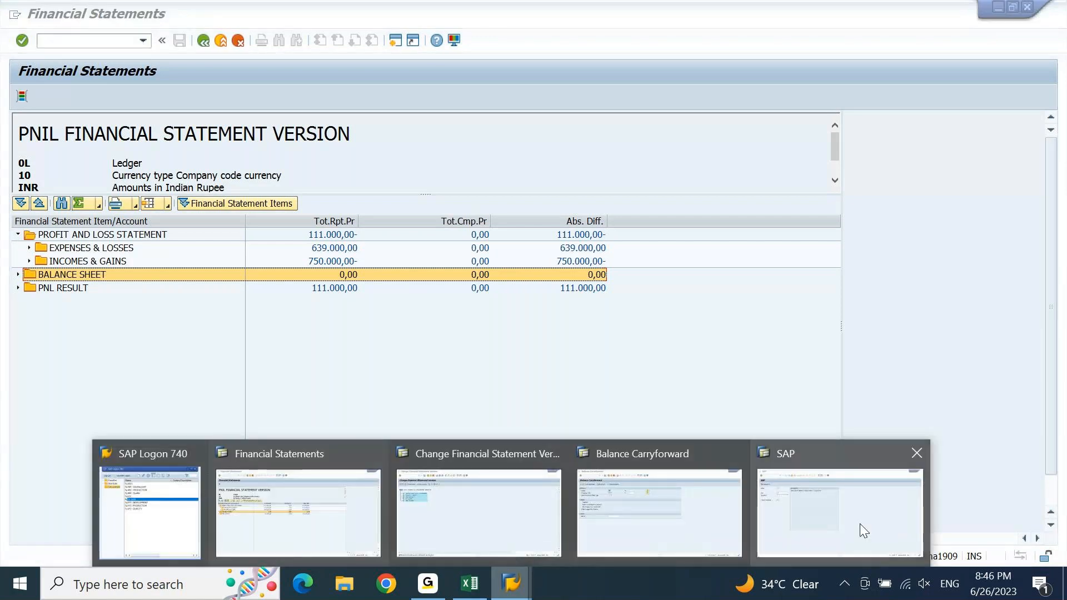
click(488, 512)
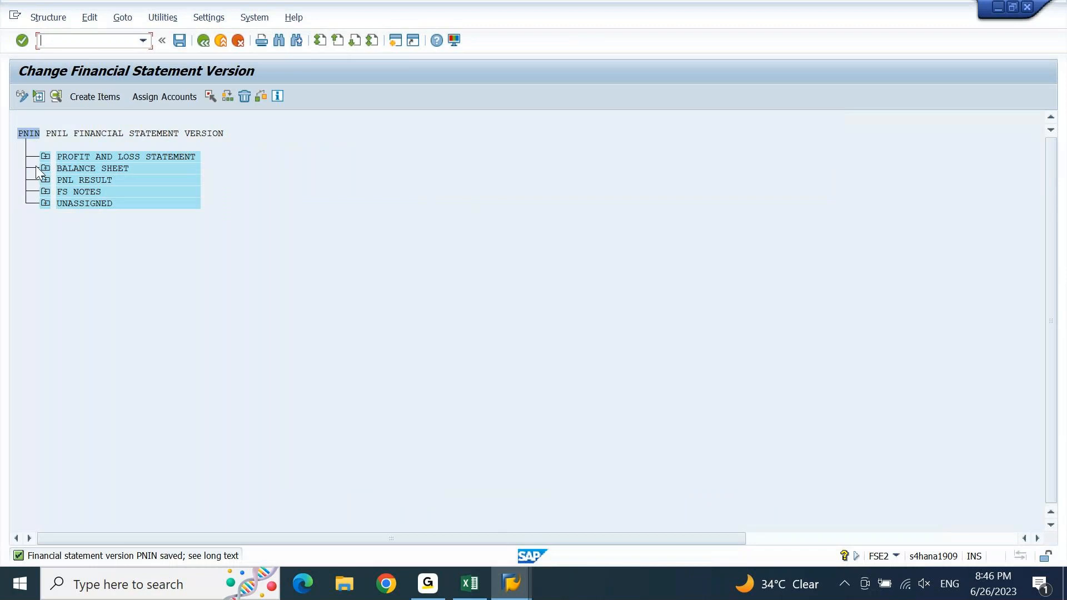
click(45, 157)
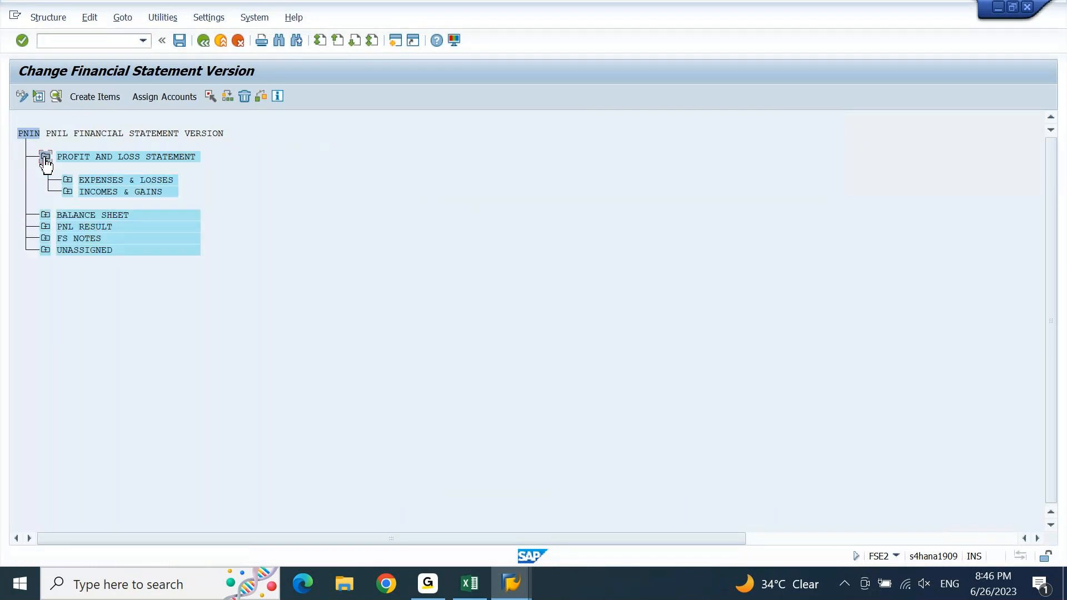
click(67, 192)
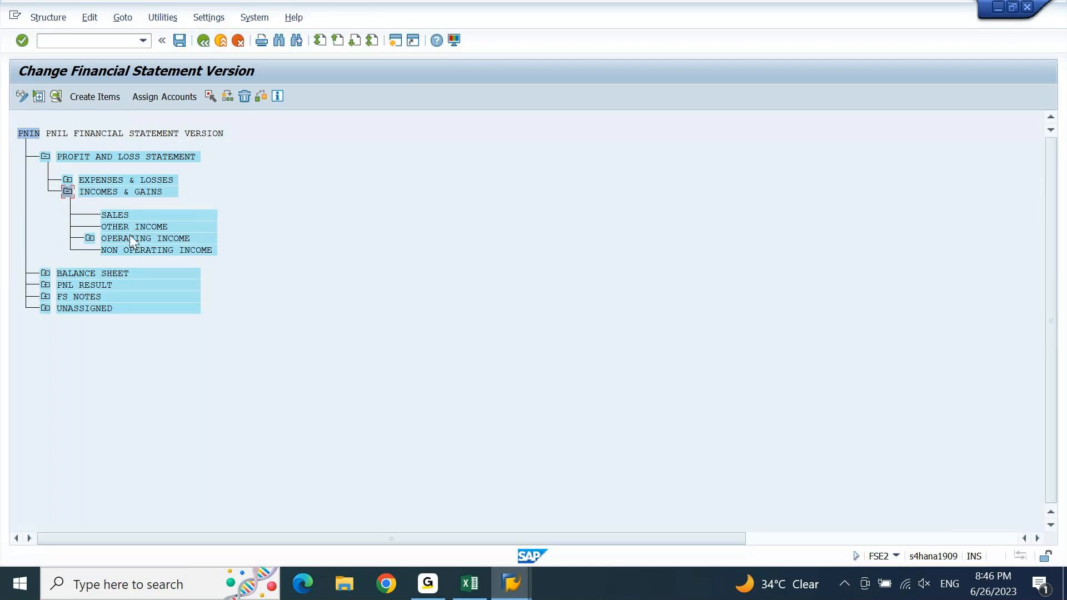
click(90, 240)
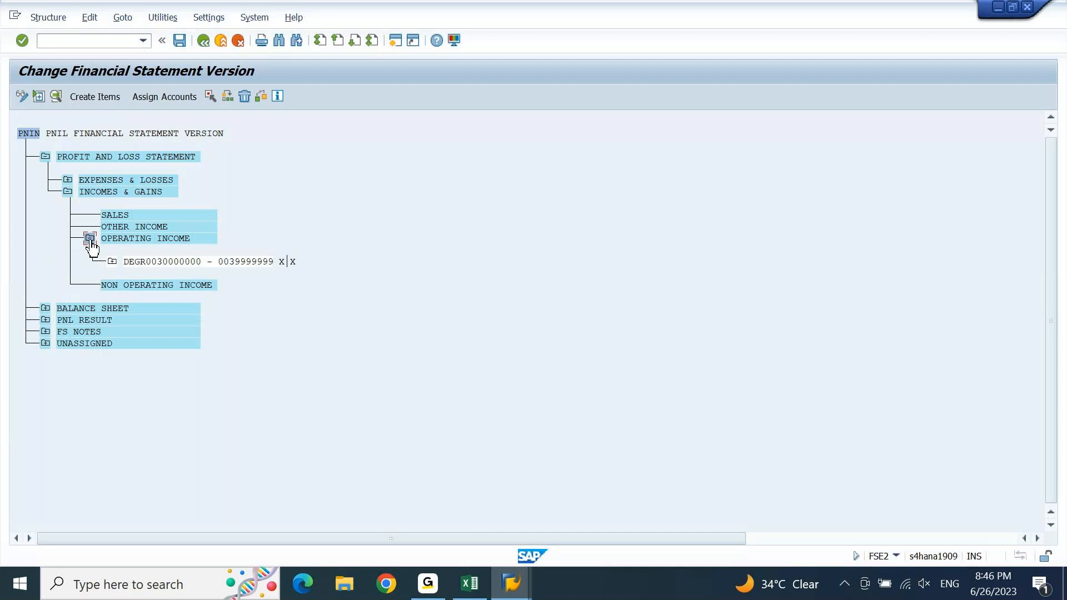
double_click(169, 241)
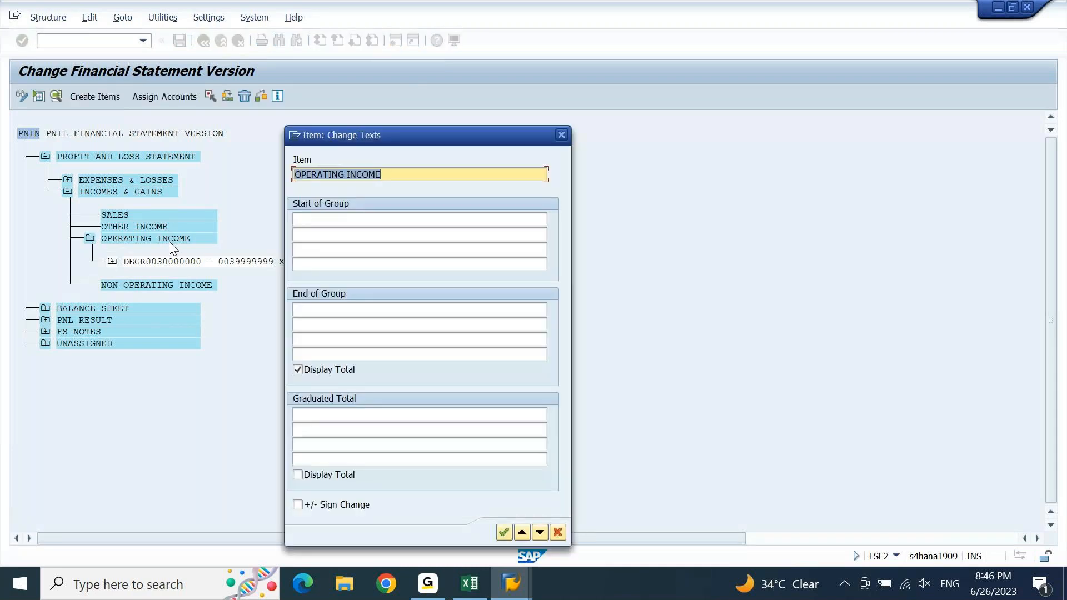
click(298, 505)
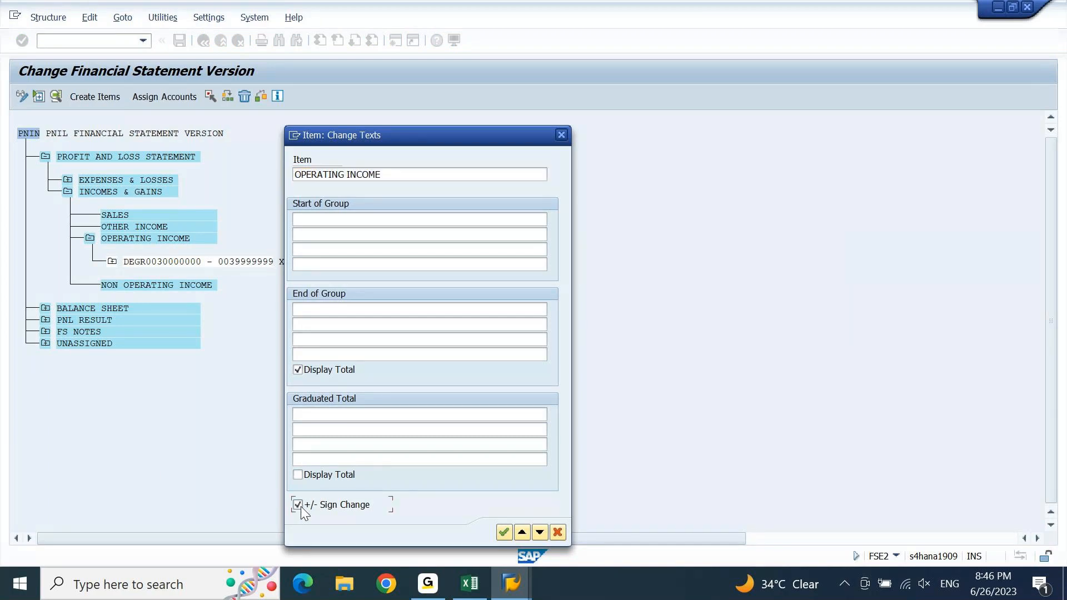
click(504, 532)
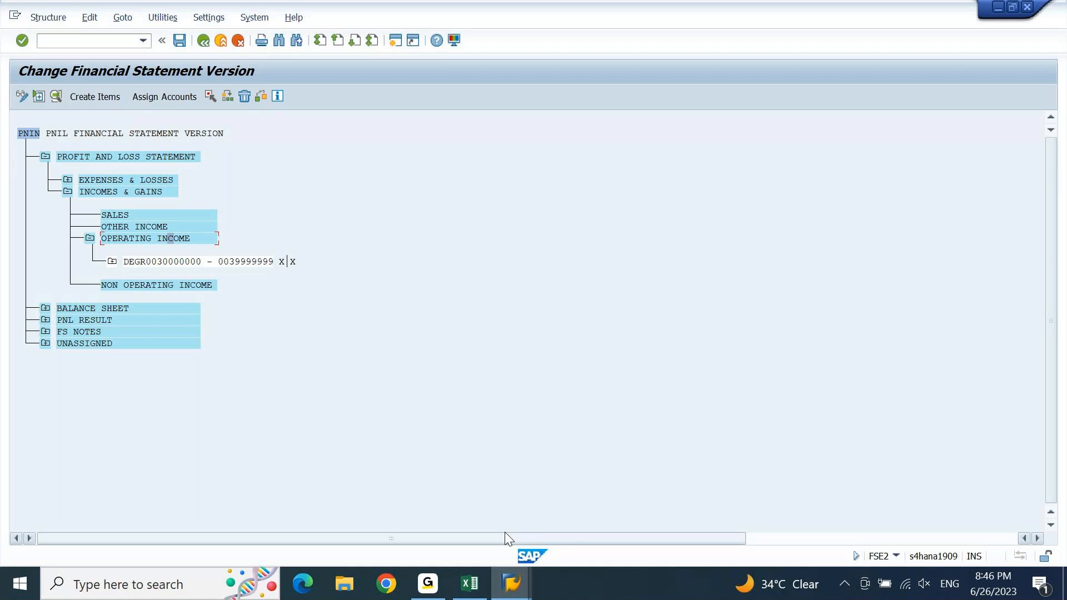
Step: Turn on +/- Sign Change for the OPERATING EXPENSES item under EXPENSES & LOSSES
click(68, 182)
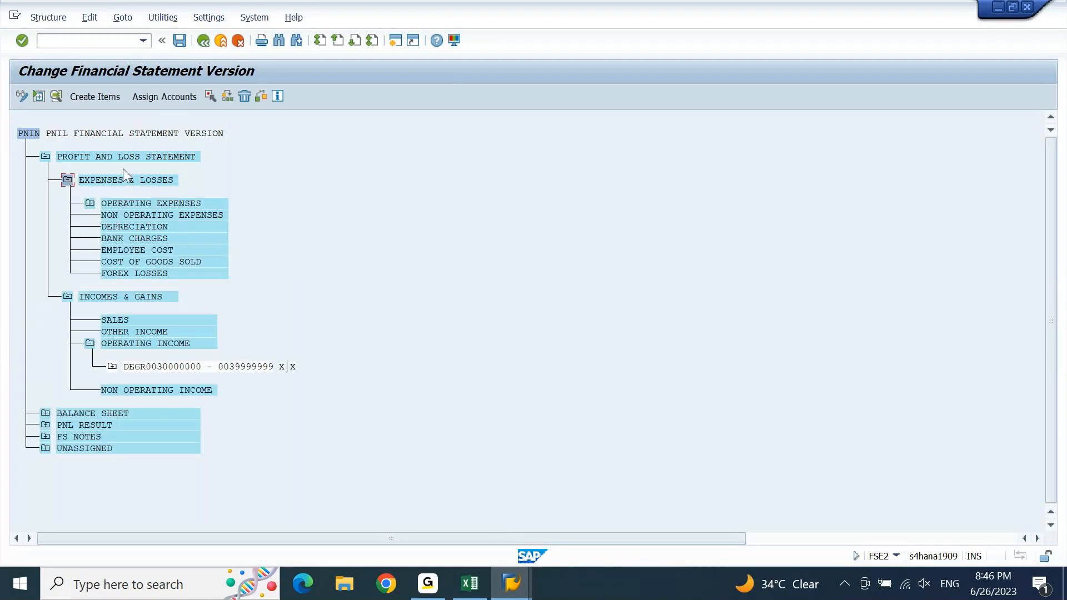
double_click(165, 204)
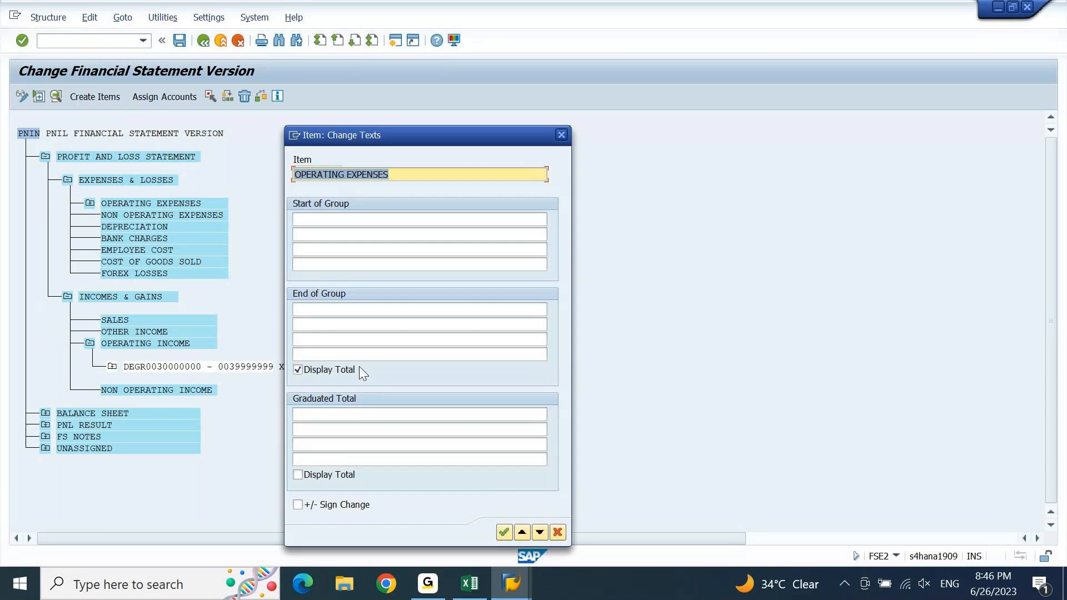
click(309, 509)
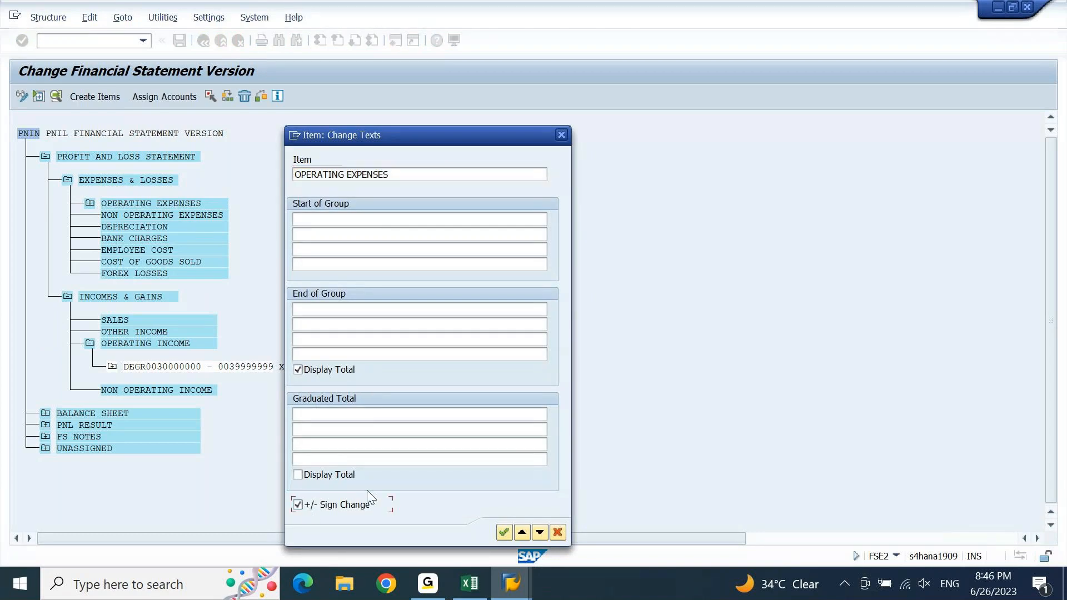
click(502, 533)
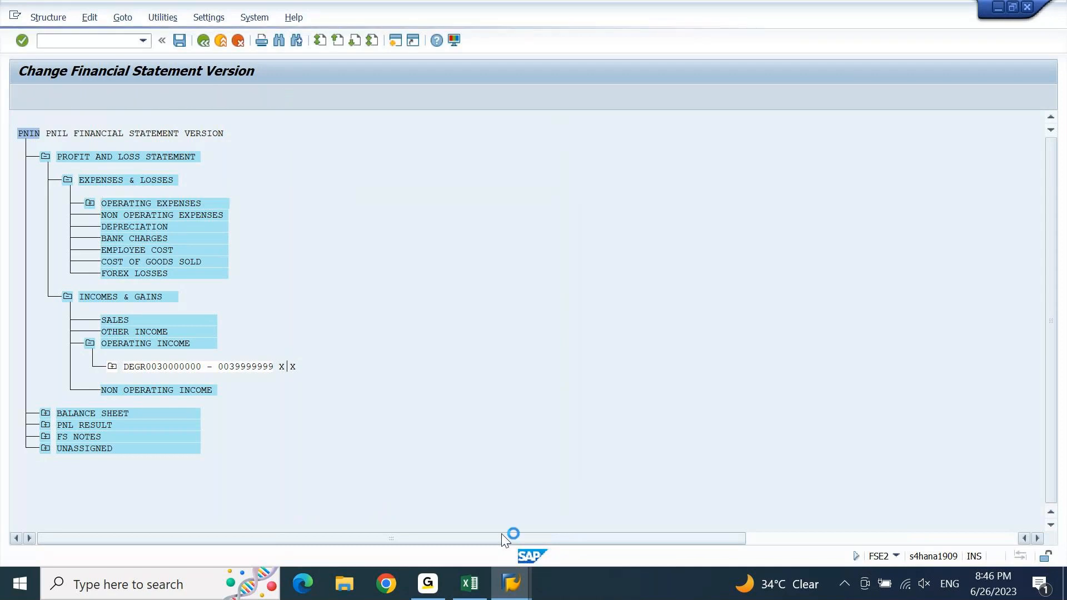
Step: Save the PNIN financial statement version and confirm the replication of its hierarchy
key(ctrl+s)
key(Tab)
key(Return)
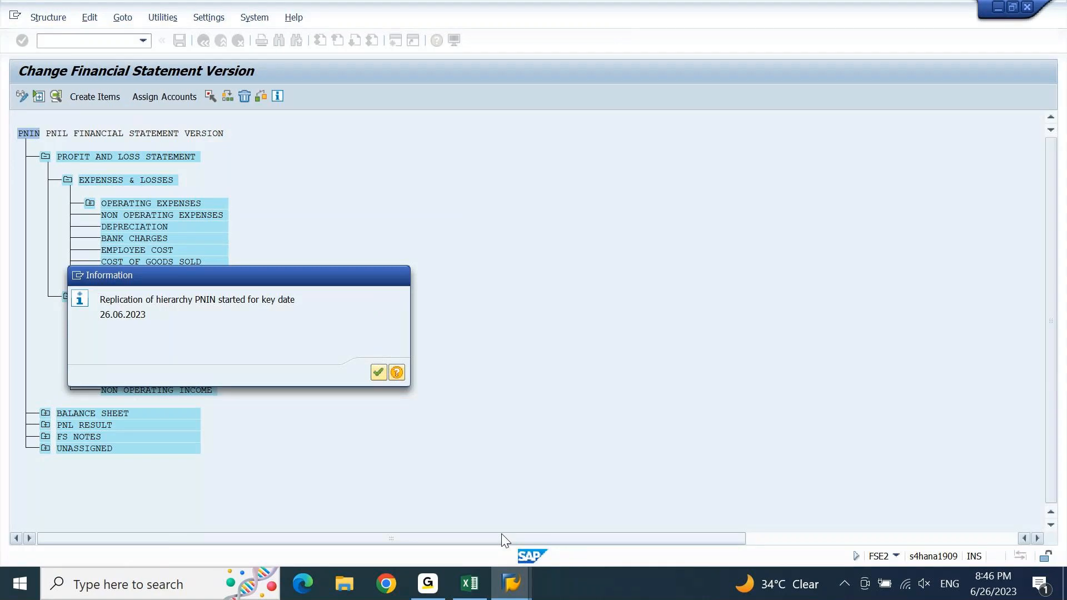
key(Return)
key(Return)
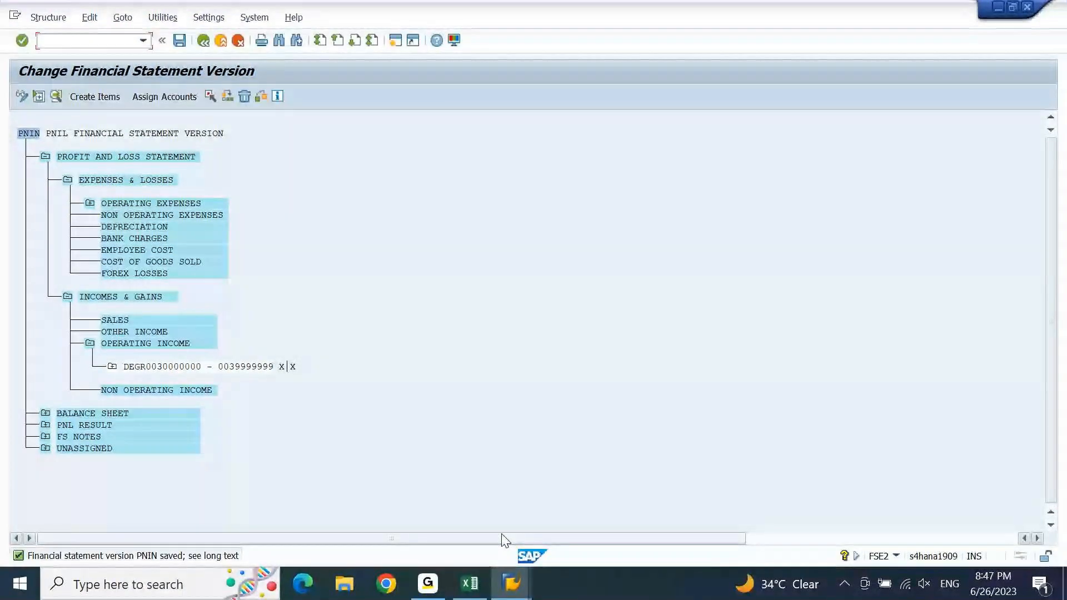
Step: Return to the Financial Statements session, check the income and expense totals in the old output, and restart transaction F.01
mouse_move(522, 590)
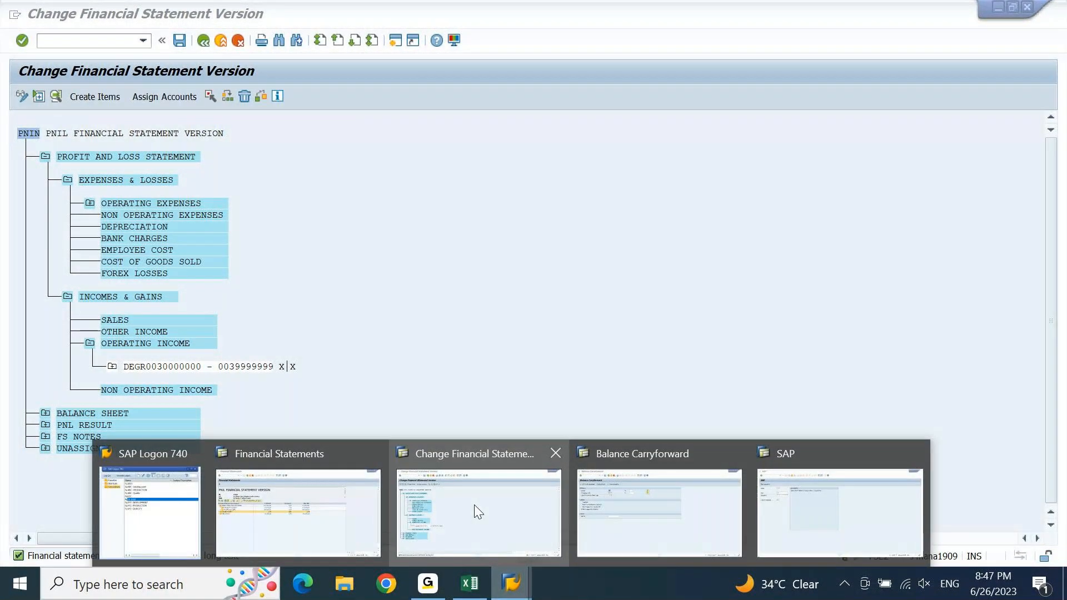
click(264, 498)
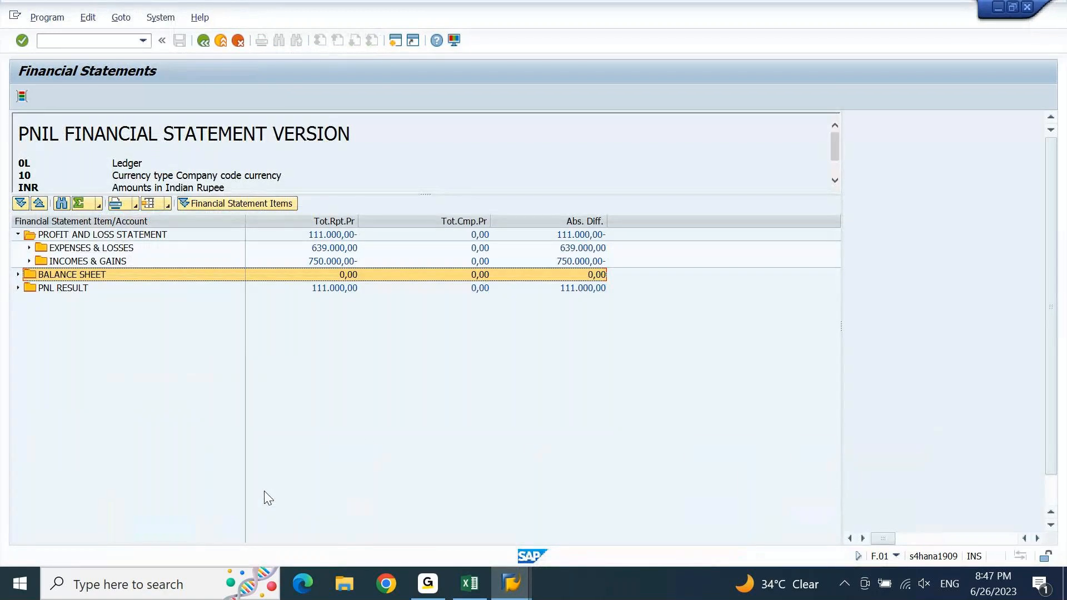
click(336, 263)
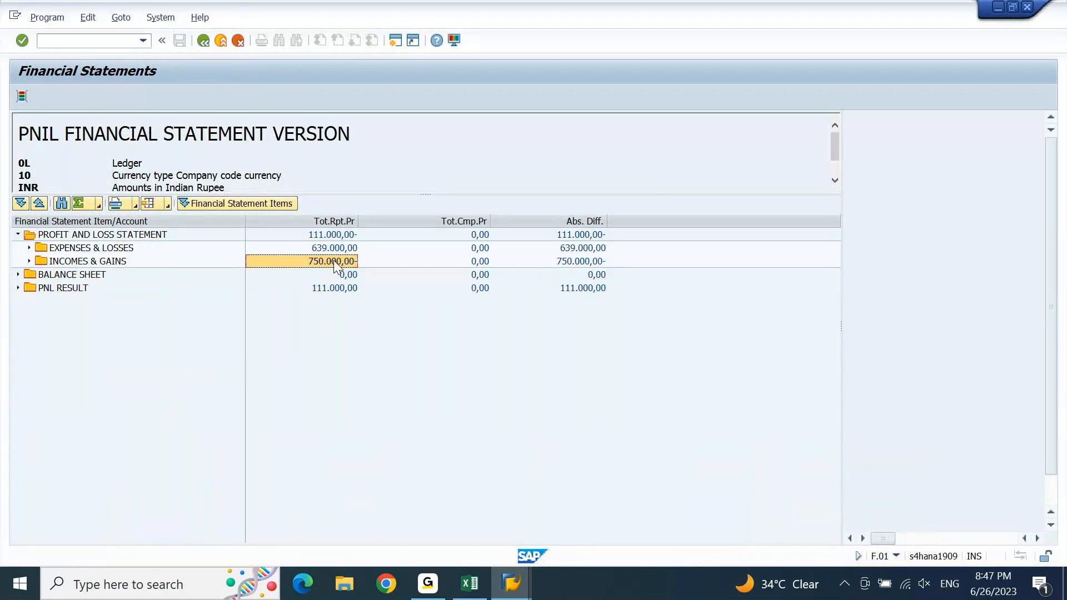
click(343, 249)
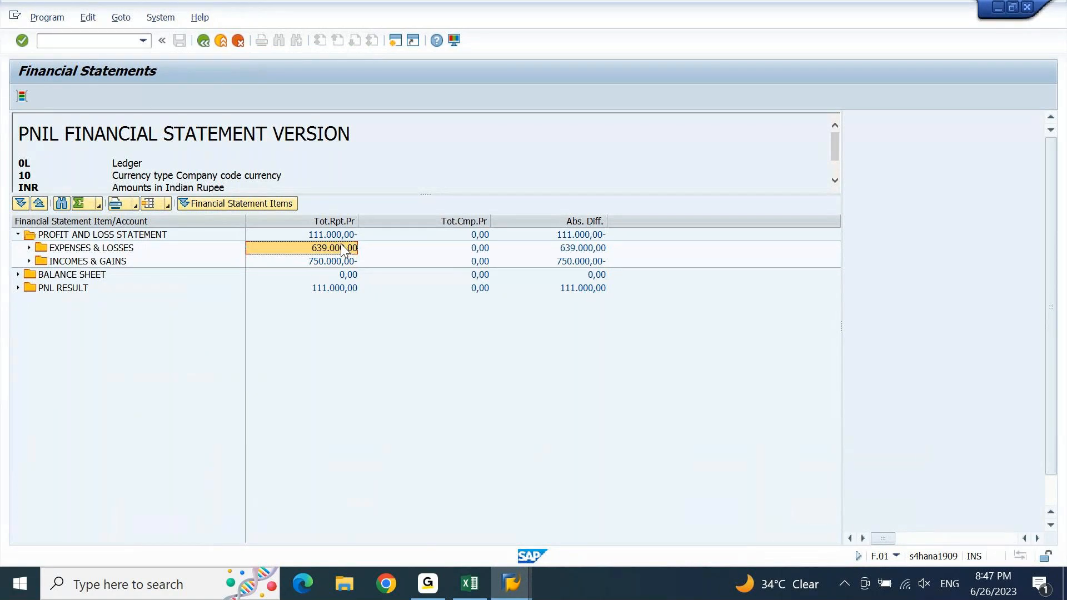
key(F3)
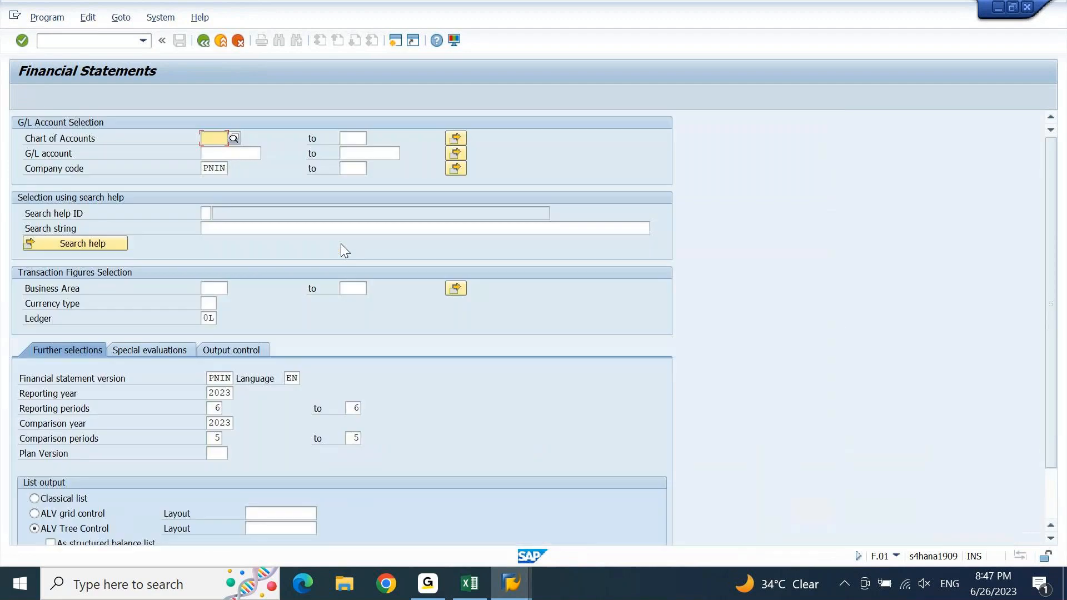
key(F3)
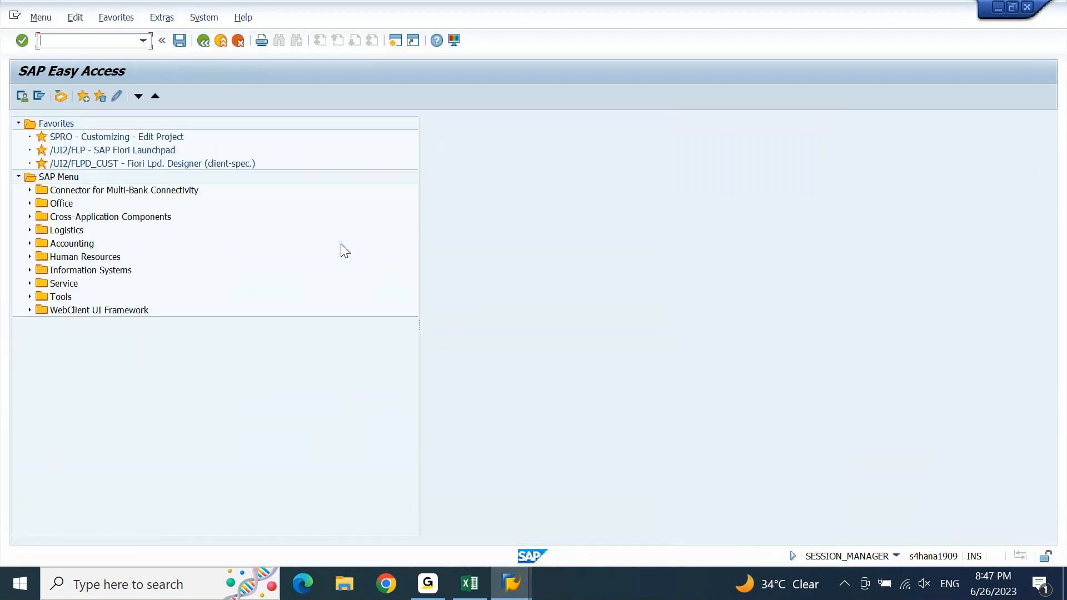
text(F.08)
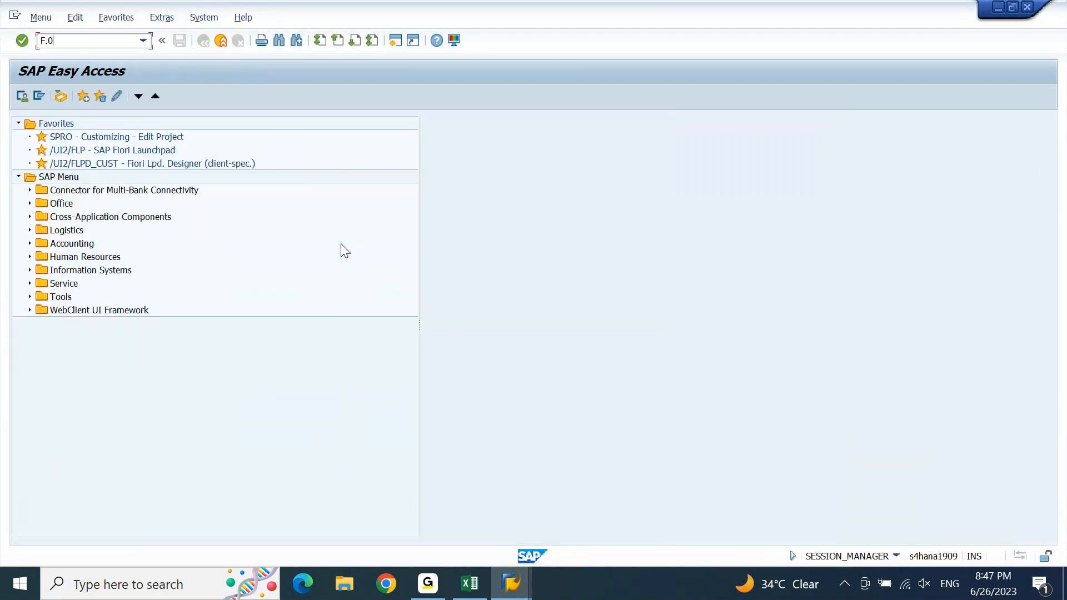
key(Return)
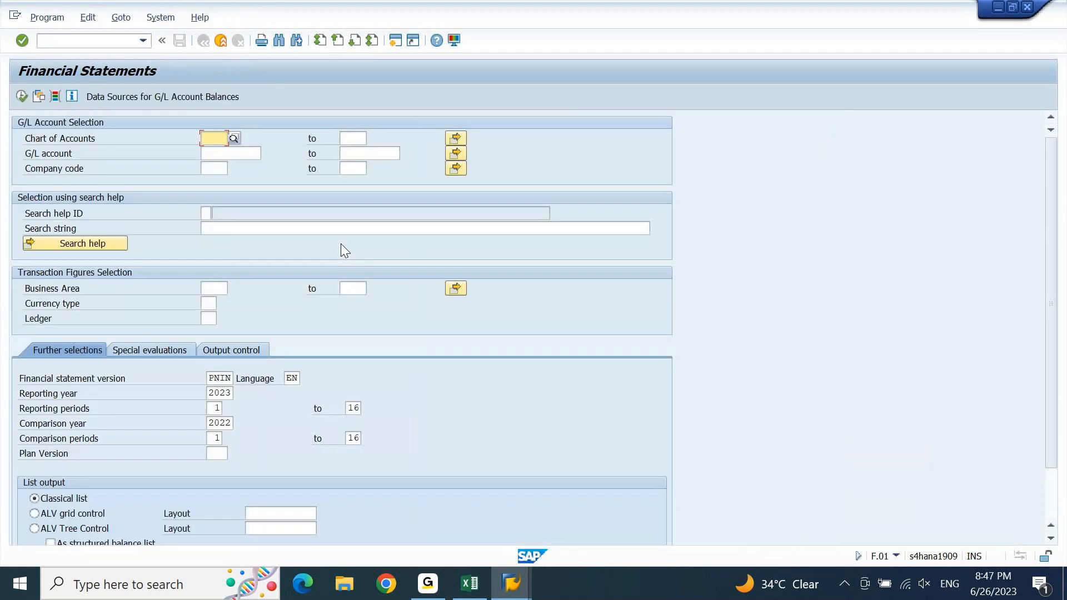
Step: Enter company code PNIN in the F.01 selection and choose ALV Tree Control as the list output
key(Down)
text(PNIN)
key(Down)
key(Down)
key(Down)
key(Down)
key(Down)
key(Down)
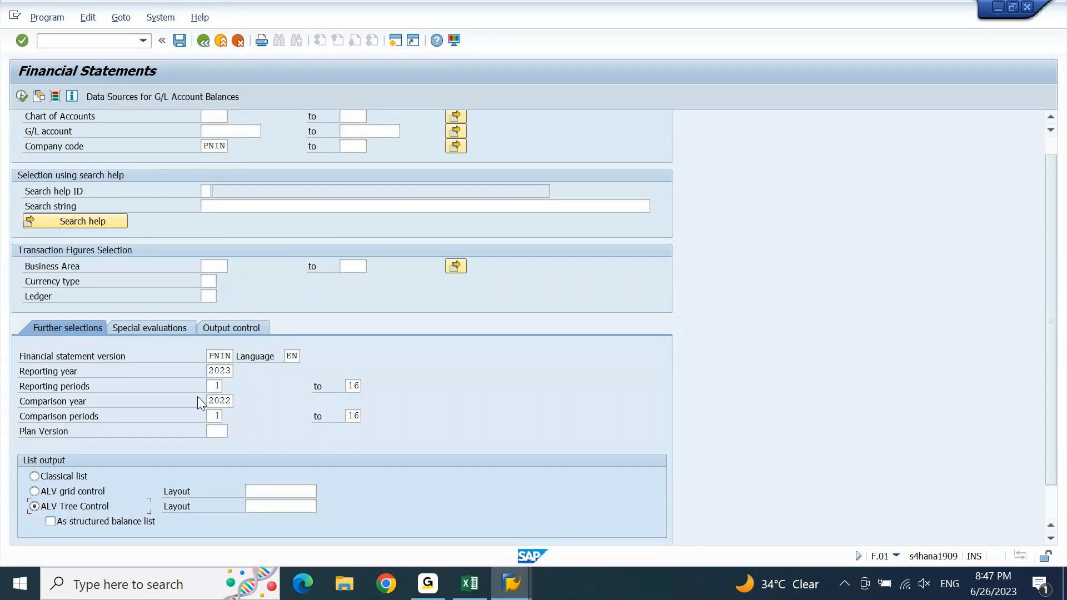
Step: Set the reporting periods to 6 to 6, the comparison year to 2023 and the comparison periods to 6 to 6
double_click(217, 385)
text(6)
key(Tab)
text(6)
key(Tab)
text(3)
key(Tab)
text(6)
key(Tab)
text(6)
Step: Run the F.01 report past the message dialog and collapse the BALANCE SHEET and PNL RESULT nodes in the output tree
key(F8)
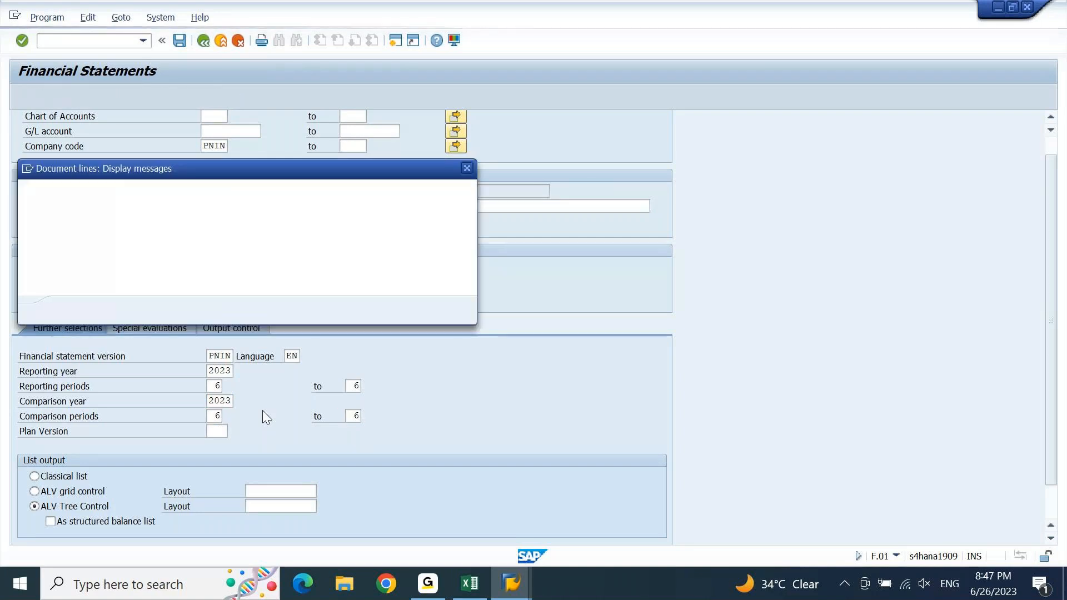
key(Return)
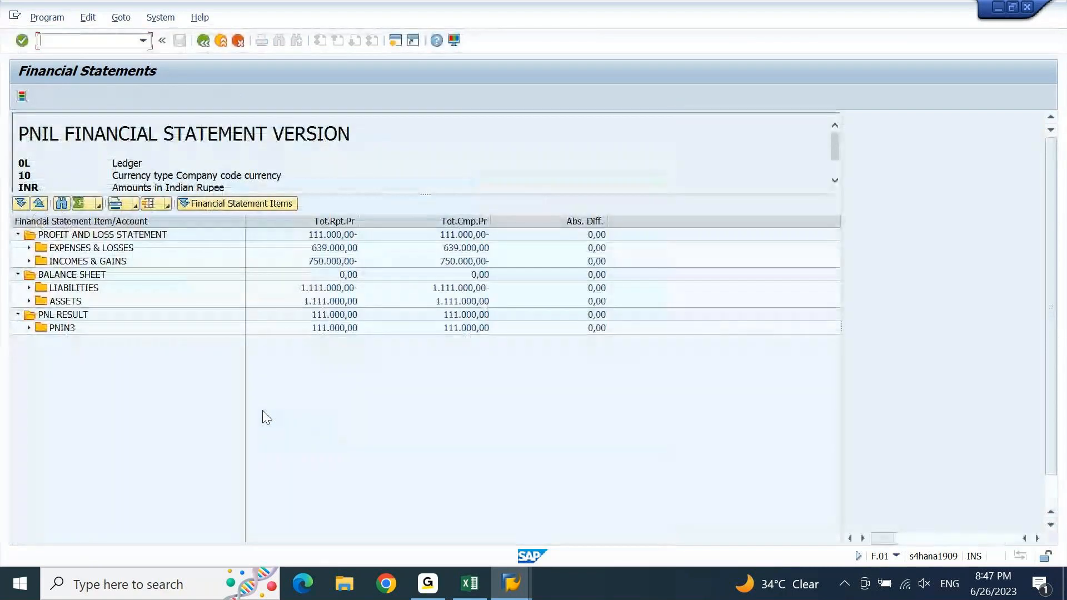
click(18, 275)
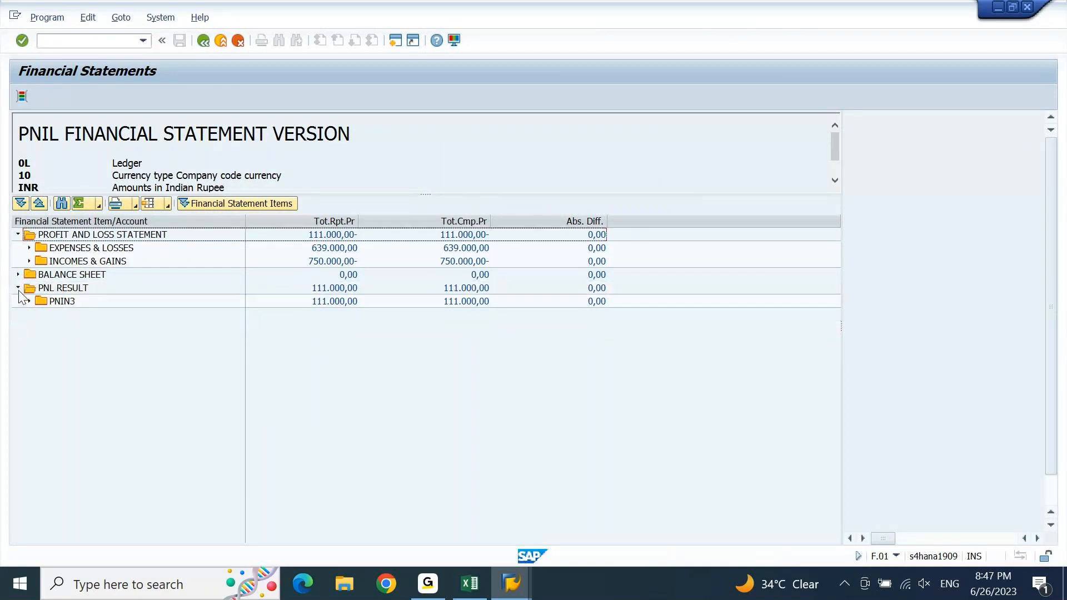
click(19, 289)
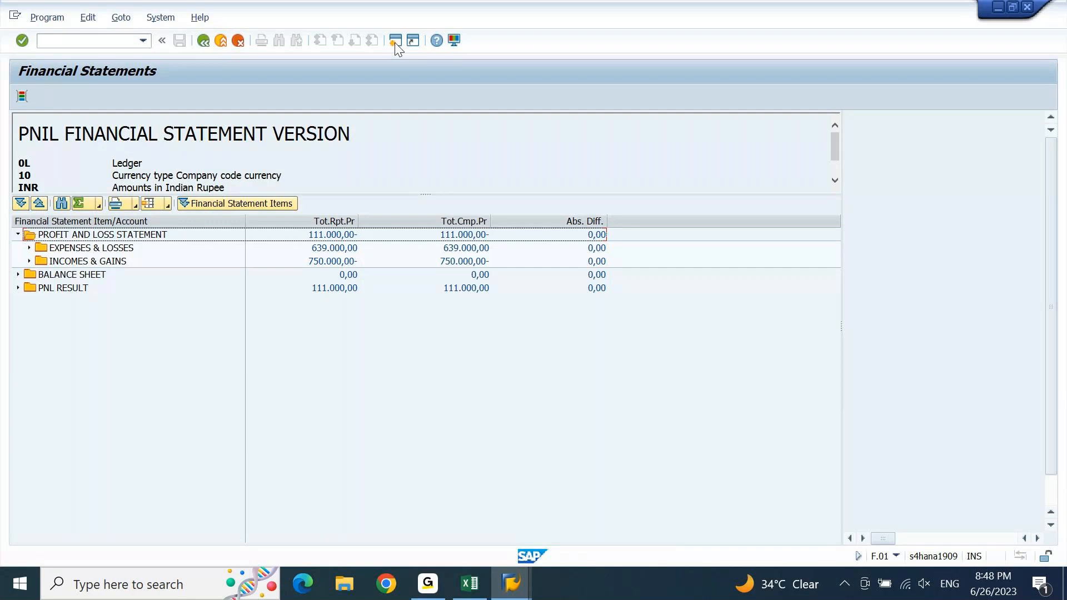
Step: Open a new SAP session and start transaction S_PL0_86000028 in it
click(396, 41)
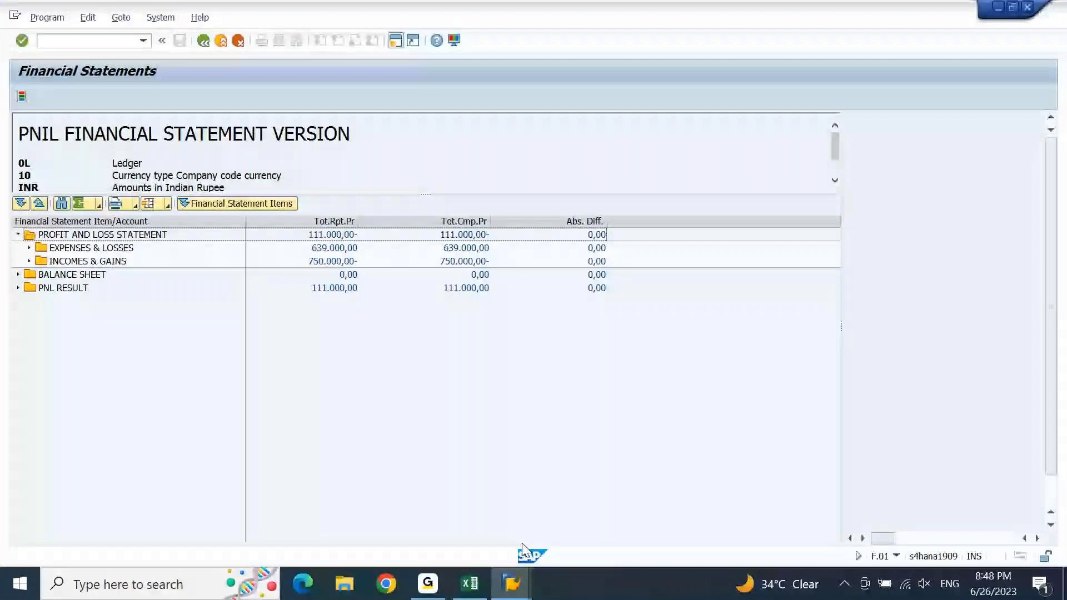
click(512, 584)
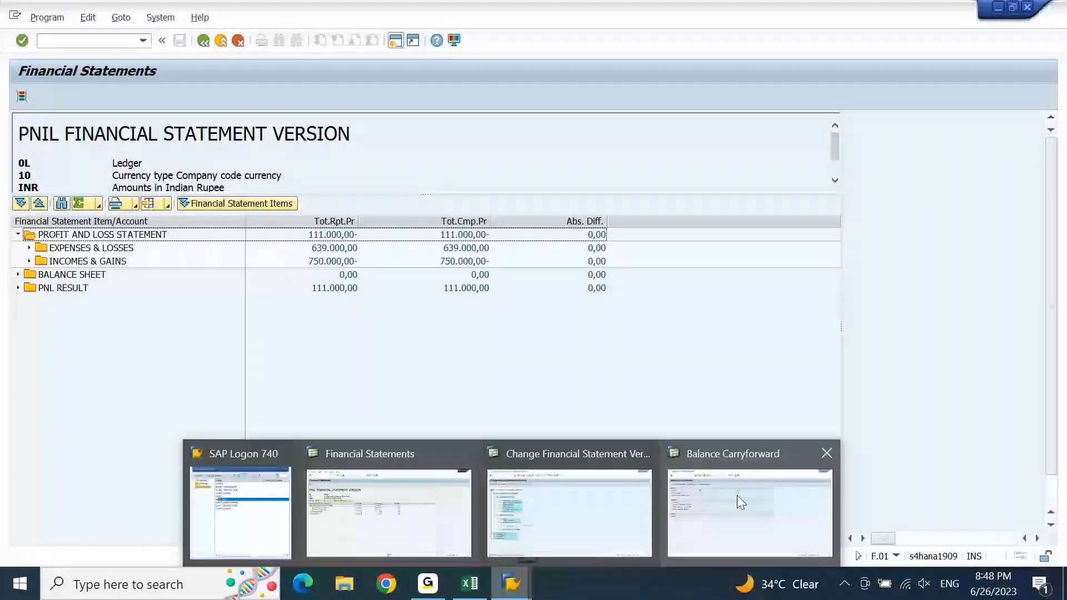
click(737, 496)
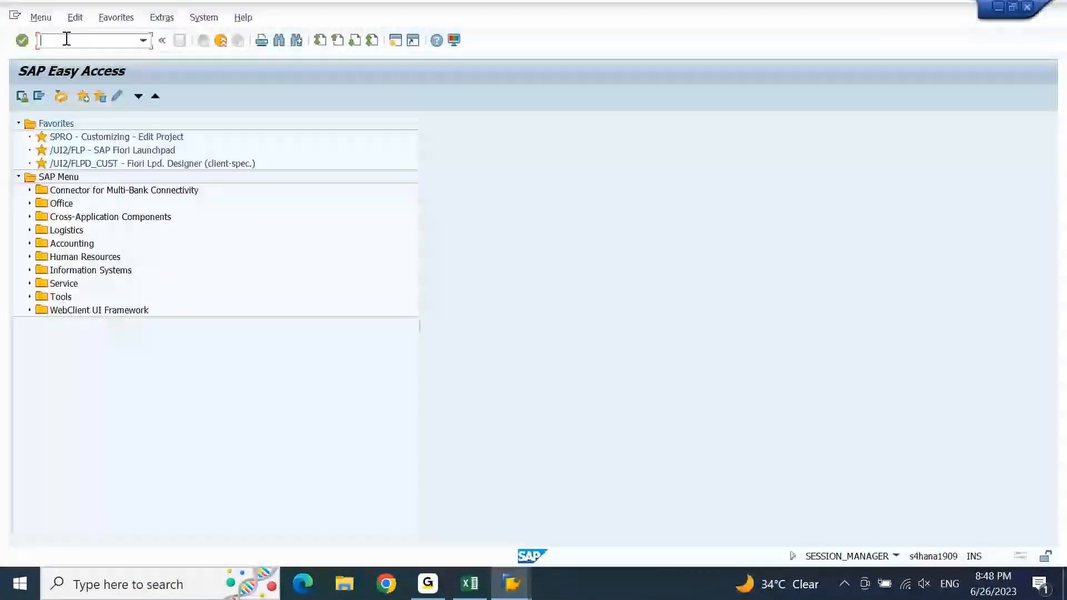
text(S_PL0)
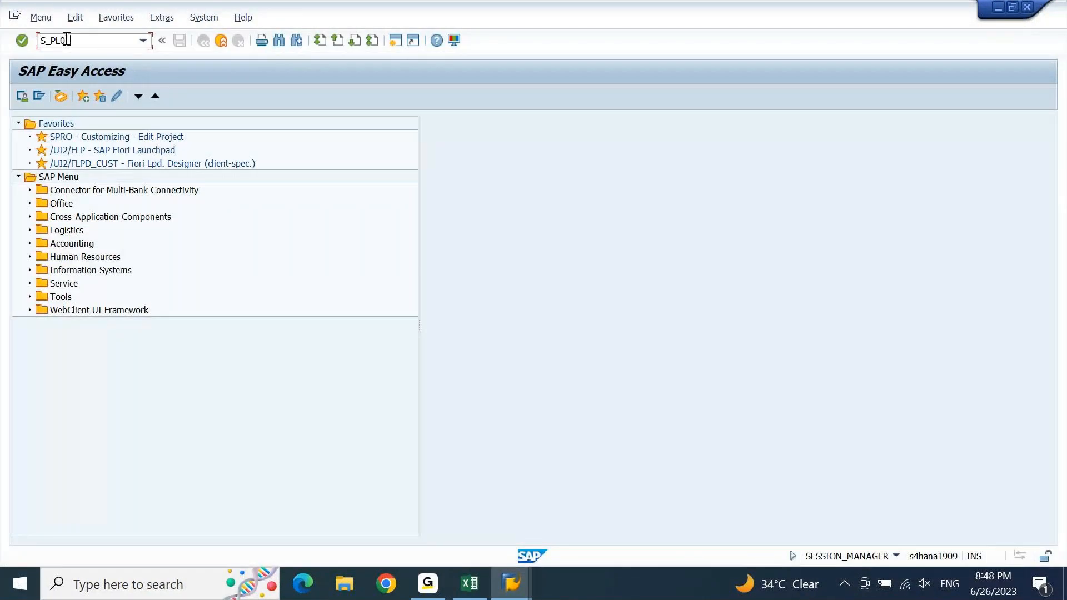
text(_86000030)
key(shift+Left)
key(shift+Left)
text(28)
key(Return)
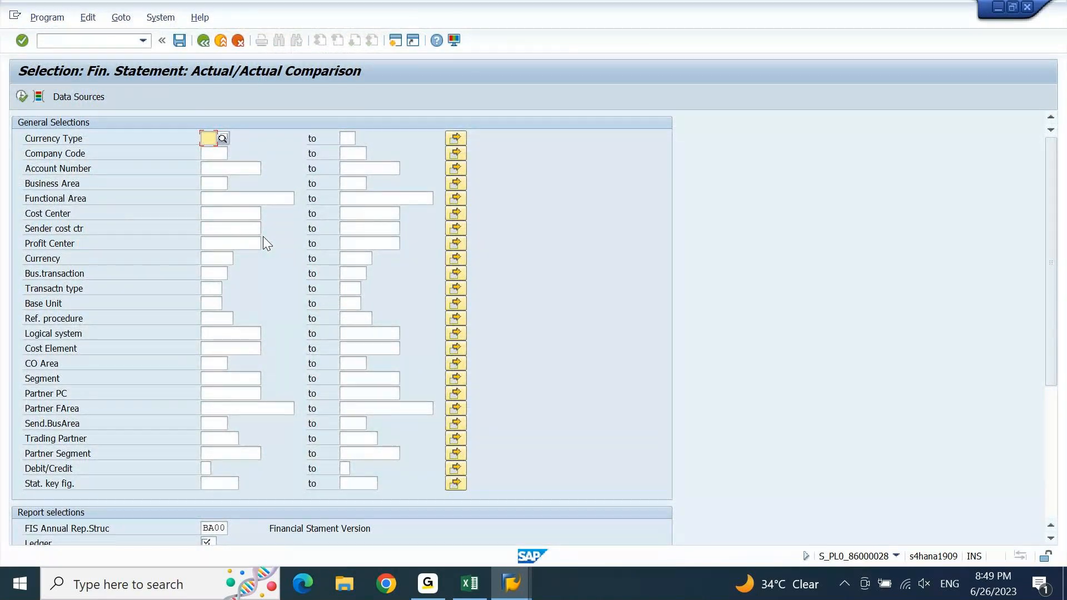
Step: Enter currency type 10 and company code PNIN in the general selections
text(10)
key(Return)
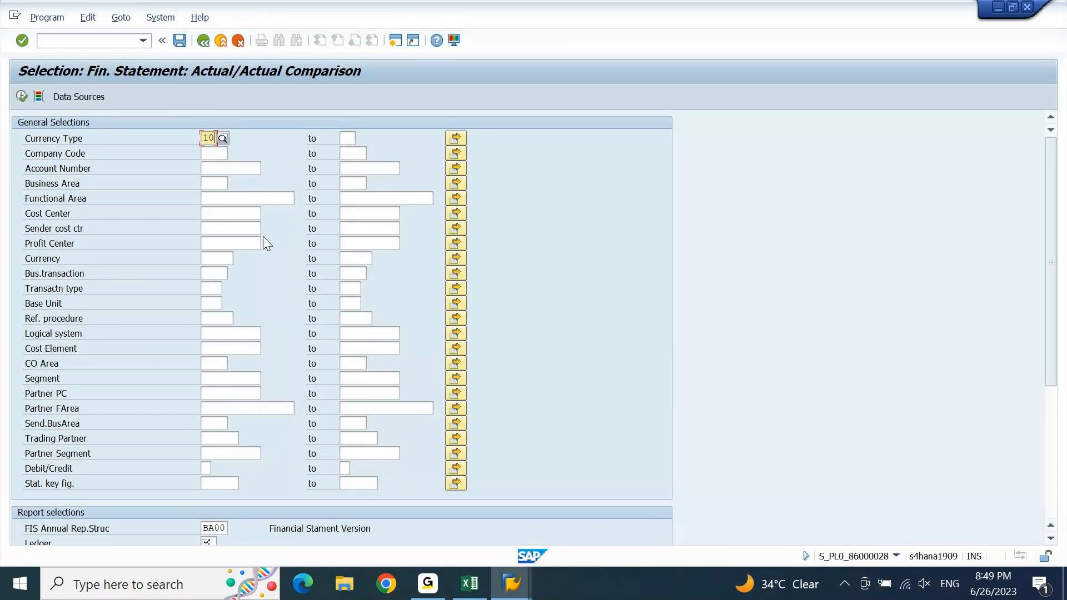
key(Tab)
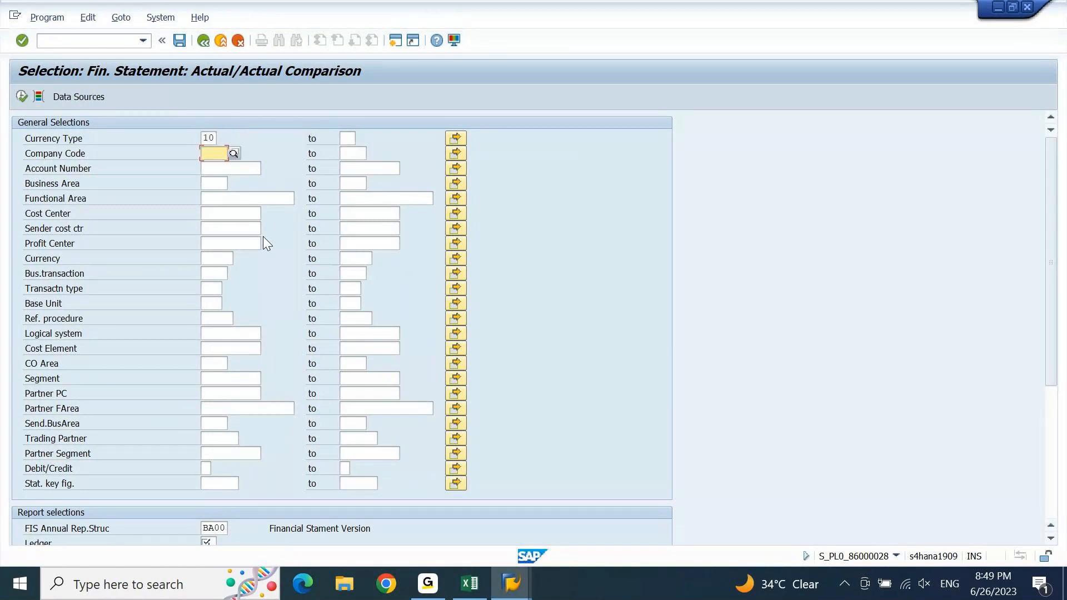
text(PNIN)
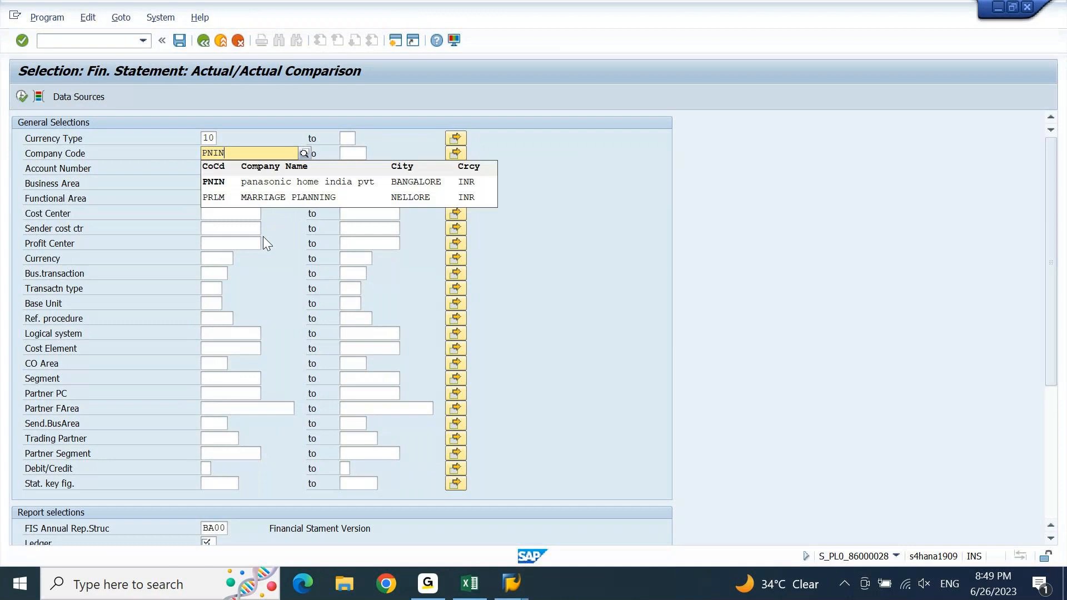
key(Return)
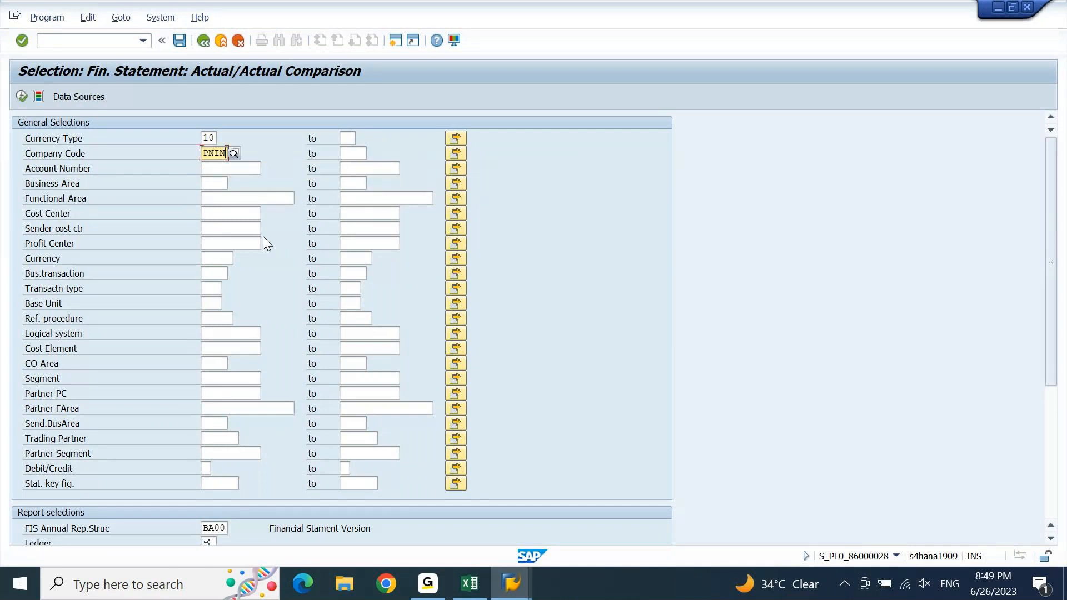
Step: Set the report structure to PNIN, the ledger to 0L, the reporting year to 2023 and the reporting period from 6 to 6
drag(1051, 269, 1055, 411)
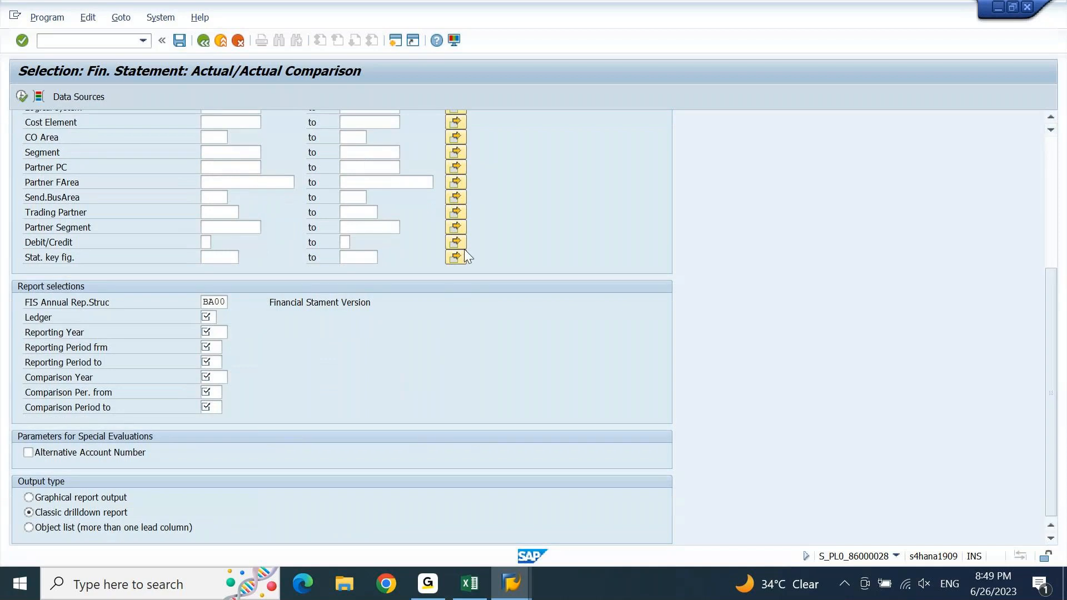
drag(204, 302, 245, 305)
text(PNIN)
click(206, 323)
text(0L)
click(207, 332)
text(2023)
key(Tab)
text(6)
key(Tab)
text(6)
key(Tab)
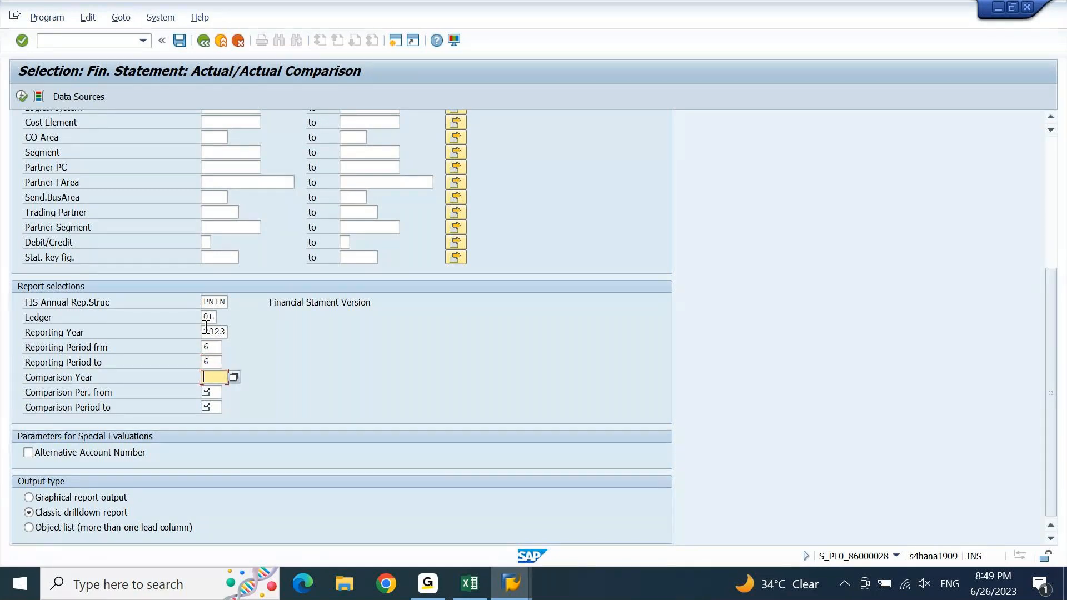
Step: Set the comparison year to 2023 and the comparison period from 5 to 5
text(2023)
key(Tab)
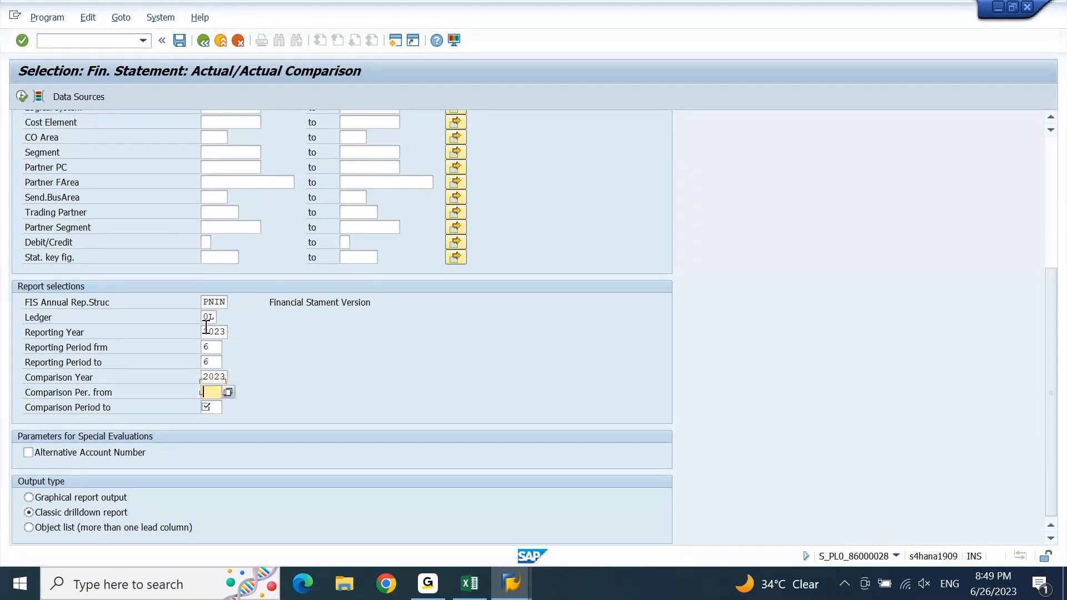
text(5)
key(Tab)
text(5)
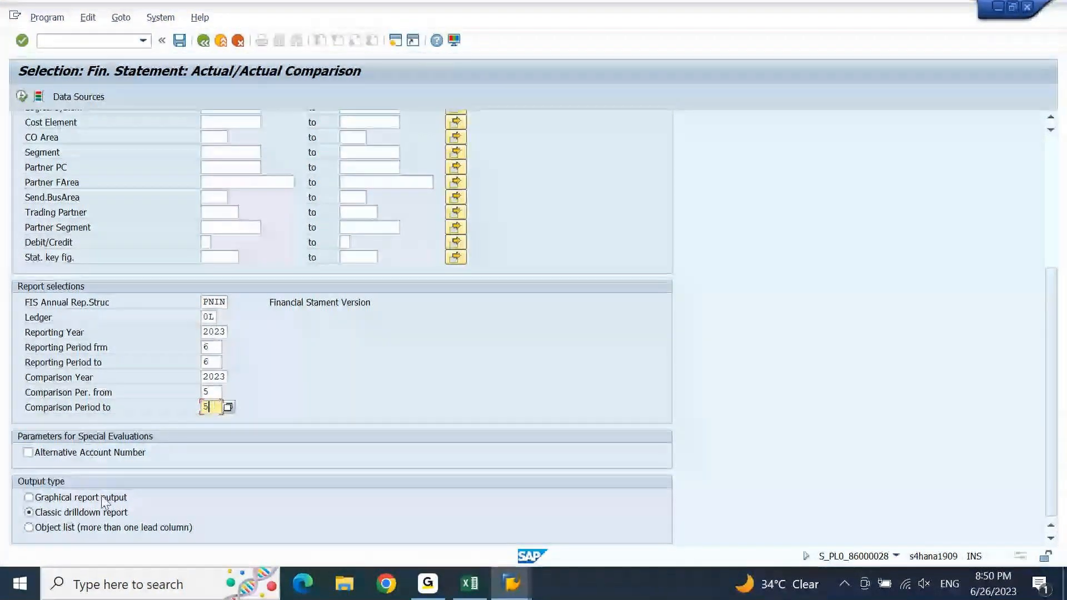
Step: Run the report as an object list, examine the FS items and the Sales amount, and return to the selection screen
click(36, 528)
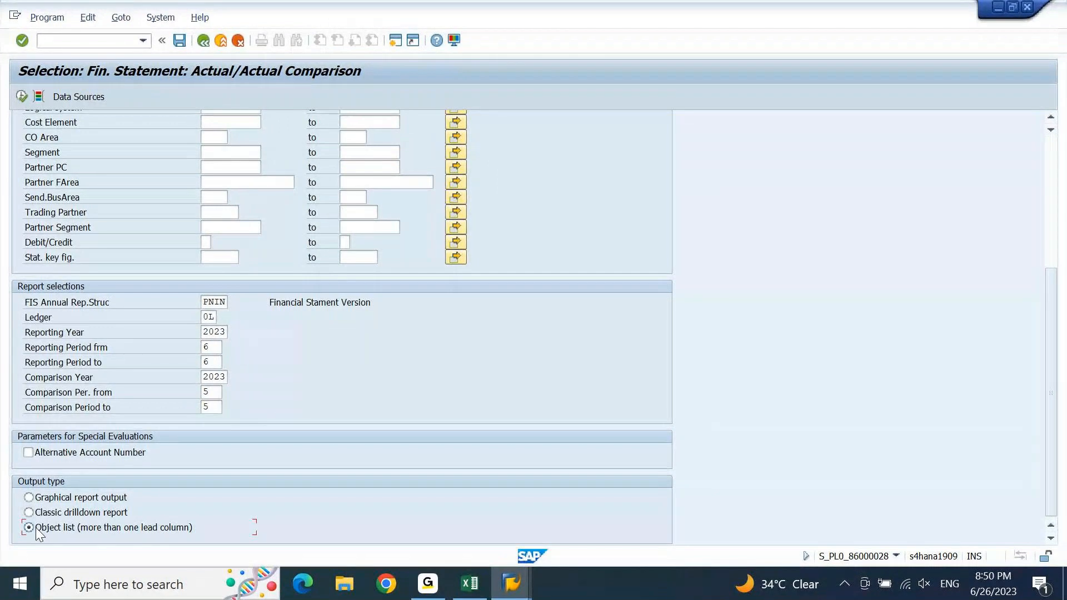
key(F8)
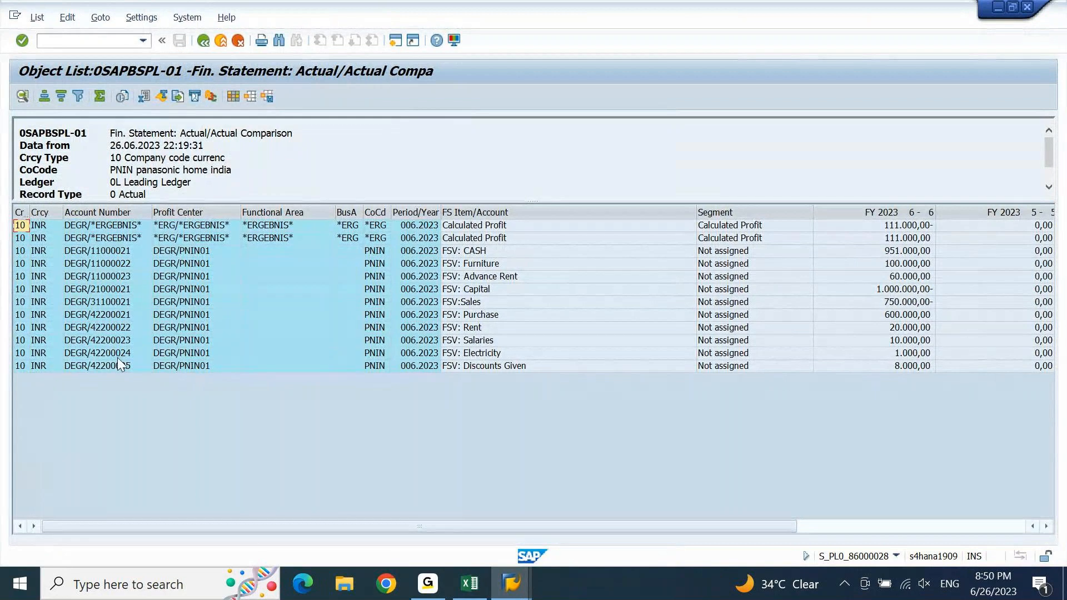
click(500, 212)
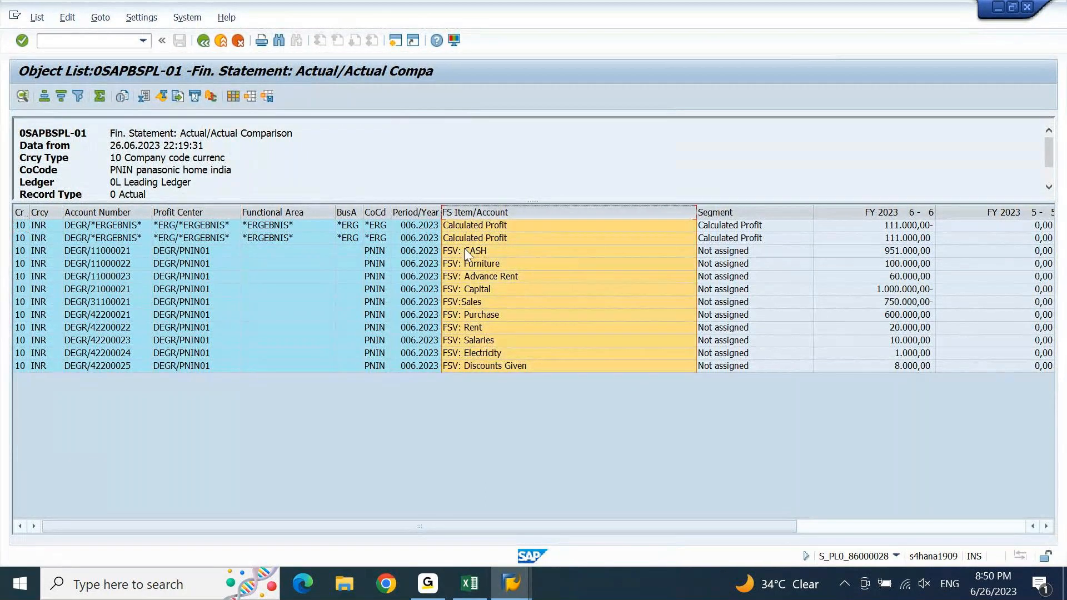
click(467, 263)
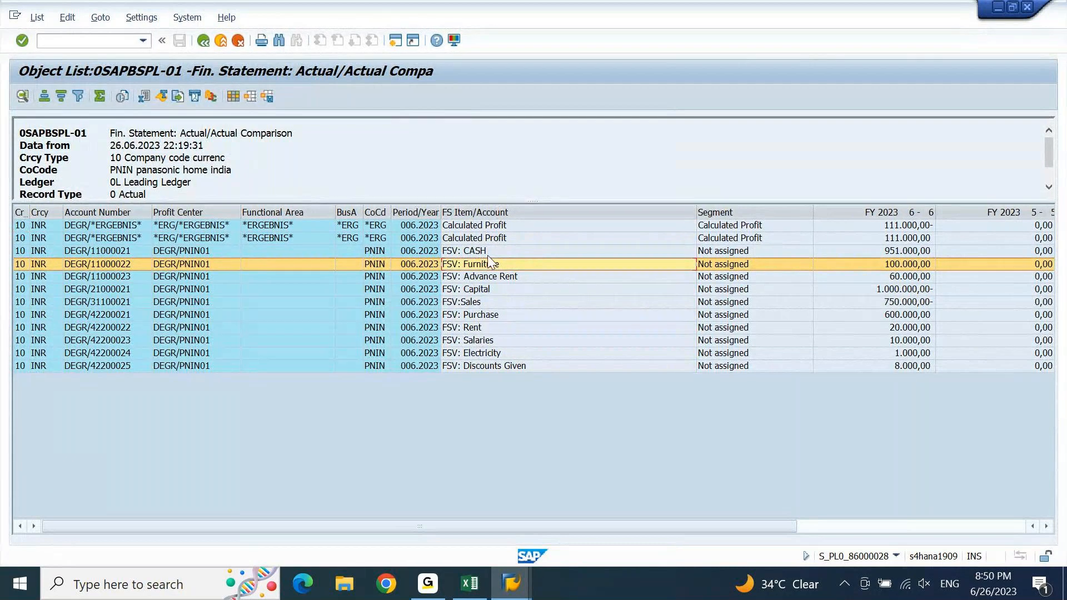
click(482, 305)
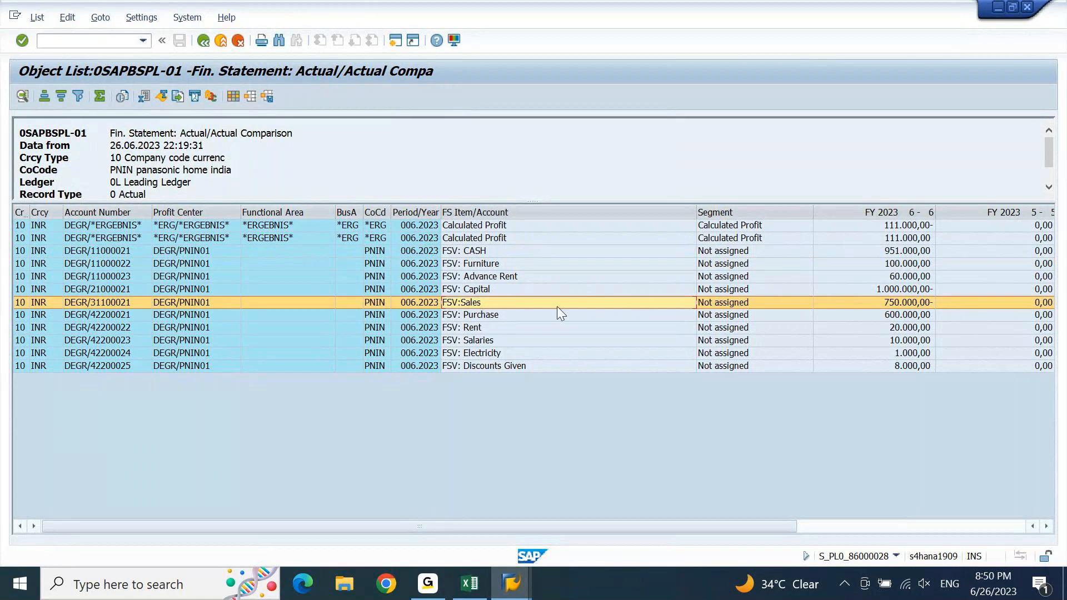
click(916, 306)
click(918, 305)
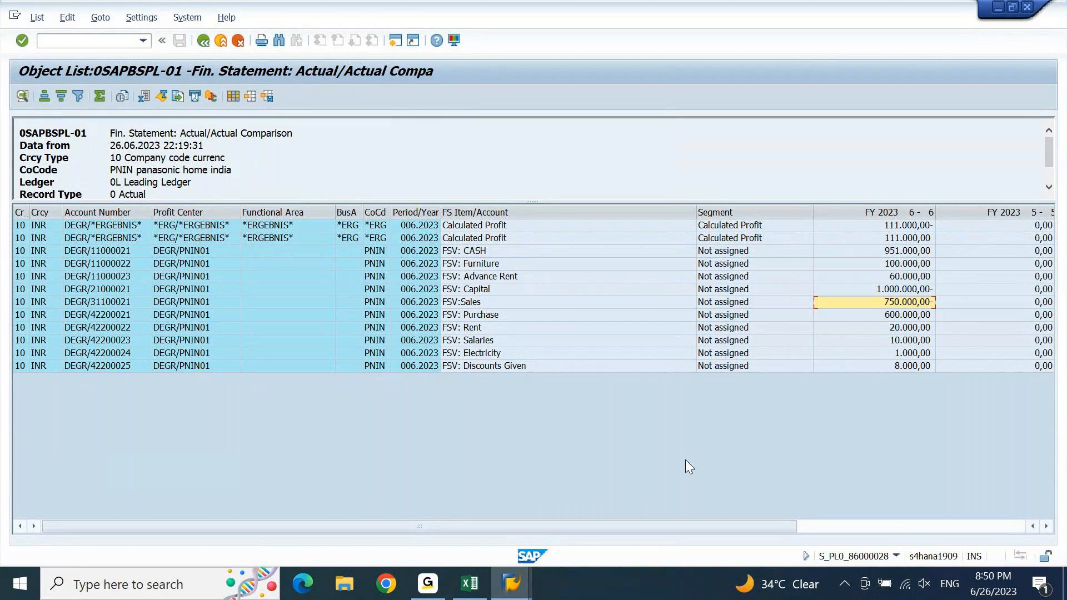
scroll(685, 459, right, 1)
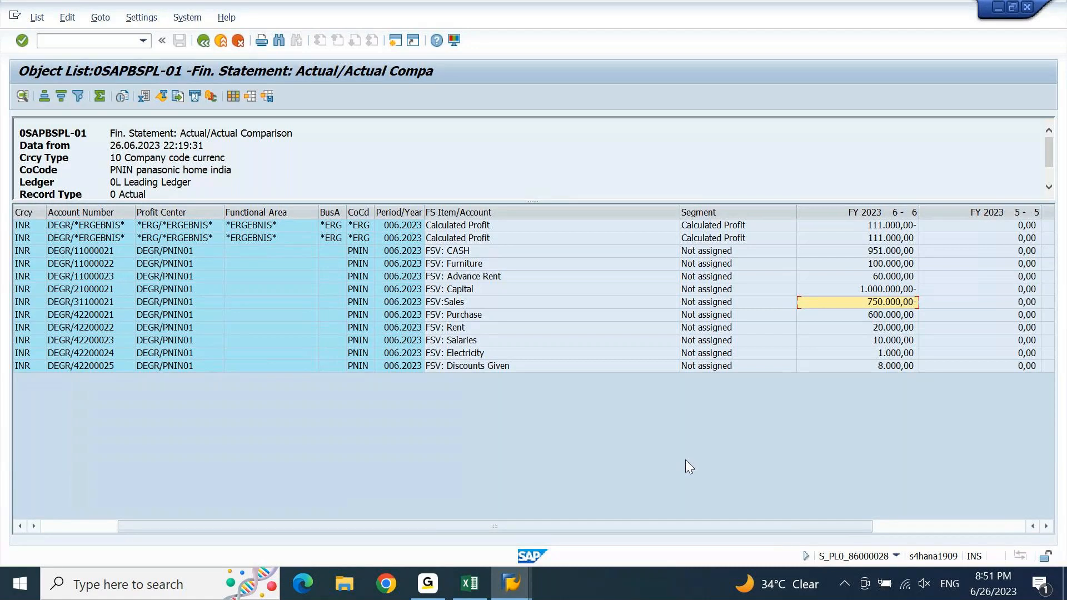
key(F3)
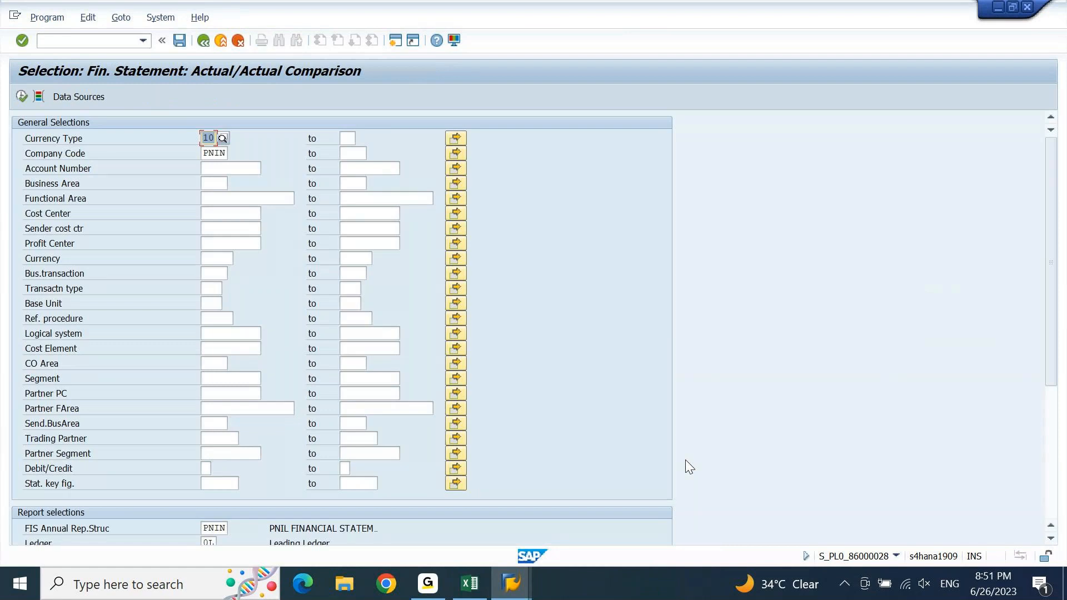
Step: Choose the classic drilldown report as the output type and execute the report
click(1052, 469)
click(30, 514)
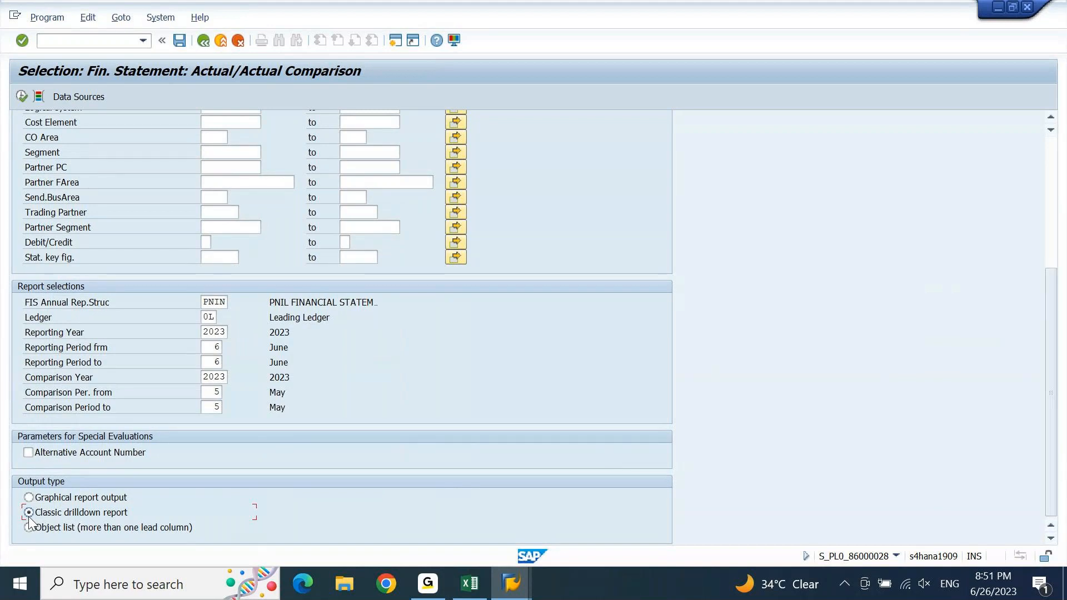
key(F8)
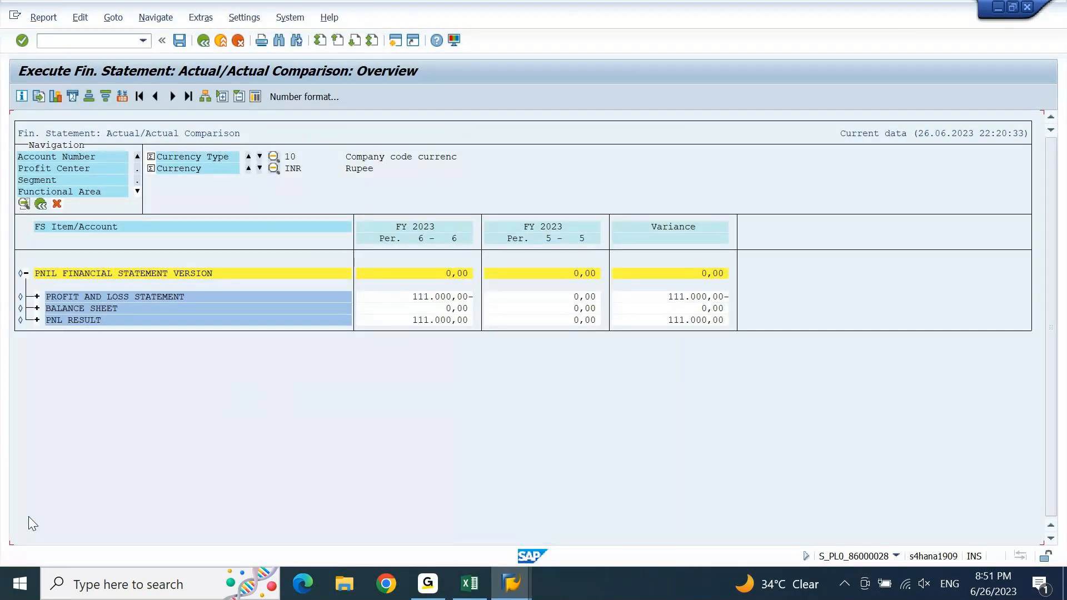
Step: Expand PROFIT AND LOSS STATEMENT down to the accounts under OPERATING EXPENSES and OPERATING INCOME to check the signs of their amounts
click(37, 298)
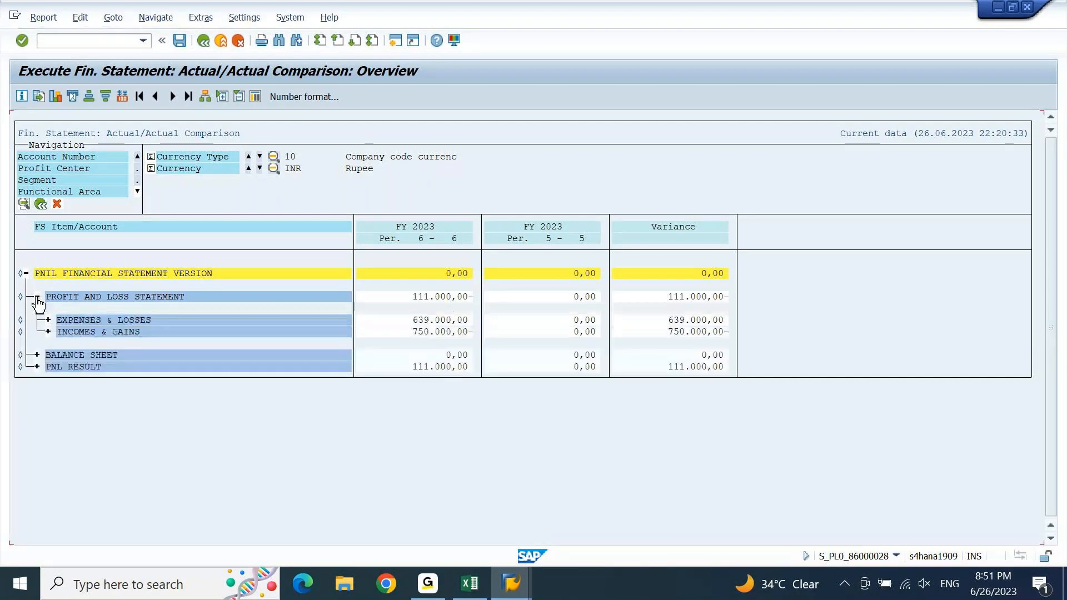
click(48, 333)
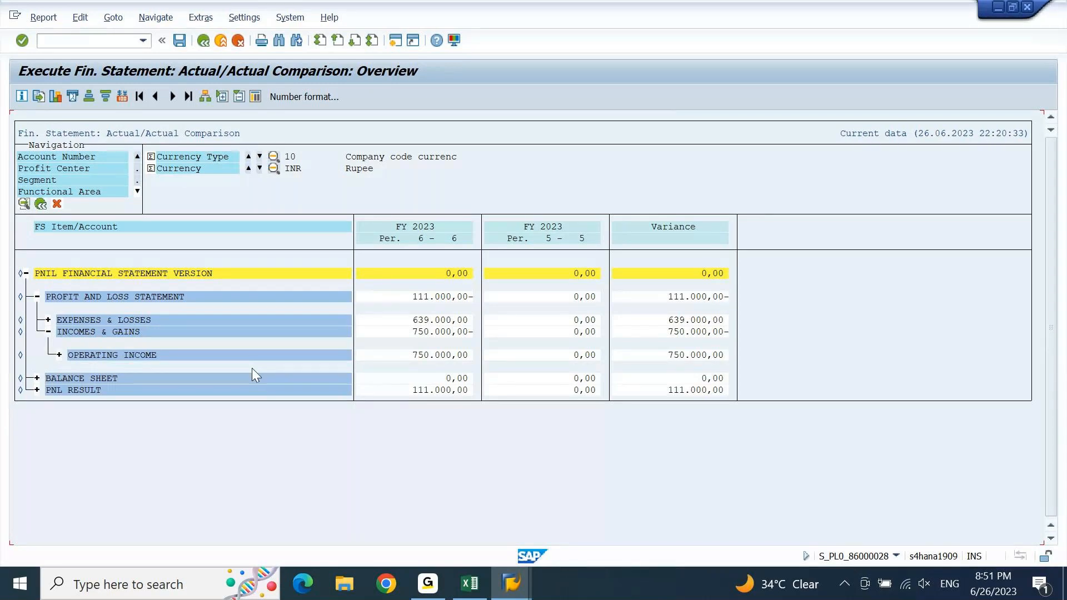
click(48, 320)
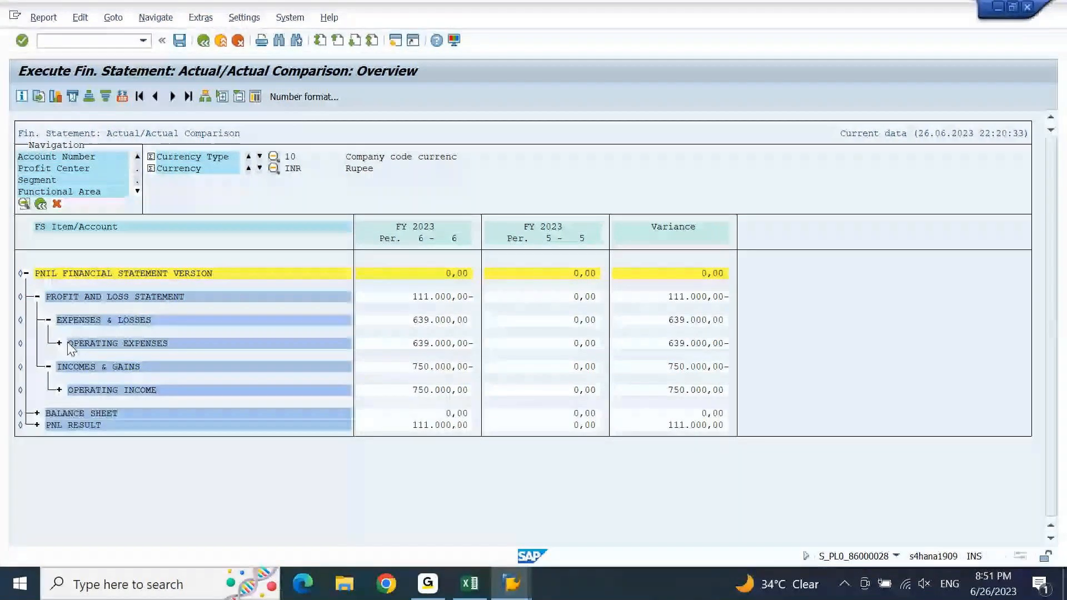
click(59, 344)
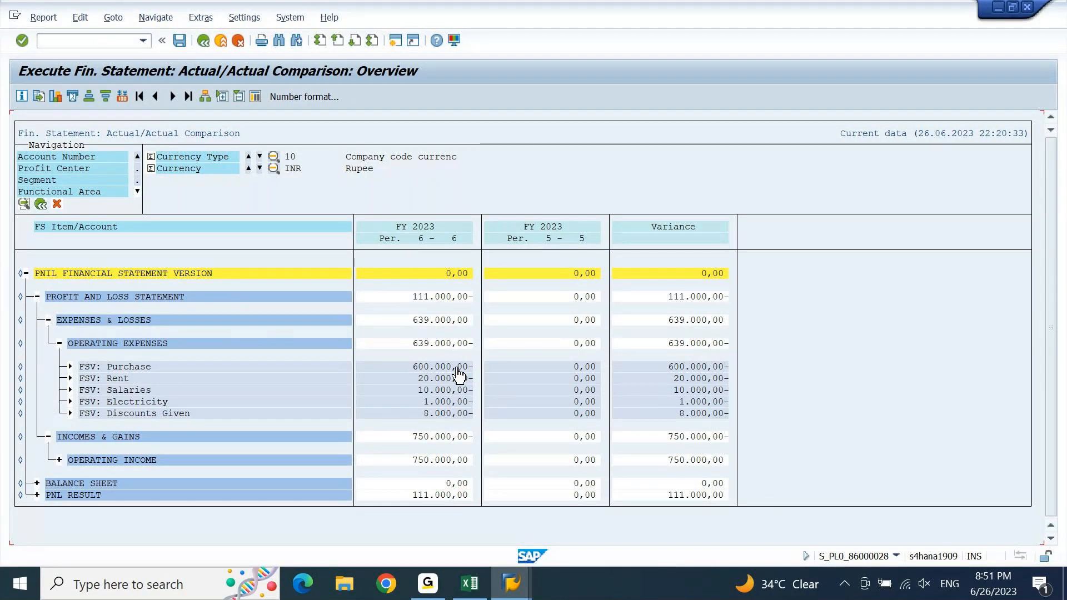
click(61, 461)
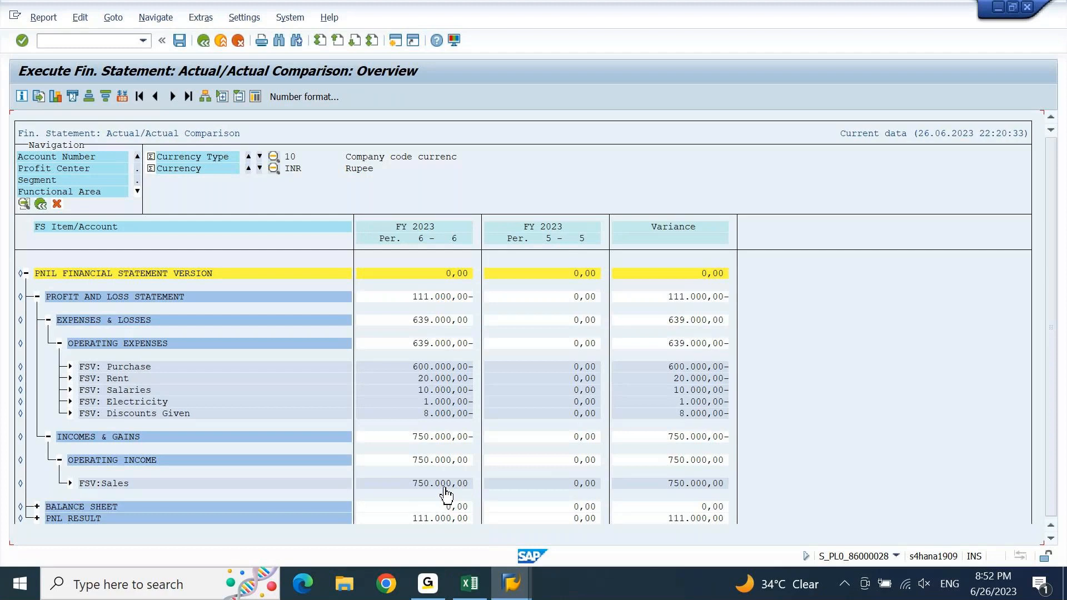
Step: Switch back to the Financial Statements session with the F.01 tree output
mouse_move(512, 584)
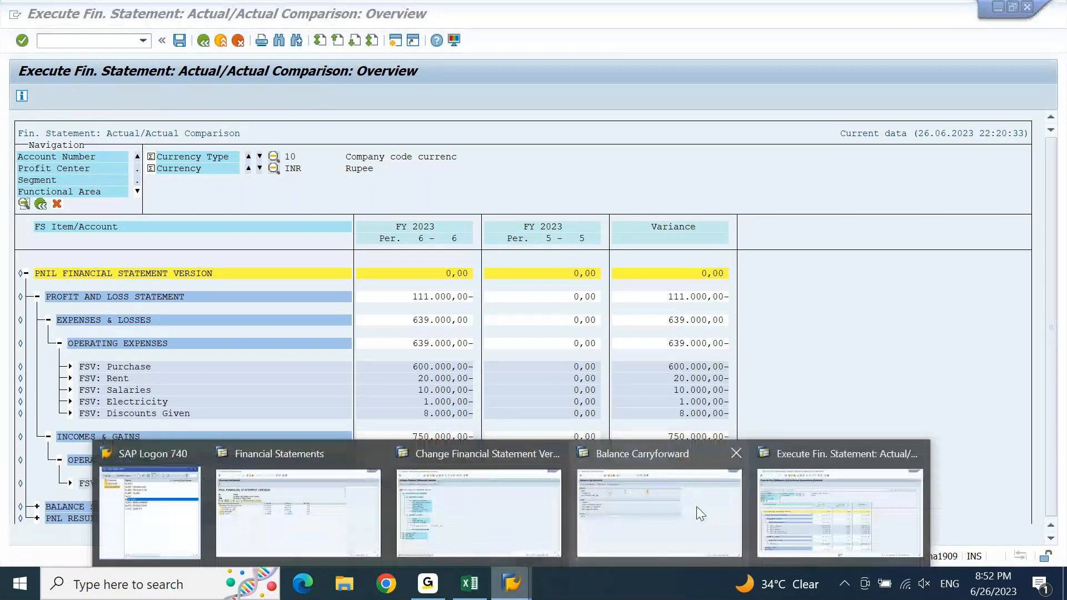
mouse_move(623, 522)
click(344, 509)
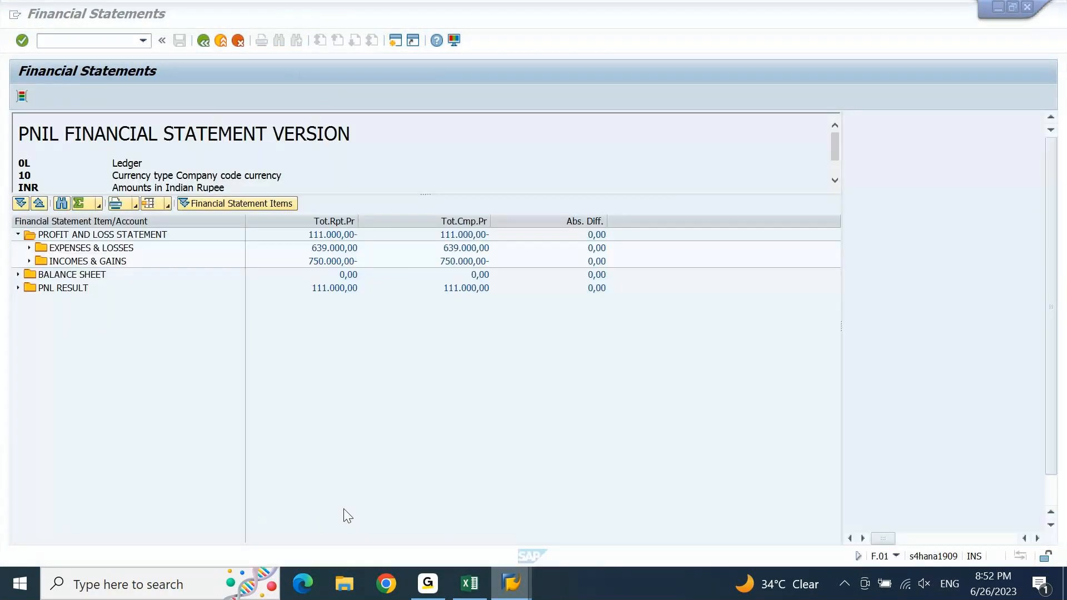
Step: Expand INCOMES & GAINS down to the Sales account under OPERATING INCOME and check the sign of its reporting-period amount
click(29, 262)
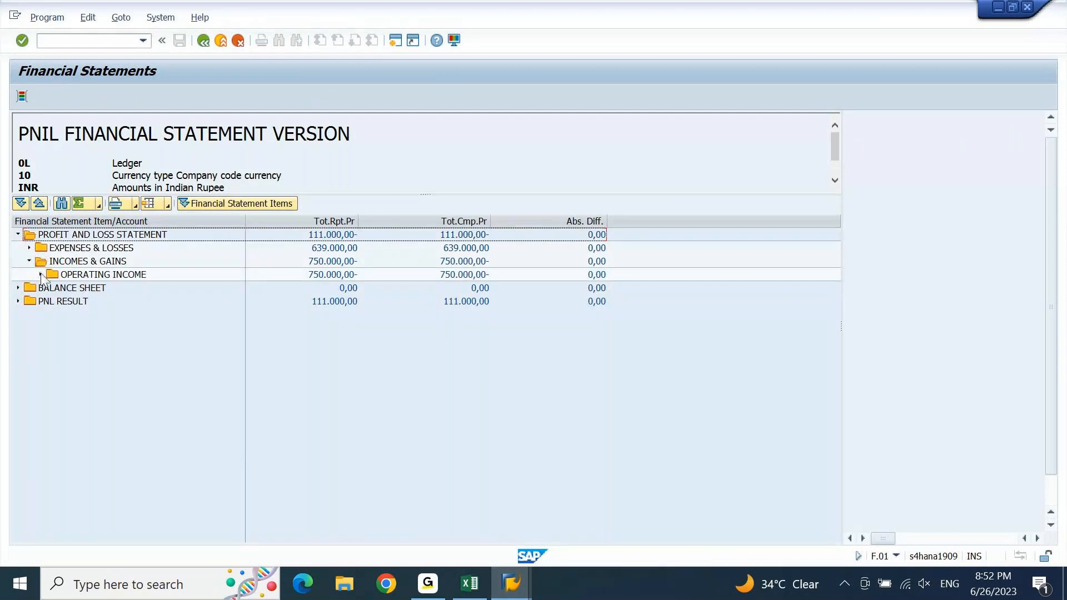
click(40, 274)
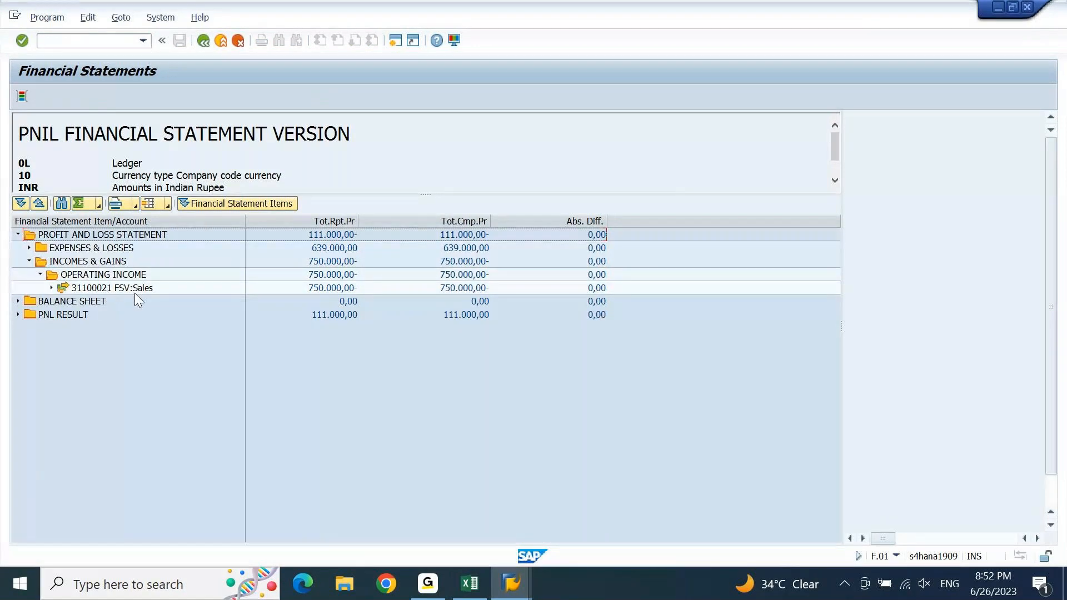
click(354, 293)
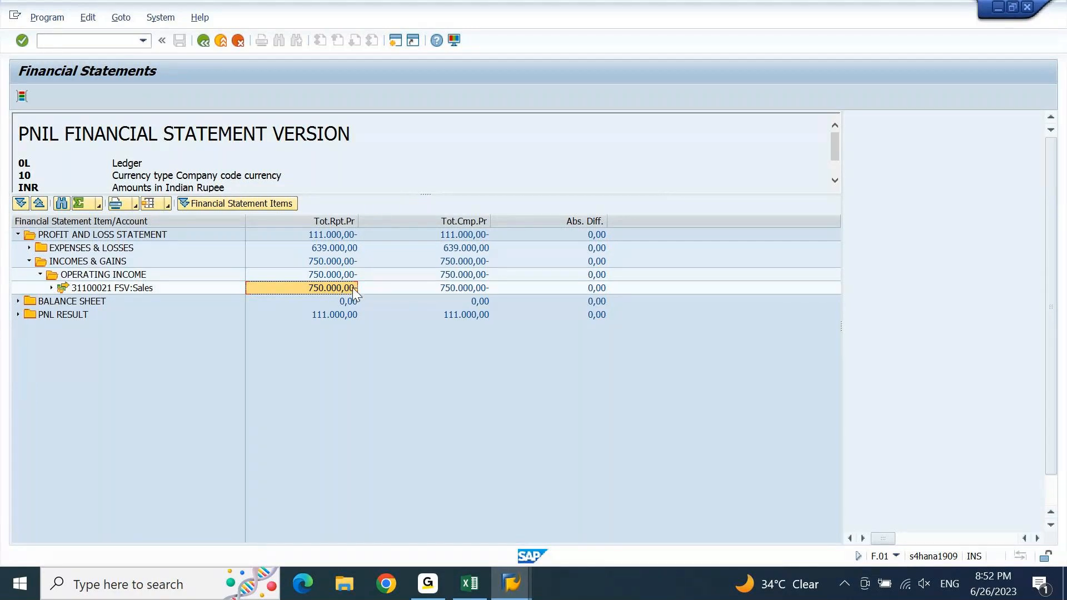
Step: Switch to the actual/actual comparison session, compare the FSV:Sales and statement version amounts, and permanently suppress the hotspot documentation notice
mouse_move(511, 584)
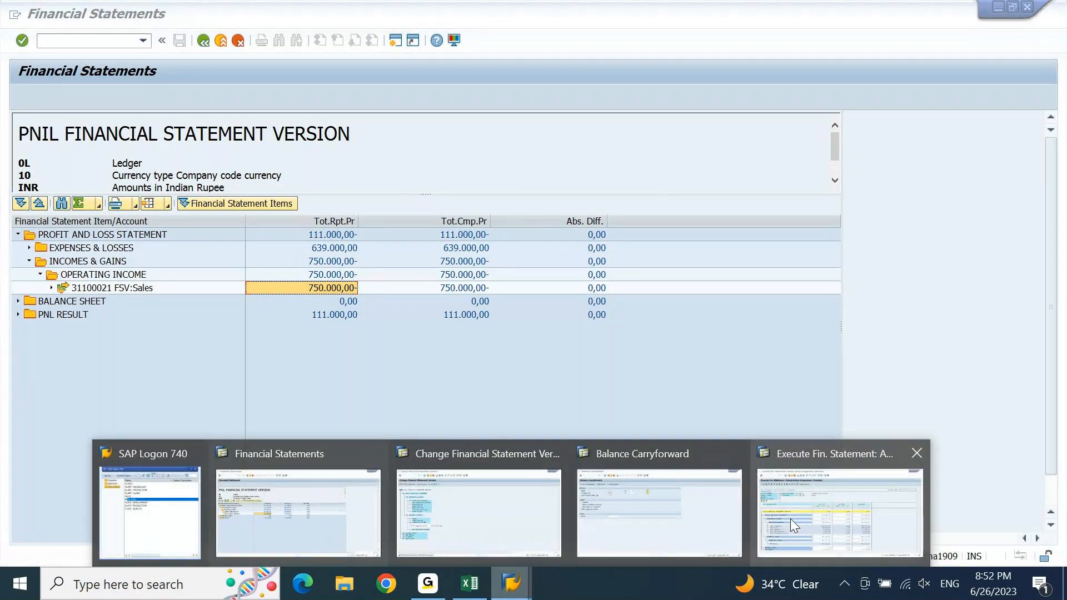
click(789, 519)
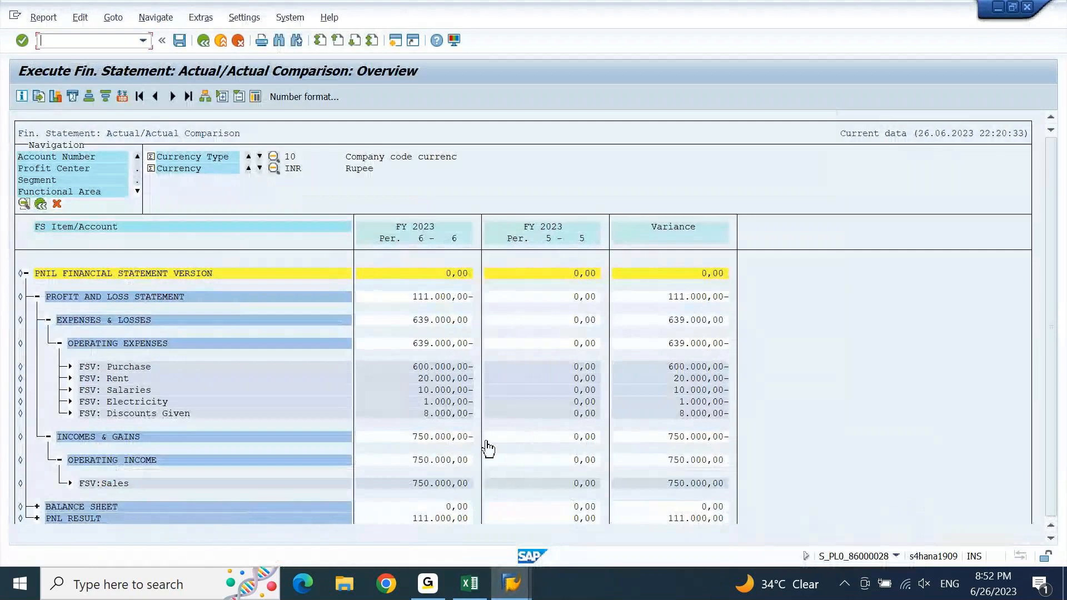
click(443, 469)
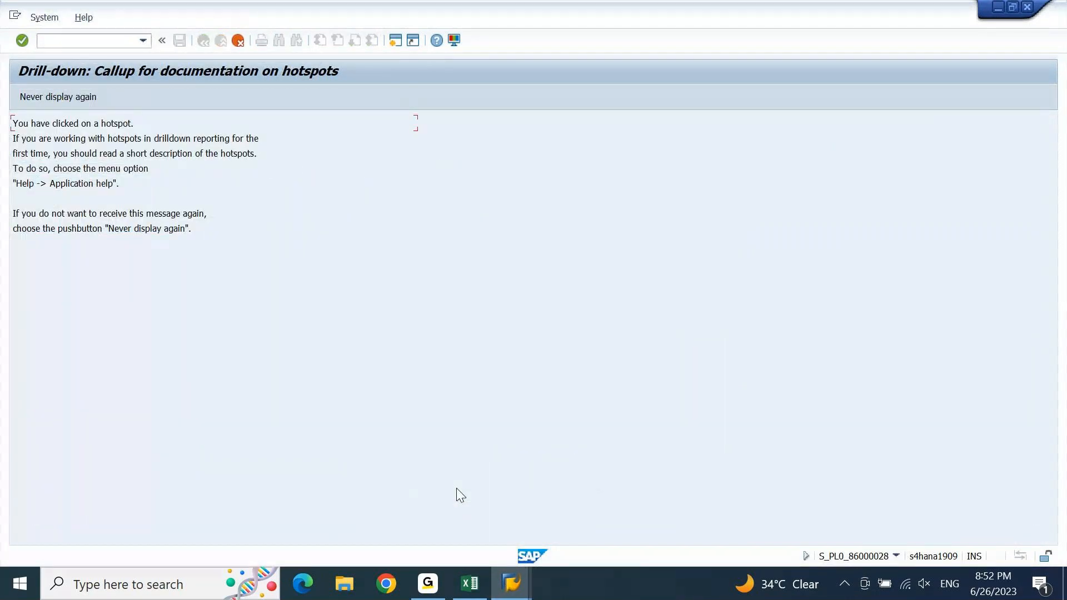
click(81, 99)
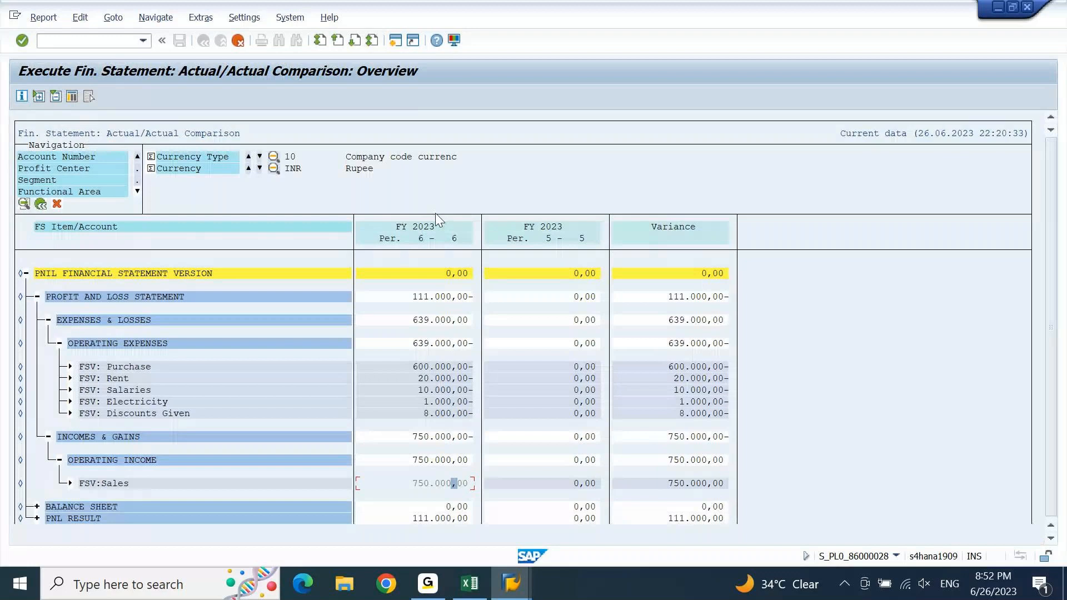
click(437, 273)
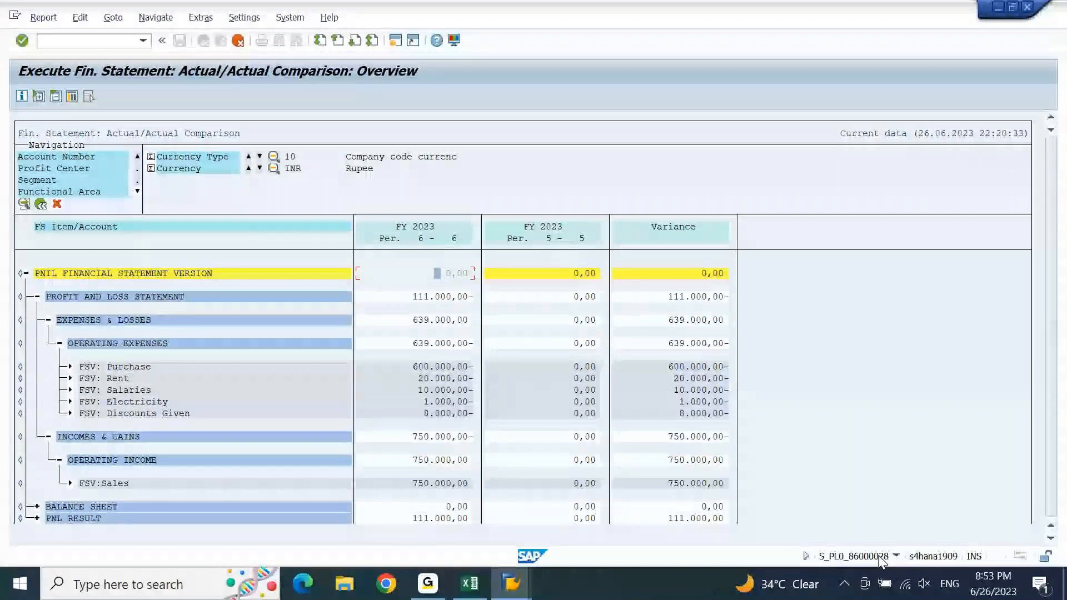
Step: Leave the drilldown report without saving its data and run it again with graphical report output
click(238, 42)
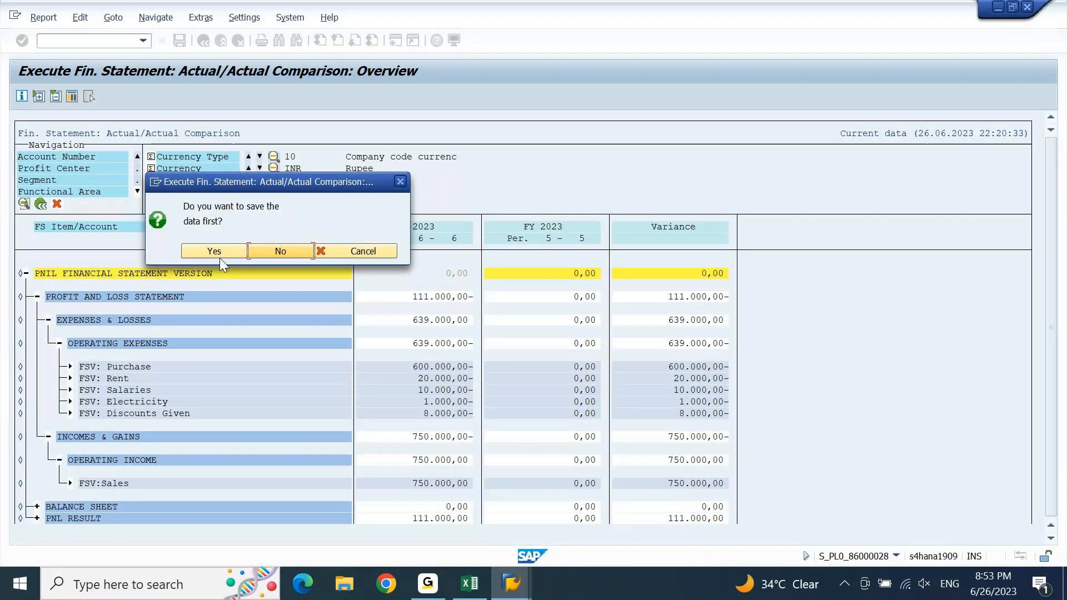
click(270, 252)
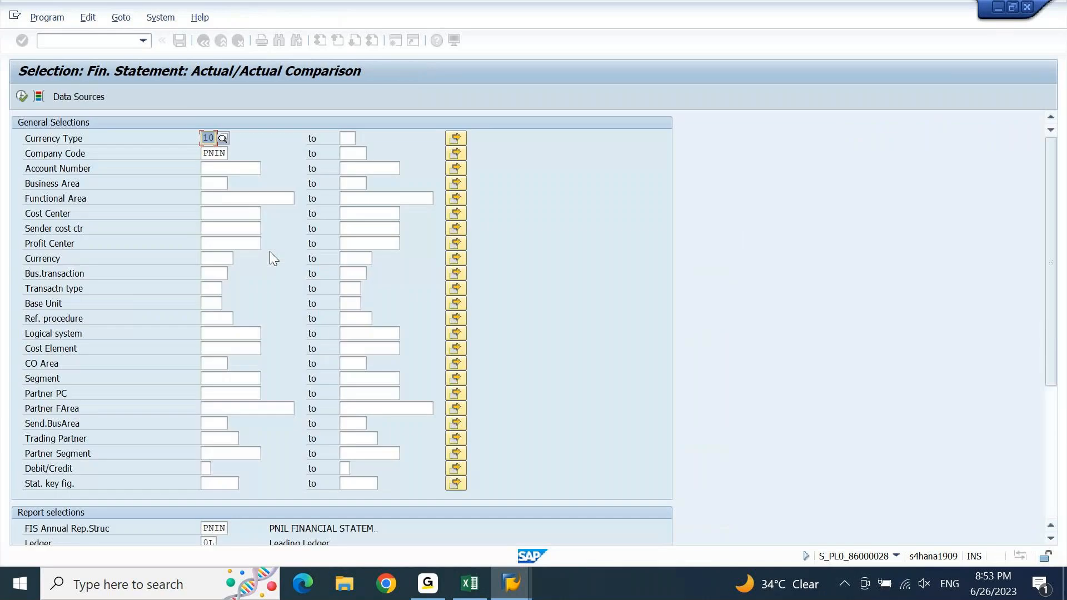
click(1051, 515)
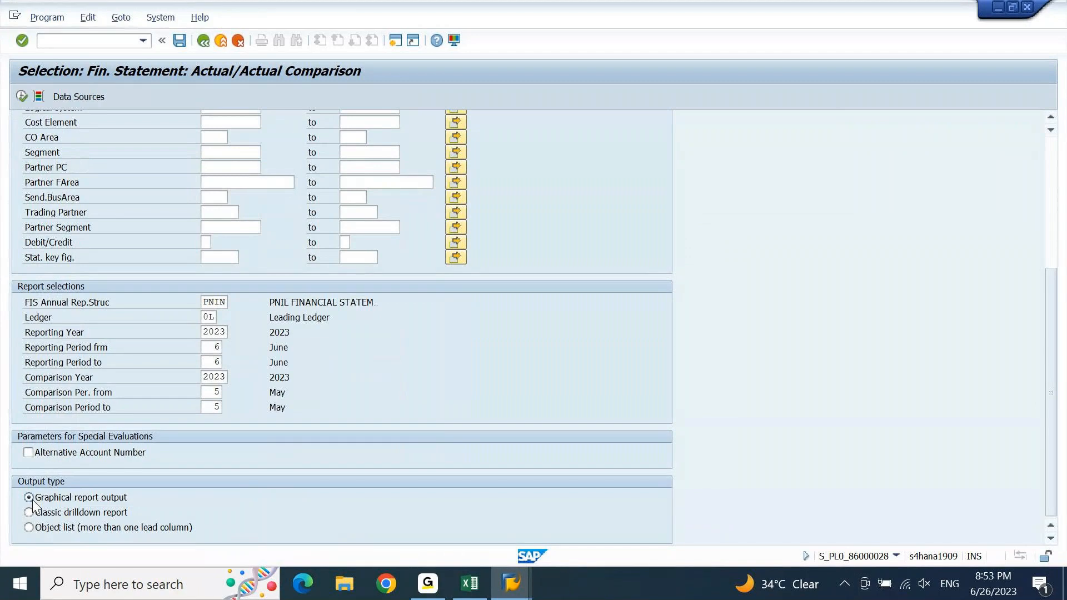
key(F8)
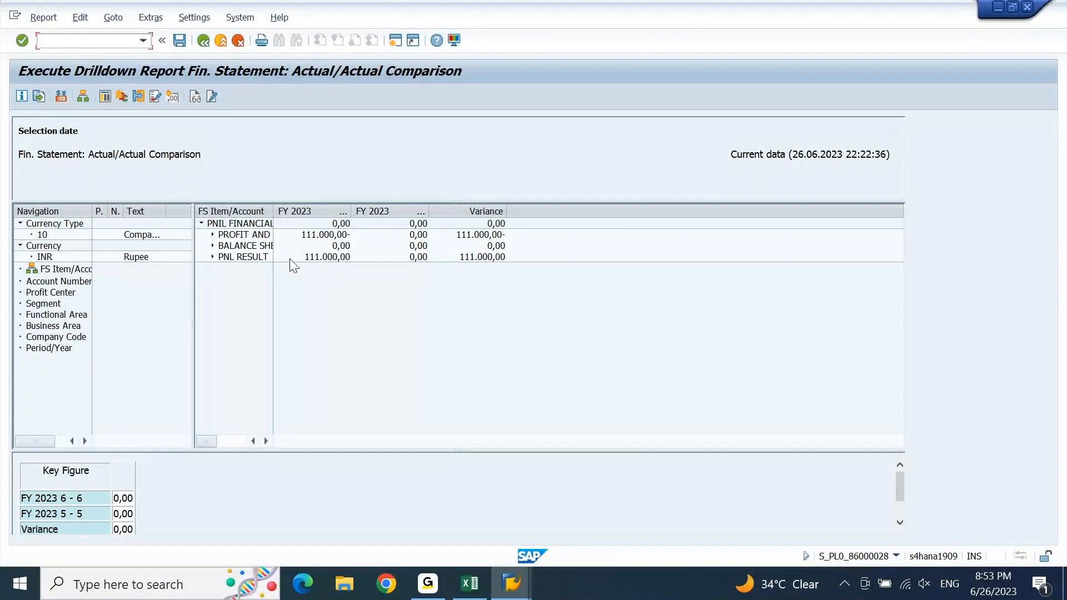
Step: Widen the FS Item/Account column and expand PROFIT AND LOSS STATEMENT down to FSV:Sales to check the sign of its FY 2023 amount
drag(271, 211, 362, 211)
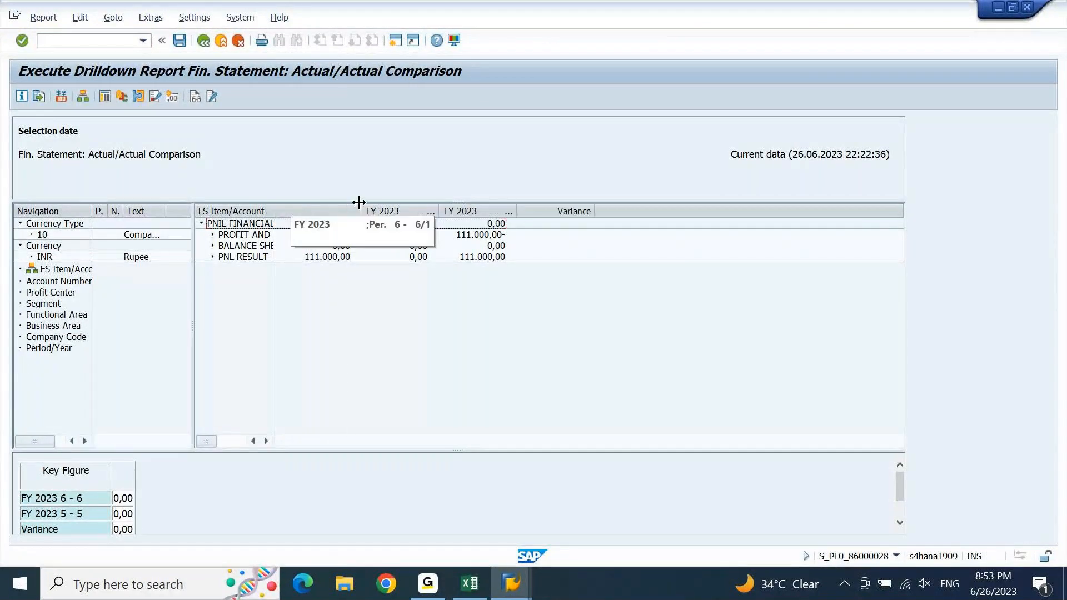
click(213, 235)
click(223, 257)
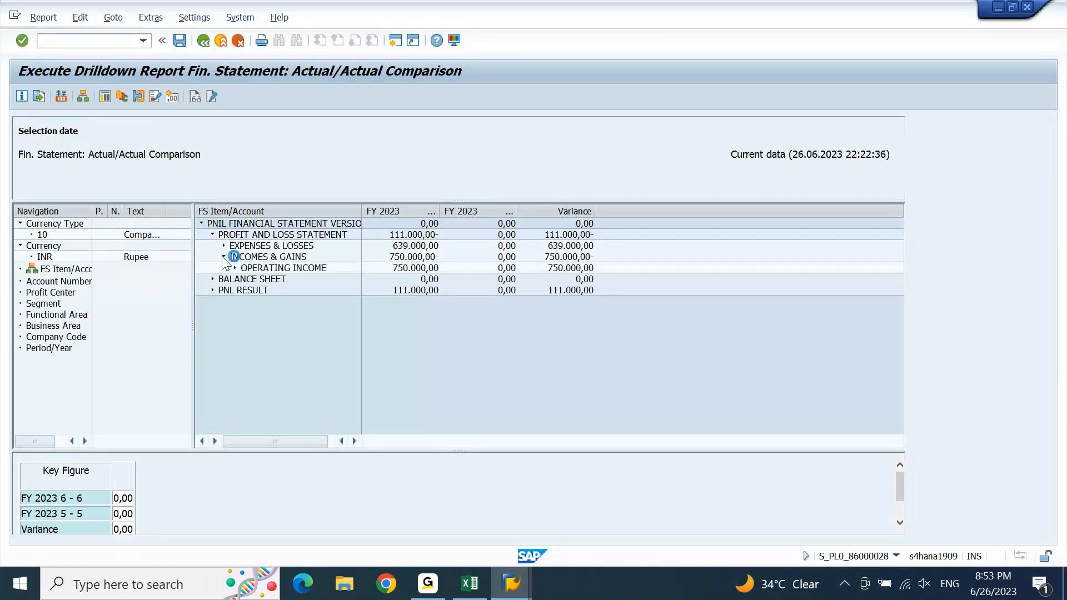
click(235, 267)
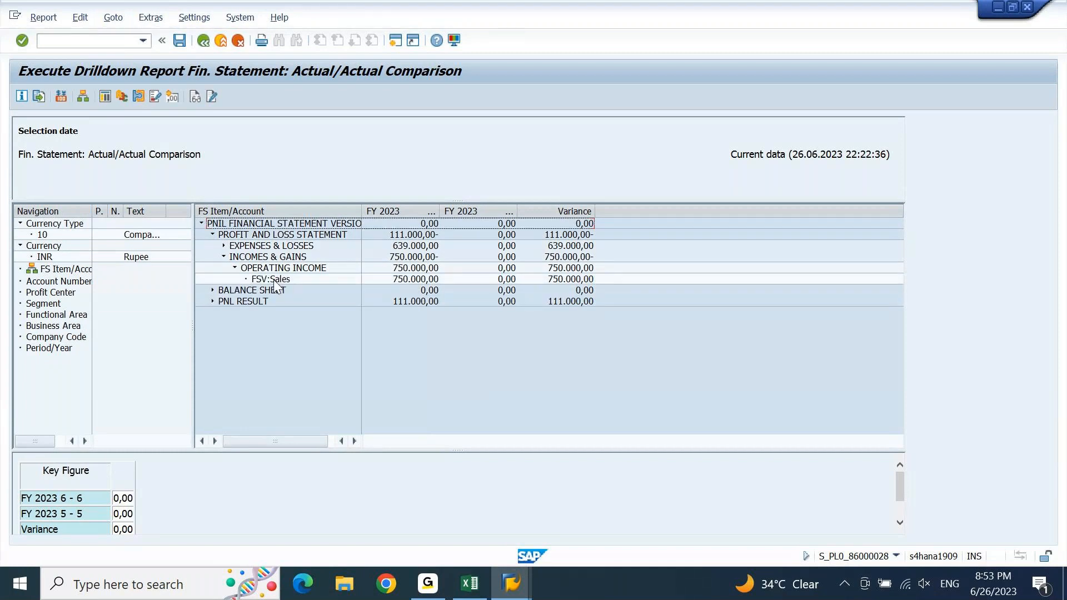
click(274, 279)
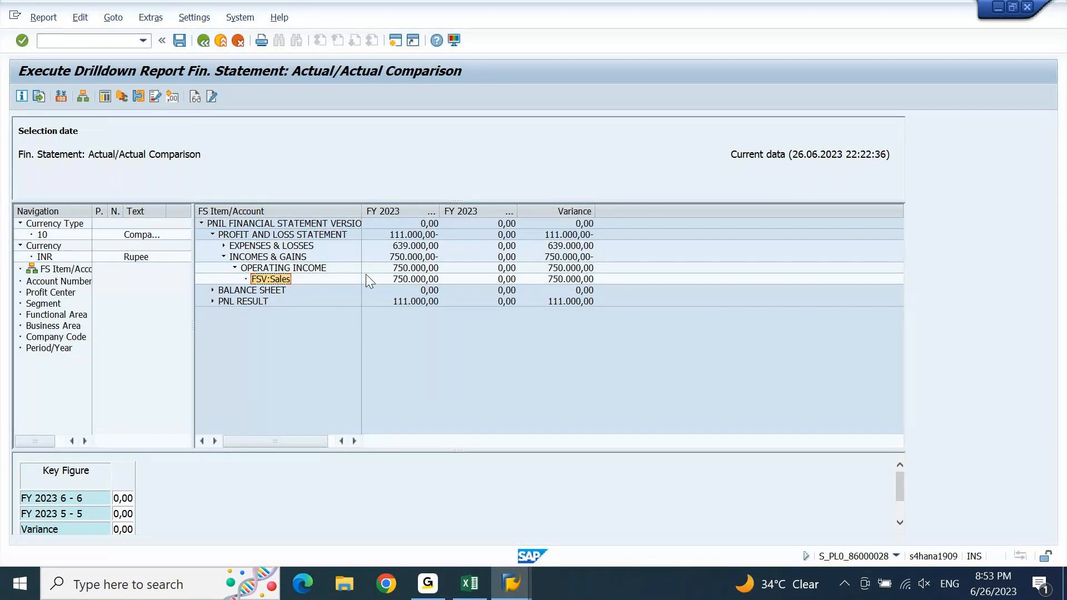
click(423, 280)
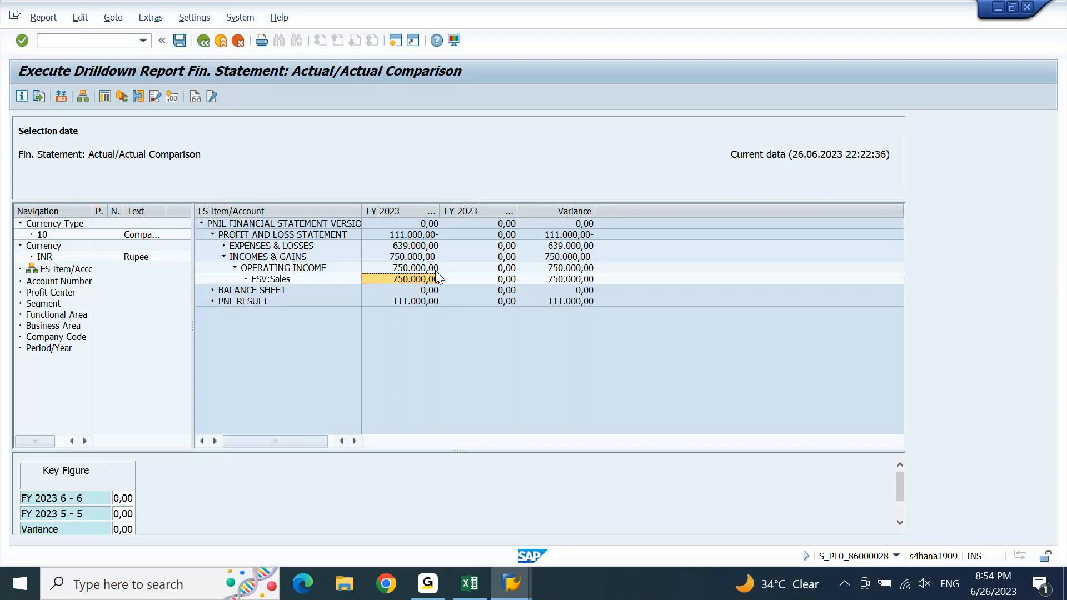
Step: Switch to the Change Financial Statement Version session and turn off +/- Sign Change for the OPERATING INCOME item
click(498, 570)
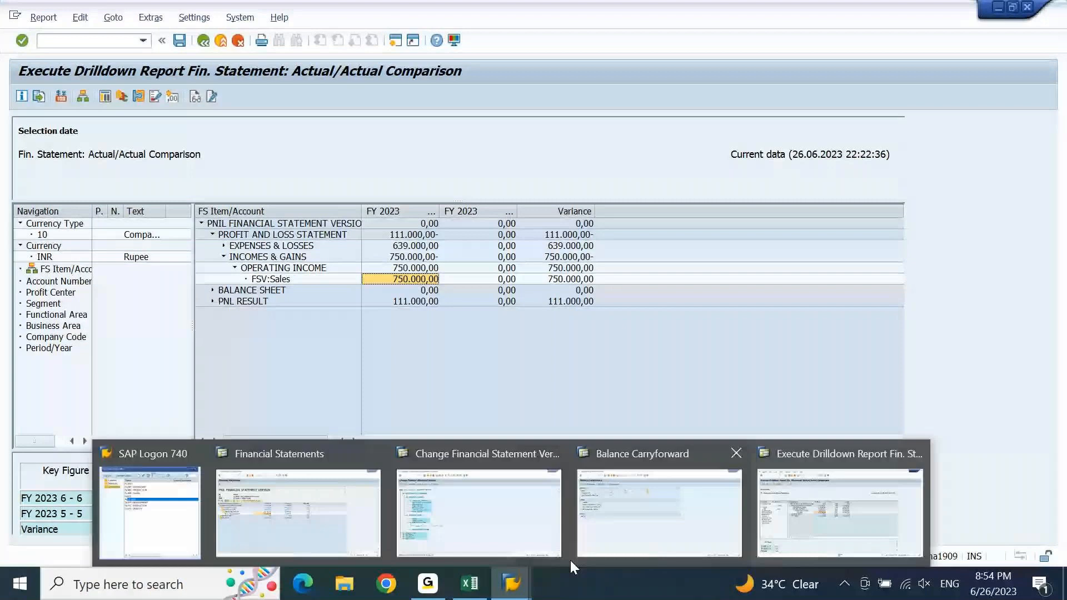
click(558, 553)
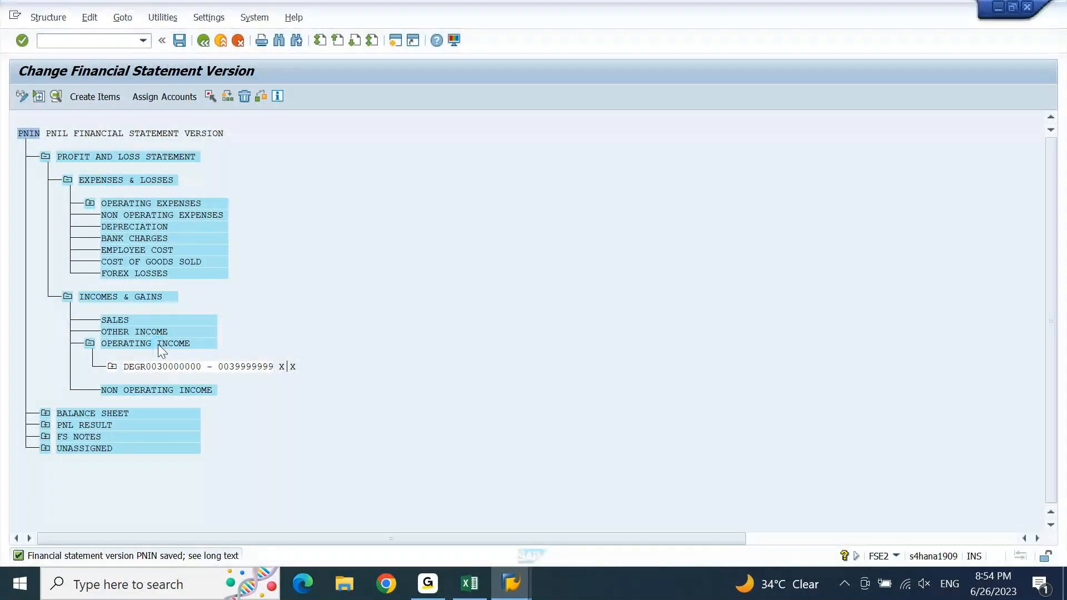
double_click(158, 345)
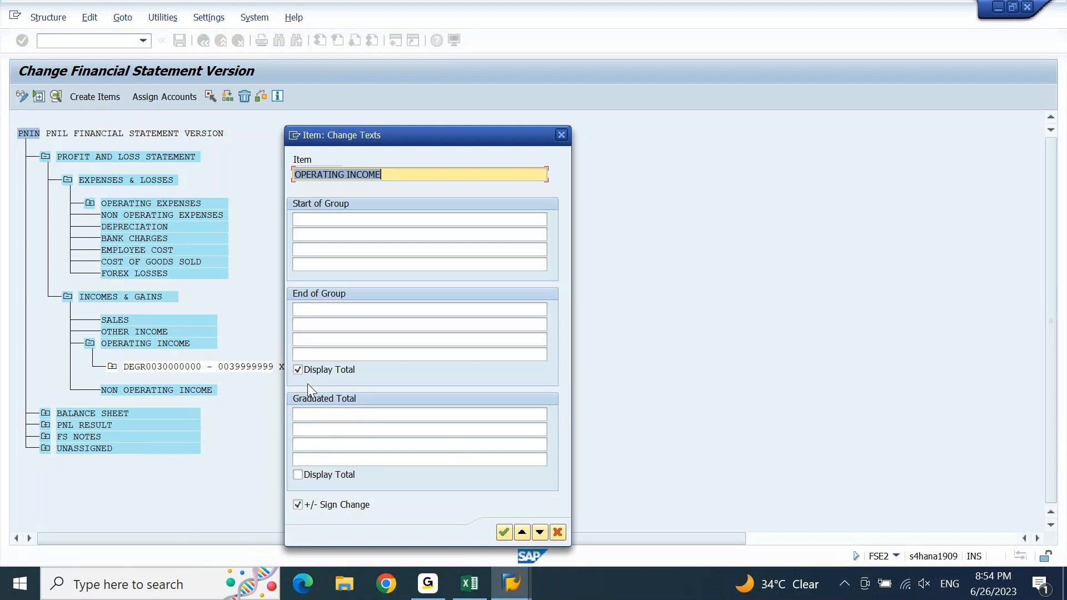
click(298, 505)
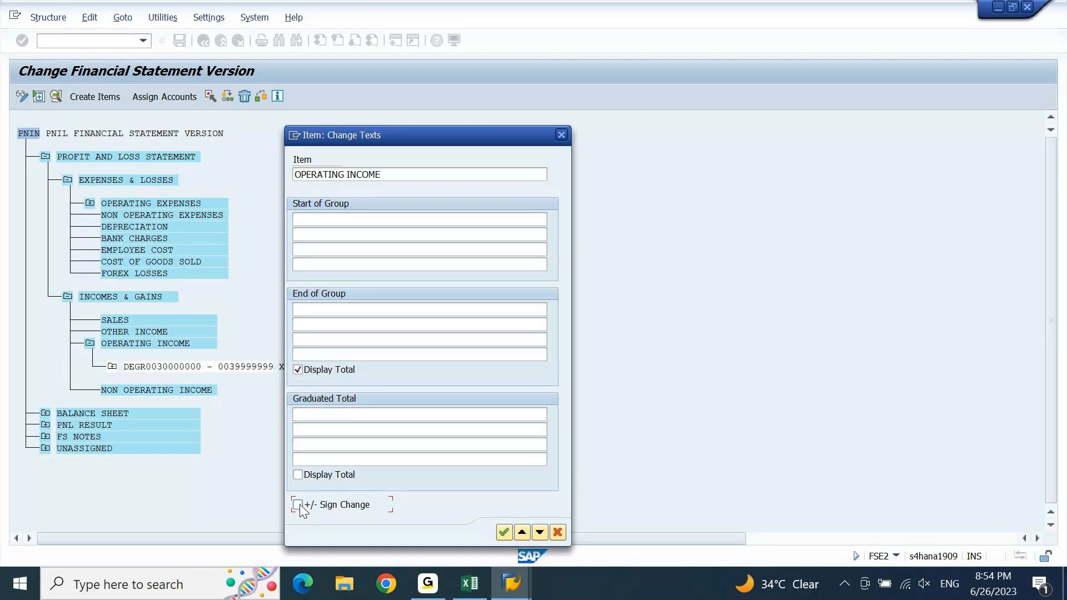
key(Return)
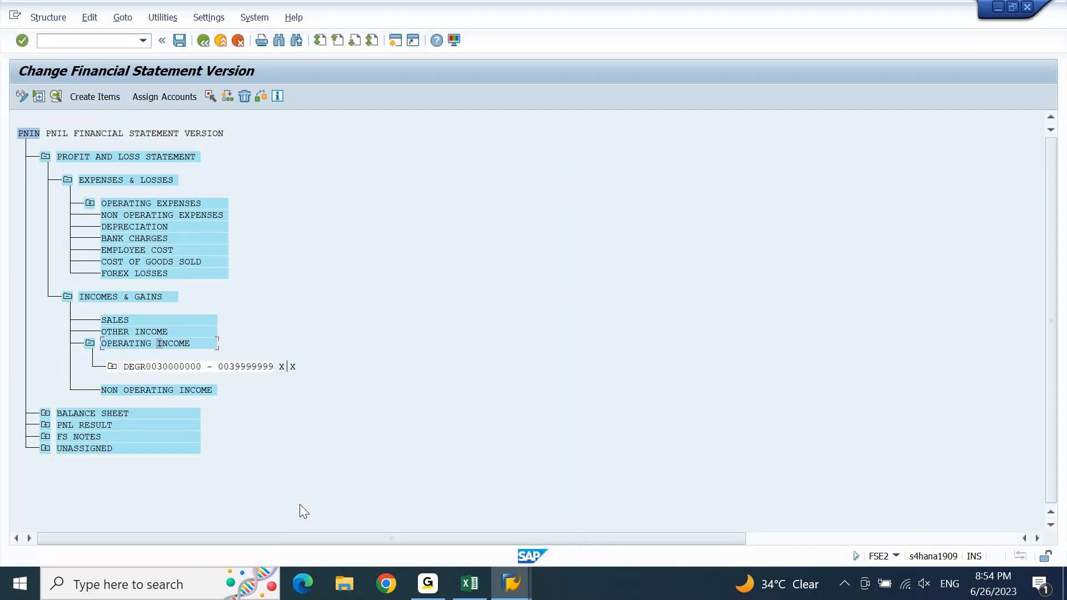
Step: Turn off +/- Sign Change for the OPERATING EXPENSES item, then save and activate financial statement version PNIN
double_click(124, 202)
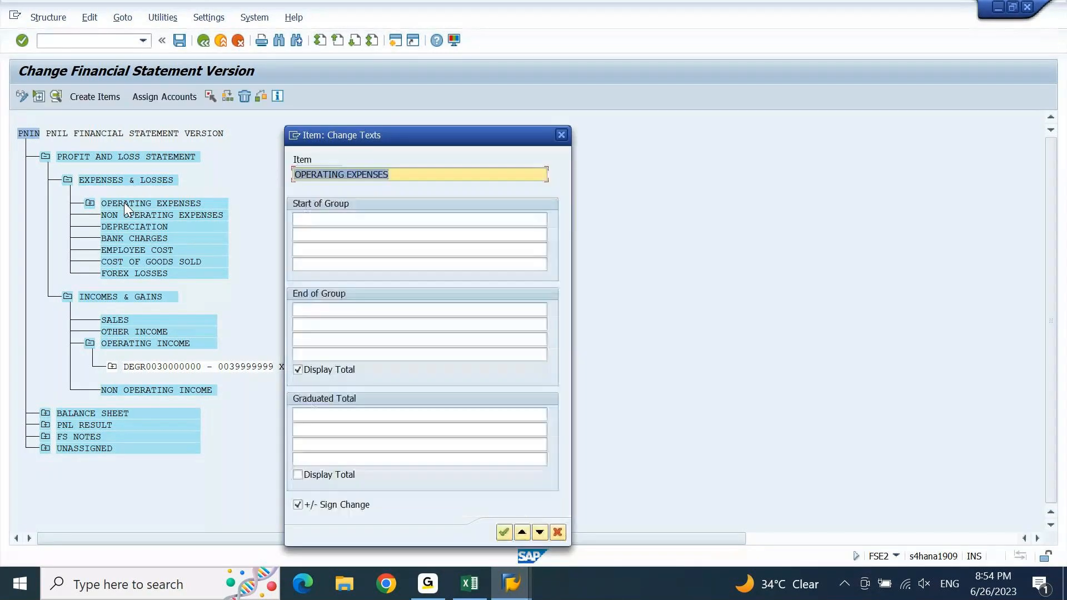
click(337, 506)
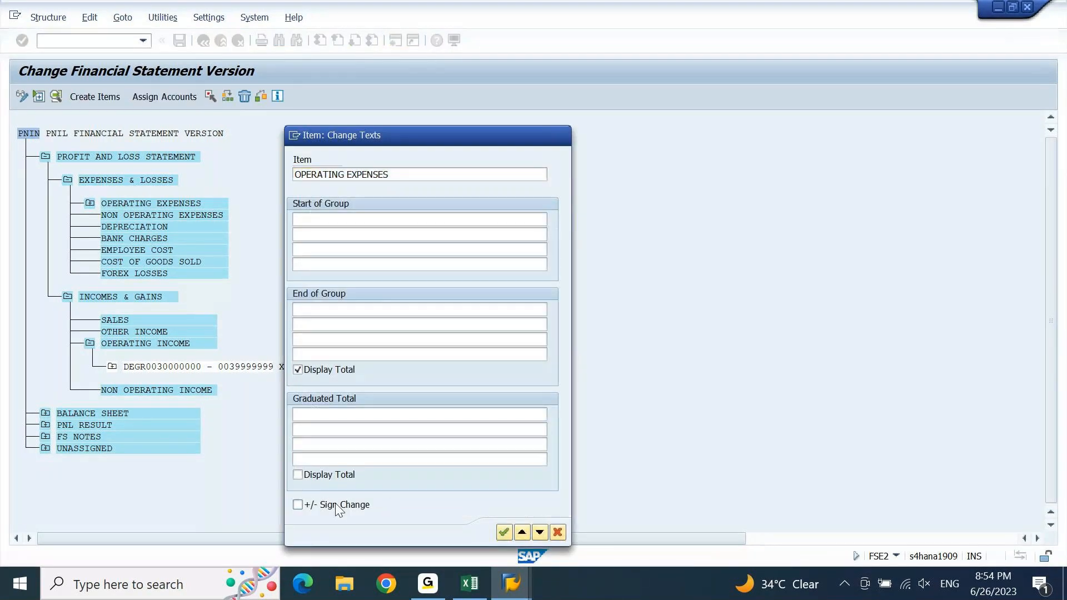
key(Return)
key(ctrl+s)
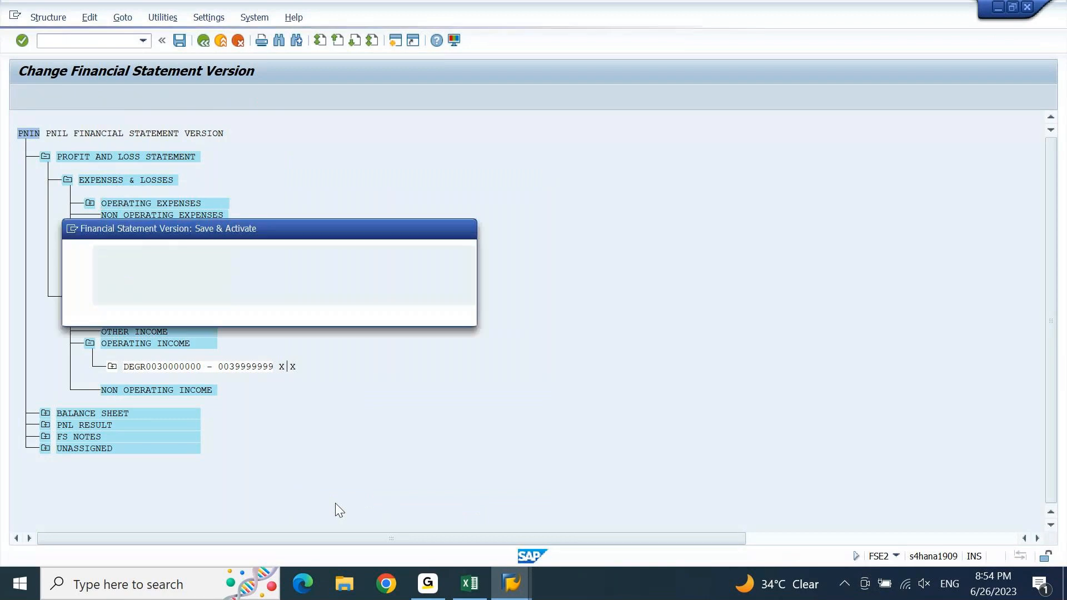
key(Return)
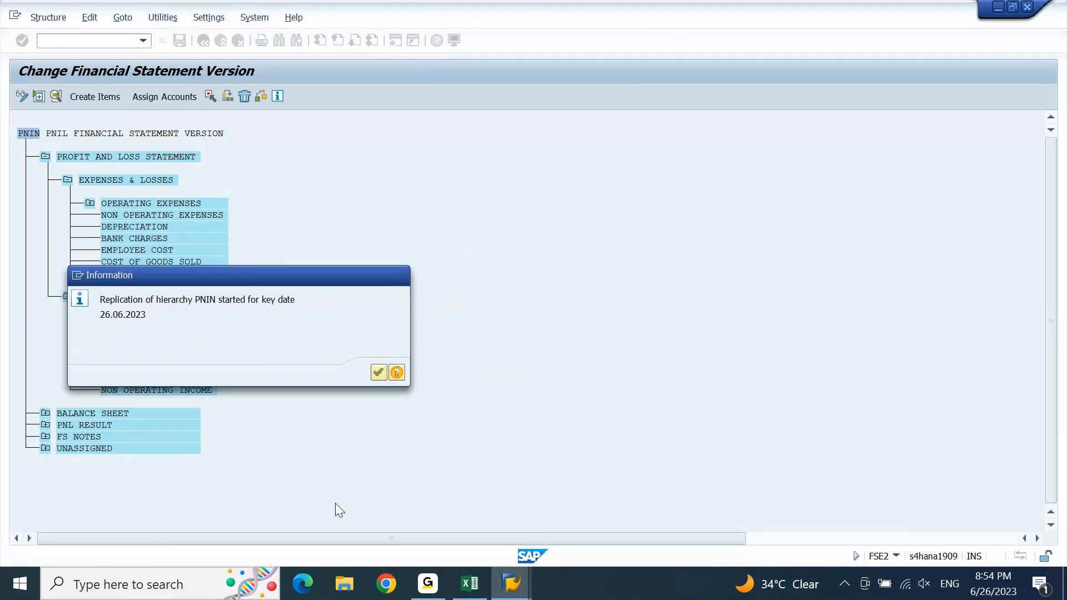
key(Return)
key(Return)
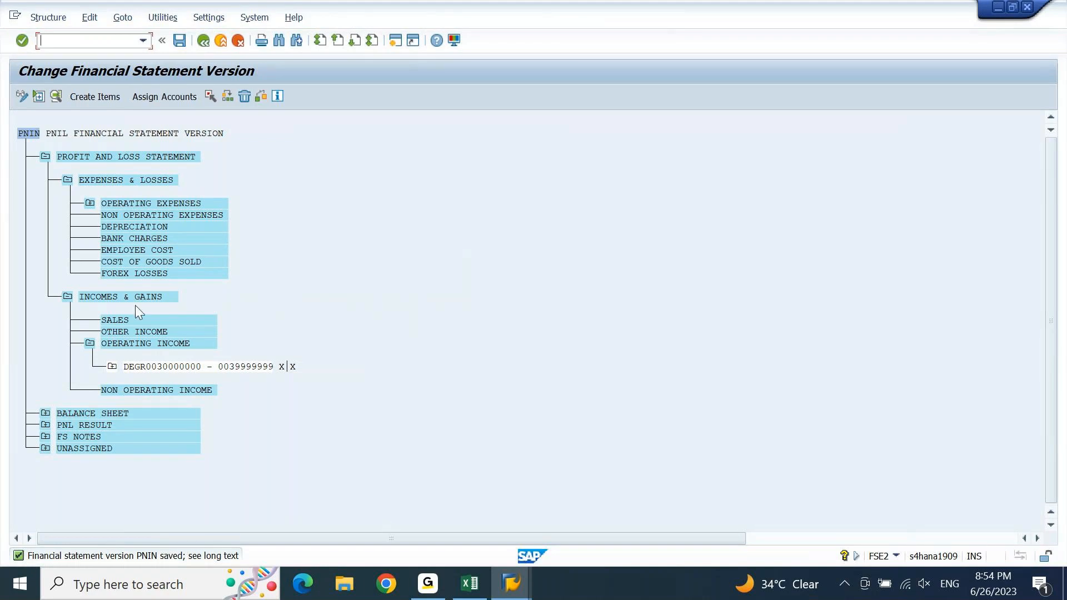
Step: Collapse PROFIT AND LOSS STATEMENT and expand BALANCE SHEET through LIABILITIES and RETAINED EARNINGS to examine the items under CALCULATED PROFIT CURRENT YEAR
click(46, 157)
click(90, 168)
click(45, 168)
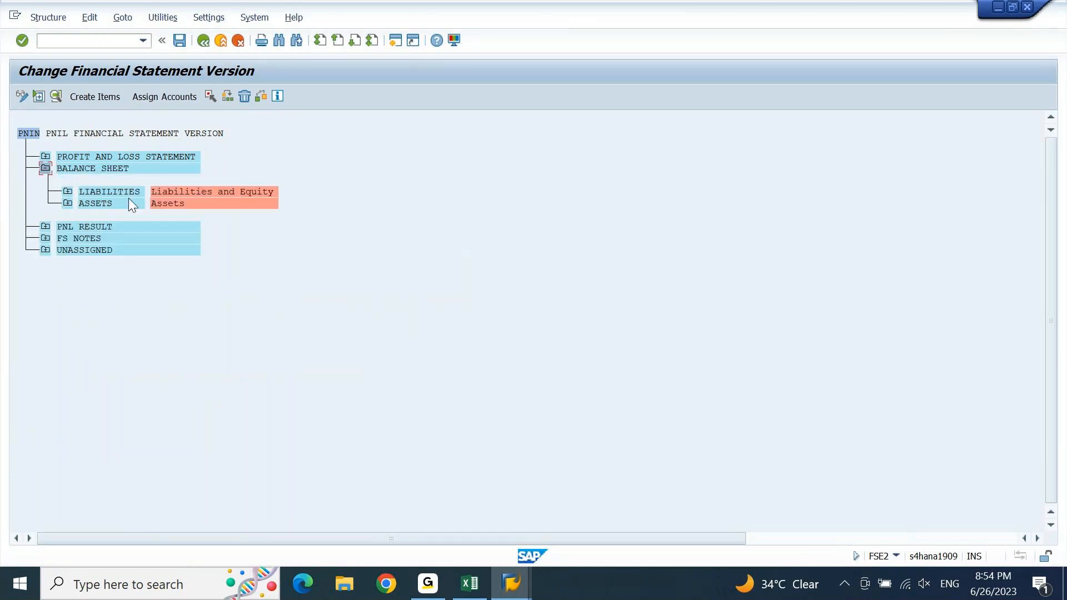
click(67, 193)
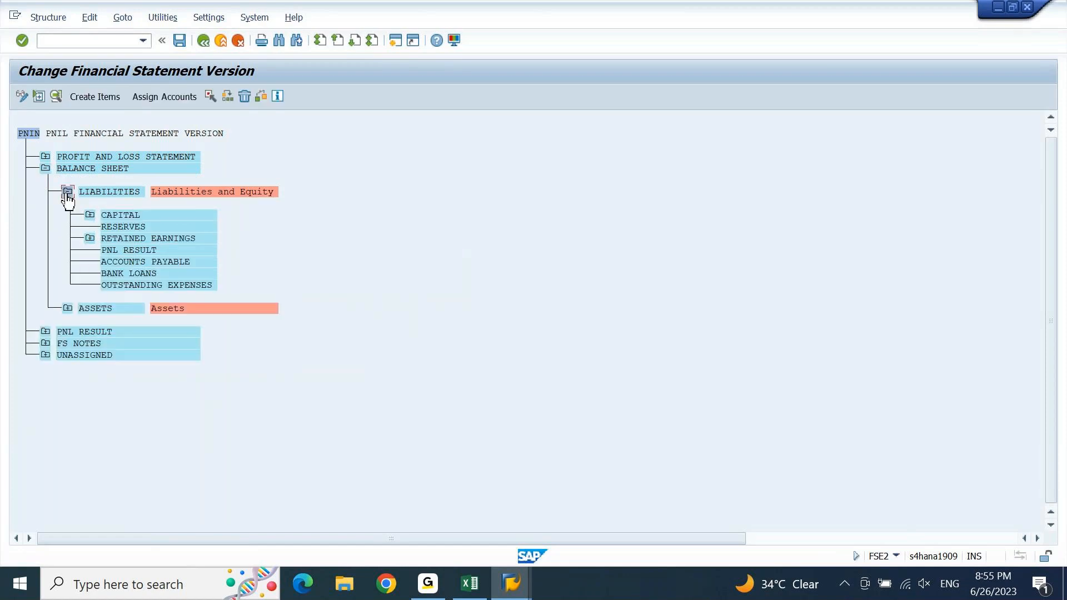
click(91, 239)
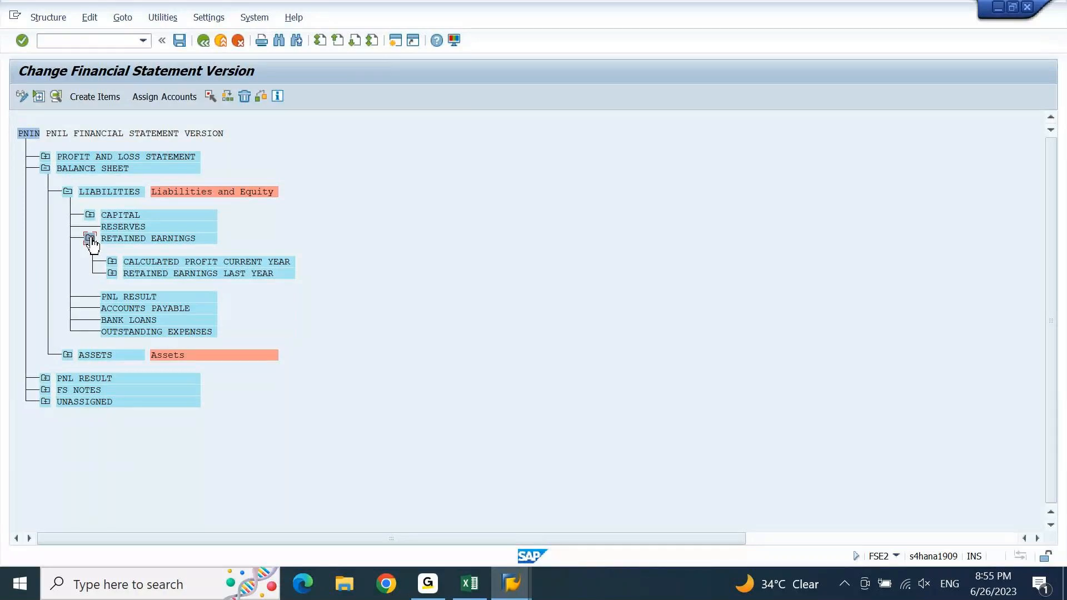
click(112, 271)
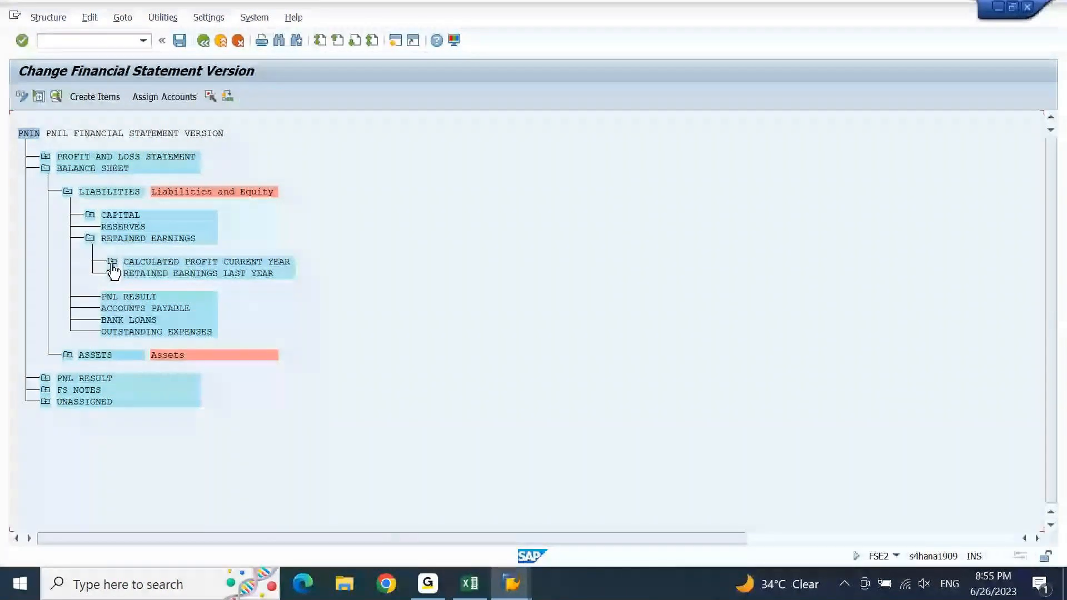
click(112, 263)
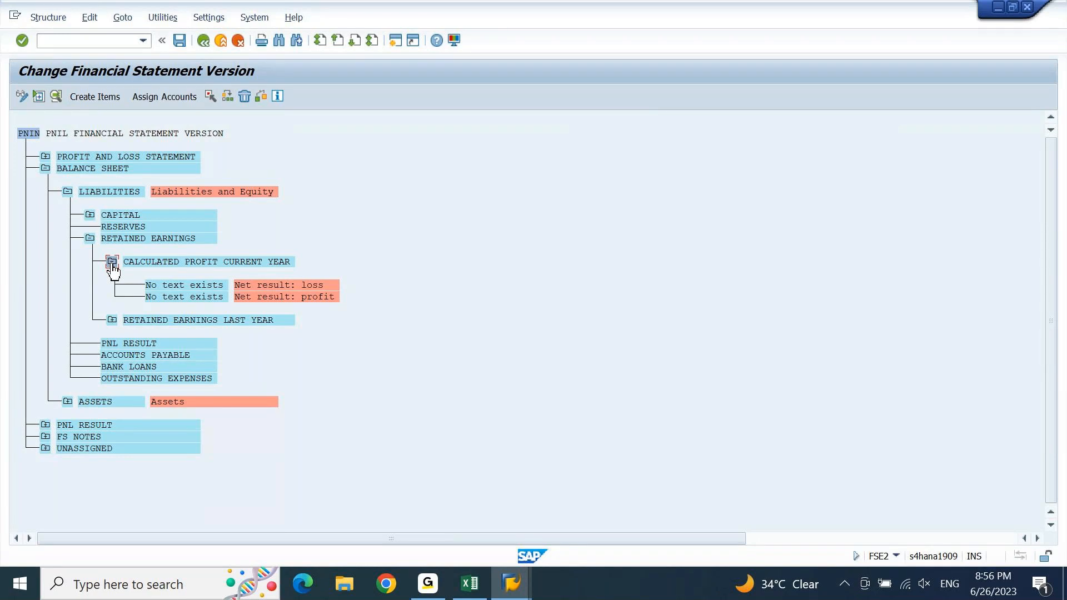
click(445, 594)
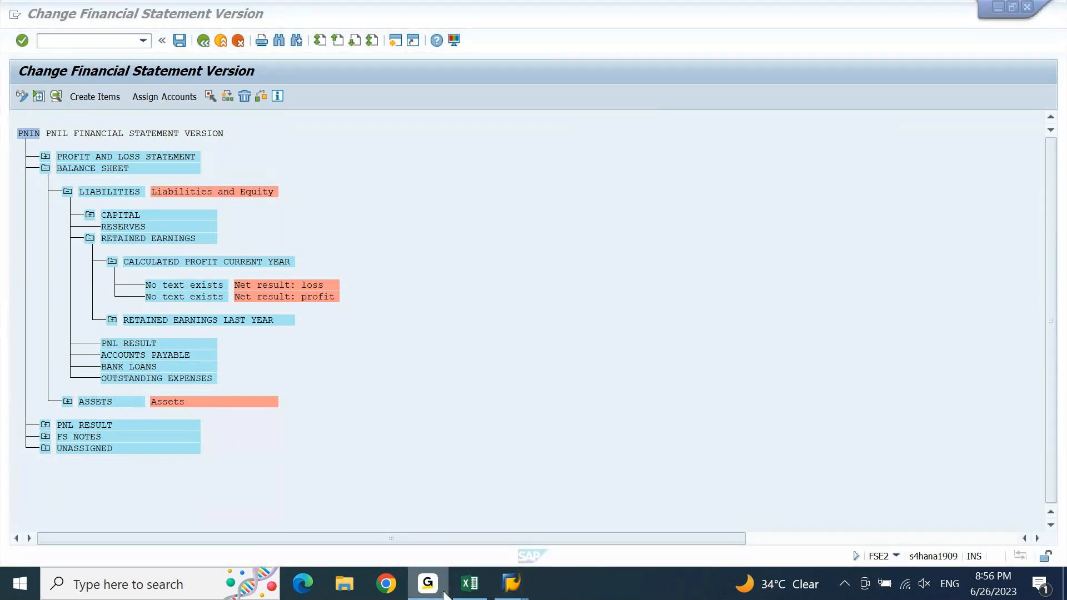